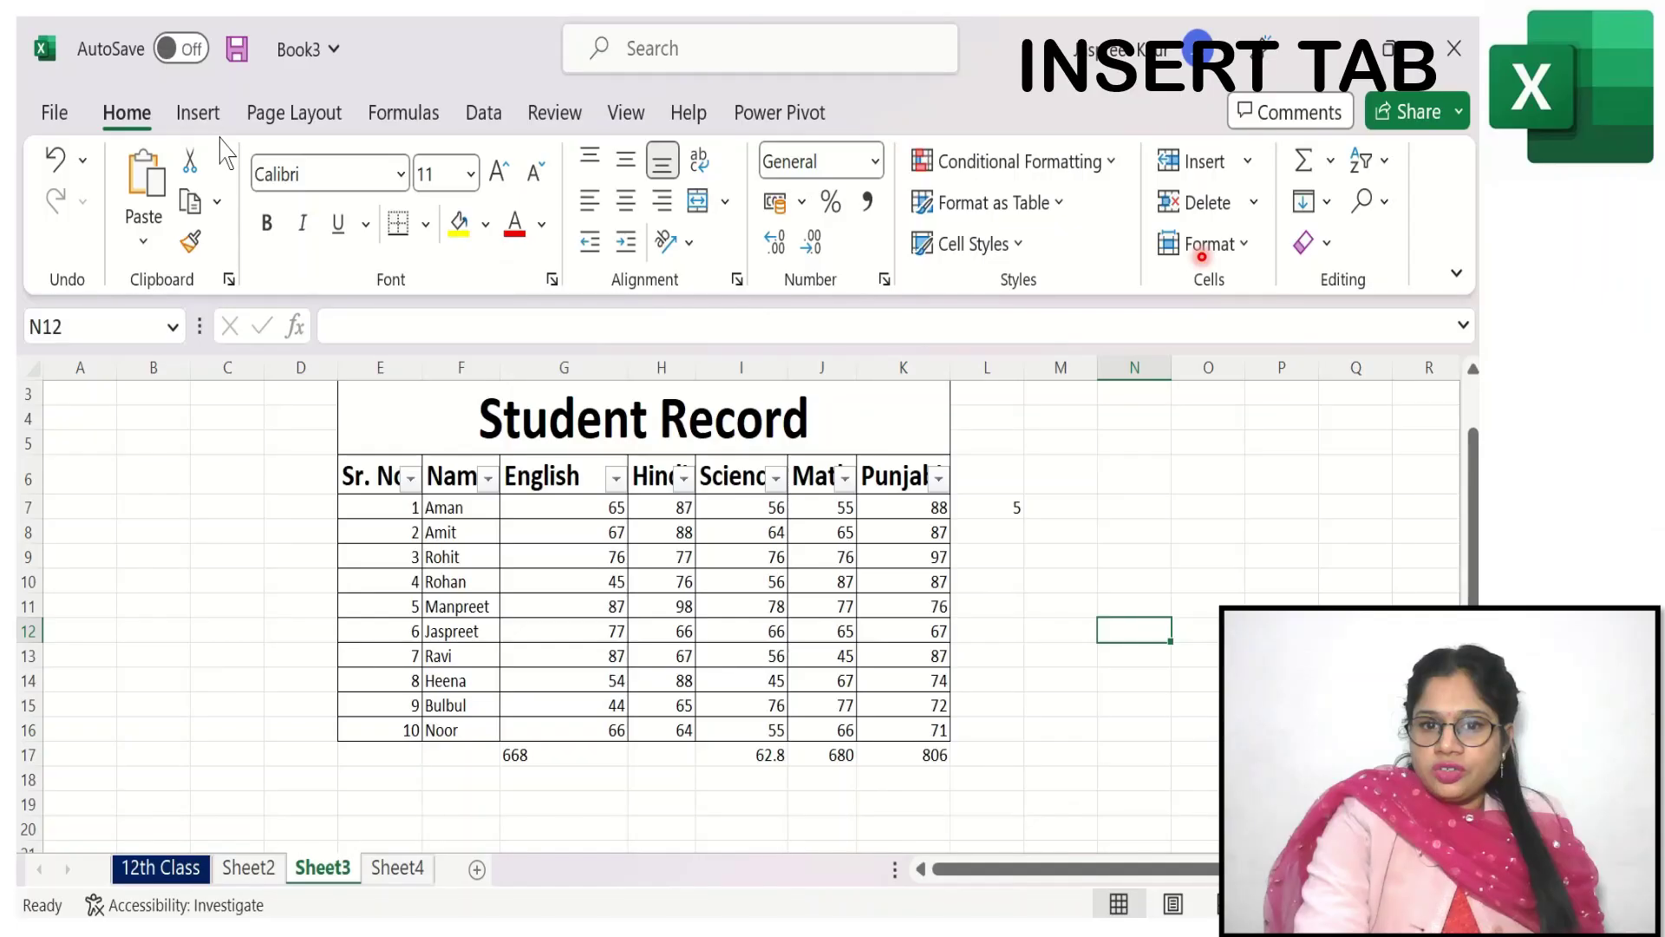
- Show the Insert tab's commands over the Student Record sheet
{"action": "left_click", "coordinate": [199, 117]}
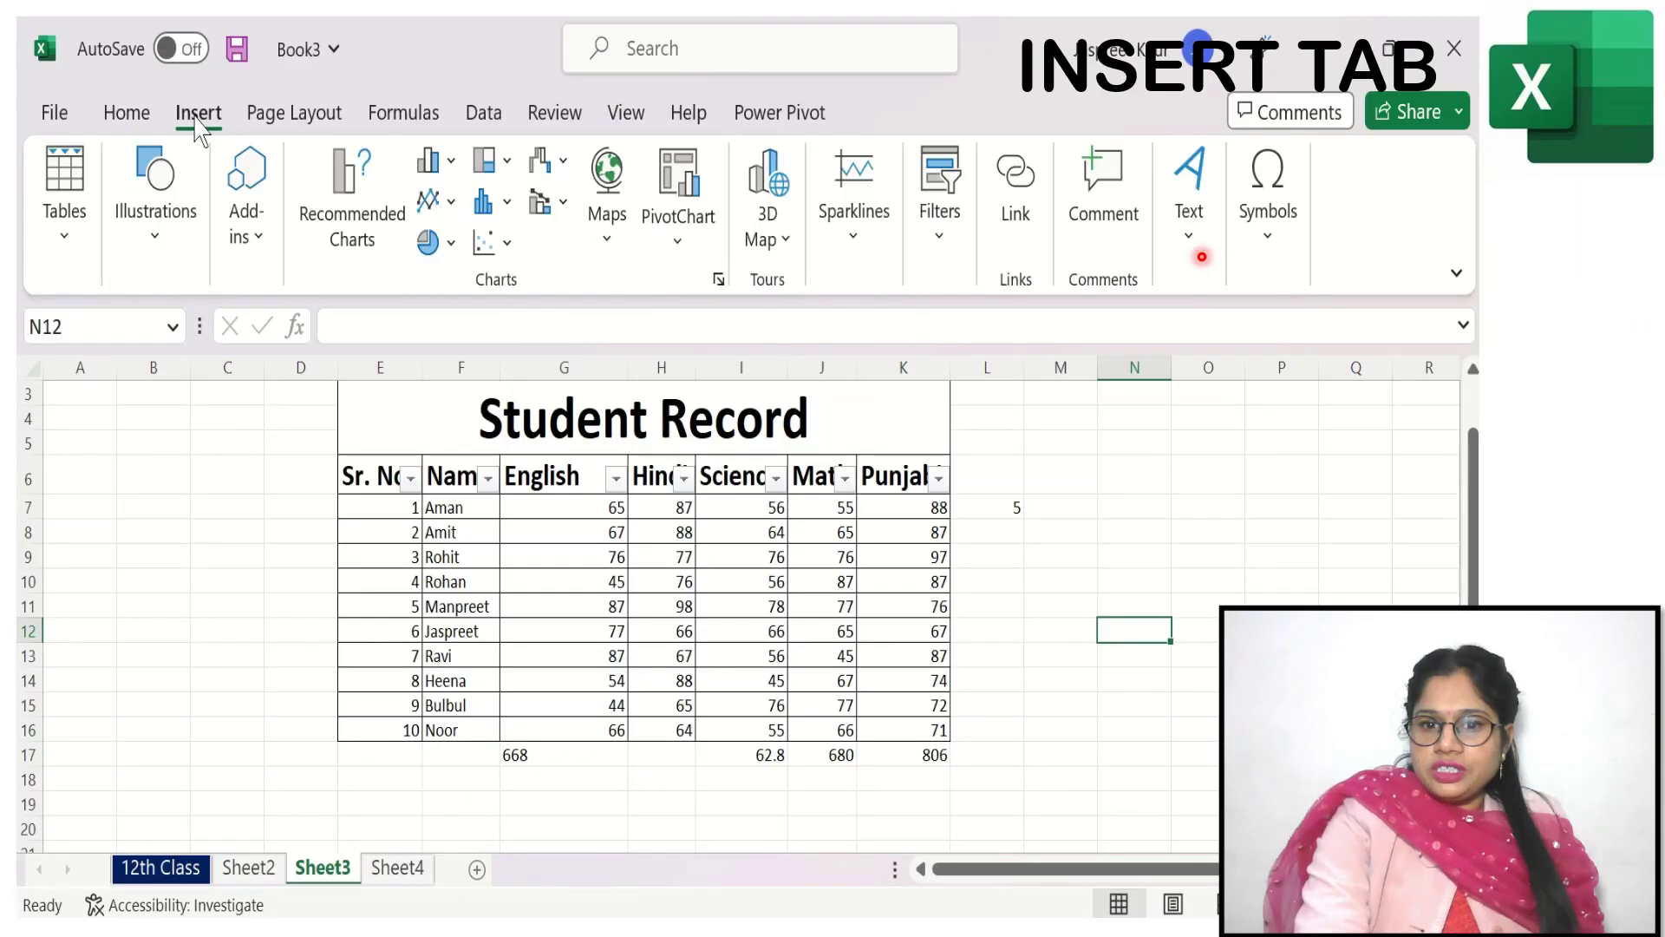
- Insert a line sparkline in M7 charting the first student's marks in G7:K7
{"action": "left_click", "coordinate": [864, 246]}
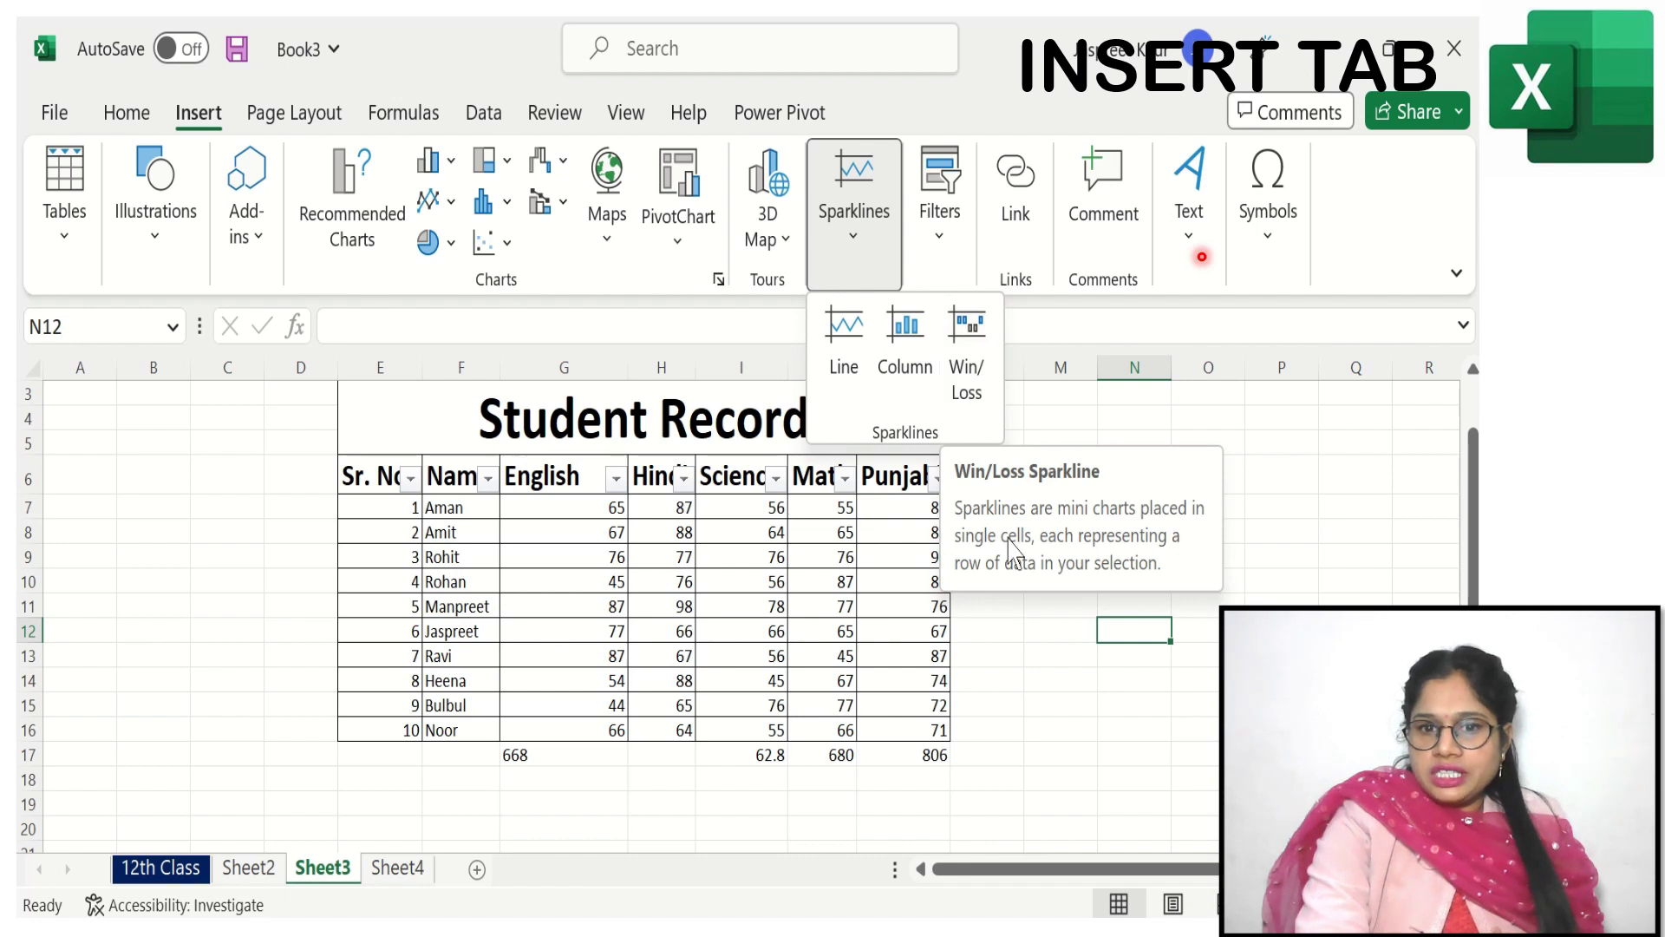
{"action": "left_click", "coordinate": [1098, 651]}
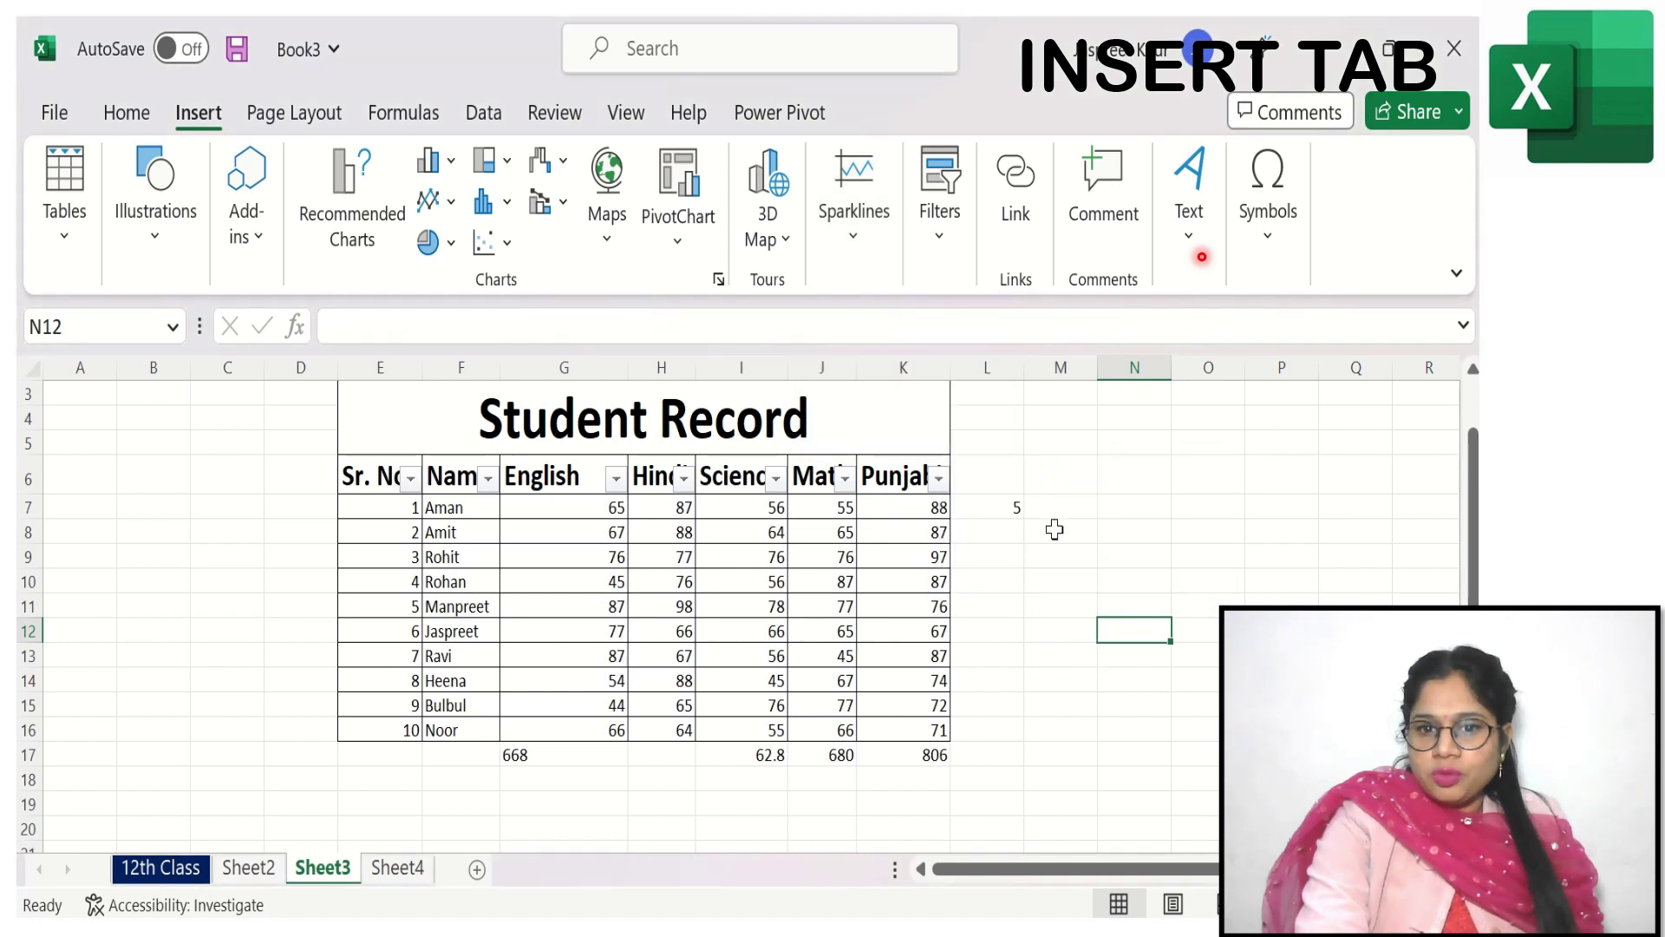
{"action": "left_click", "coordinate": [1133, 502]}
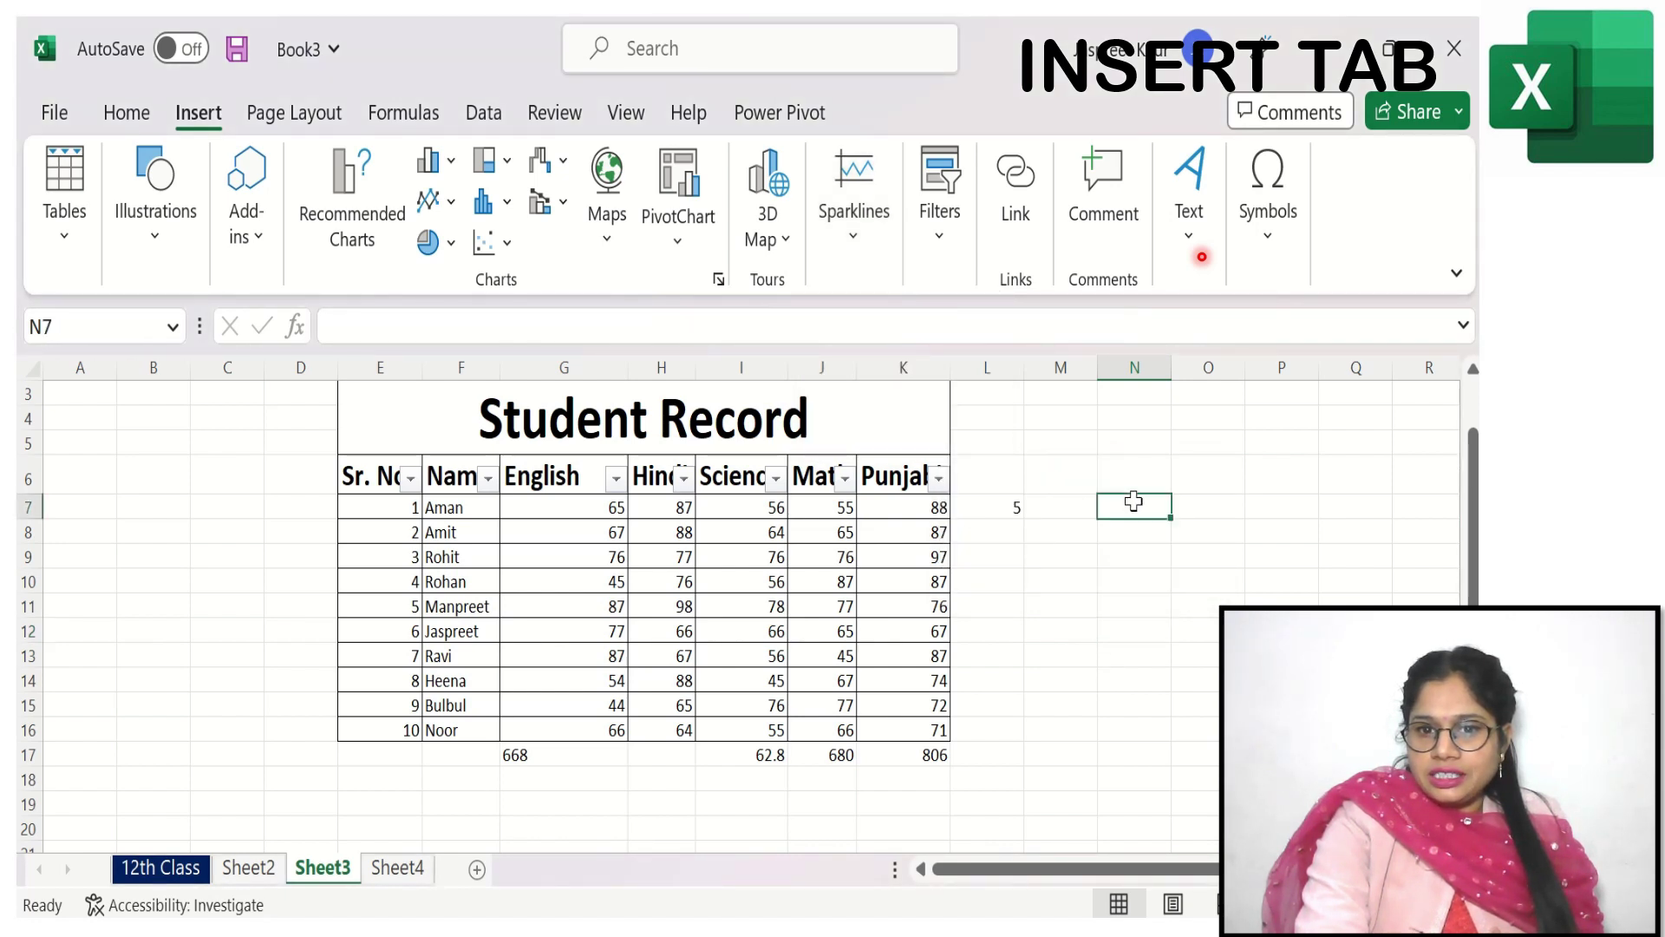
{"action": "left_click", "coordinate": [1082, 505]}
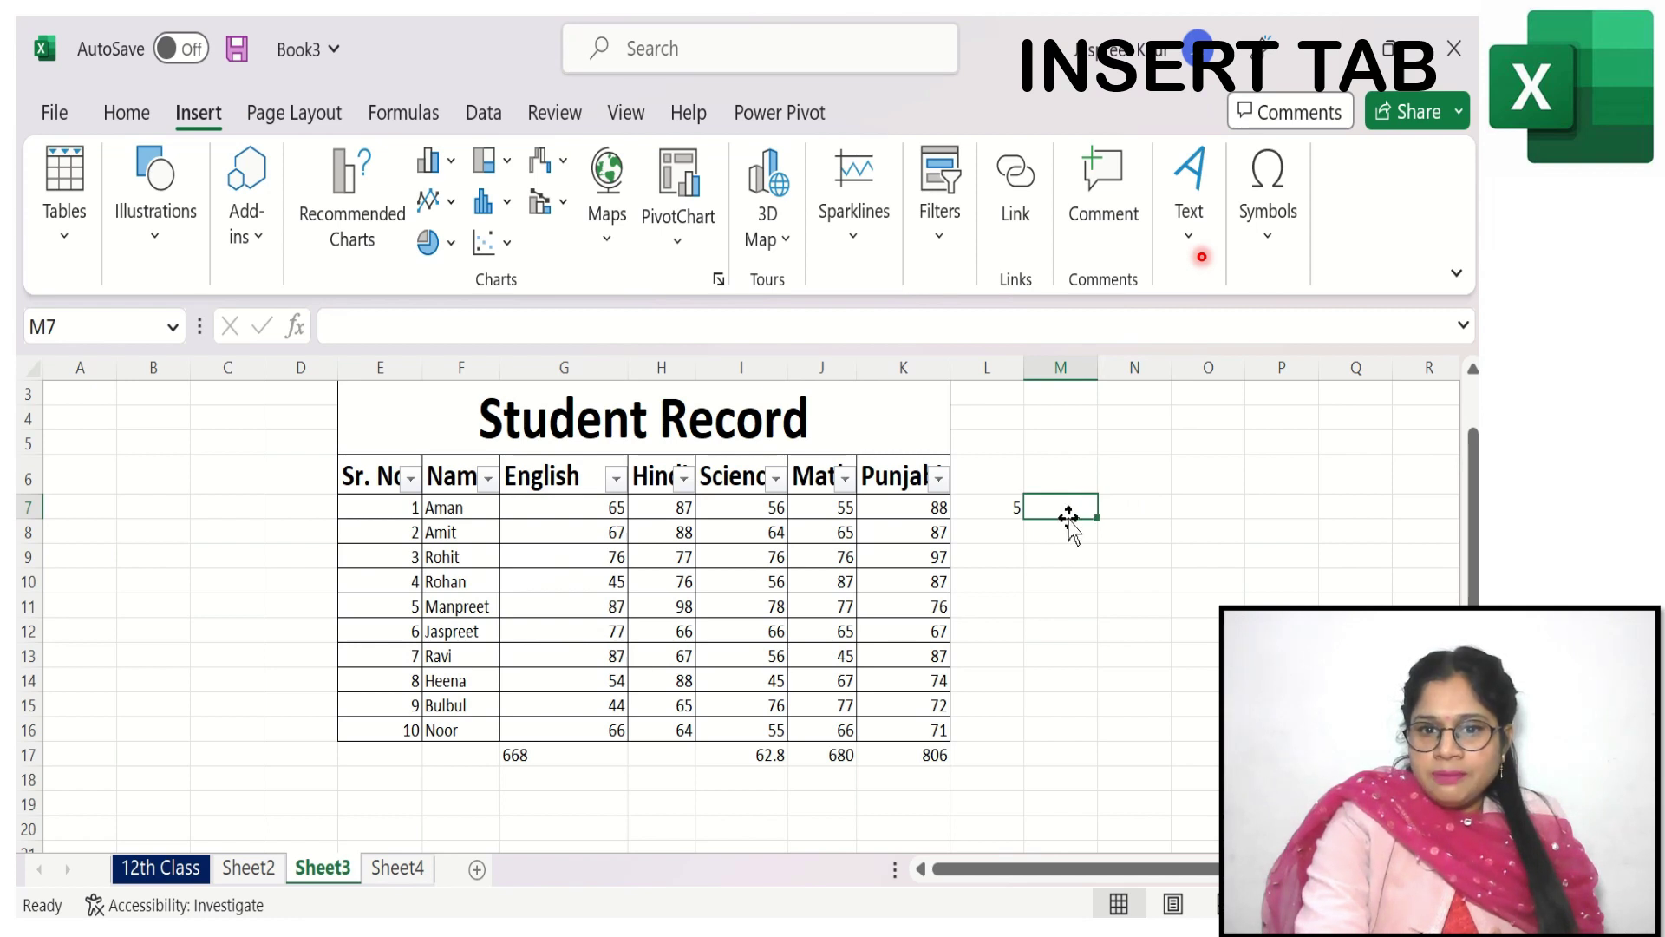
{"action": "left_click", "coordinate": [876, 254]}
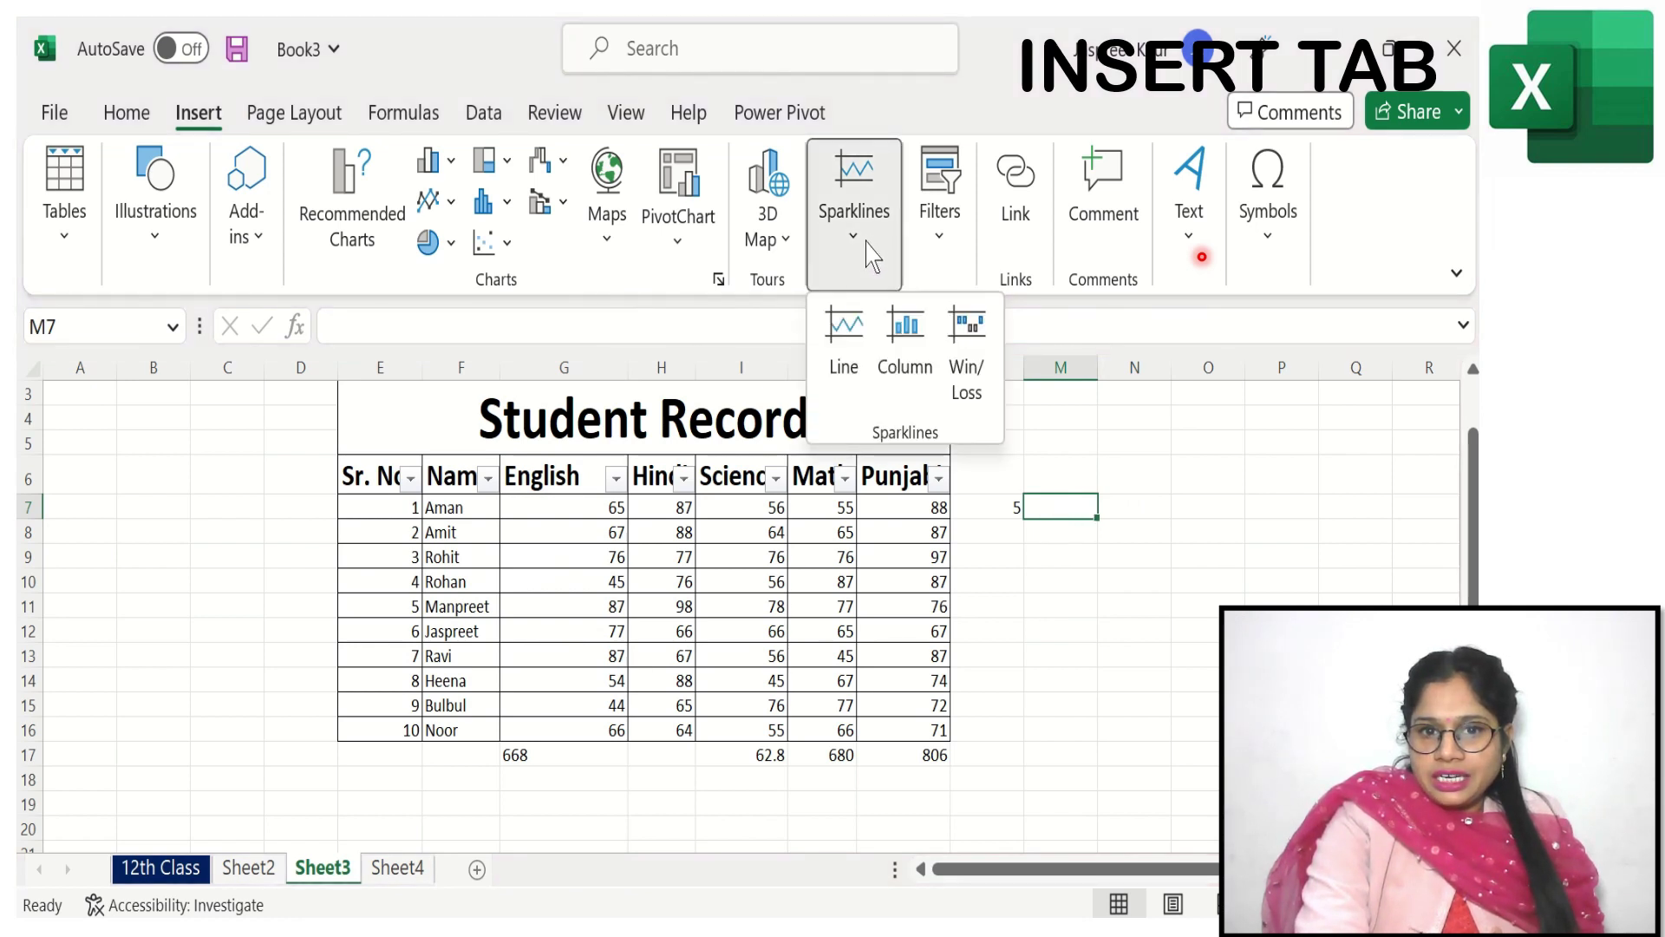
{"action": "left_click", "coordinate": [848, 345]}
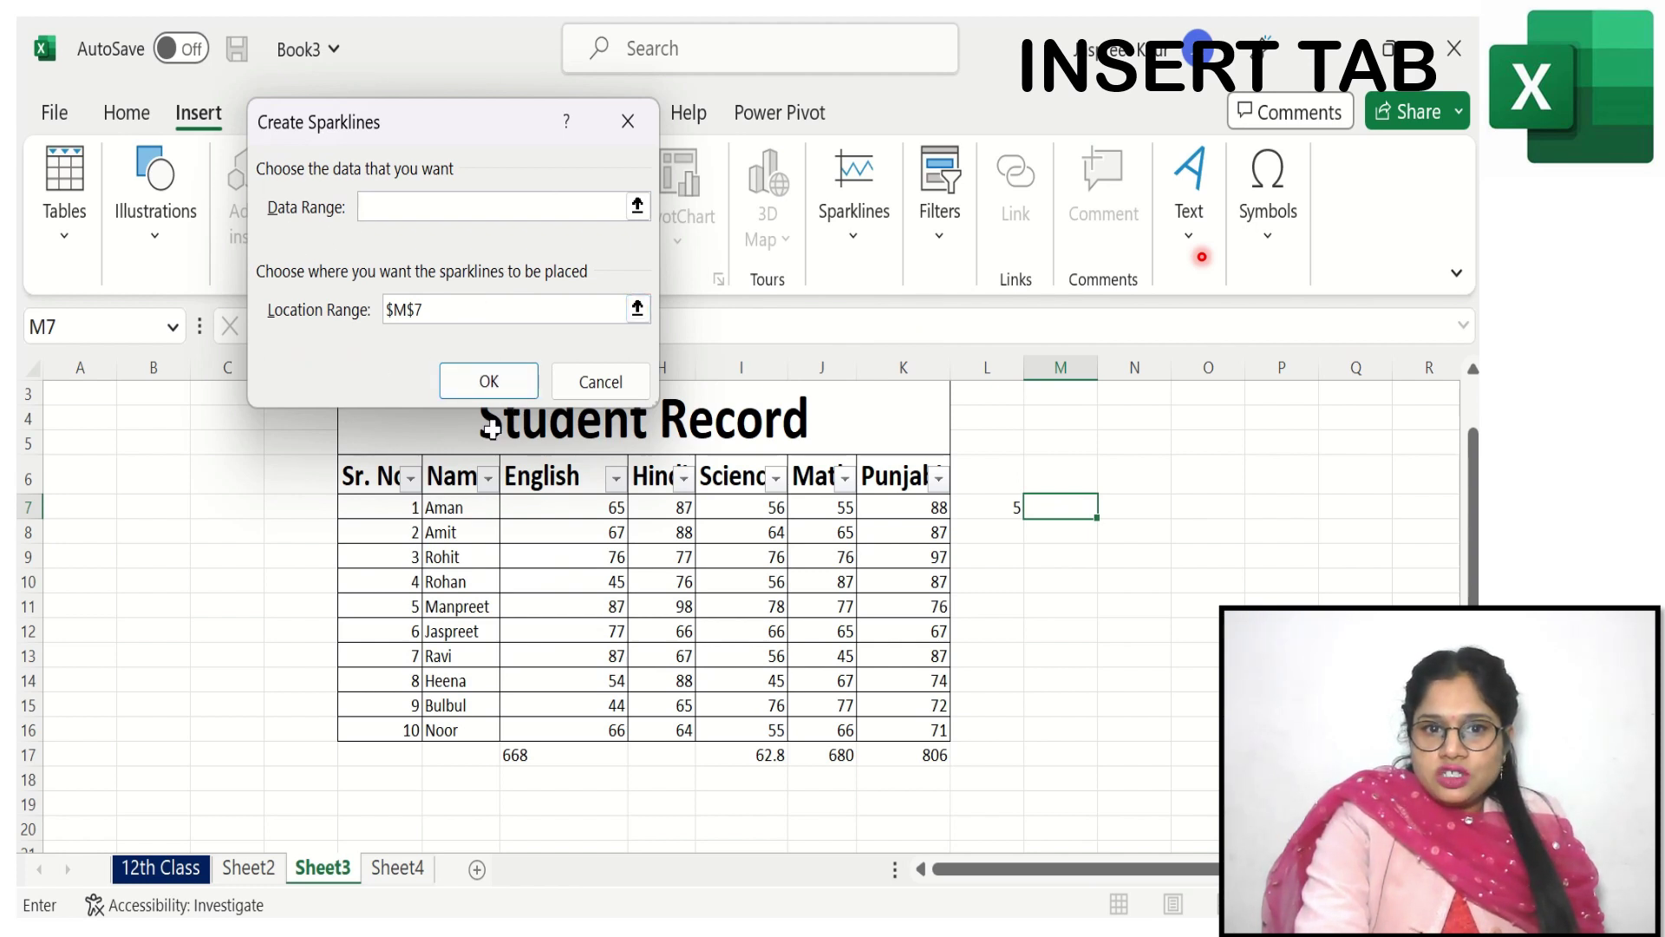
{"action": "left_click_drag", "start_coordinate": [543, 507], "coordinate": [892, 509]}
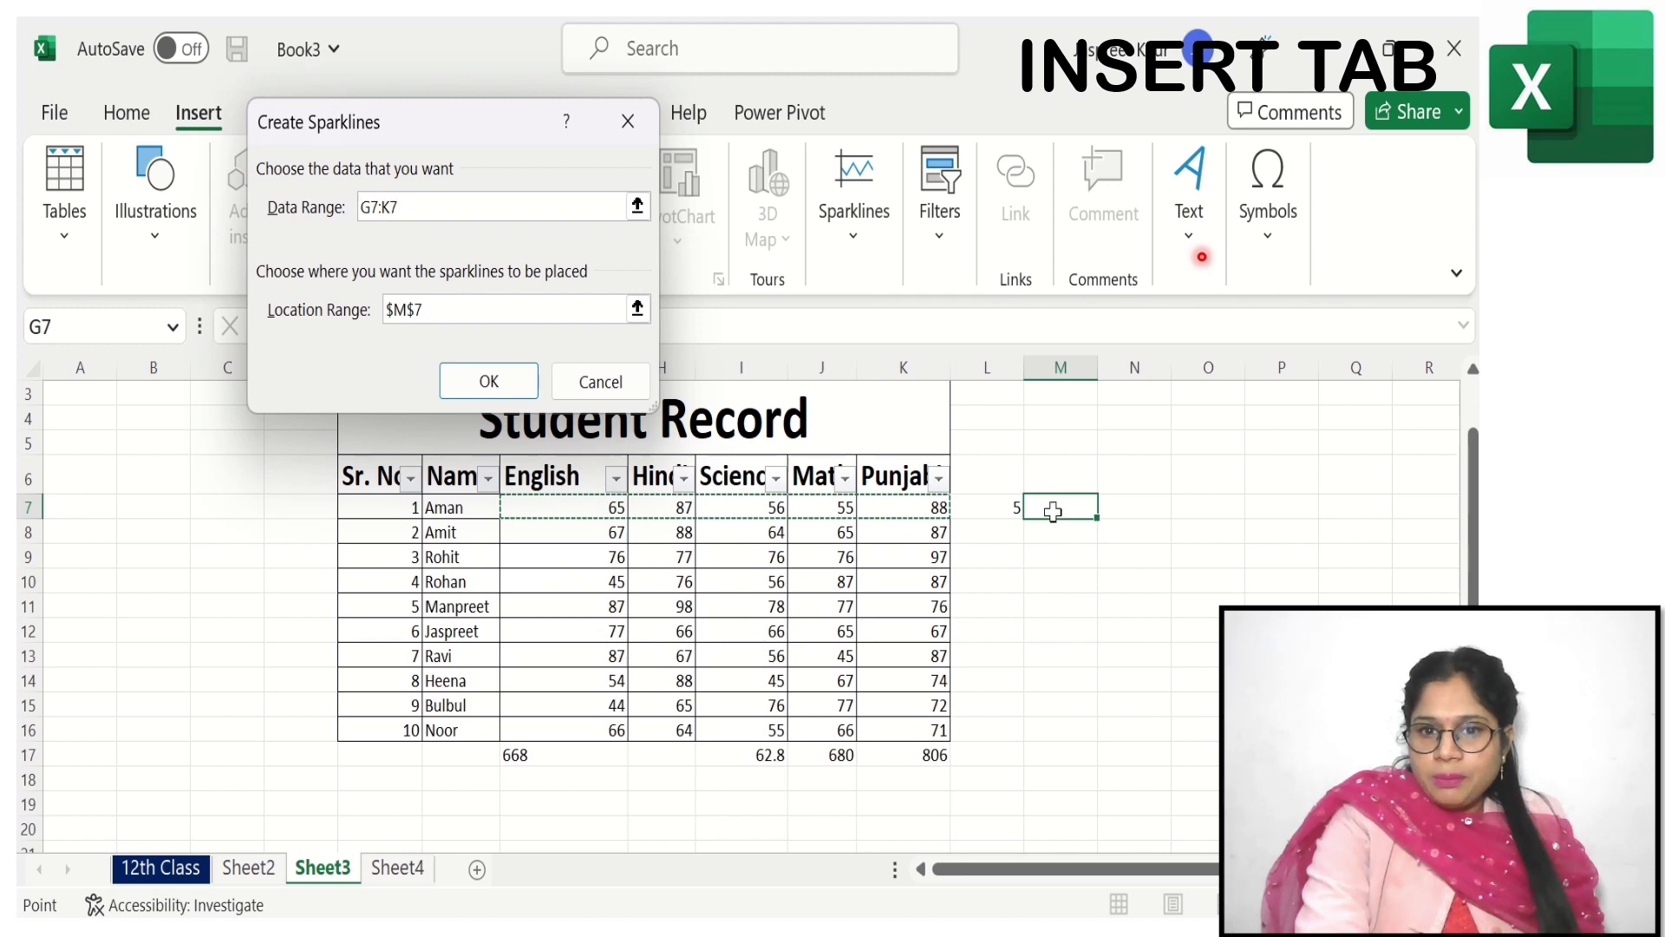
{"action": "left_click", "coordinate": [510, 394]}
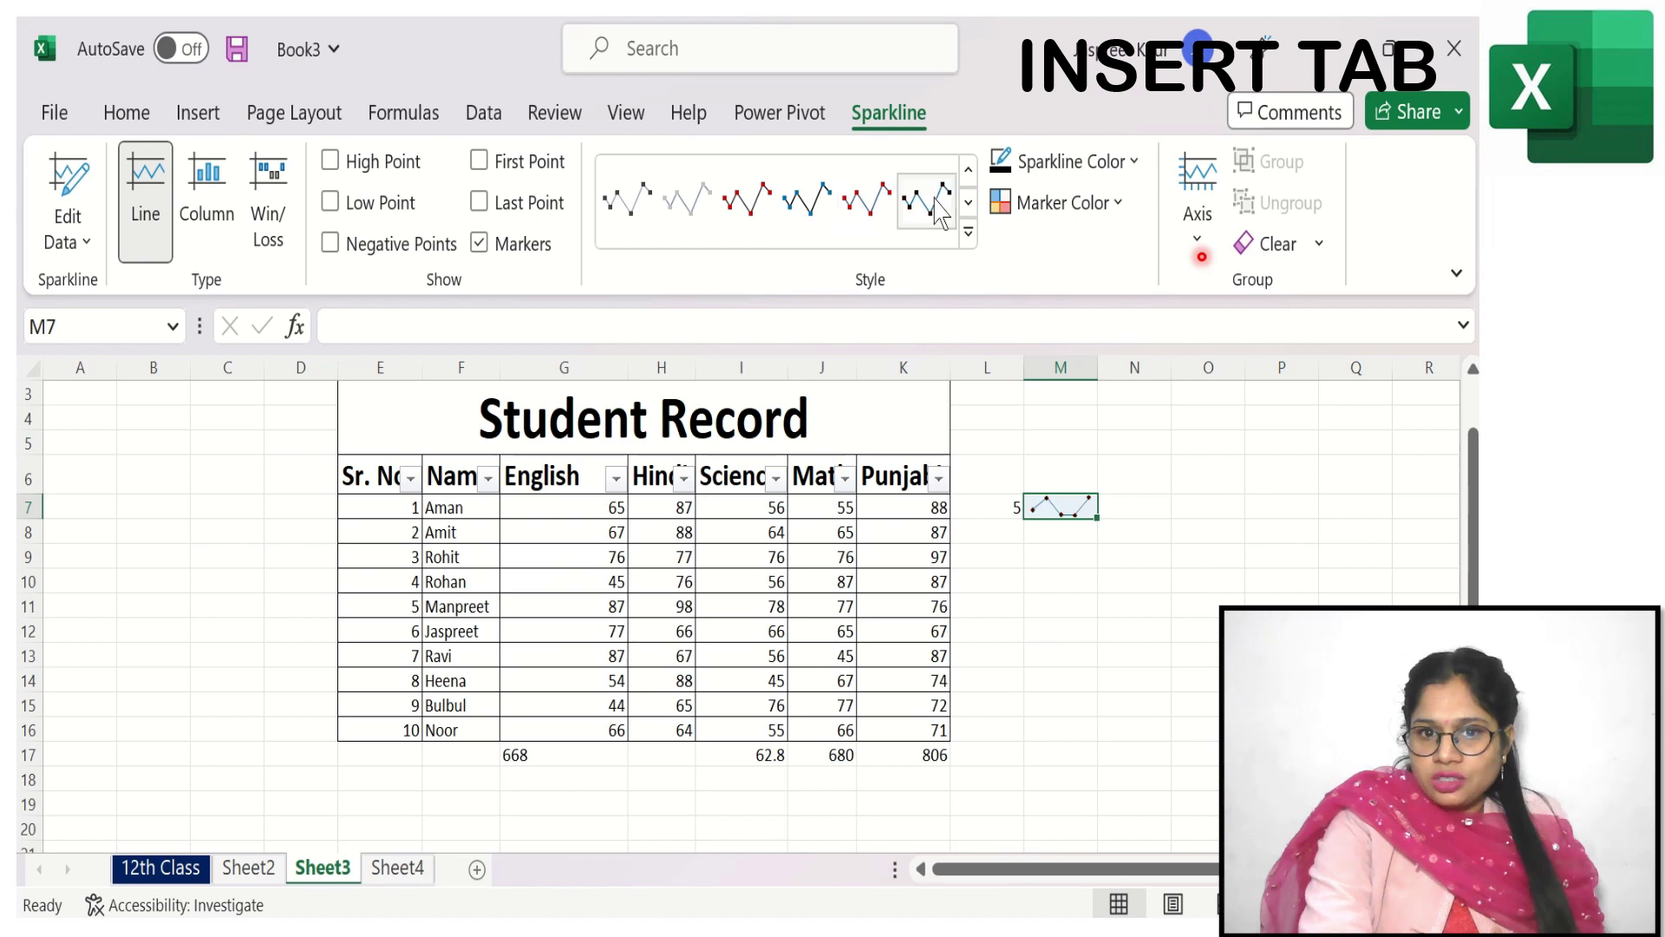
{"action": "left_click", "coordinate": [969, 232]}
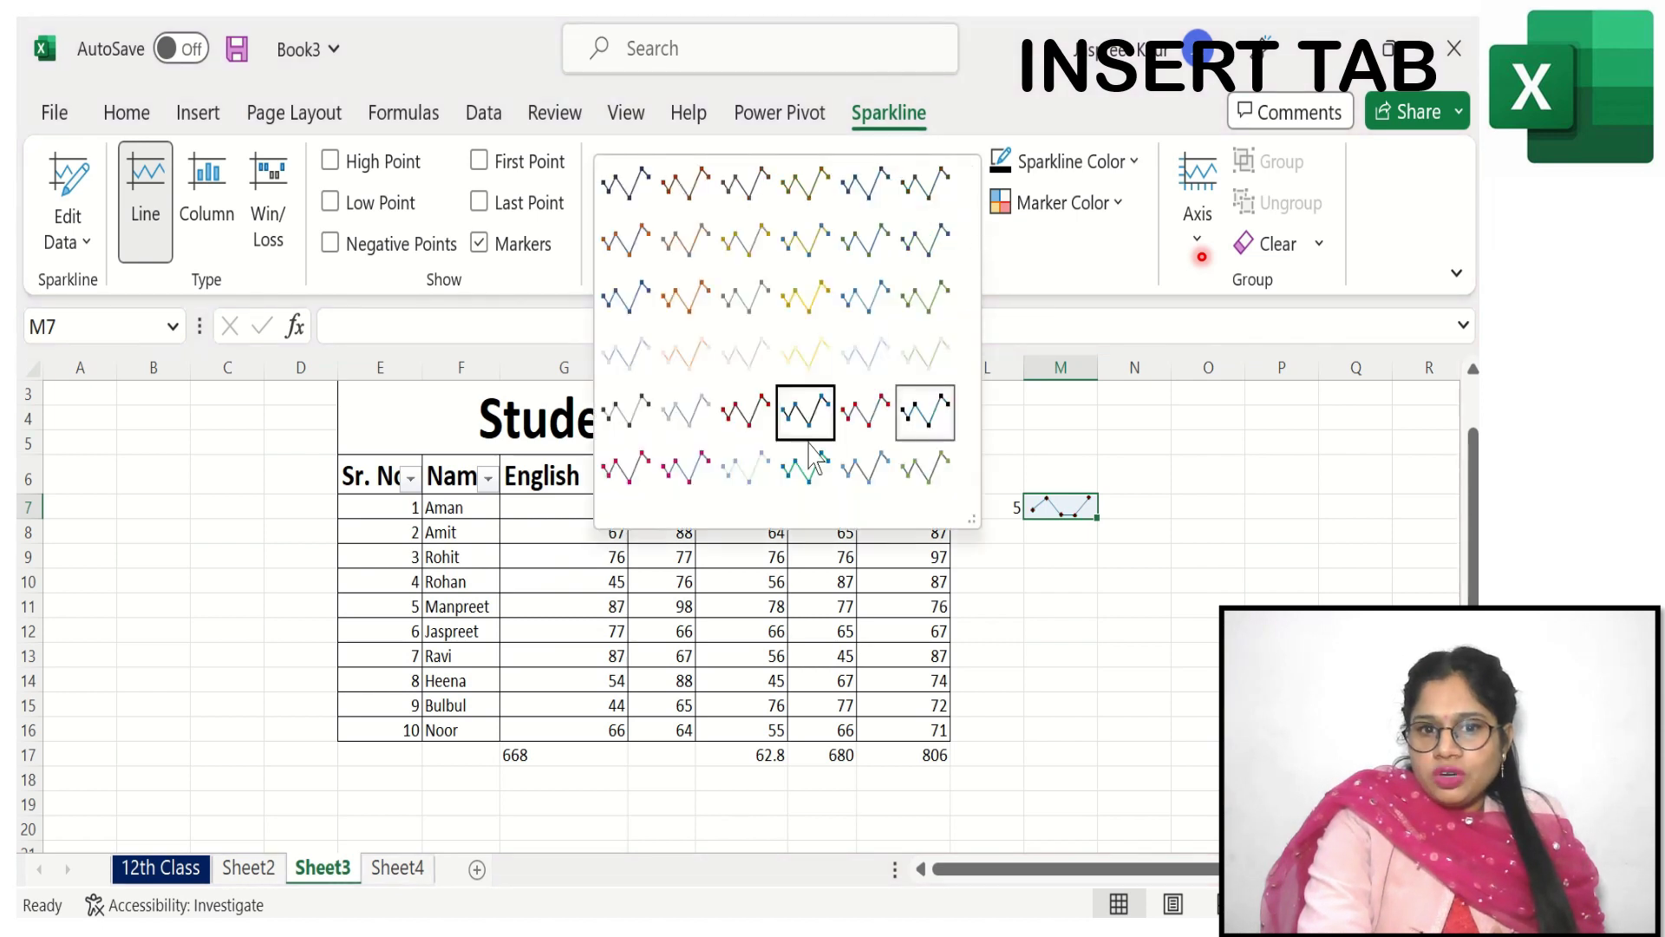
- Apply the red sparkline style, mark high and low points, and fill M7 down to M16
{"action": "left_click", "coordinate": [759, 425]}
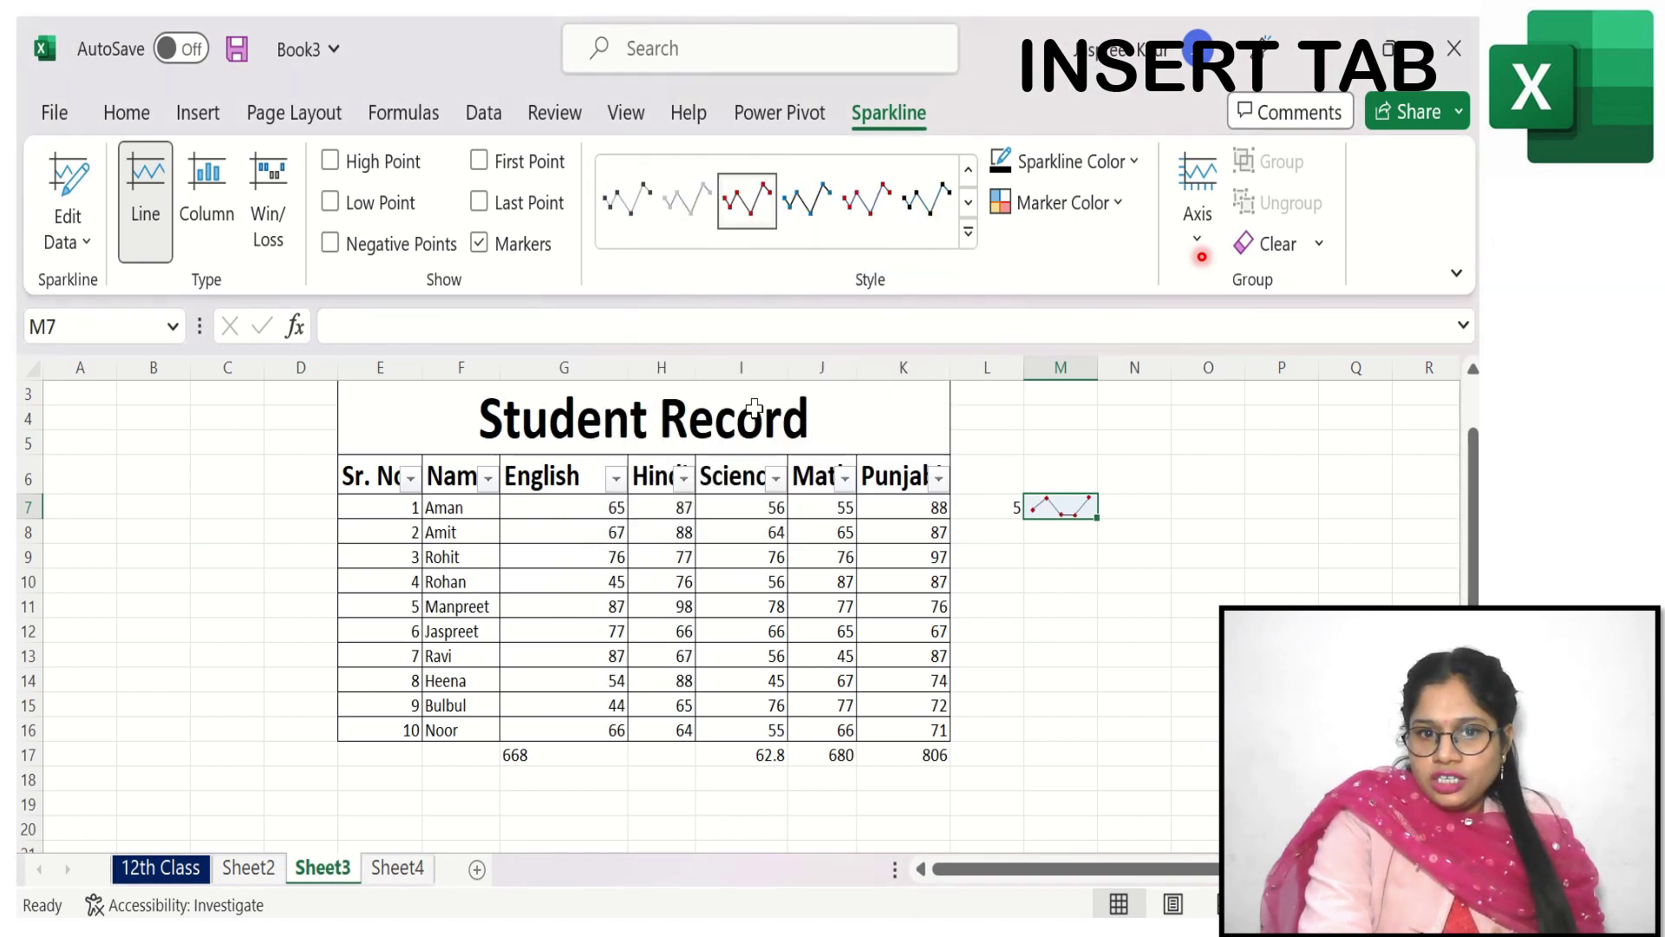
{"action": "left_click", "coordinate": [1133, 164]}
{"action": "left_click", "coordinate": [1288, 454]}
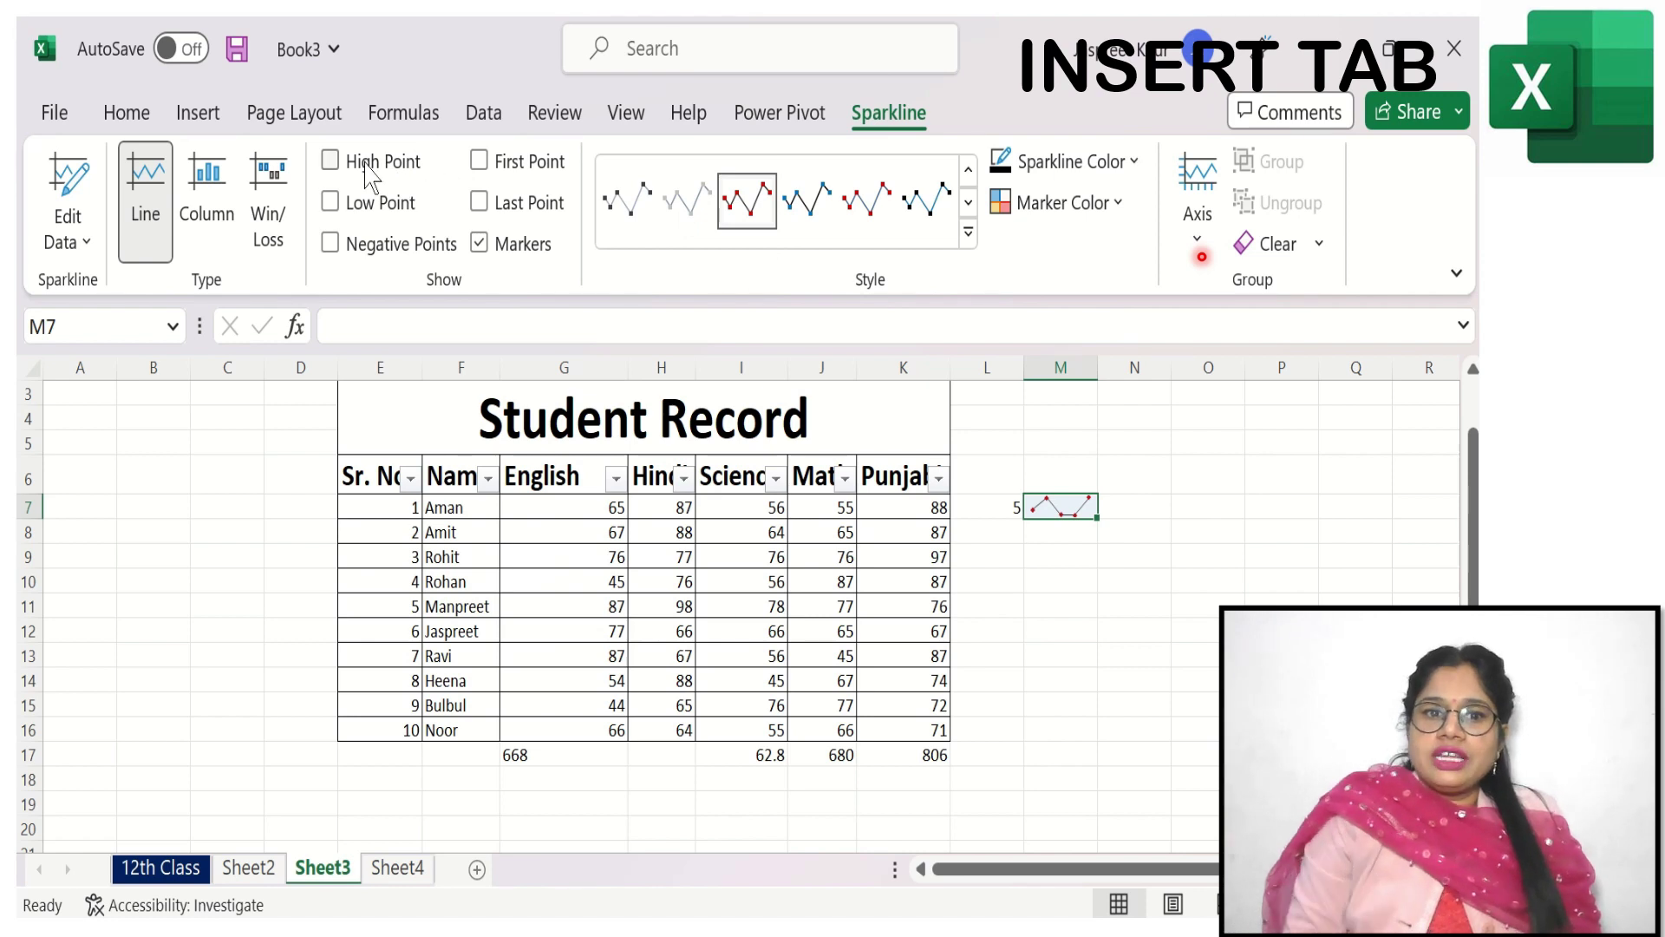
{"action": "left_click", "coordinate": [330, 163]}
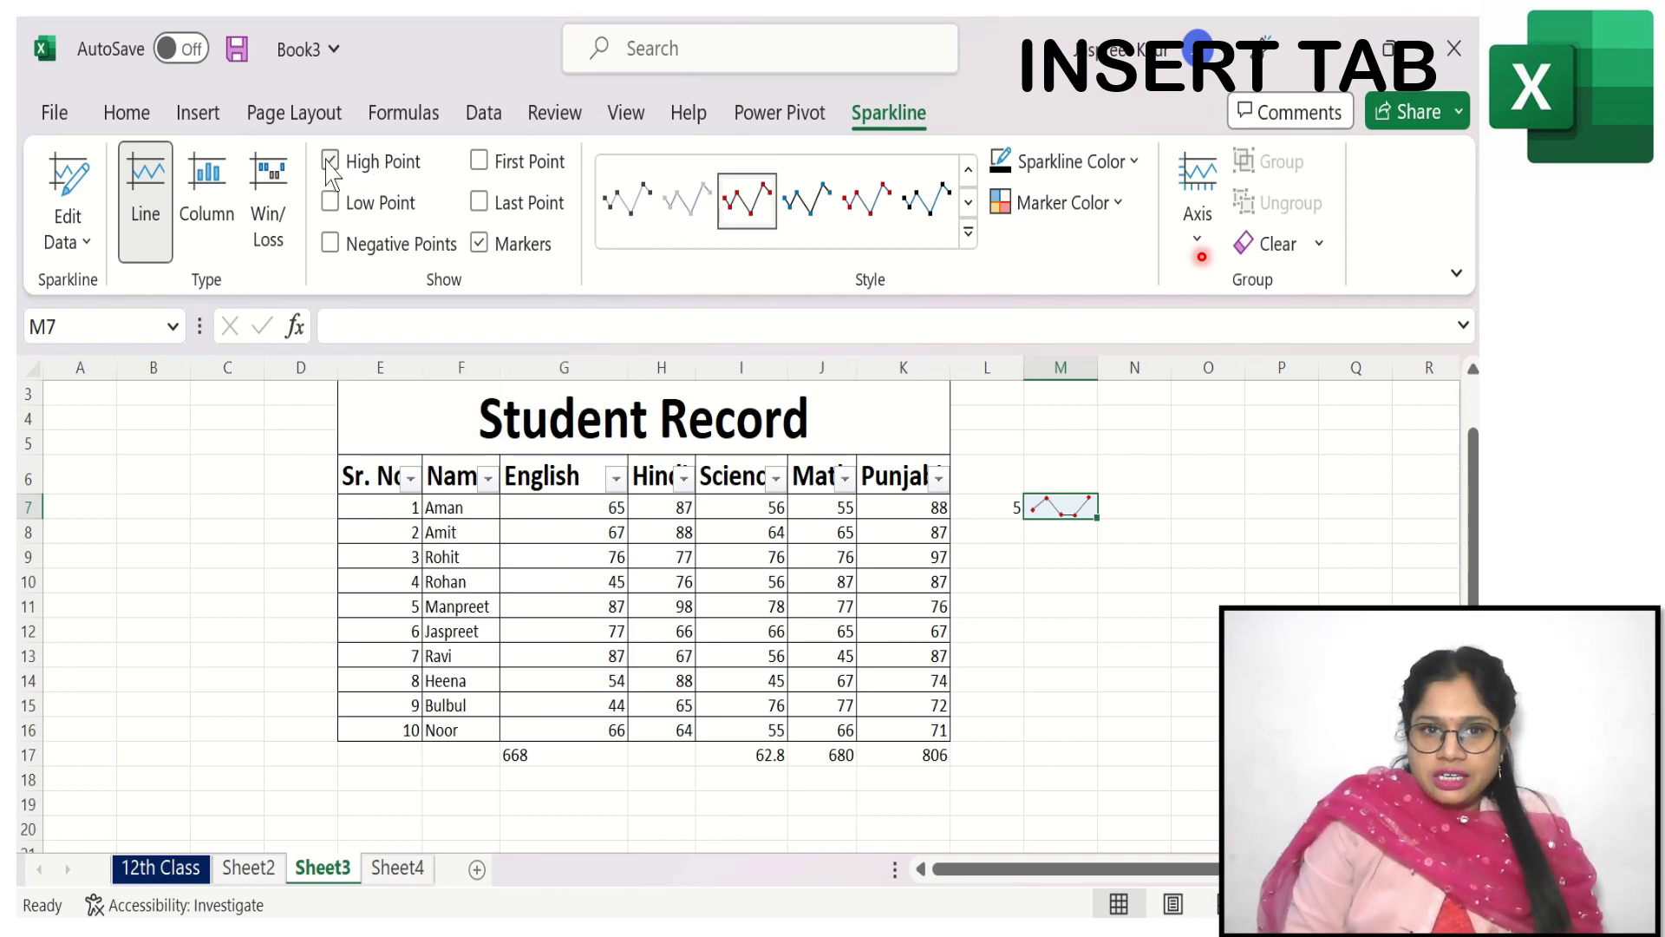
{"action": "left_click", "coordinate": [365, 206]}
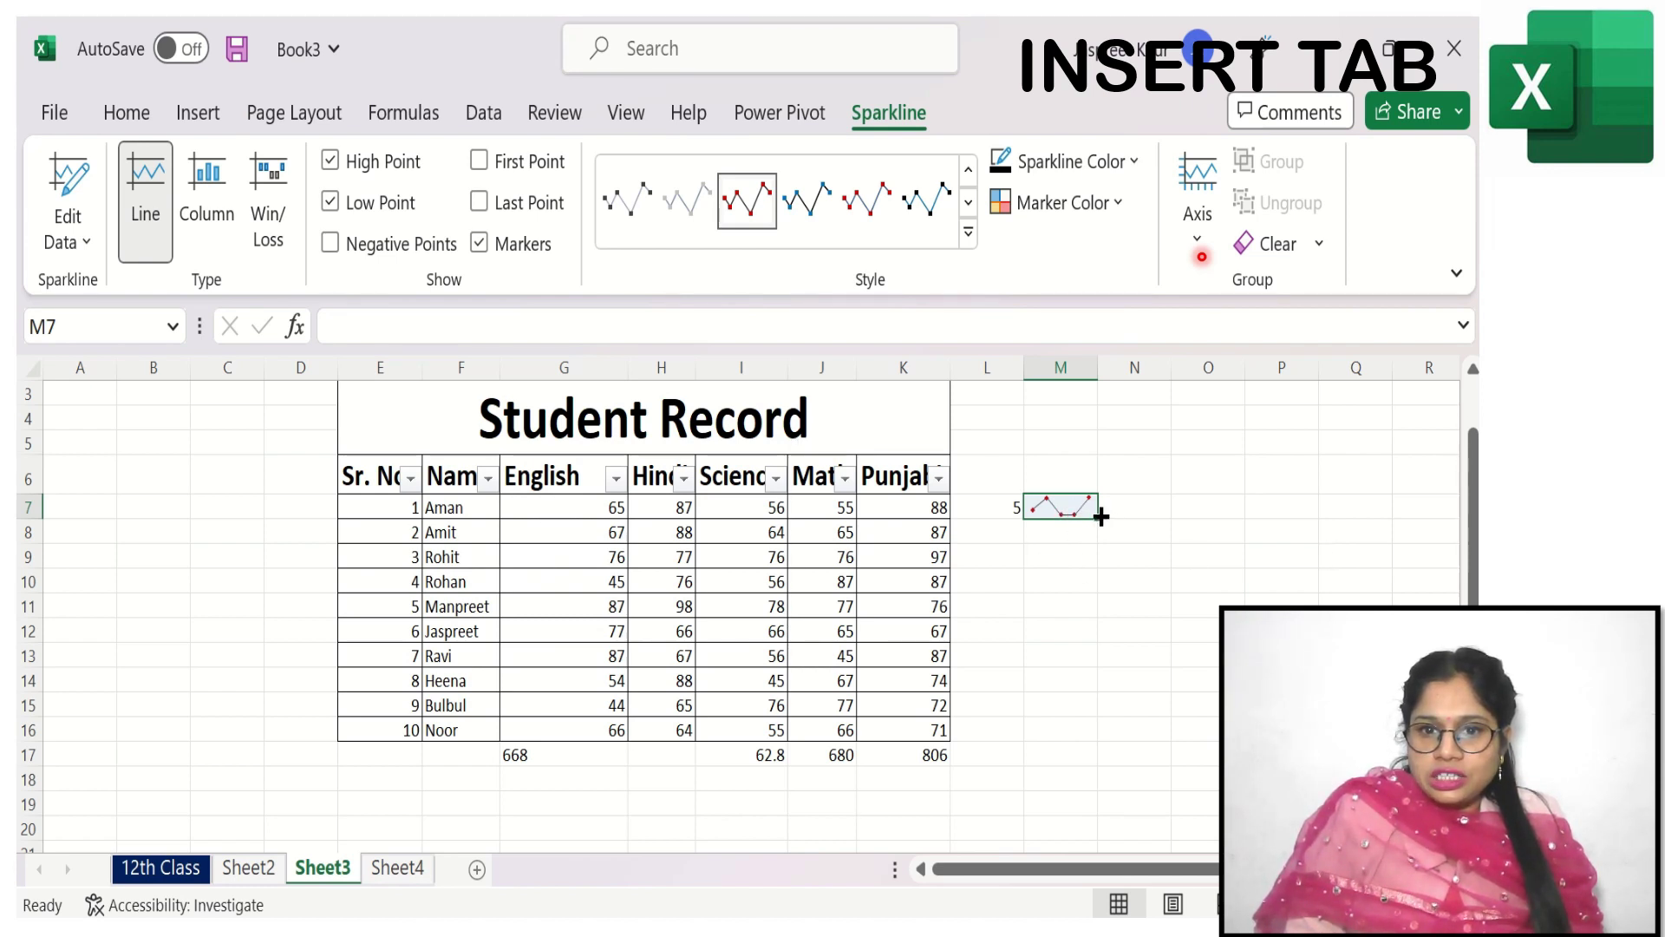
{"action": "left_click_drag", "start_coordinate": [1100, 516], "coordinate": [1098, 739]}
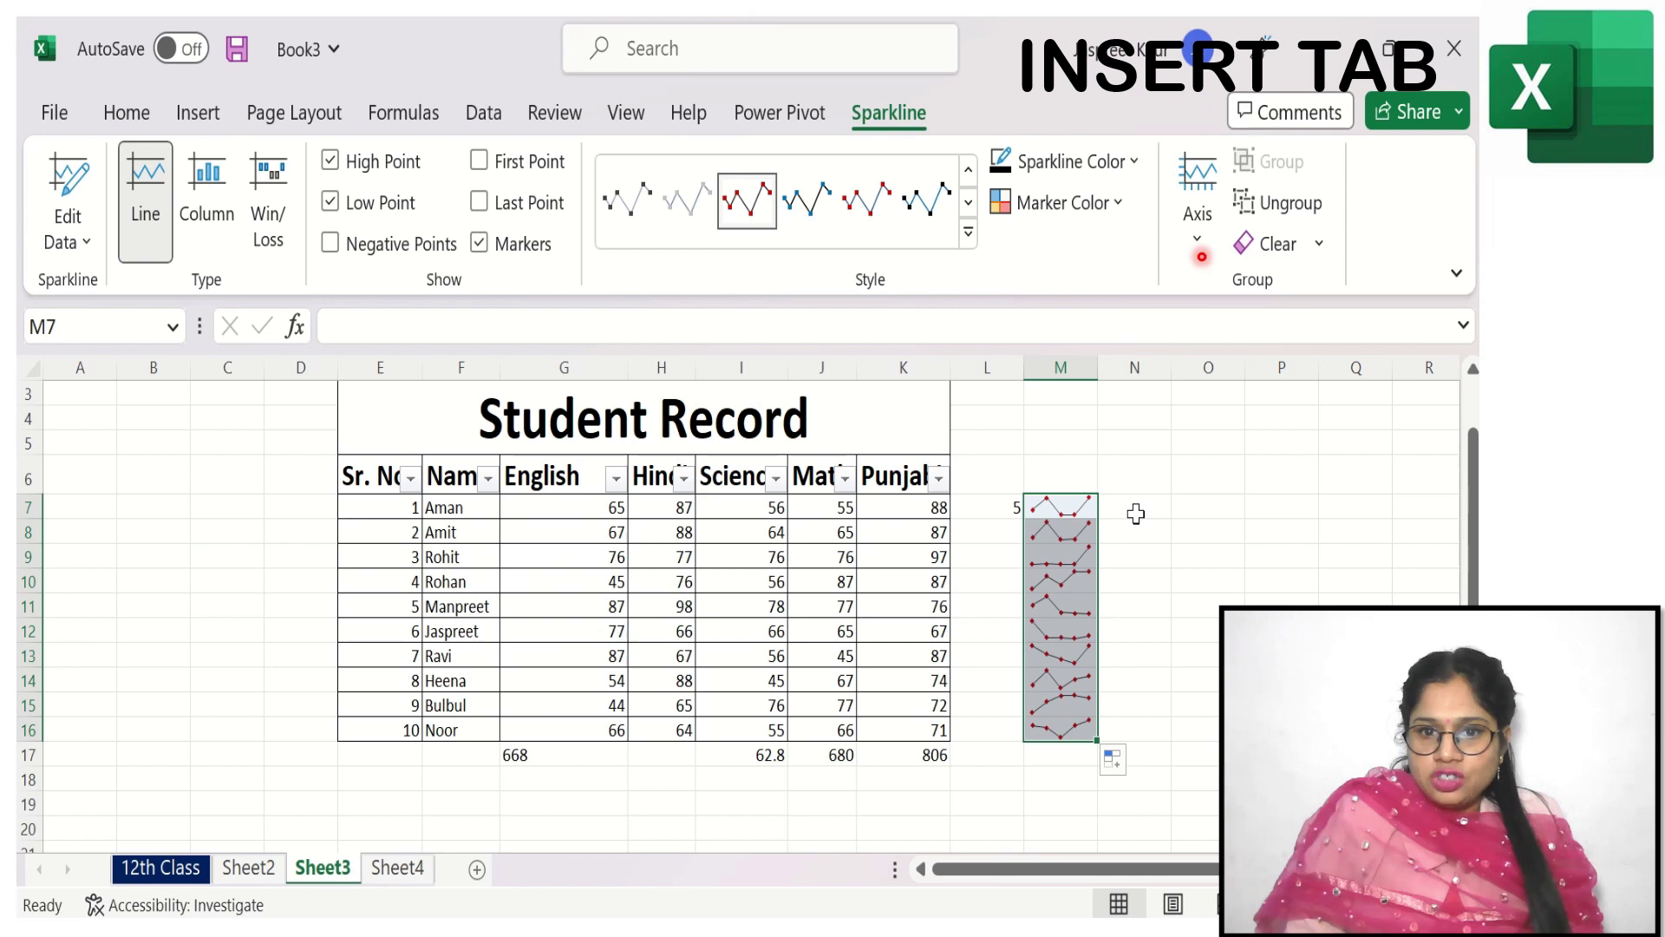
{"action": "left_click", "coordinate": [1136, 514]}
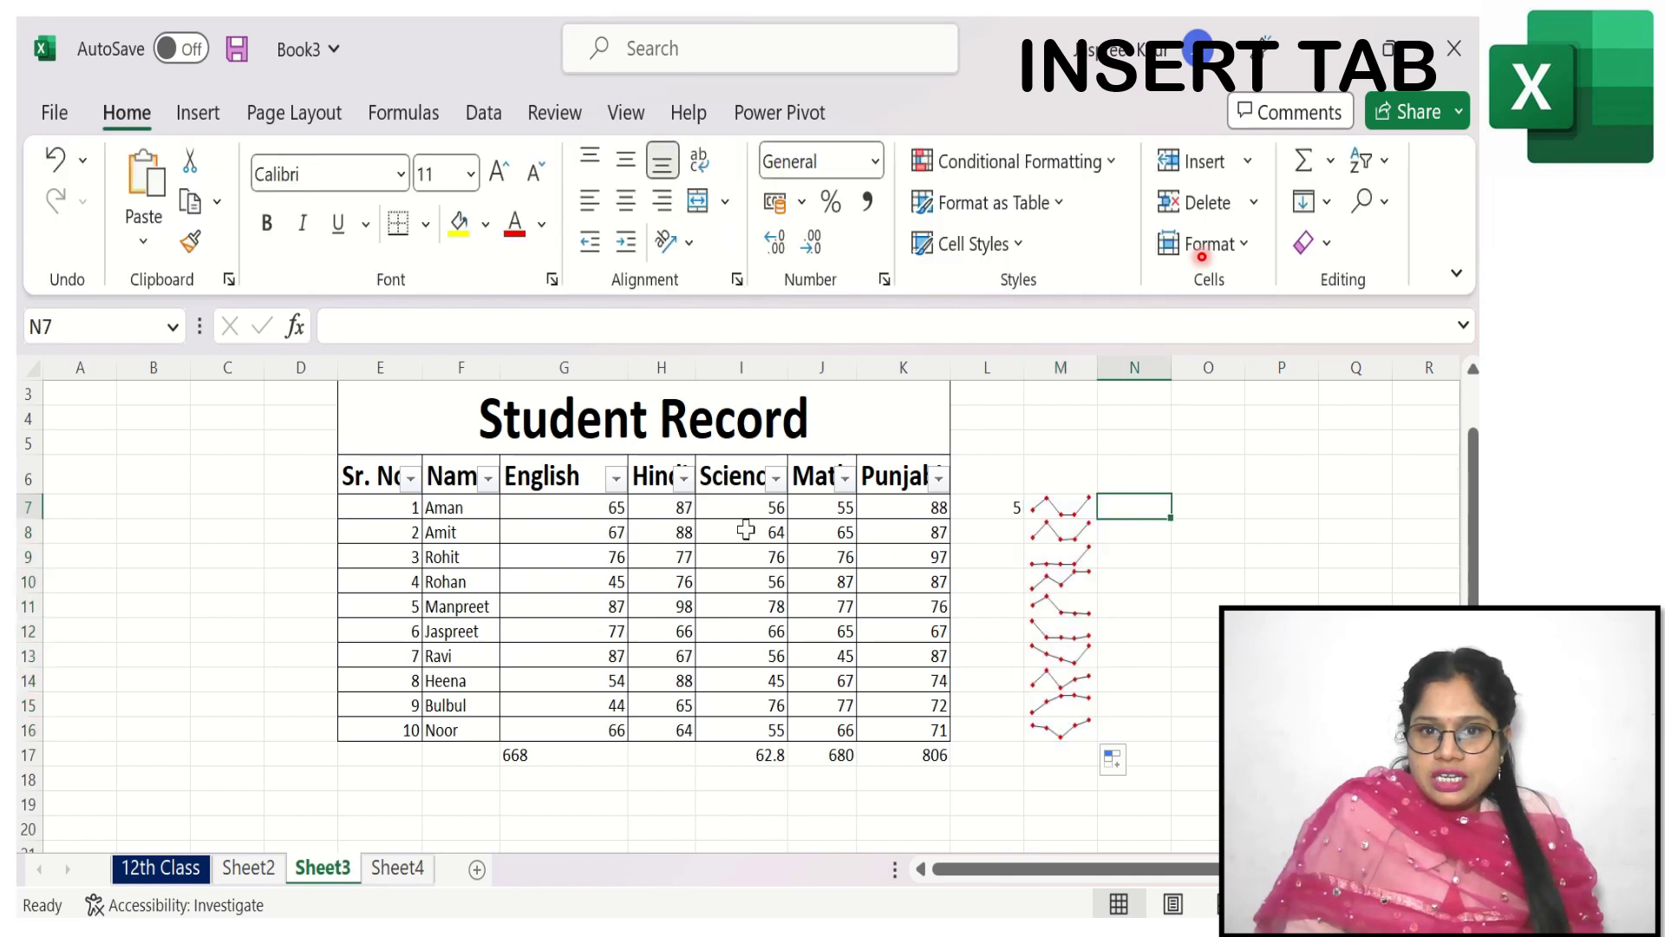
- Insert a column sparkline in N7 charting the marks in G7:K7
{"action": "left_click", "coordinate": [199, 115]}
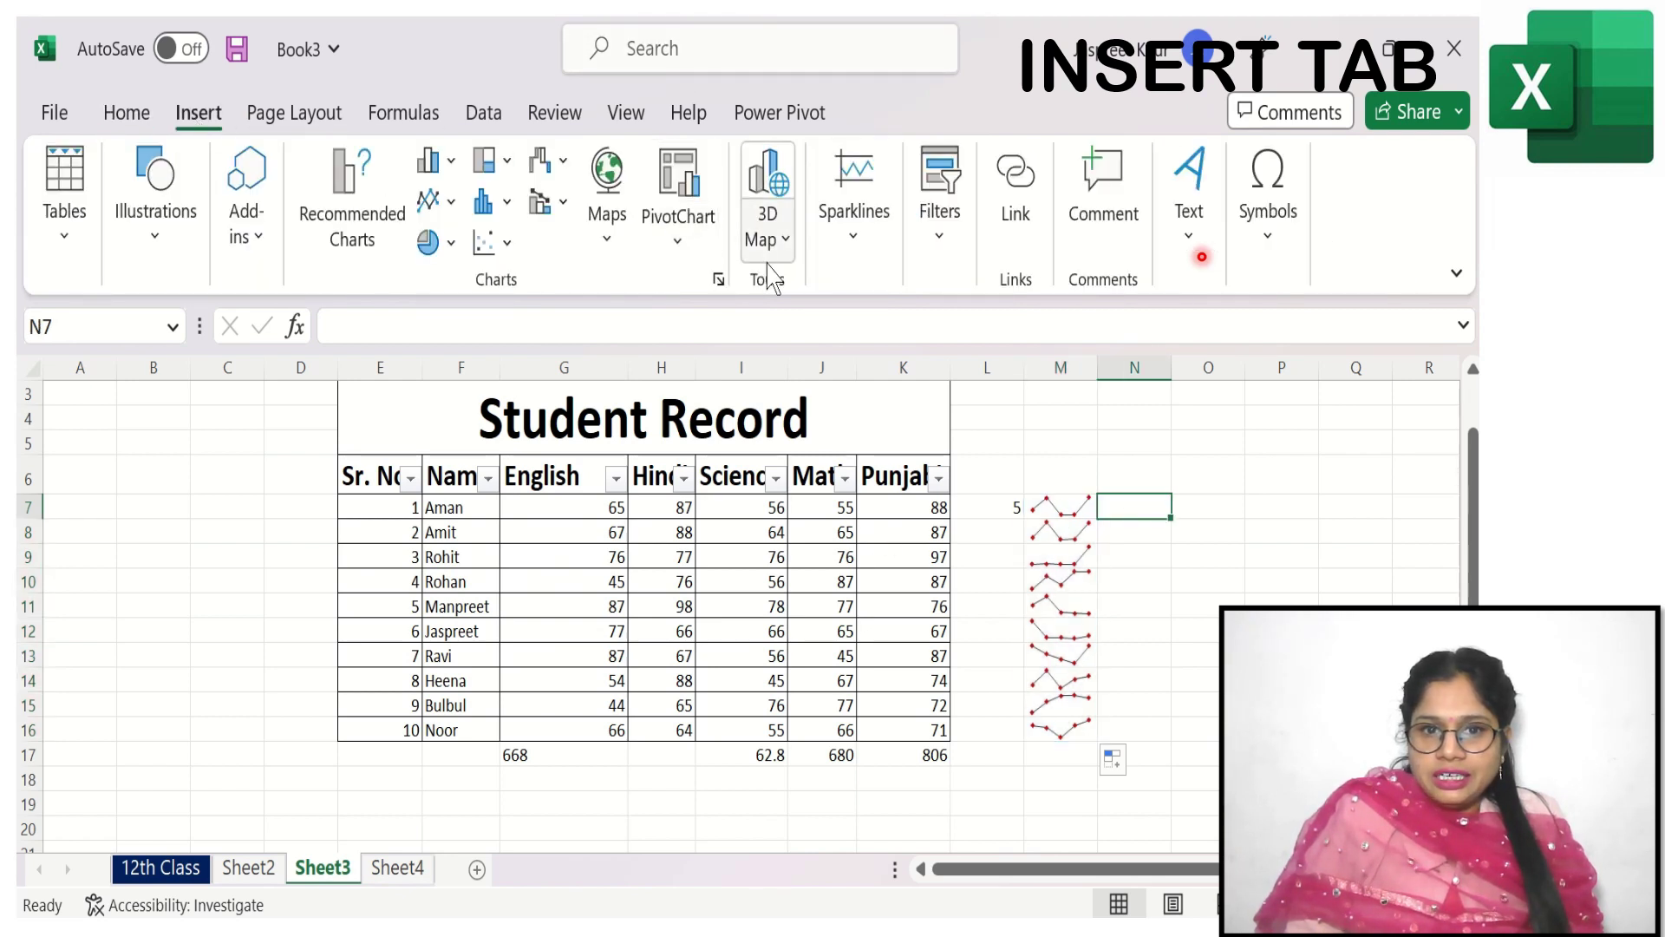
{"action": "left_click", "coordinate": [863, 247]}
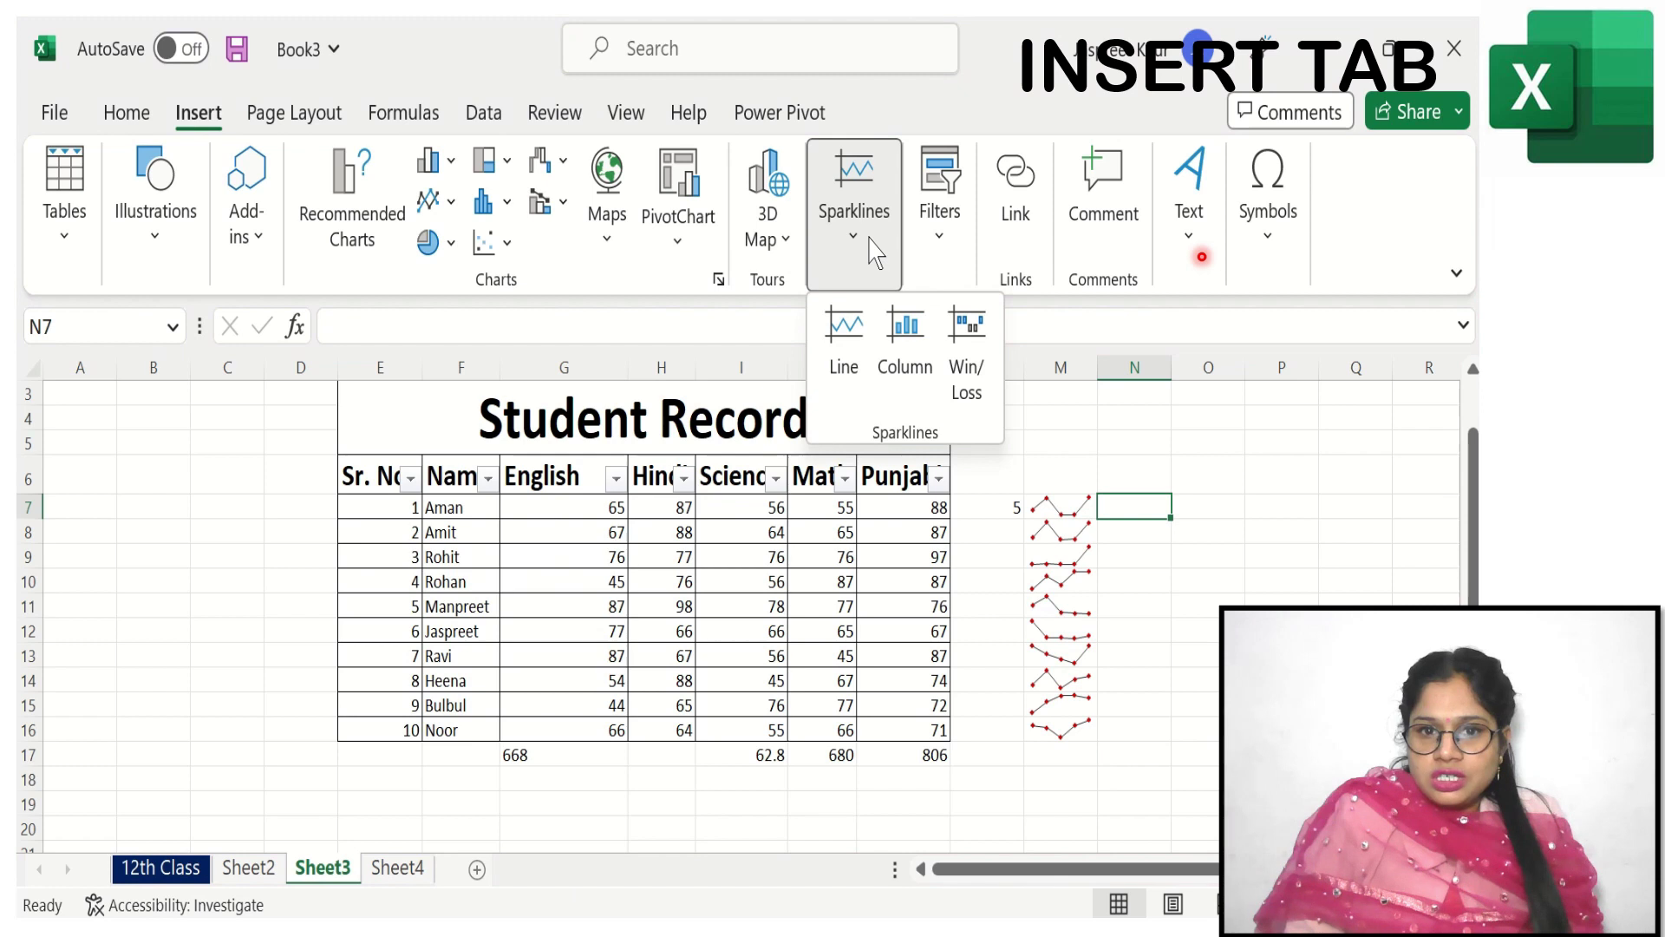
{"action": "left_click", "coordinate": [906, 347]}
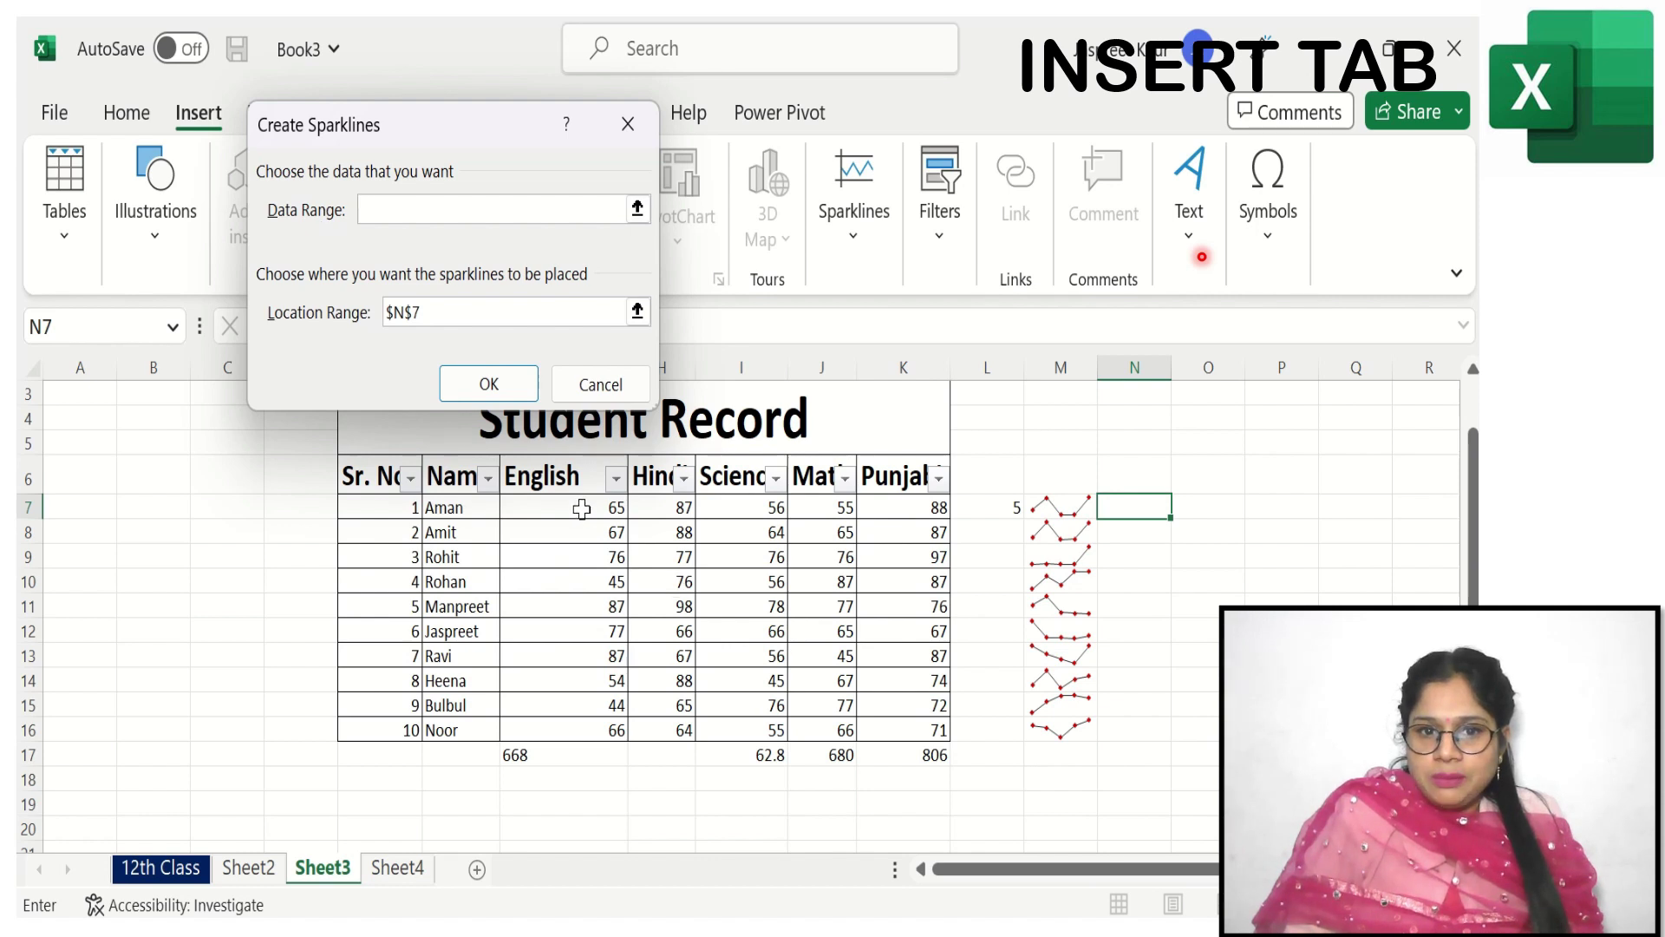
{"action": "left_click_drag", "start_coordinate": [581, 509], "coordinate": [899, 507]}
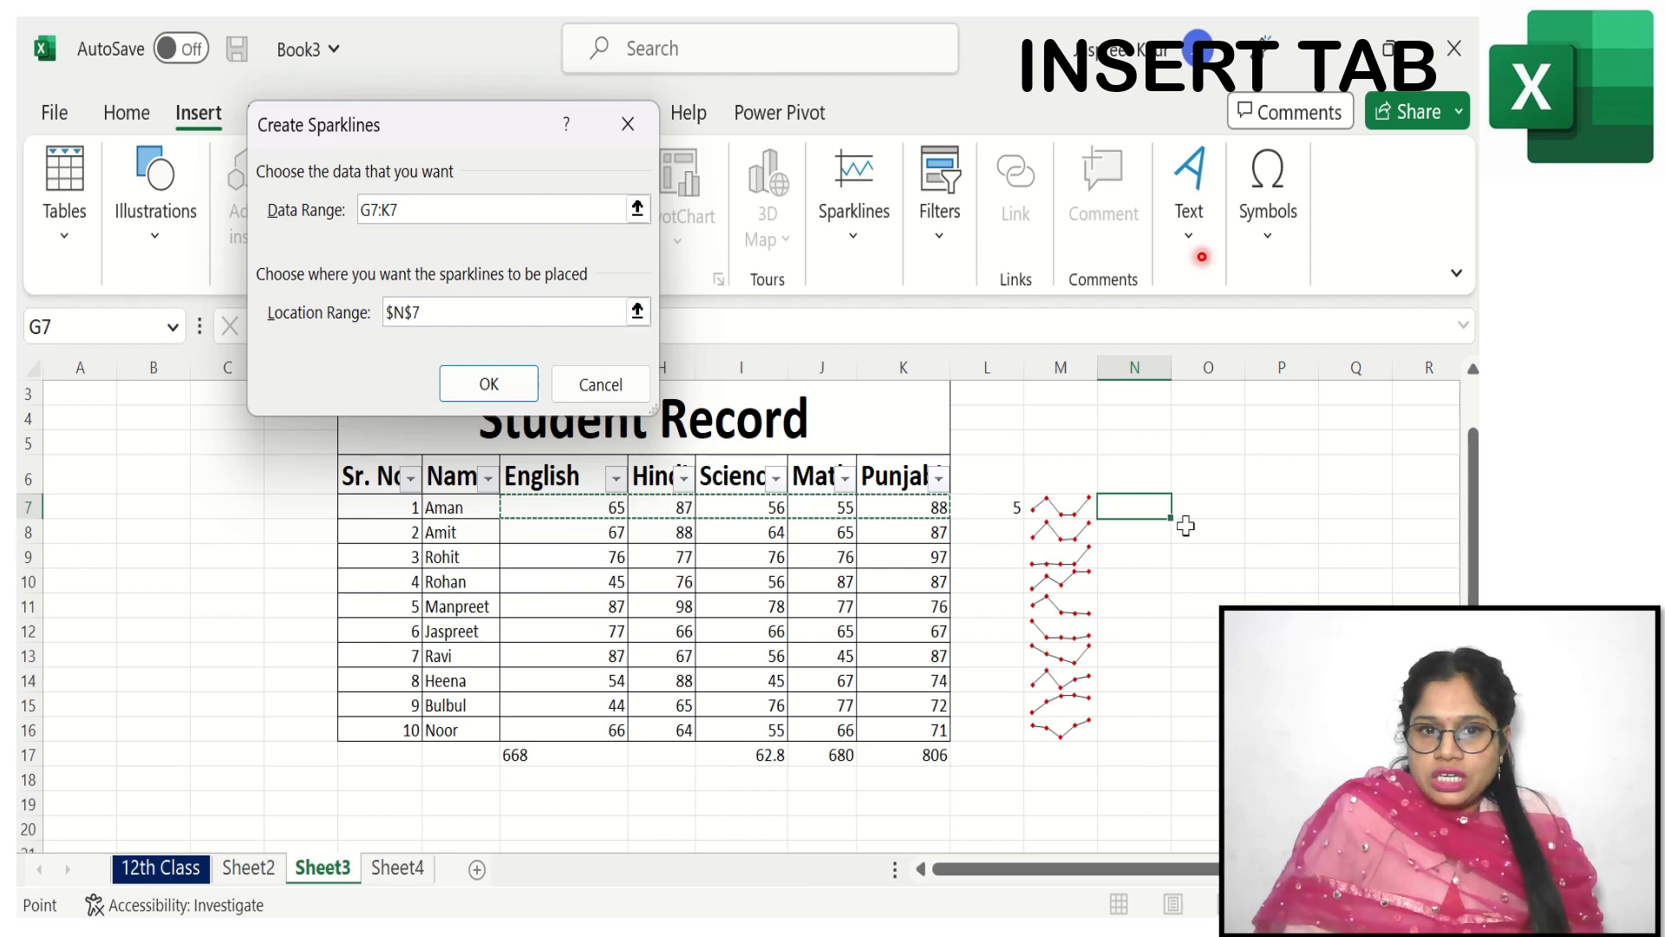
{"action": "left_click", "coordinate": [491, 388]}
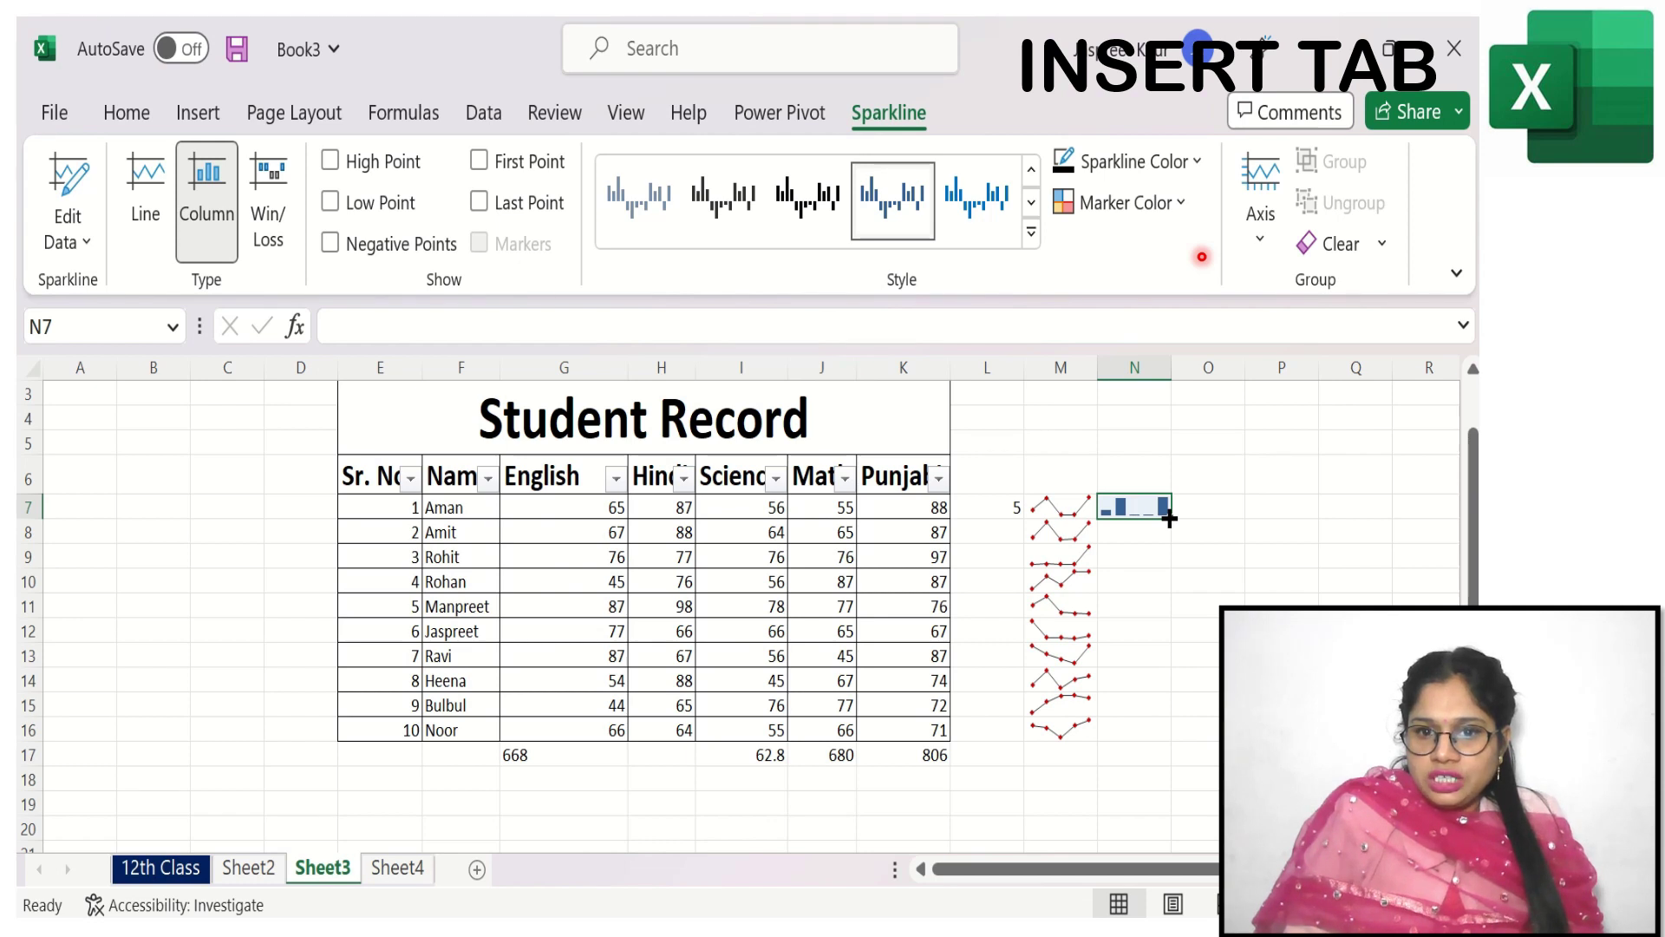
- Give it the yellow style with high and low points, and fill down to N16
{"action": "left_click", "coordinate": [1032, 236]}
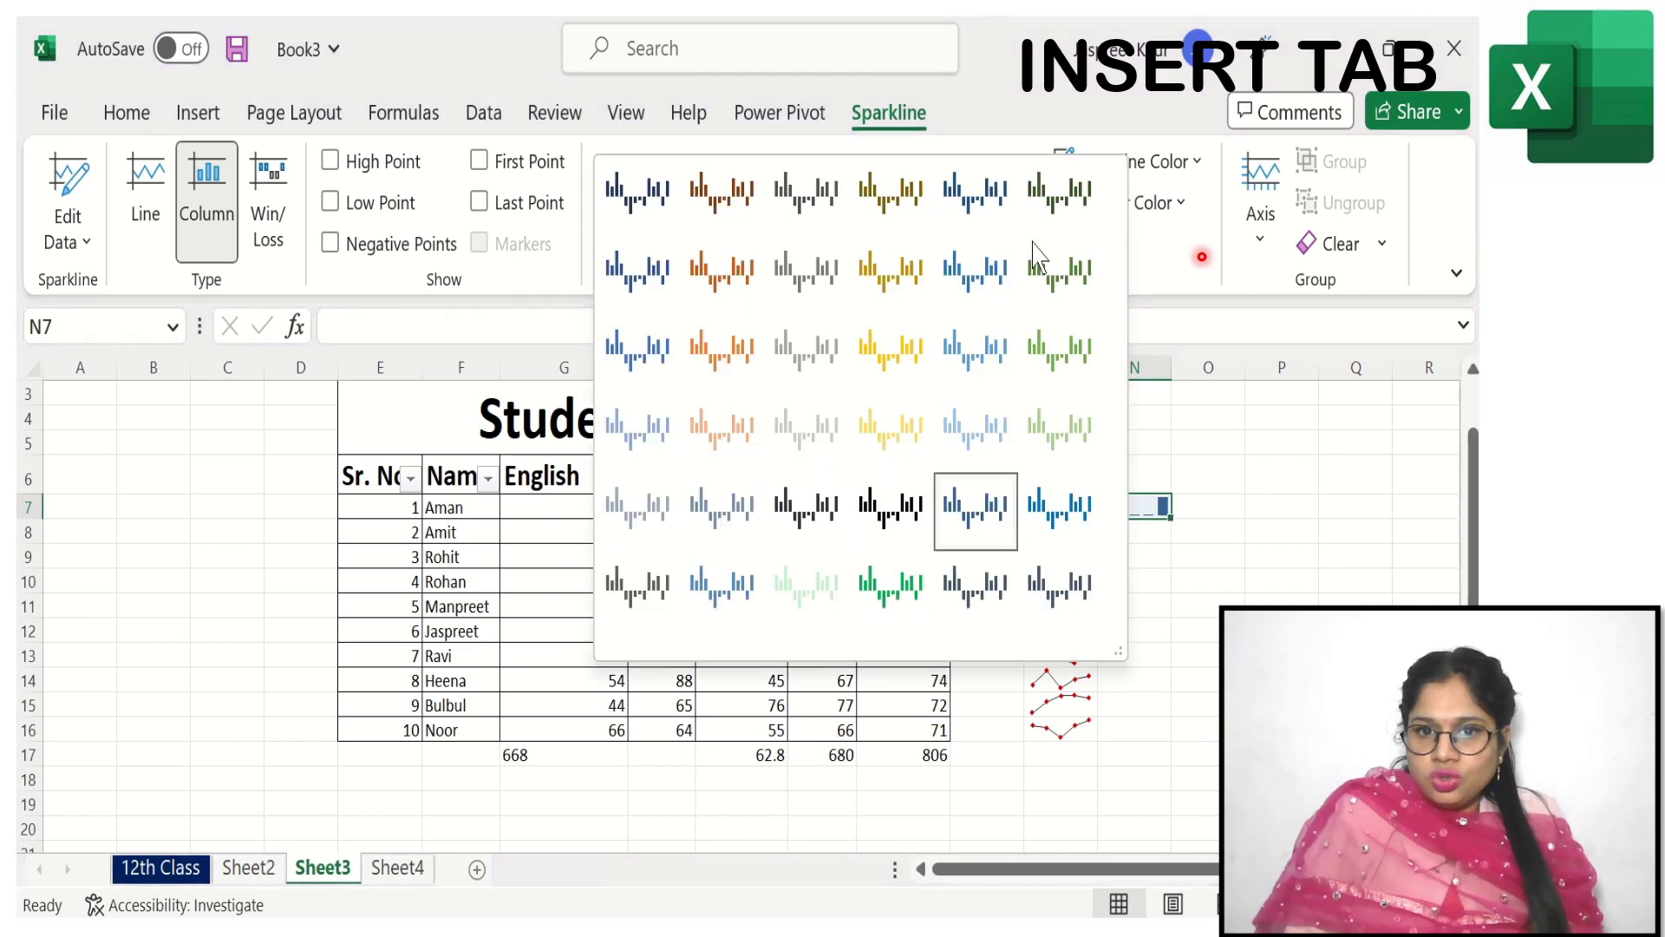
{"action": "left_click", "coordinate": [894, 351]}
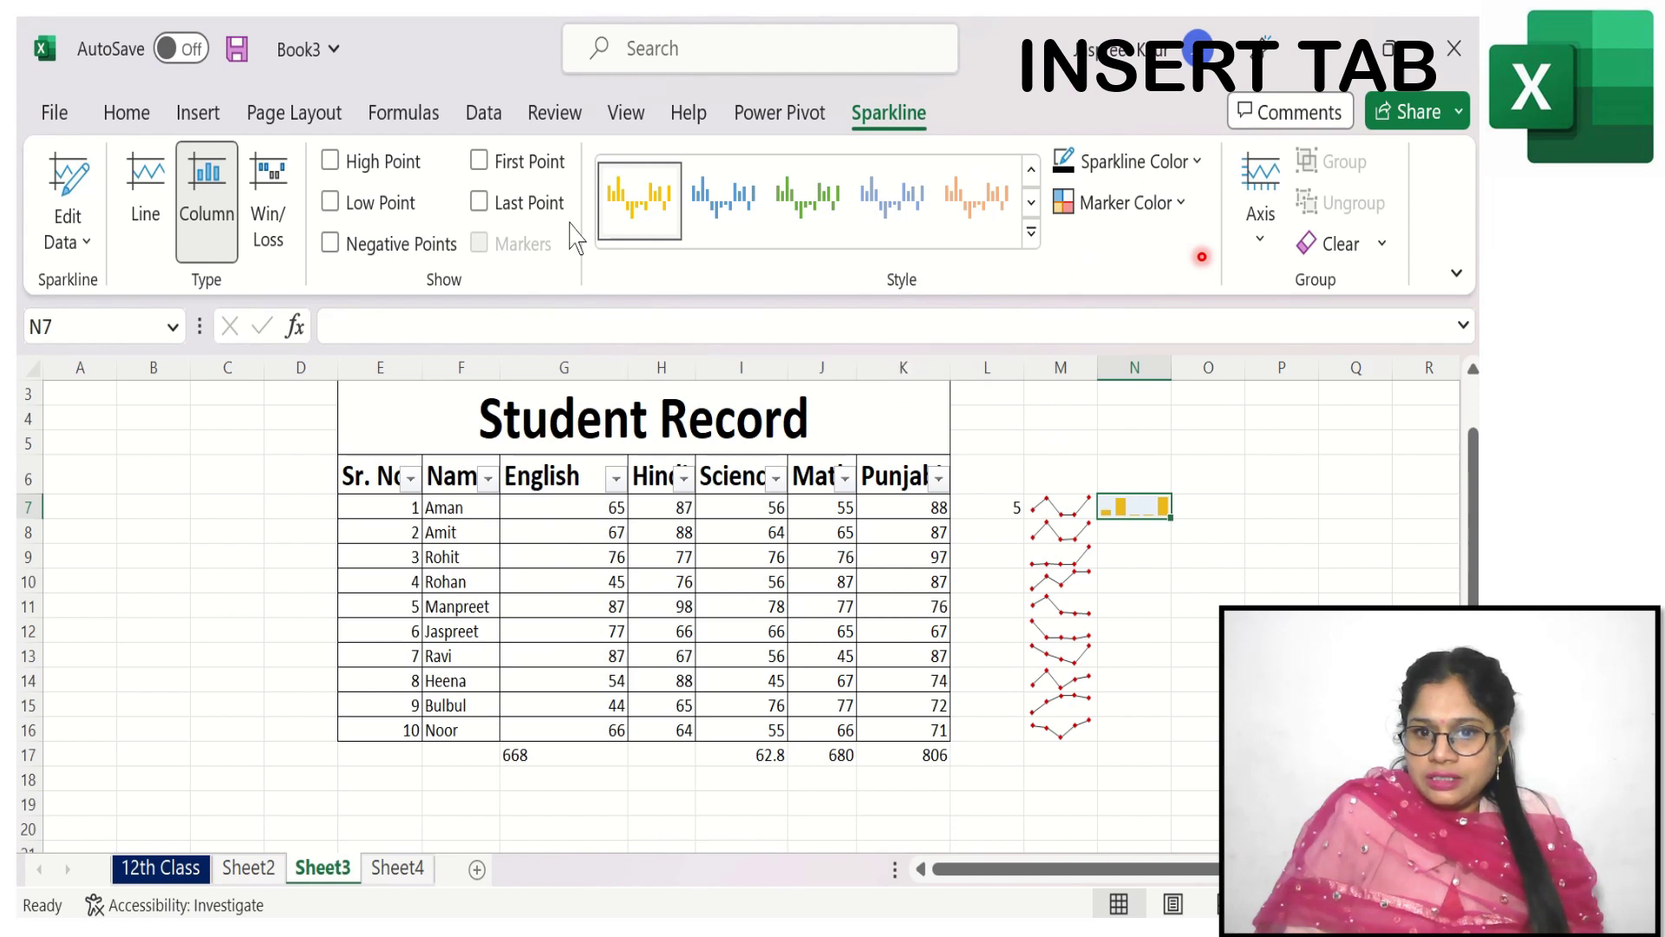
{"action": "left_click", "coordinate": [331, 162]}
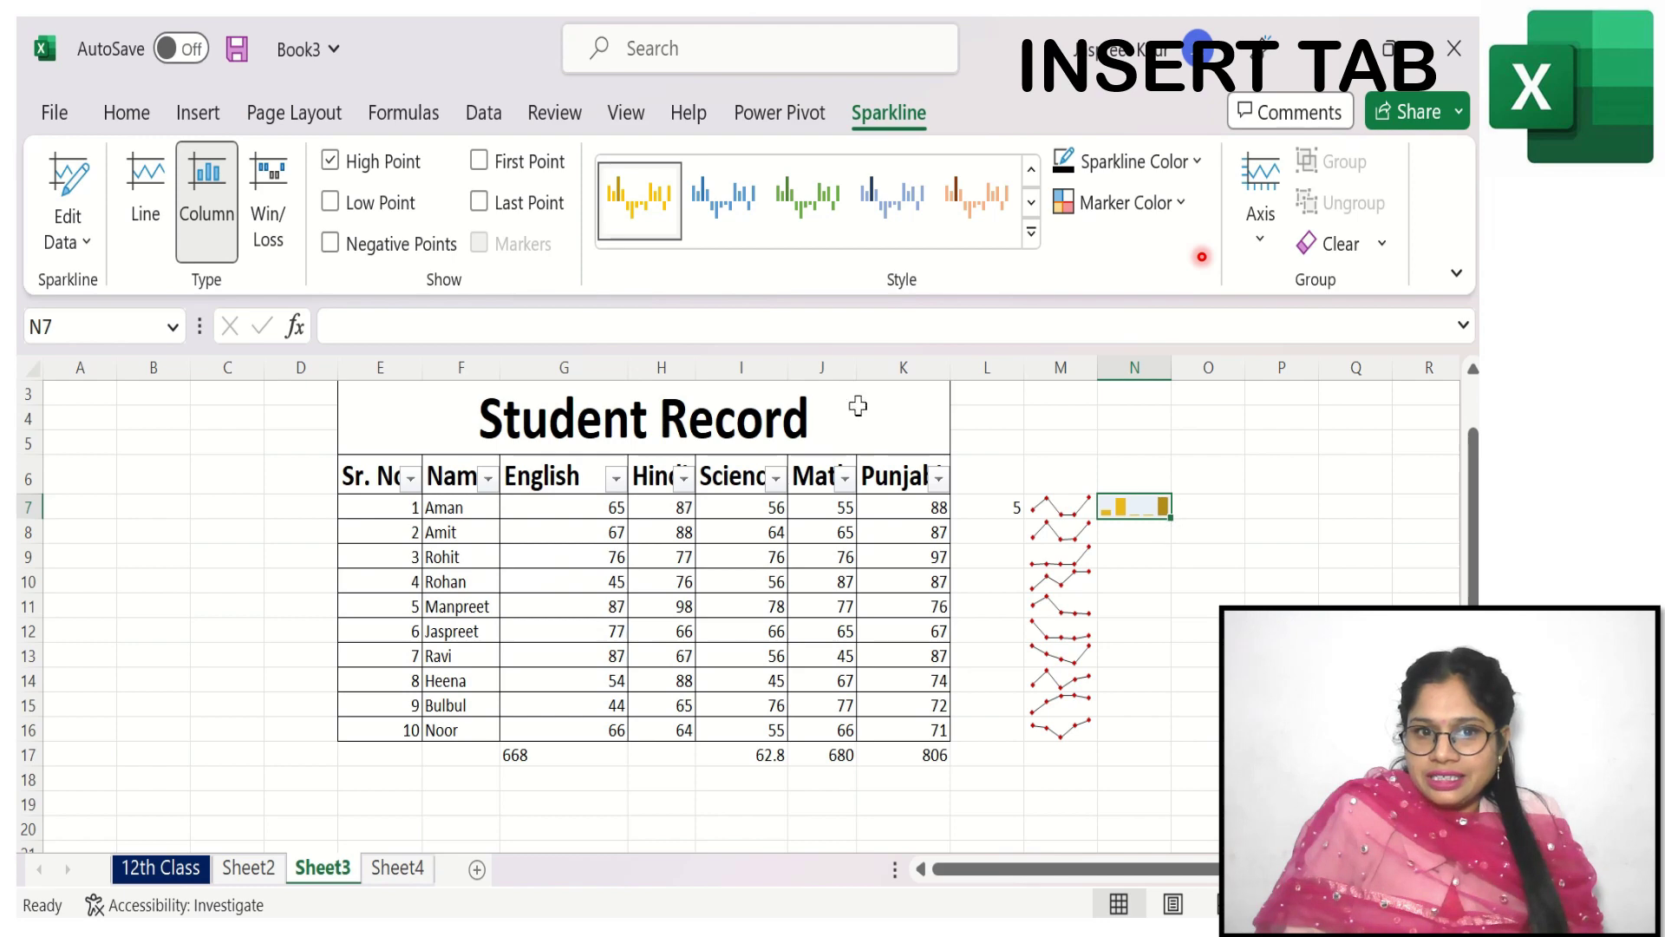
{"action": "left_click", "coordinate": [331, 202]}
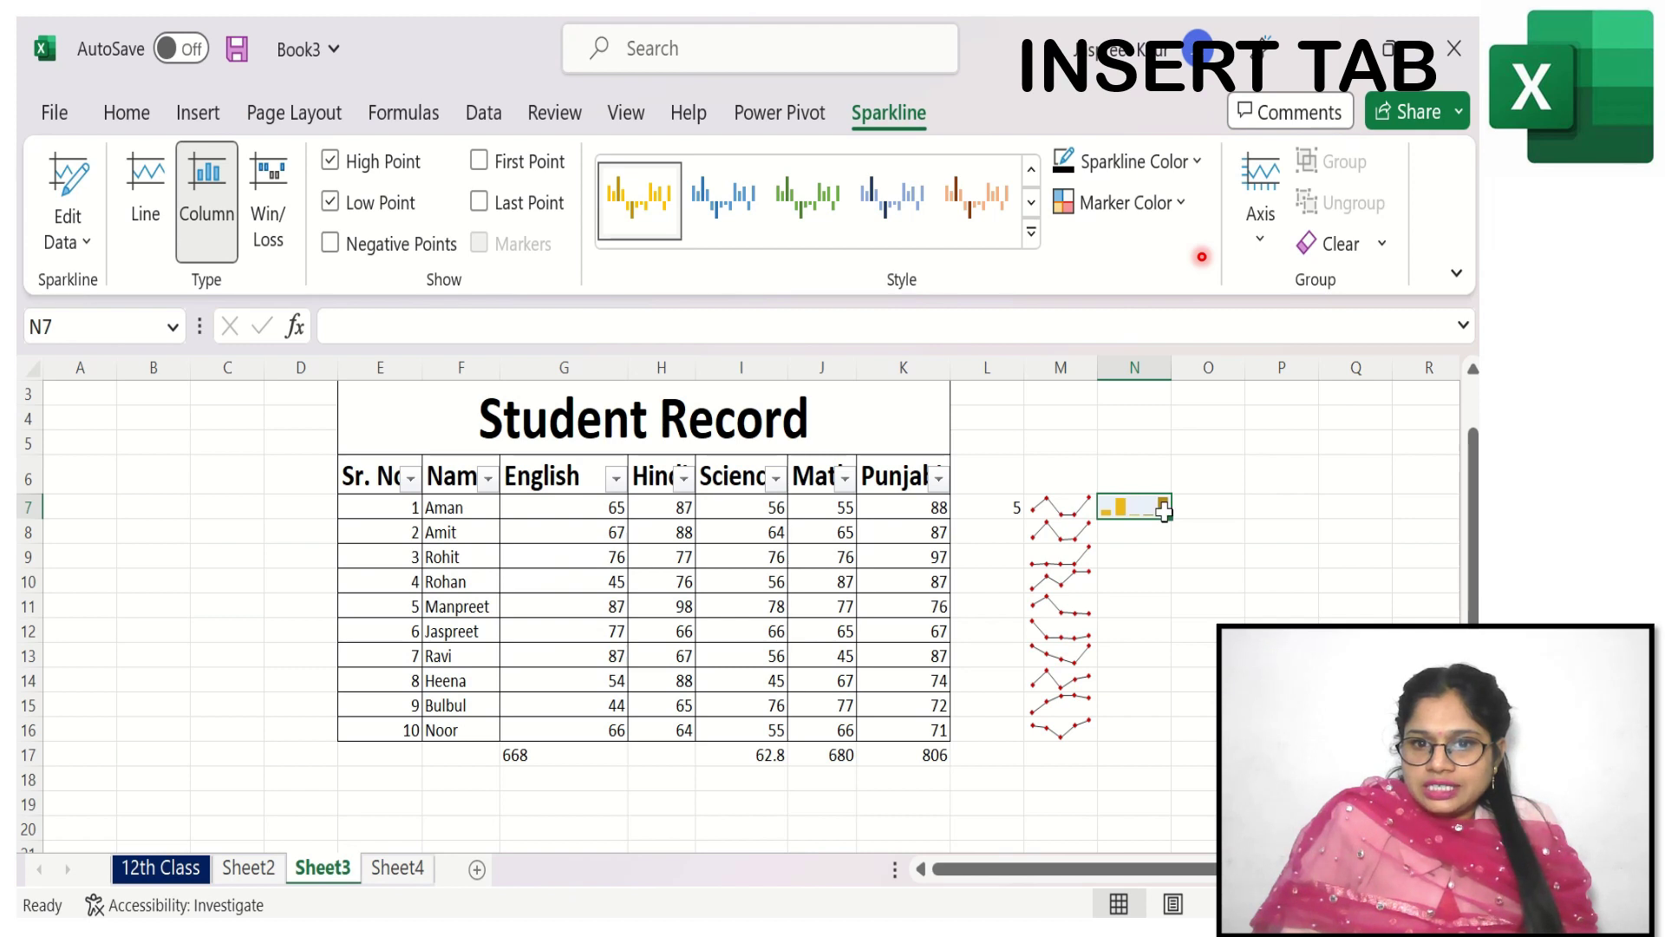
{"action": "left_click_drag", "start_coordinate": [1171, 518], "coordinate": [1169, 732]}
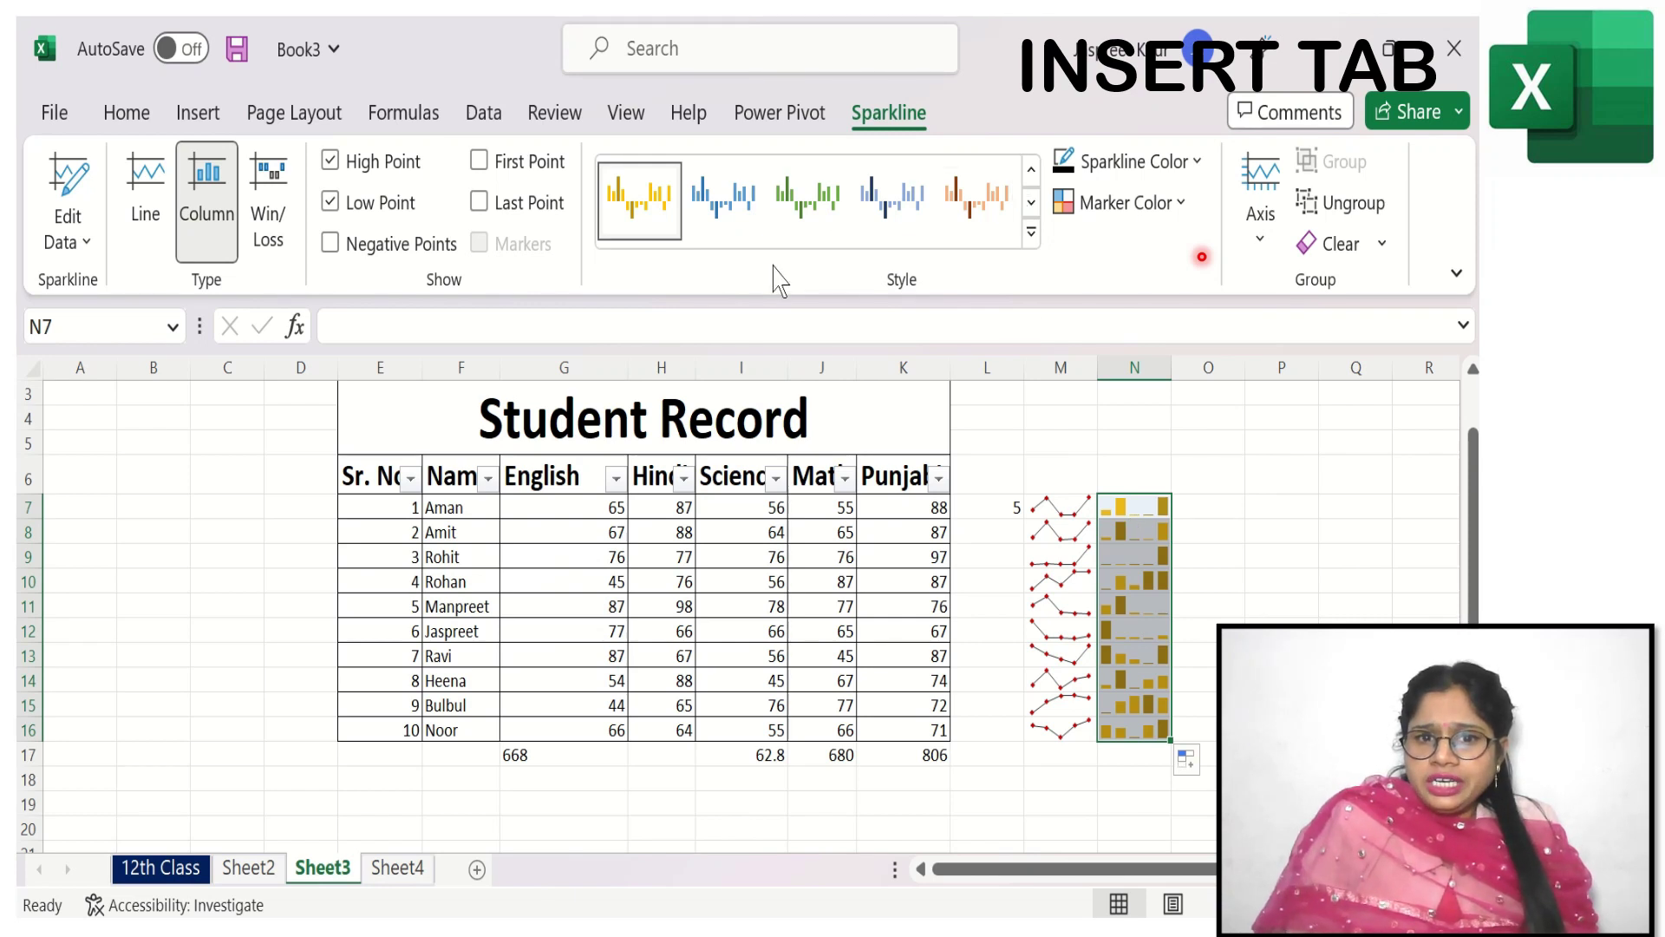
{"action": "left_click", "coordinate": [1201, 506]}
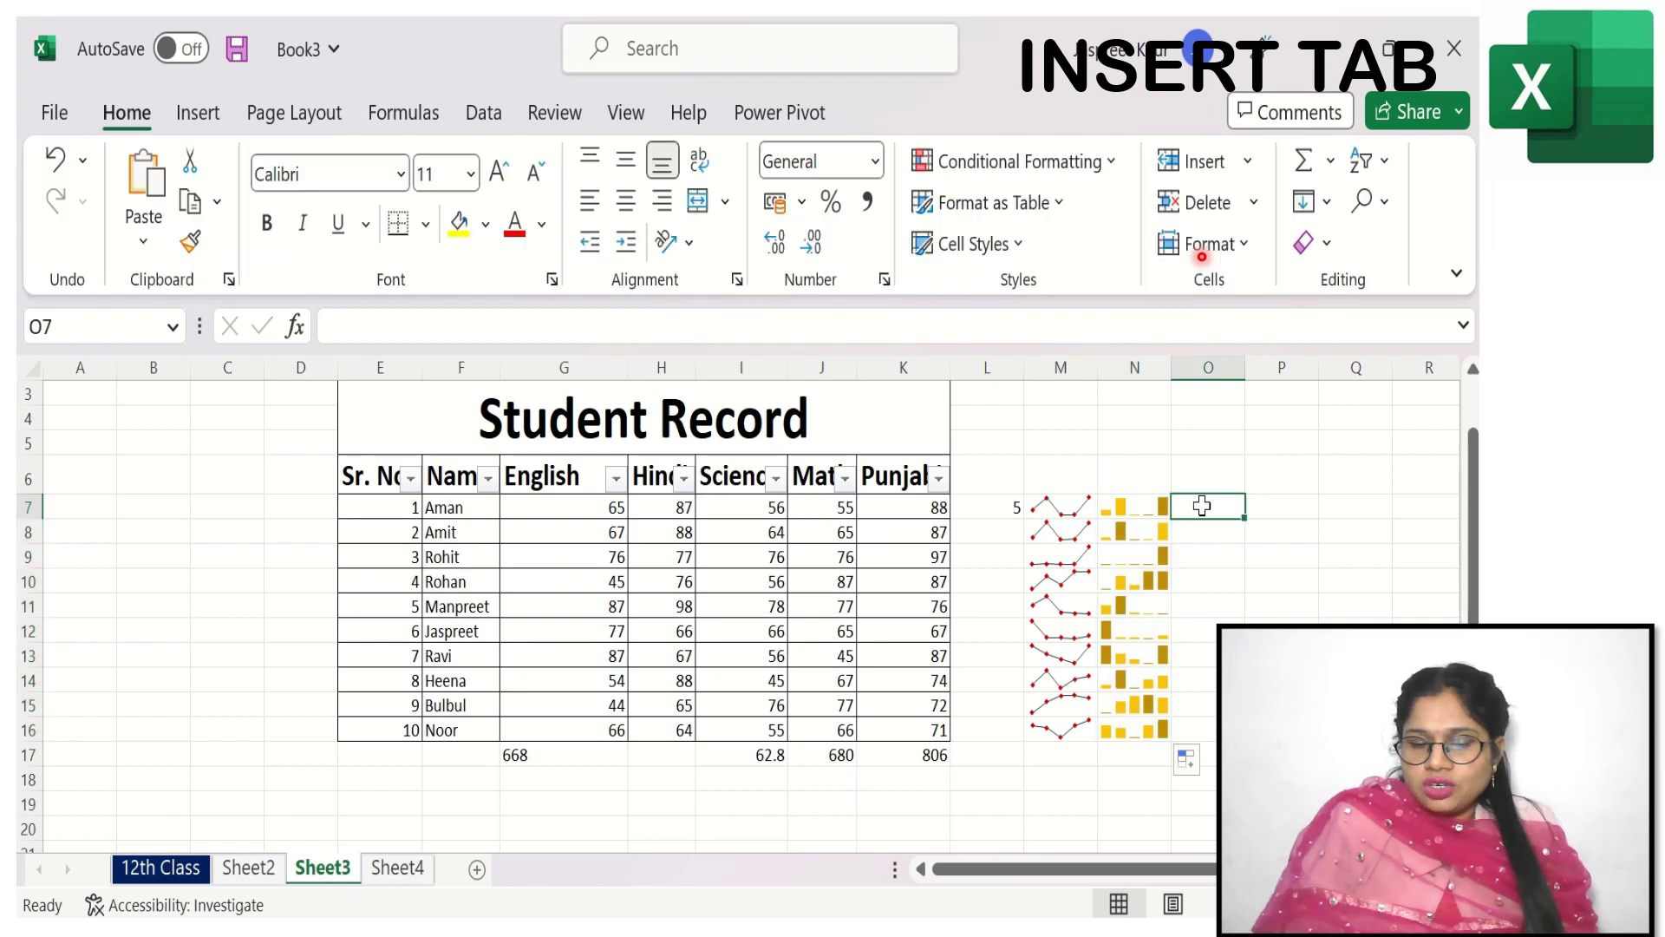
- Insert a win/loss sparkline in O7 from G7:K7 and fill it down to O16
{"action": "left_click", "coordinate": [198, 113]}
{"action": "left_click", "coordinate": [868, 247]}
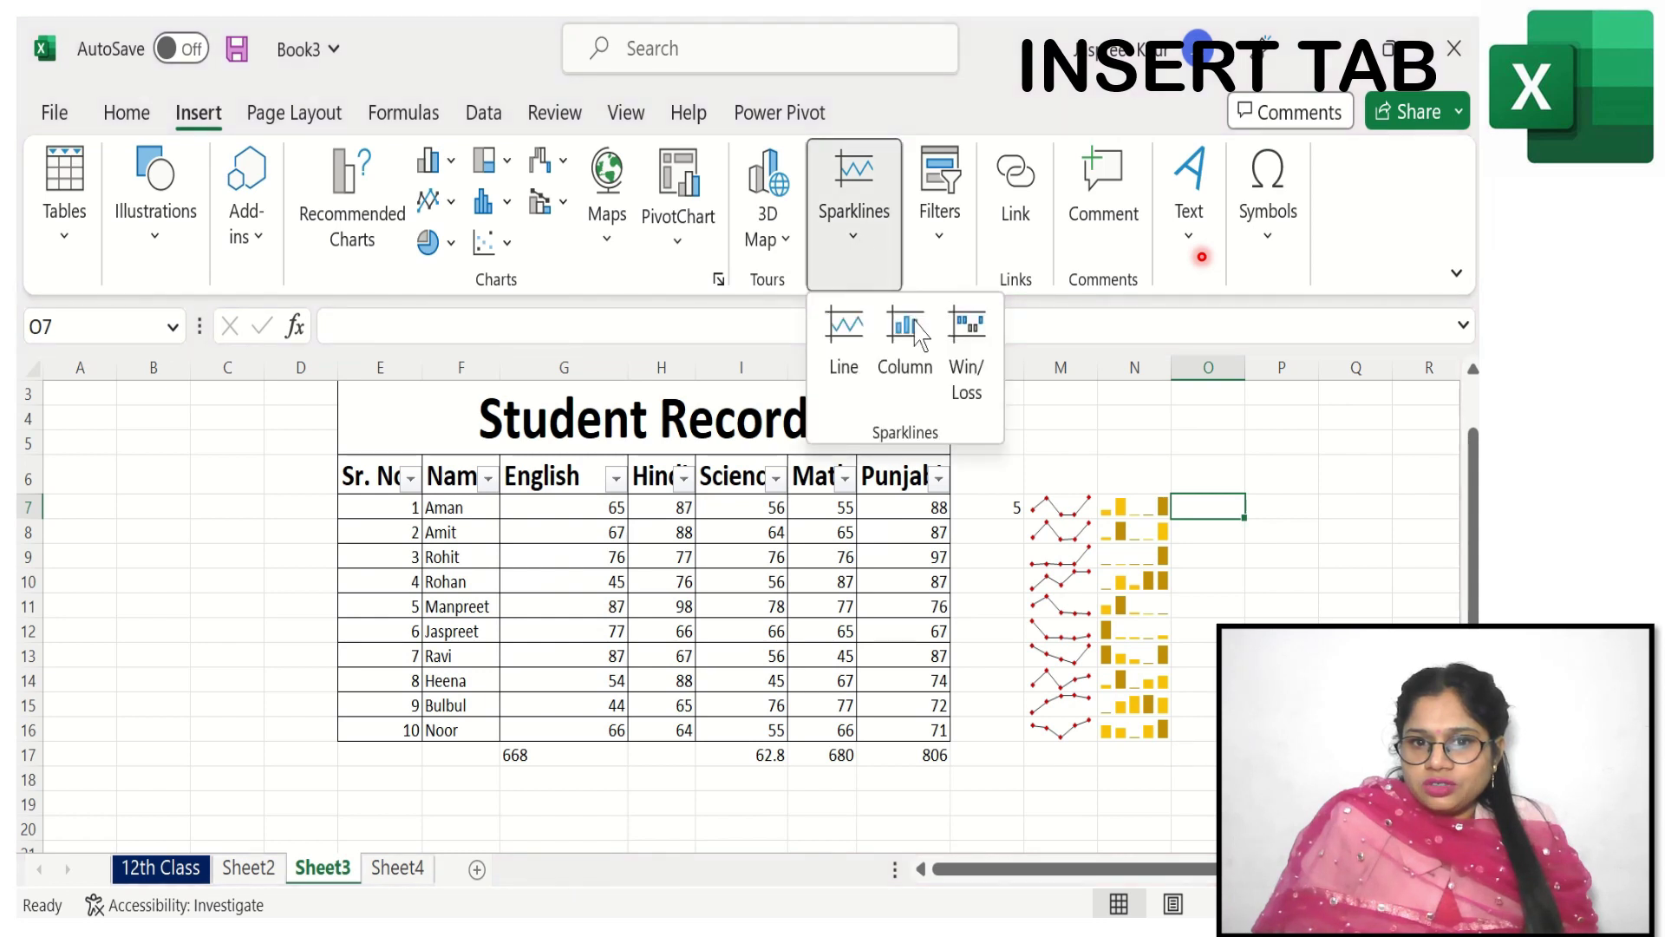
{"action": "left_click", "coordinate": [977, 364]}
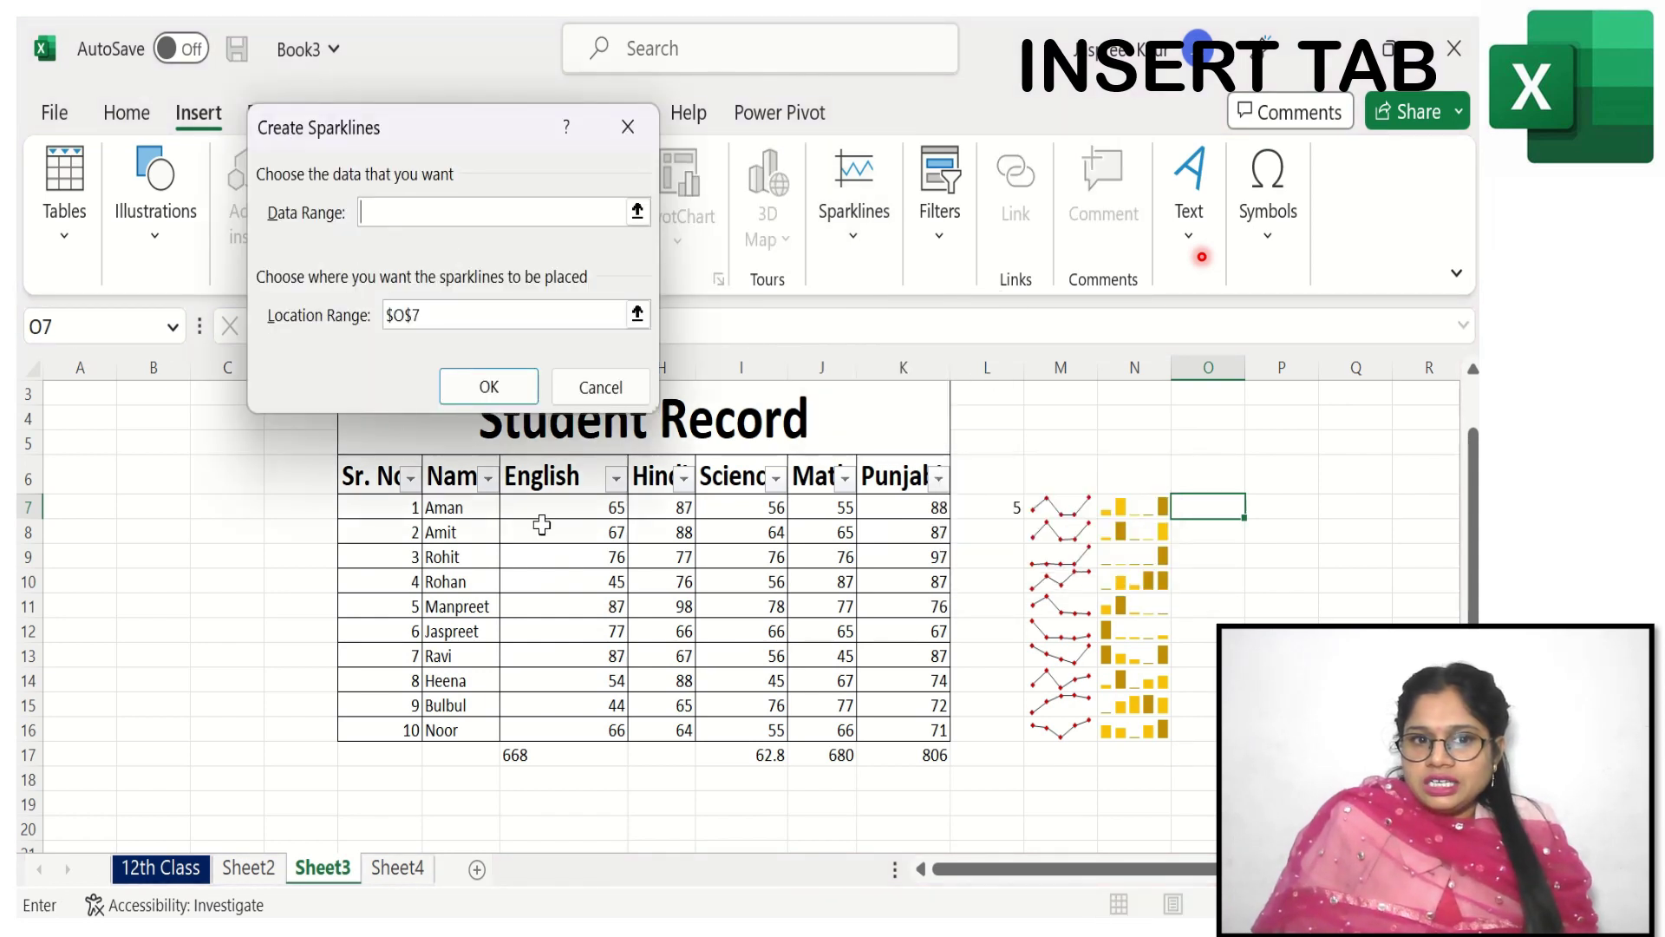
{"action": "left_click_drag", "start_coordinate": [543, 503], "coordinate": [893, 505]}
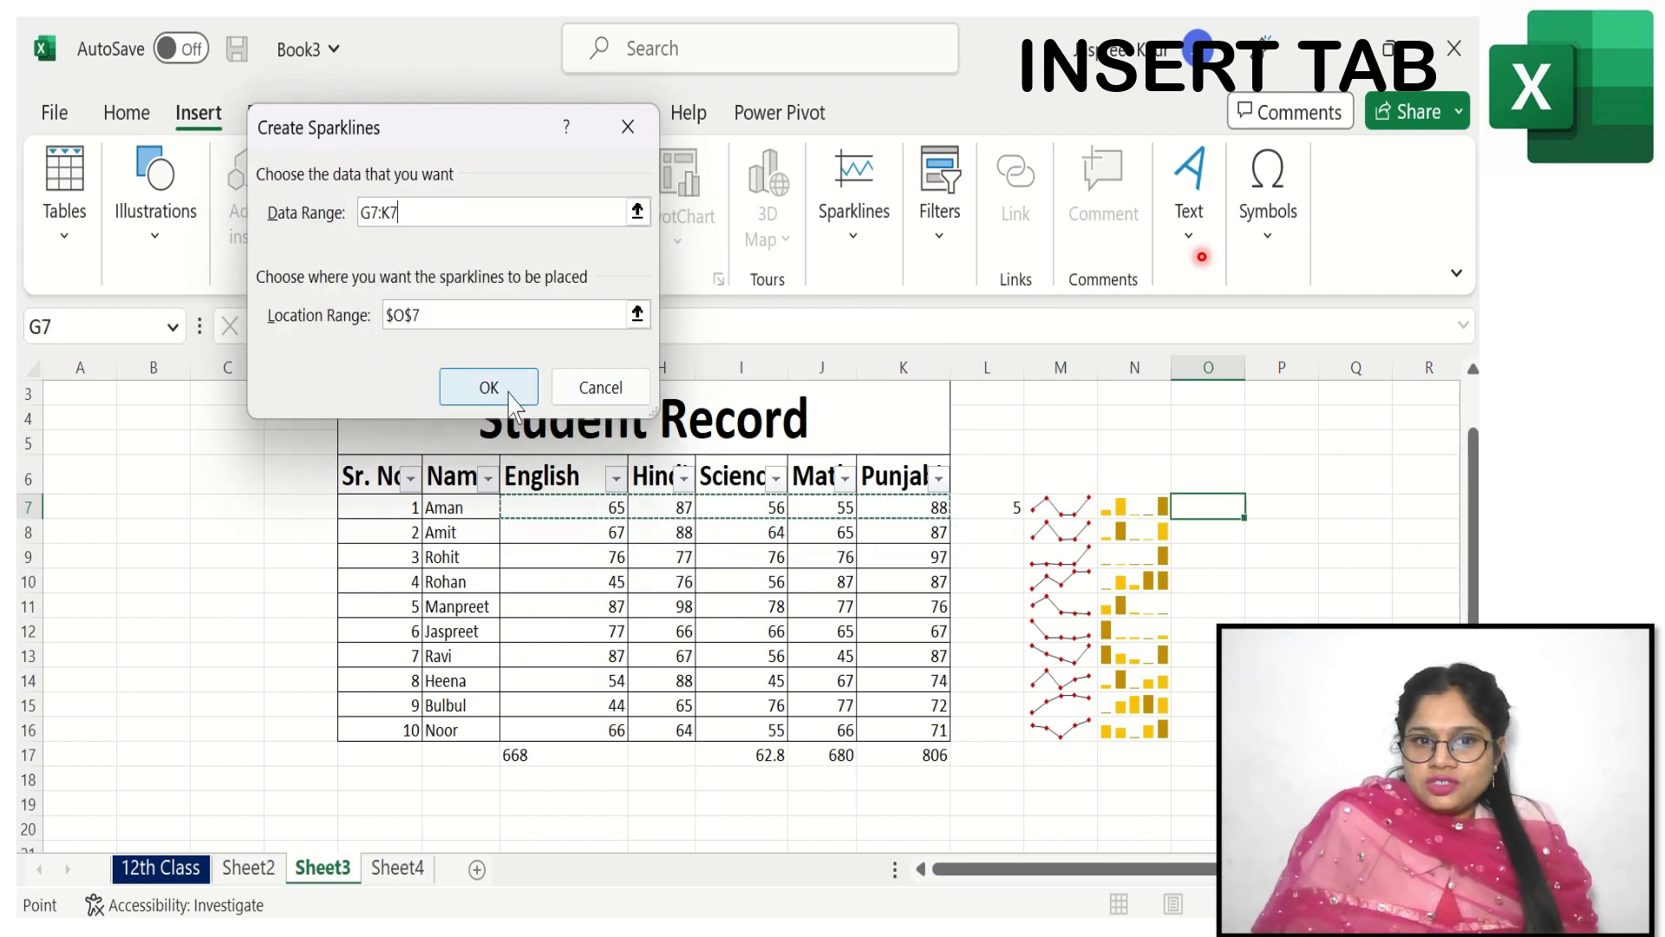
{"action": "left_click", "coordinate": [506, 388]}
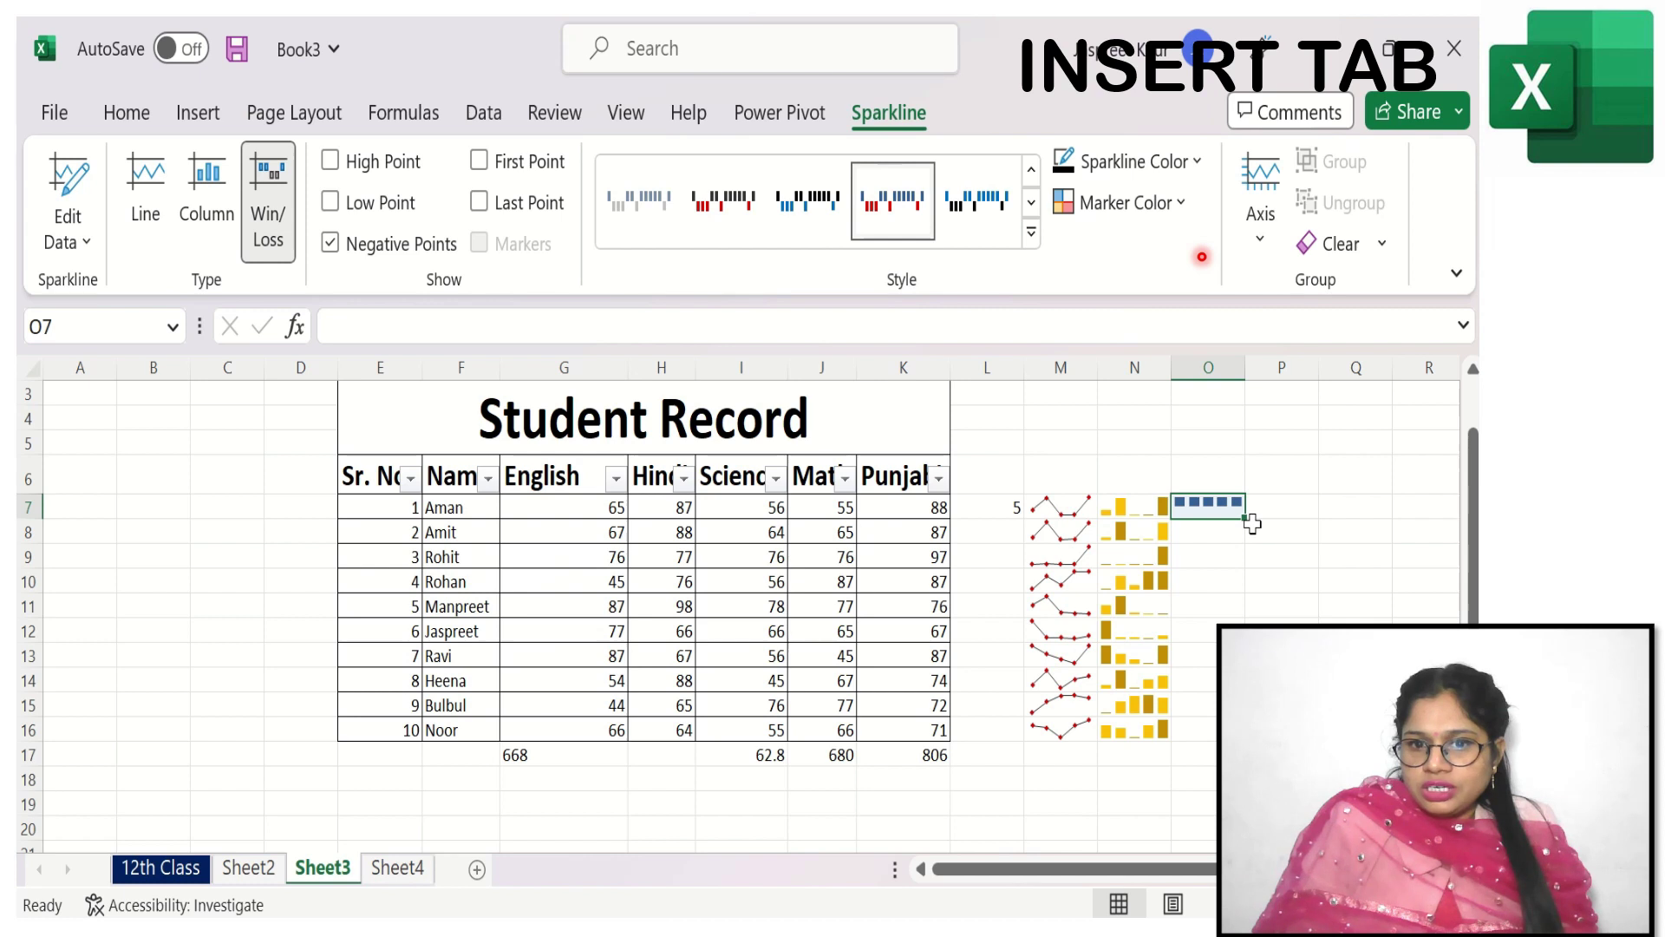
{"action": "left_click_drag", "start_coordinate": [1246, 520], "coordinate": [1213, 746]}
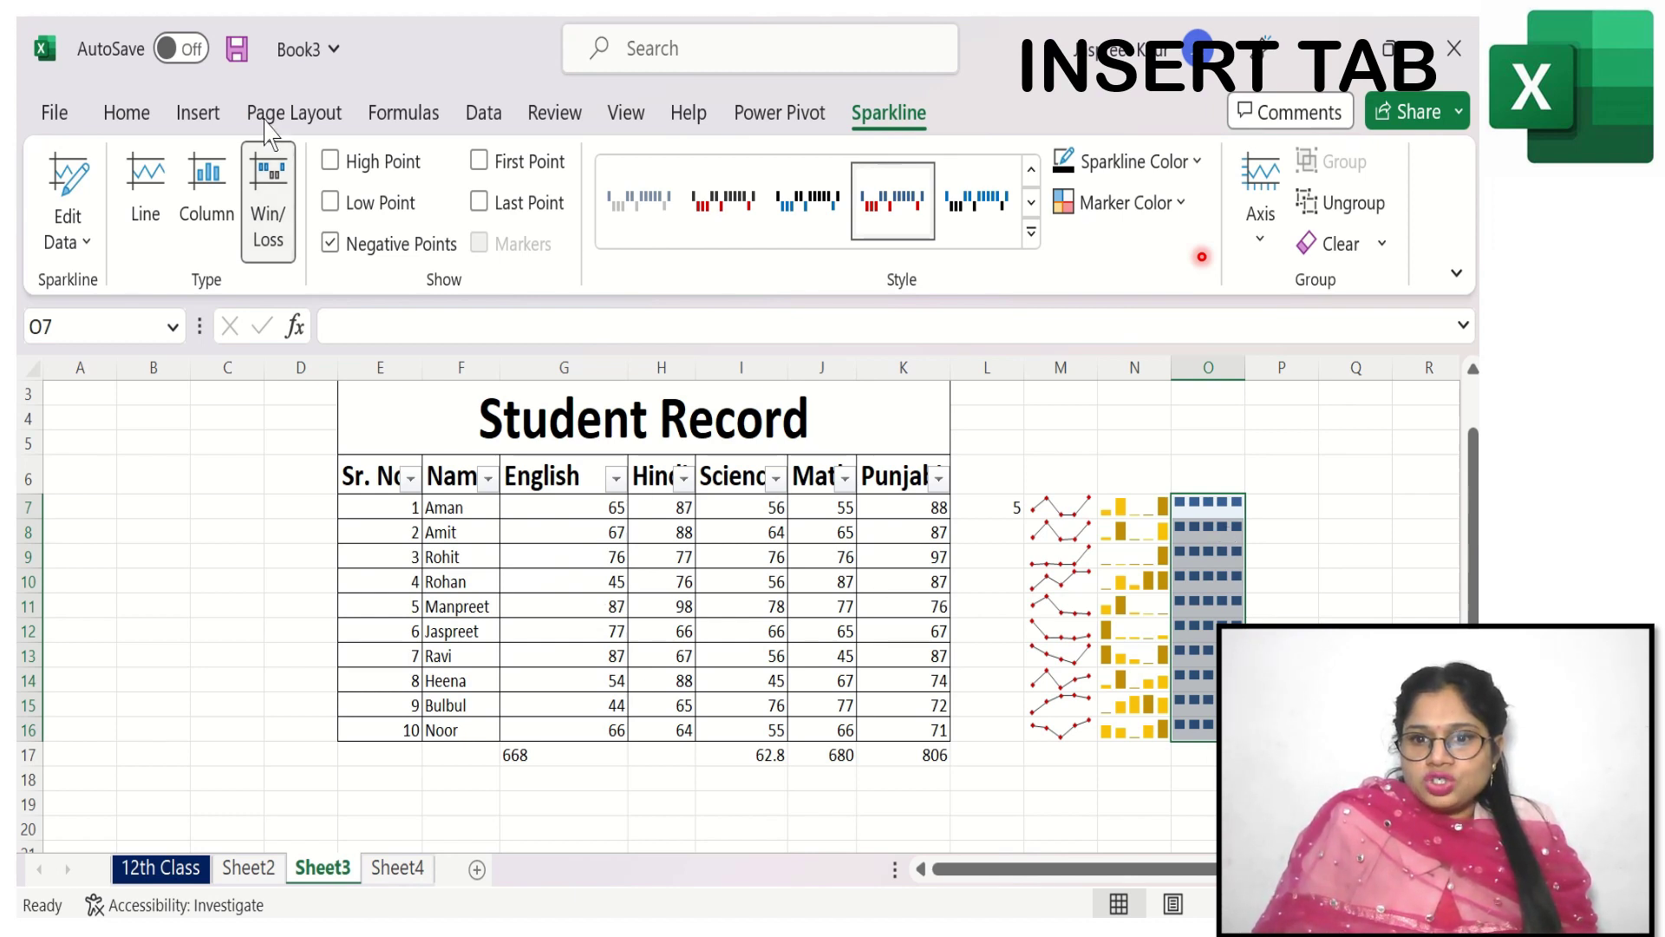
{"action": "left_click", "coordinate": [199, 114]}
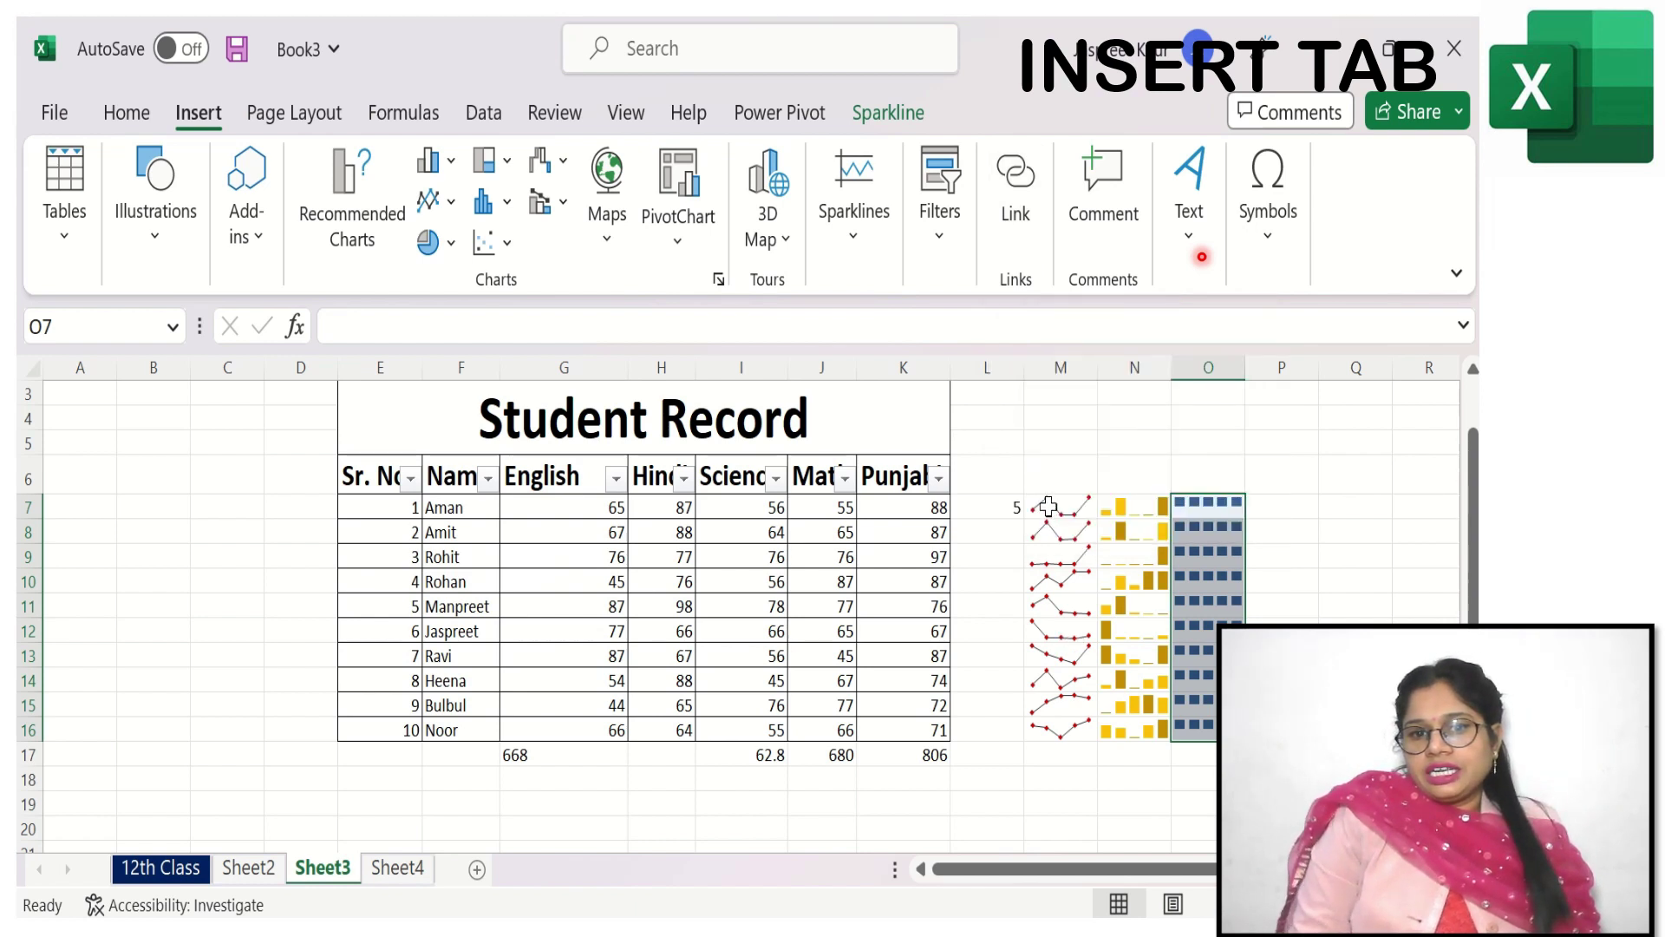
- Select M7:O16 and clear all the line, column and win/loss sparklines
{"action": "left_click_drag", "start_coordinate": [1049, 506], "coordinate": [1195, 723]}
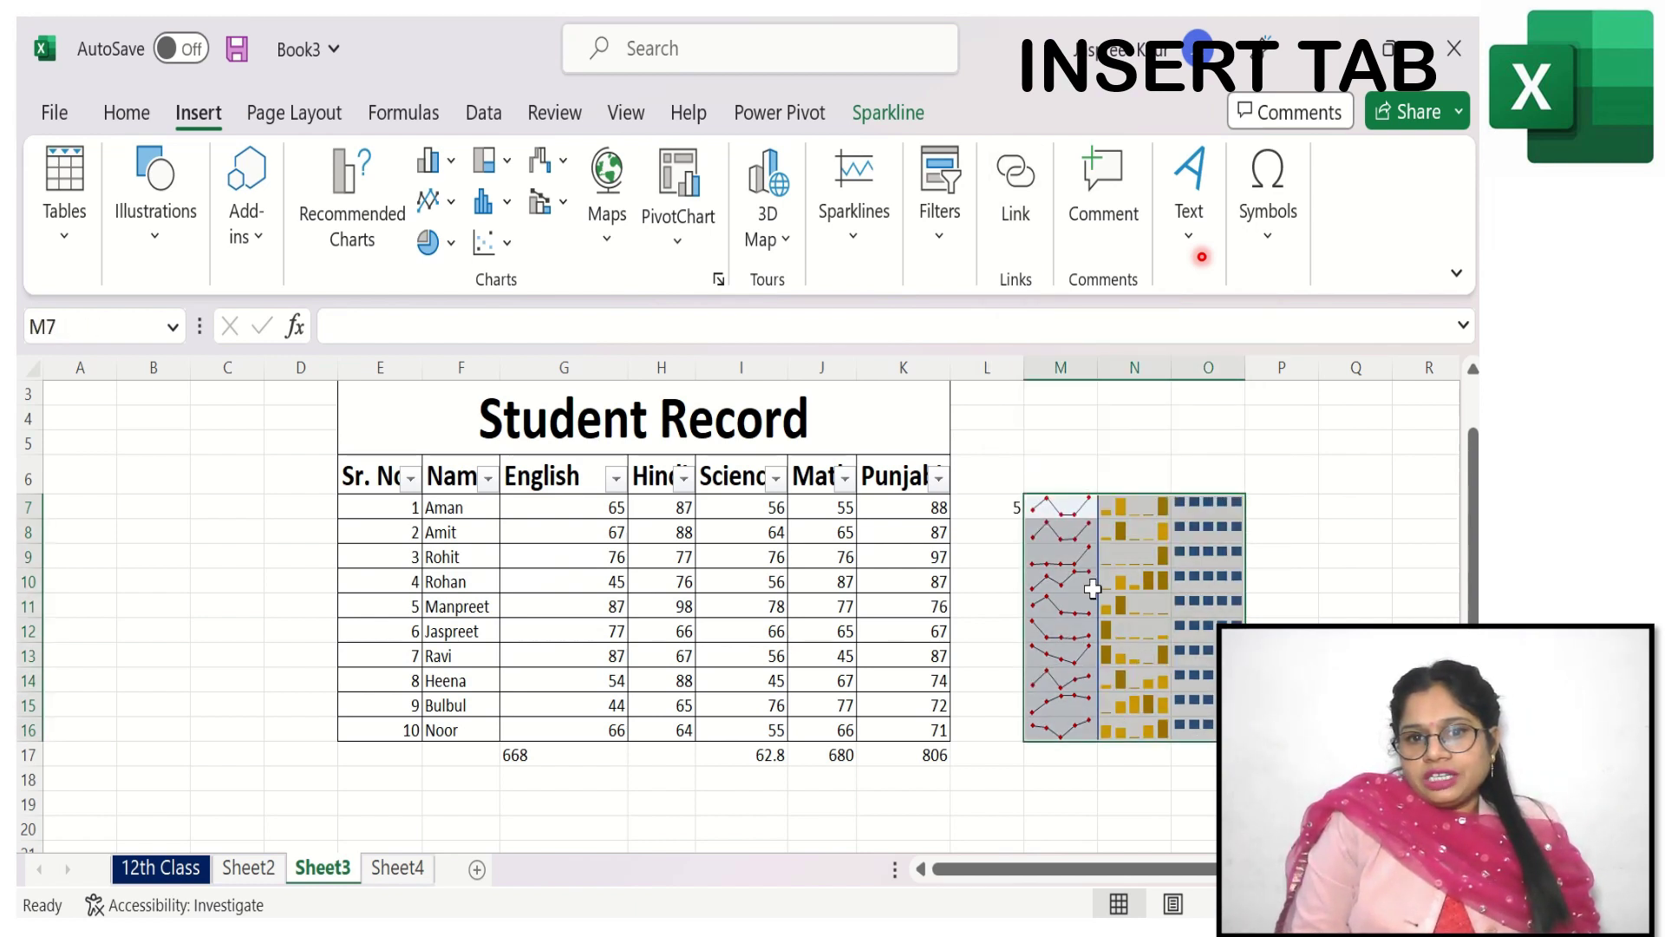
{"action": "left_click", "coordinate": [854, 217]}
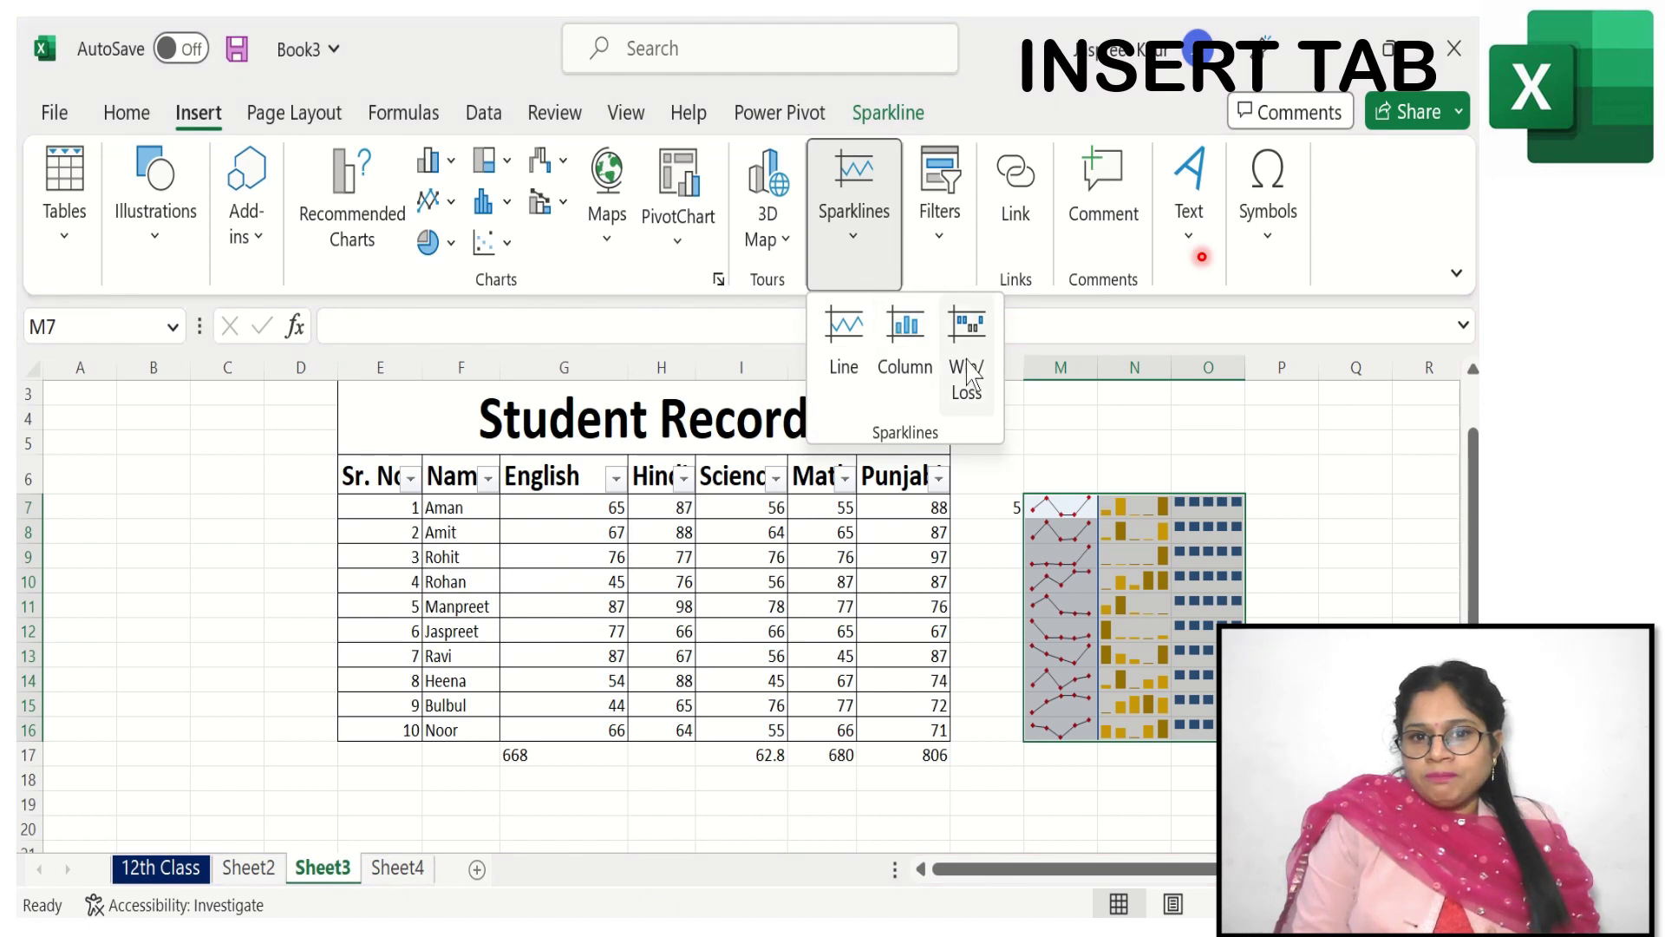
{"action": "left_click", "coordinate": [888, 112]}
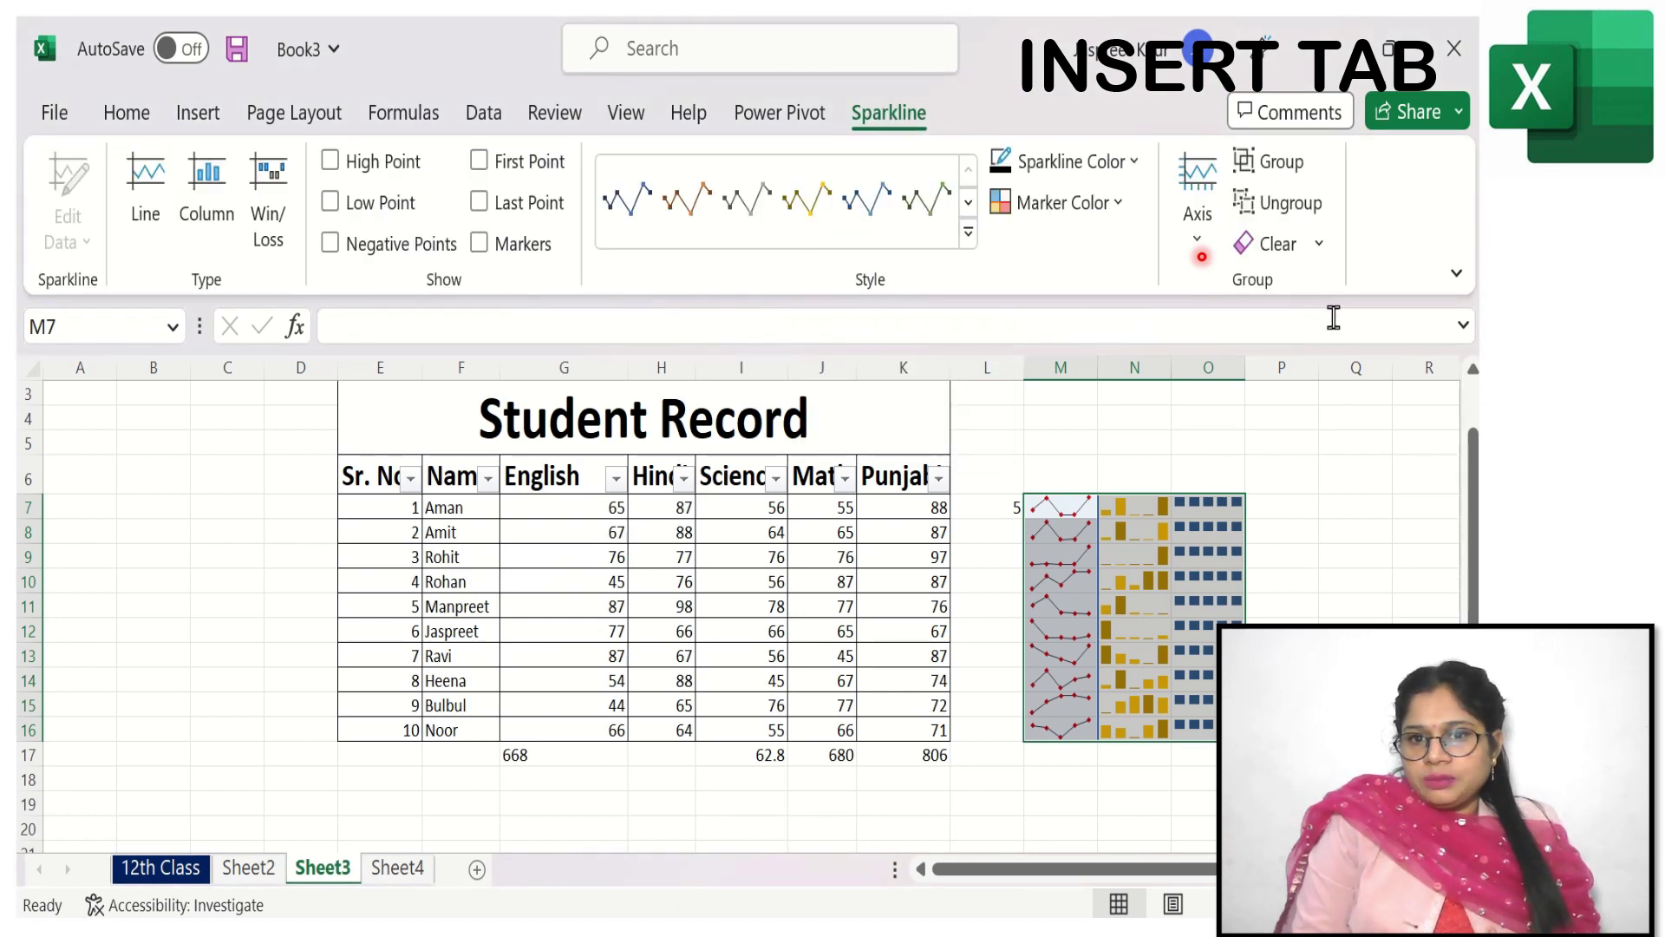
{"action": "left_click", "coordinate": [1276, 247]}
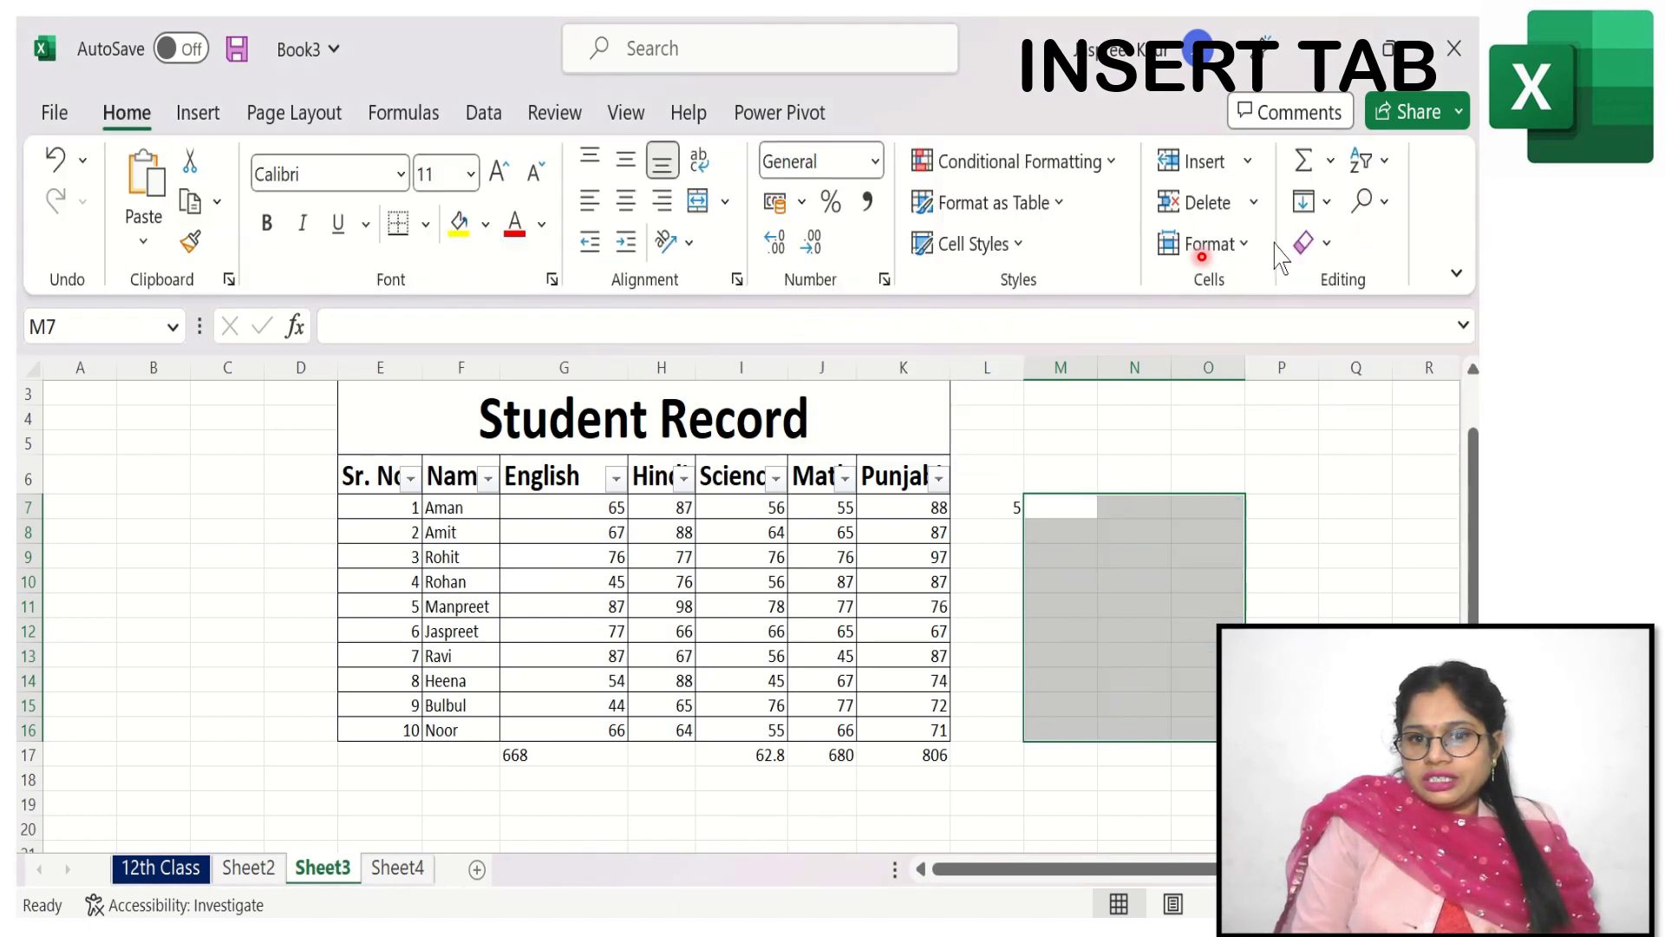
{"action": "left_click", "coordinate": [1278, 537]}
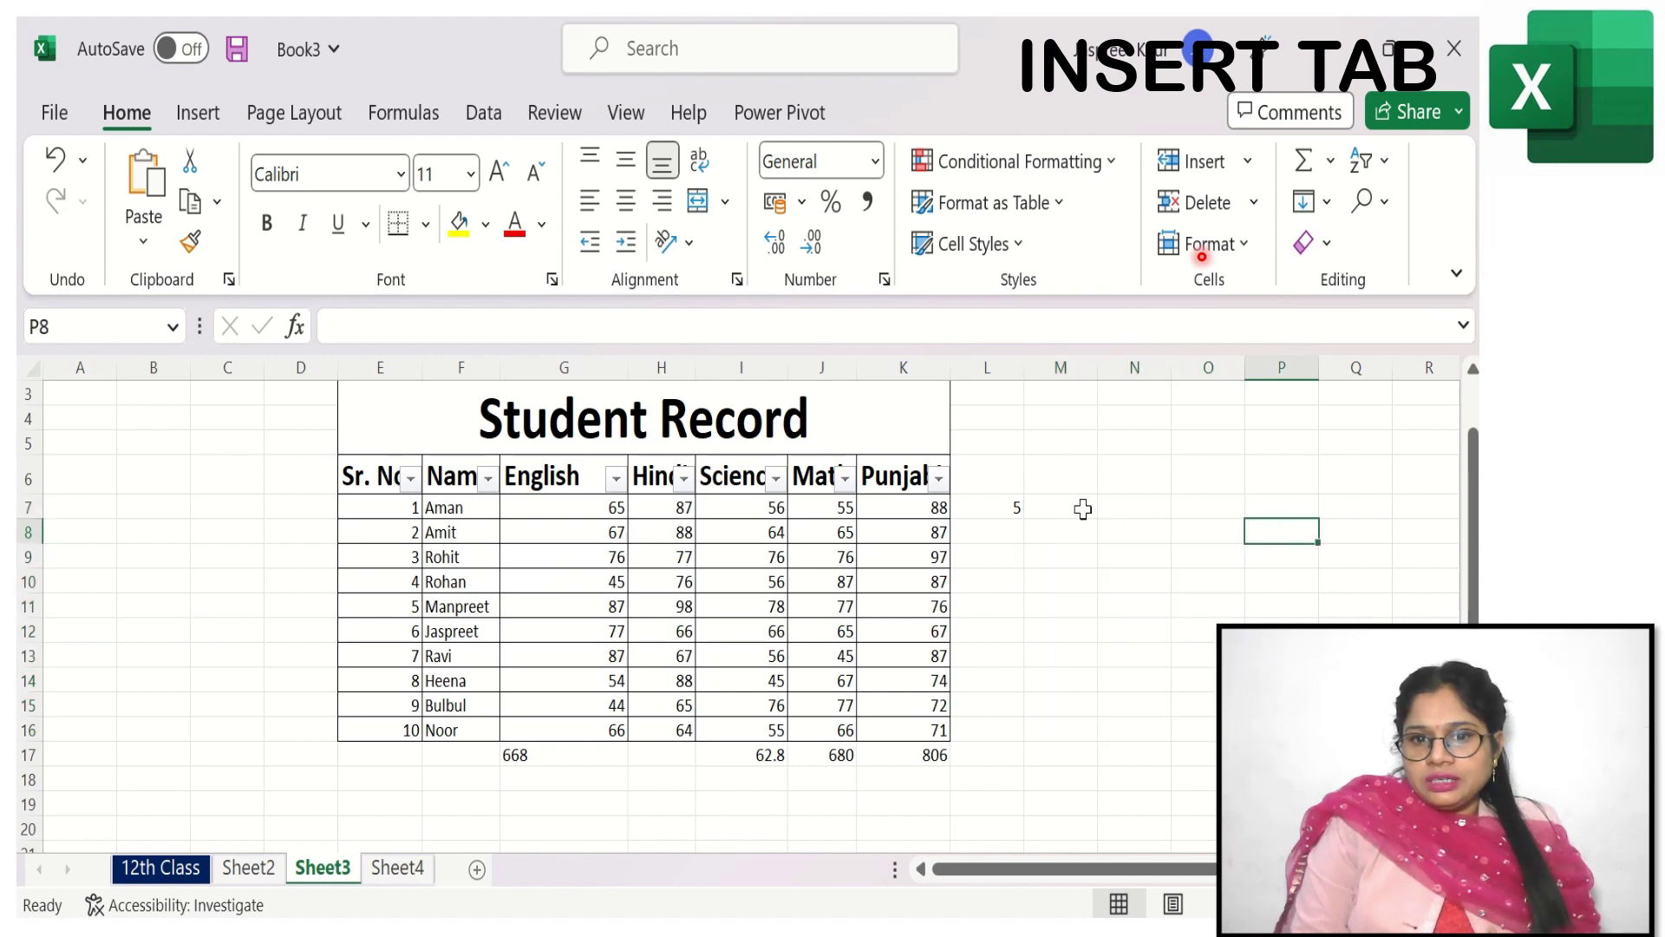
{"action": "left_click", "coordinate": [1083, 509]}
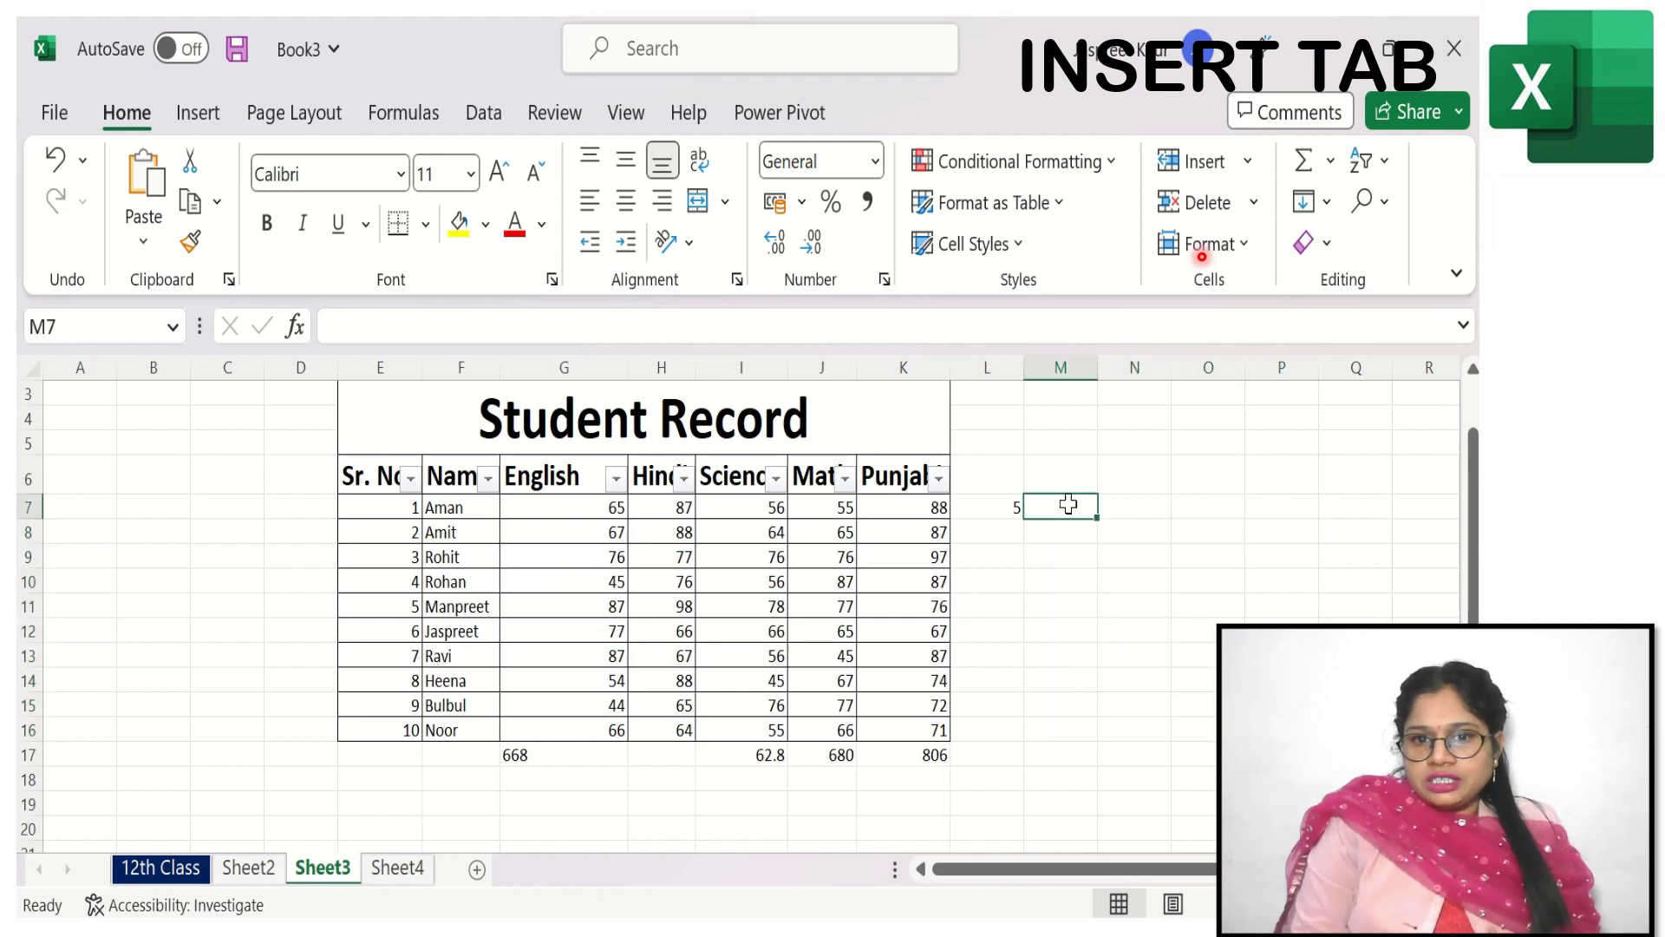
{"action": "left_click", "coordinate": [199, 114]}
{"action": "left_click", "coordinate": [1017, 200]}
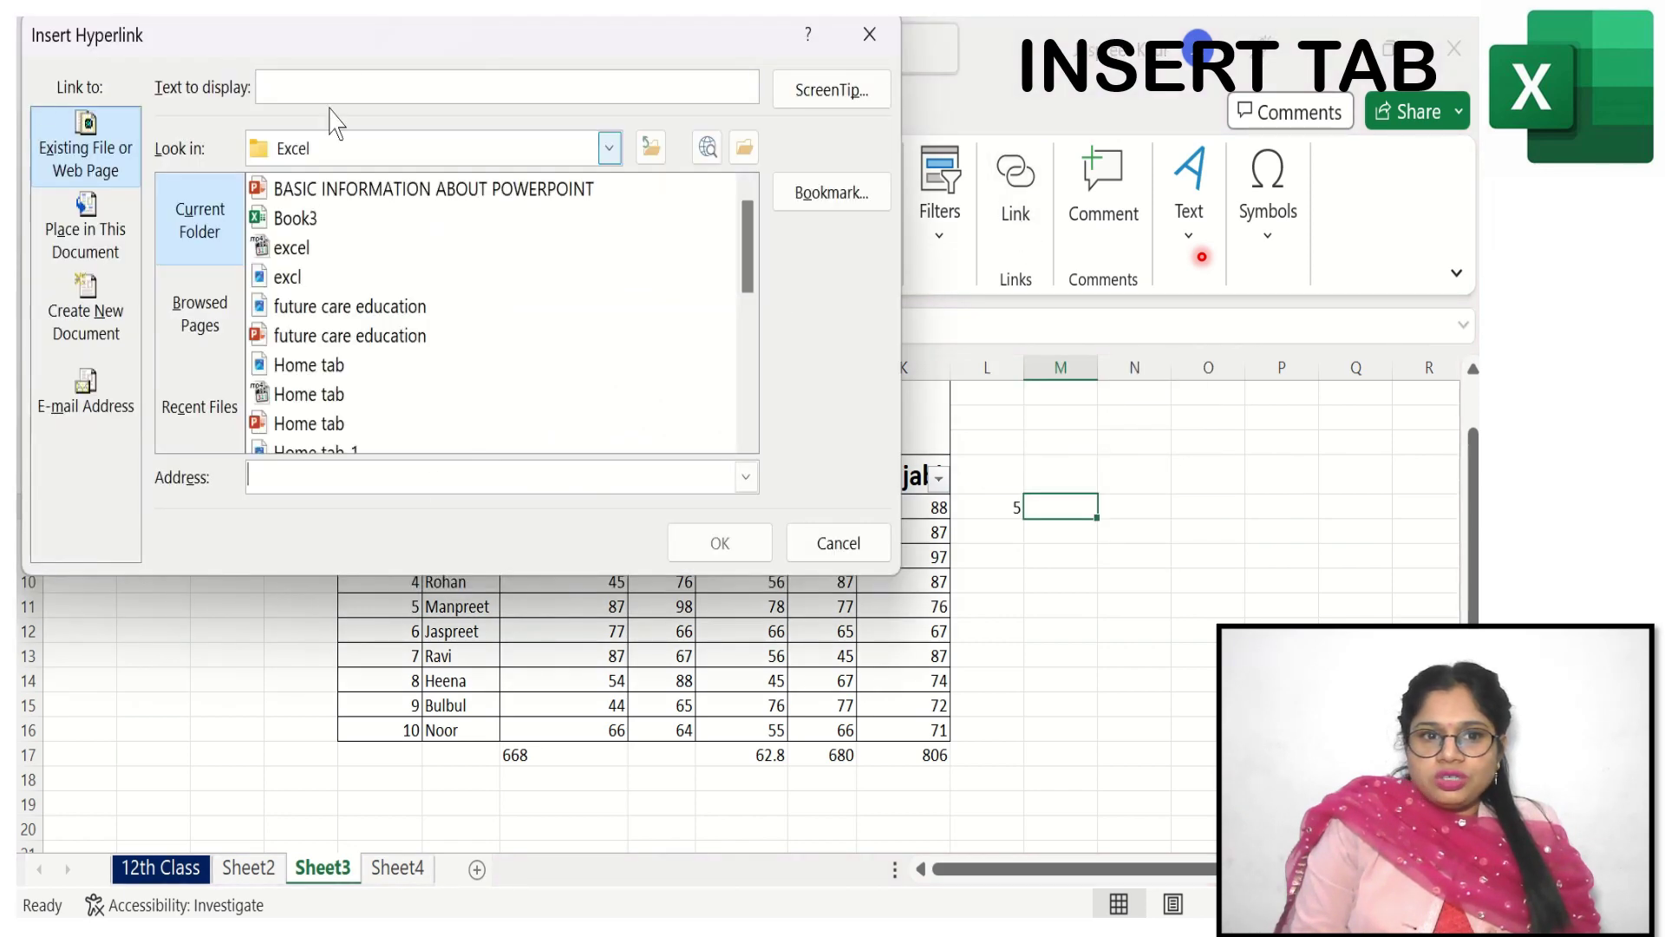
{"action": "left_click_drag", "start_coordinate": [403, 35], "coordinate": [425, 100]}
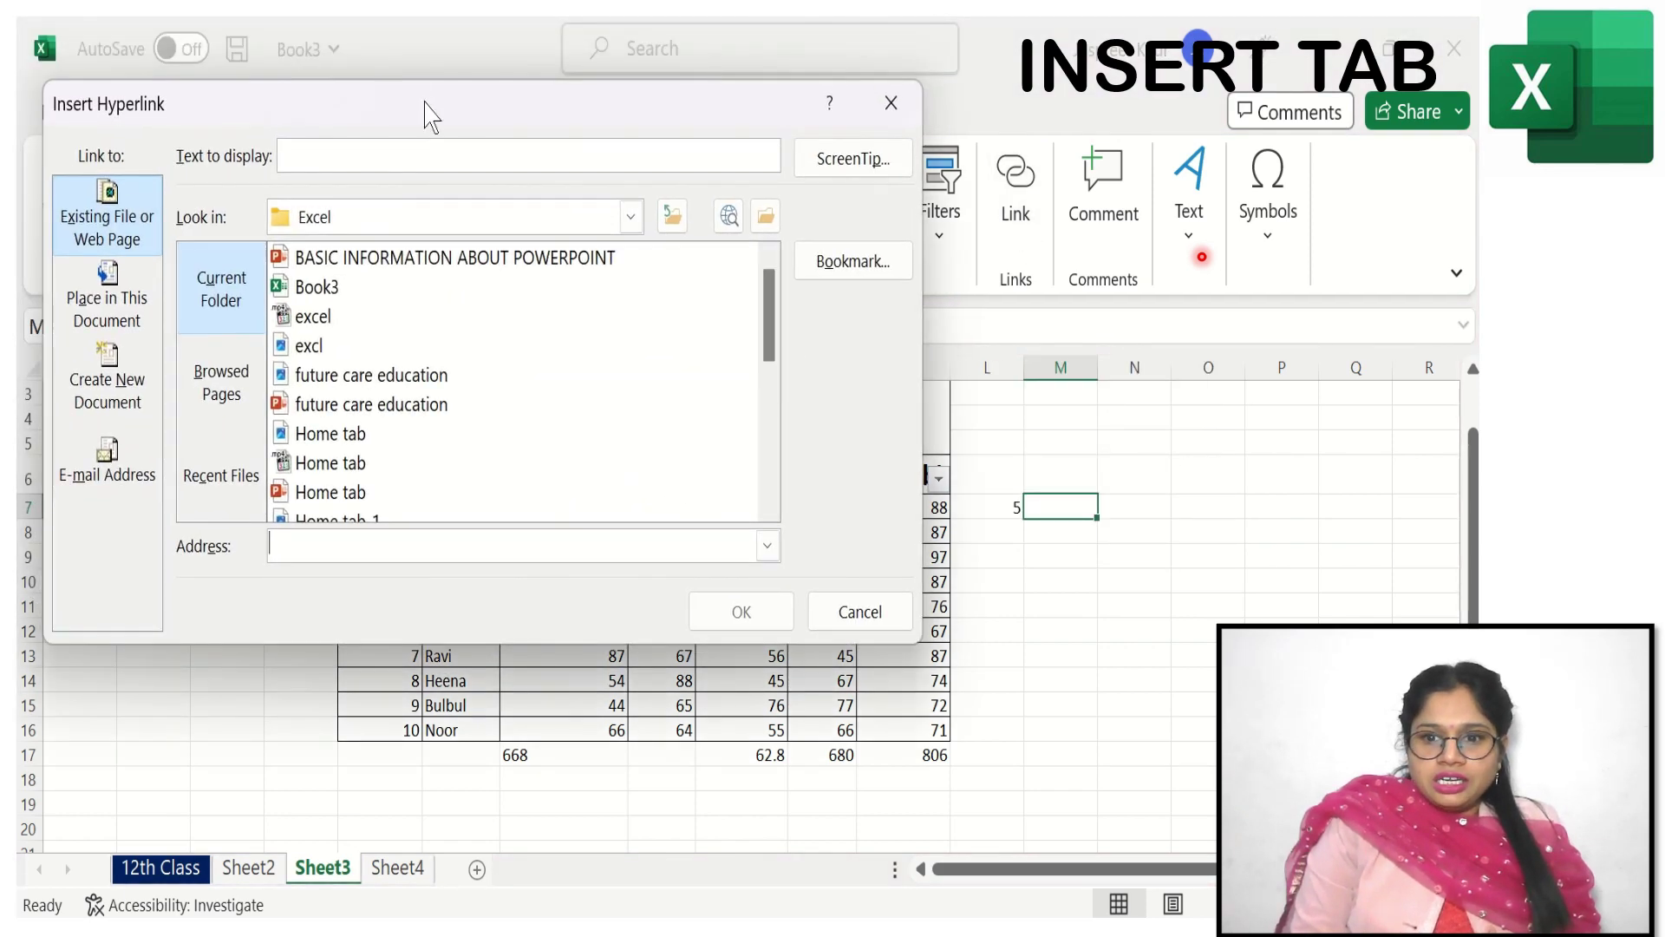
{"action": "left_click", "coordinate": [126, 241]}
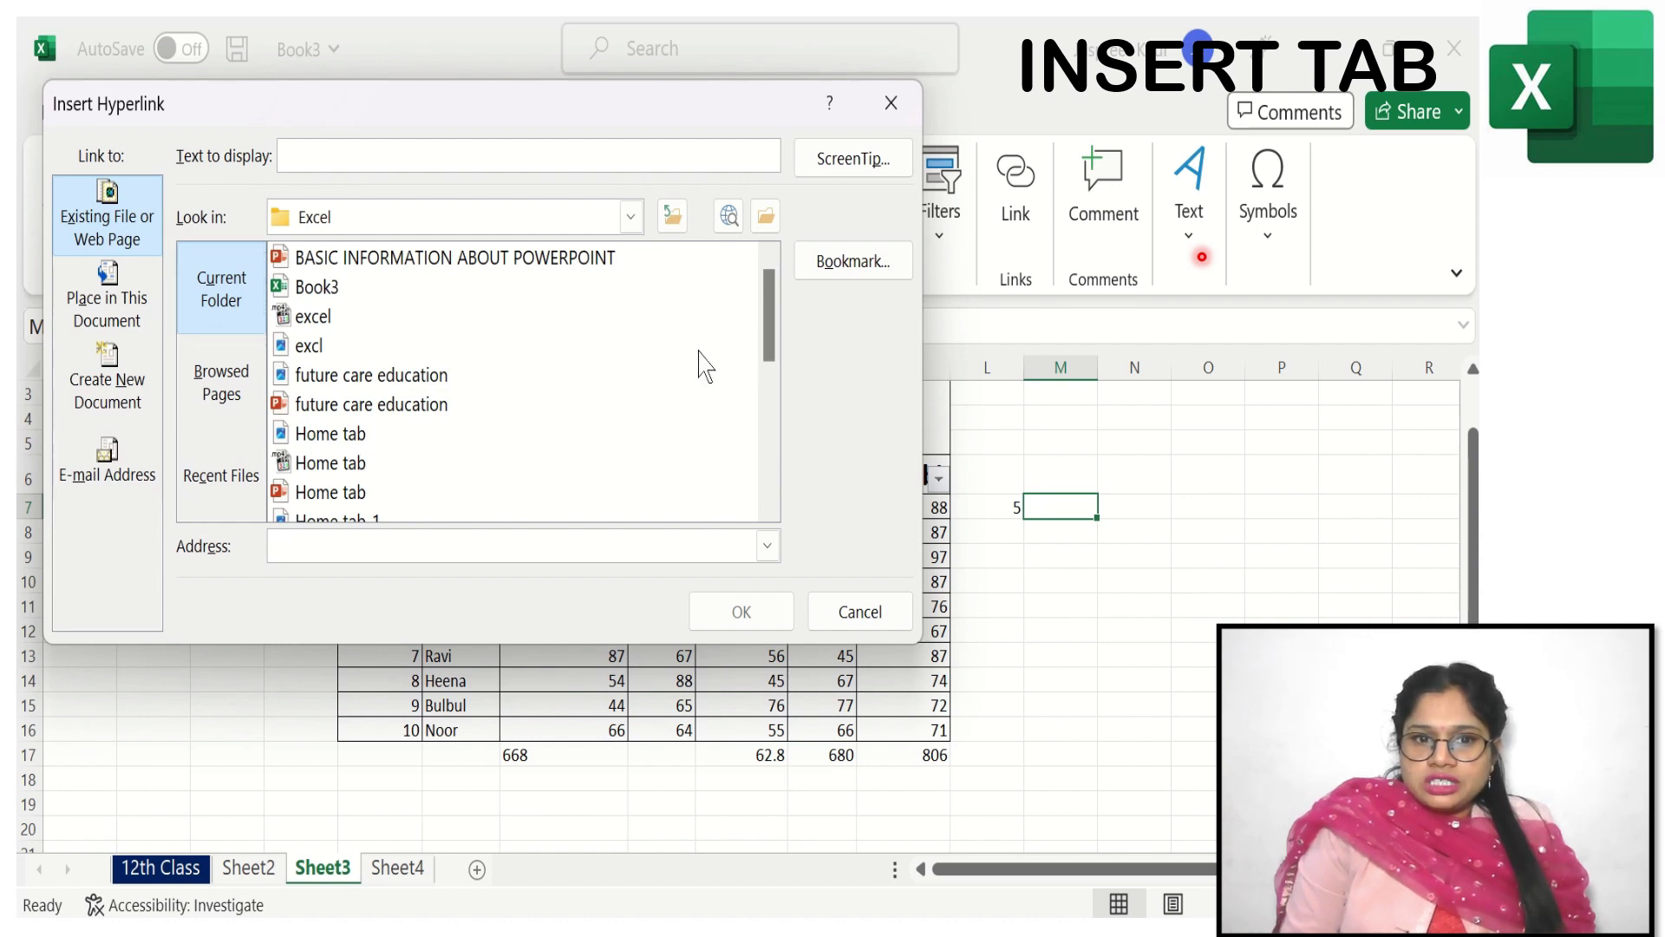
{"action": "left_click", "coordinate": [889, 122]}
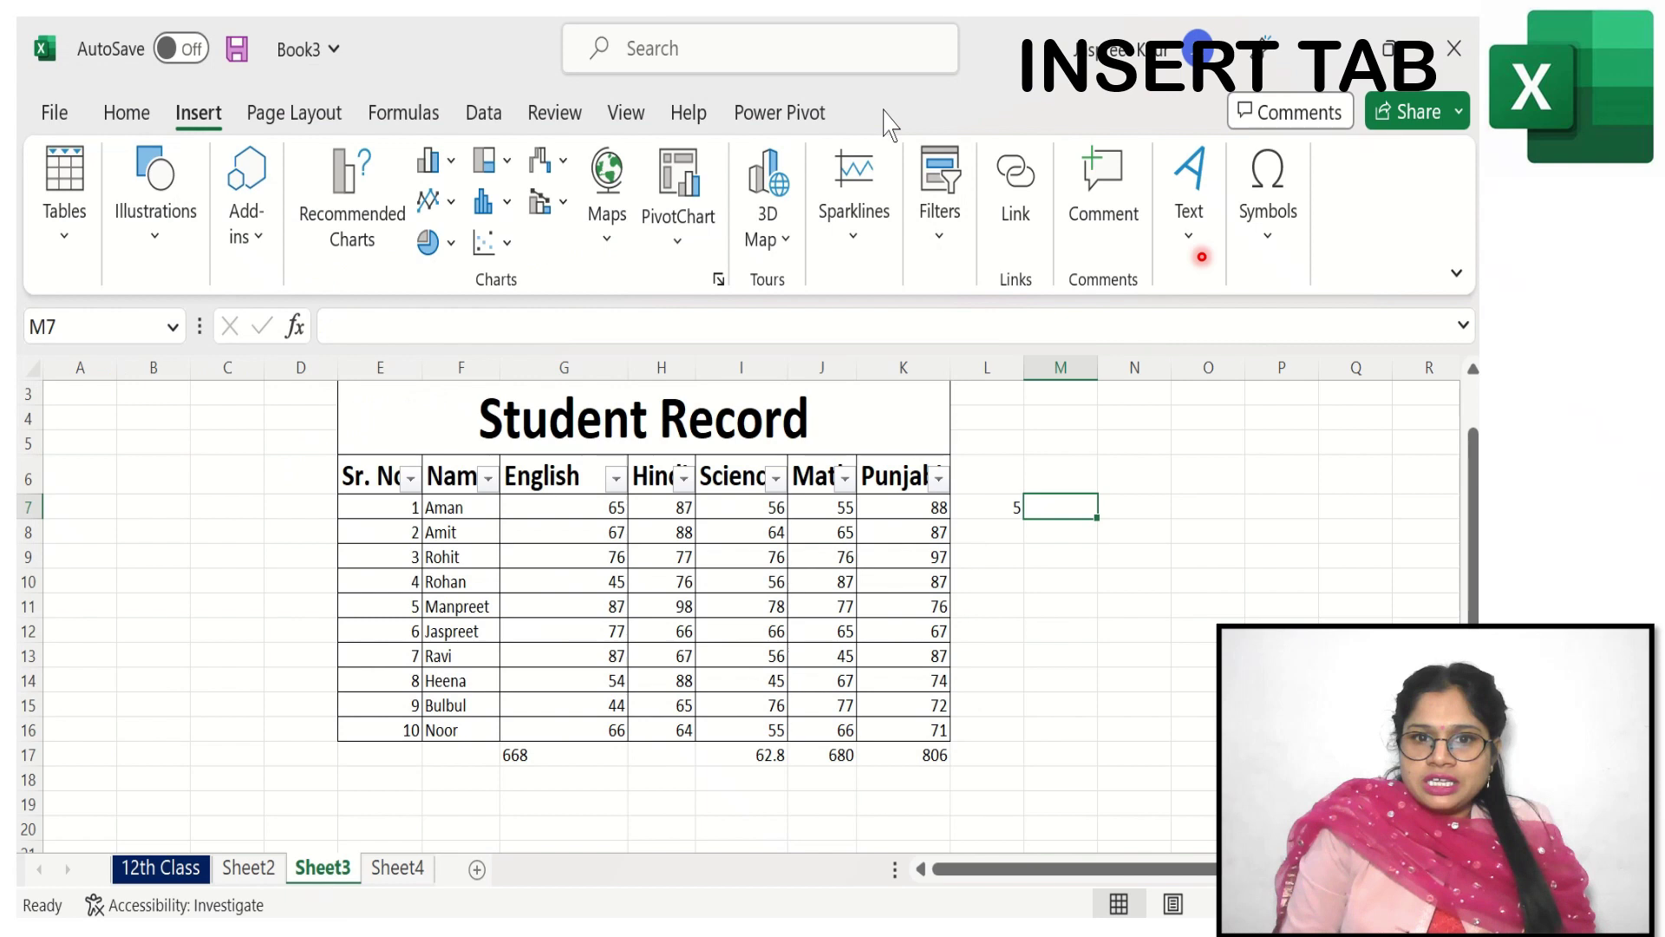
{"action": "left_click", "coordinate": [642, 429]}
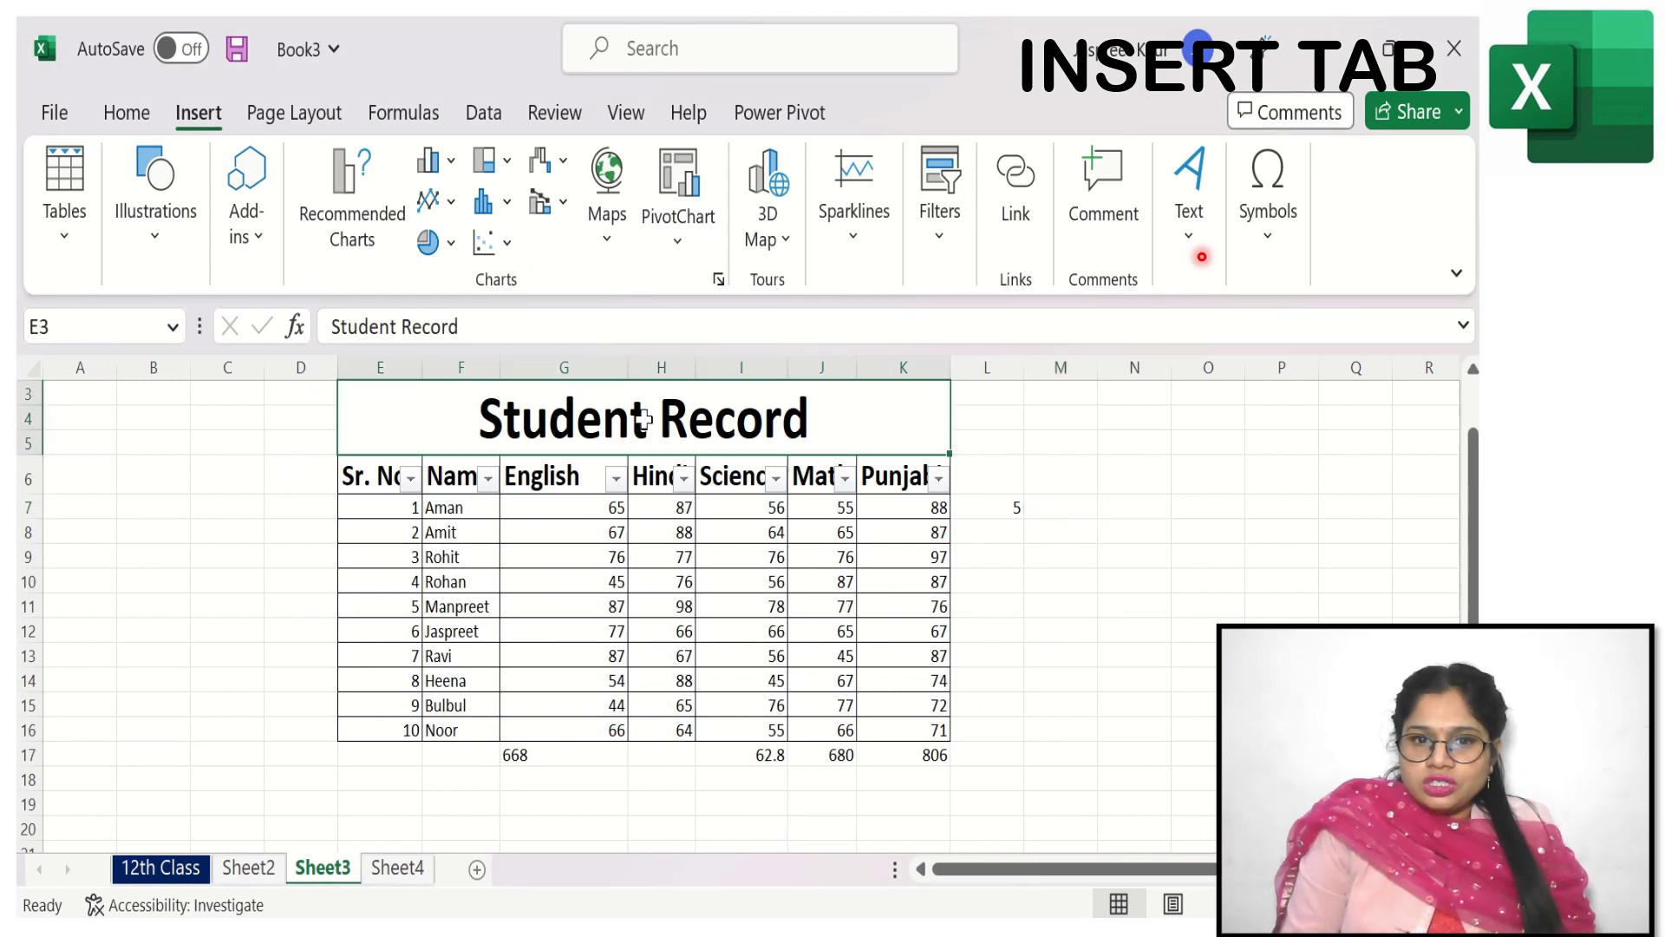
- Edit the title in place and select the word Student, then leave editing
{"action": "double_click", "coordinate": [661, 422]}
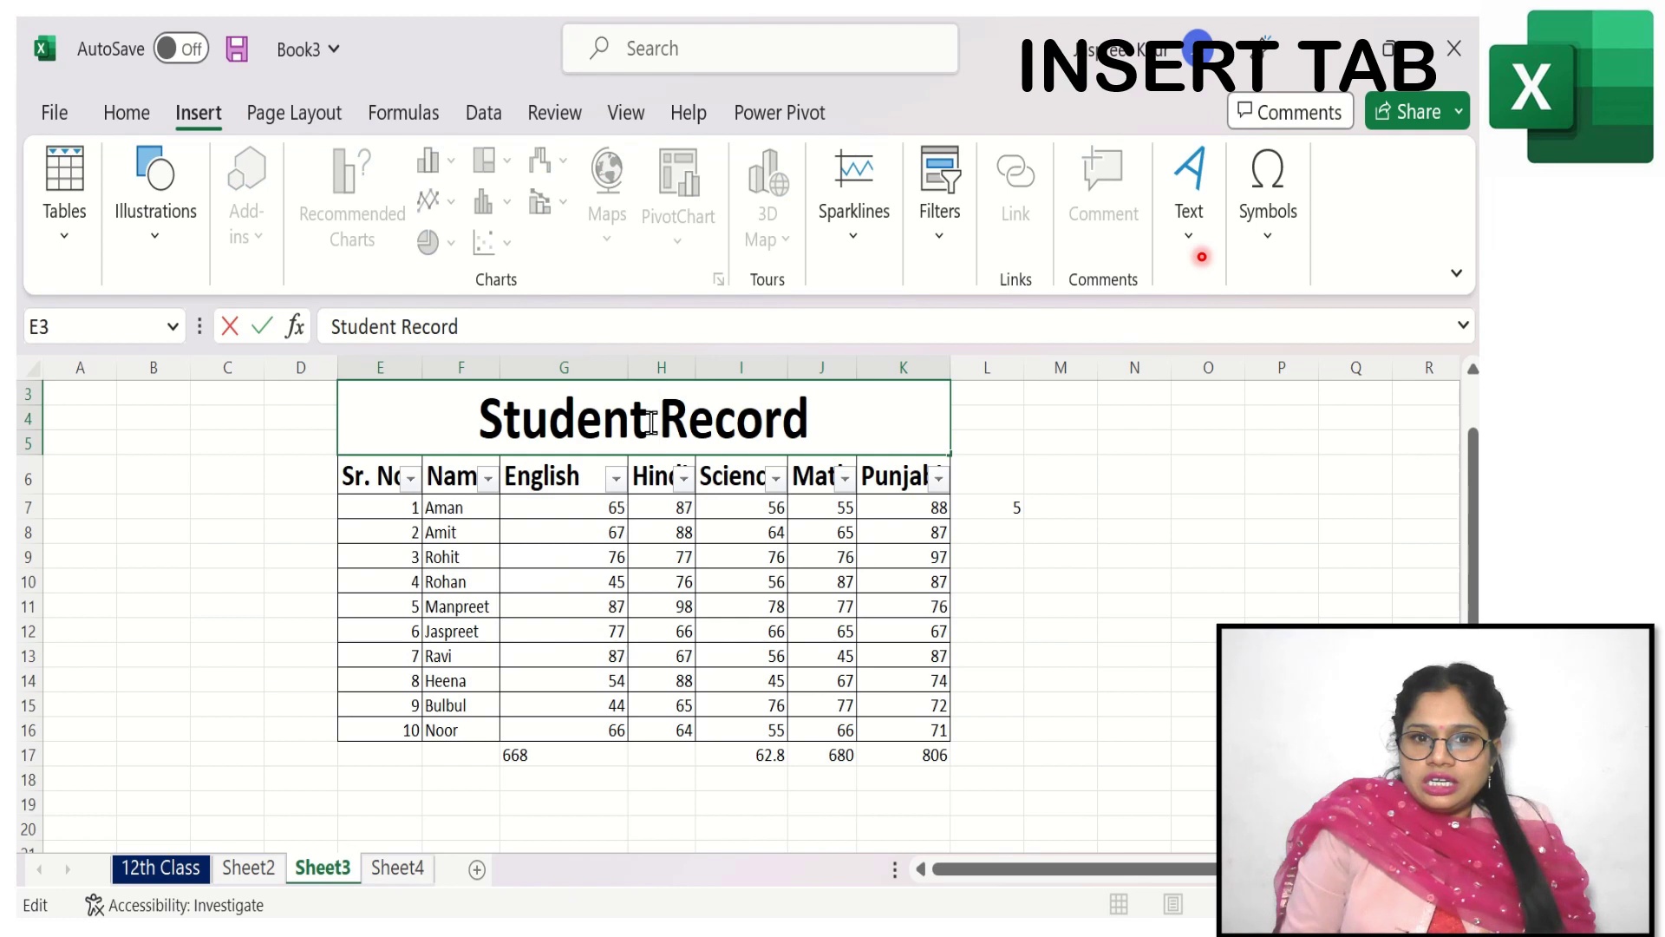
{"action": "left_click_drag", "start_coordinate": [651, 423], "coordinate": [479, 422]}
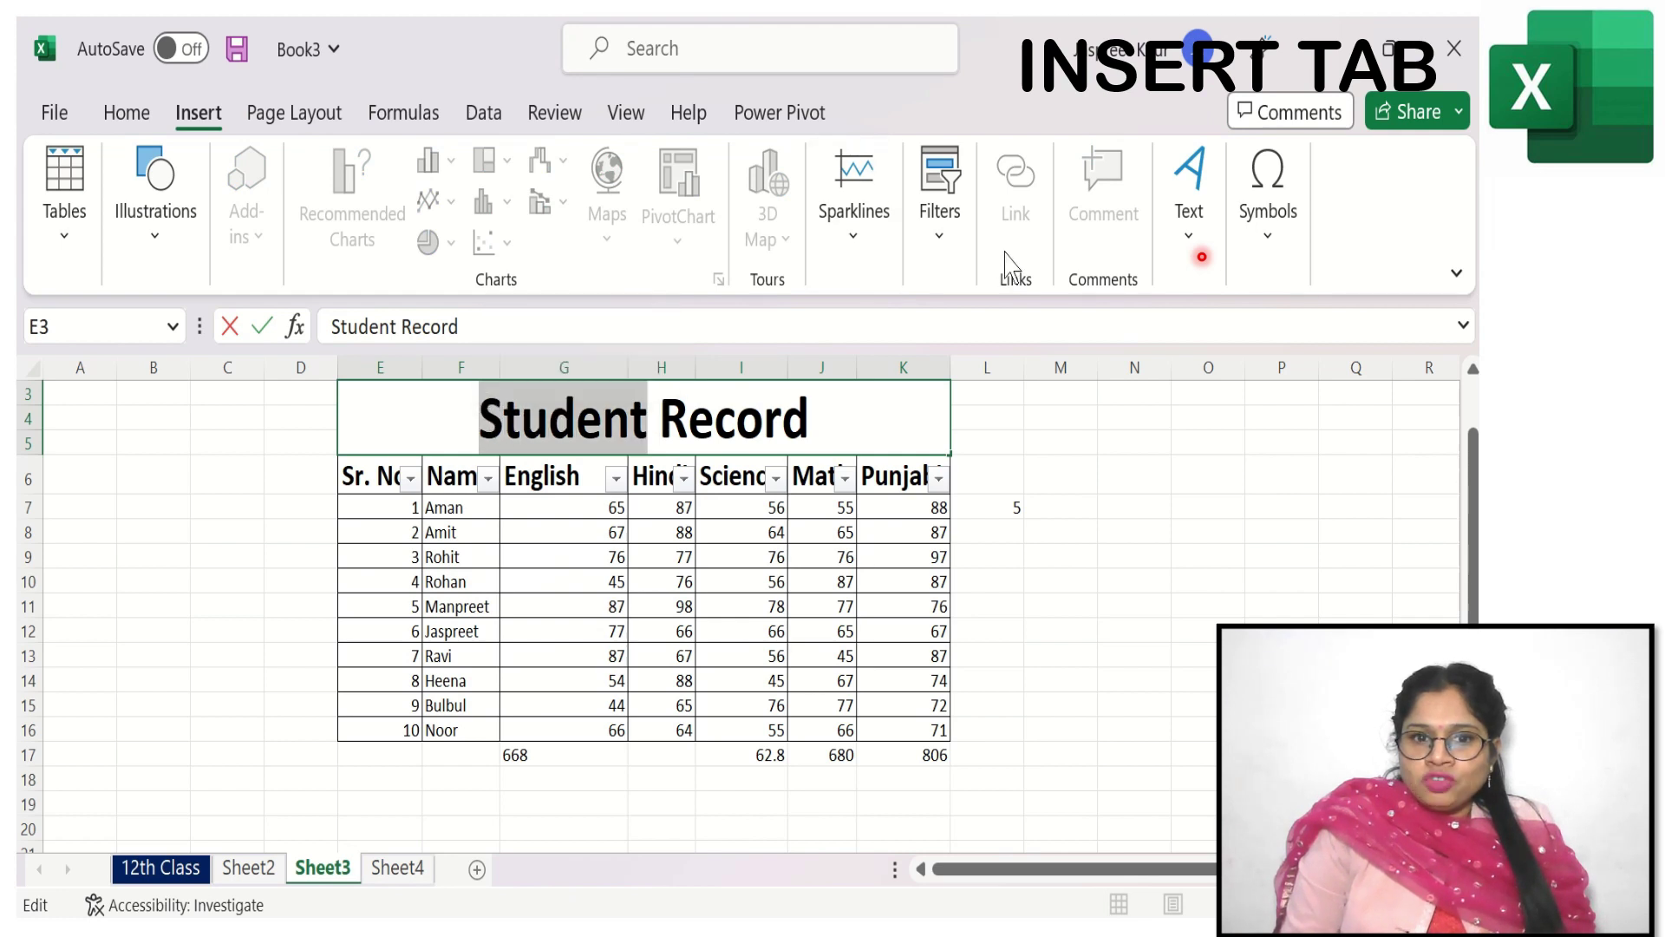
{"action": "left_click", "coordinate": [1111, 532]}
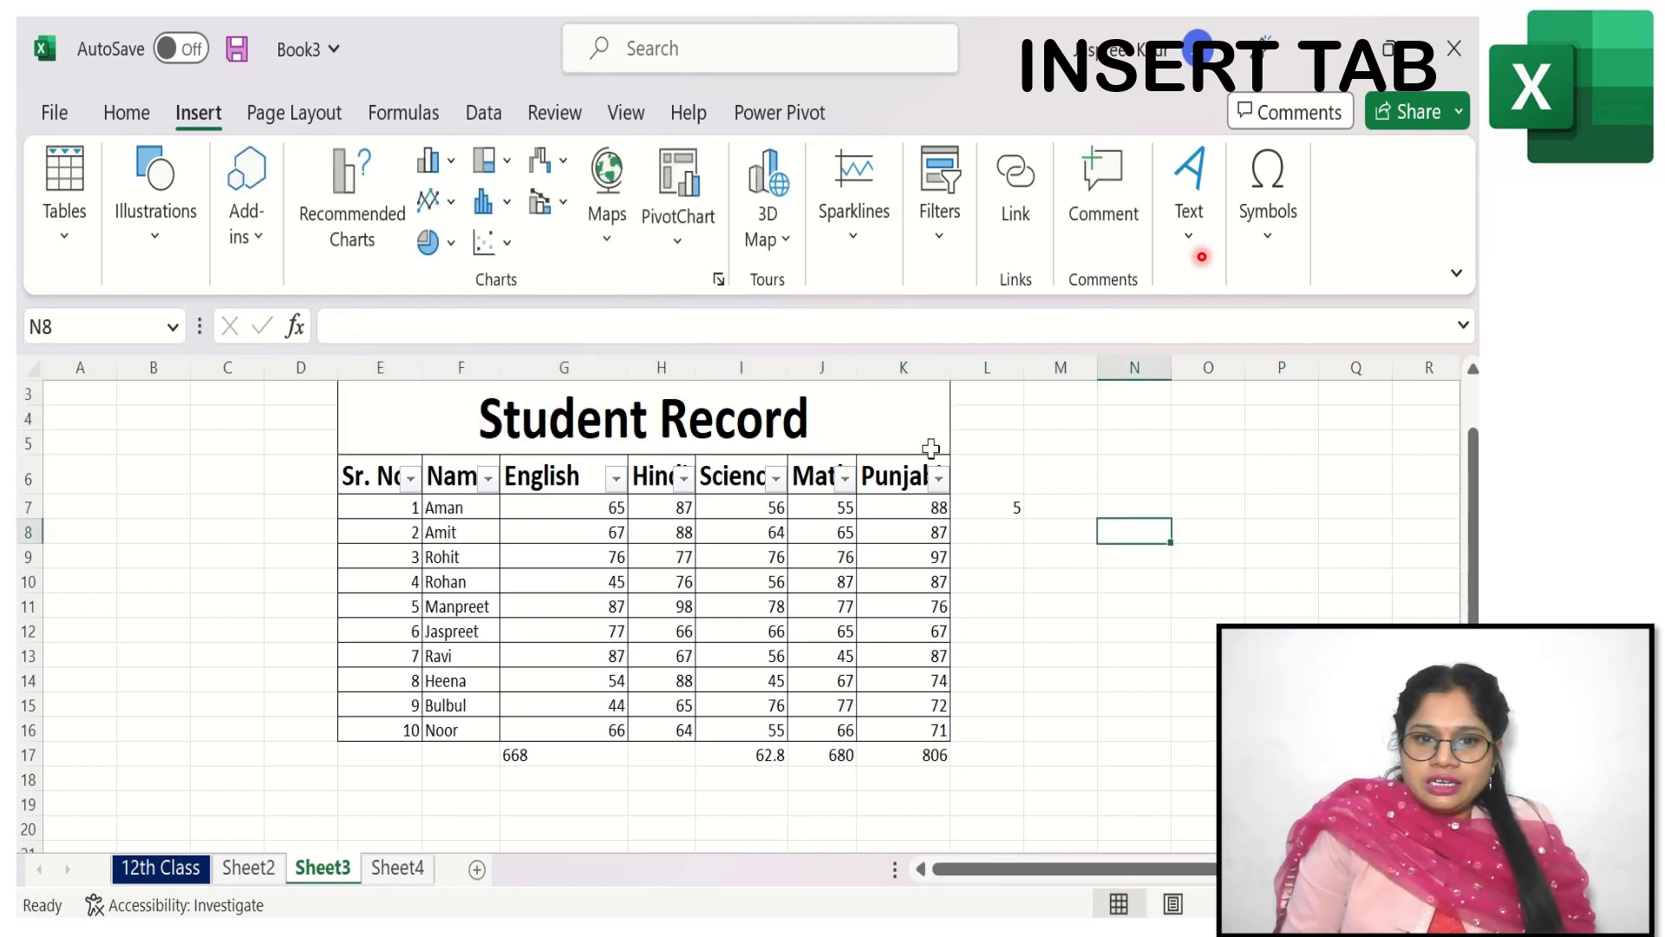
- Hyperlink the name Rohit in F9 to the image file Insert.jpg
{"action": "left_click", "coordinate": [446, 558]}
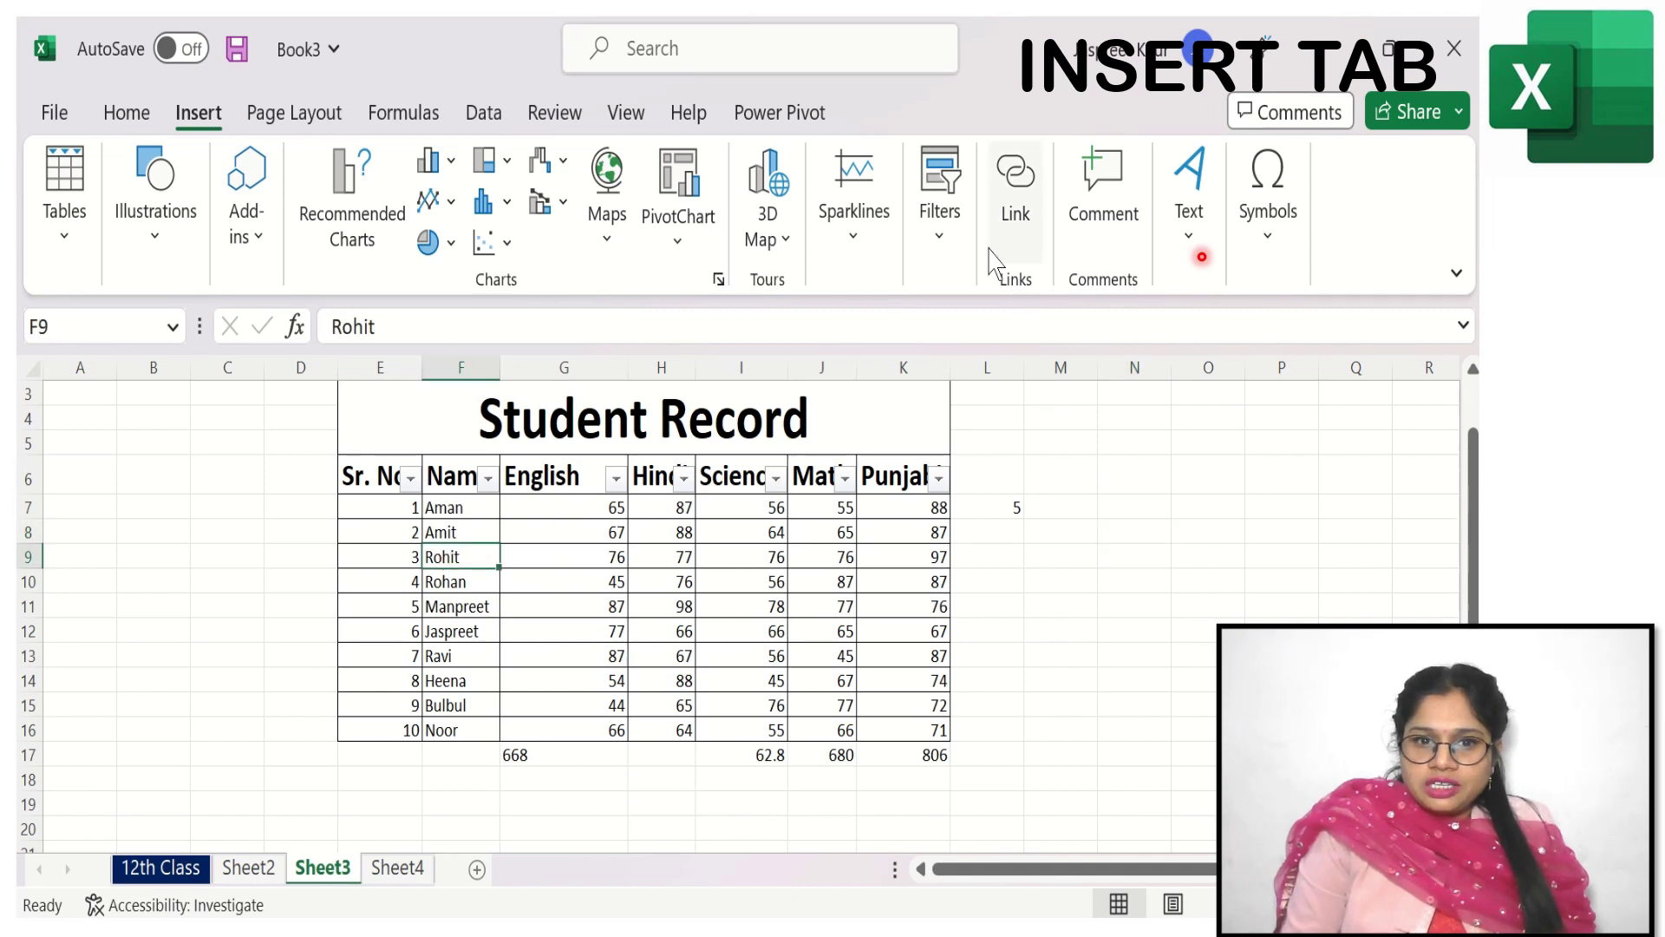
{"action": "left_click", "coordinate": [1023, 231]}
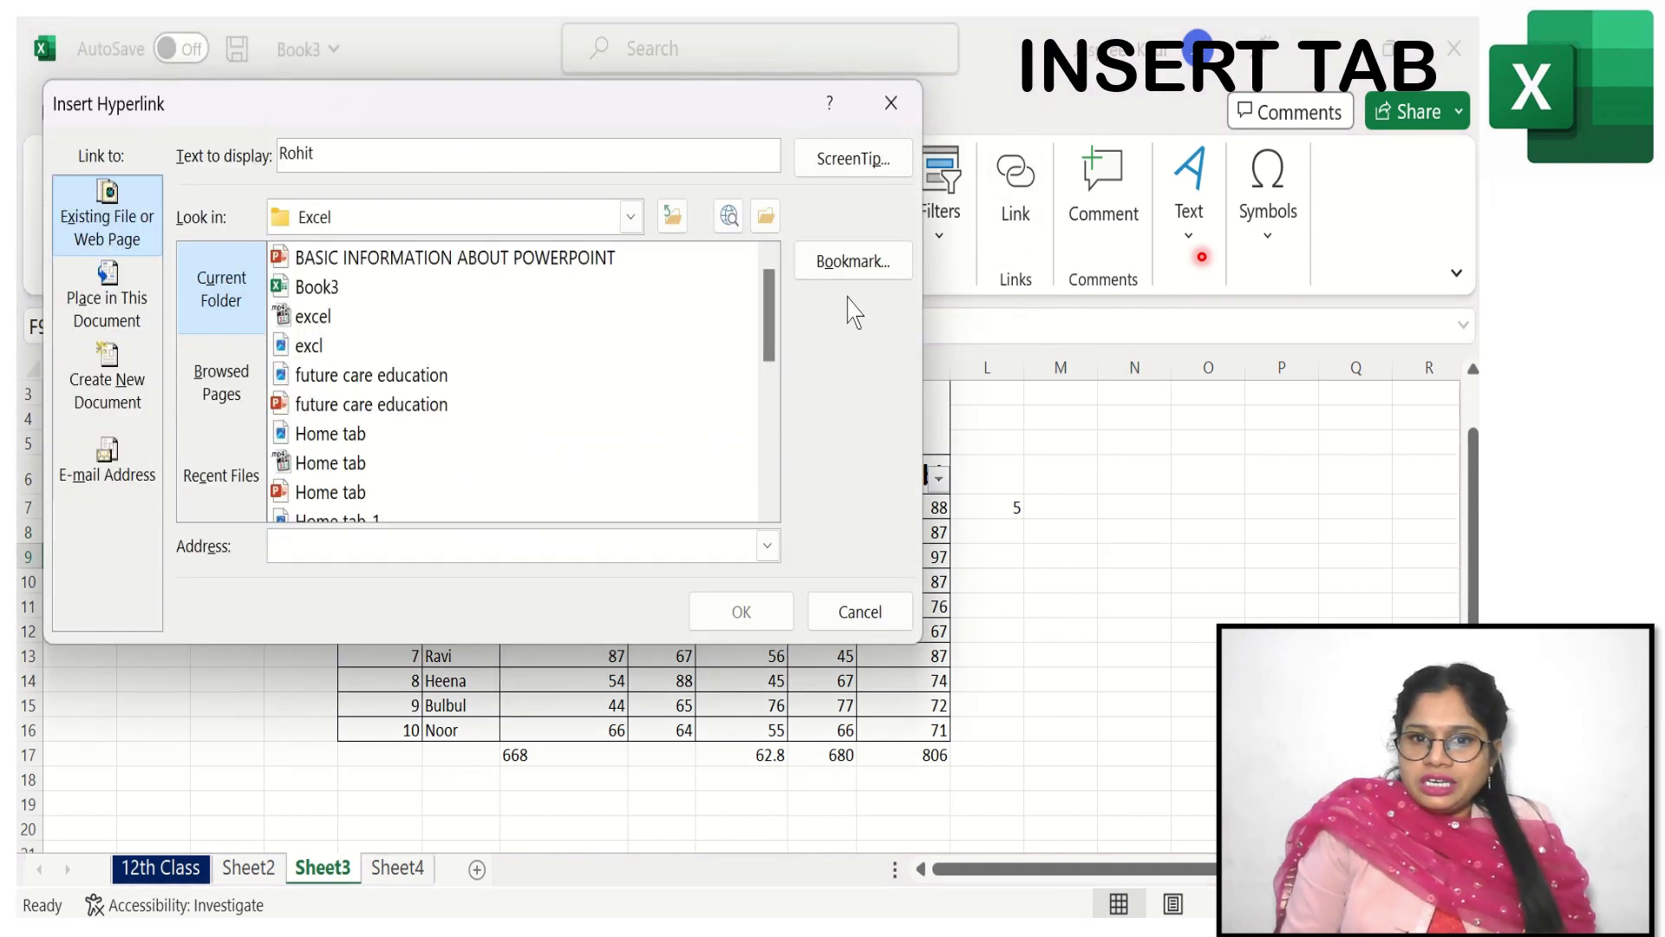
{"action": "mouse_move", "coordinate": [768, 305]}
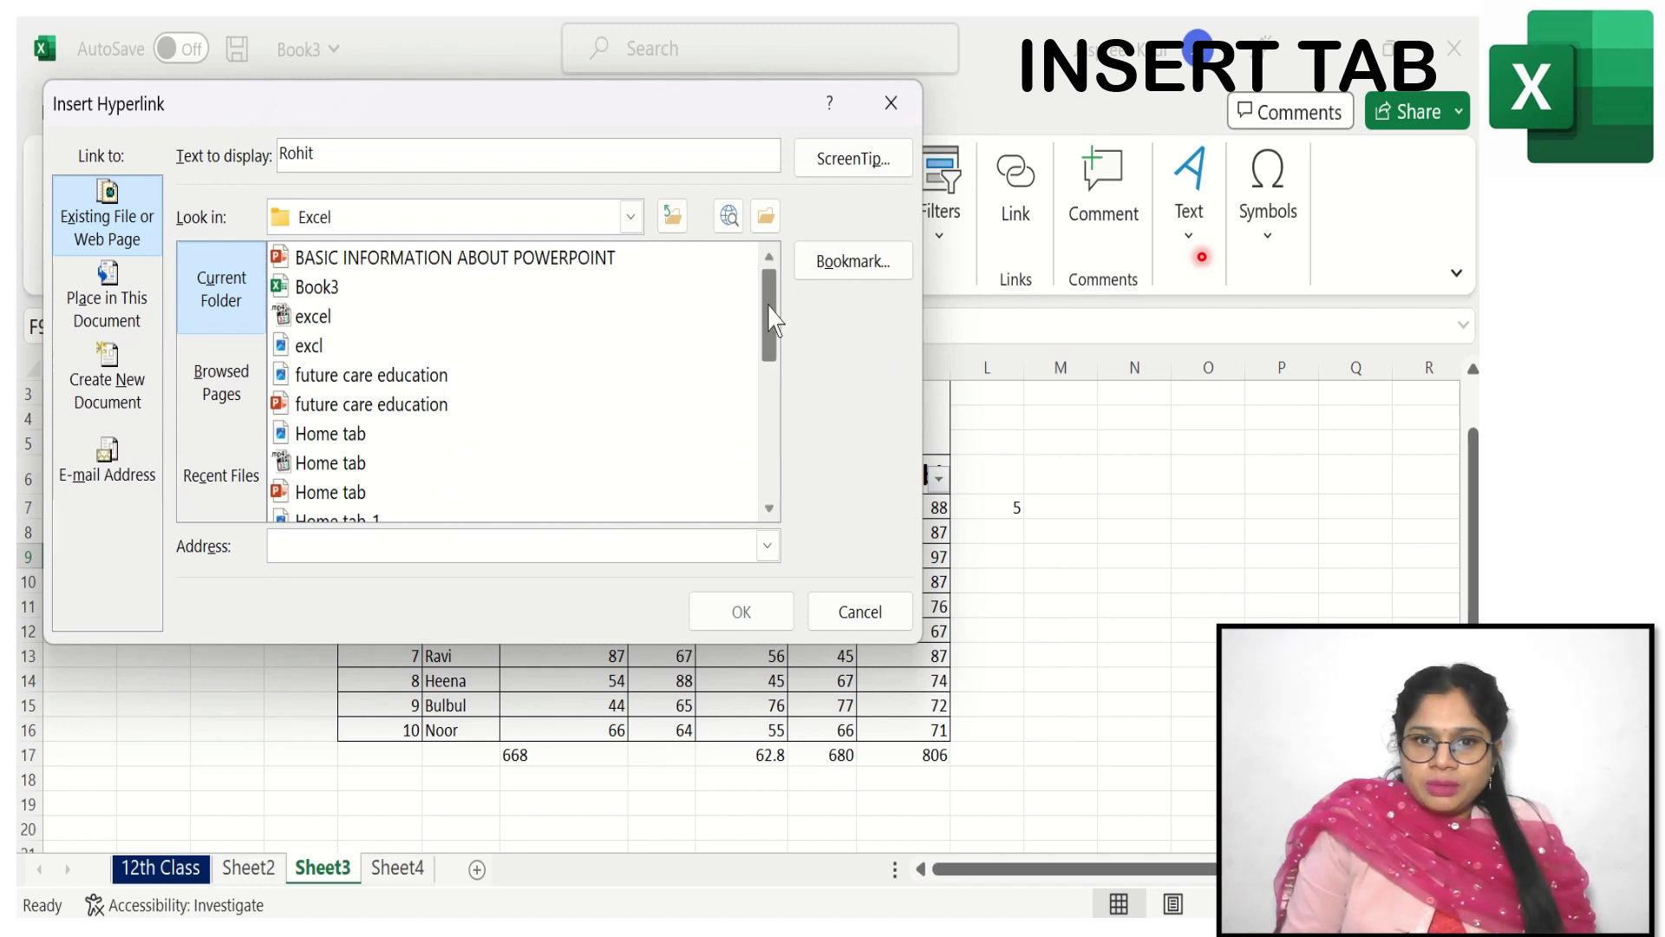
{"action": "left_click_drag", "start_coordinate": [769, 326], "coordinate": [791, 479]}
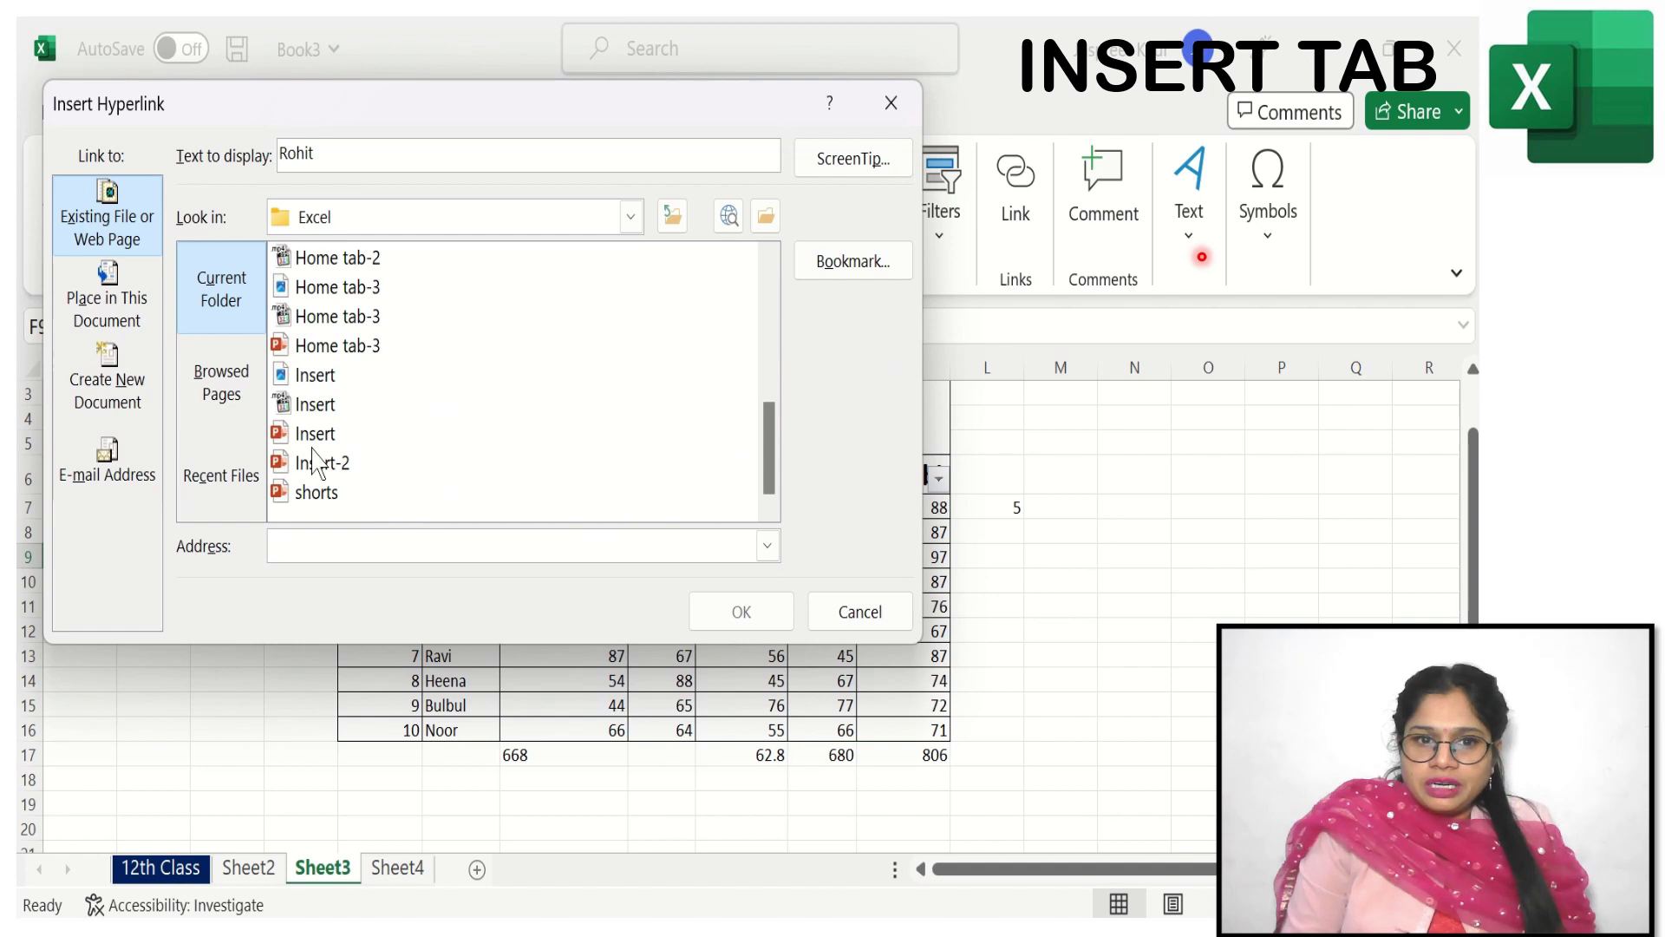
{"action": "left_click", "coordinate": [319, 375]}
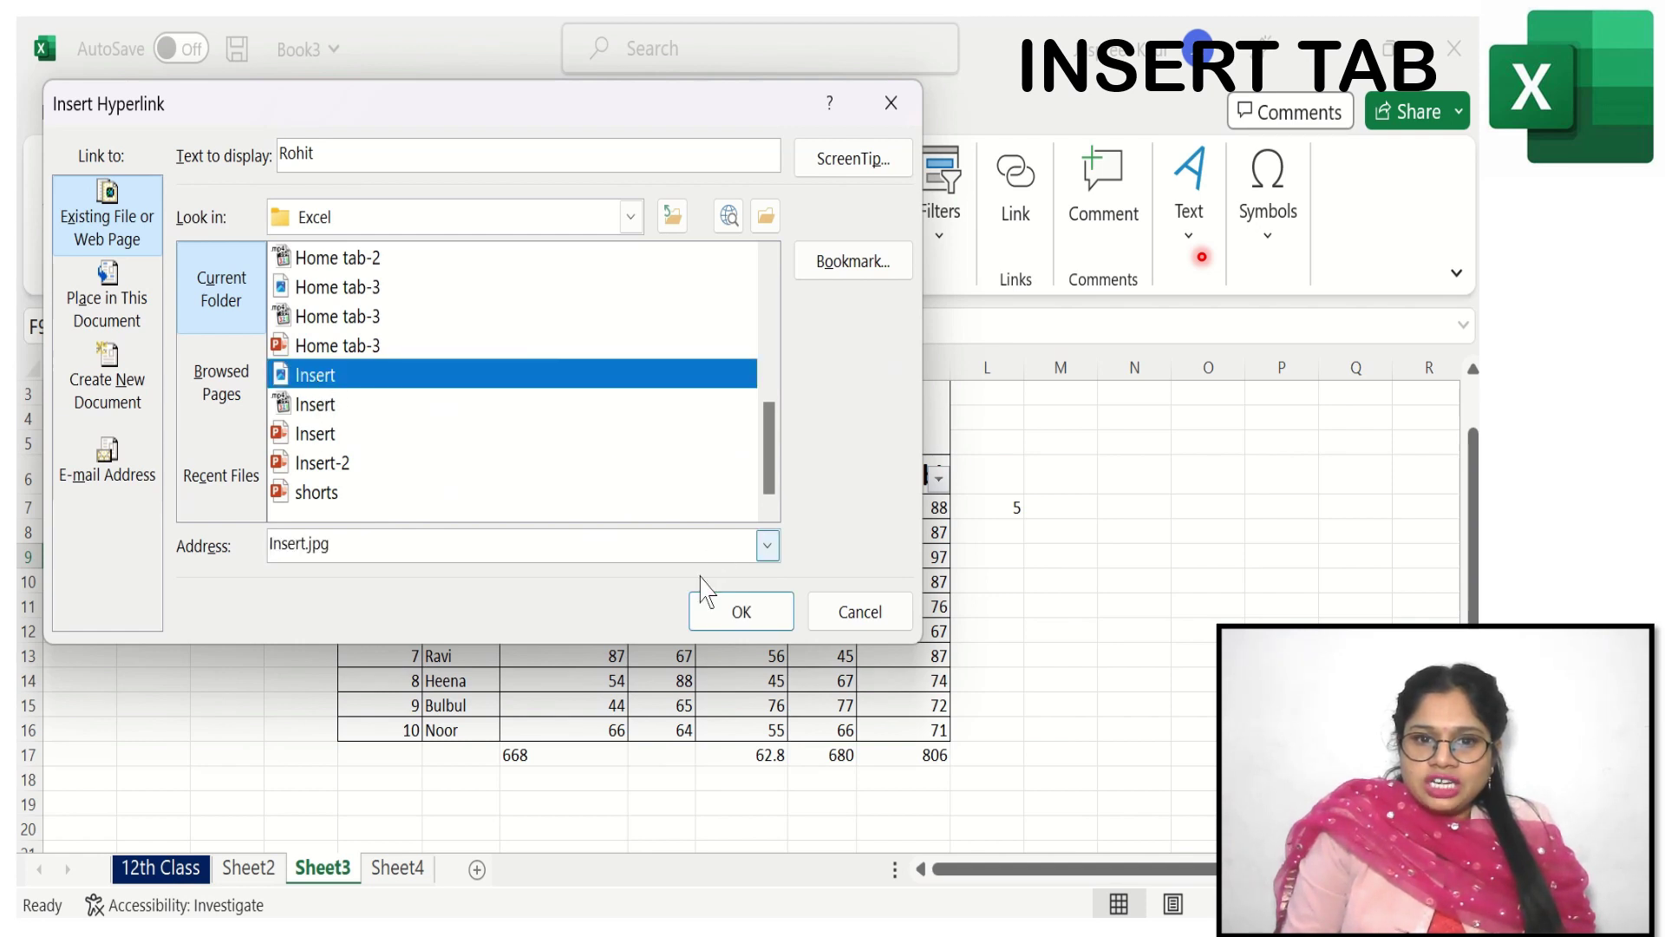
{"action": "left_click", "coordinate": [739, 613]}
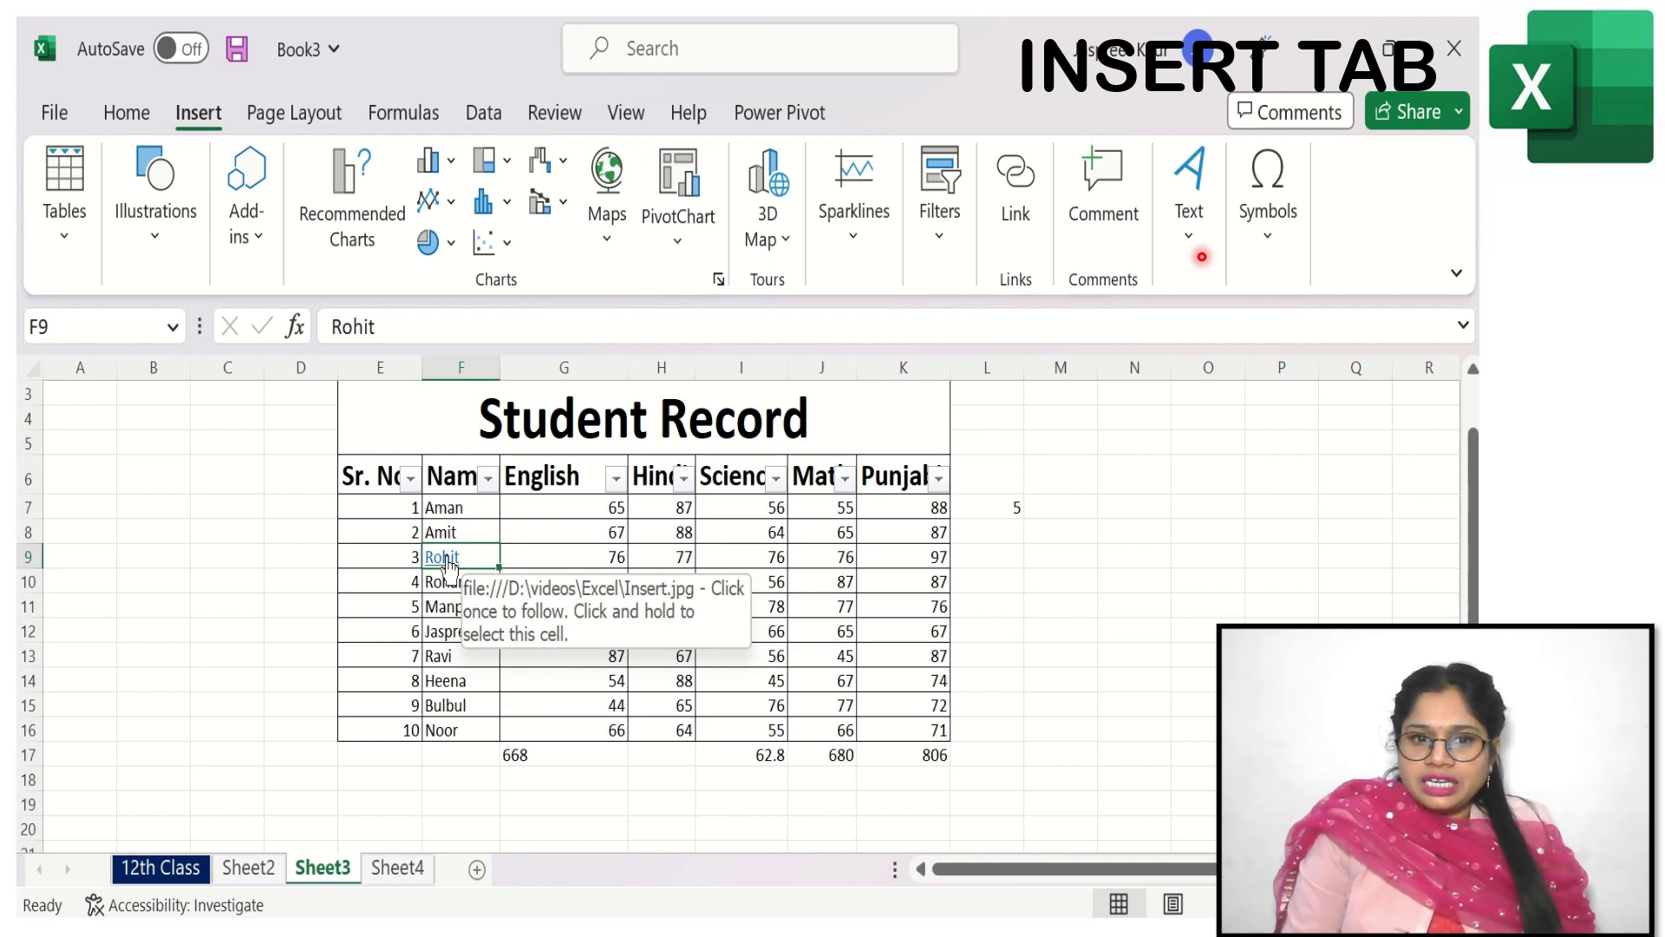
{"action": "left_click", "coordinate": [445, 562]}
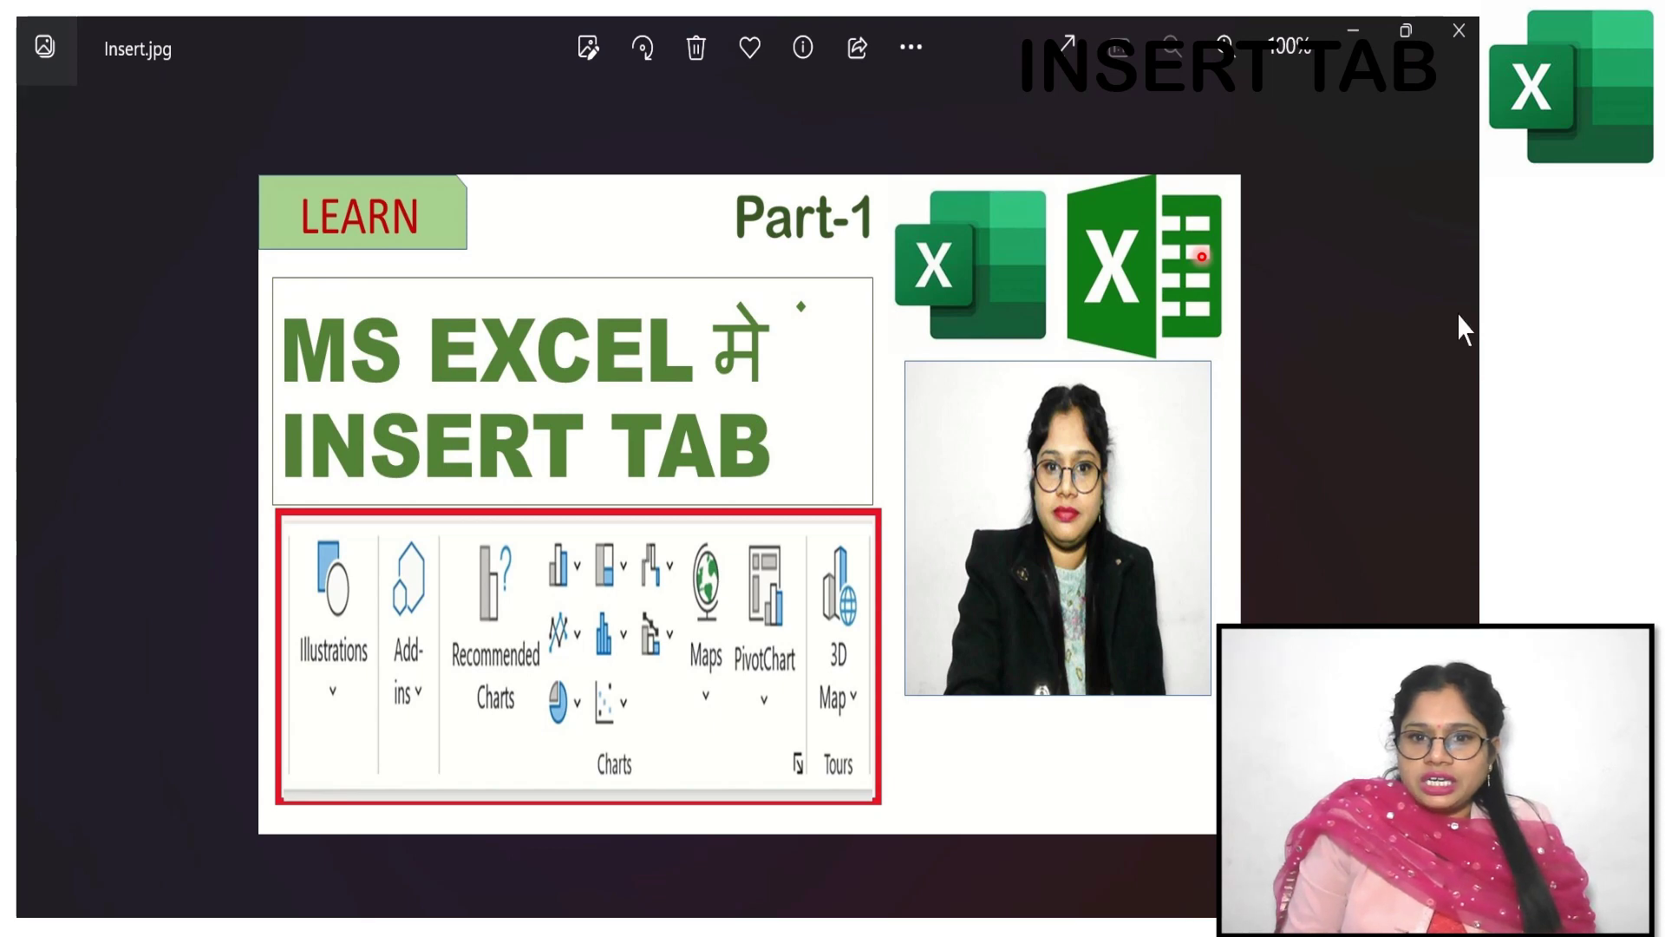
{"action": "left_click", "coordinate": [1460, 35]}
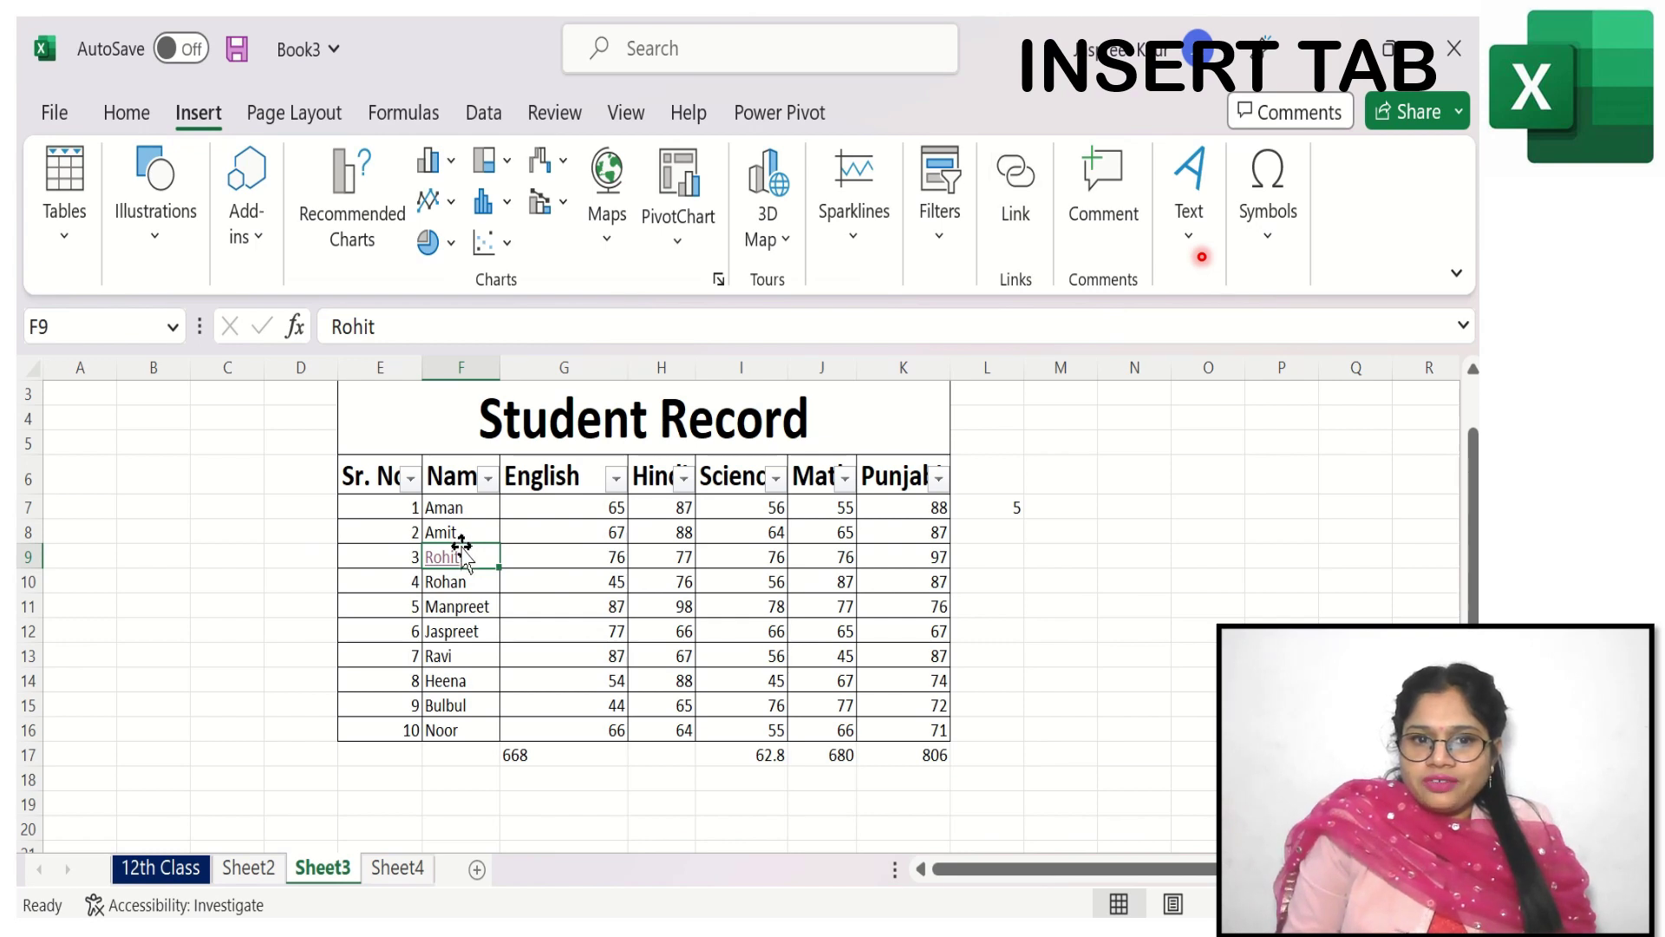
{"action": "left_click", "coordinate": [453, 607]}
{"action": "left_click", "coordinate": [1016, 199]}
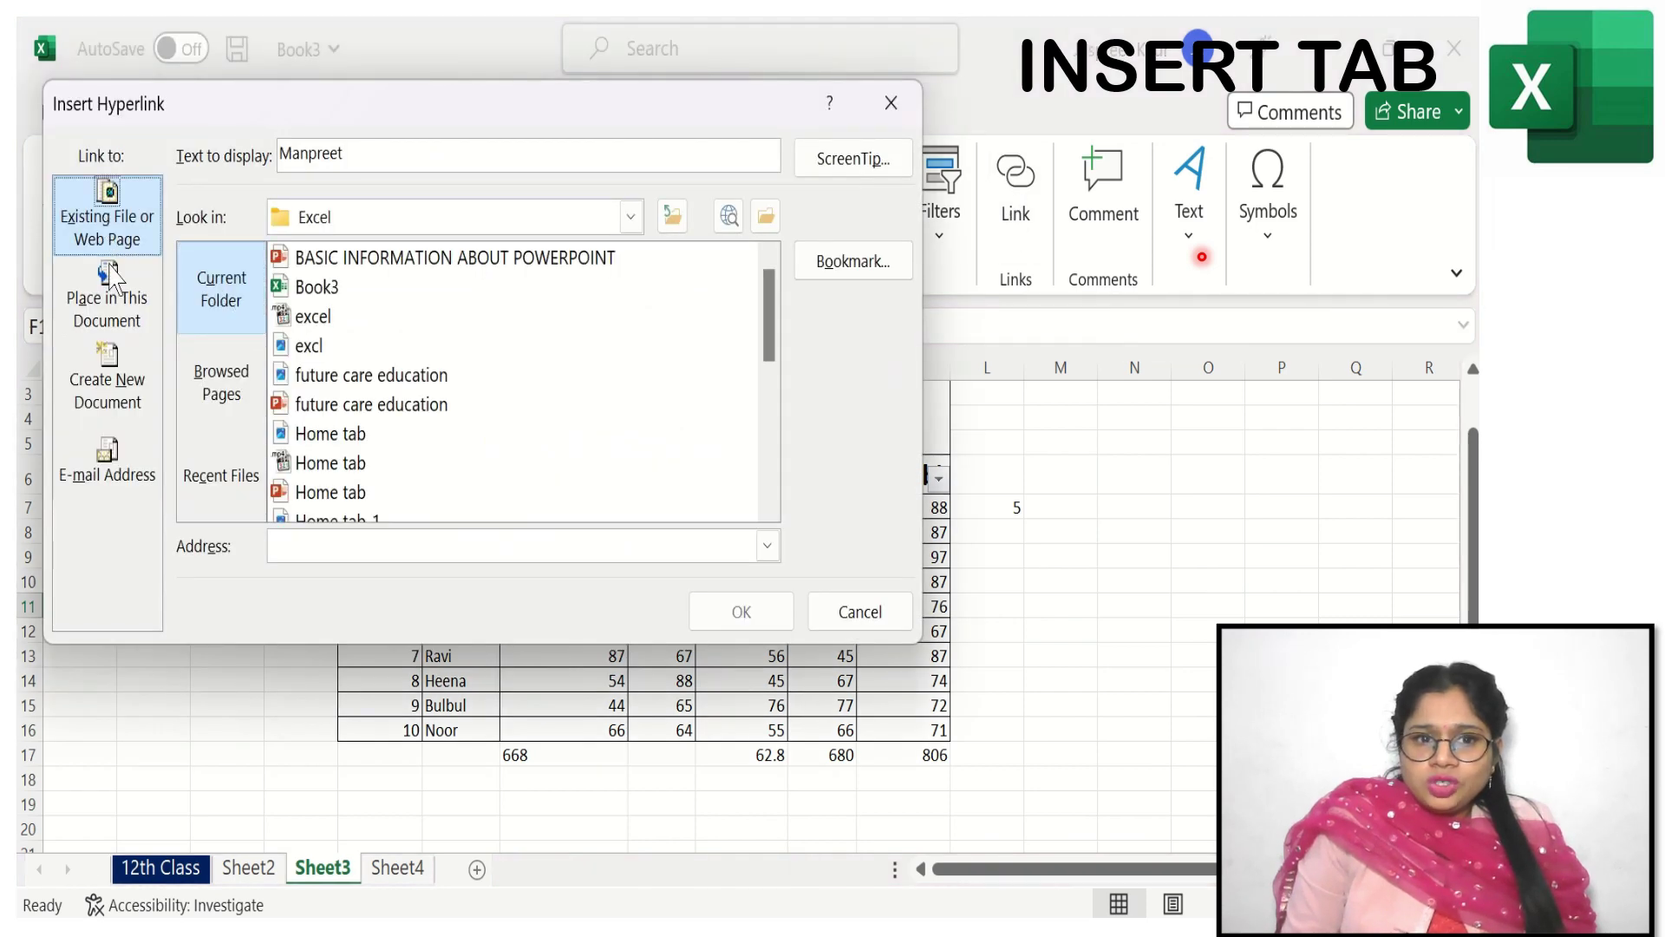
{"action": "left_click", "coordinate": [109, 312]}
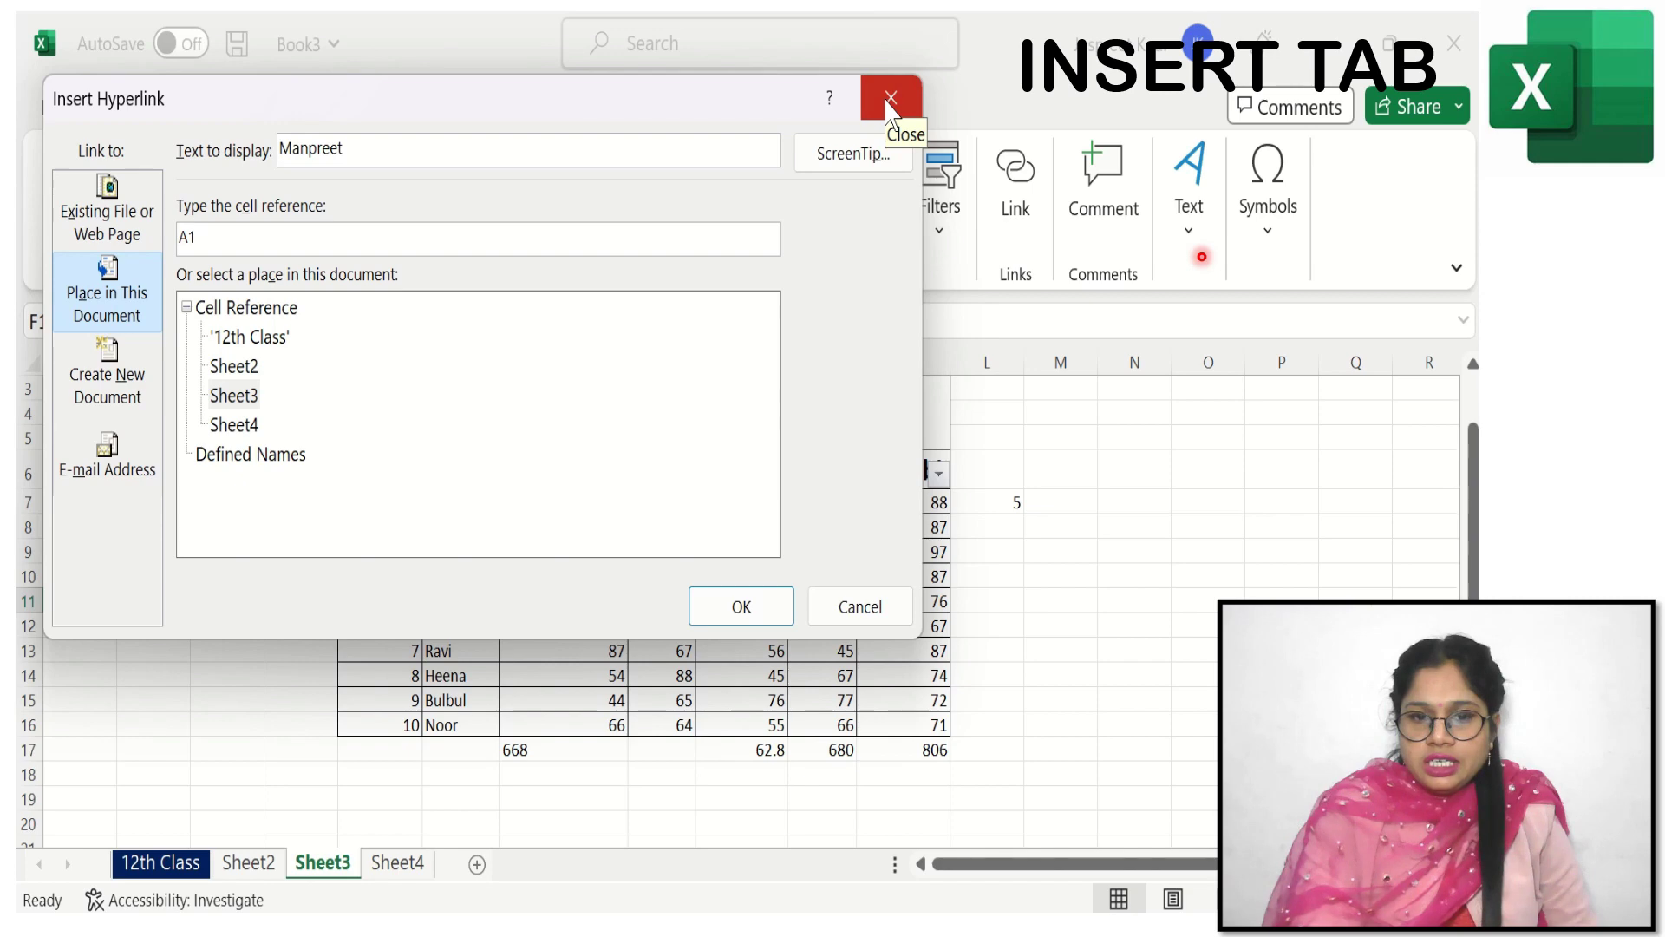
{"action": "left_click", "coordinate": [890, 108]}
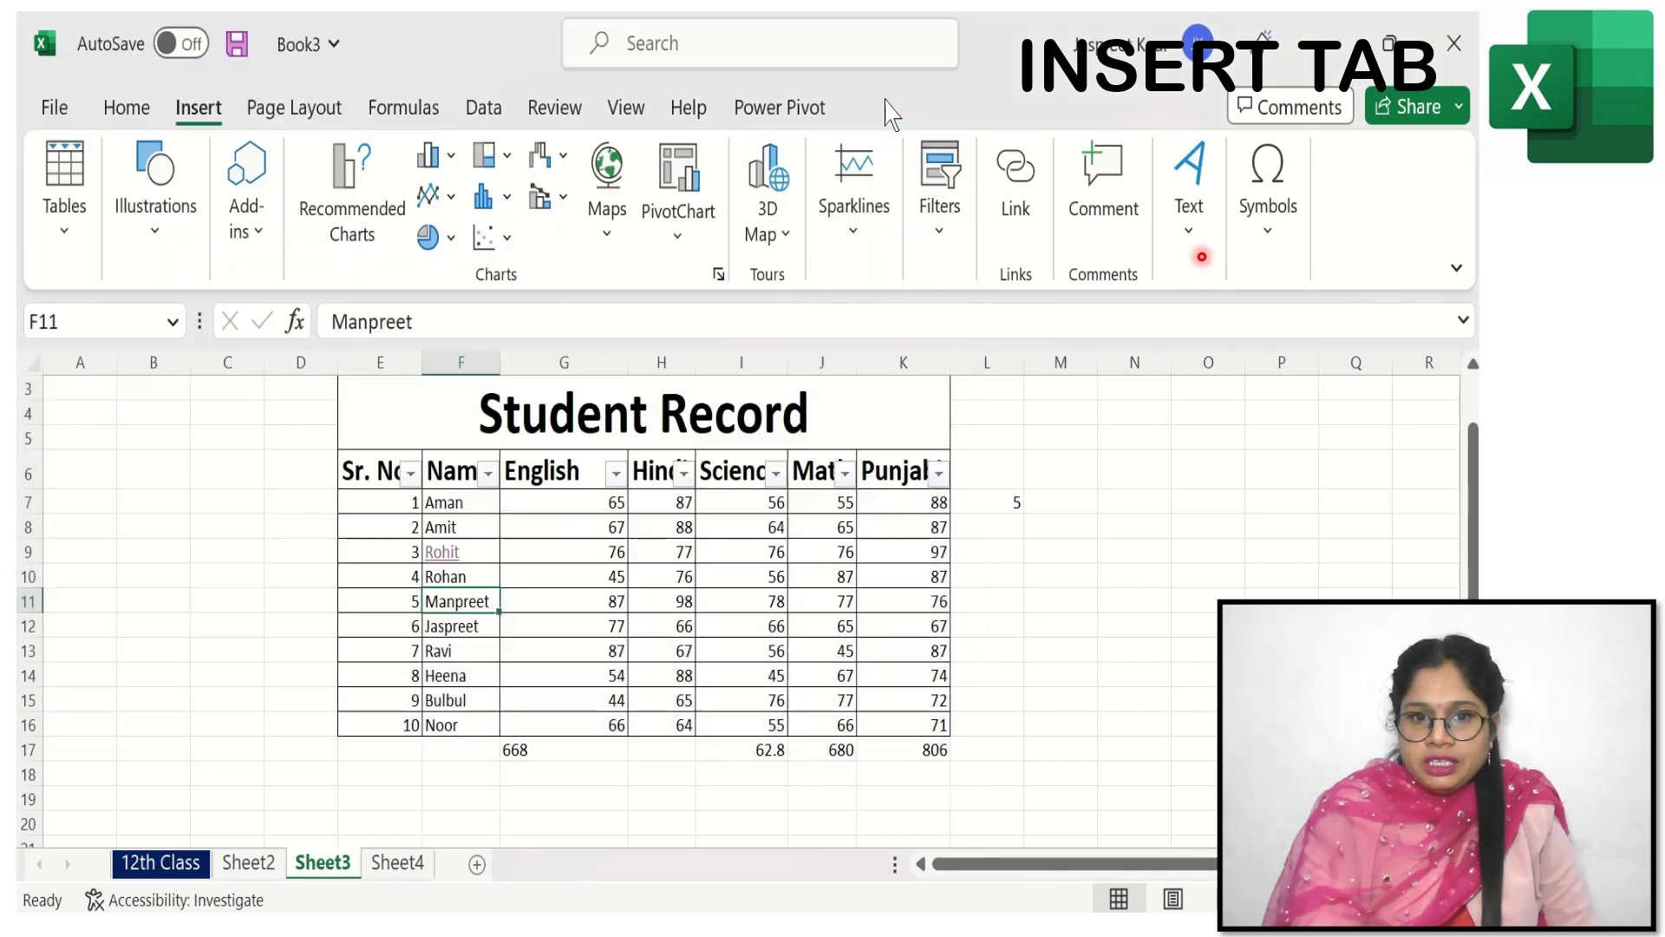
{"action": "left_click", "coordinate": [161, 862]}
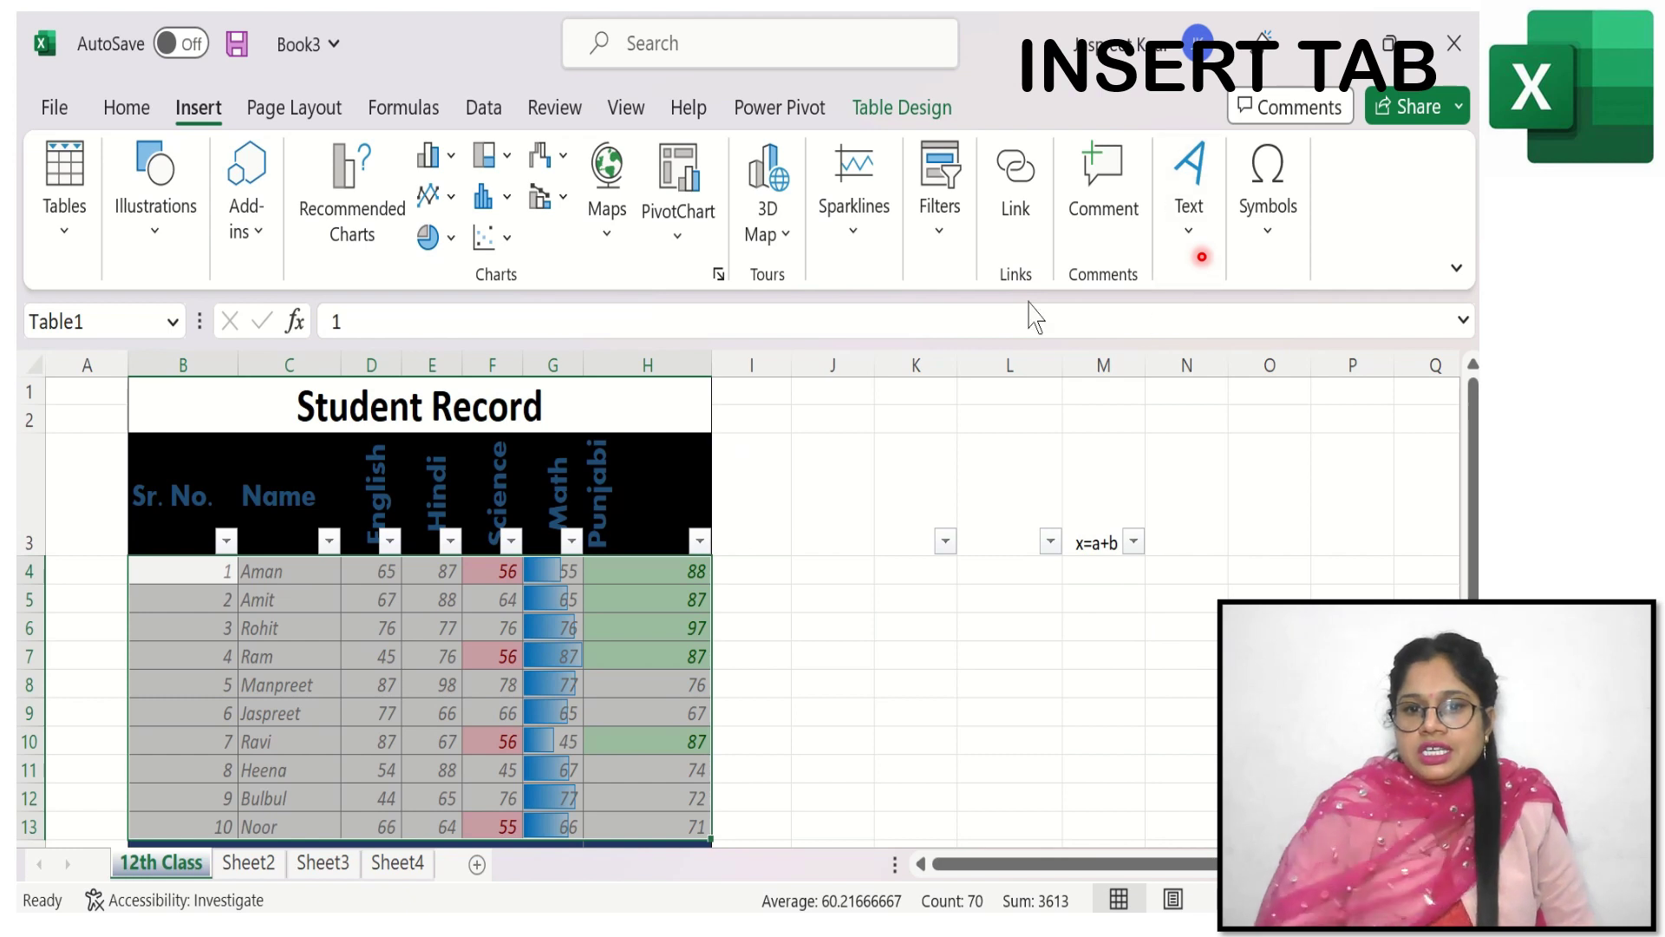
- Enter '12th class' in cell L5
{"action": "left_click", "coordinate": [1197, 253]}
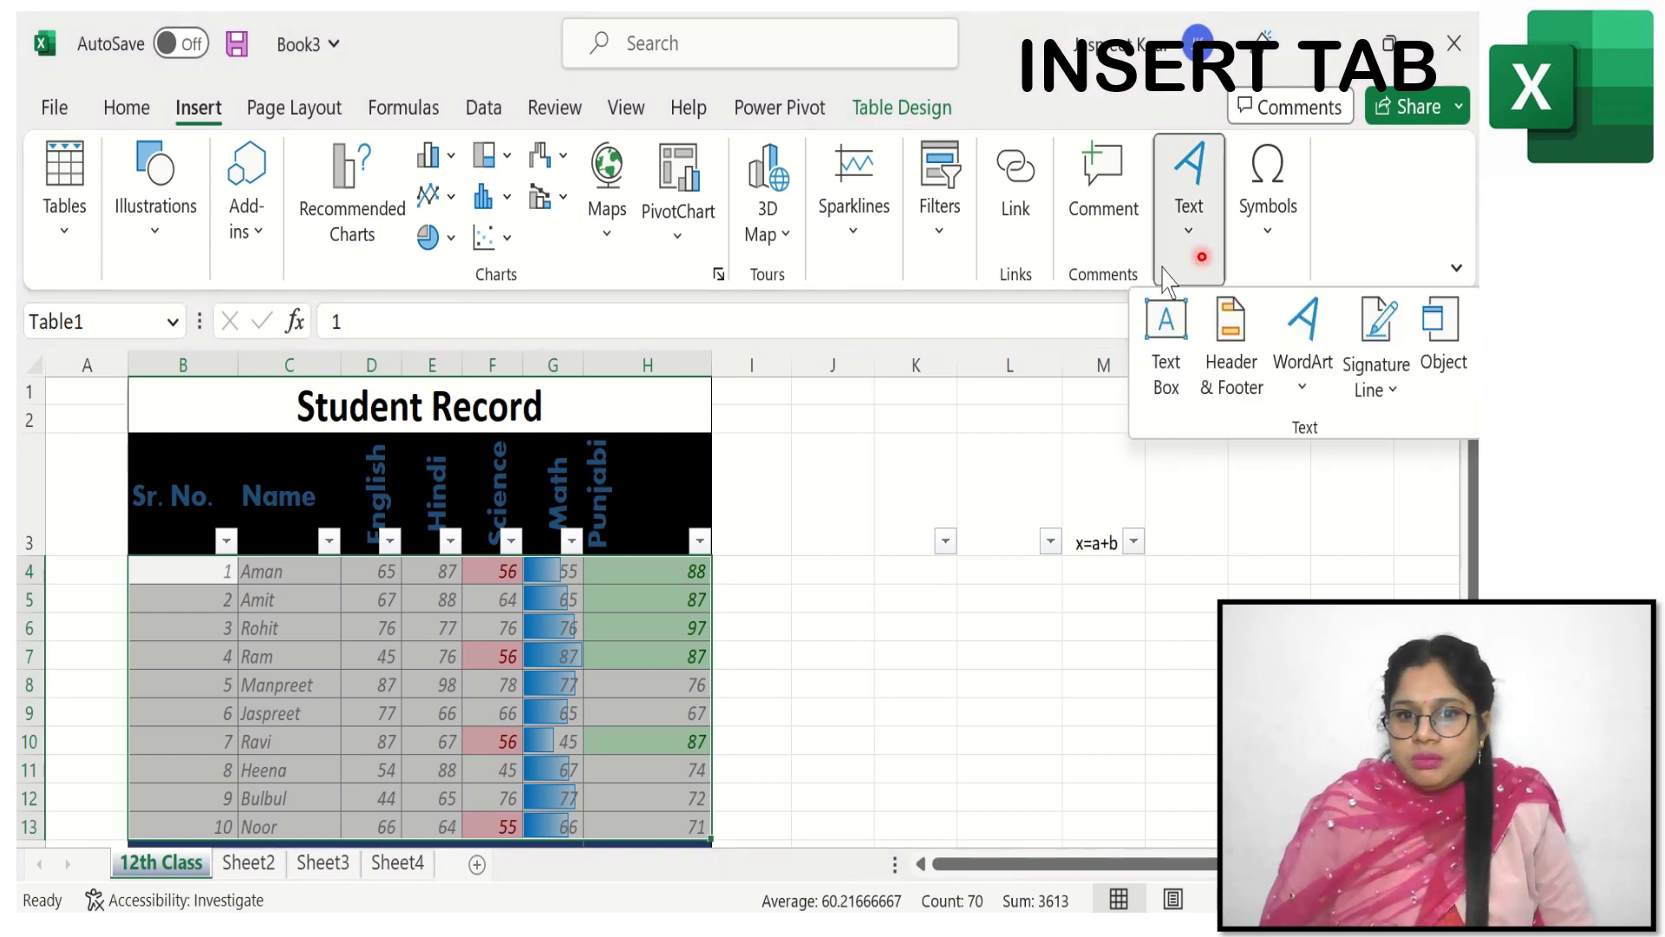
{"action": "key", "text": "Escape"}
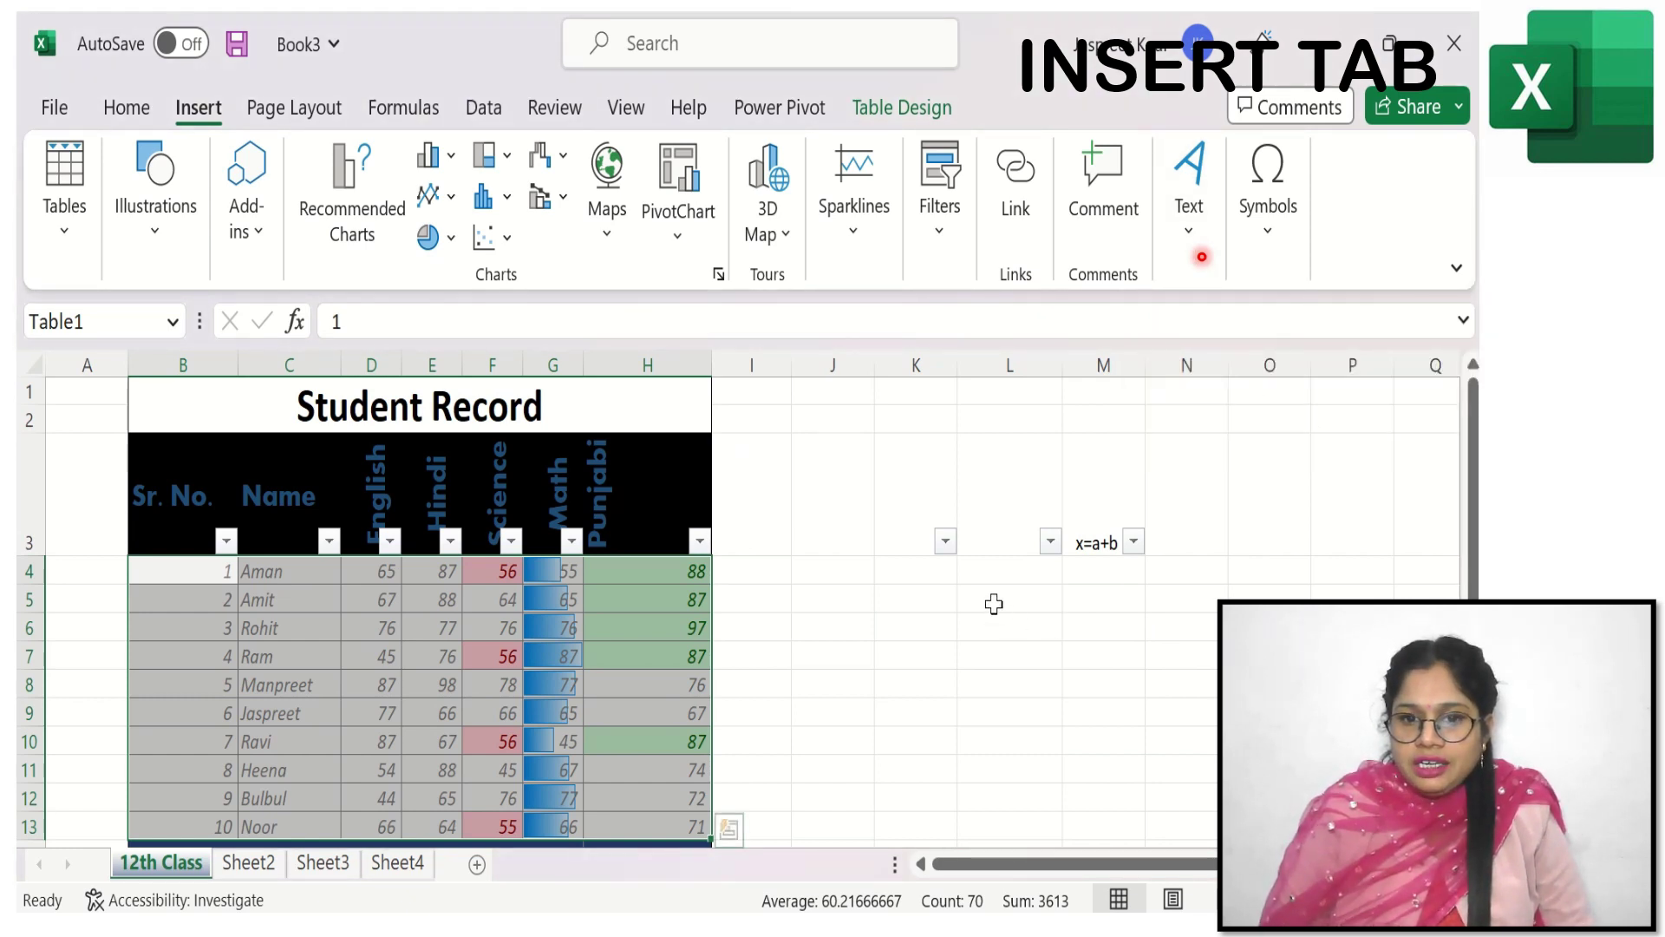
{"action": "left_click", "coordinate": [994, 602]}
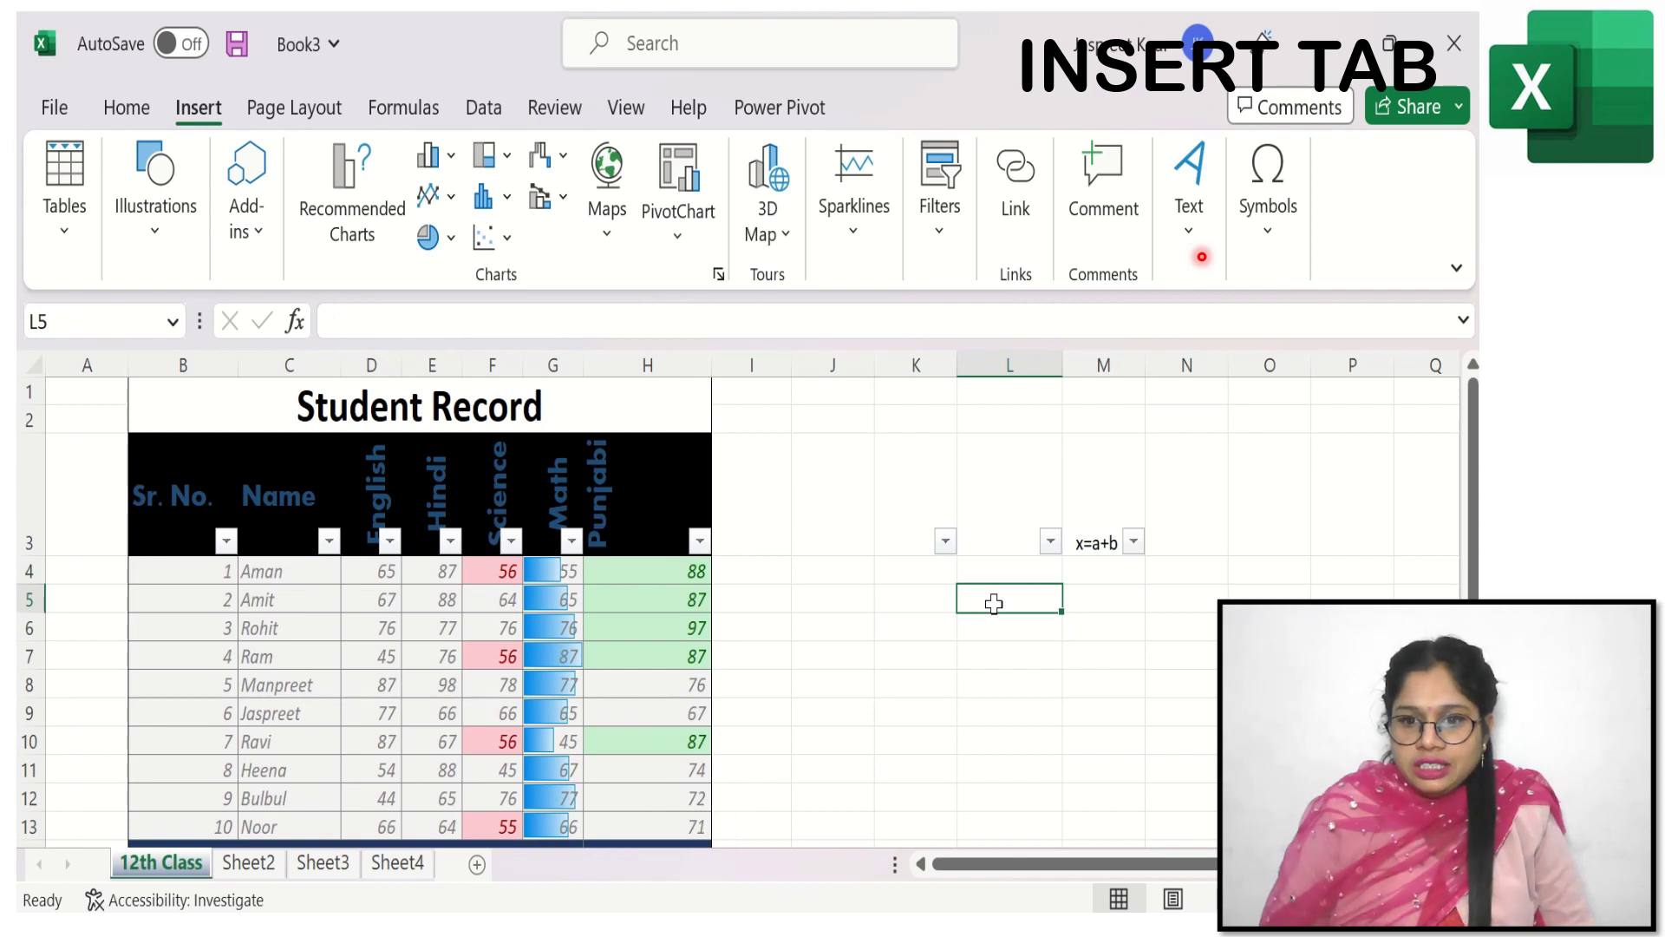
{"action": "type", "text": "12th class"}
{"action": "key", "text": "Return"}
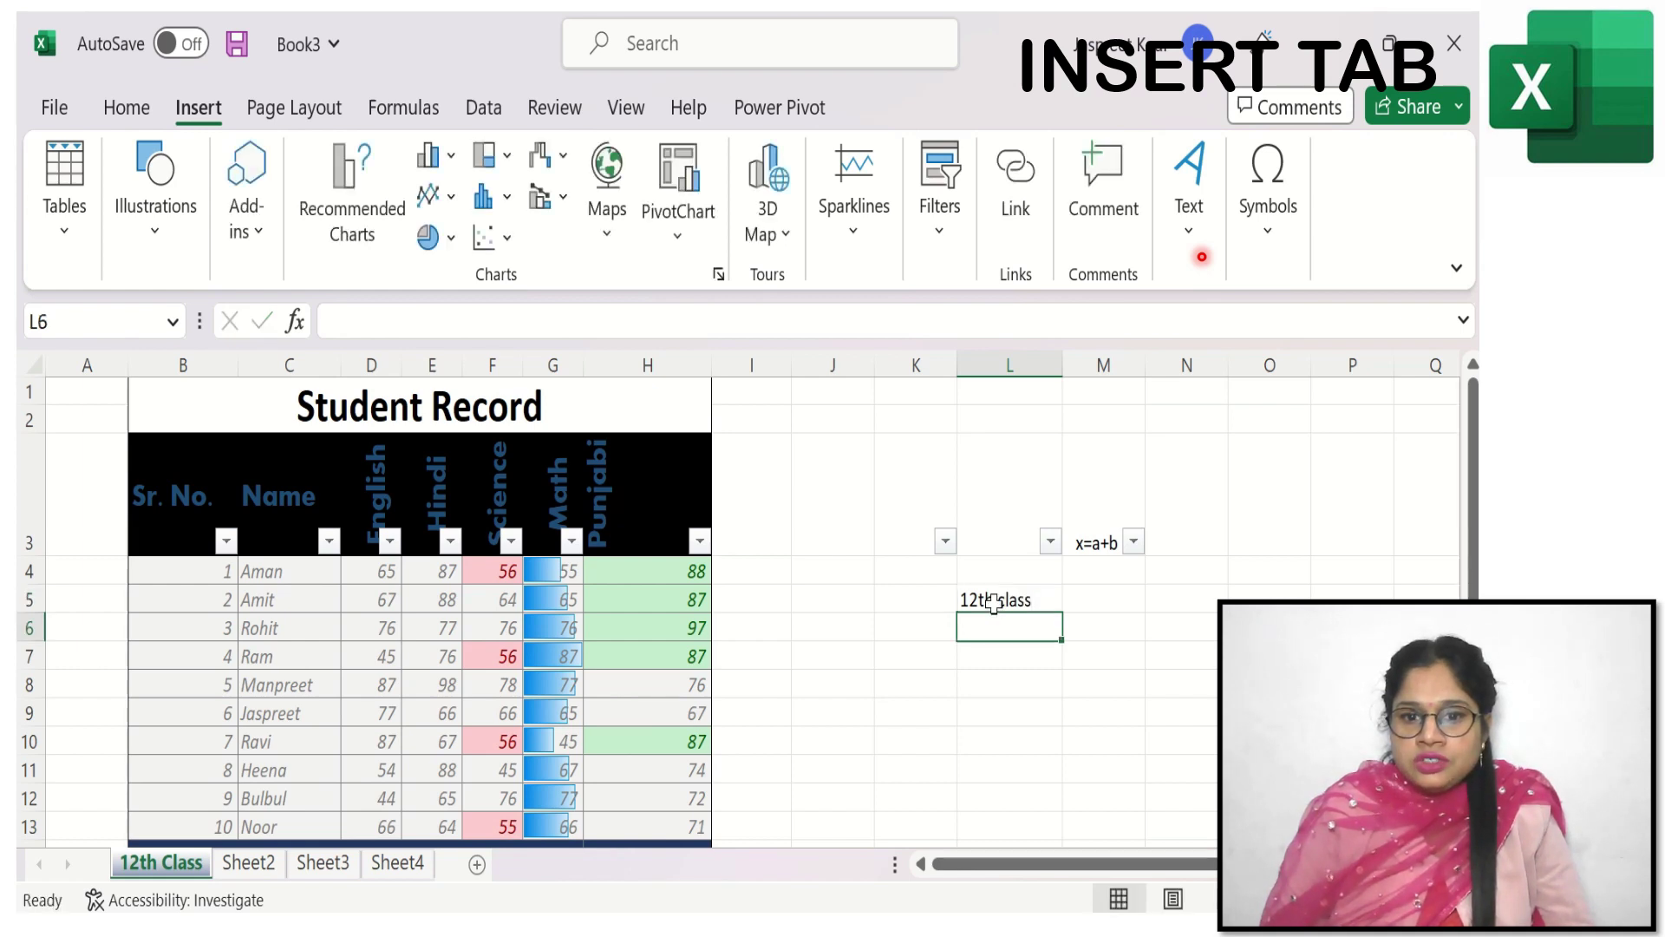
- Enter Sheet2, Sheet3 and Sheet4 in cells L6 to L8
{"action": "type", "text": "Shee"}
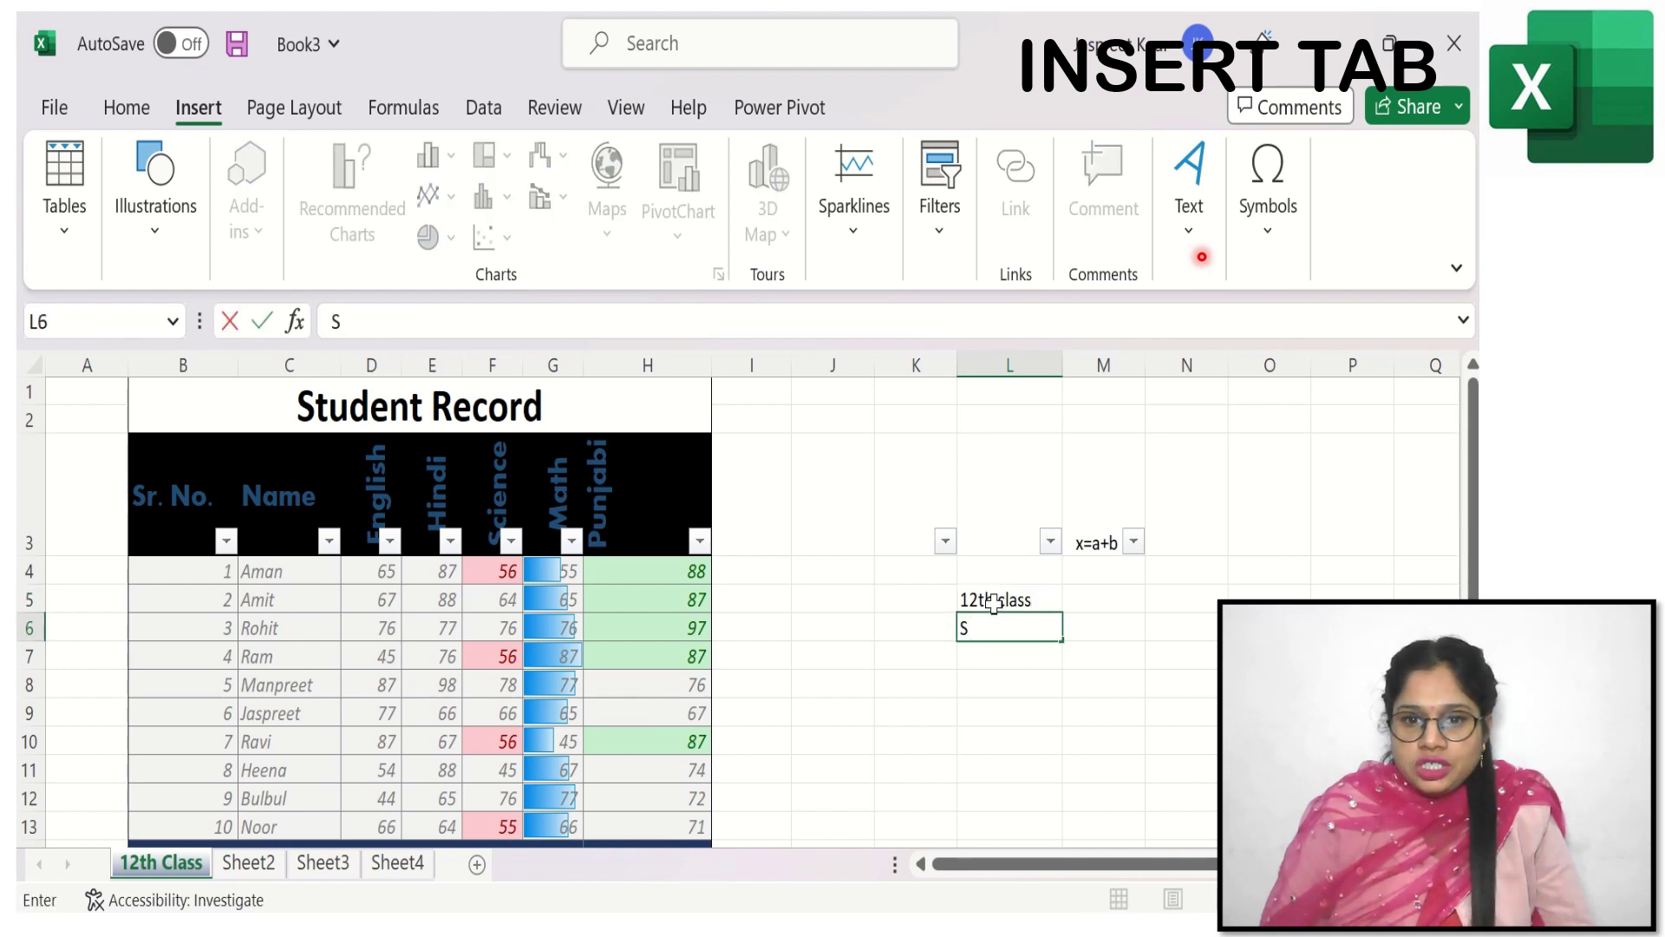
{"action": "type", "text": "t2"}
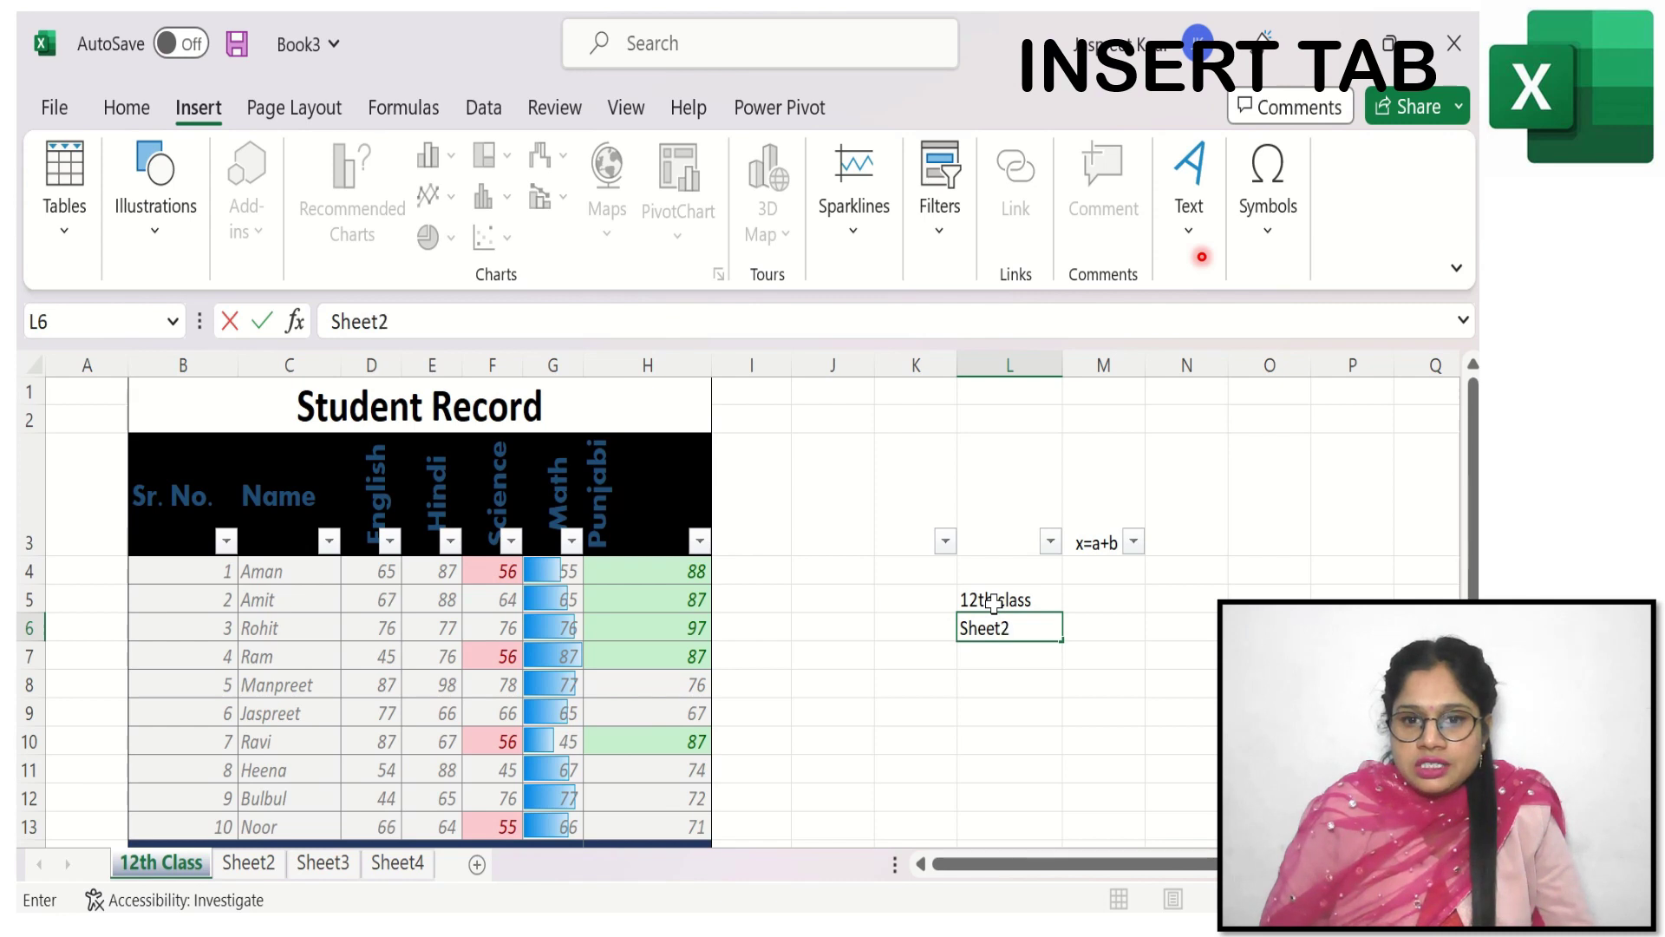
{"action": "key", "text": "Return"}
{"action": "type", "text": "Sheet3"}
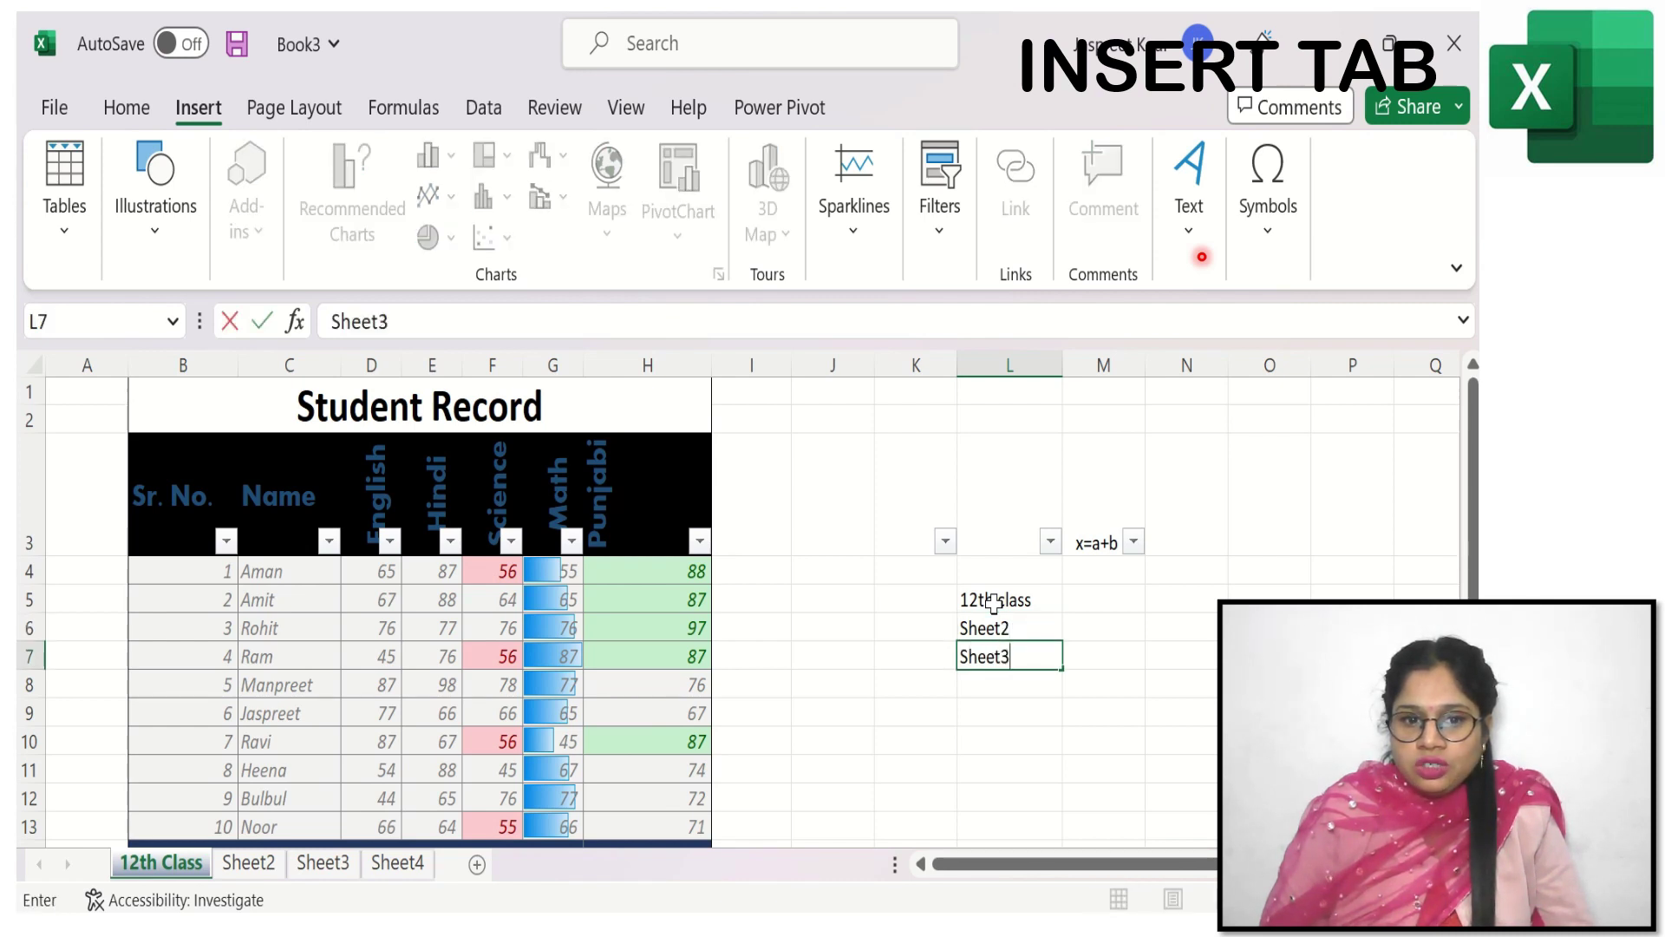
{"action": "key", "text": "Return"}
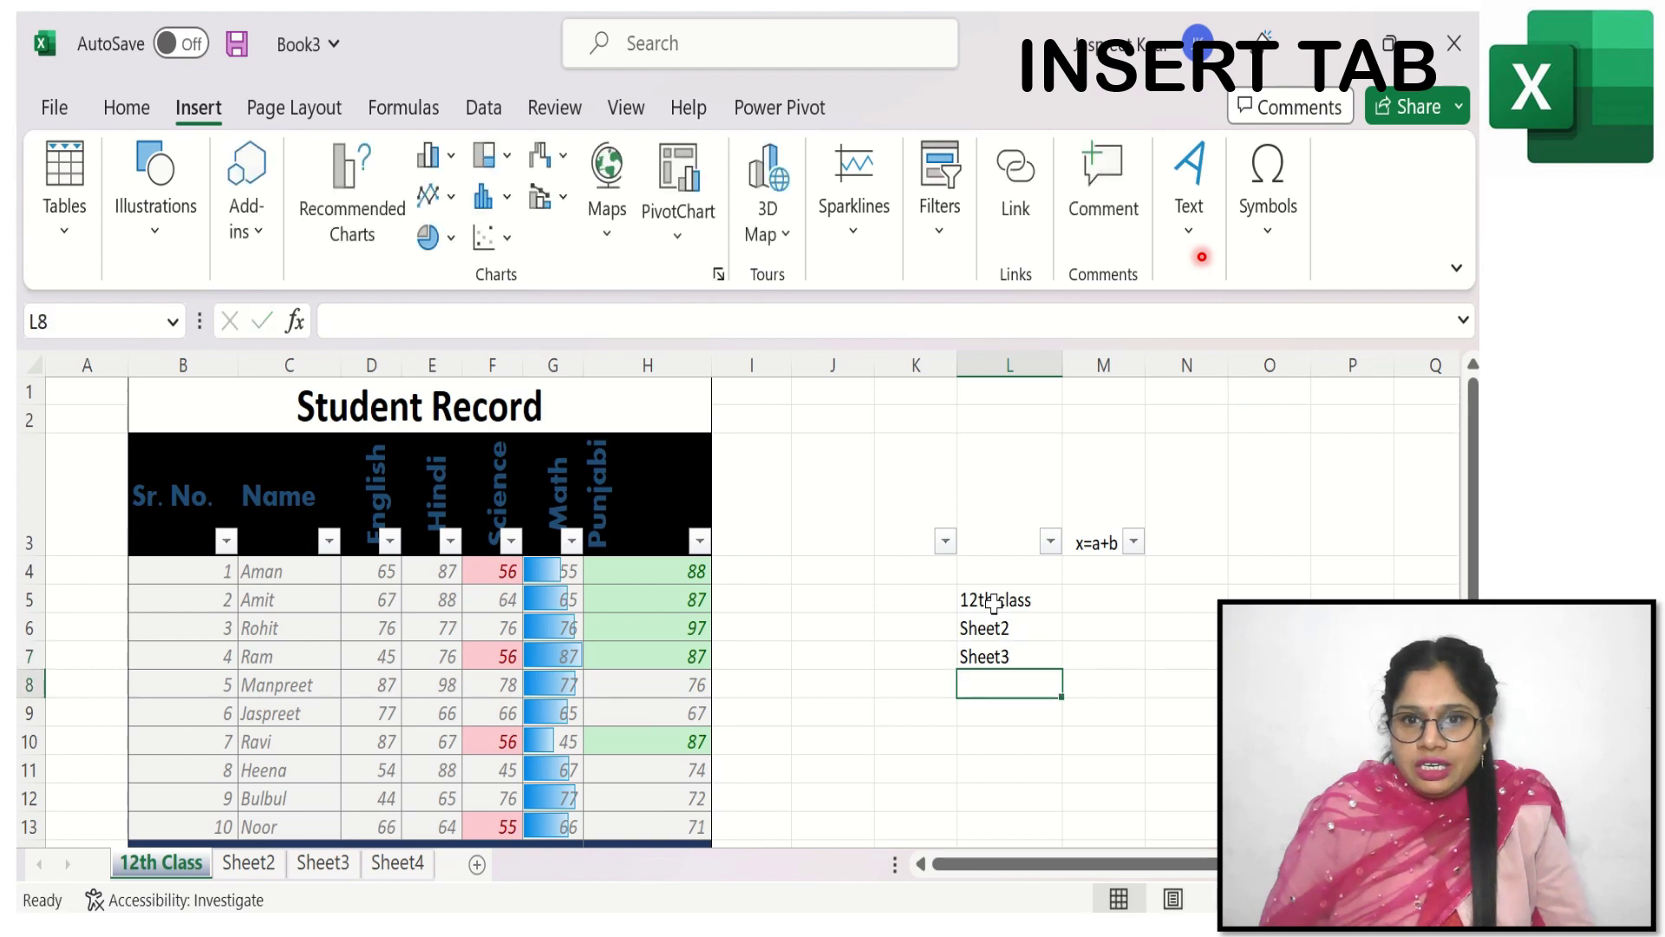
{"action": "type", "text": "Sheet"}
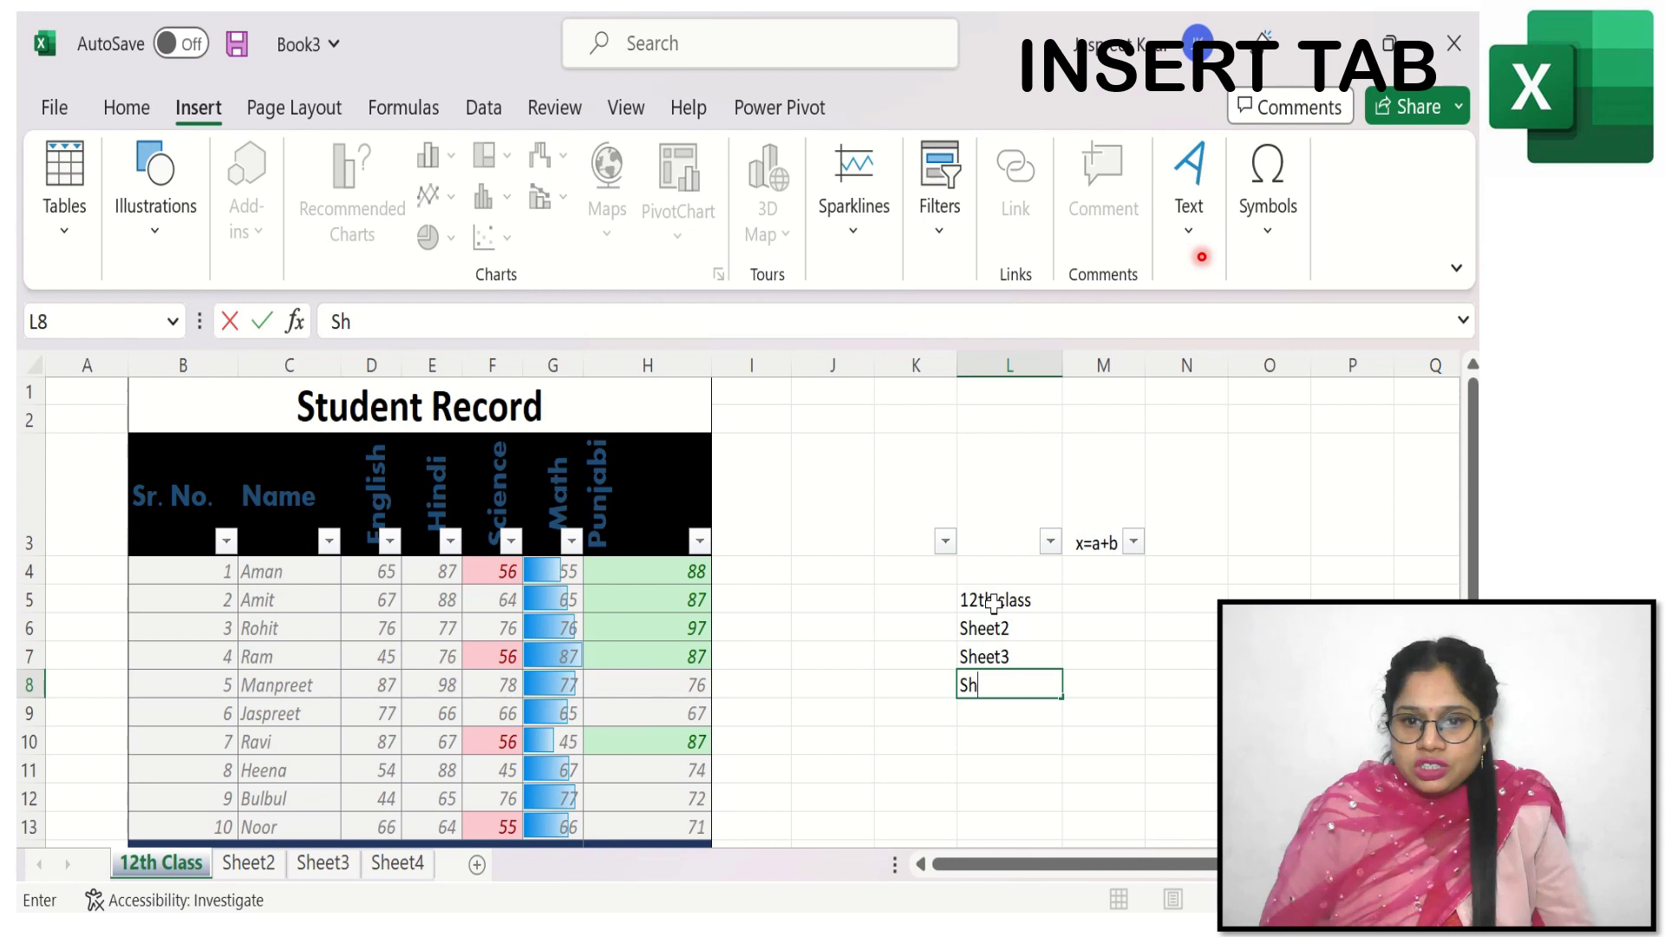
{"action": "type", "text": "4"}
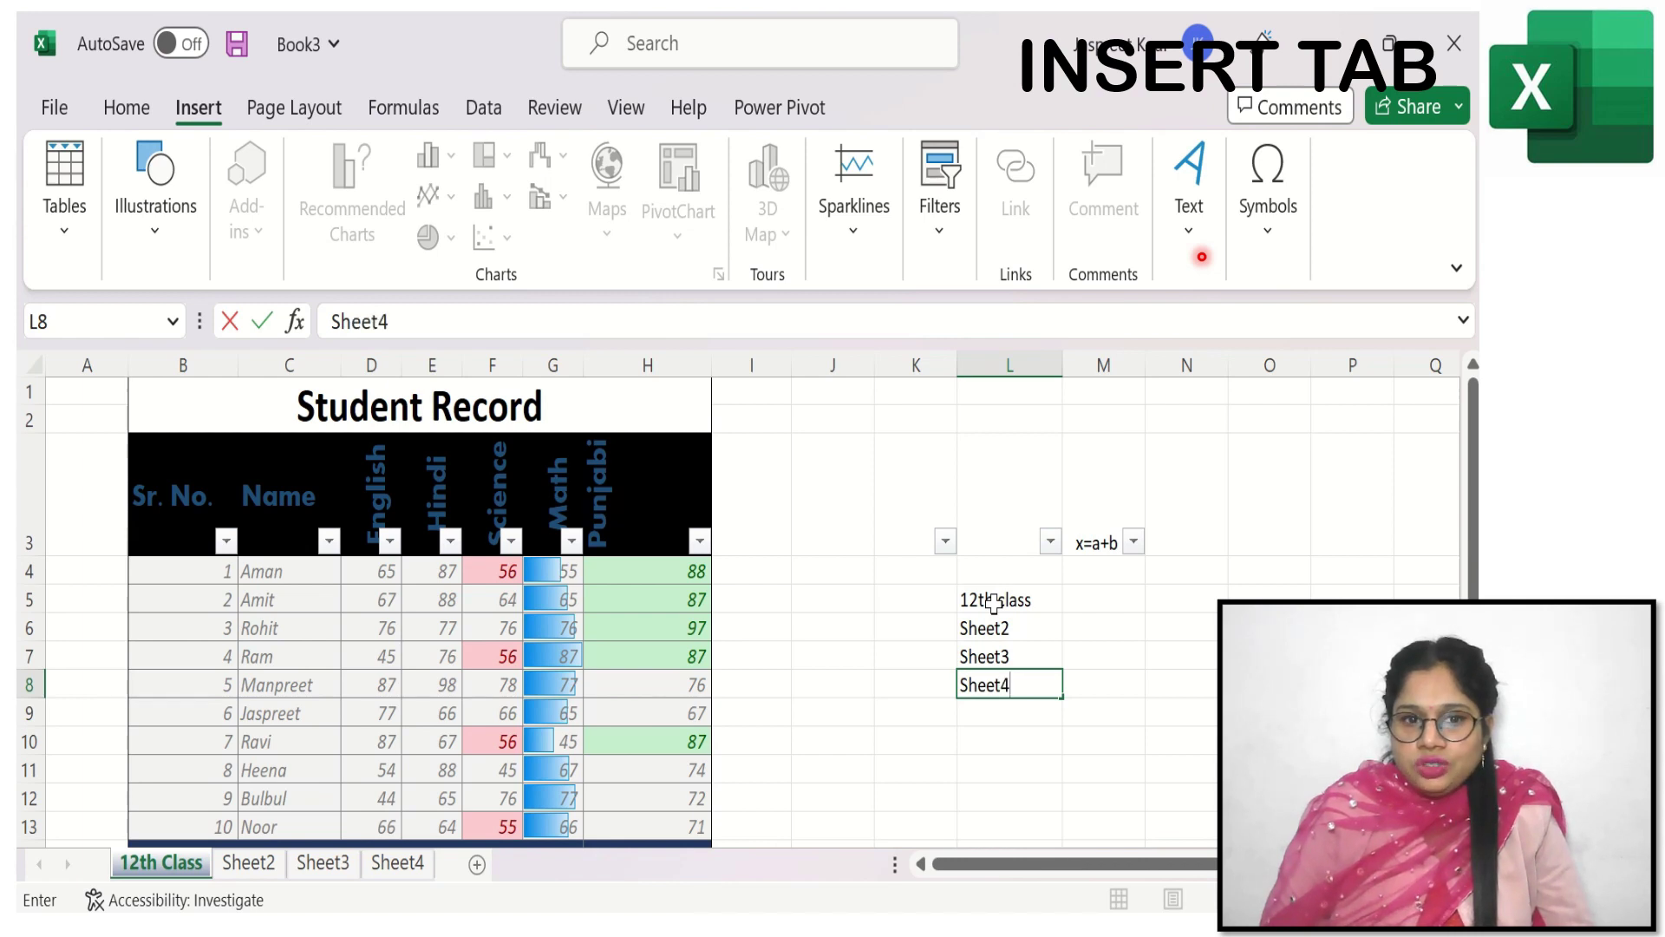
- Link the 12th class and Sheet2 cells to their matching sheets in this workbook
{"action": "left_click", "coordinate": [1151, 683]}
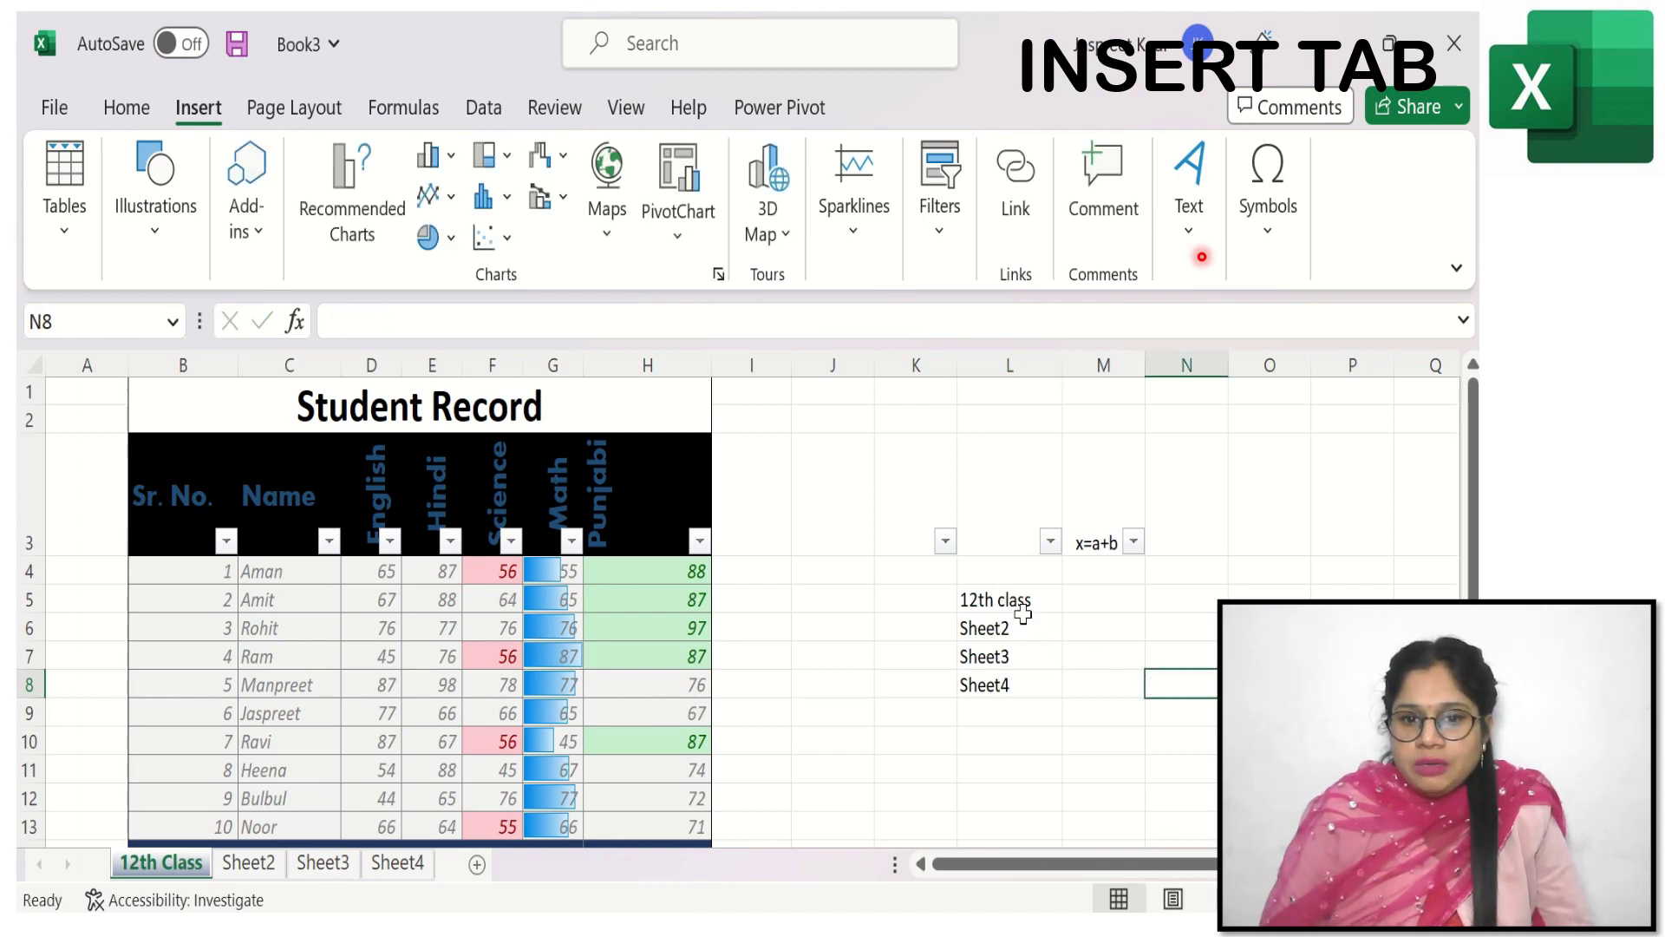
{"action": "left_click", "coordinate": [1004, 597]}
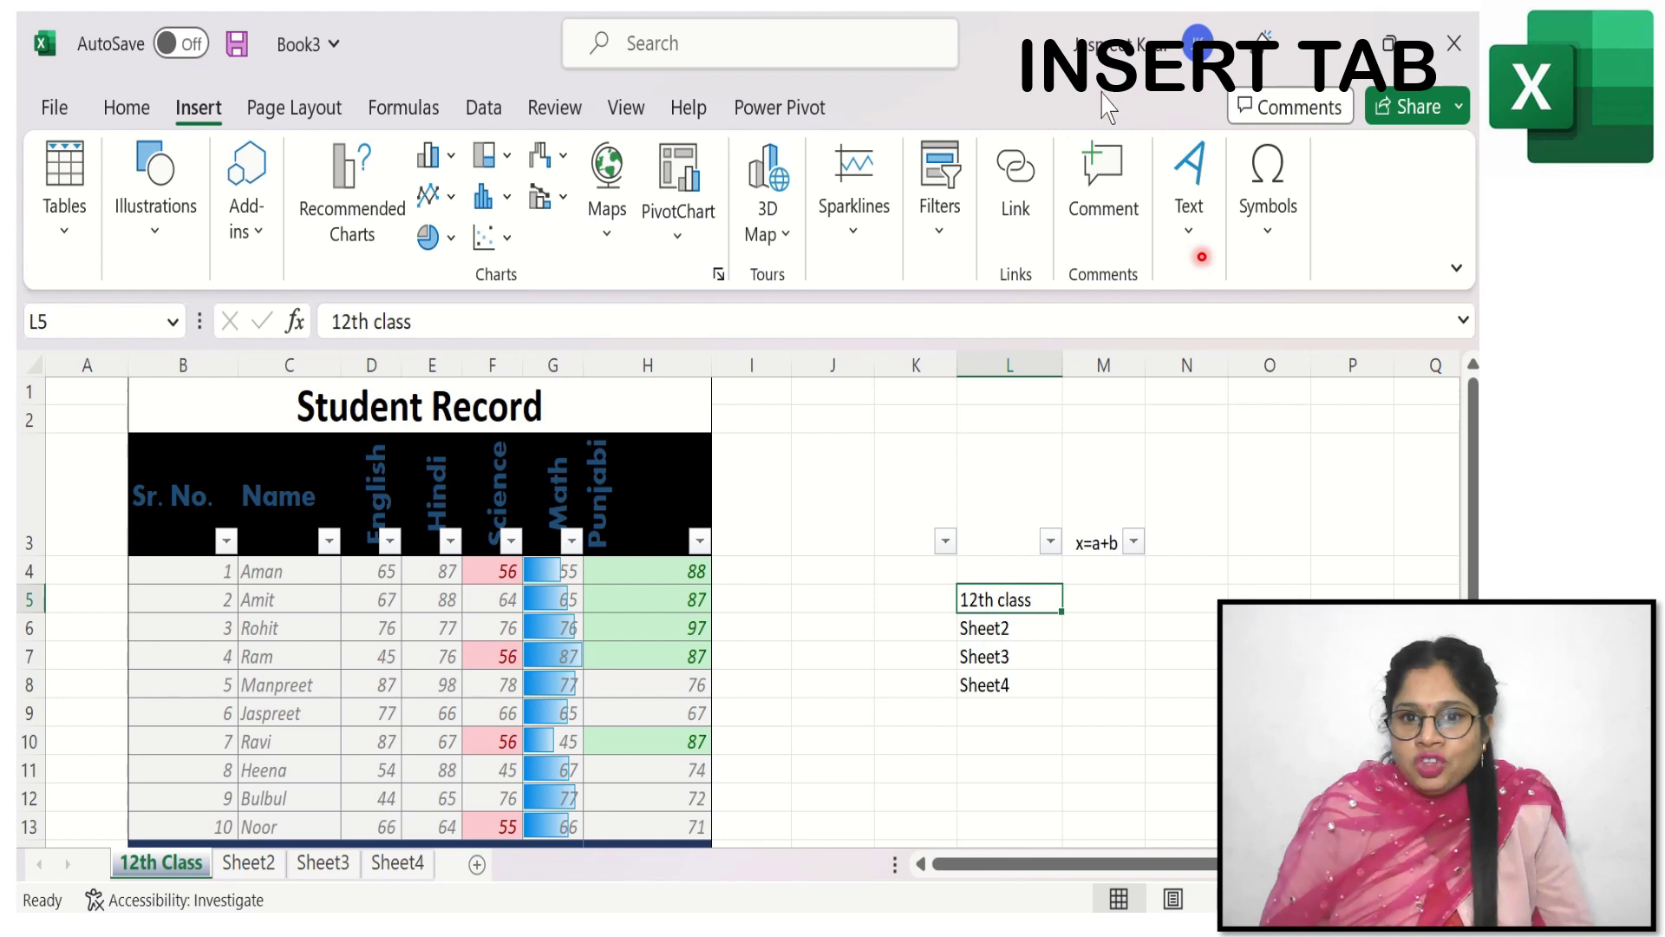
{"action": "left_click", "coordinate": [1015, 187]}
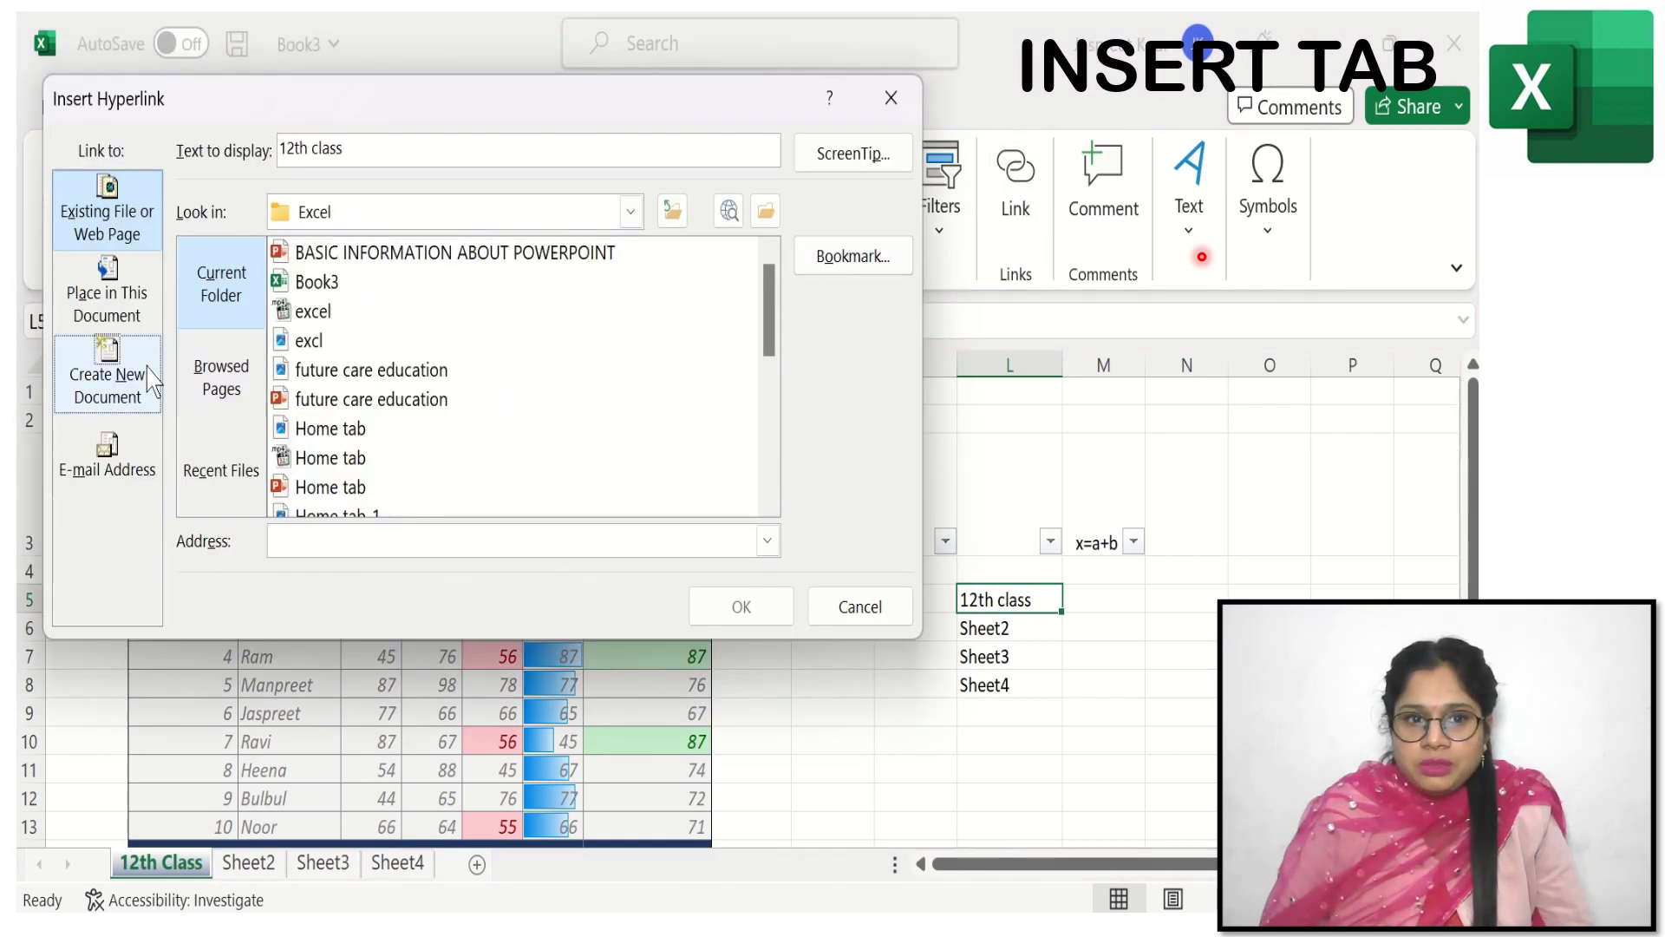
{"action": "left_click", "coordinate": [107, 295]}
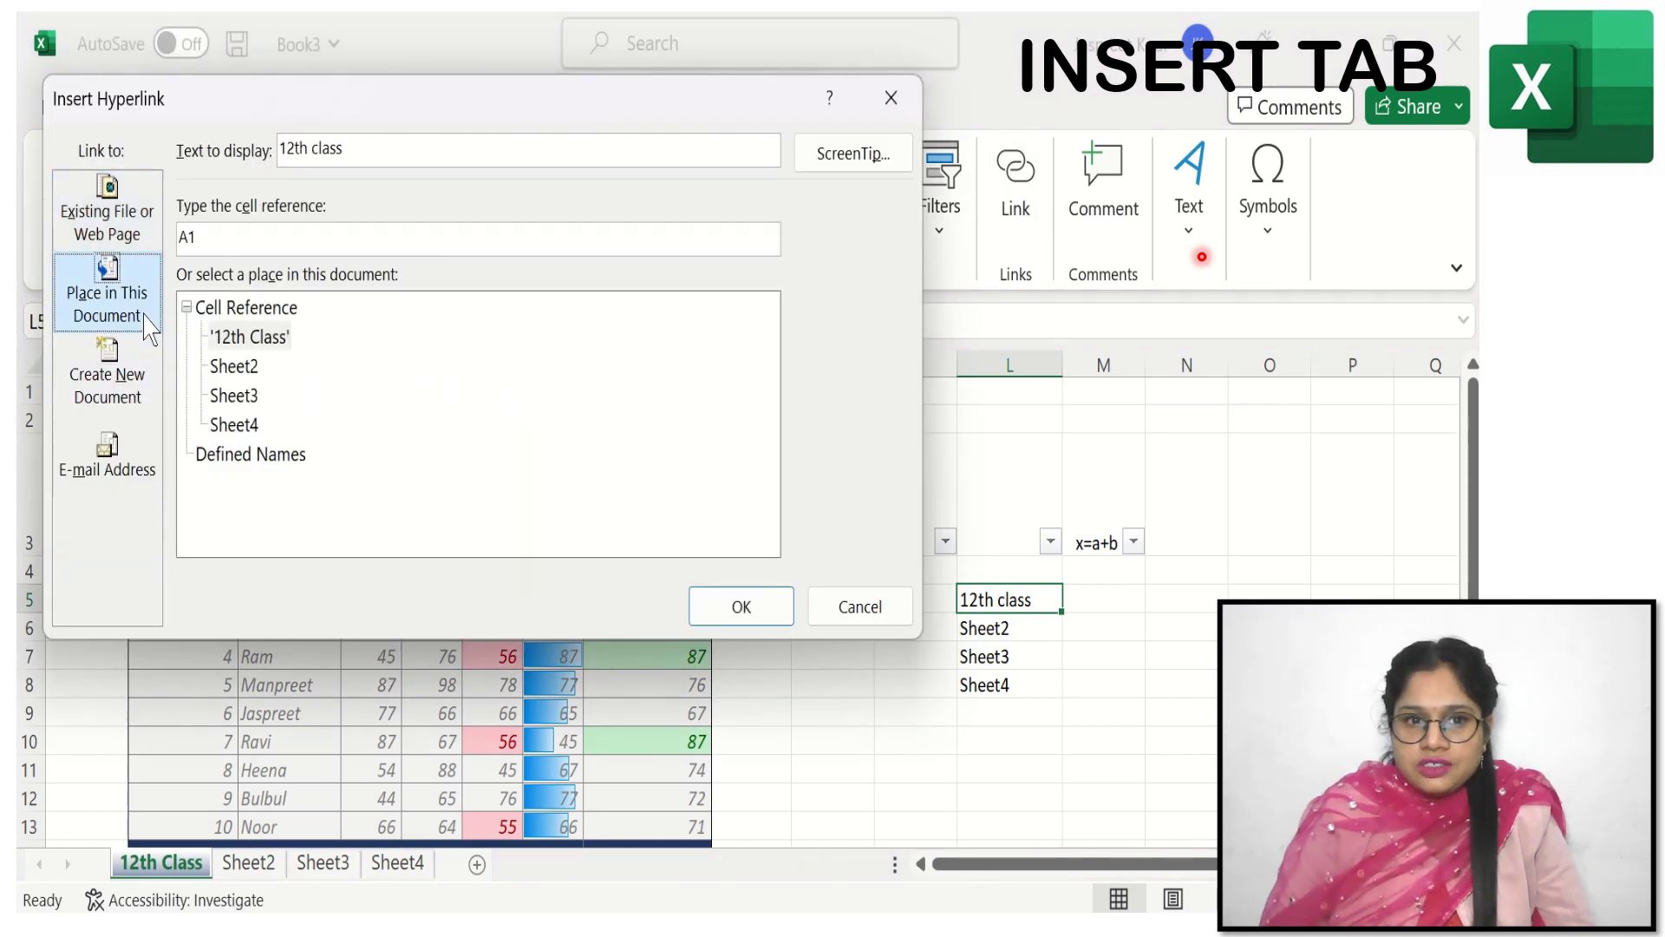
{"action": "left_click", "coordinate": [253, 343]}
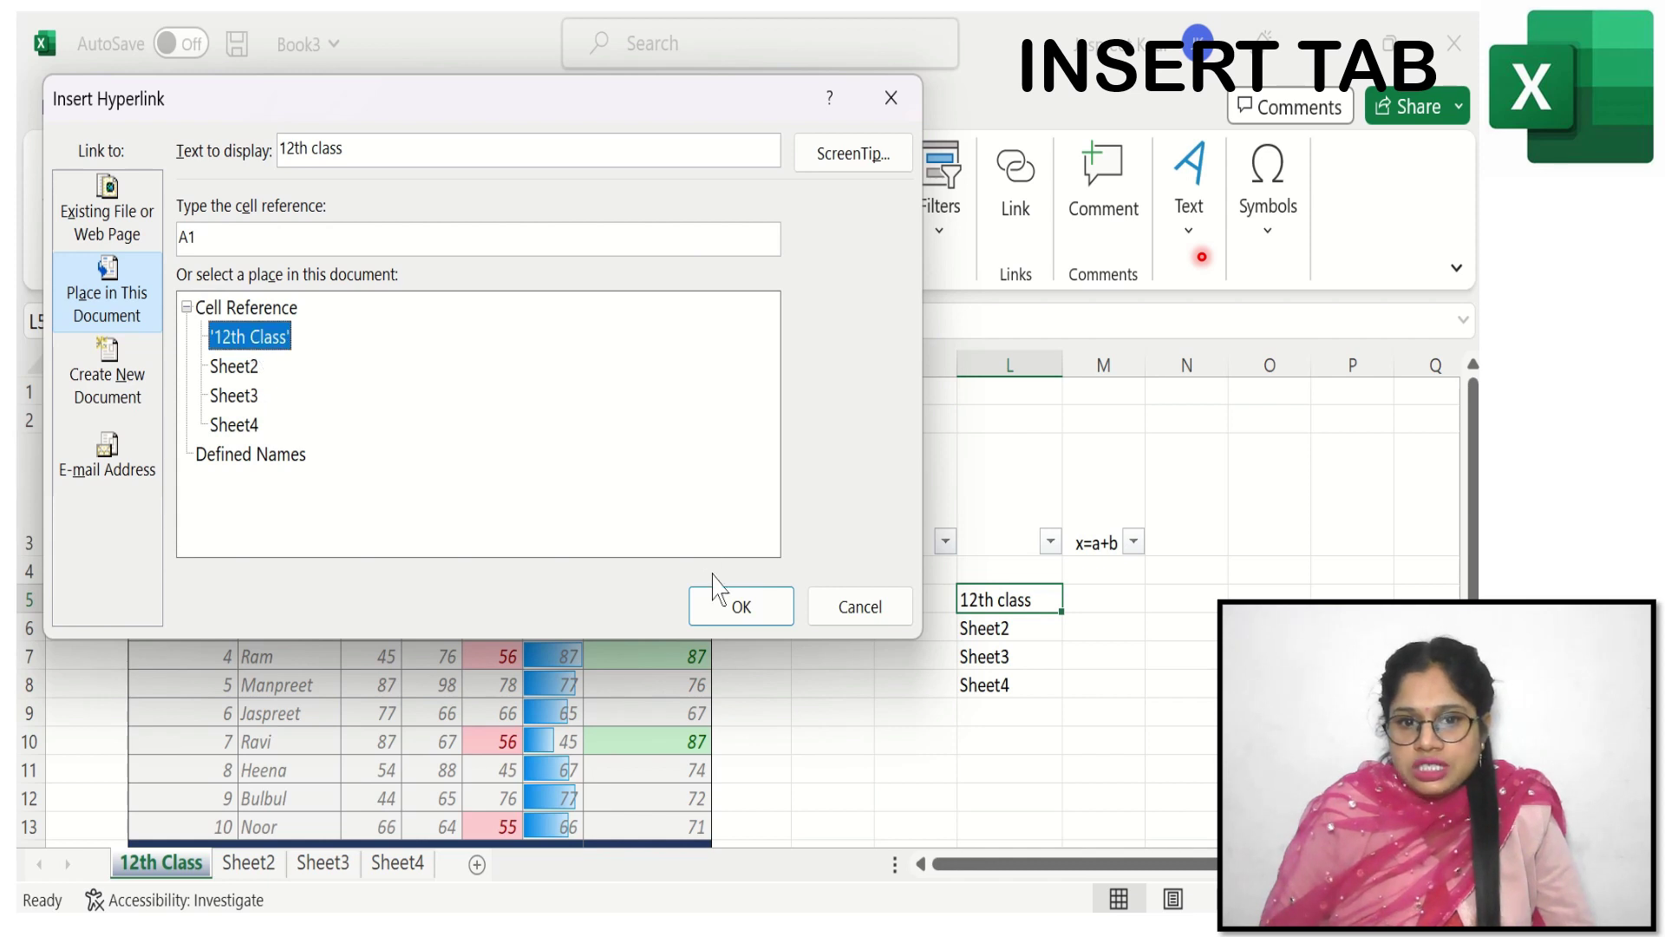
{"action": "left_click", "coordinate": [741, 605]}
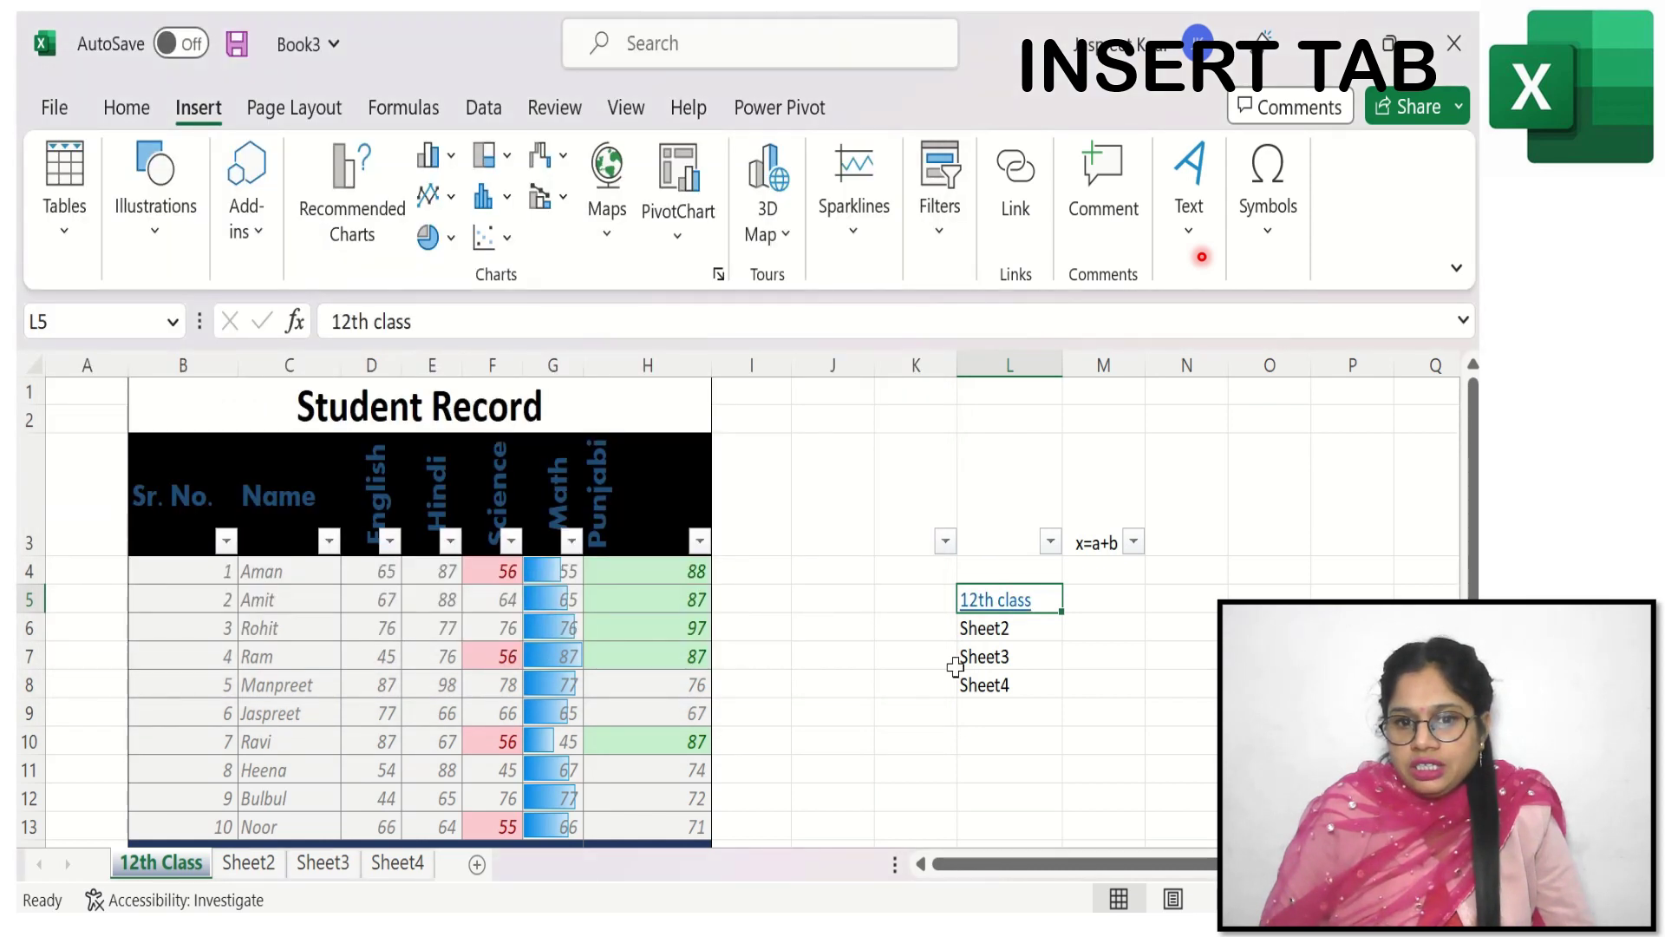
{"action": "left_click", "coordinate": [993, 630]}
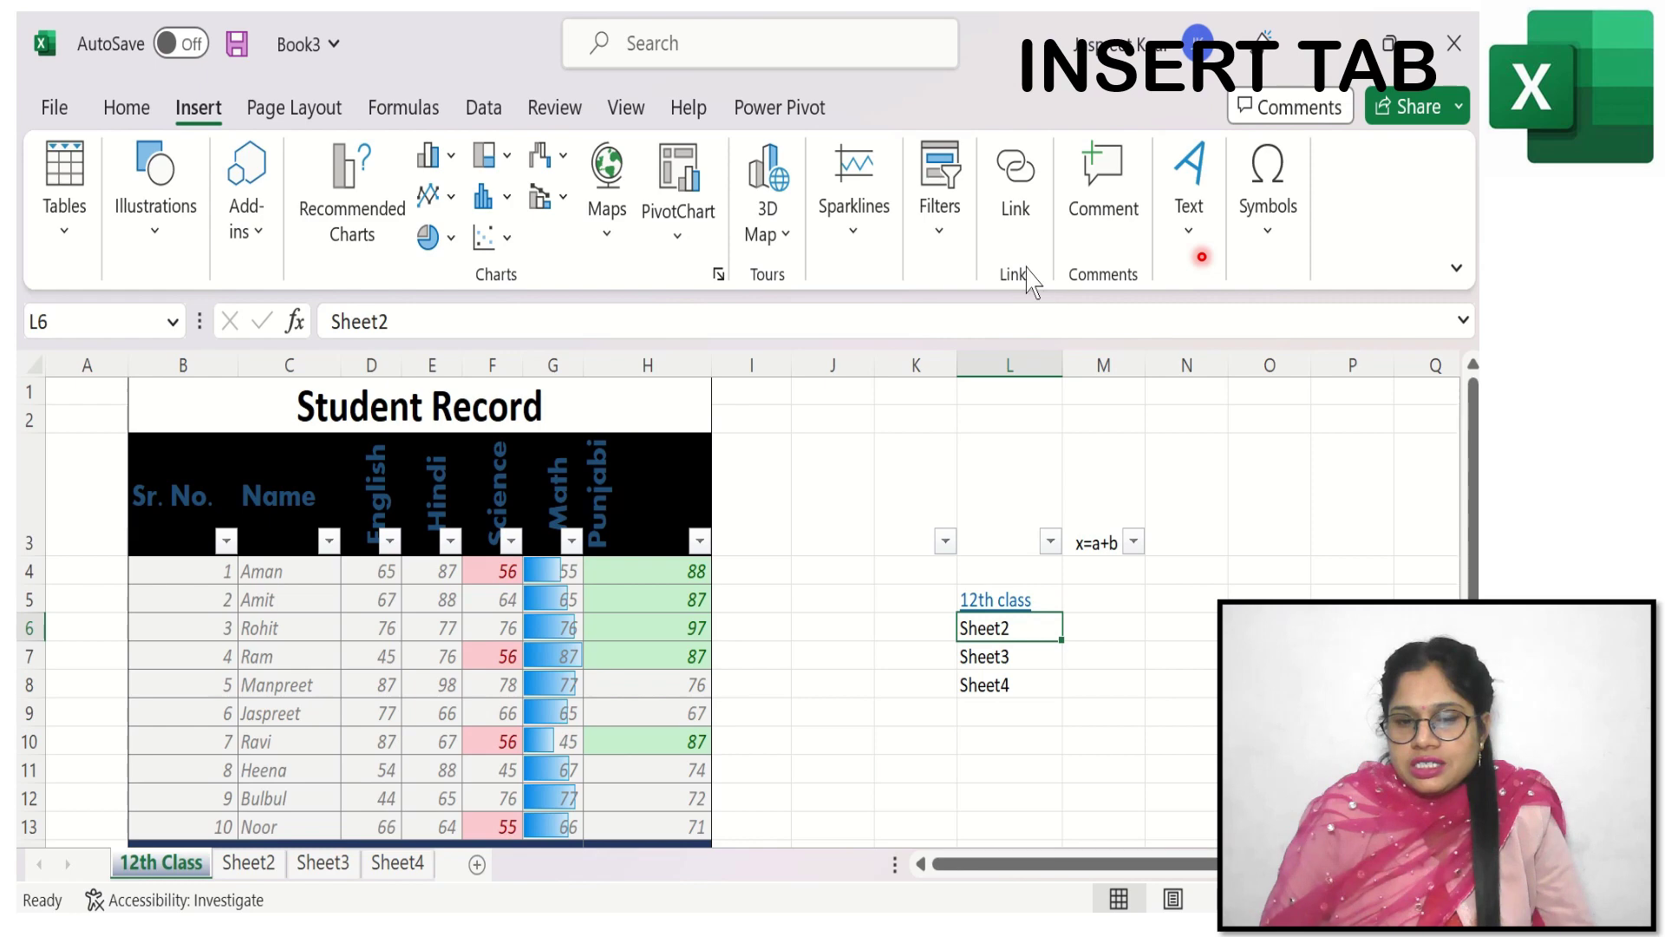
{"action": "left_click", "coordinate": [1028, 239]}
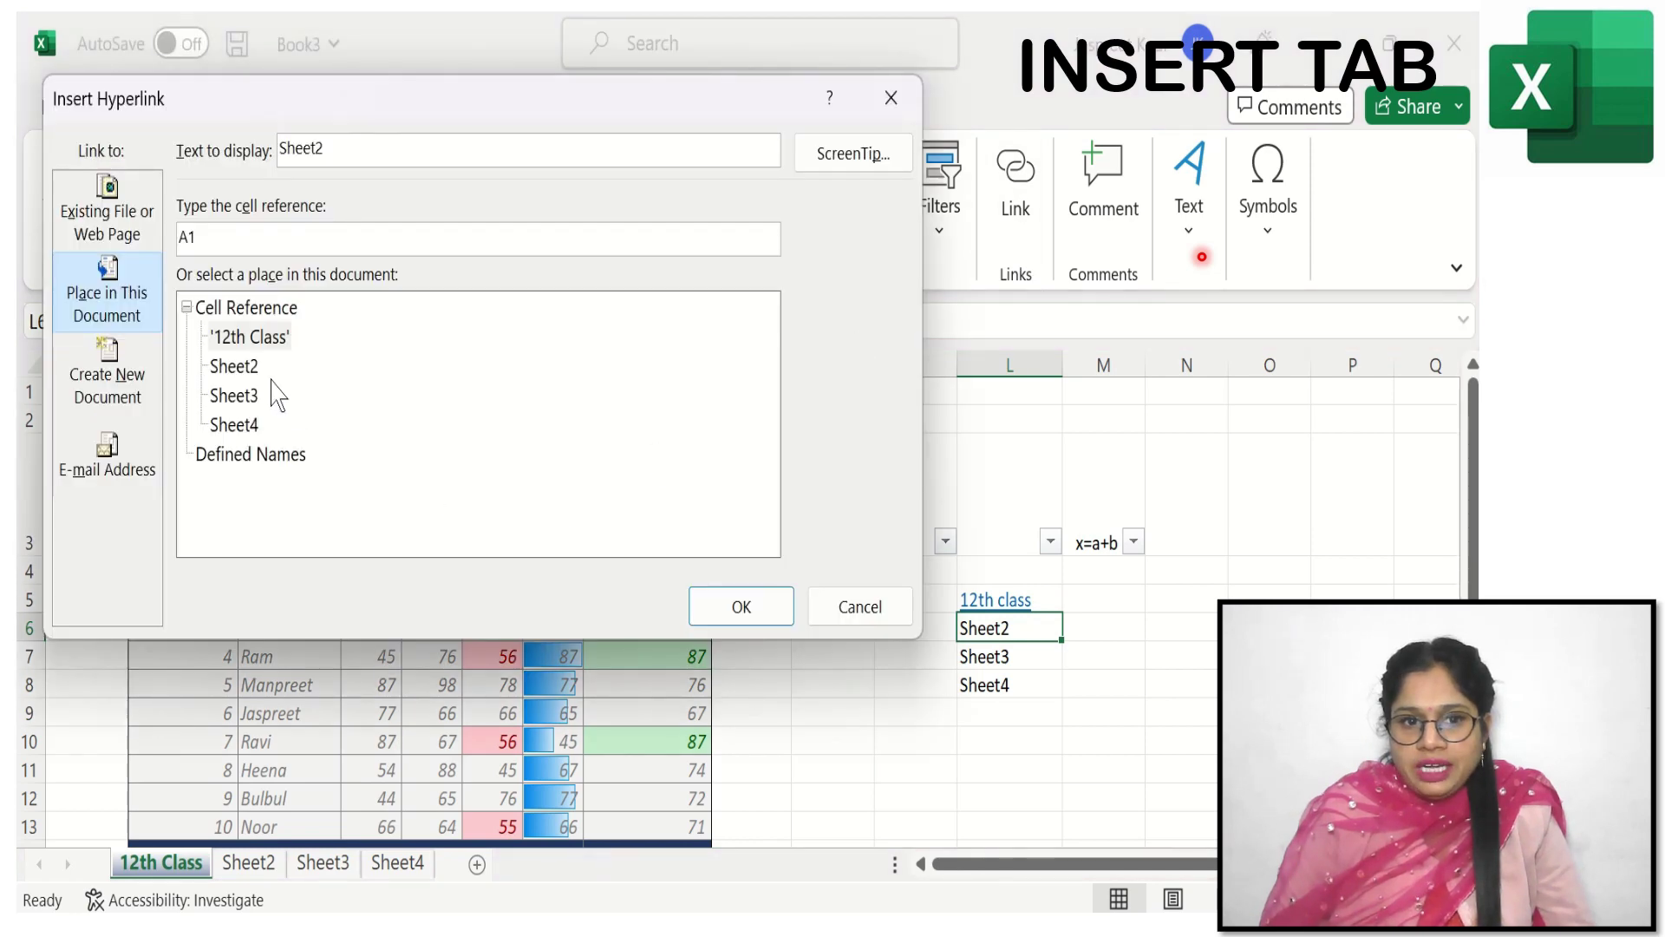
{"action": "left_click", "coordinate": [247, 371]}
{"action": "left_click", "coordinate": [767, 615]}
- Link the Sheet3 and Sheet4 cells to their matching sheets in this workbook
{"action": "left_click", "coordinate": [997, 657]}
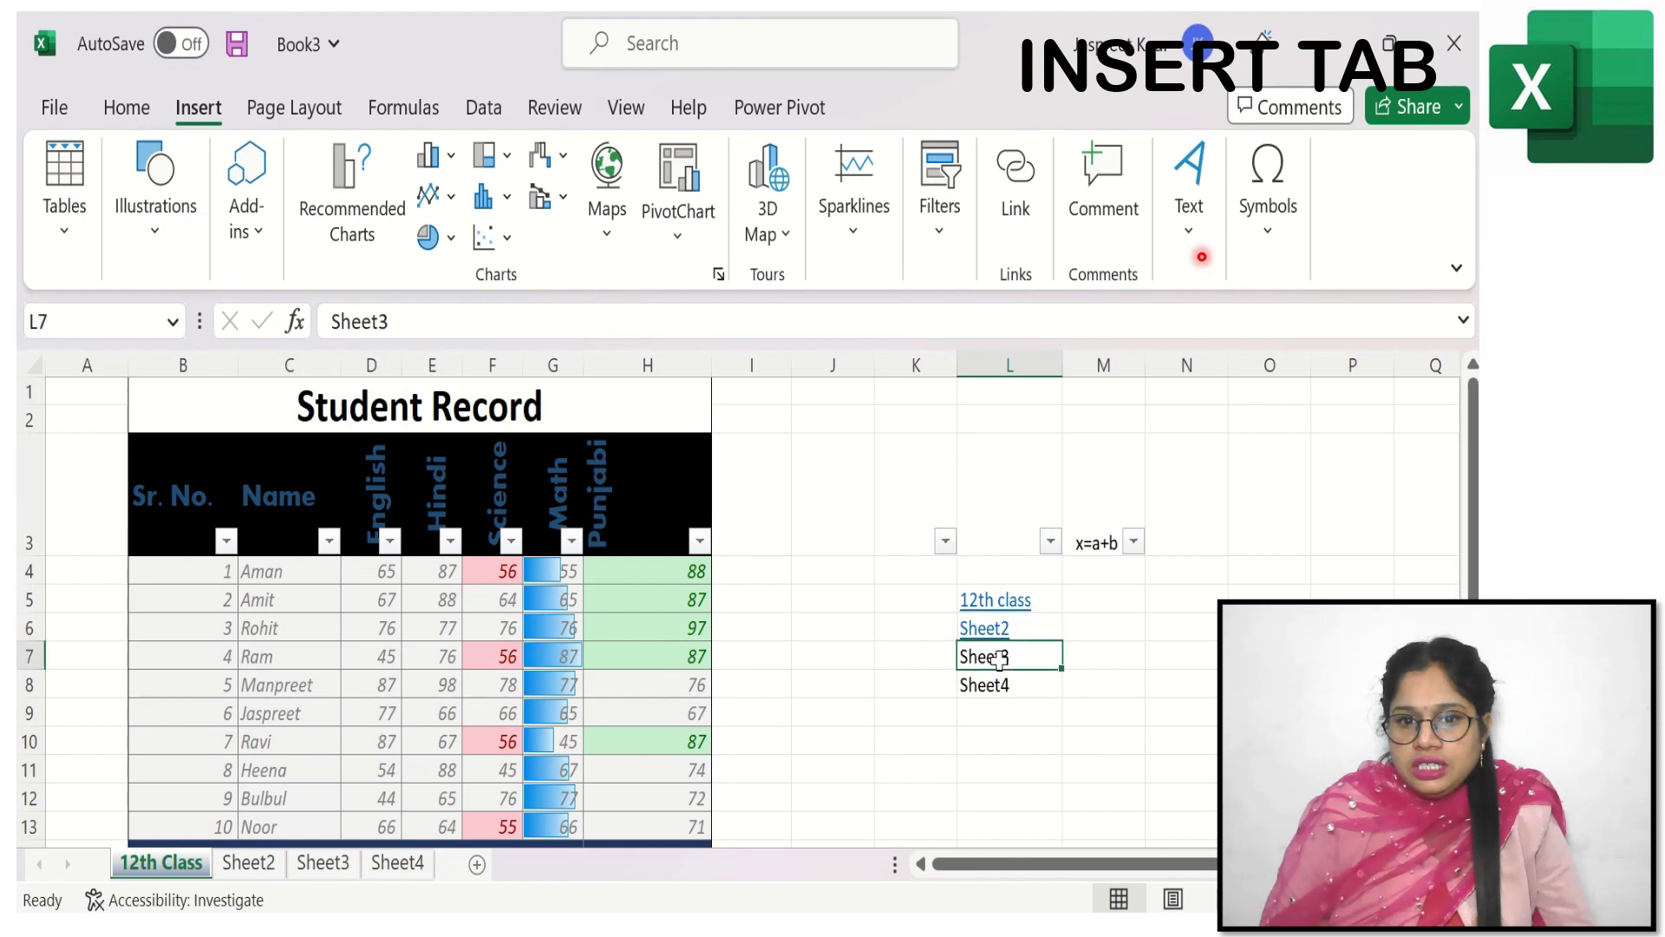
{"action": "left_click", "coordinate": [1019, 233]}
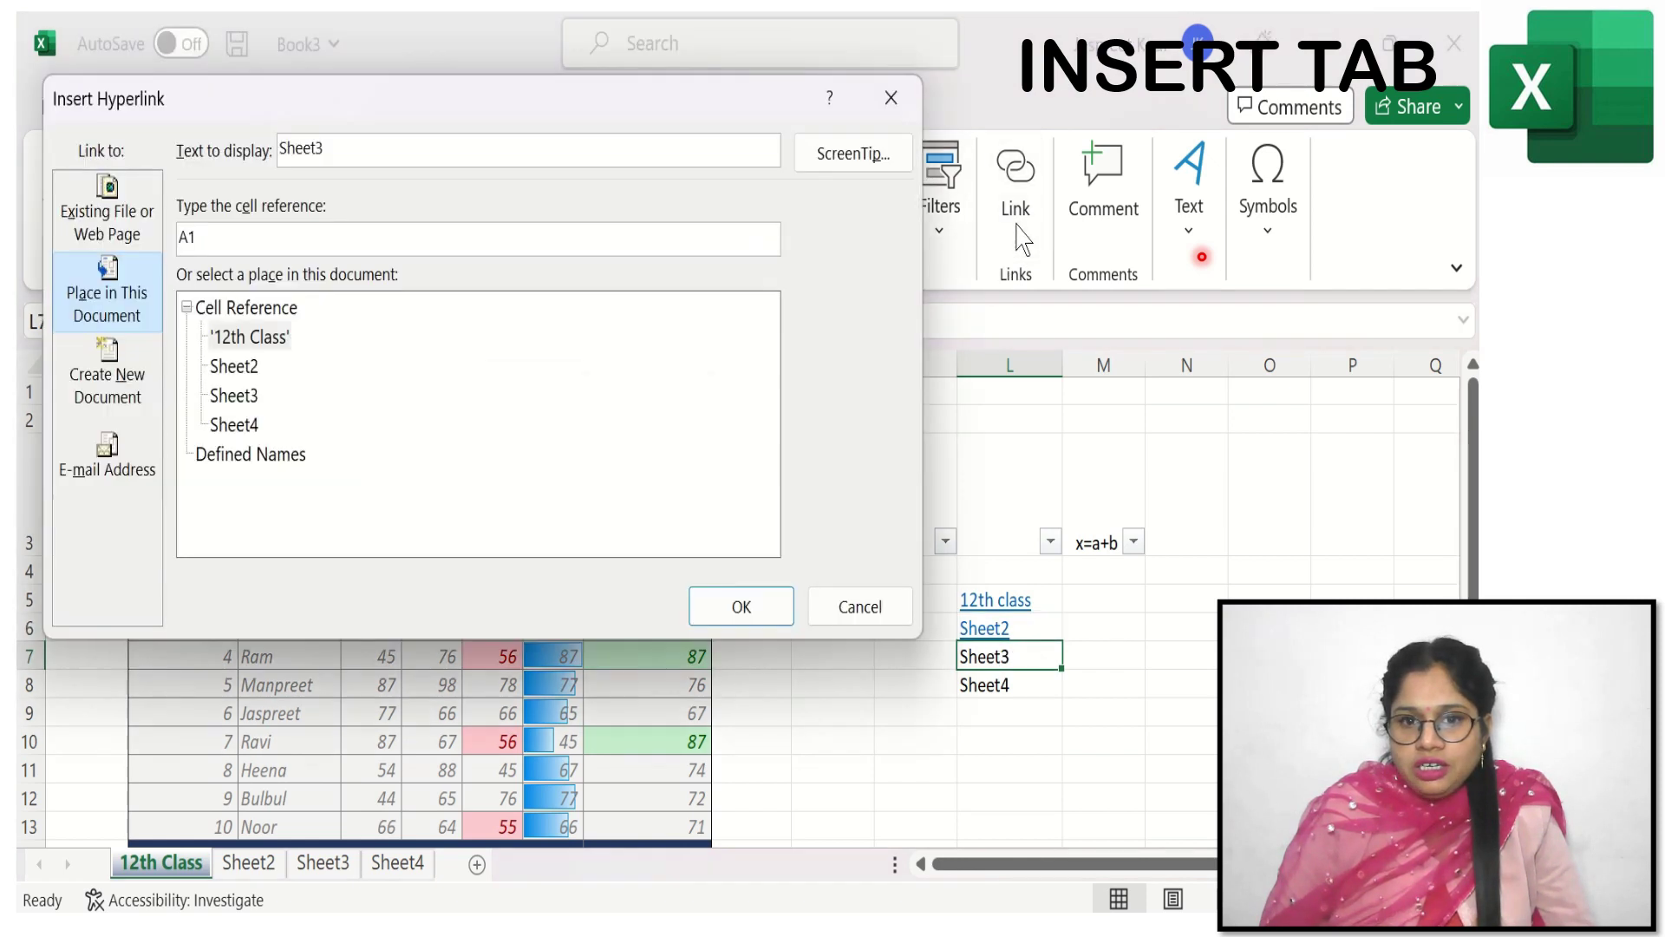
{"action": "left_click", "coordinate": [253, 399]}
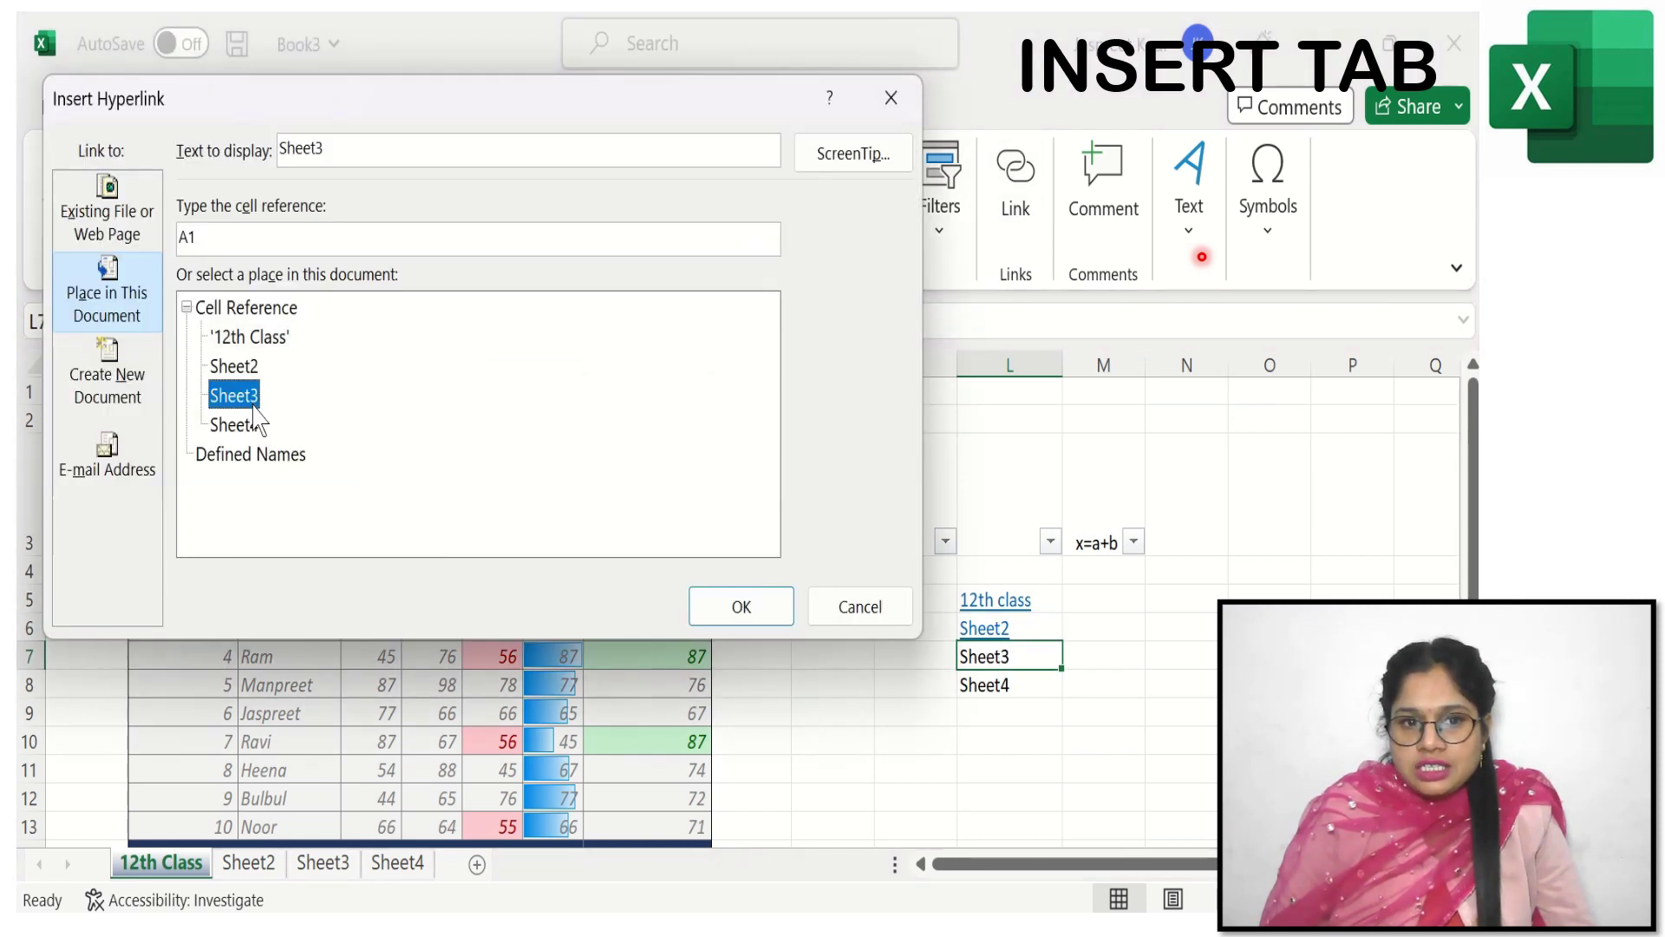
{"action": "left_click", "coordinate": [737, 605]}
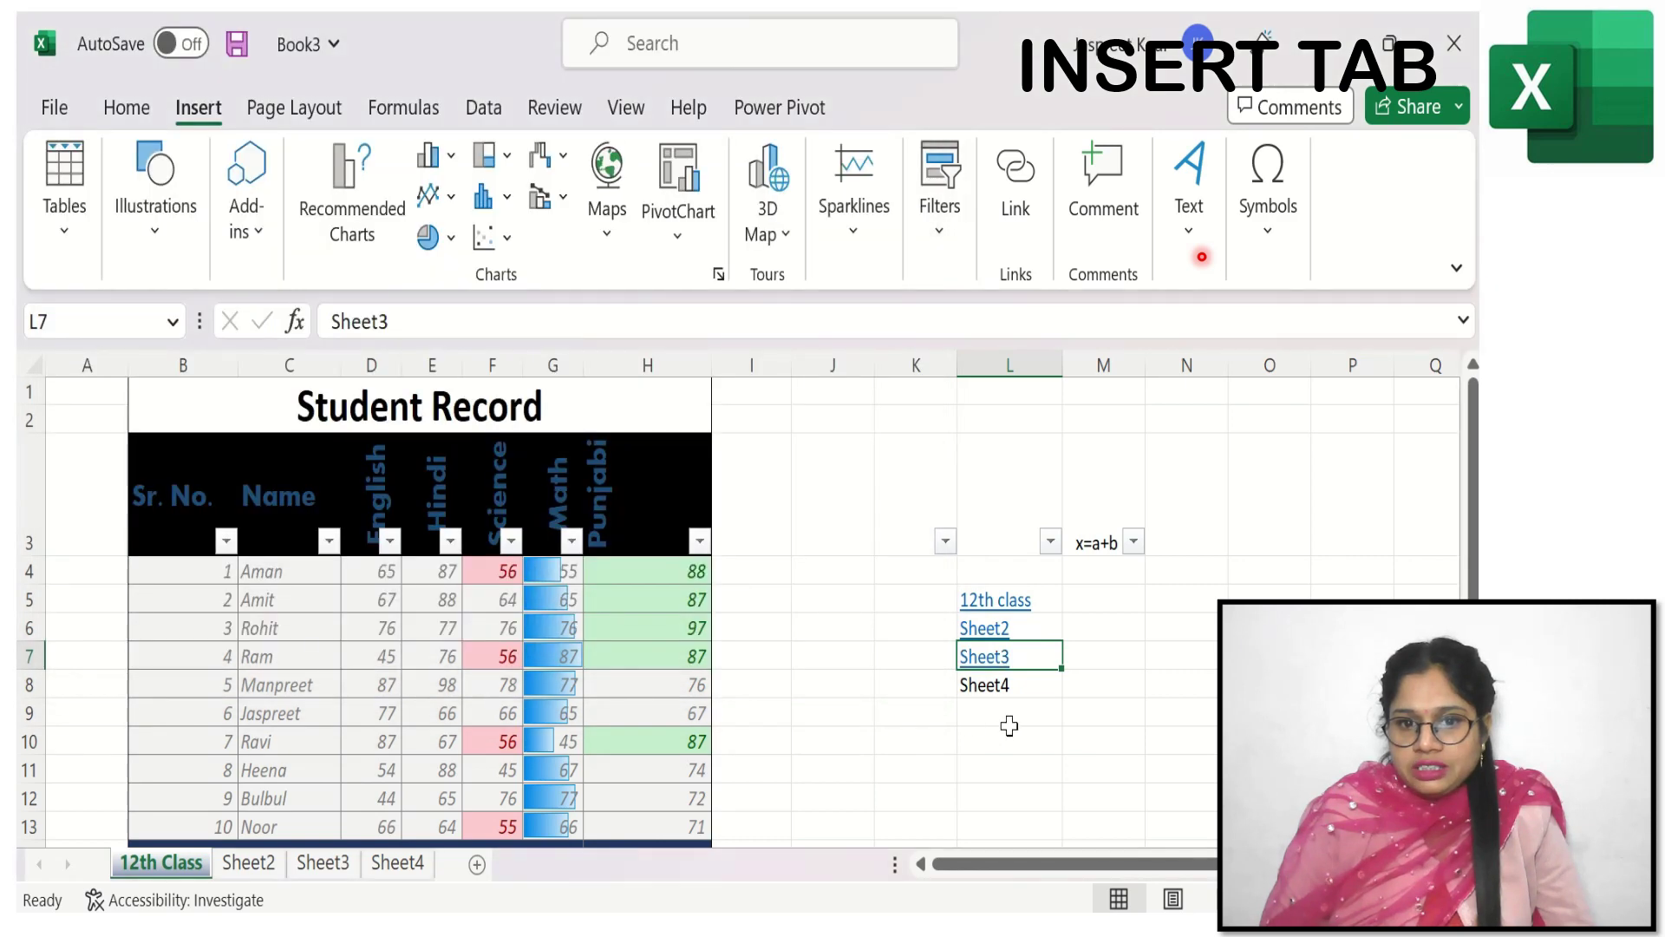
{"action": "left_click", "coordinate": [1003, 686]}
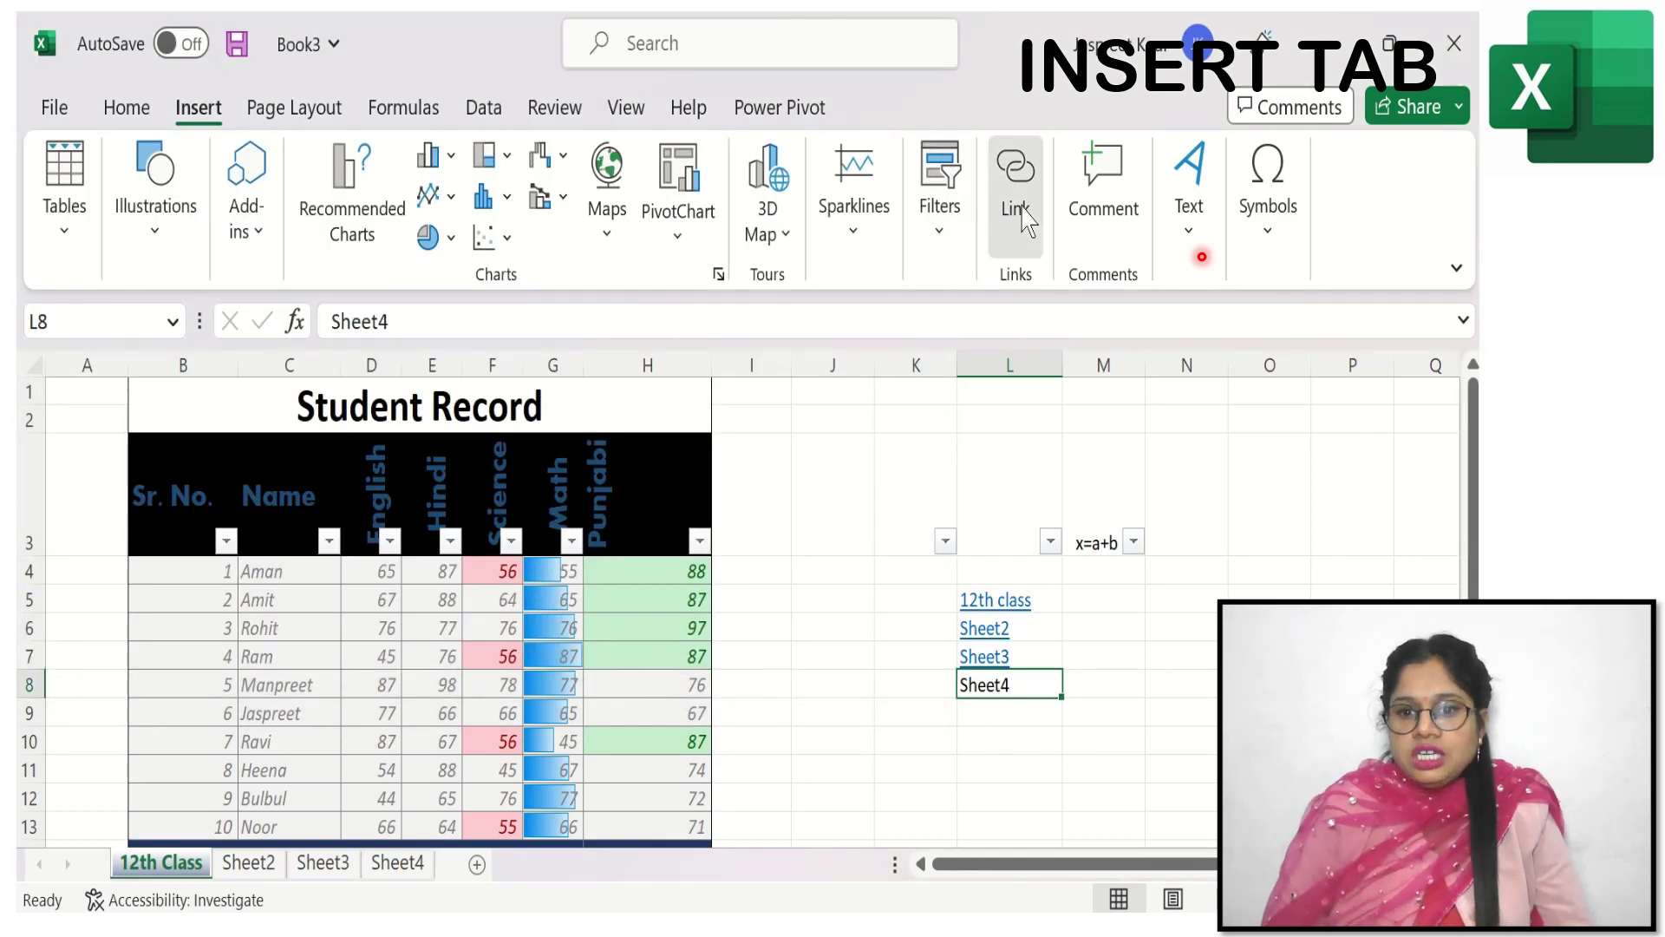
{"action": "left_click", "coordinate": [1017, 208]}
{"action": "left_click", "coordinate": [234, 425]}
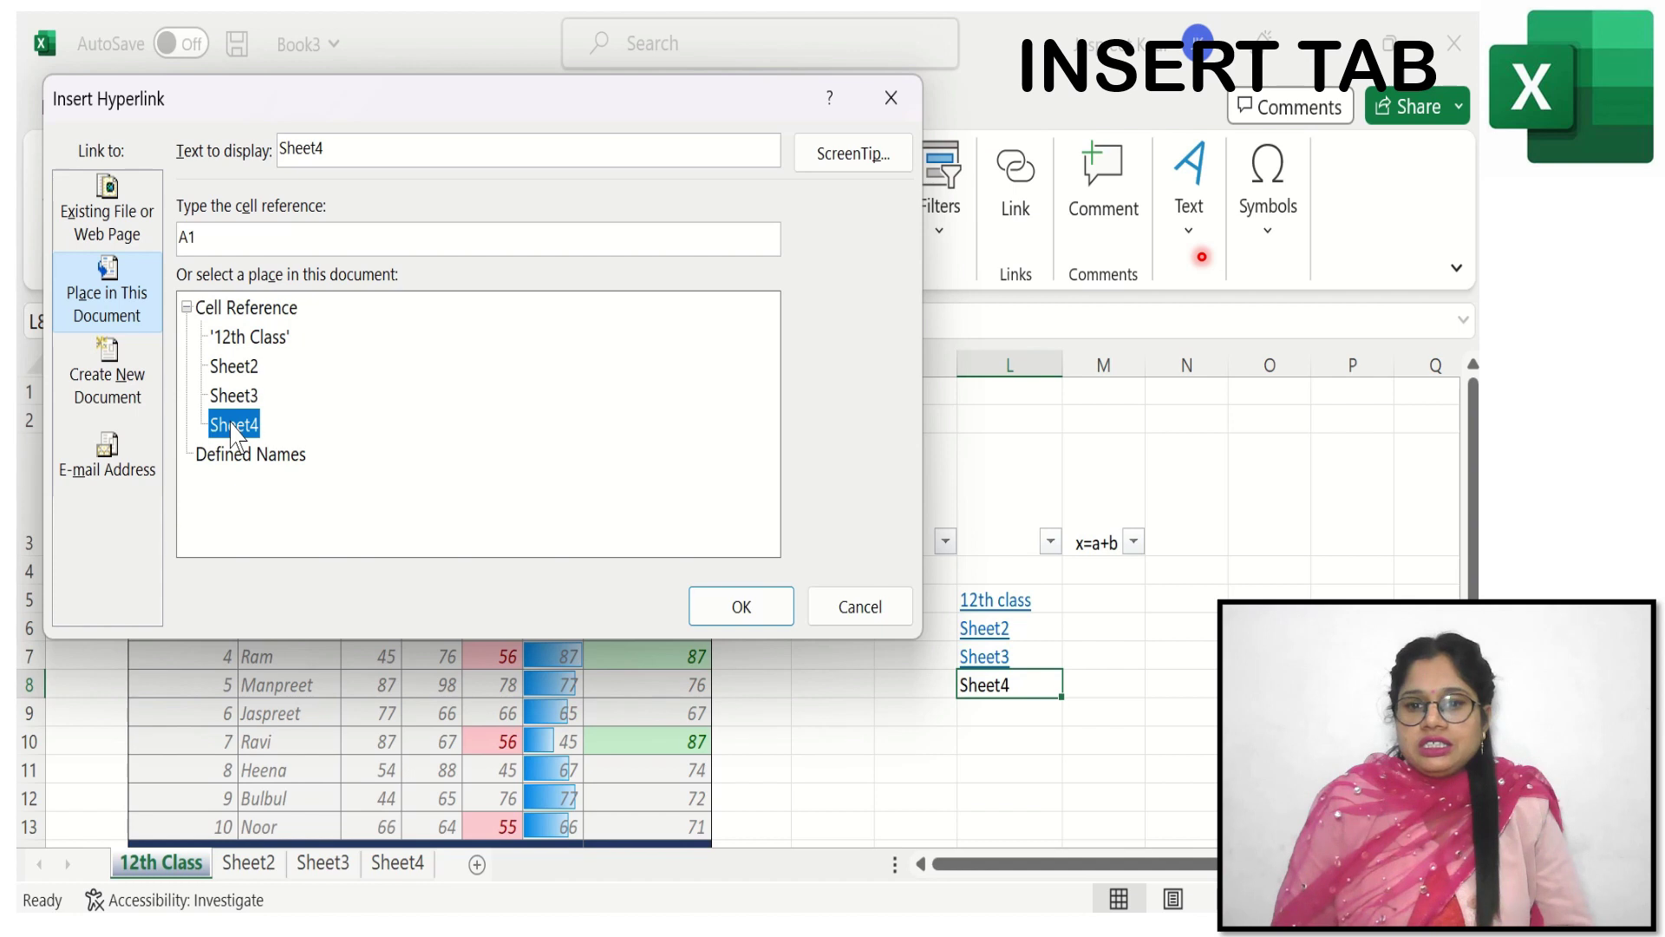
{"action": "left_click", "coordinate": [744, 607]}
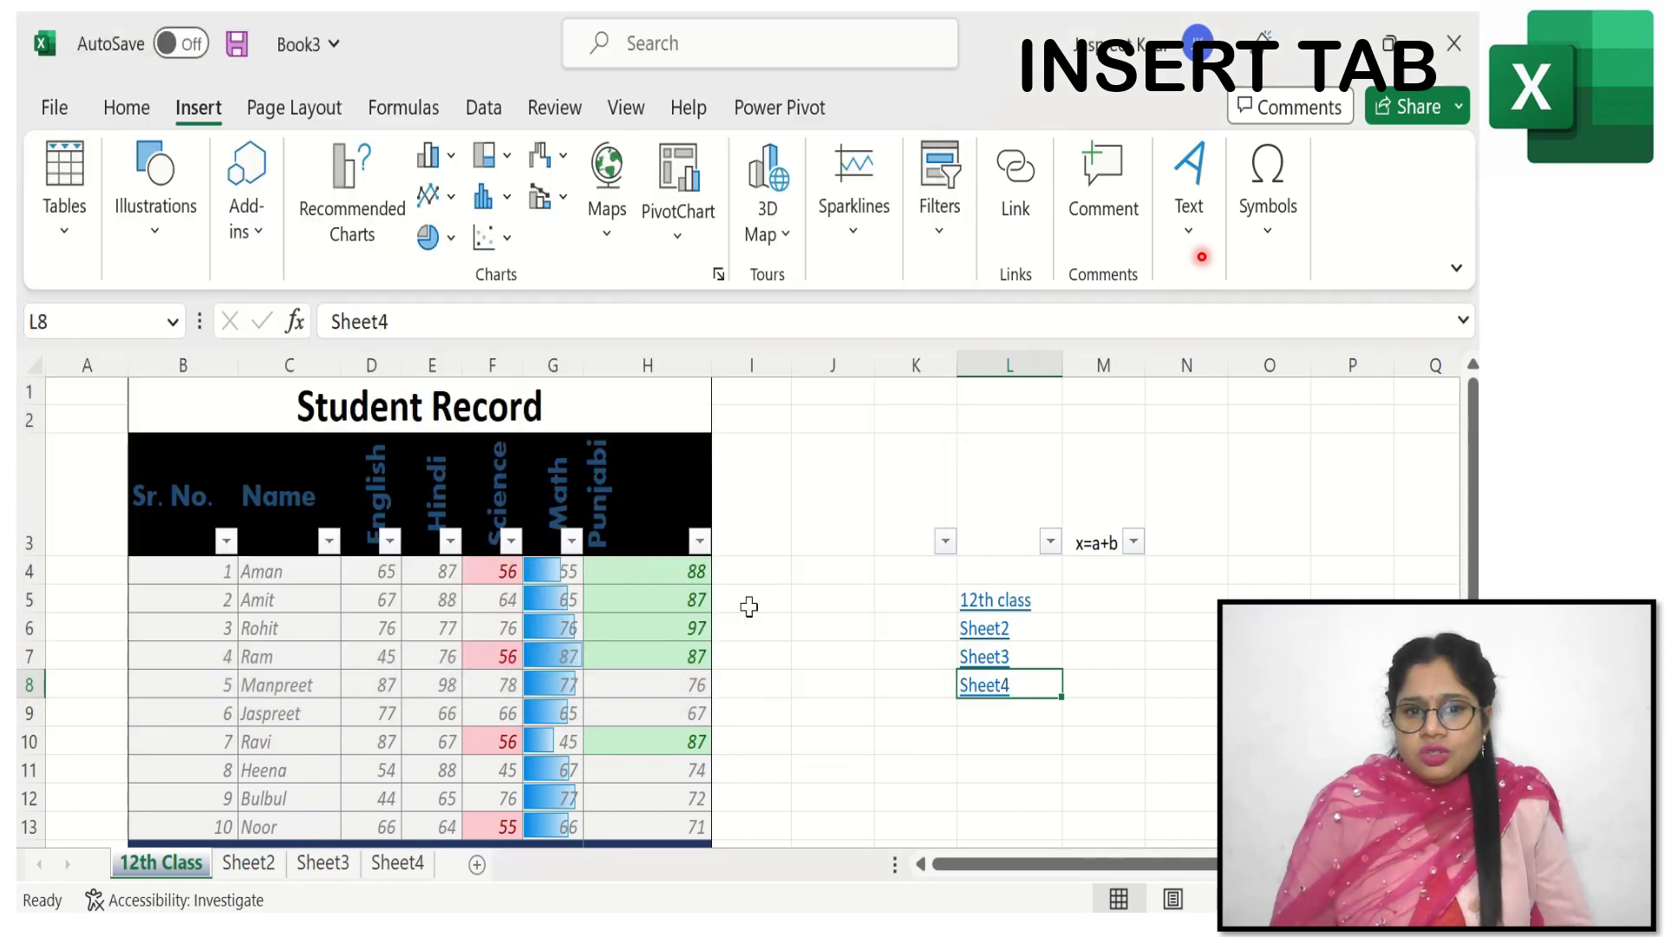
{"action": "left_click", "coordinate": [1210, 682]}
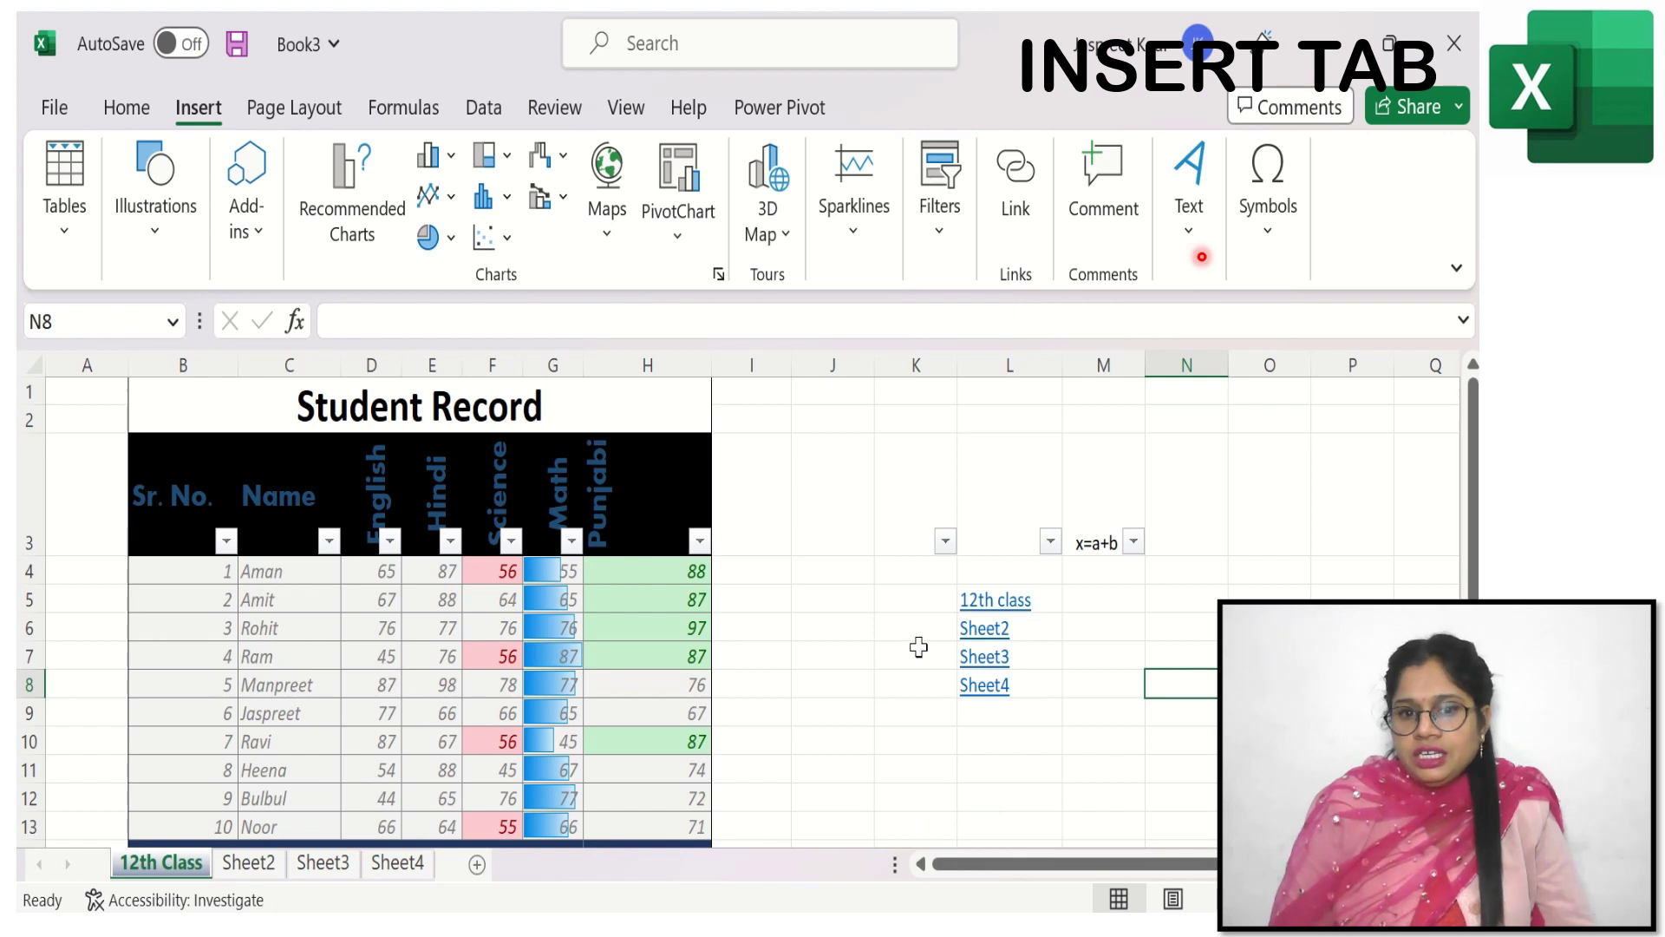
{"action": "left_click", "coordinate": [984, 659]}
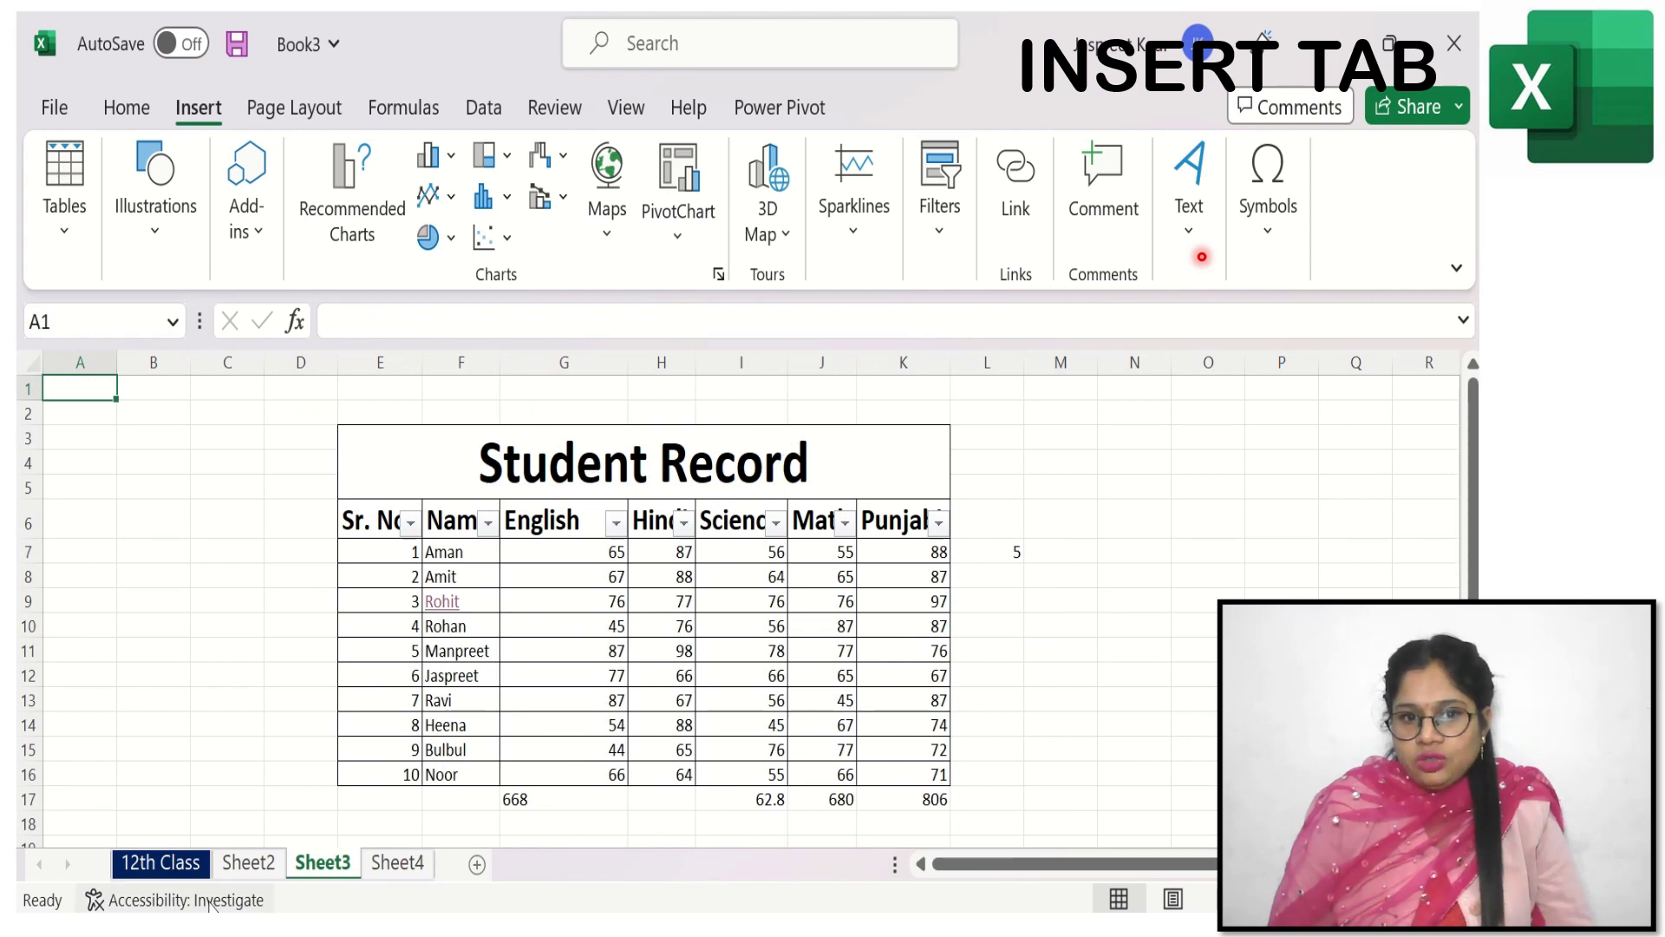
{"action": "left_click", "coordinate": [169, 862]}
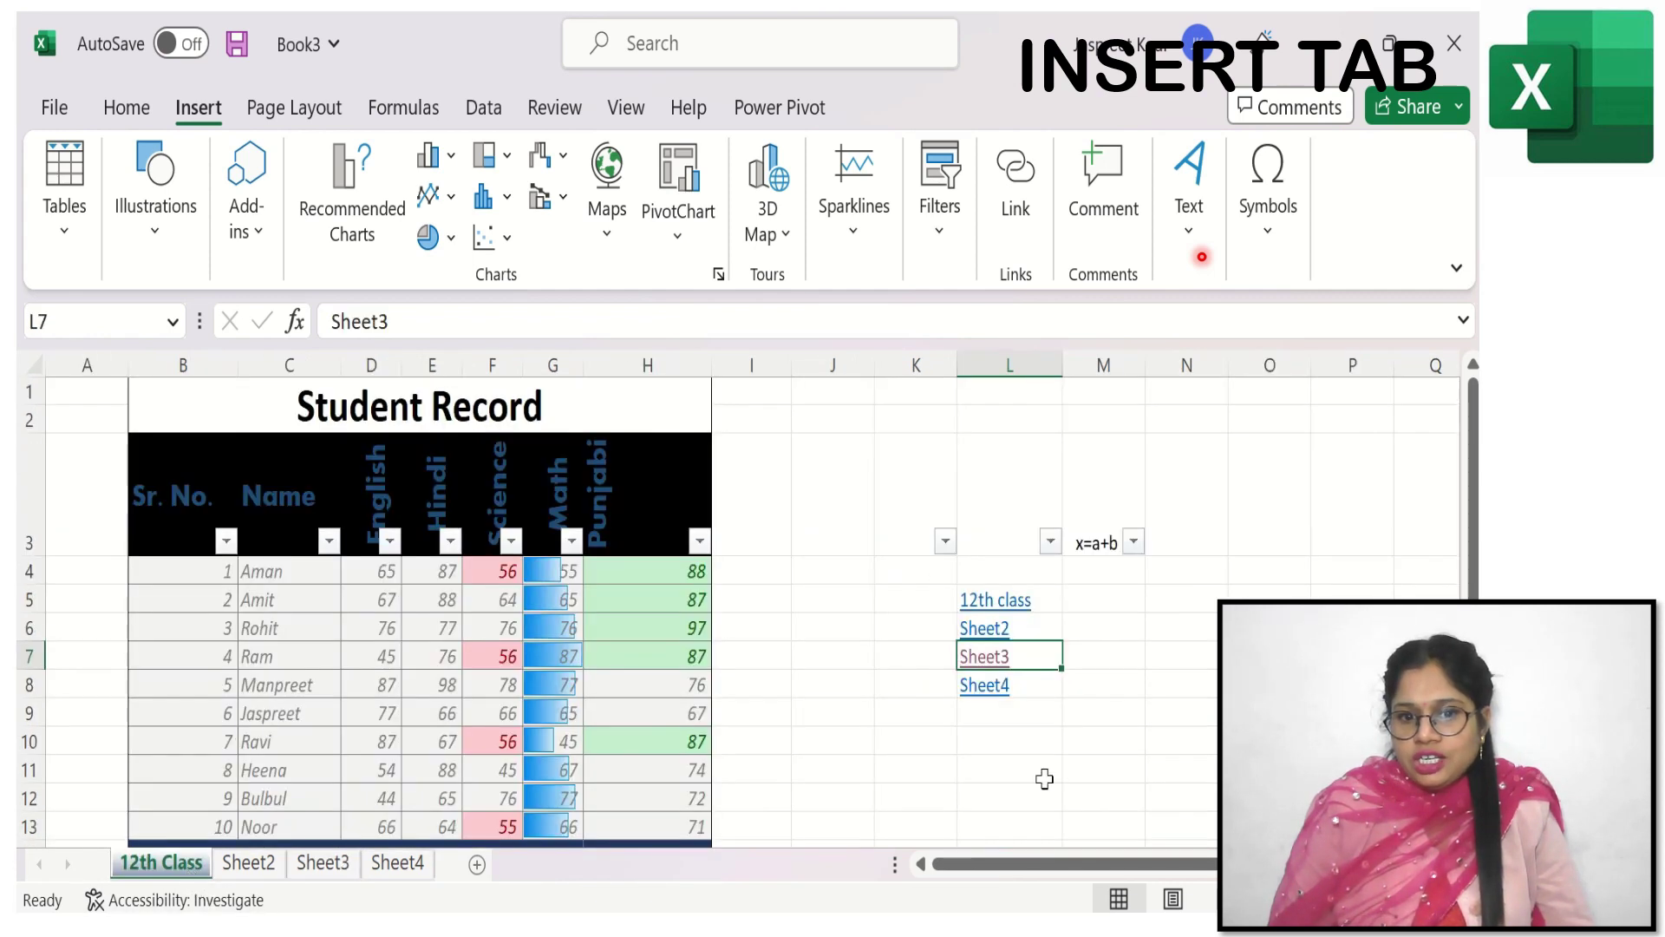
{"action": "left_click", "coordinate": [989, 686]}
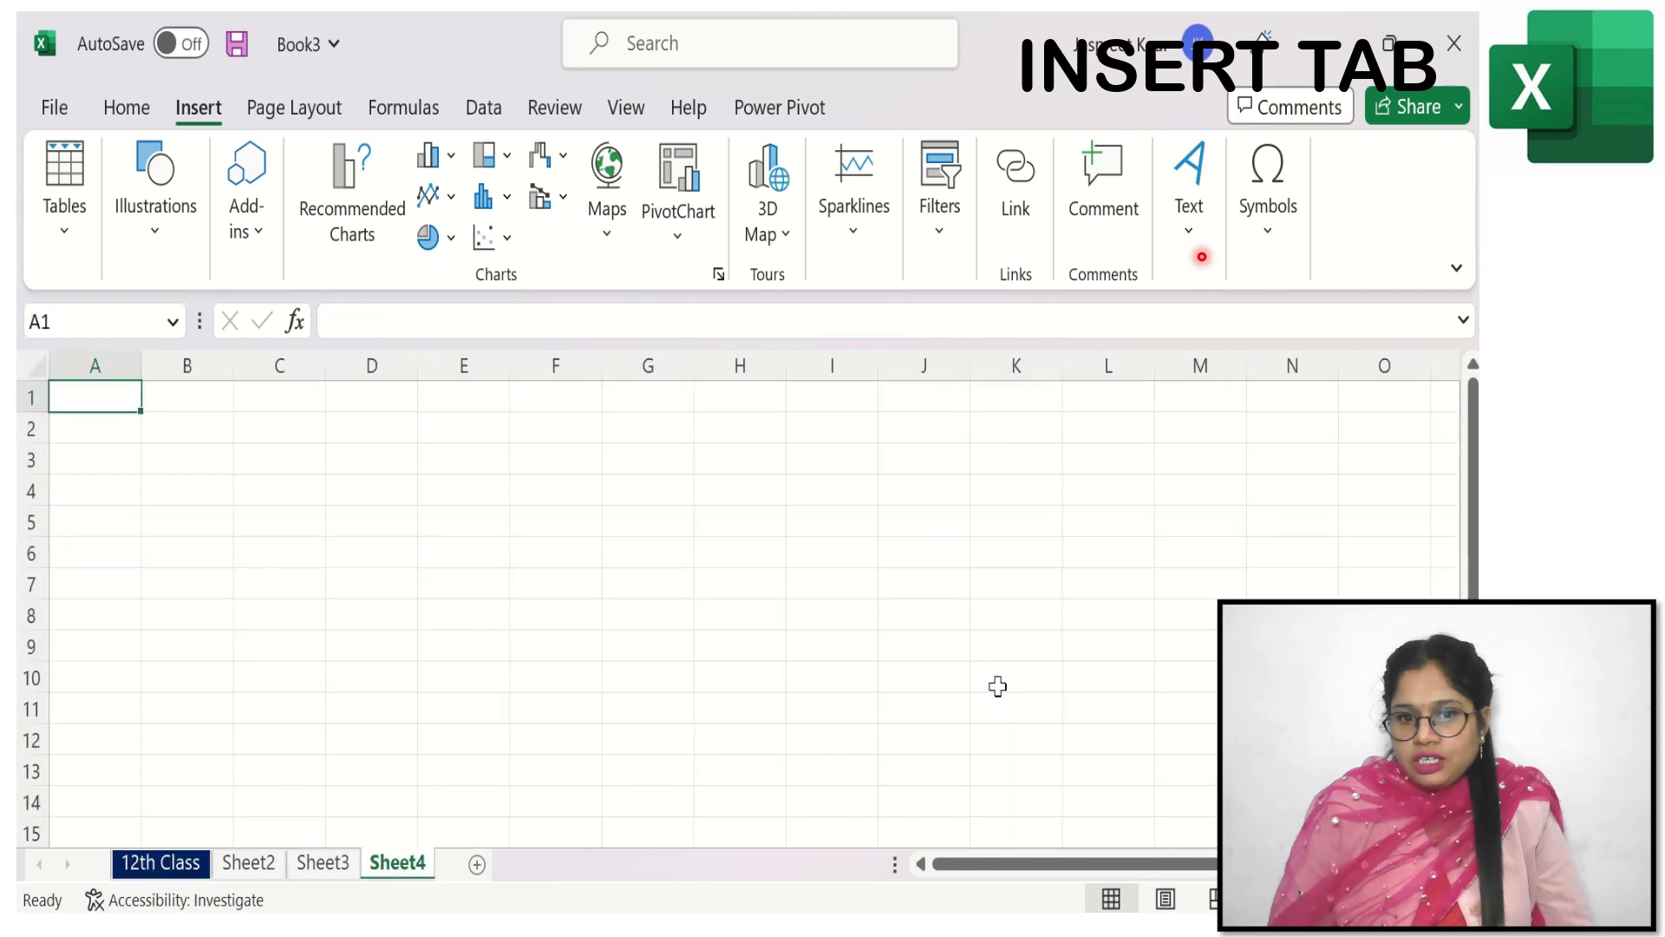
{"action": "left_click", "coordinate": [163, 862]}
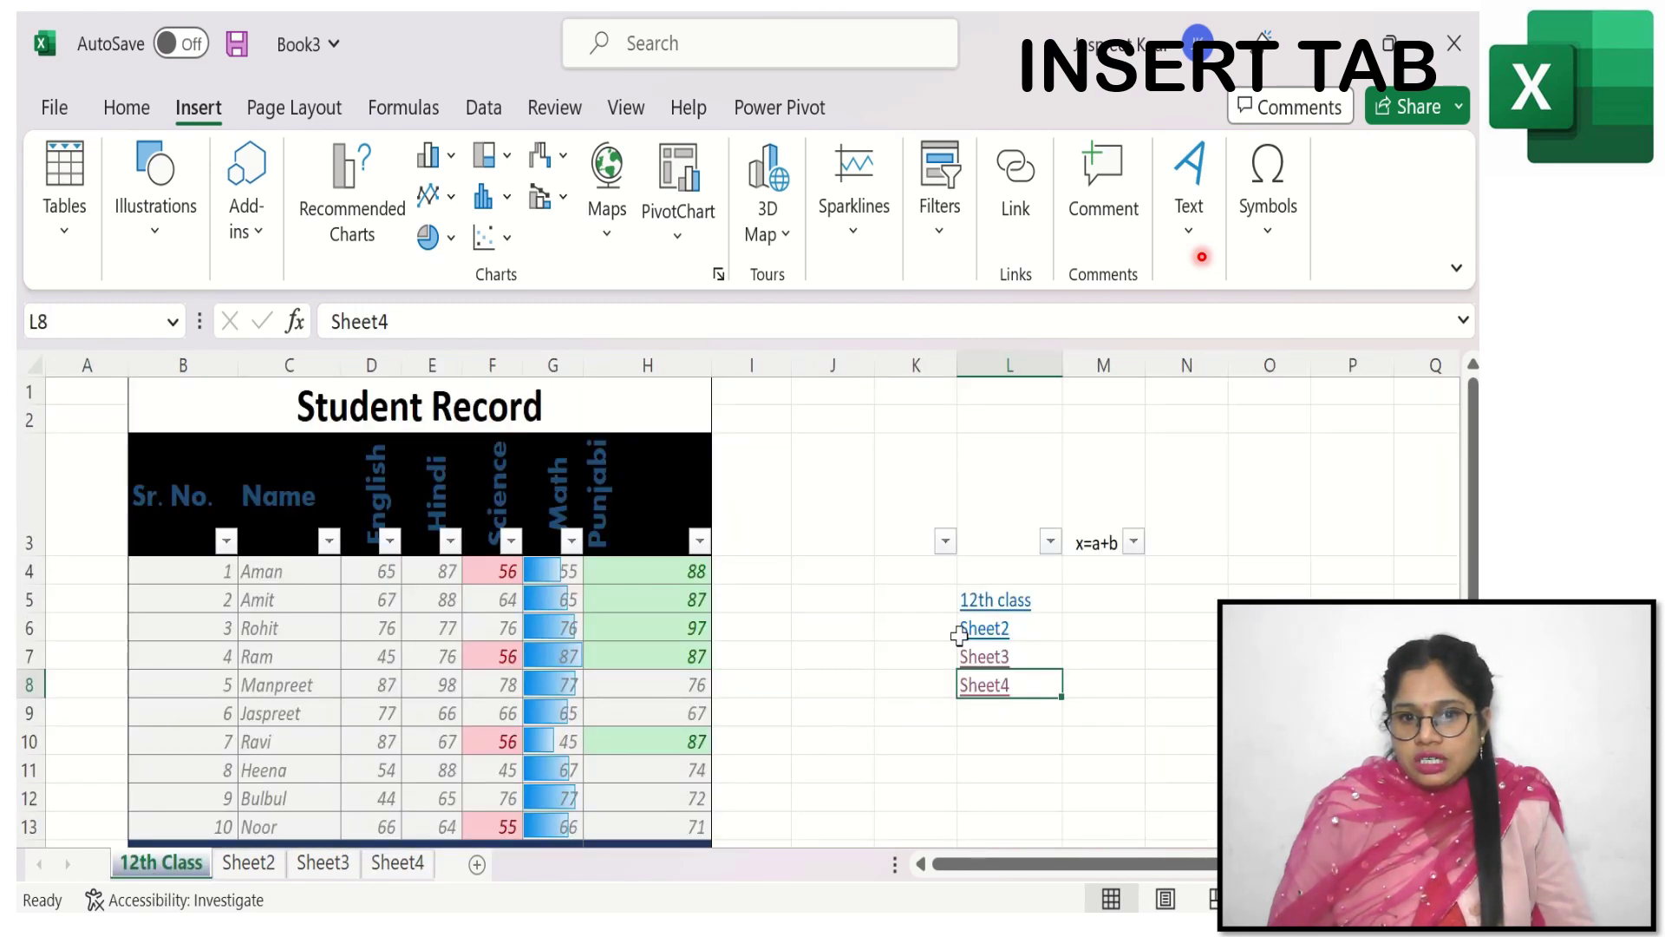
{"action": "left_click", "coordinate": [993, 607]}
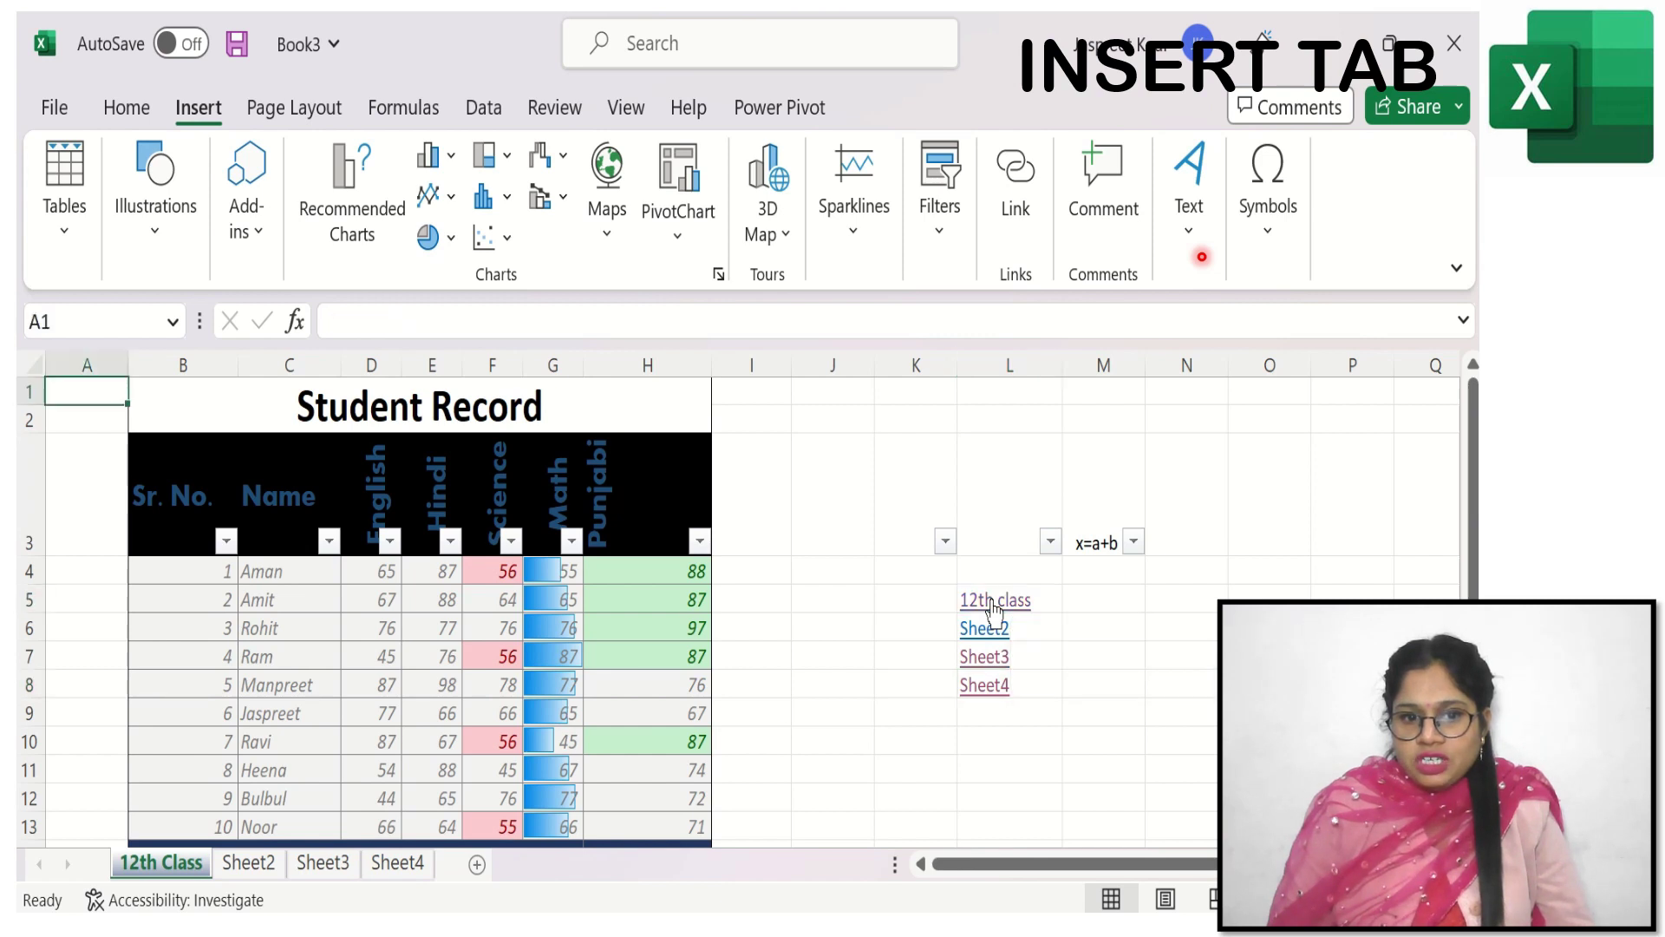
{"action": "left_click", "coordinate": [996, 637]}
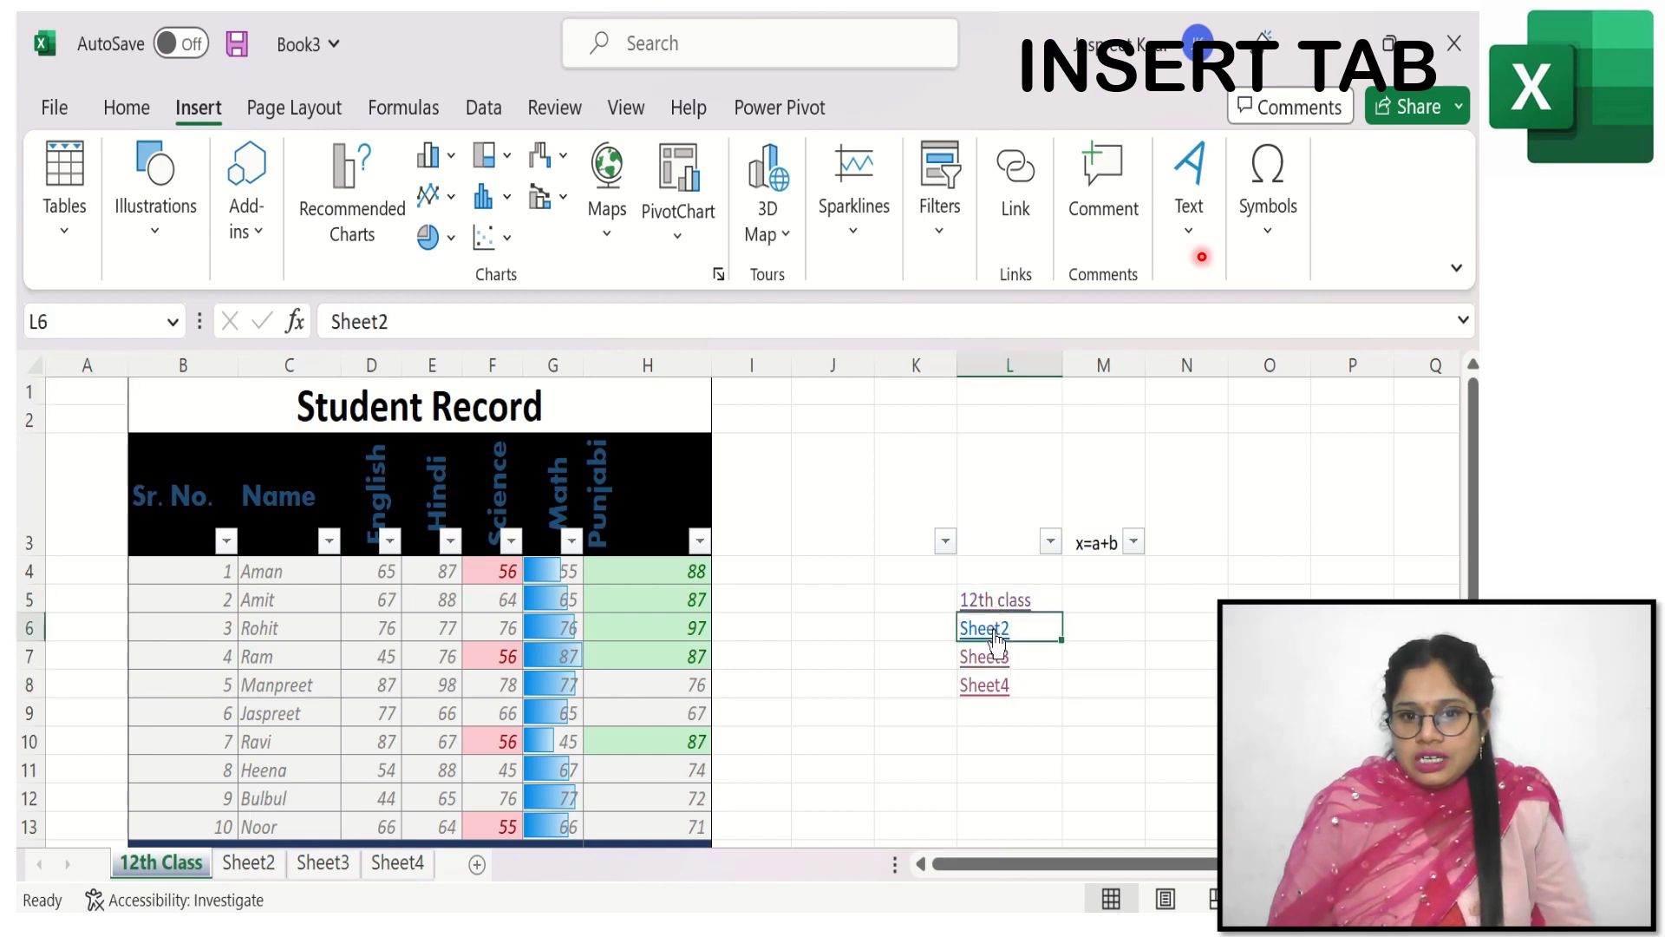
{"action": "left_click", "coordinate": [996, 638]}
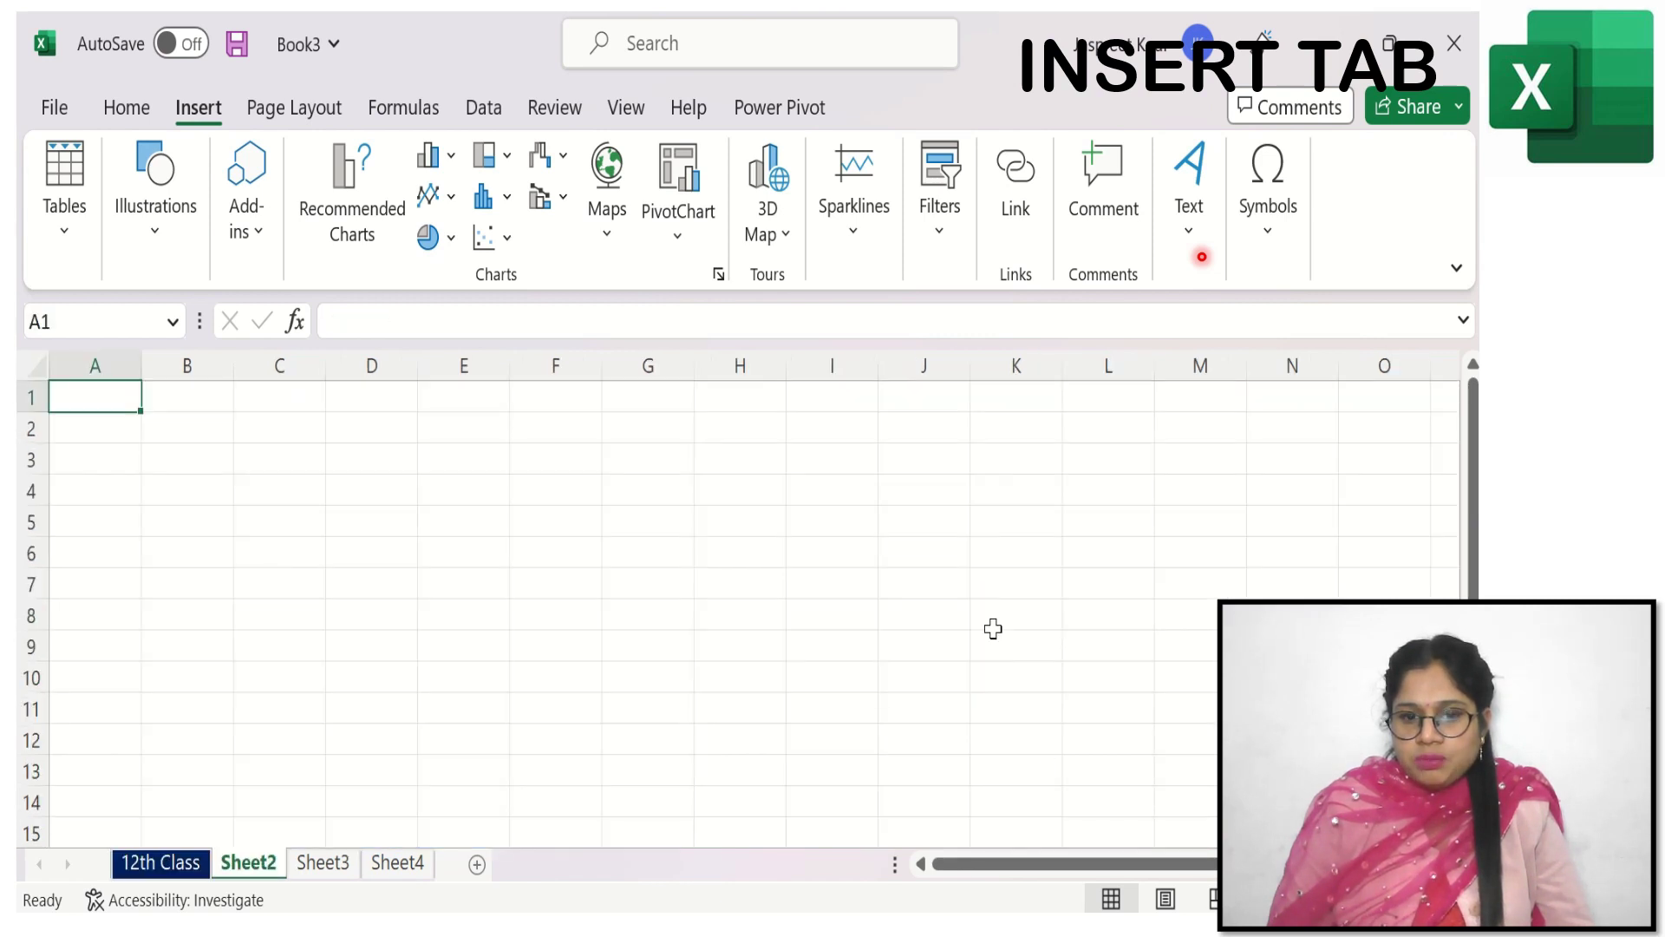
{"action": "left_click", "coordinate": [163, 868]}
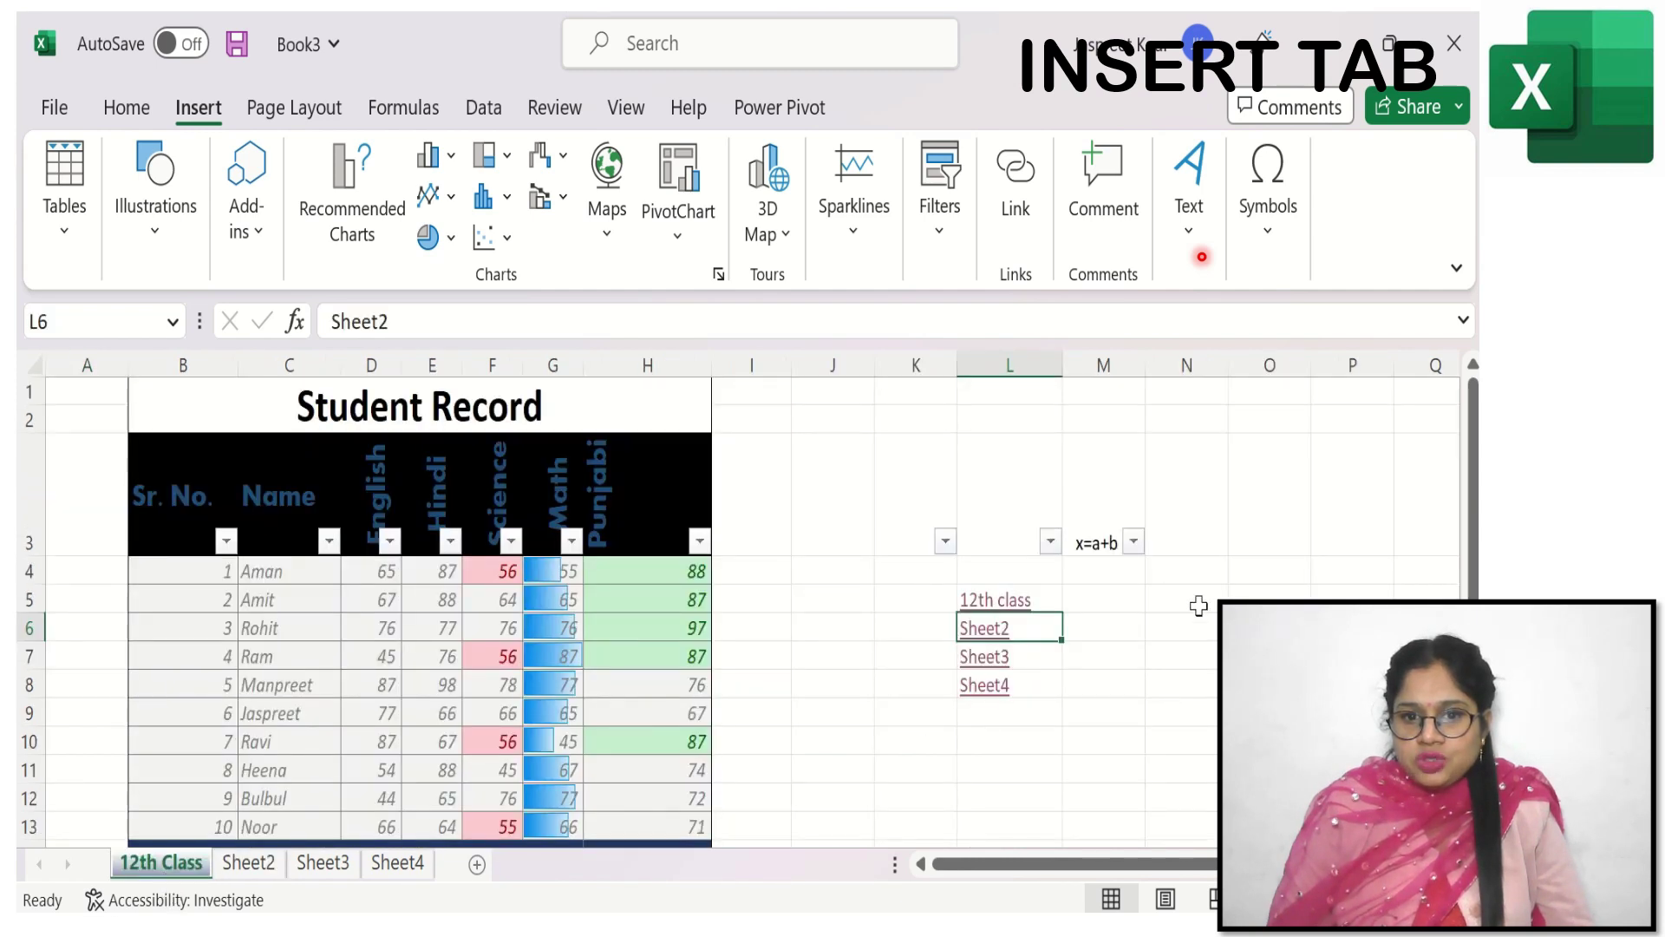
{"action": "left_click", "coordinate": [1029, 232]}
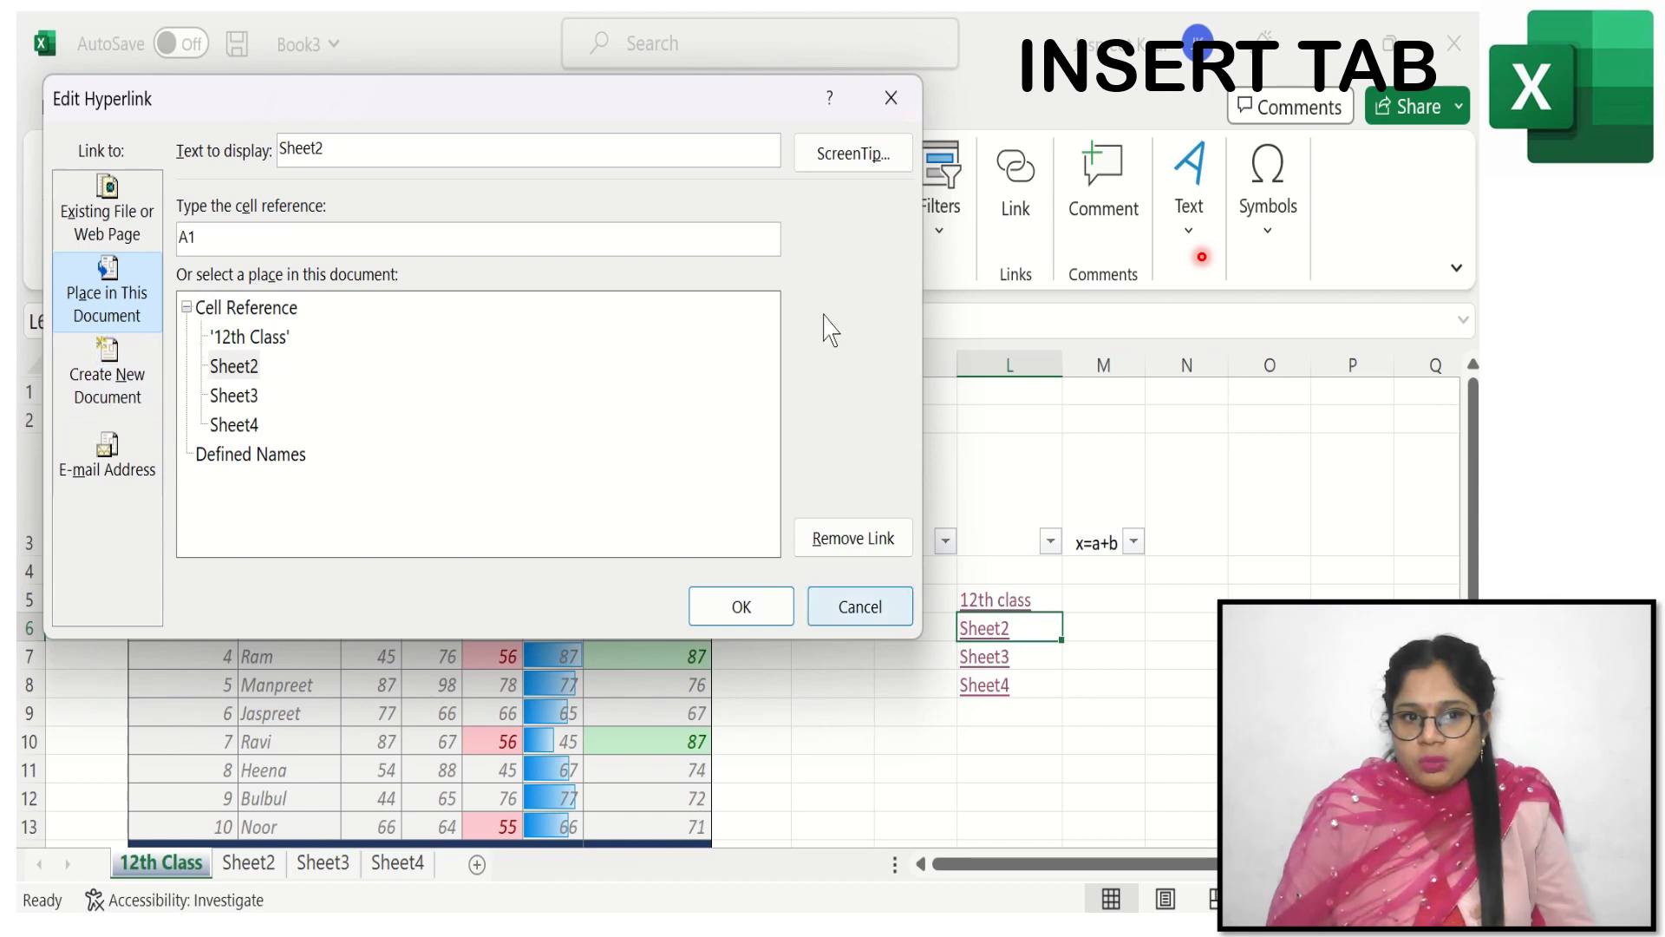
{"action": "left_click", "coordinate": [891, 97]}
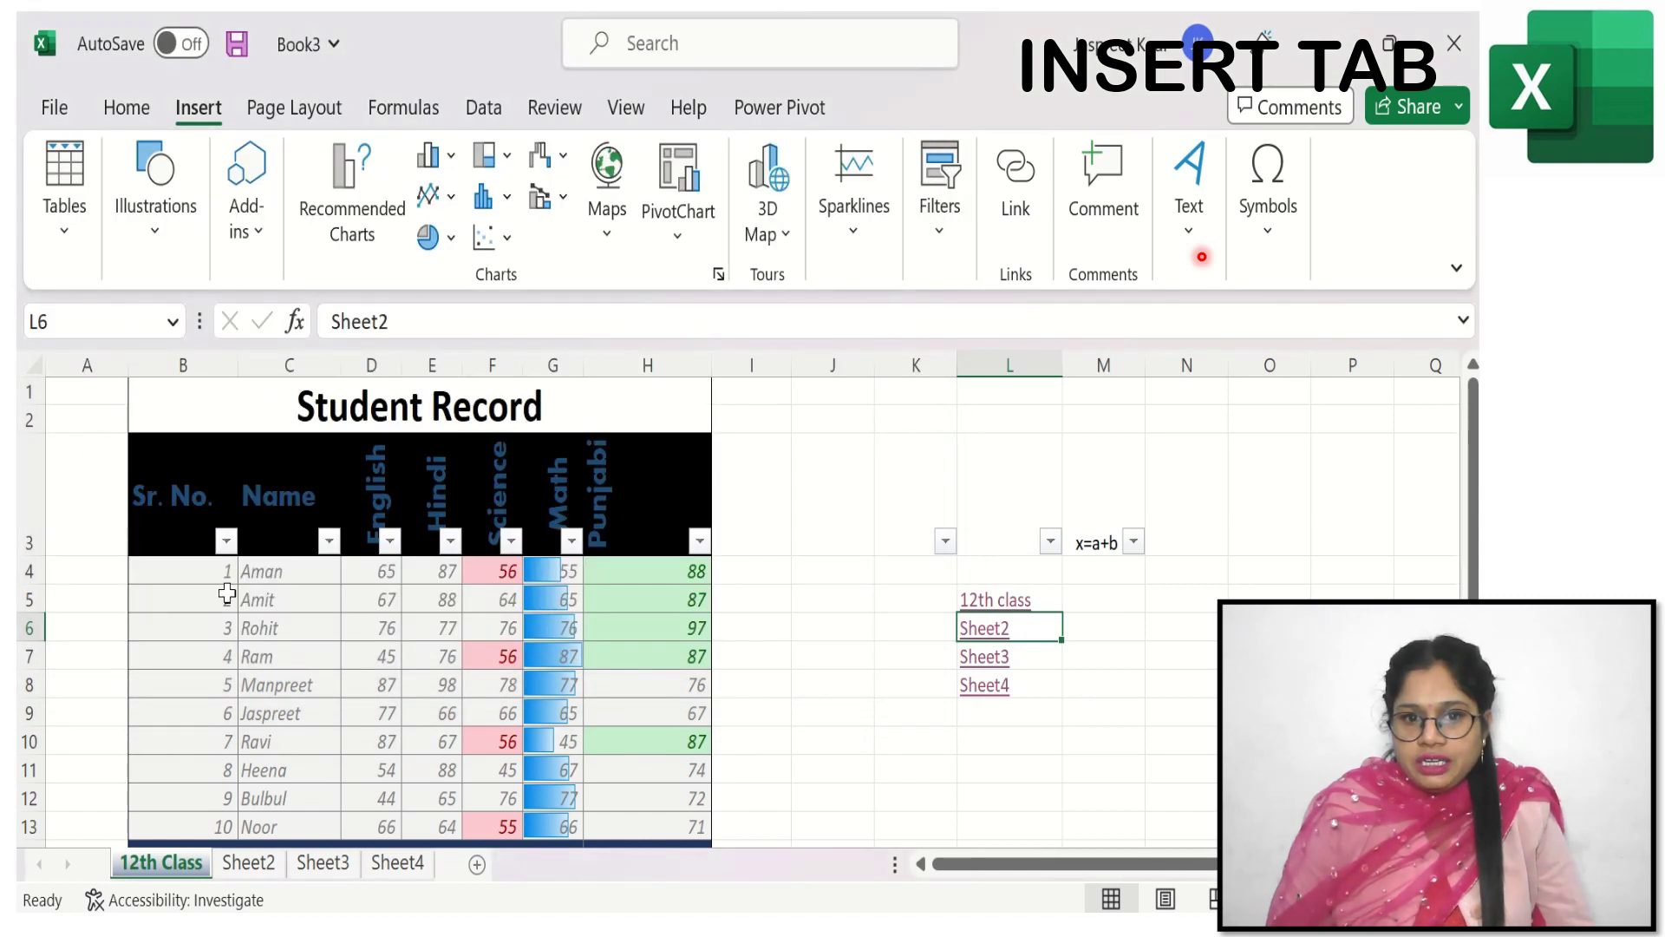
{"action": "left_click", "coordinate": [260, 573]}
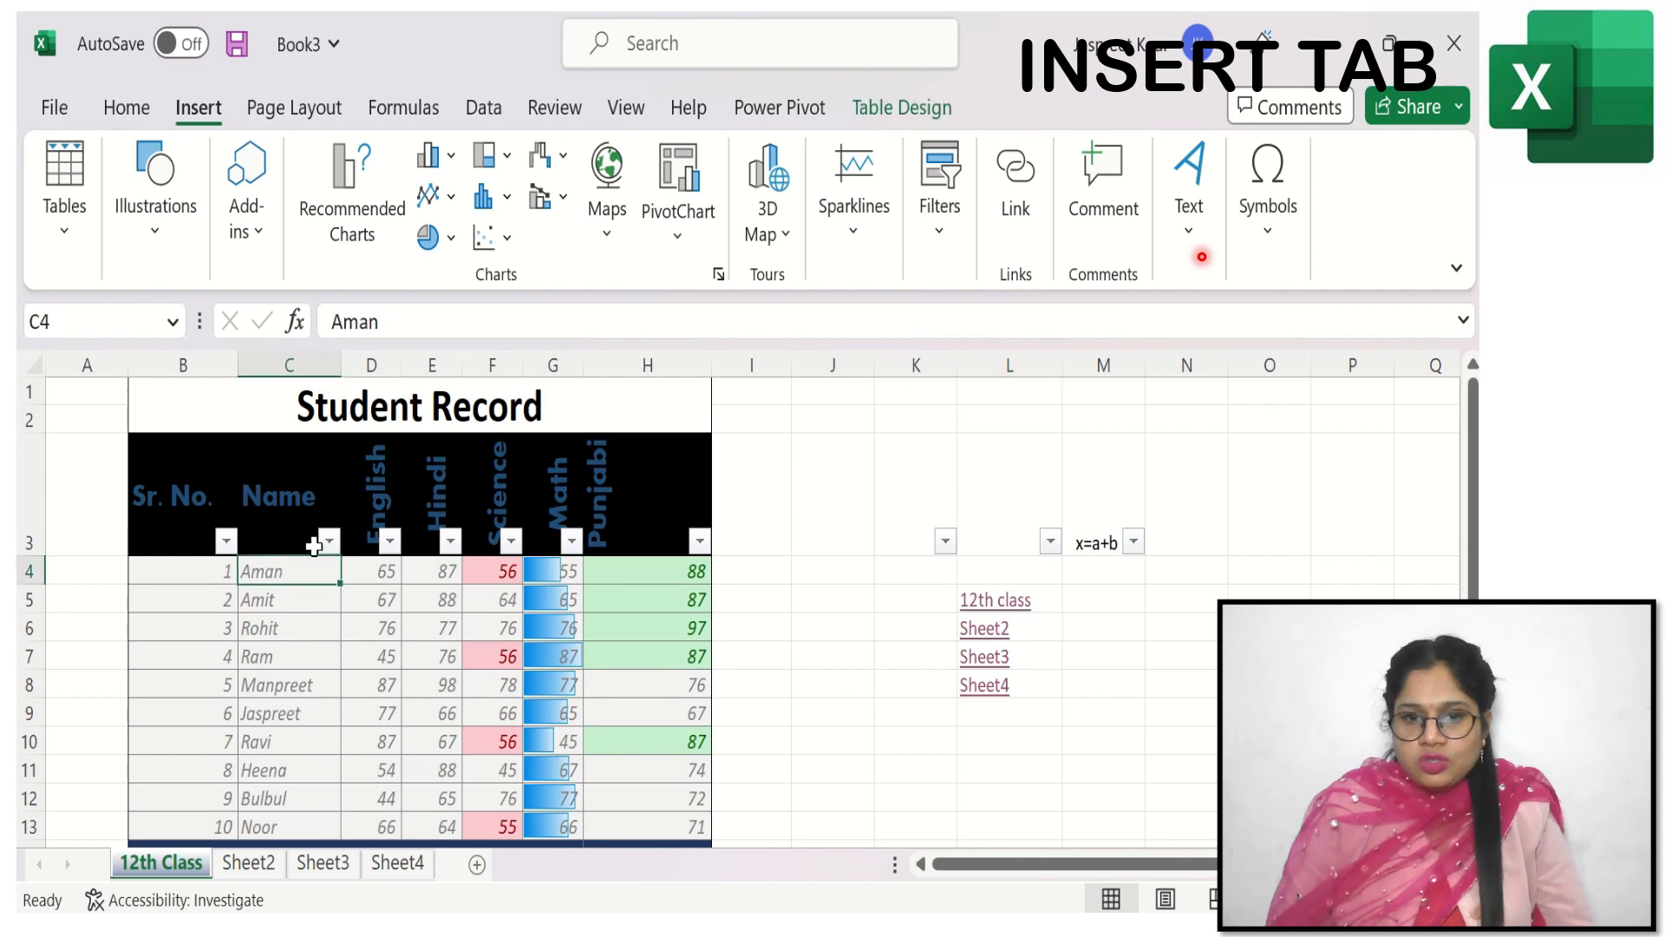
- Link Aman in C4 to a new workbook named BCA, then follow the link
{"action": "left_click", "coordinate": [1034, 236]}
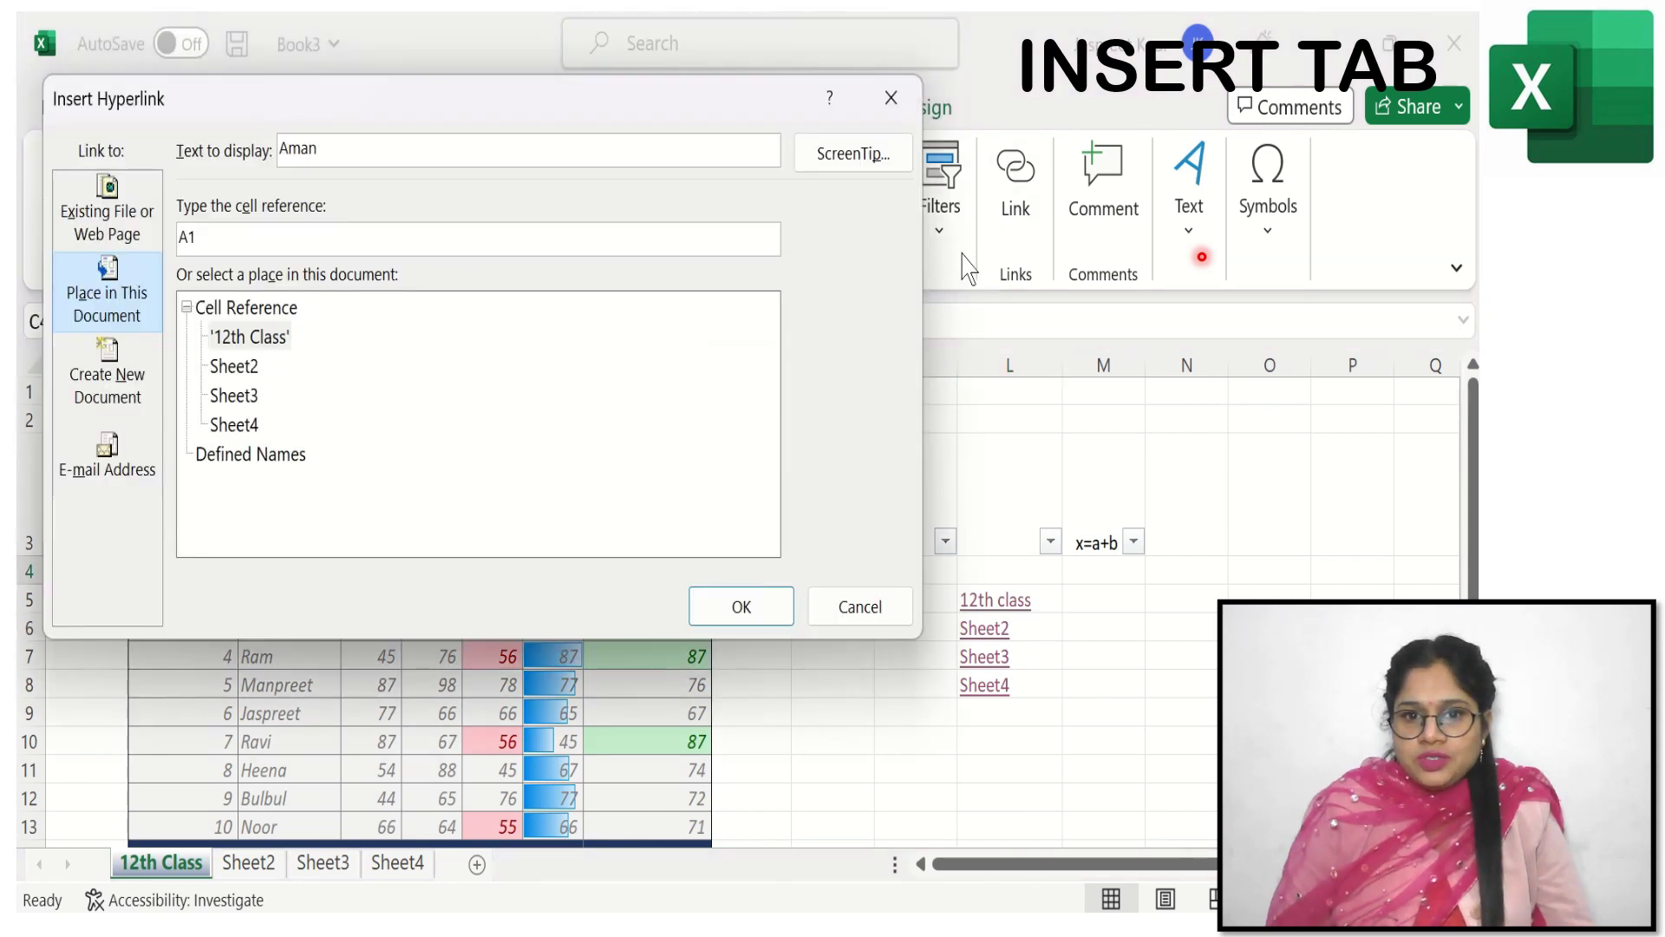
{"action": "left_click", "coordinate": [118, 397]}
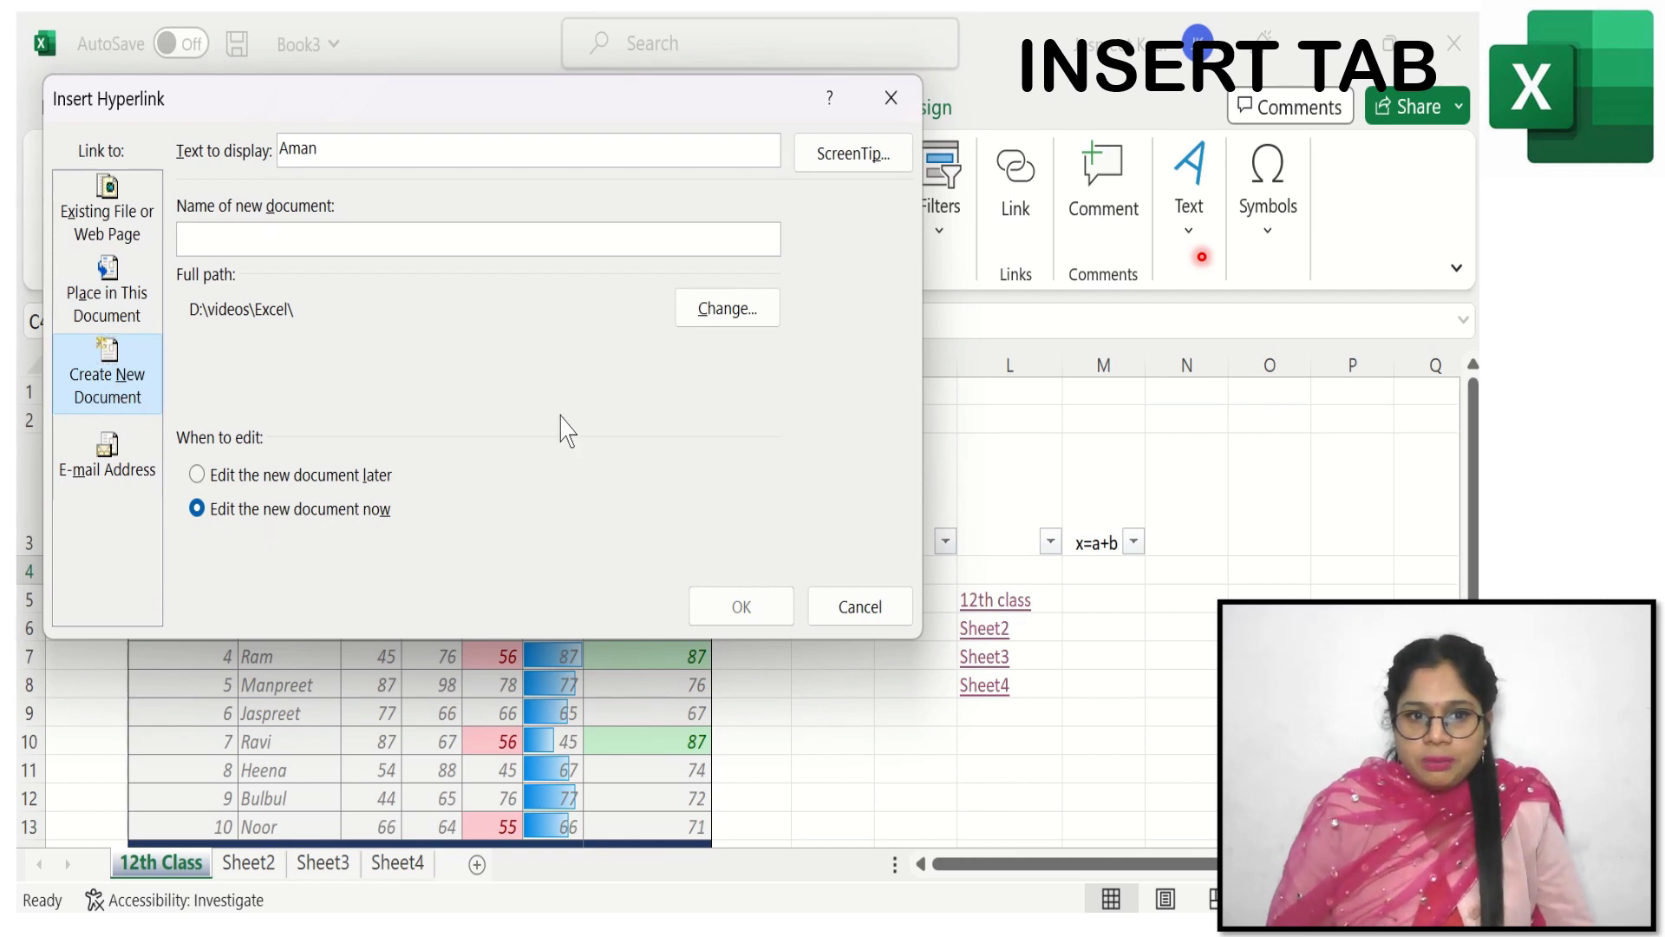
{"action": "left_click", "coordinate": [225, 241]}
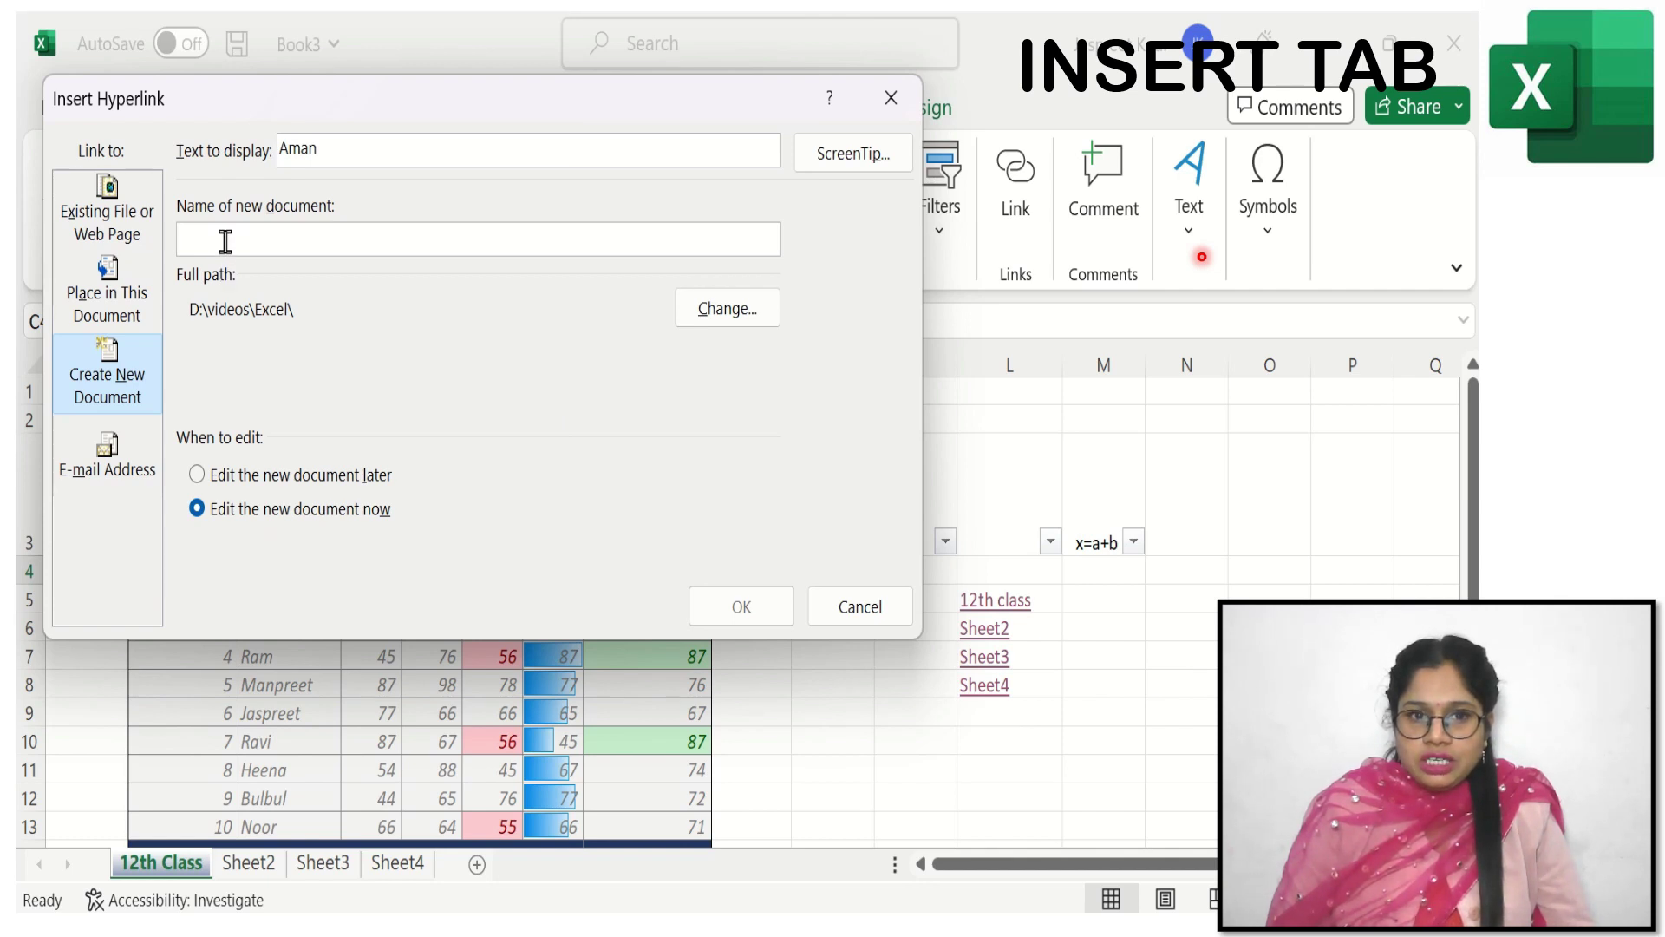
{"action": "type", "text": "BCA"}
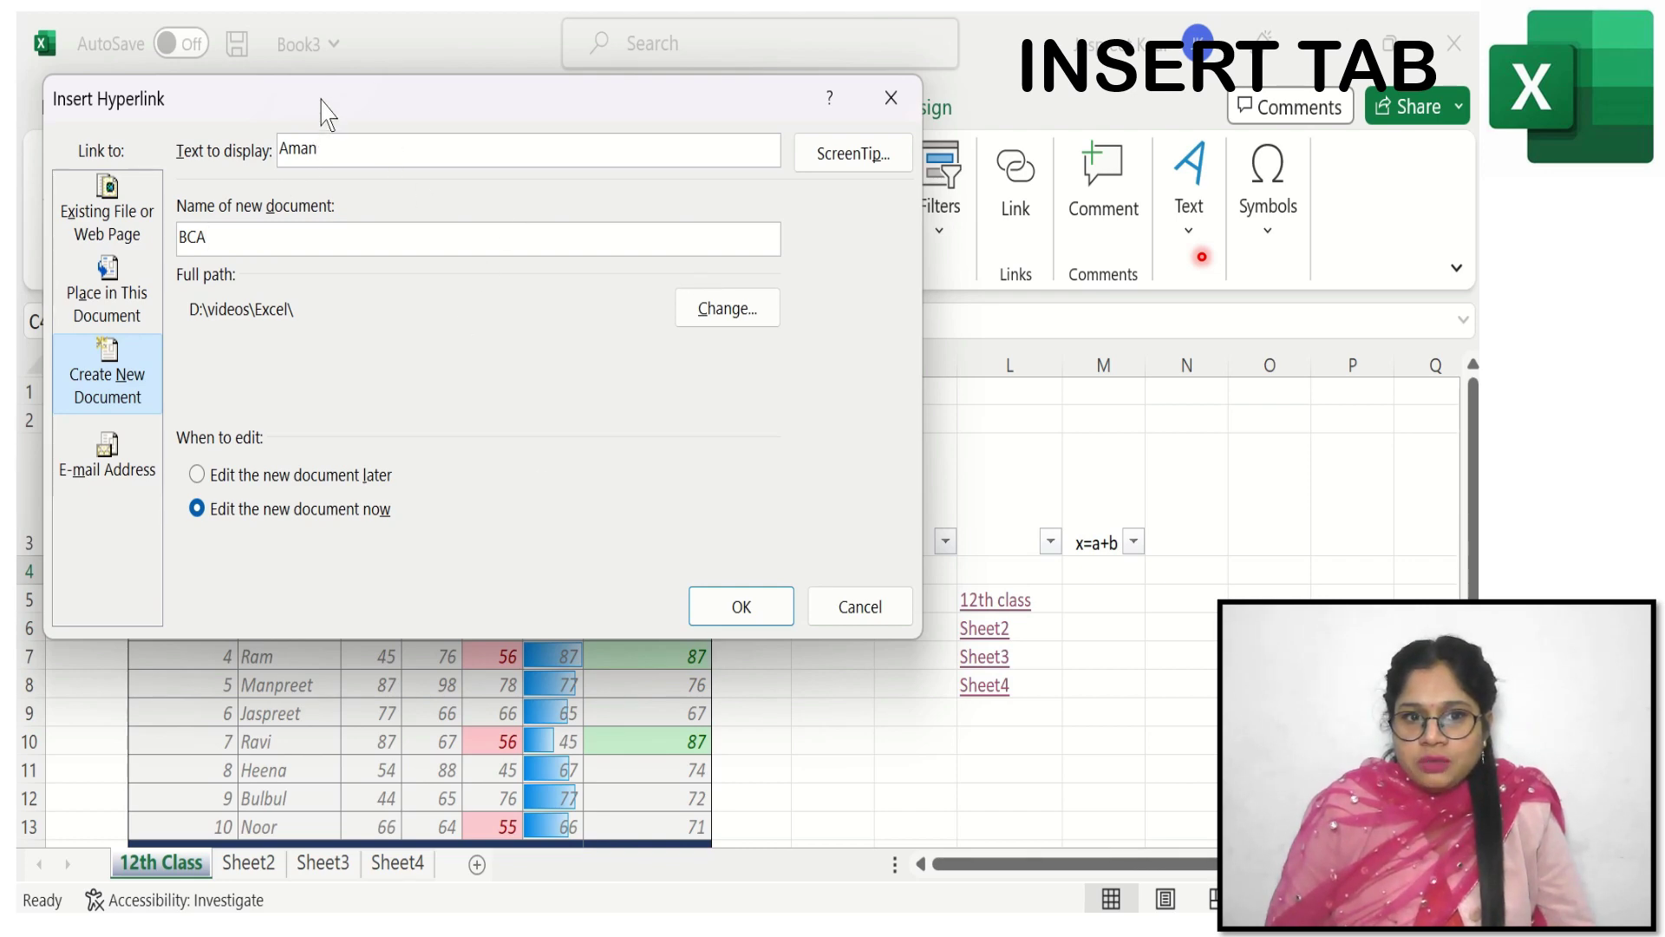
{"action": "left_click_drag", "start_coordinate": [321, 99], "coordinate": [667, 144]}
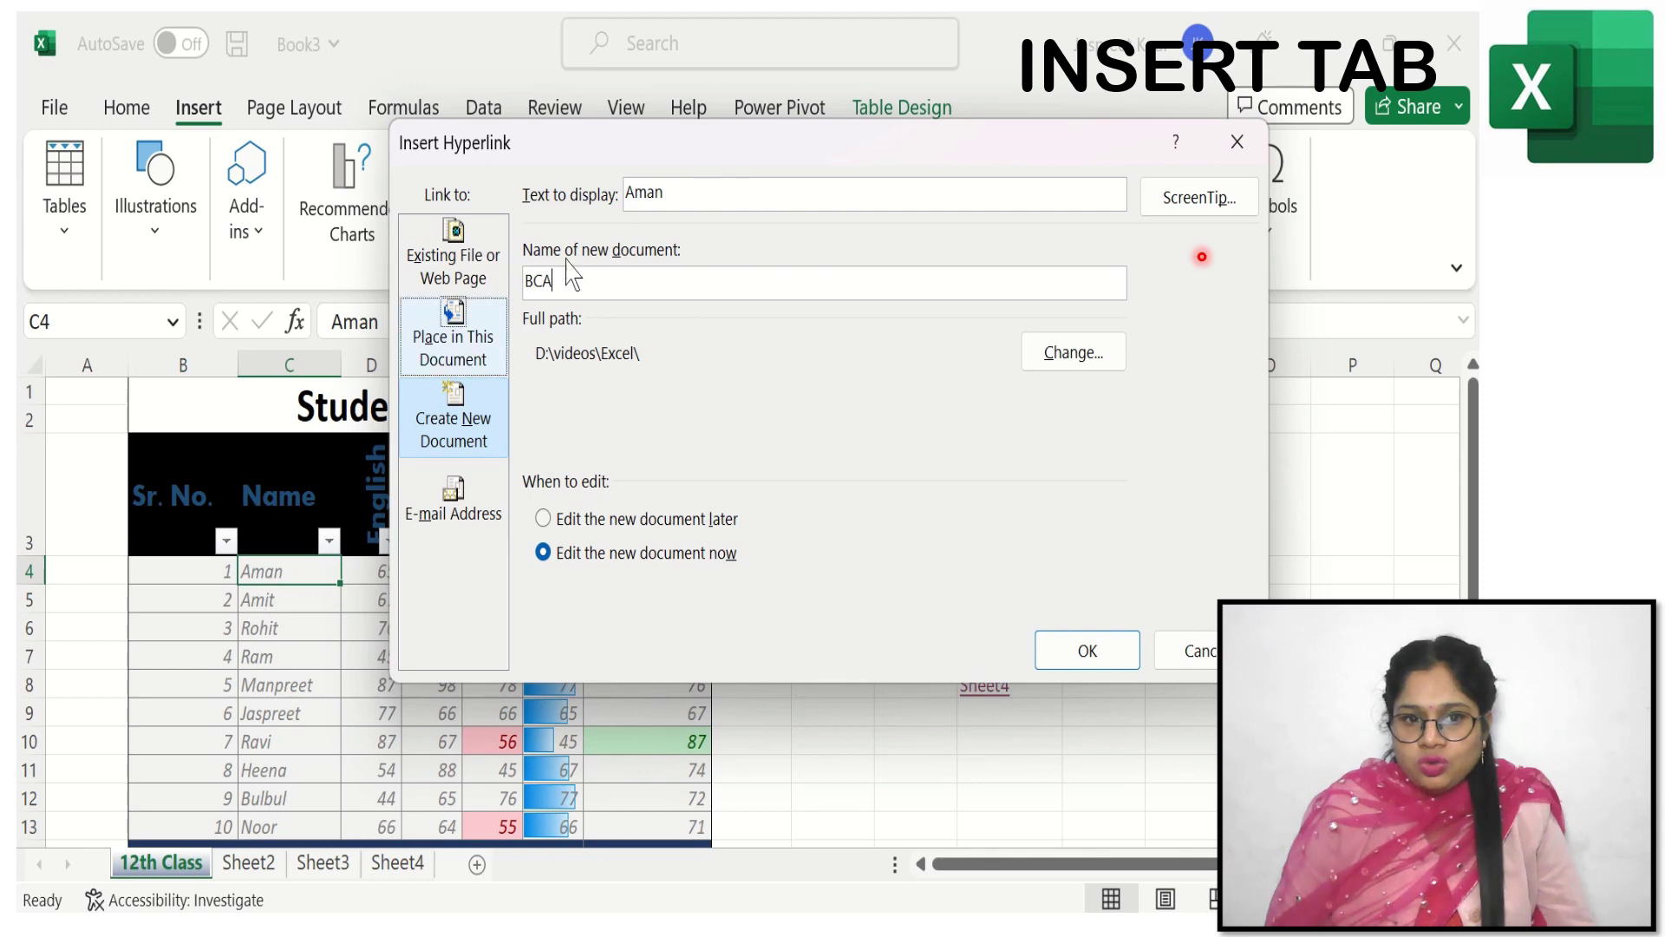
{"action": "left_click_drag", "start_coordinate": [672, 151], "coordinate": [386, 134]}
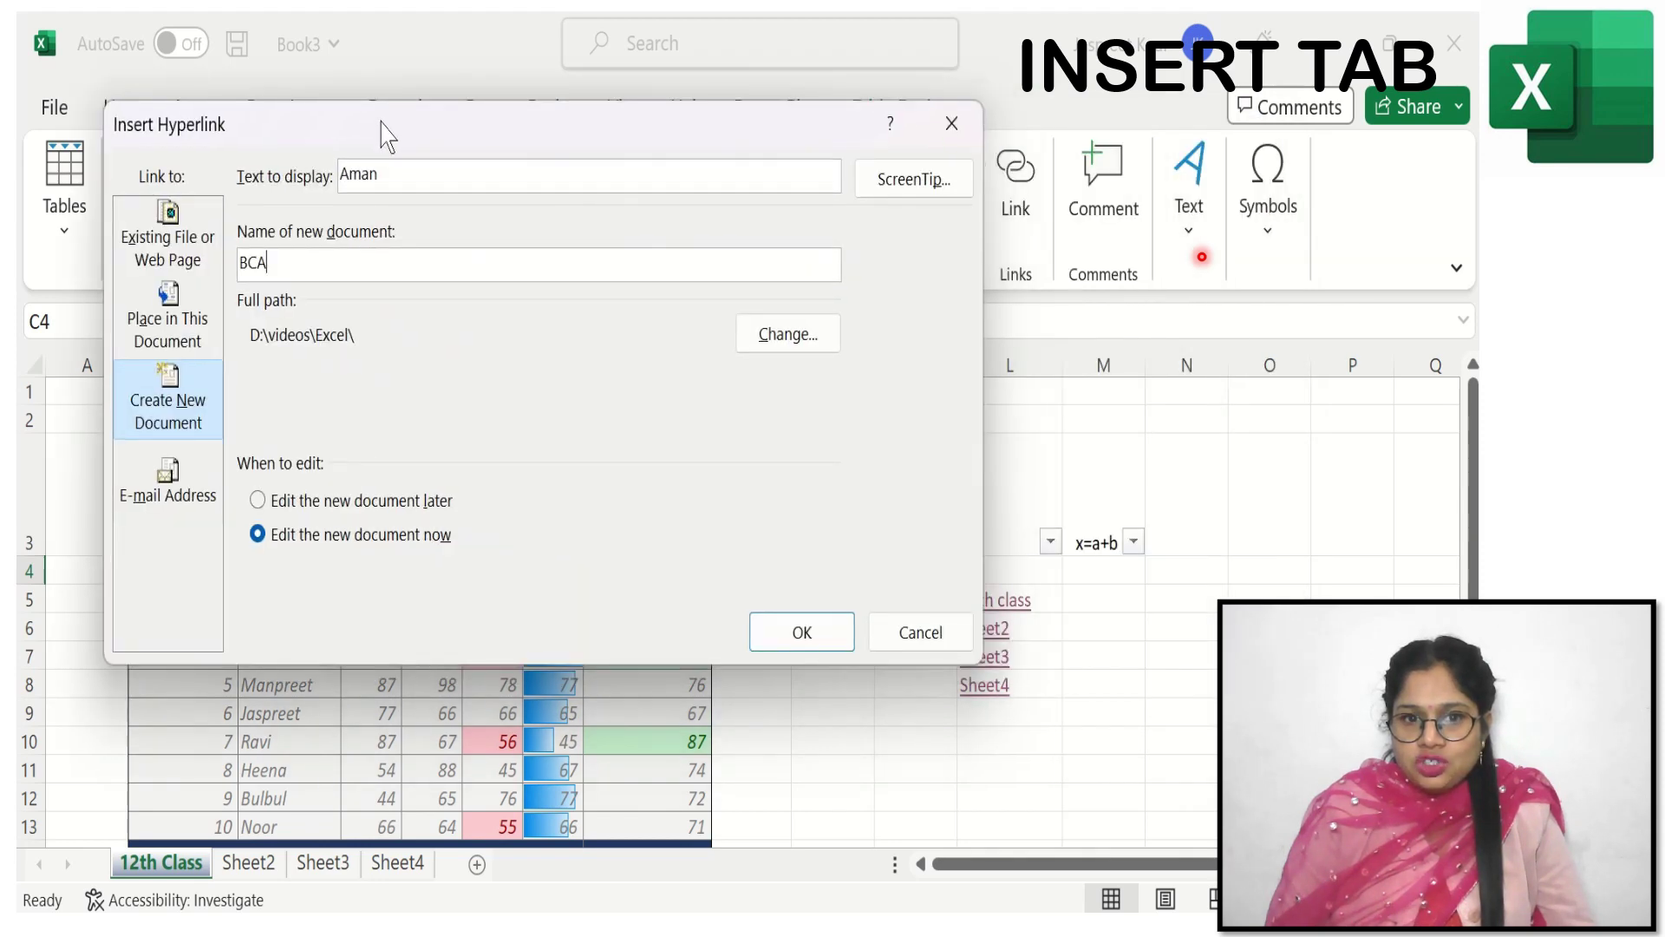
{"action": "left_click", "coordinate": [798, 633]}
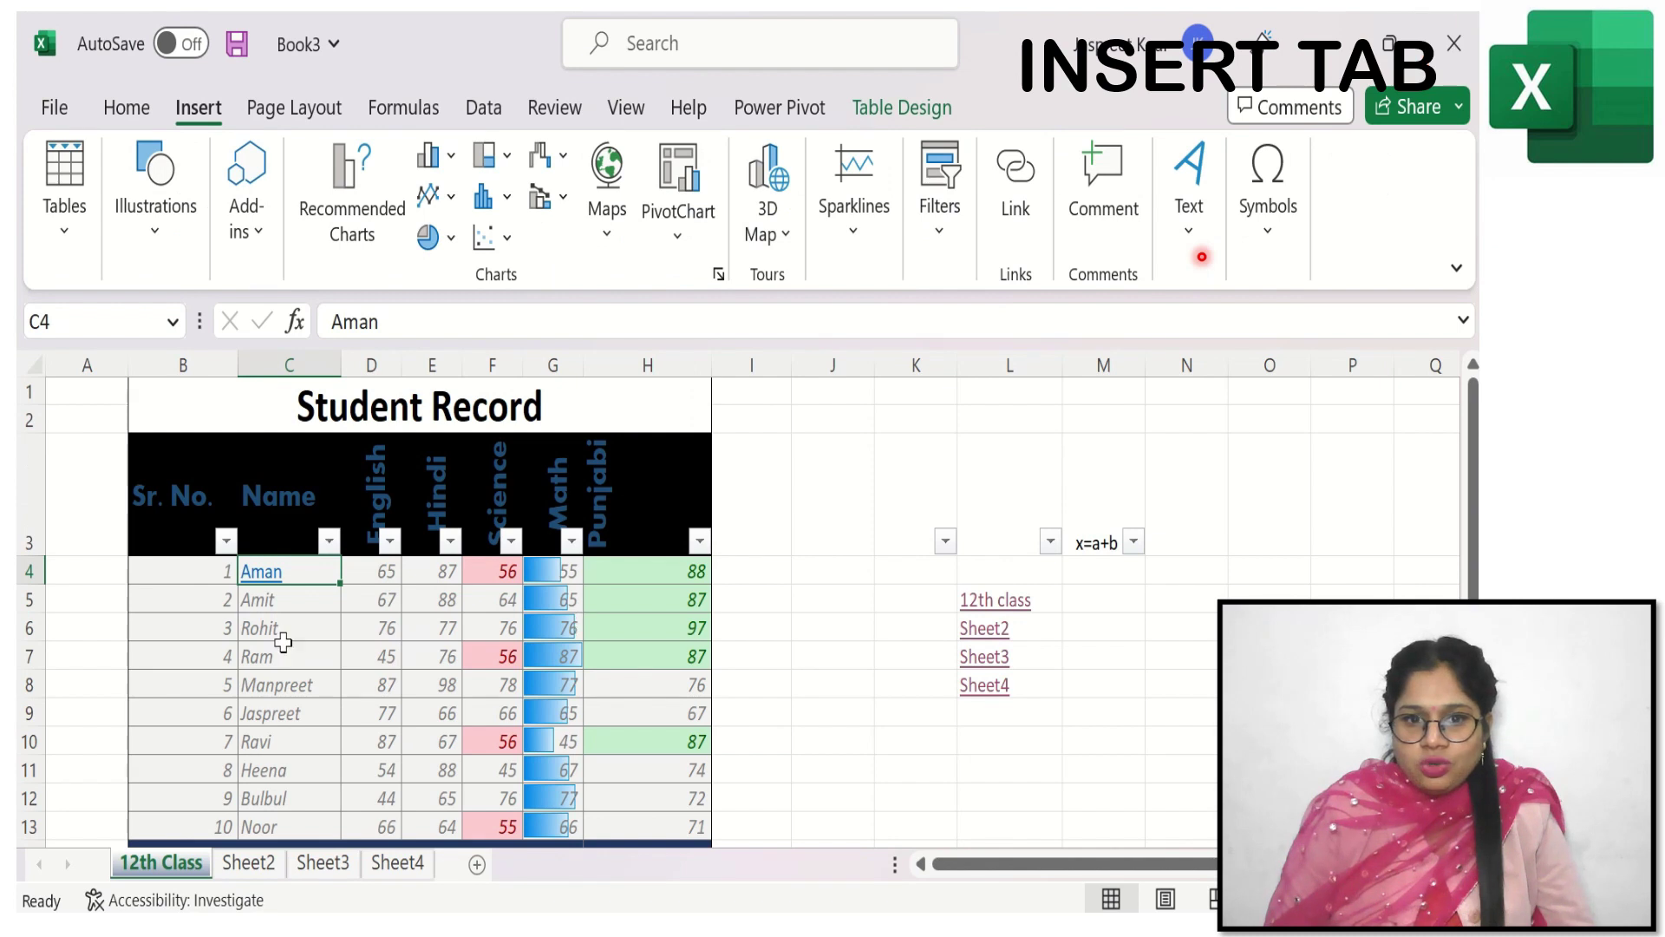
{"action": "left_click", "coordinate": [262, 574]}
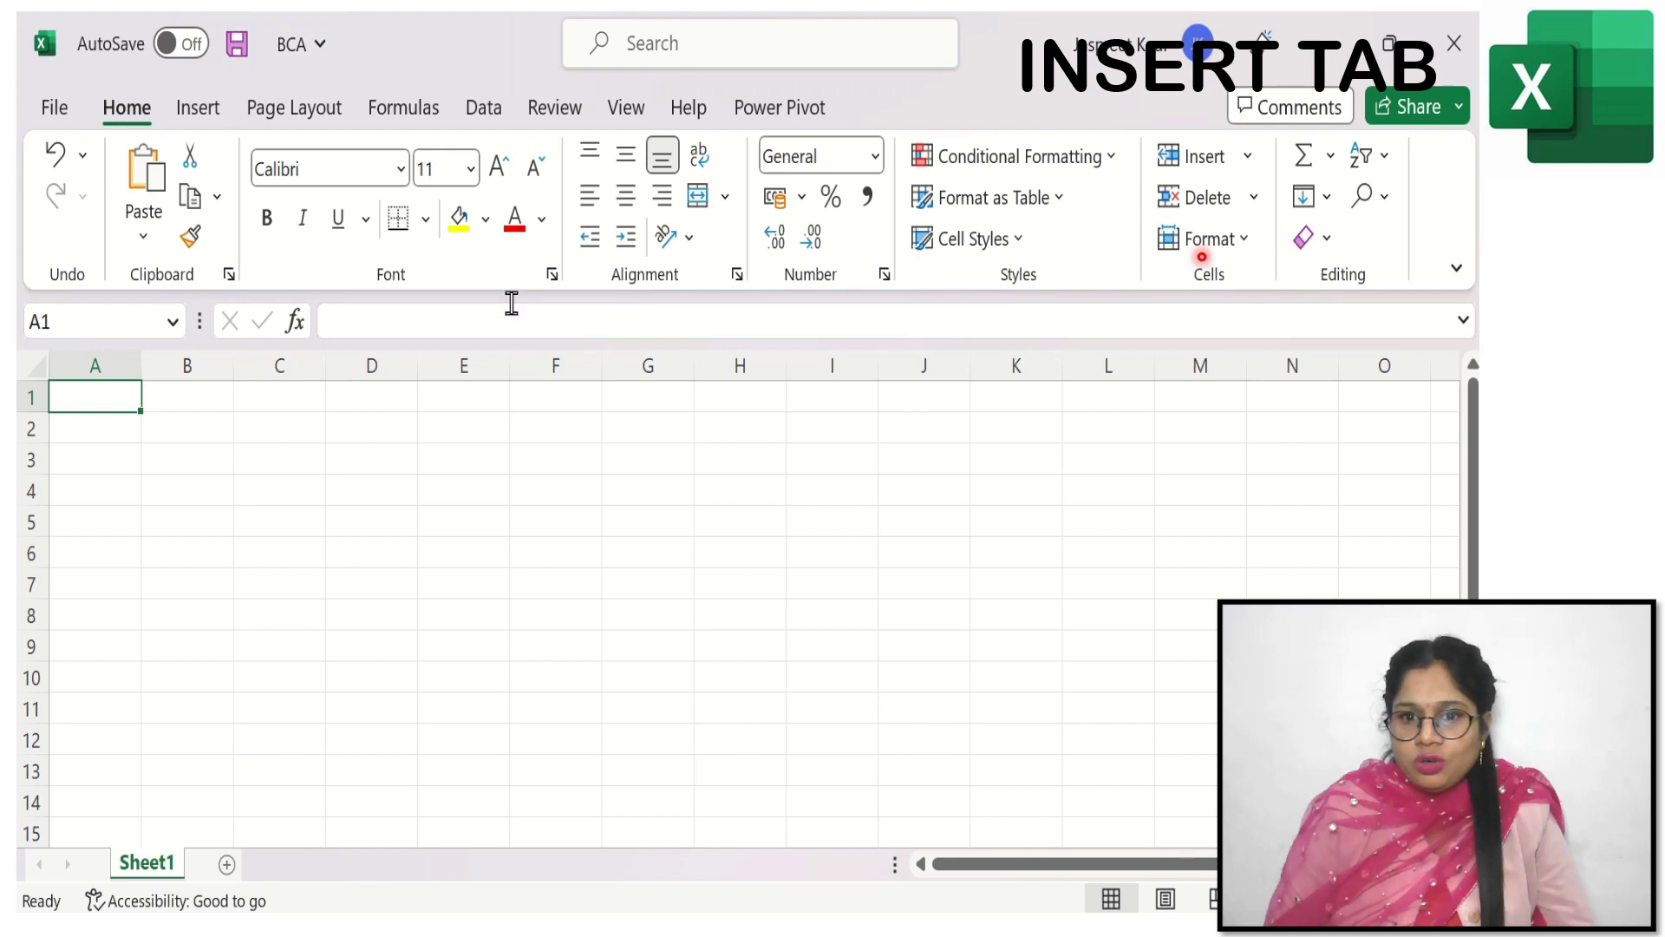
{"action": "left_click", "coordinate": [1454, 52]}
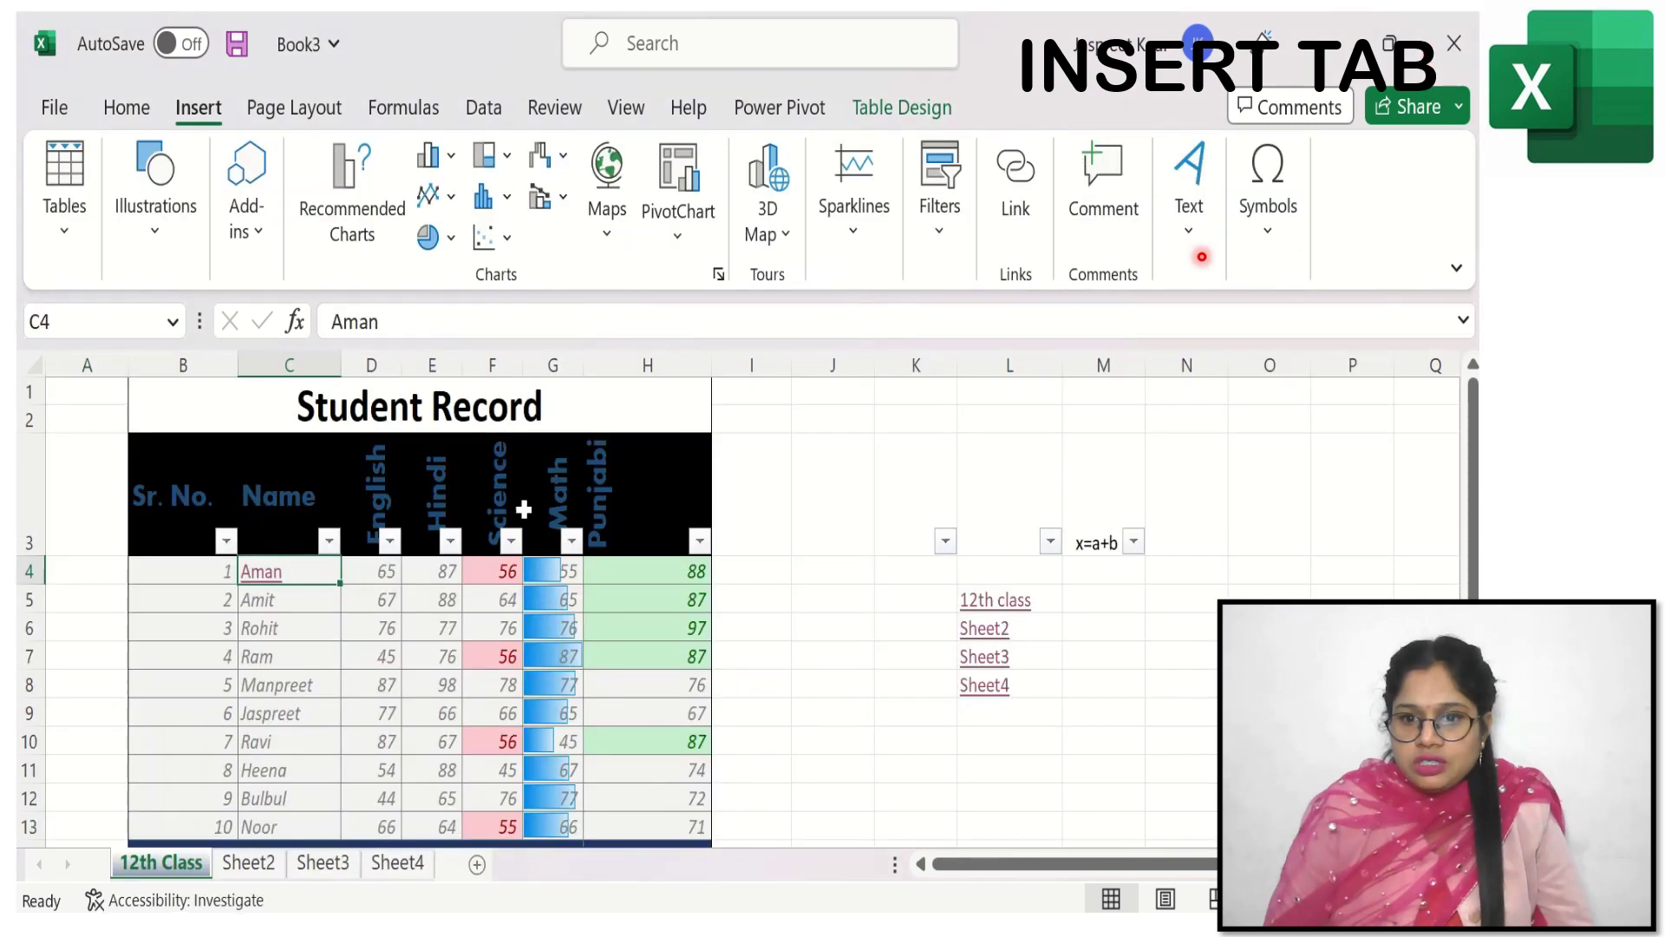
{"action": "left_click", "coordinate": [1017, 186]}
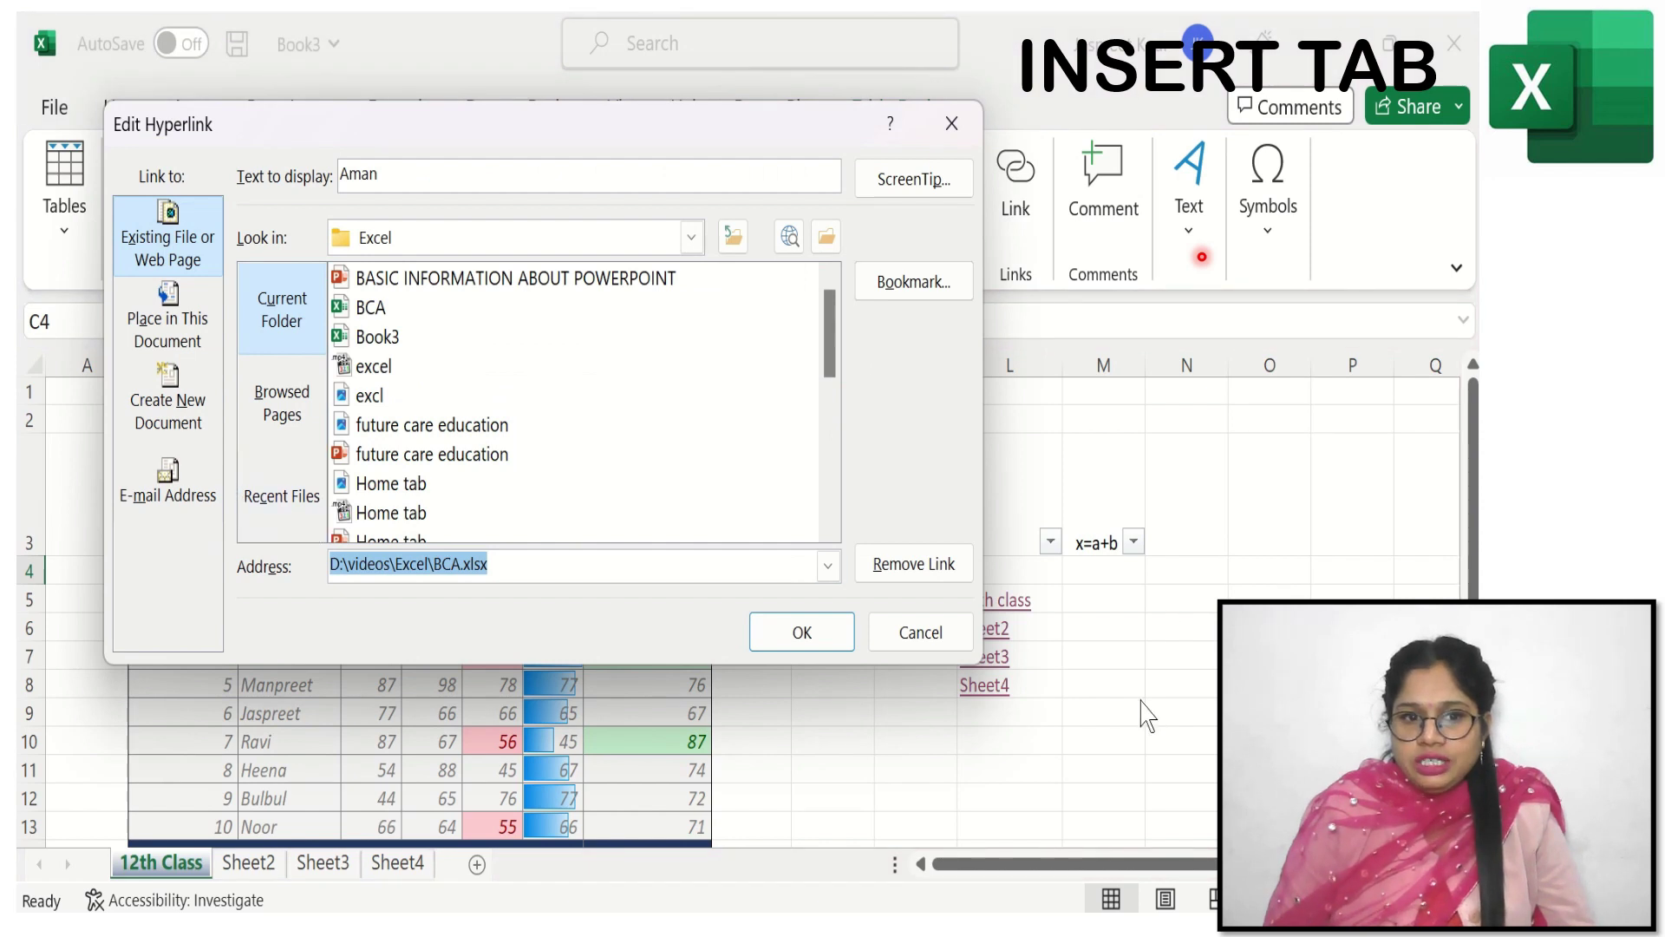
{"action": "left_click", "coordinate": [954, 126]}
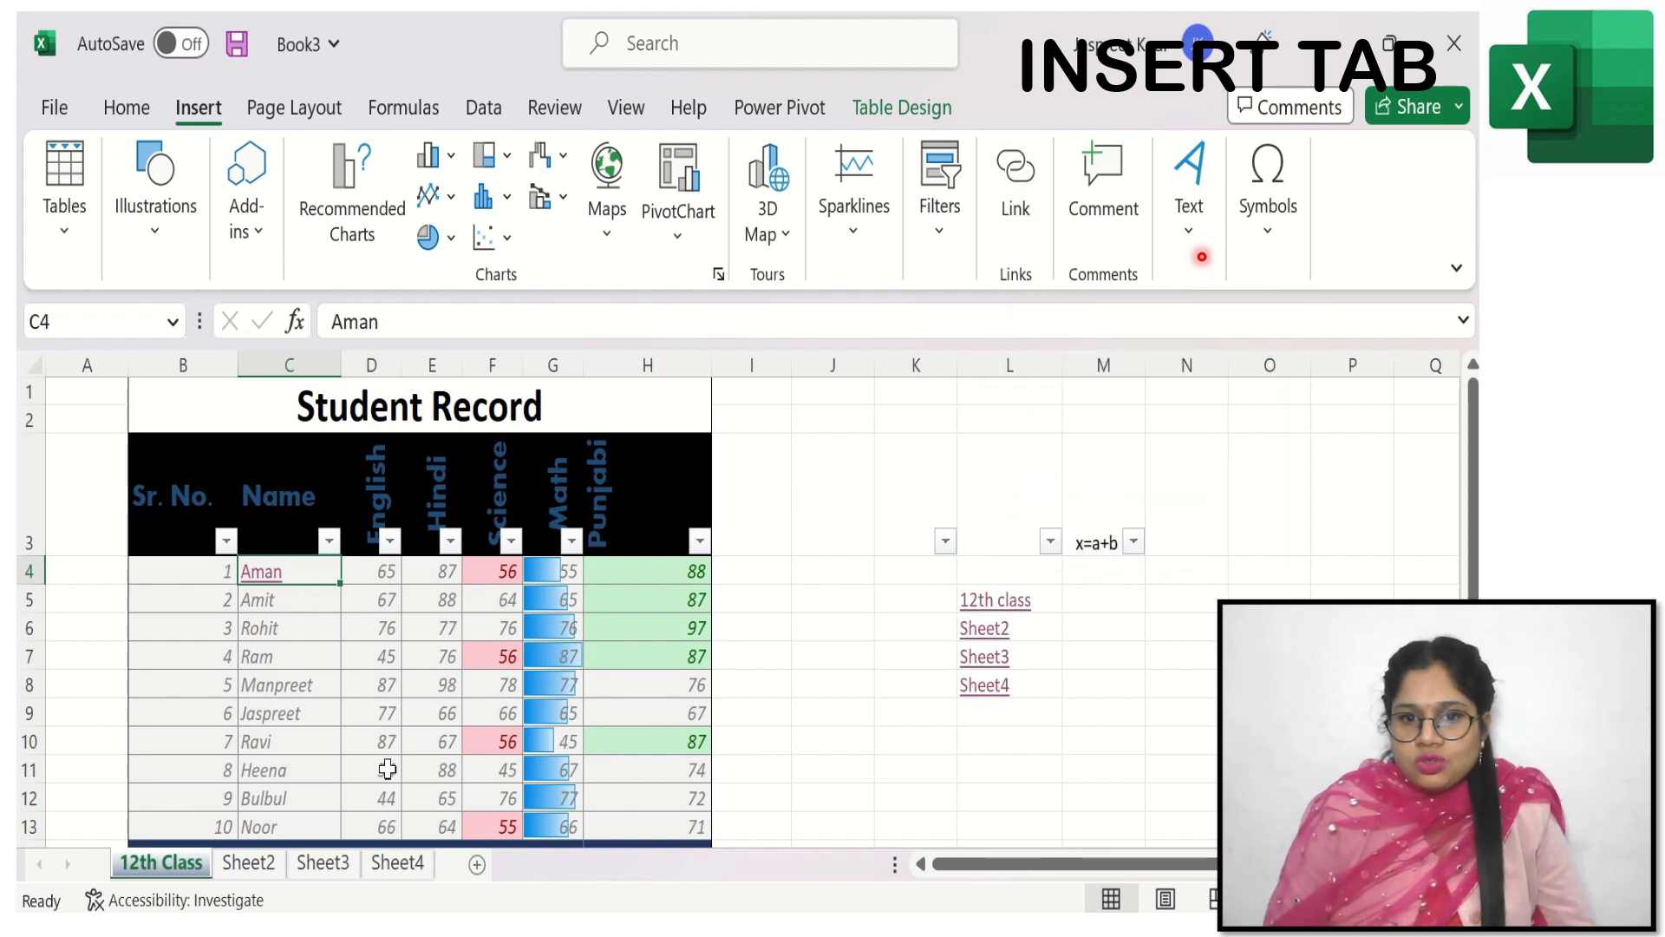
{"action": "left_click", "coordinate": [328, 872]}
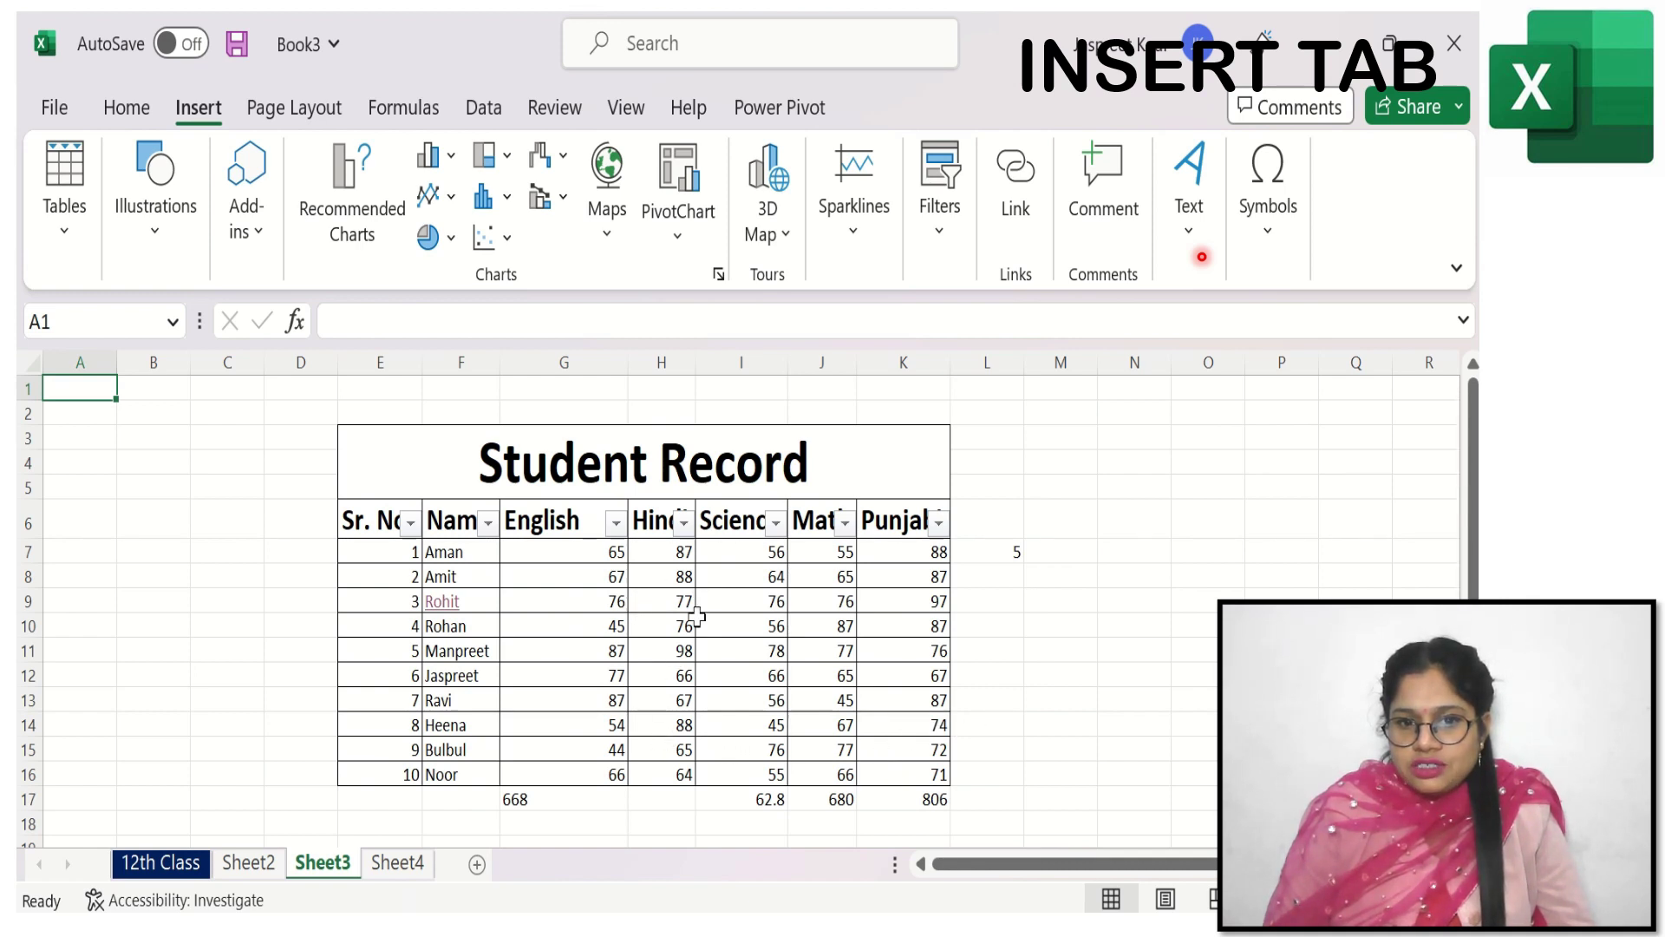
{"action": "double_click", "coordinate": [1069, 558]}
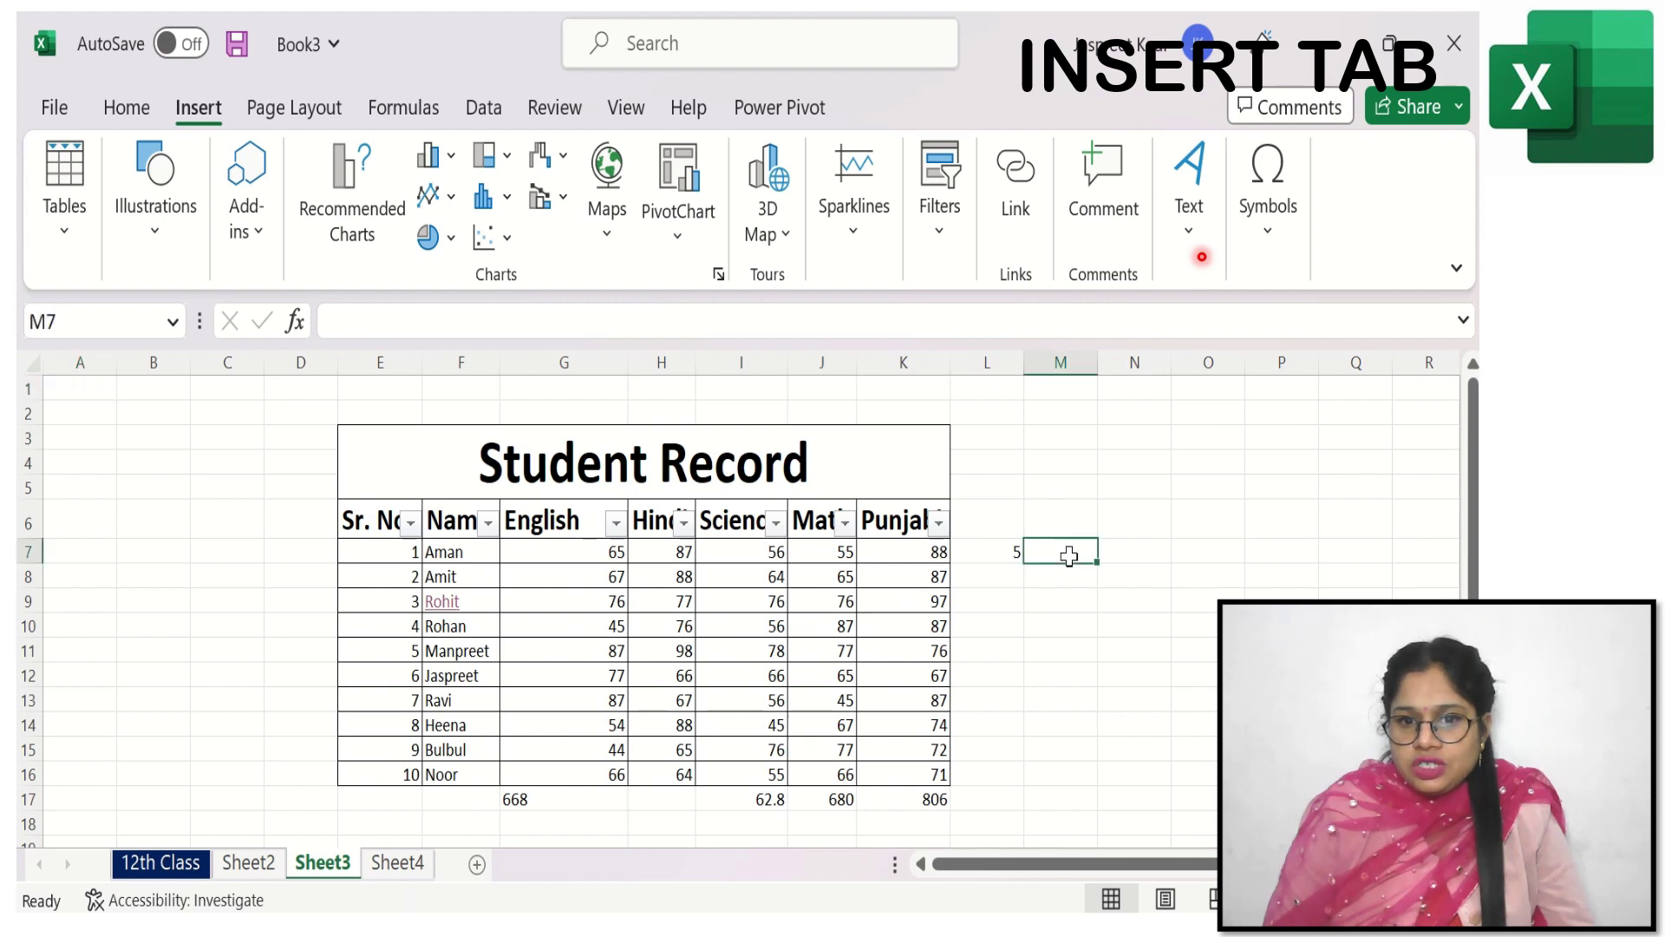
{"action": "type", "text": "-"}
{"action": "key", "text": "BackSpace"}
{"action": "type", "text": "="}
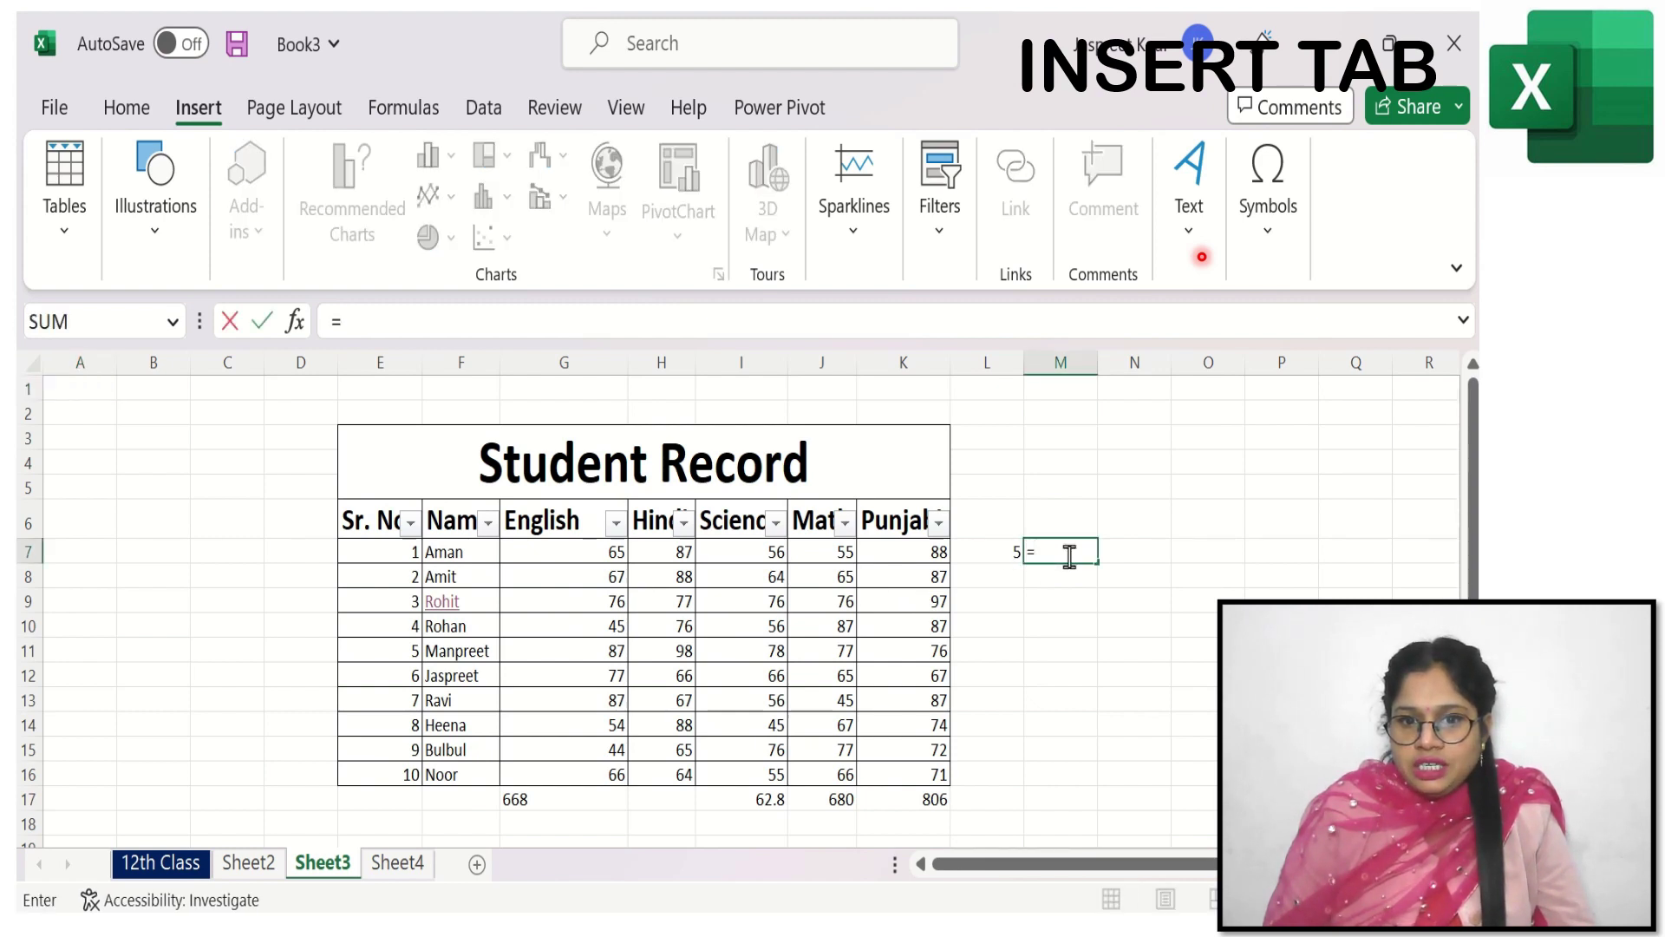
{"action": "type", "text": "sum"}
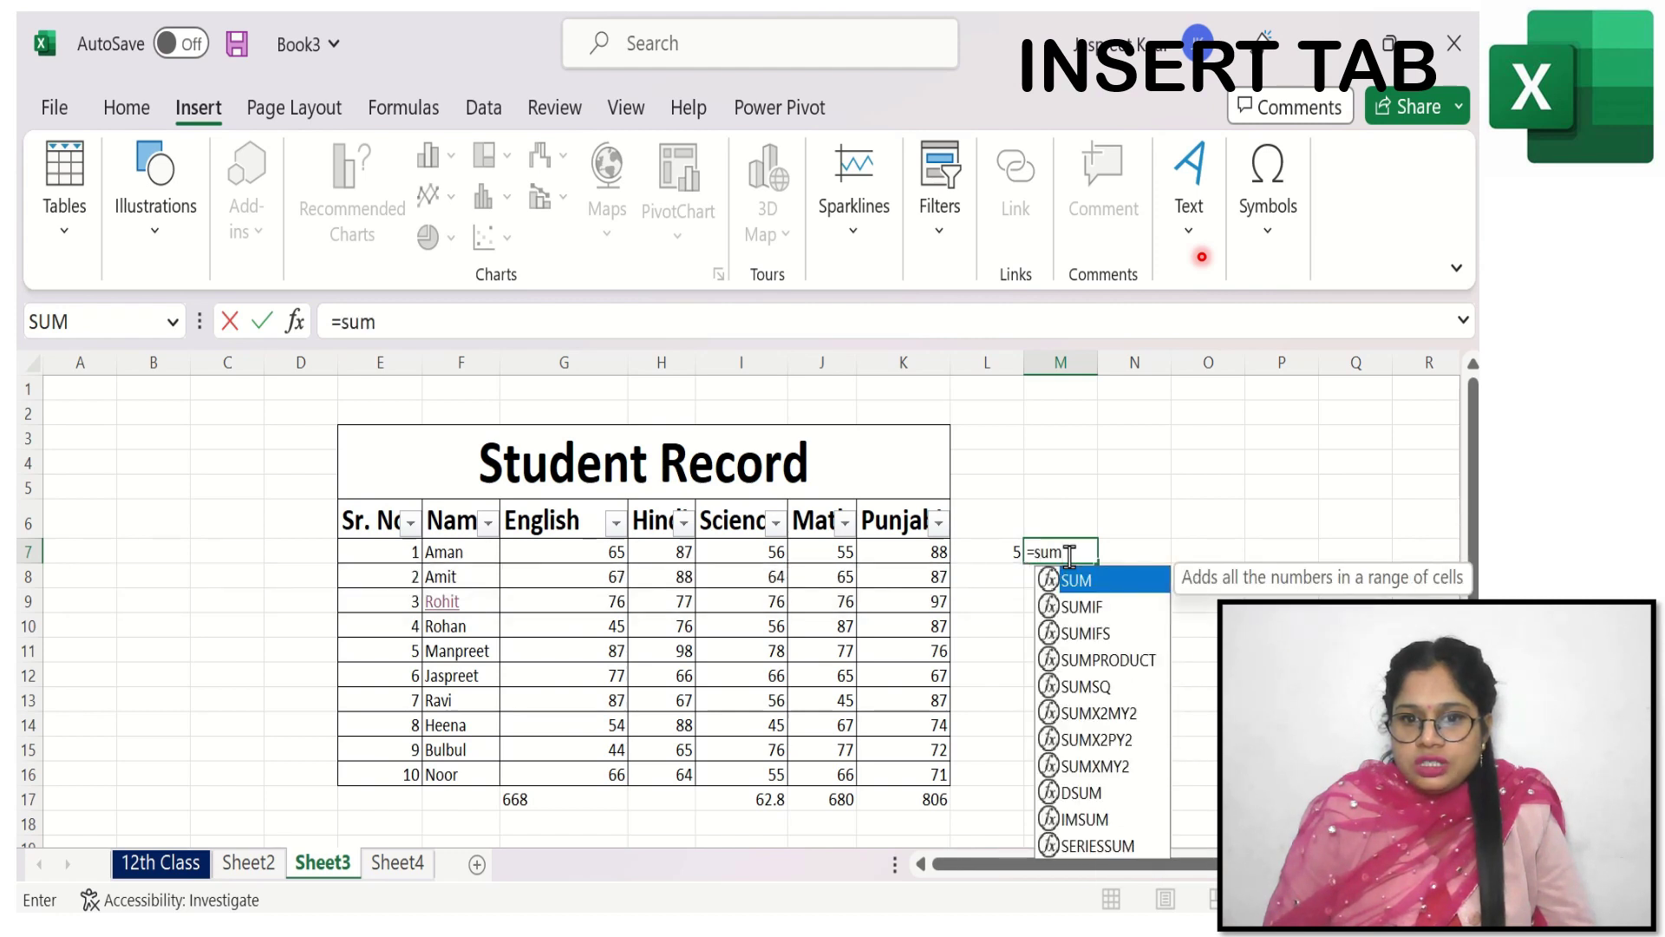
{"action": "double_click", "coordinate": [1117, 580]}
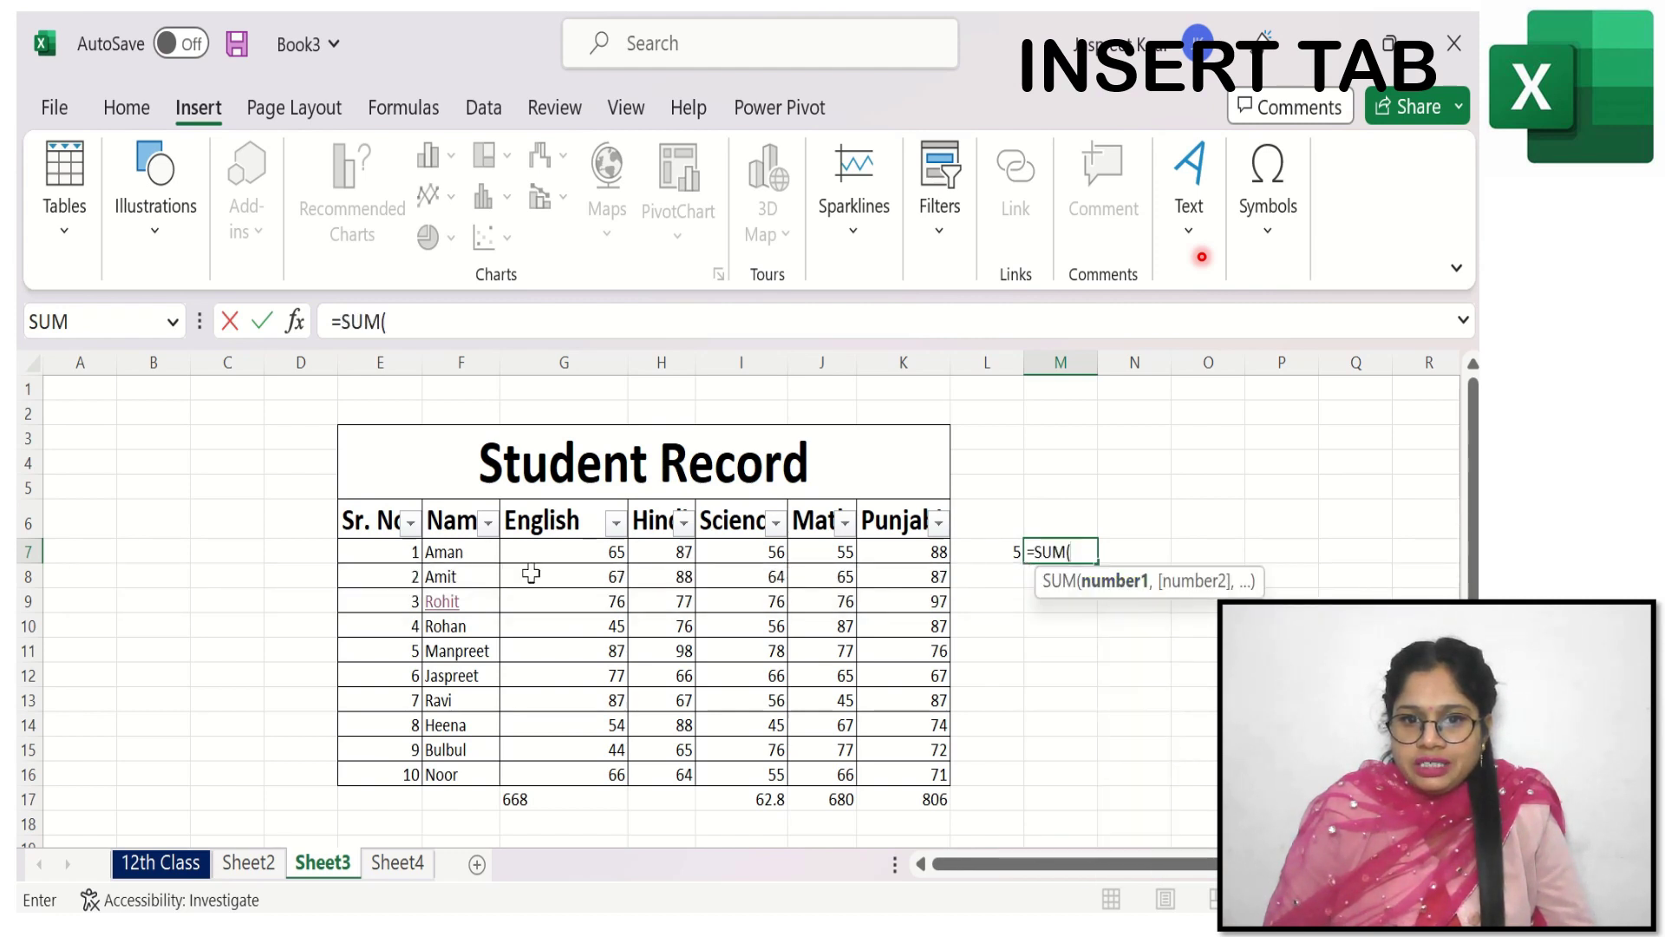
{"action": "left_click_drag", "start_coordinate": [555, 552], "coordinate": [891, 557]}
{"action": "key", "text": "Return"}
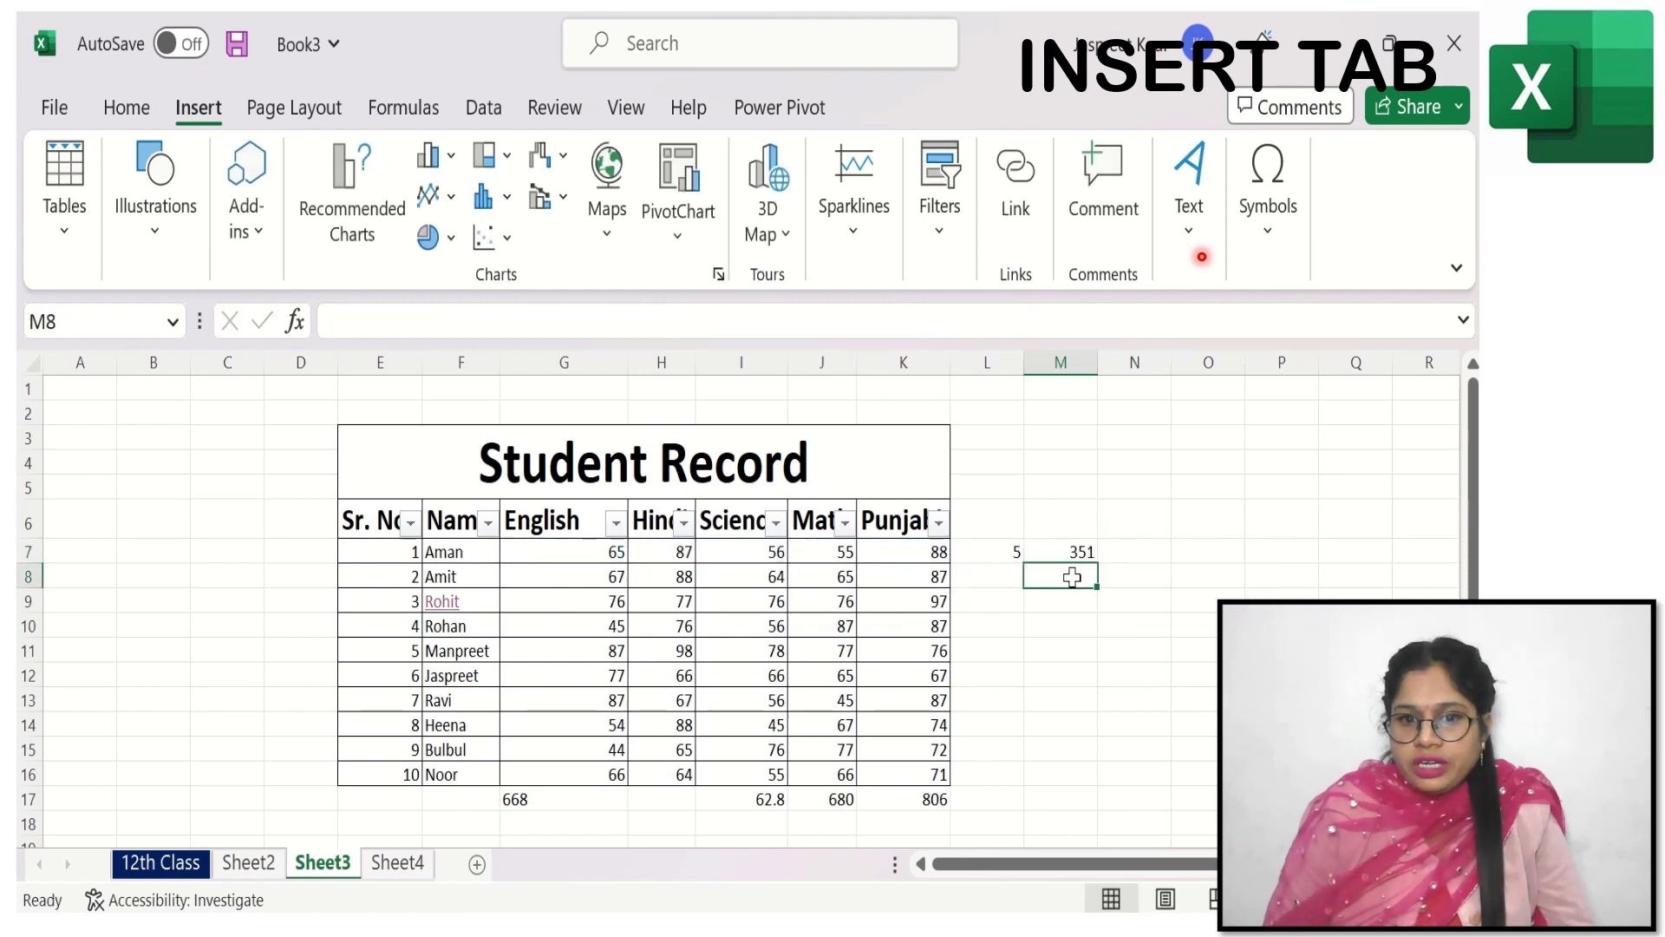
{"action": "left_click_drag", "start_coordinate": [1077, 550], "coordinate": [1092, 559]}
{"action": "key", "text": "Return"}
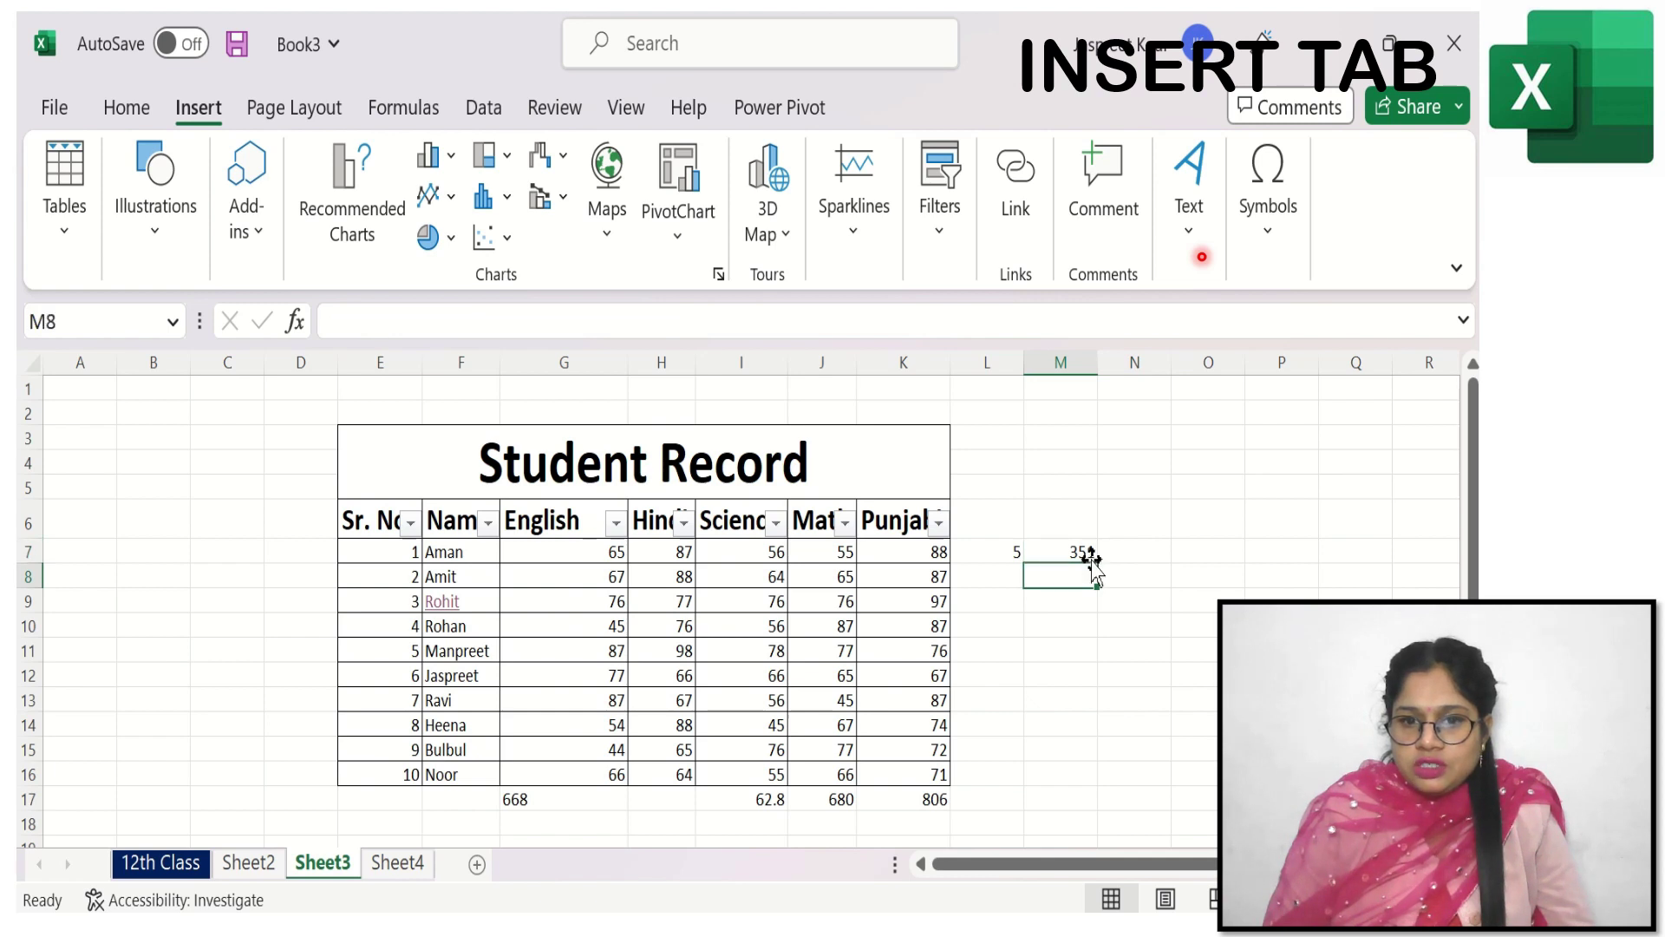
{"action": "left_click", "coordinate": [1088, 555]}
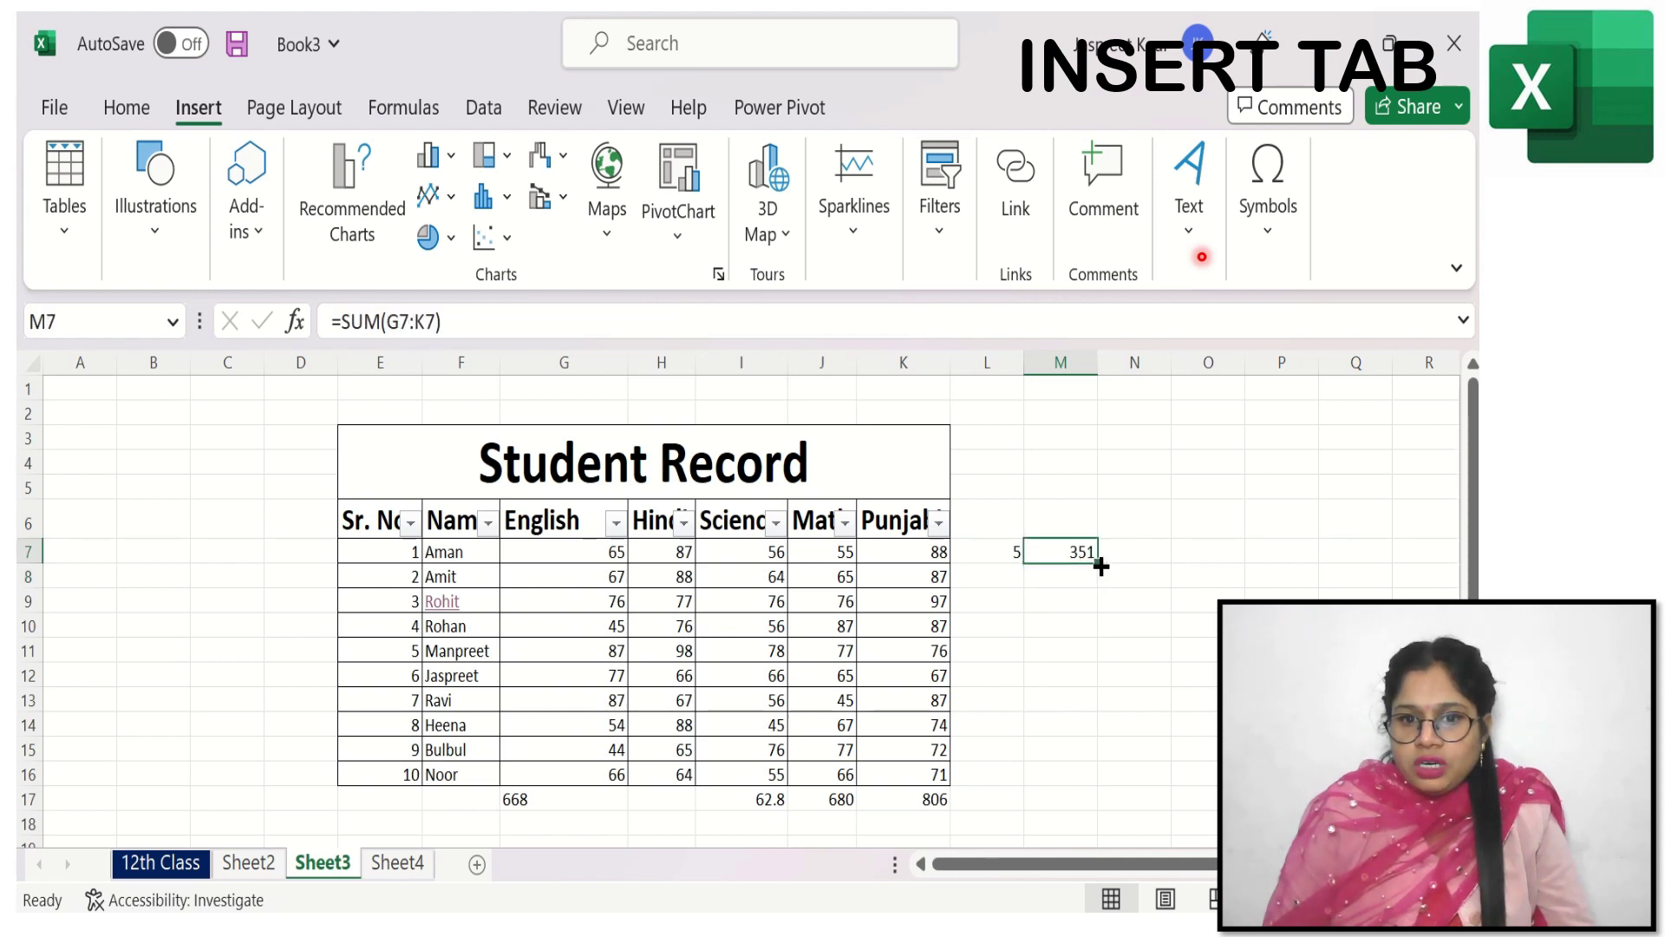
{"action": "left_click_drag", "start_coordinate": [1100, 566], "coordinate": [1098, 782]}
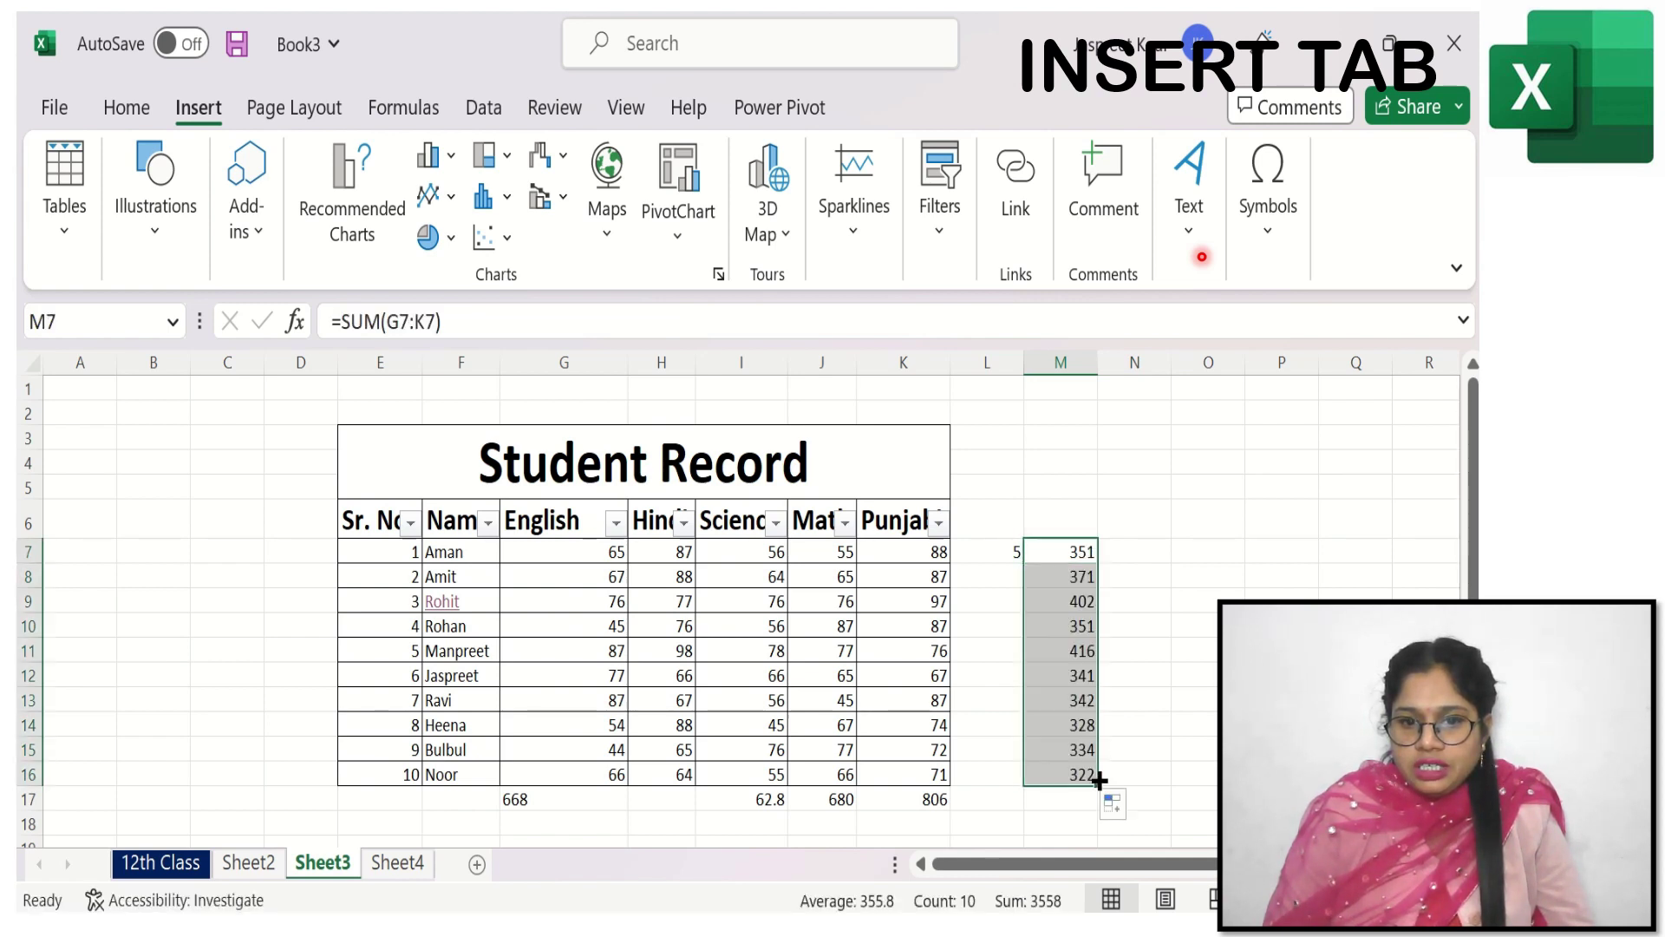
{"action": "left_click", "coordinate": [1200, 665]}
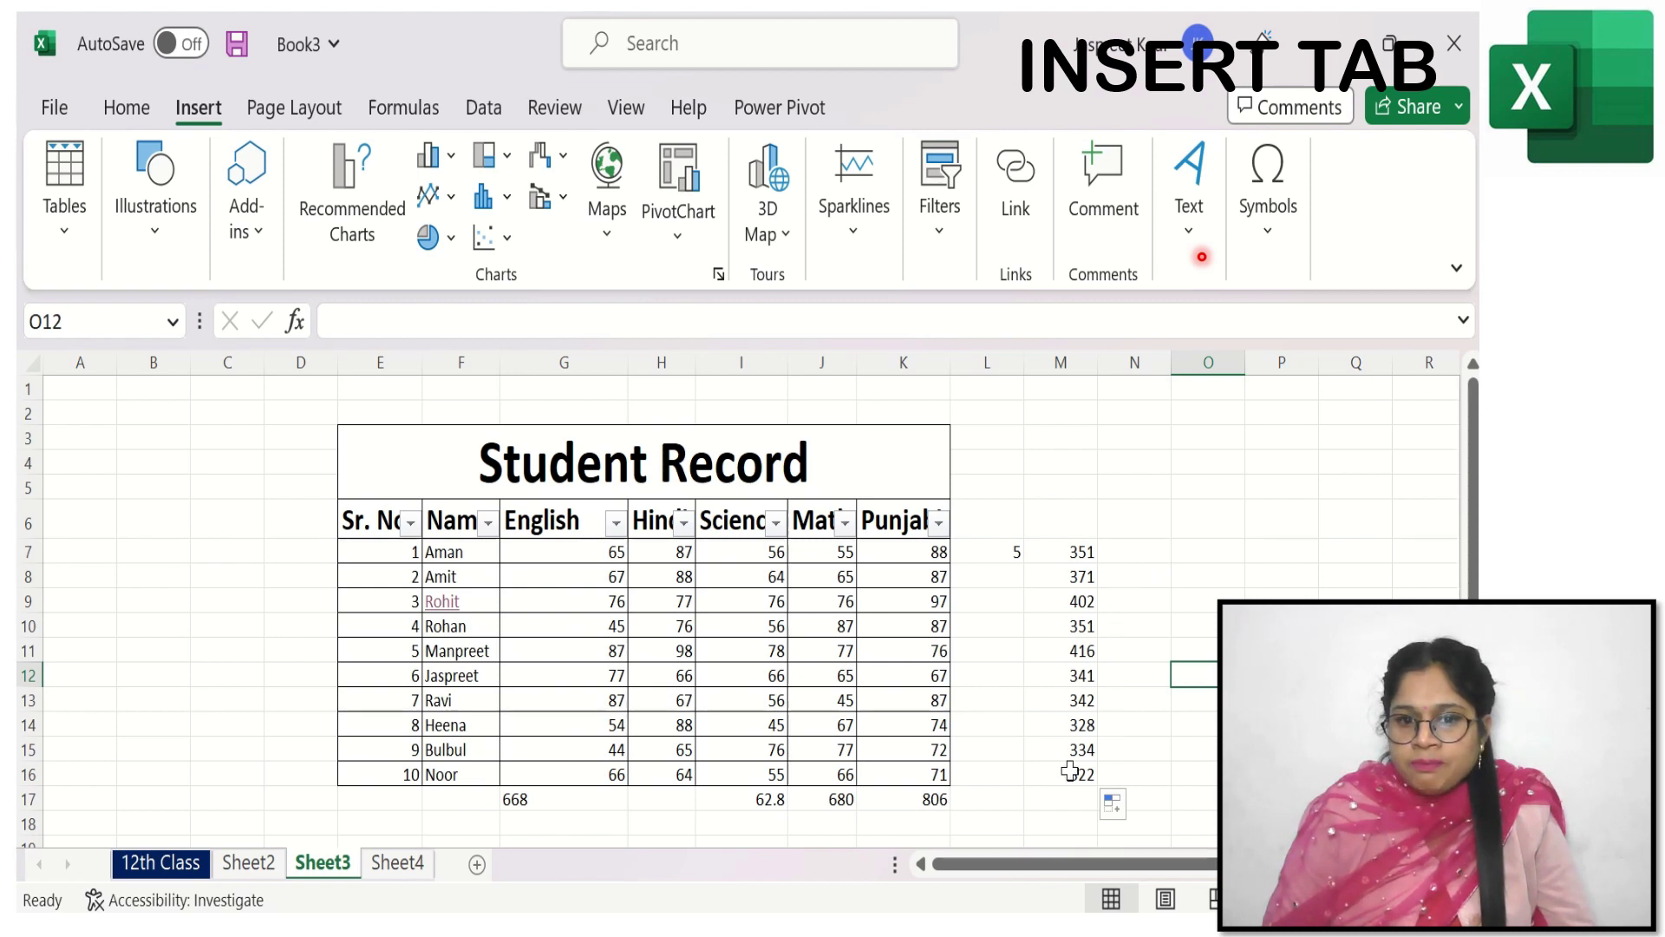
- Add the comment 'Intelligent Student' to the fifth student's name cell F11
{"action": "left_click", "coordinate": [1080, 652]}
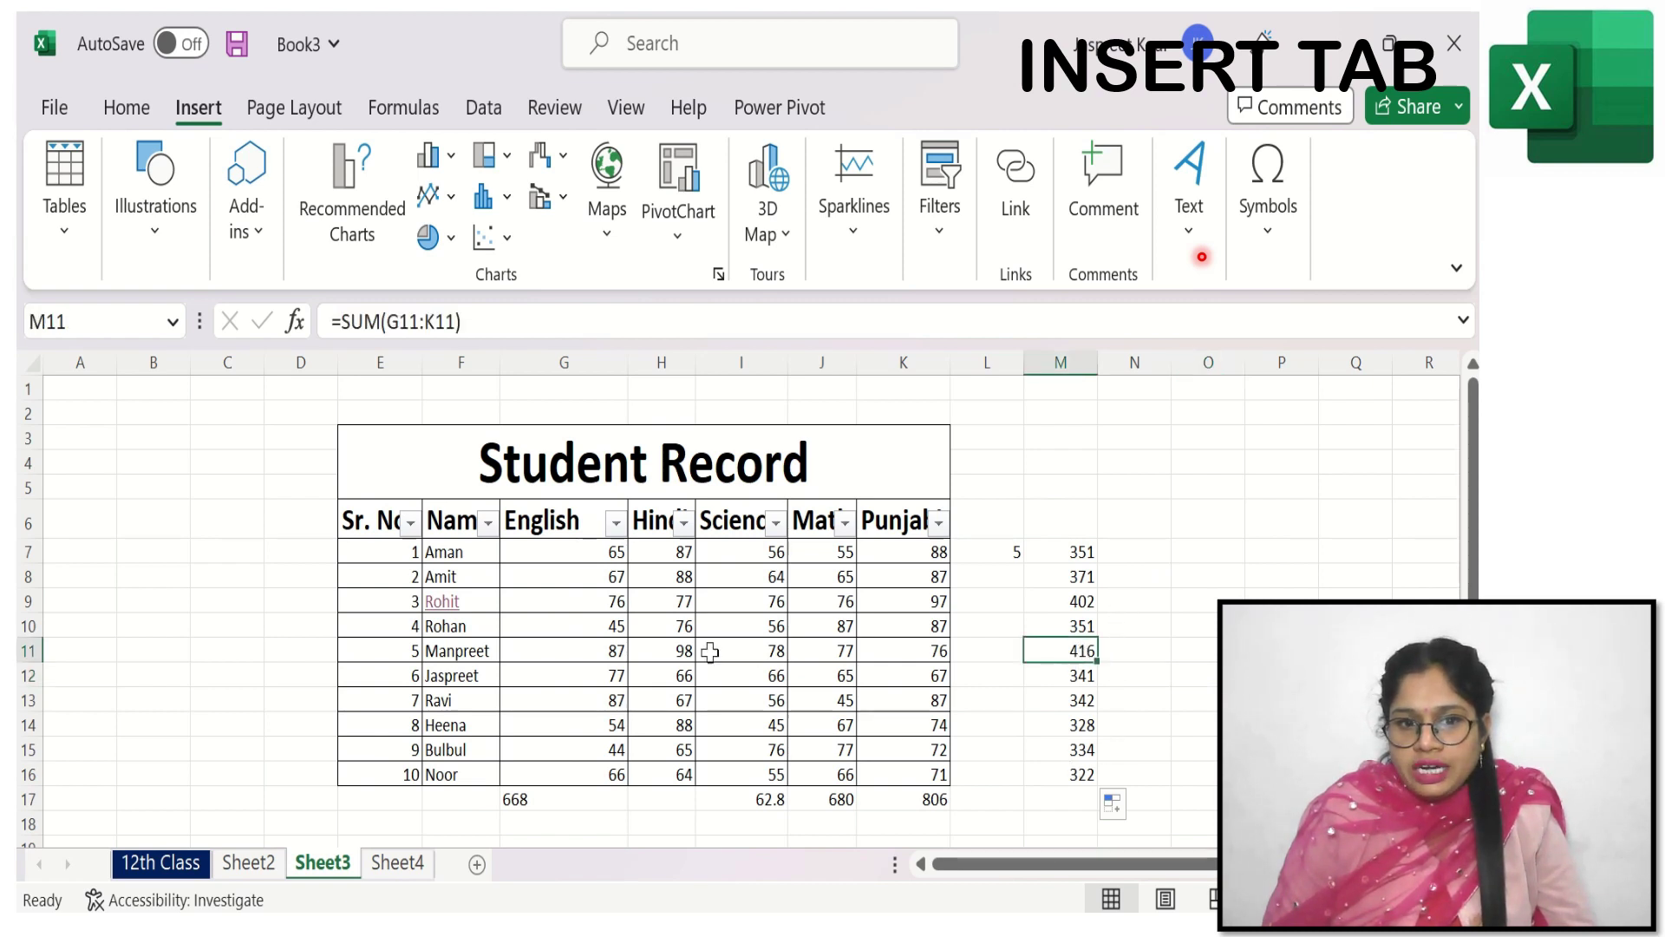
{"action": "left_click", "coordinate": [461, 651]}
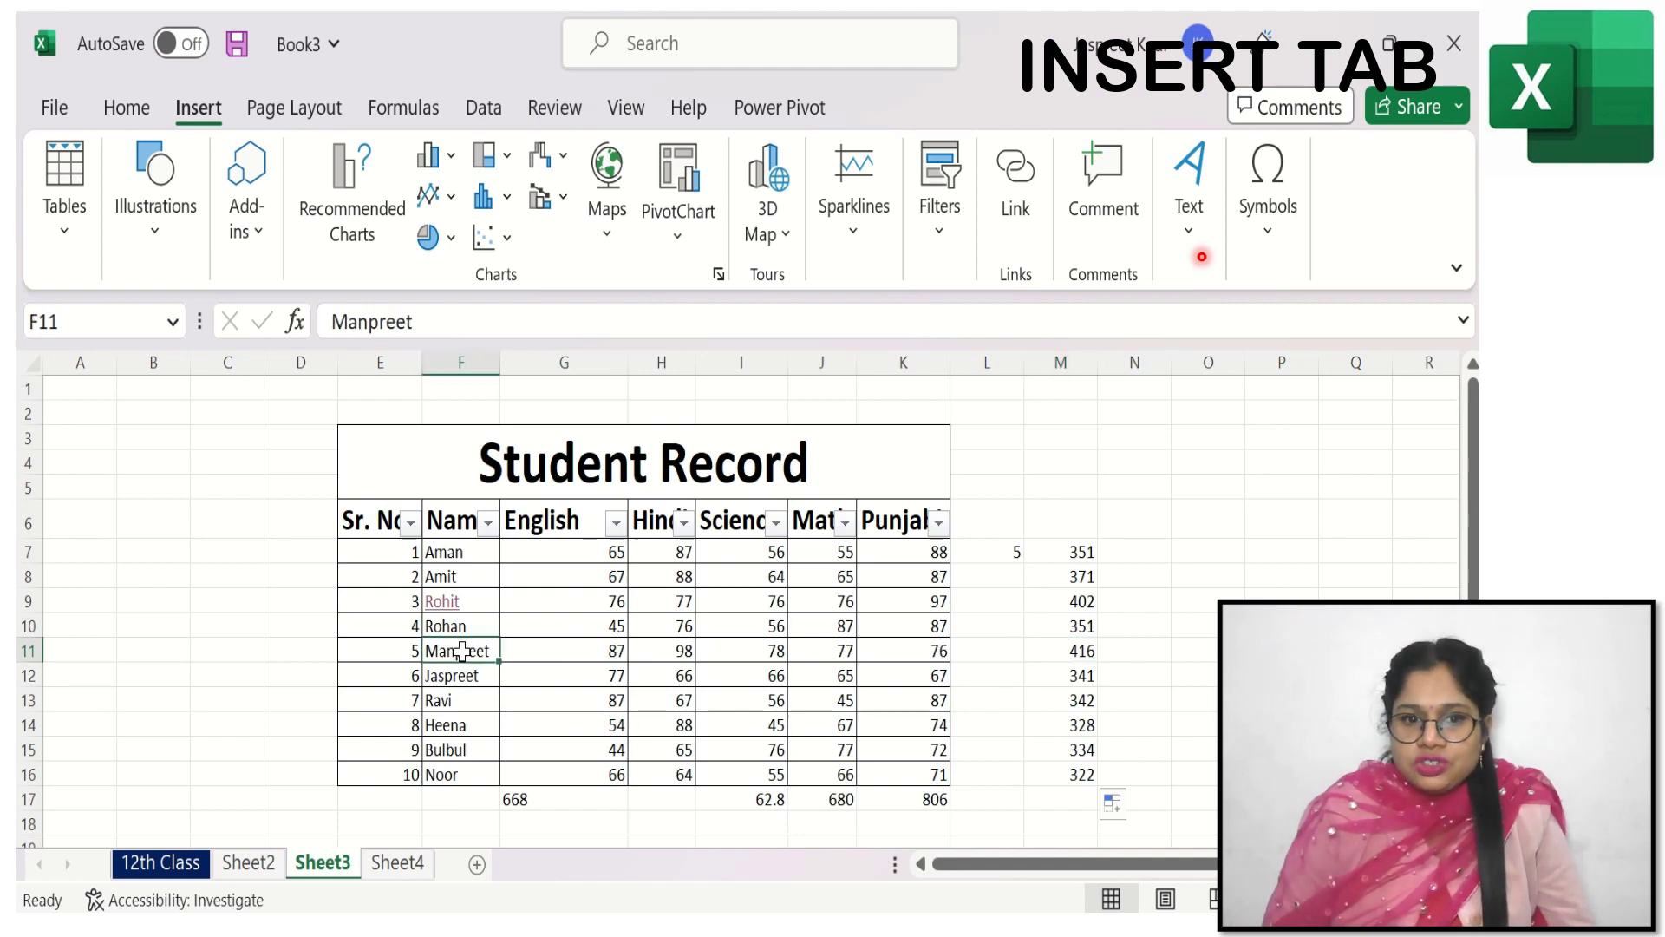
{"action": "left_click", "coordinate": [1104, 191]}
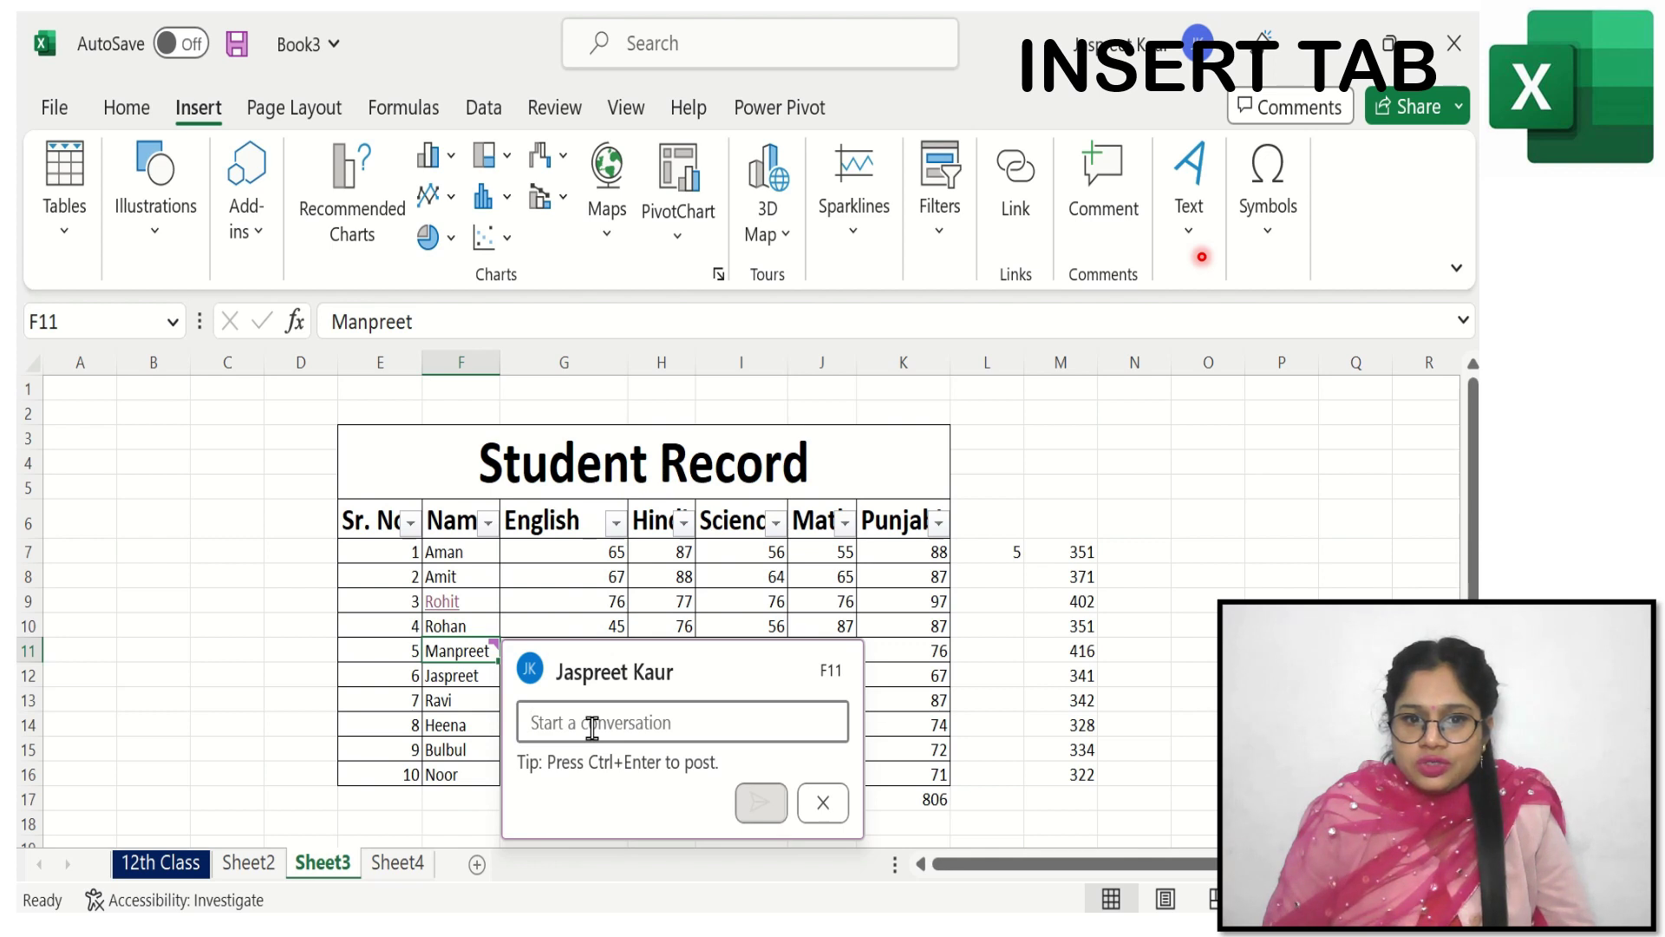
{"action": "type", "text": "Inte"}
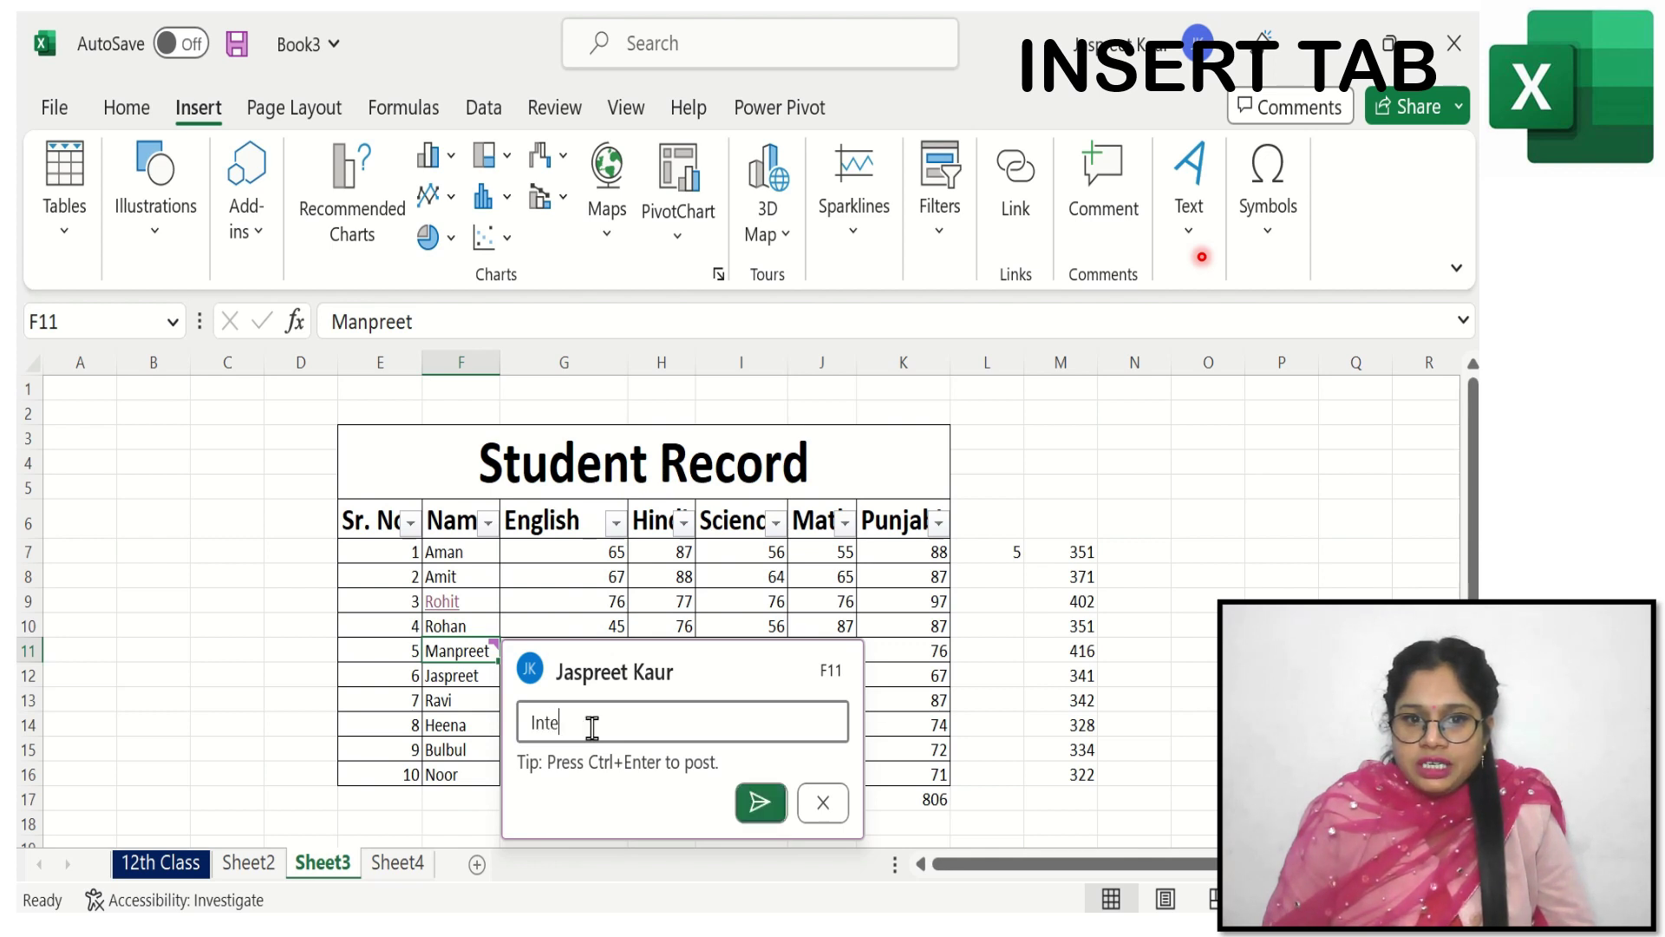
{"action": "type", "text": "llig"}
{"action": "type", "text": "ent Student"}
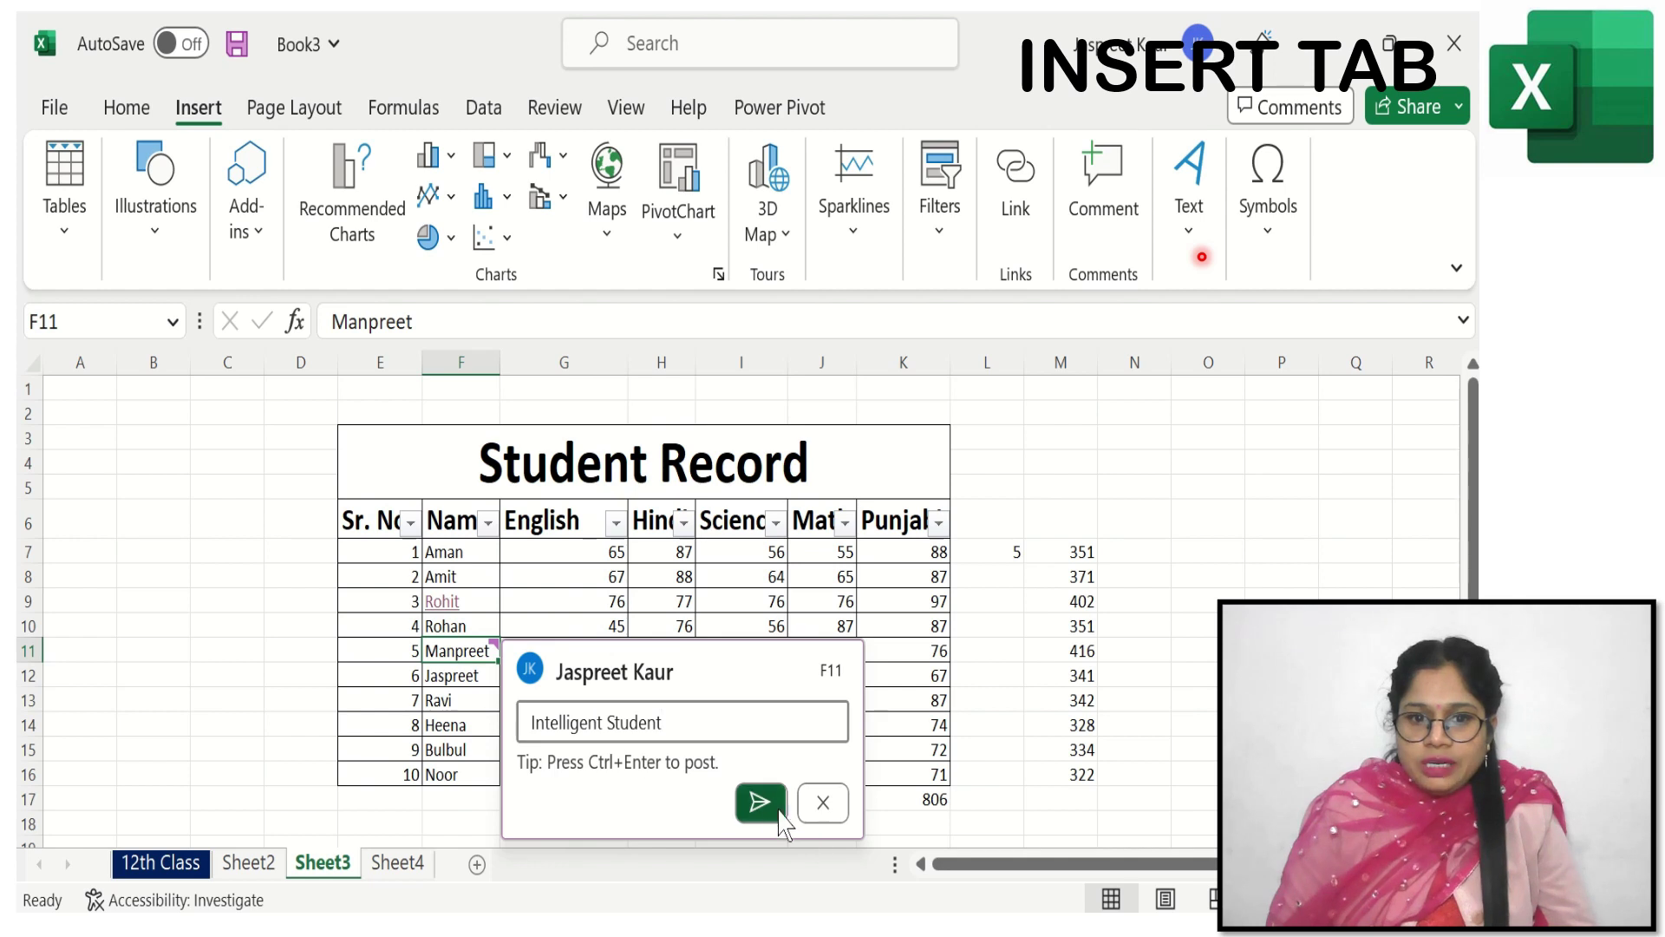
{"action": "left_click", "coordinate": [761, 804]}
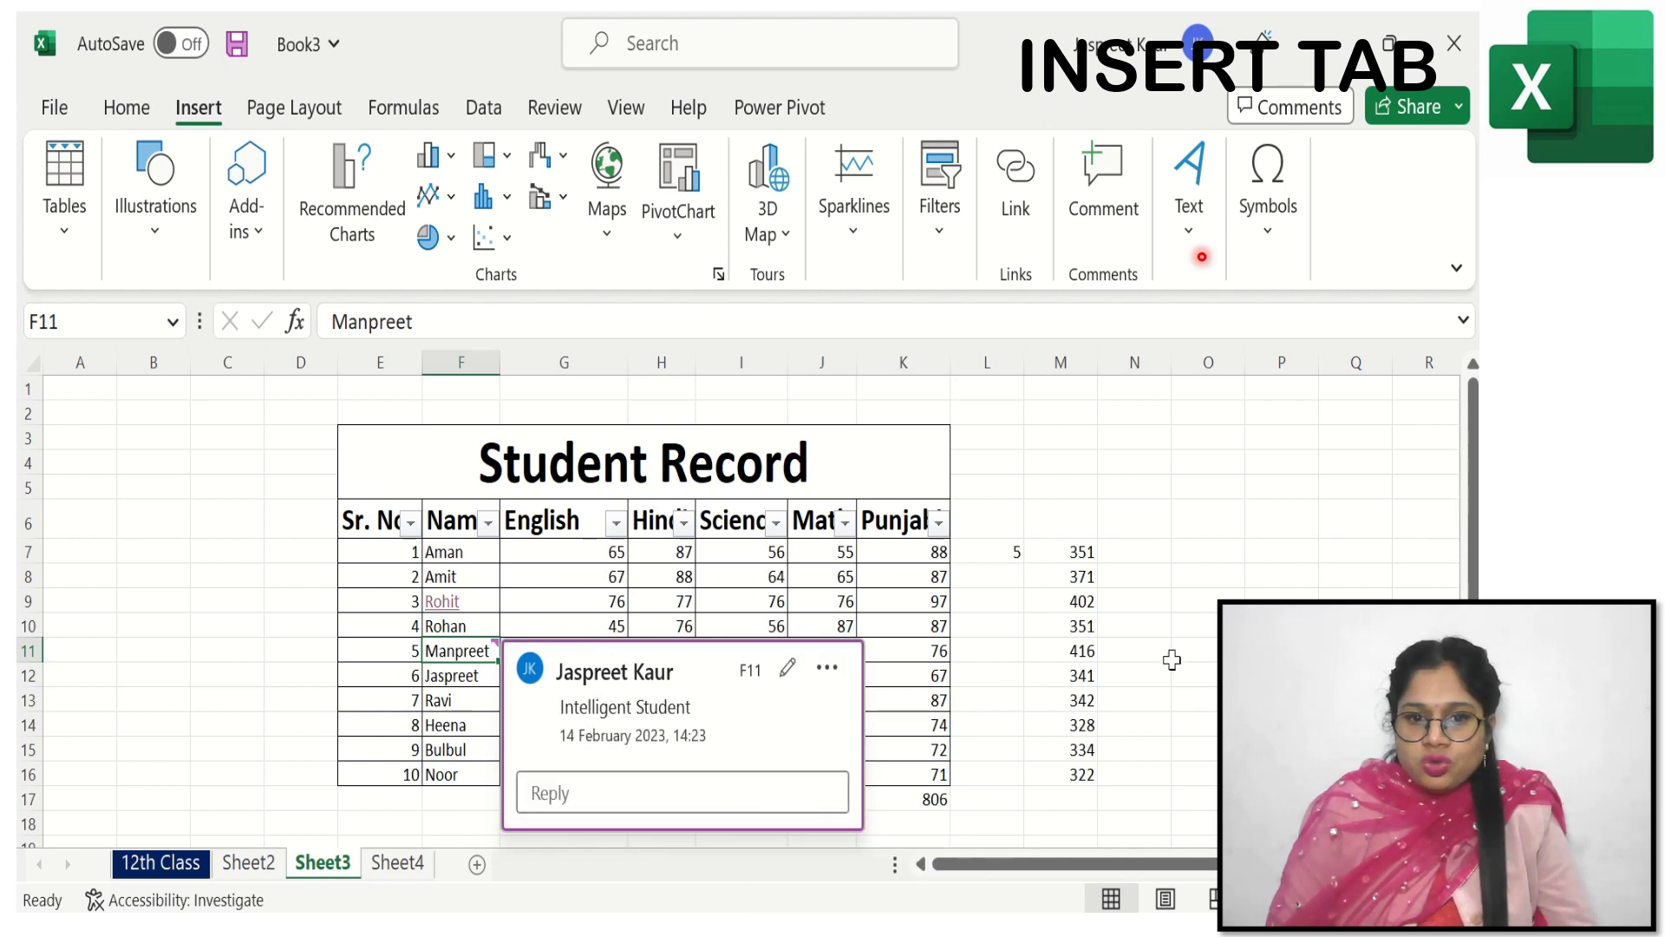
{"action": "left_click", "coordinate": [1207, 629]}
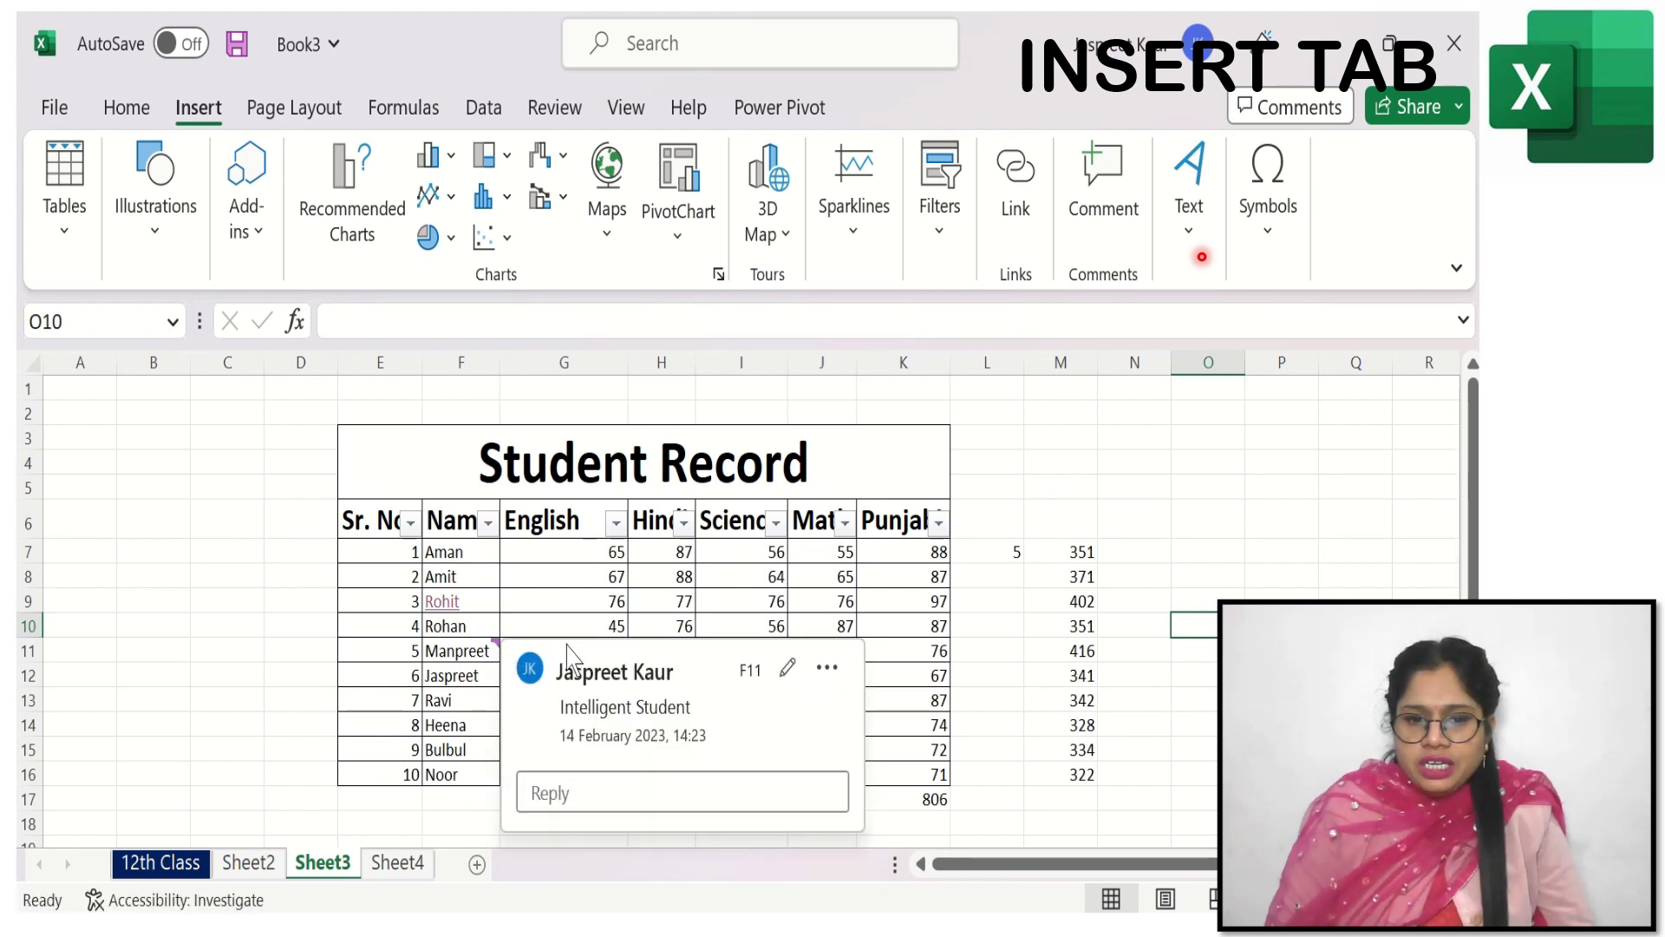
- Mark the Intelligent Student comment thread as resolved
{"action": "left_click", "coordinate": [1297, 486]}
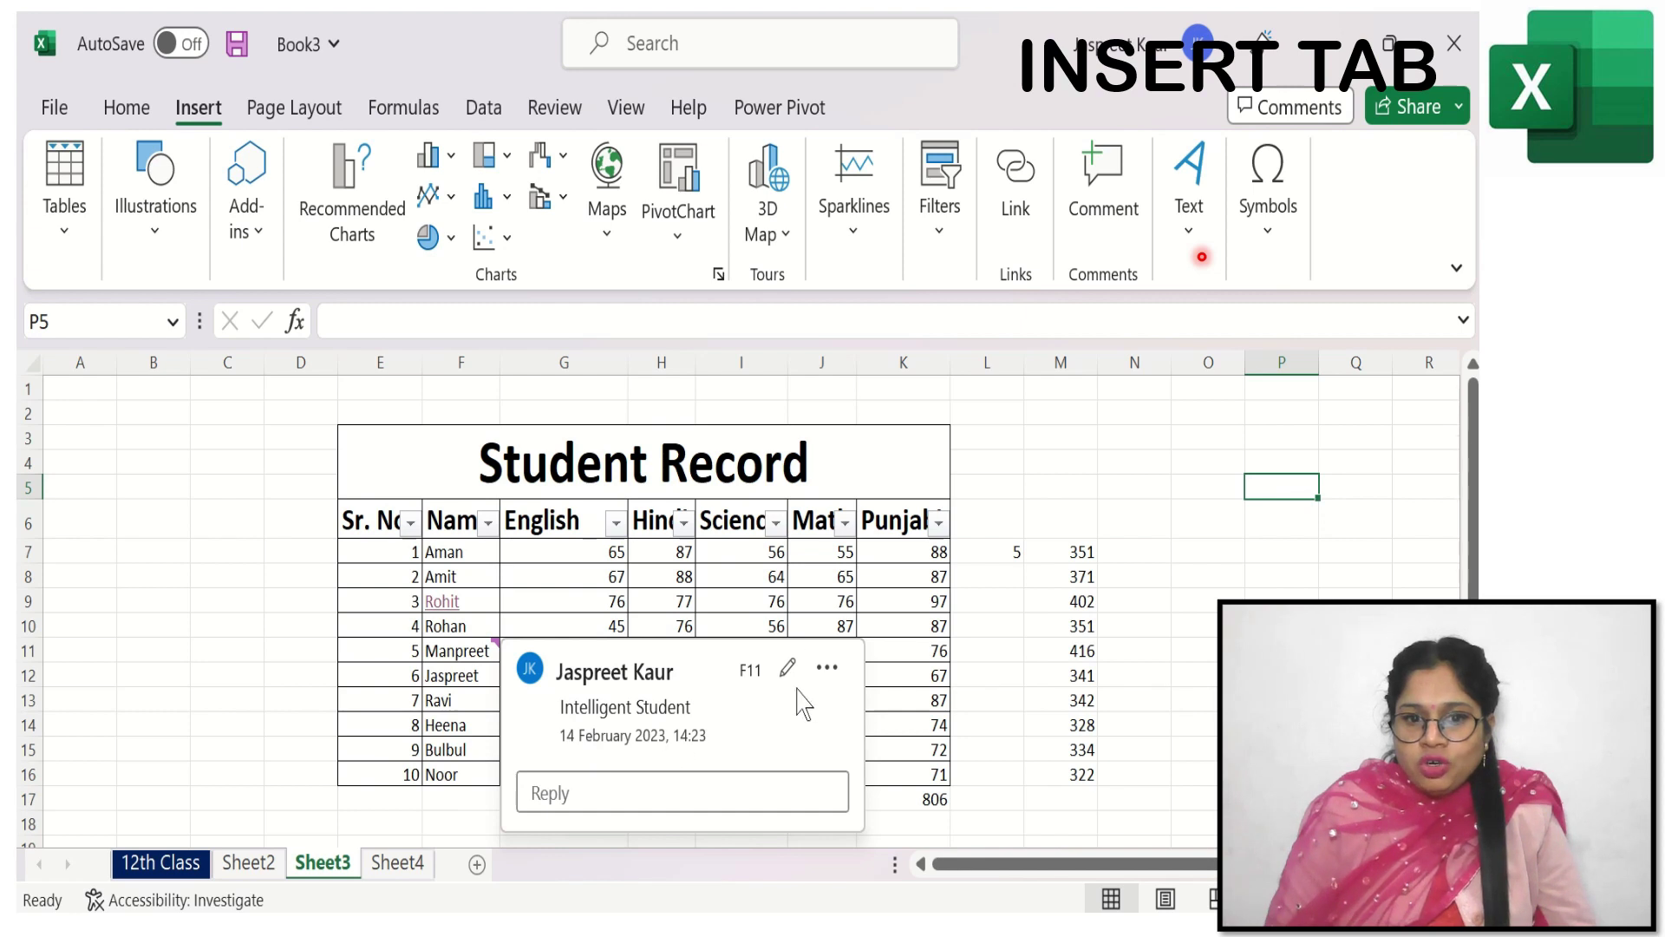
{"action": "left_click", "coordinate": [828, 670]}
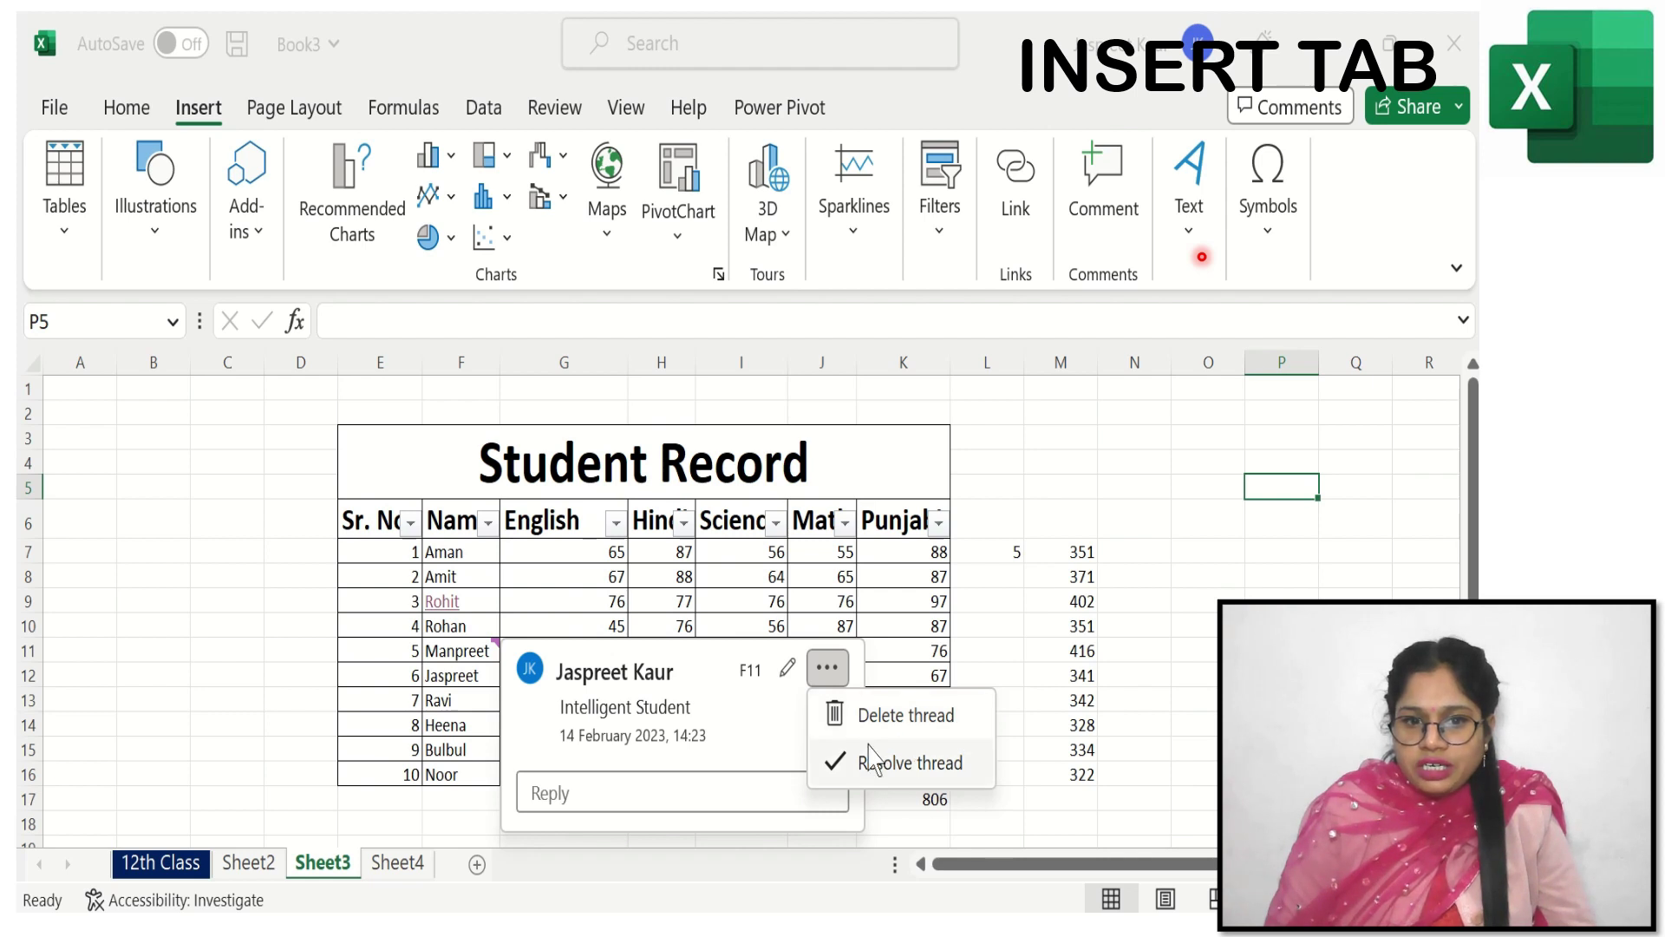
{"action": "left_click", "coordinate": [895, 774]}
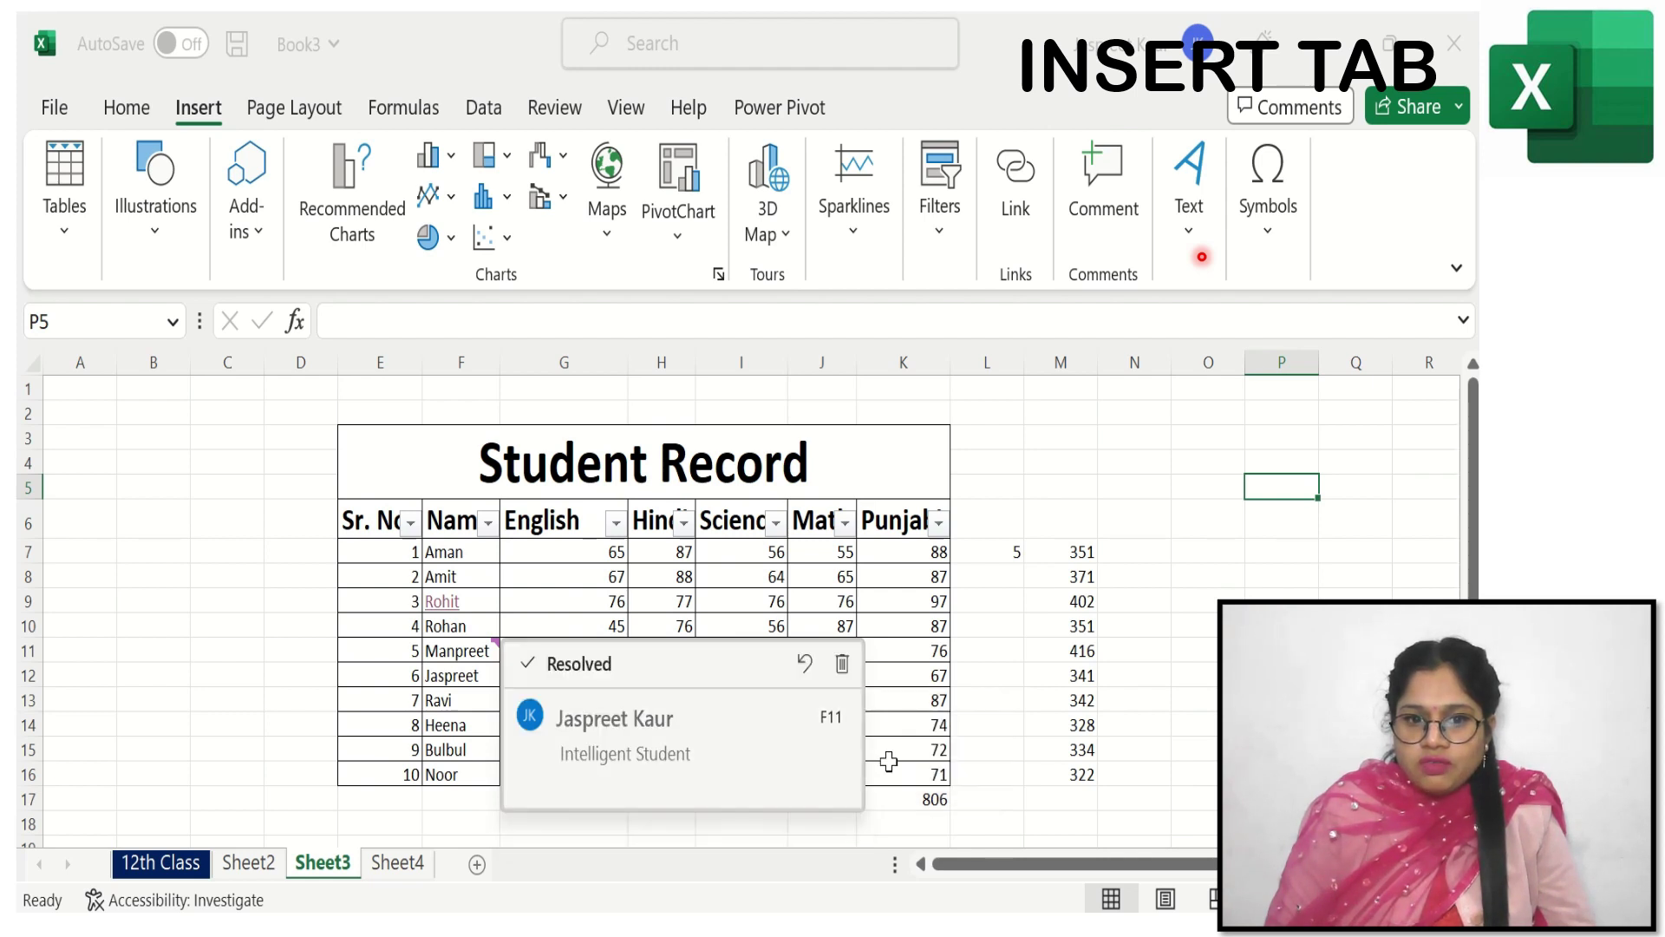
{"action": "mouse_move", "coordinate": [460, 651]}
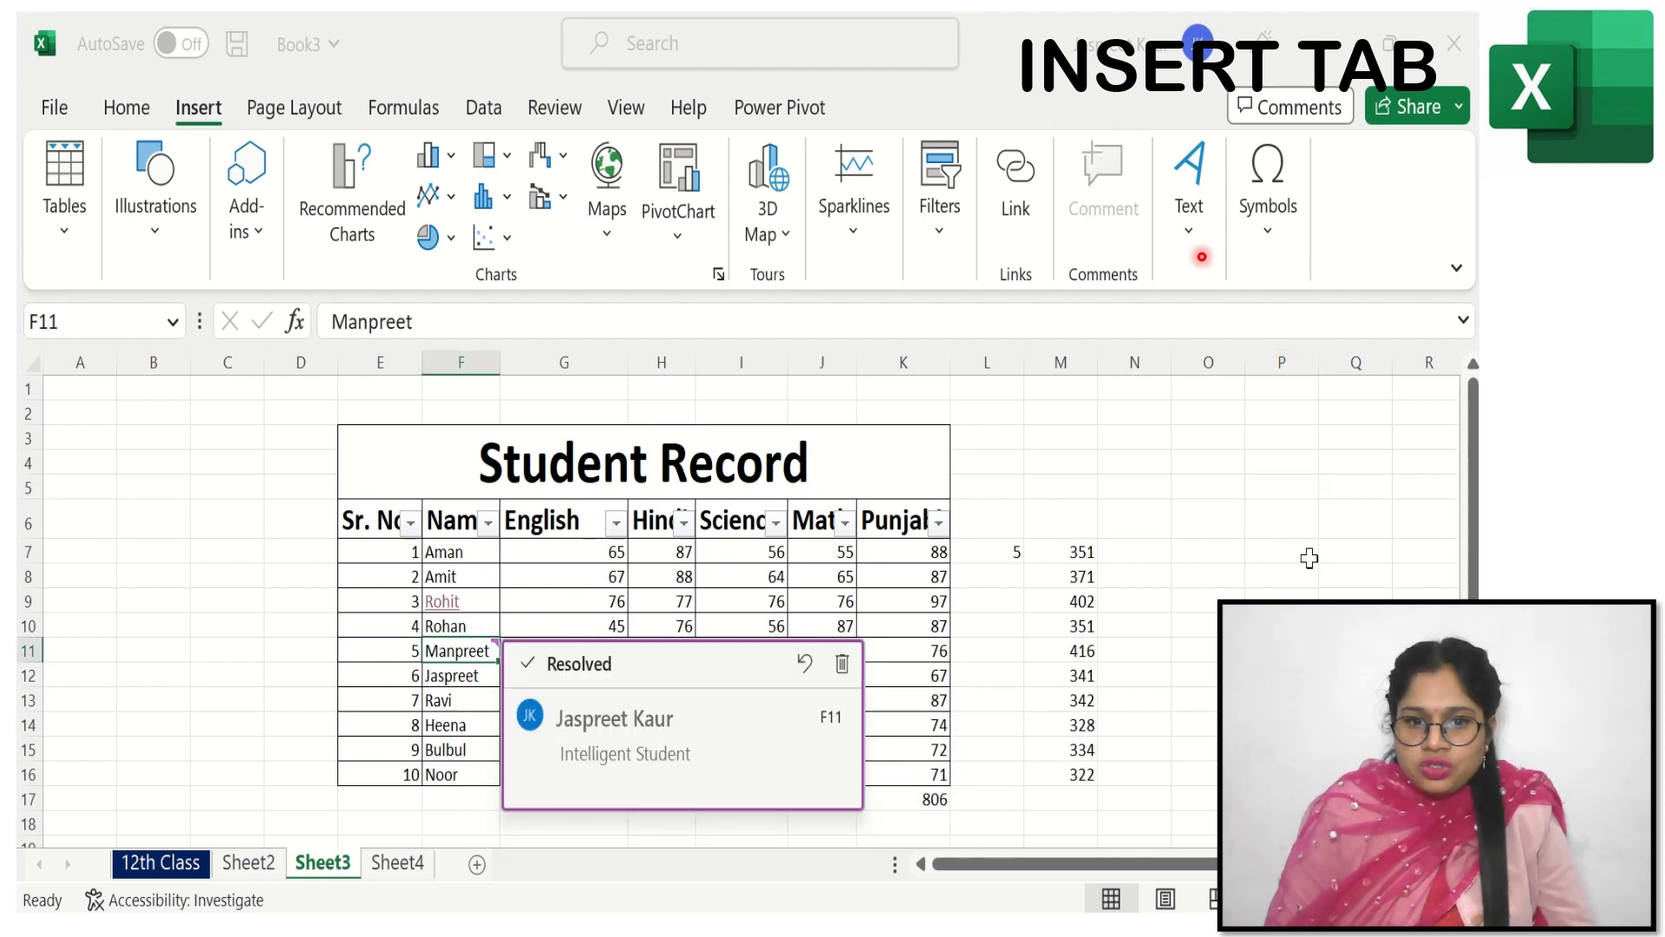
{"action": "left_click", "coordinate": [1308, 555]}
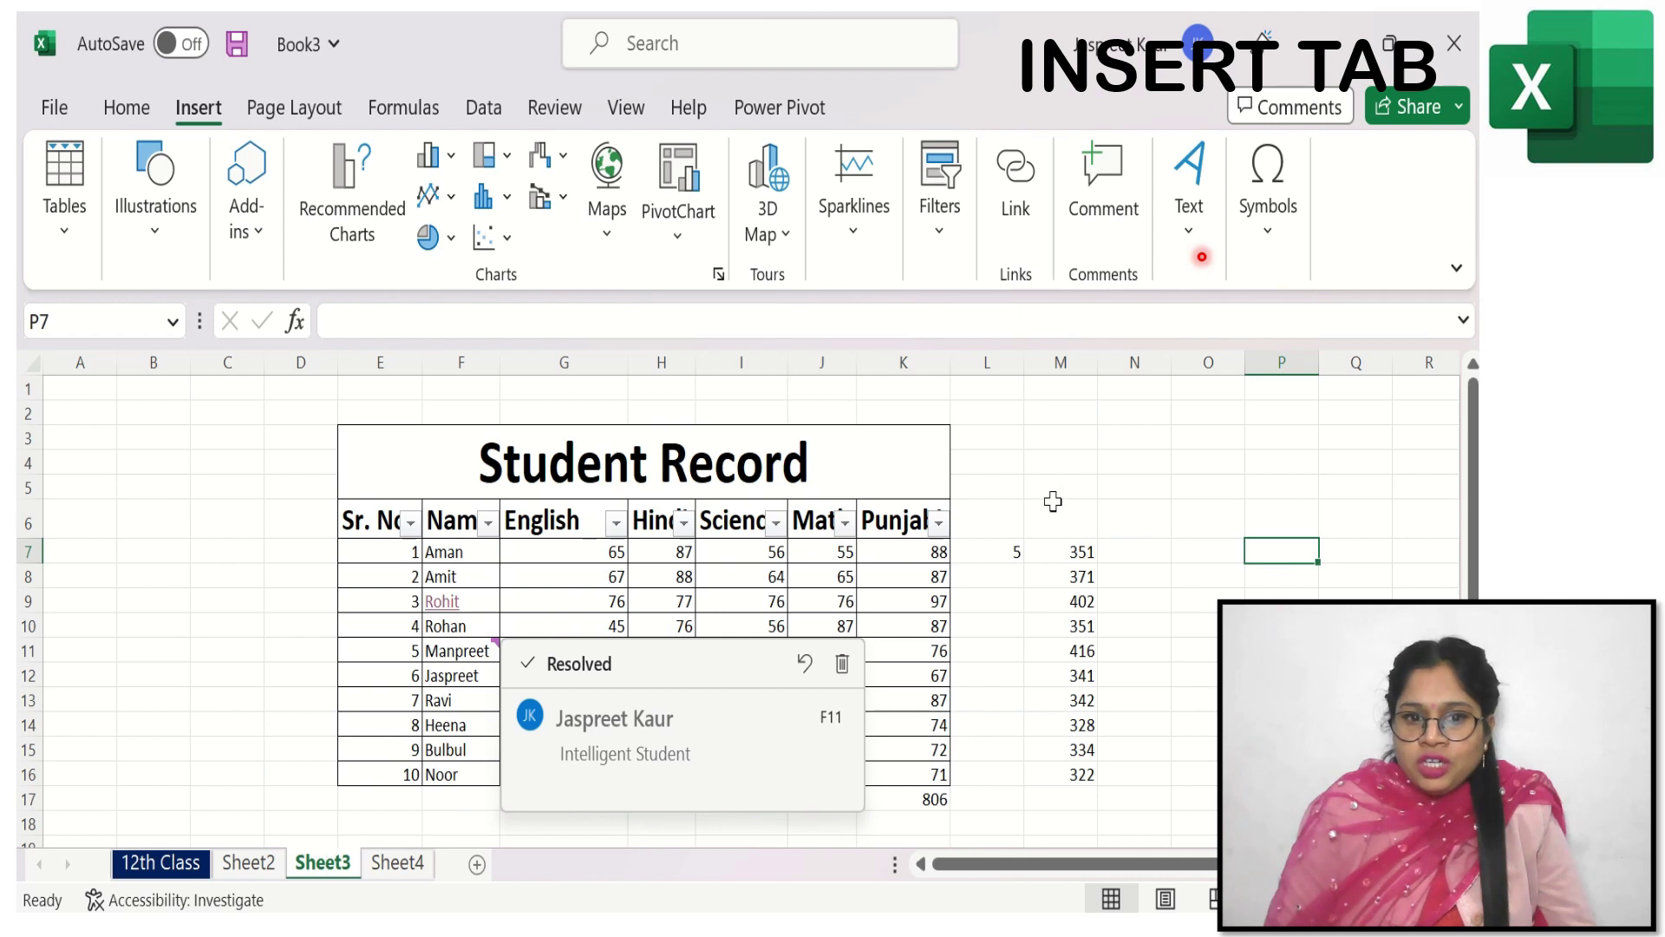
{"action": "left_click", "coordinate": [1075, 482]}
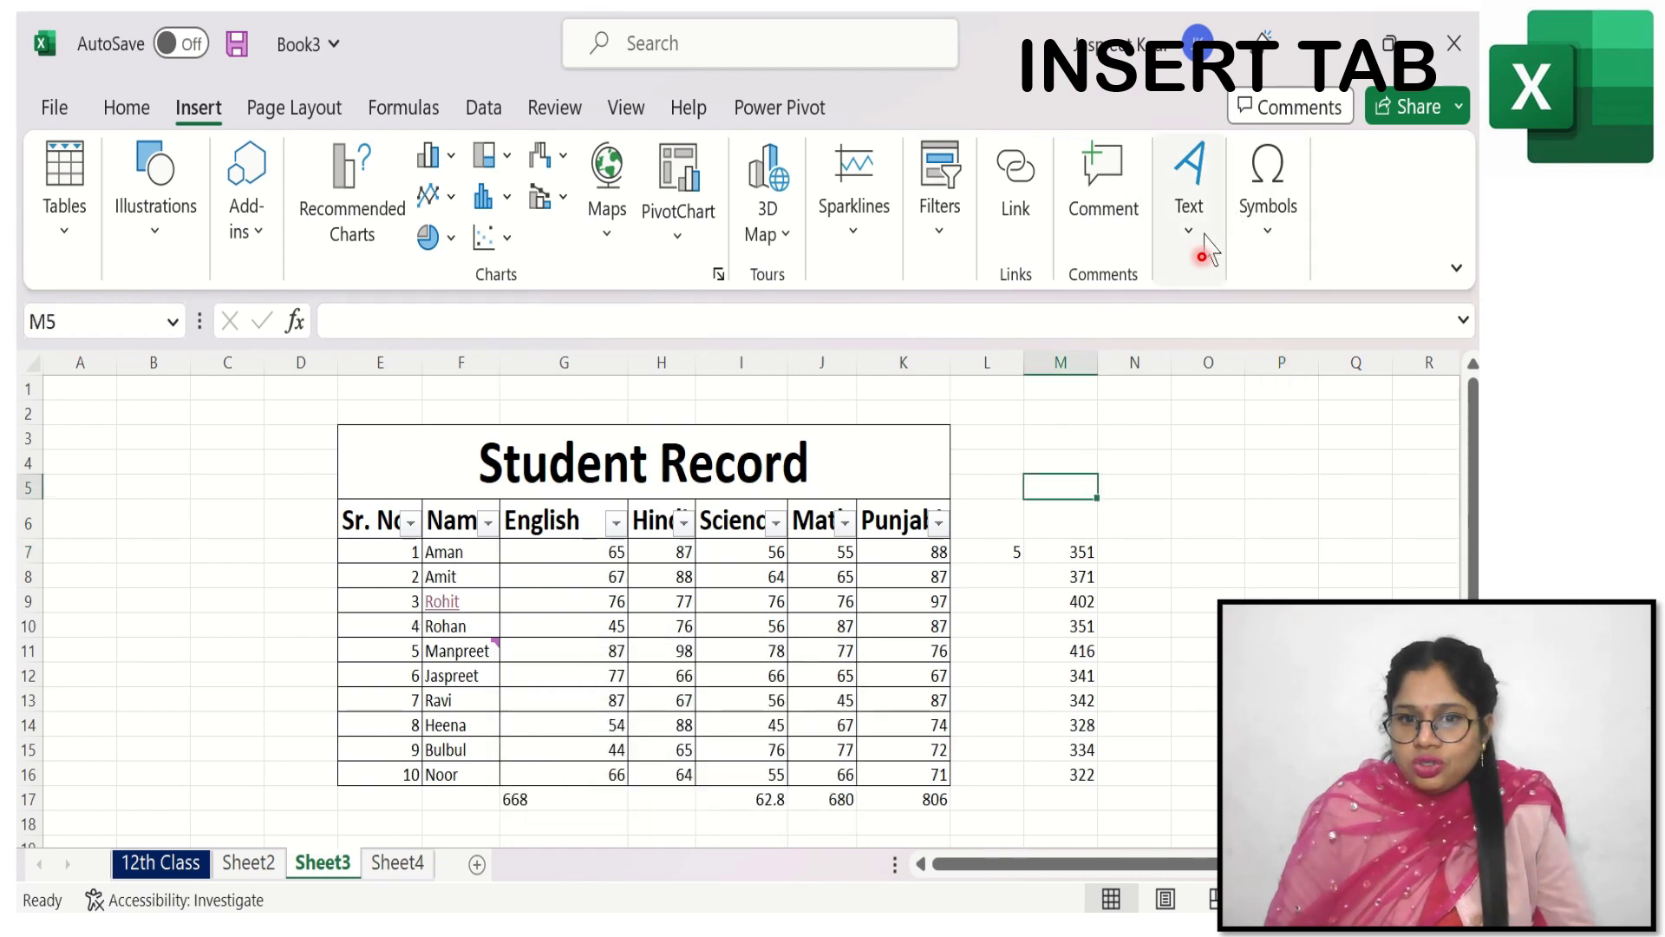
- Draw a text box right of the table, enter its Future Care Education text, and select it
{"action": "left_click", "coordinate": [1191, 241]}
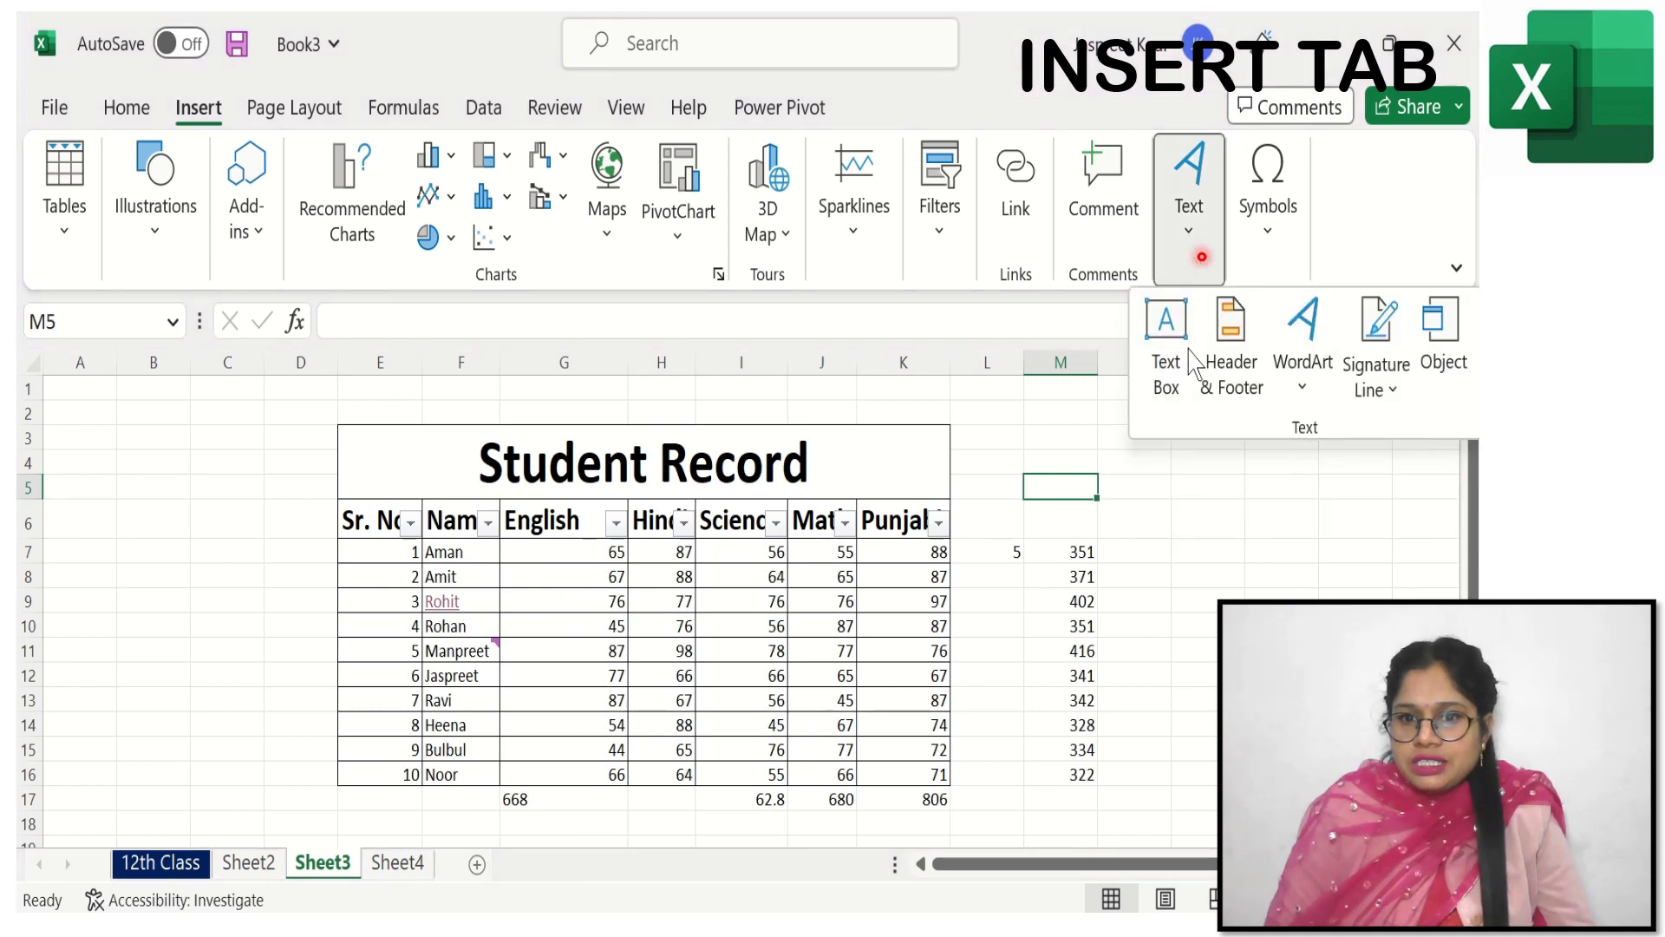
{"action": "left_click", "coordinate": [1167, 373]}
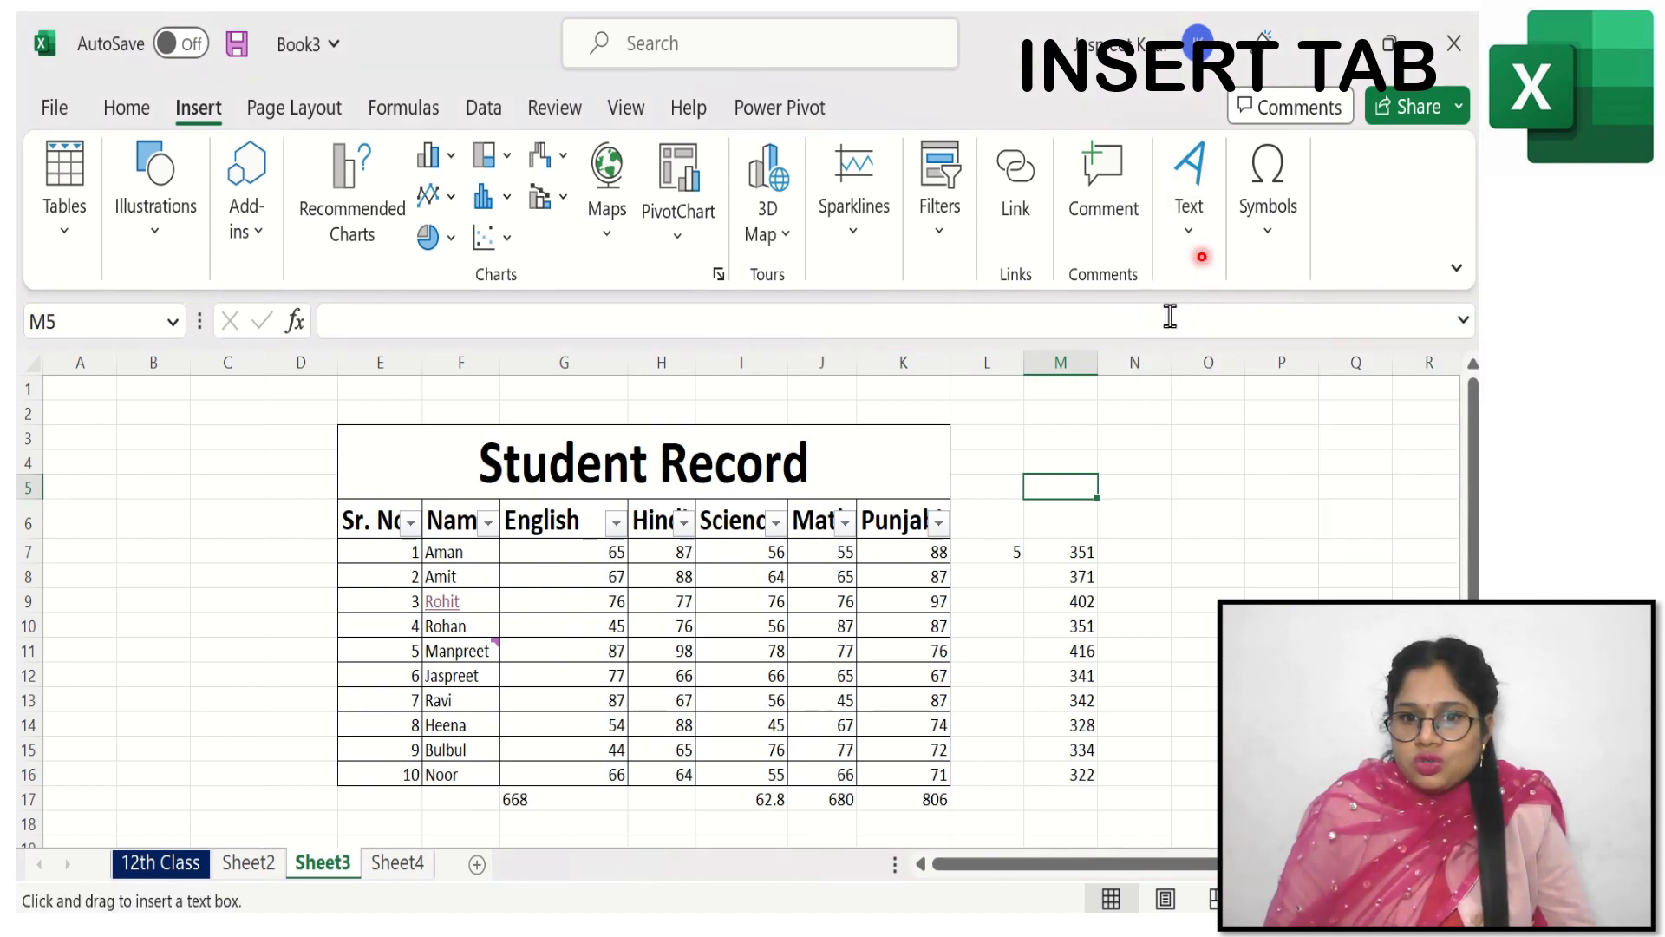
{"action": "left_click_drag", "start_coordinate": [1133, 455], "coordinate": [1384, 629]}
{"action": "type", "text": "Future"}
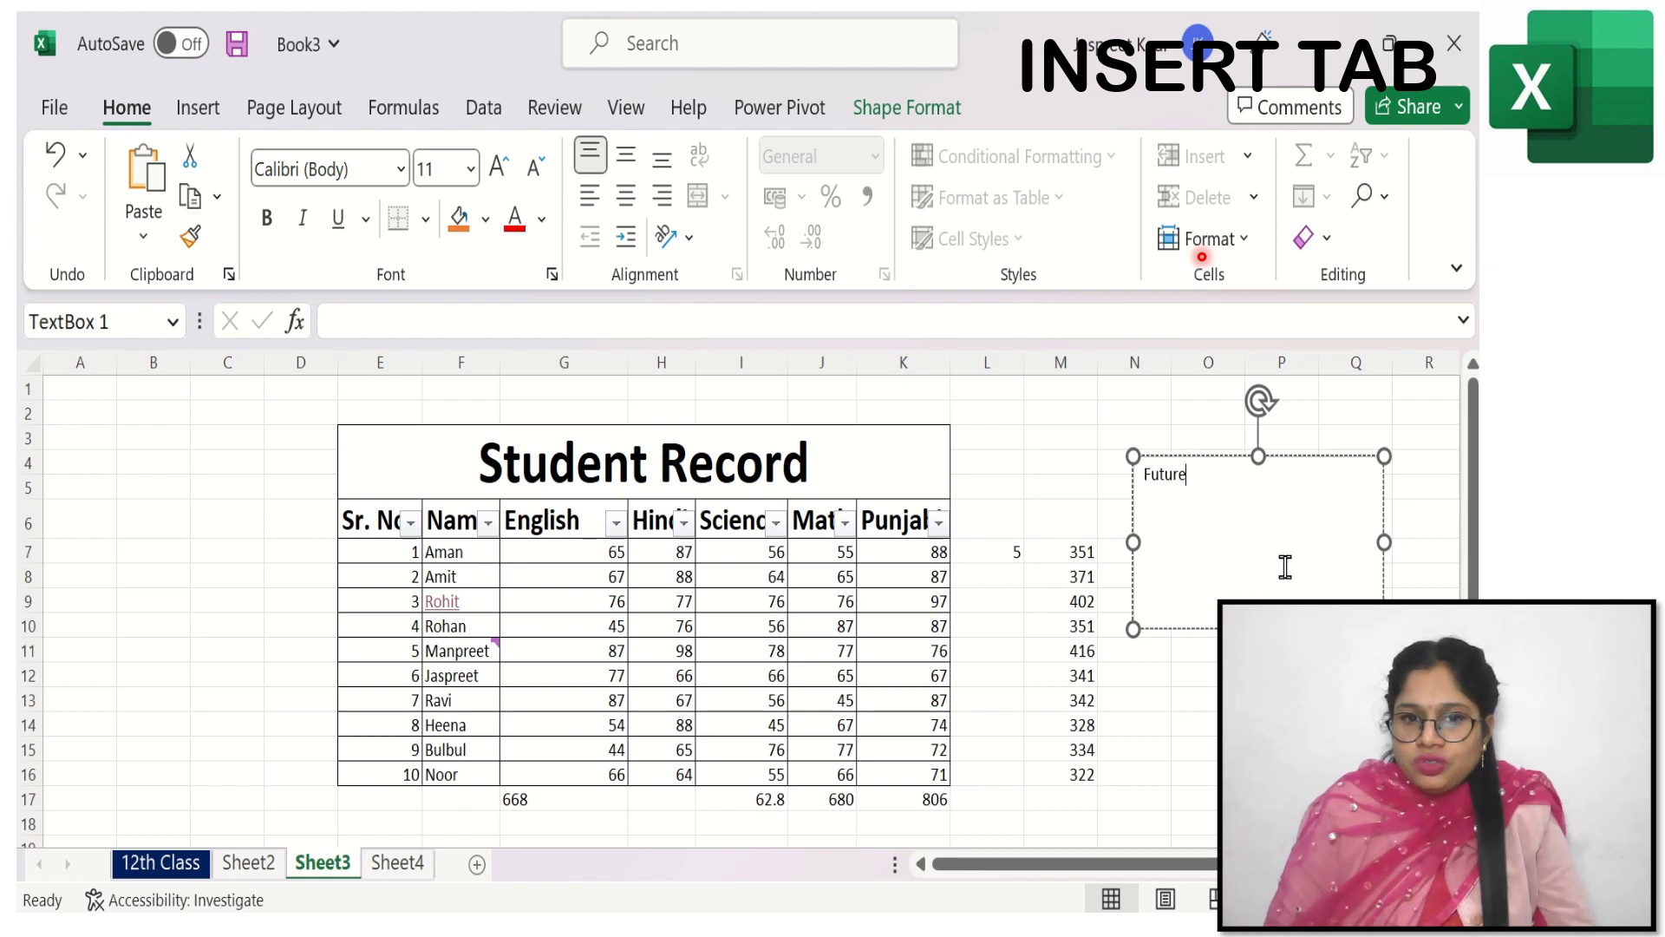
{"action": "type", "text": "Care E"}
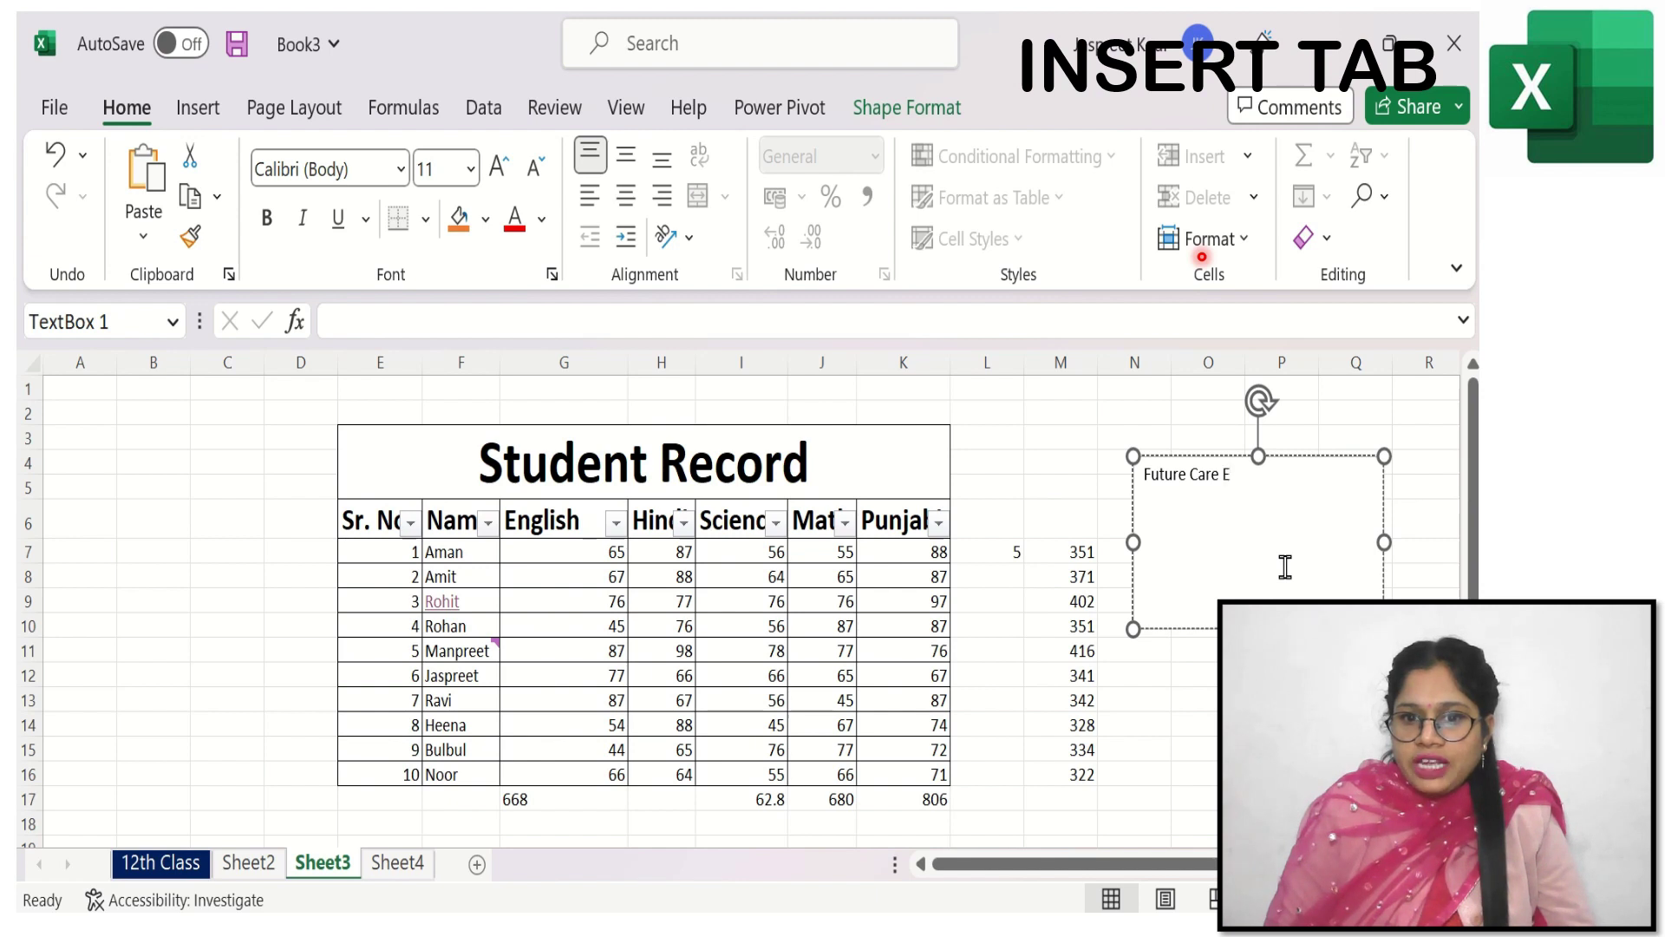
{"action": "type", "text": "ucation"}
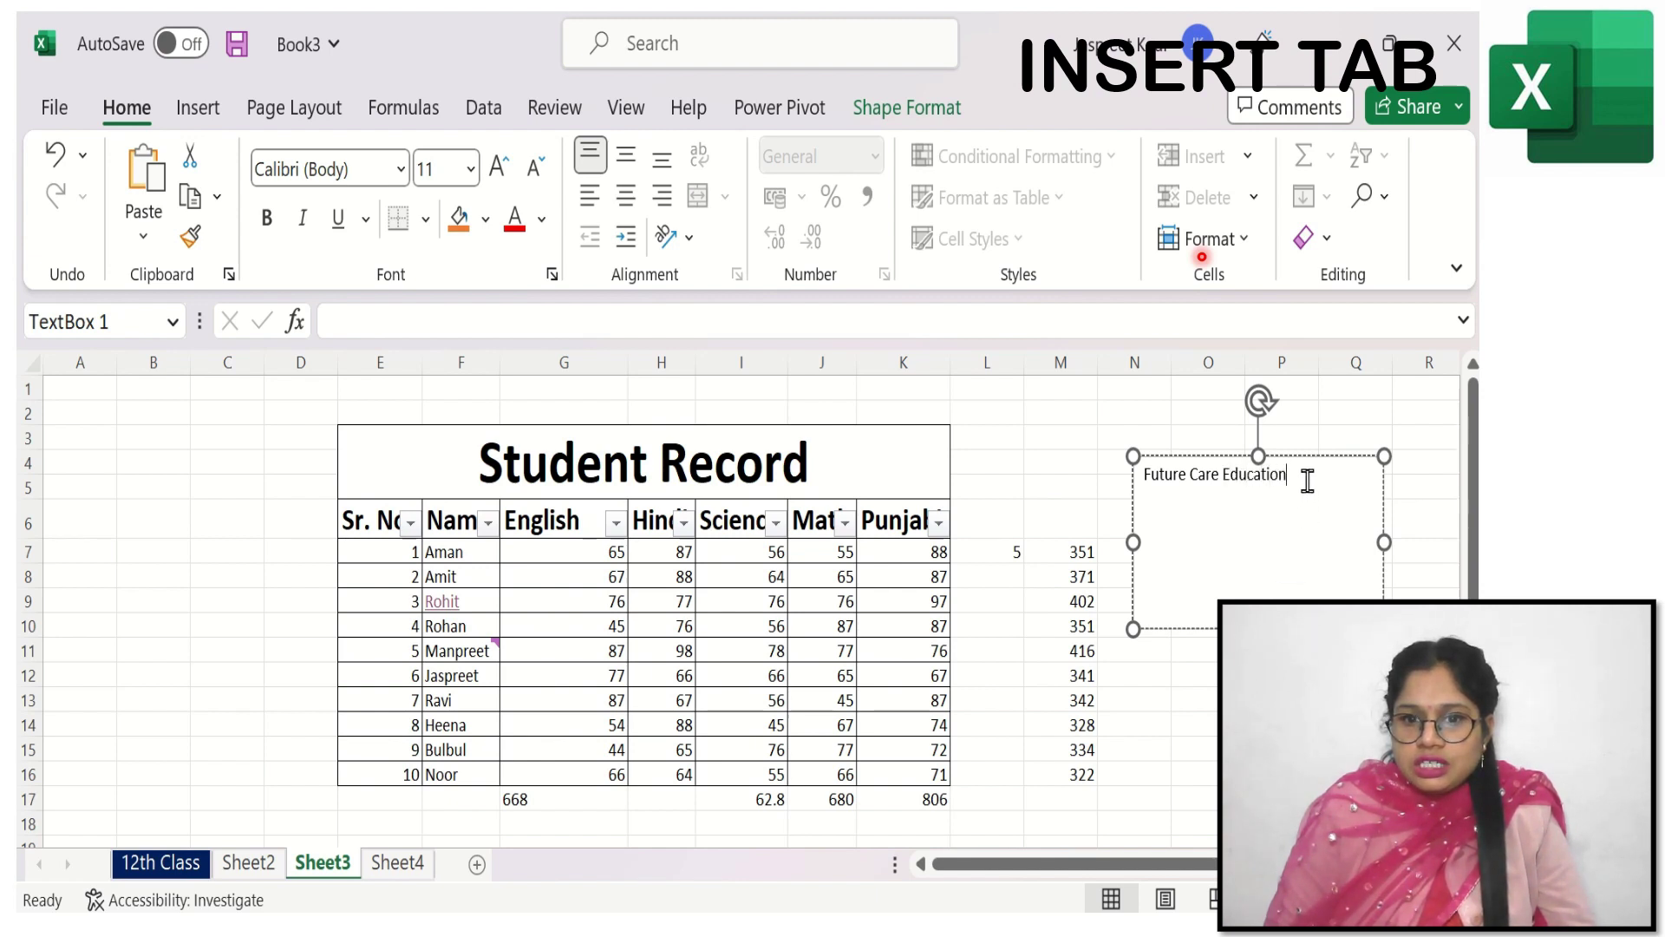
{"action": "left_click_drag", "start_coordinate": [1308, 477], "coordinate": [1142, 475]}
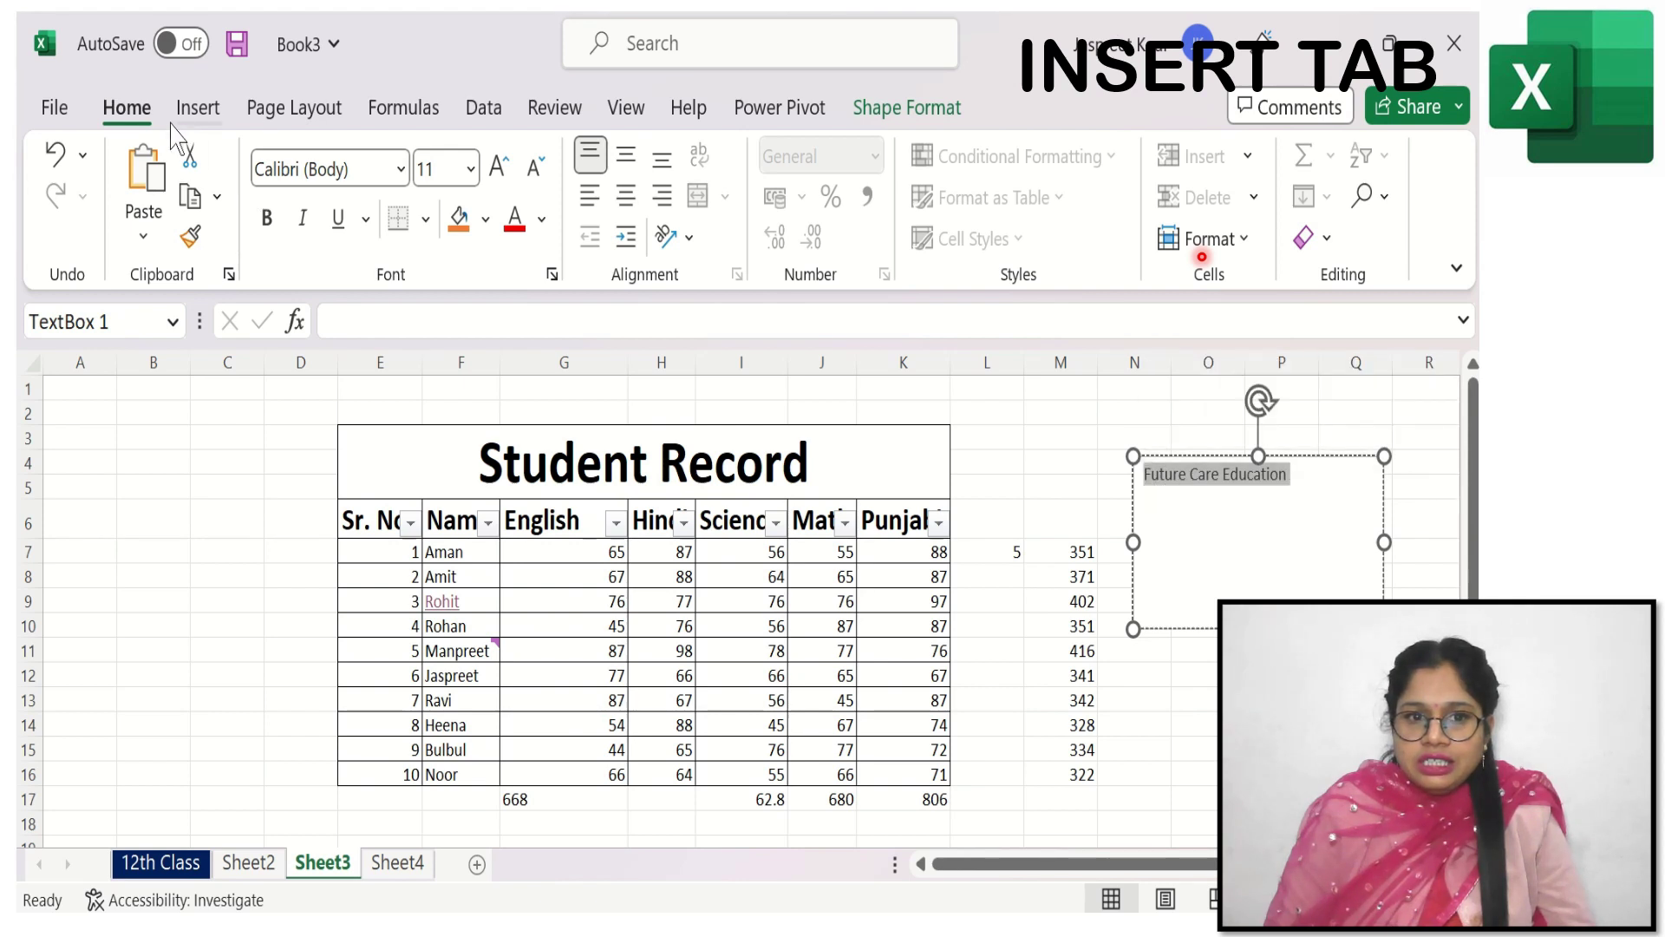
- Make the Future Care Education text bold and enlarge it to 32 point
{"action": "left_click", "coordinate": [267, 218]}
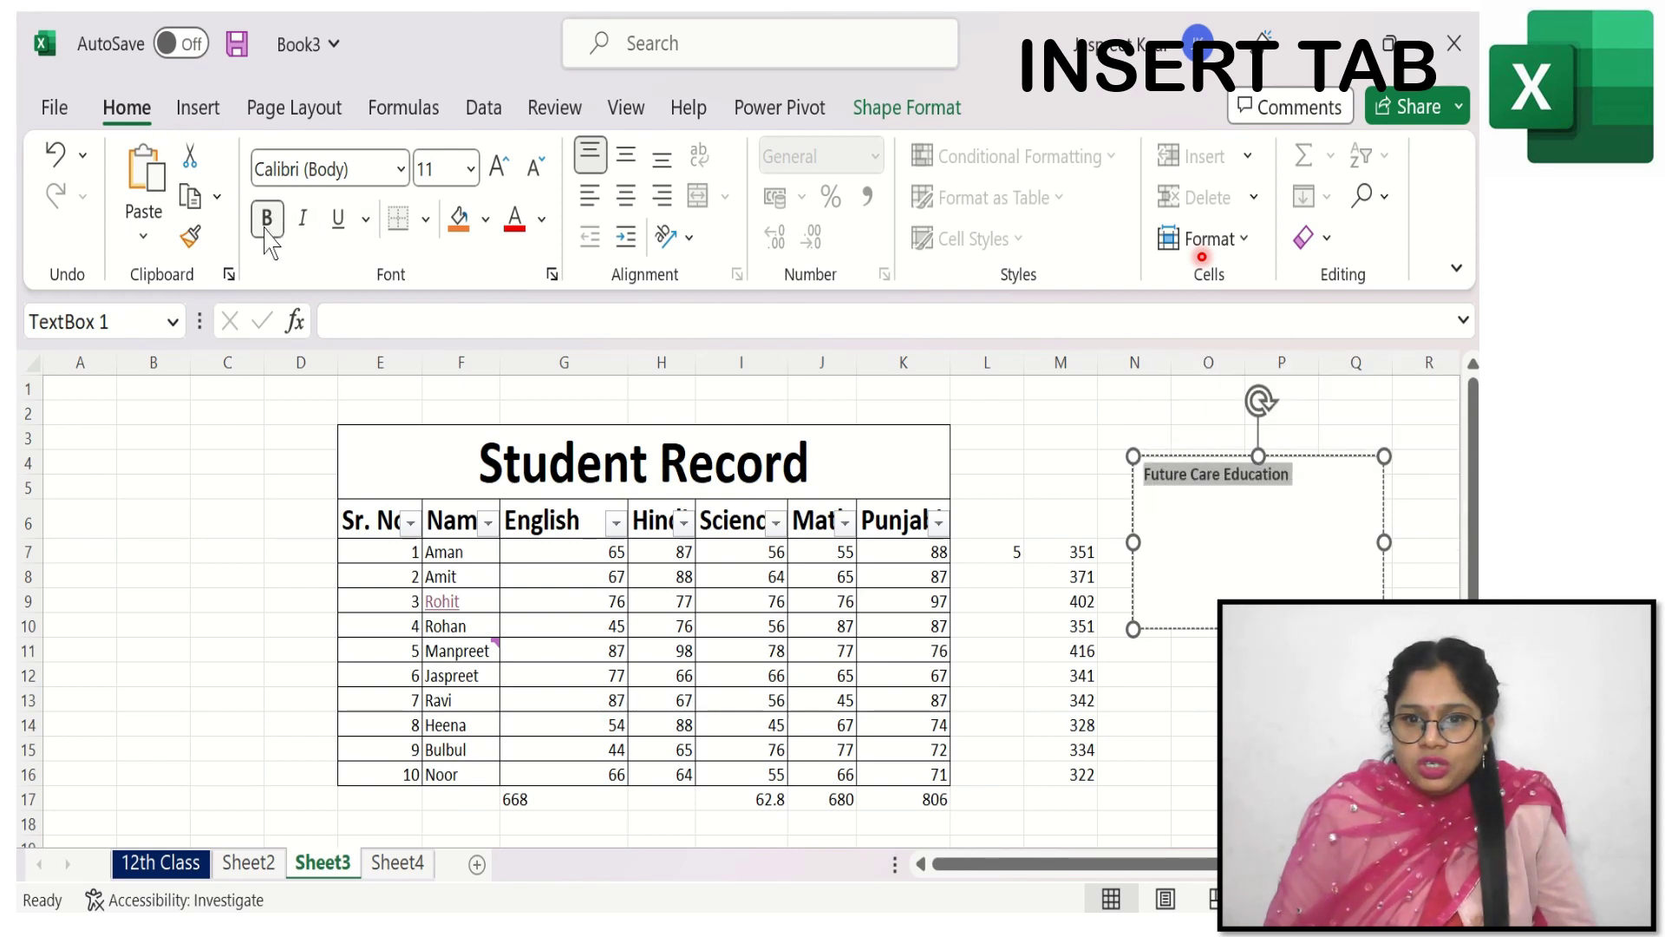
{"action": "left_click", "coordinate": [499, 166]}
{"action": "left_click", "coordinate": [498, 167]}
{"action": "left_click", "coordinate": [498, 167]}
{"action": "left_click", "coordinate": [500, 166]}
{"action": "left_click", "coordinate": [500, 167]}
{"action": "left_click", "coordinate": [499, 167]}
{"action": "left_click", "coordinate": [500, 166]}
{"action": "left_click", "coordinate": [499, 167]}
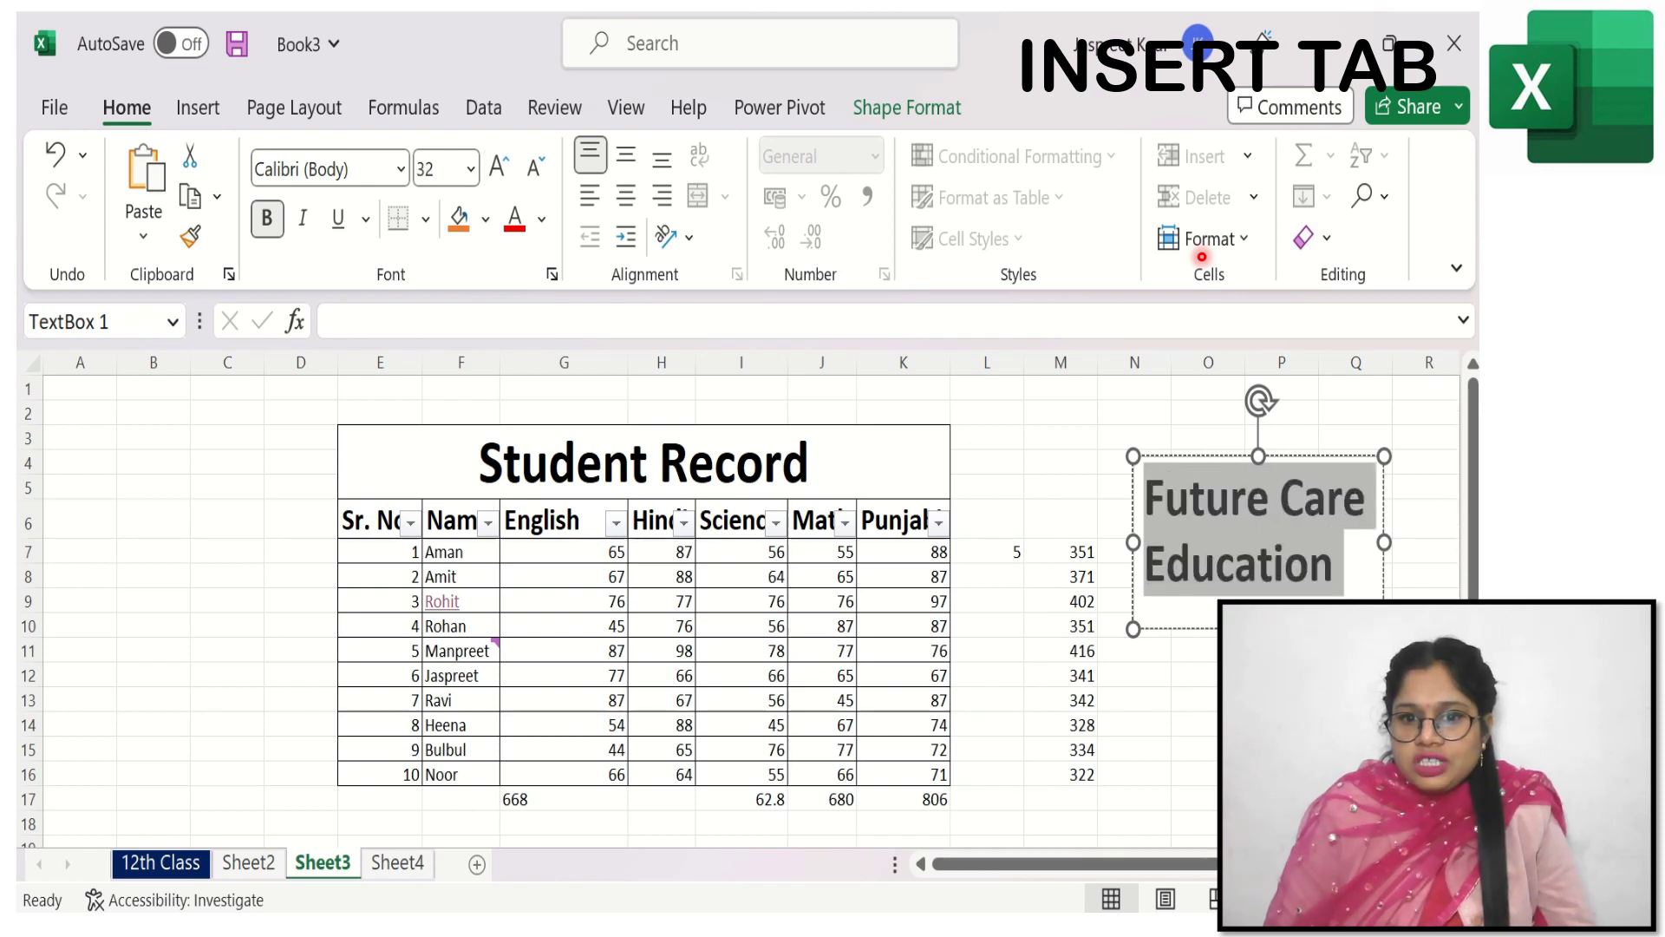
- Reposition the Future Care Education text box beside the Student Record table
{"action": "left_click", "coordinate": [1282, 700]}
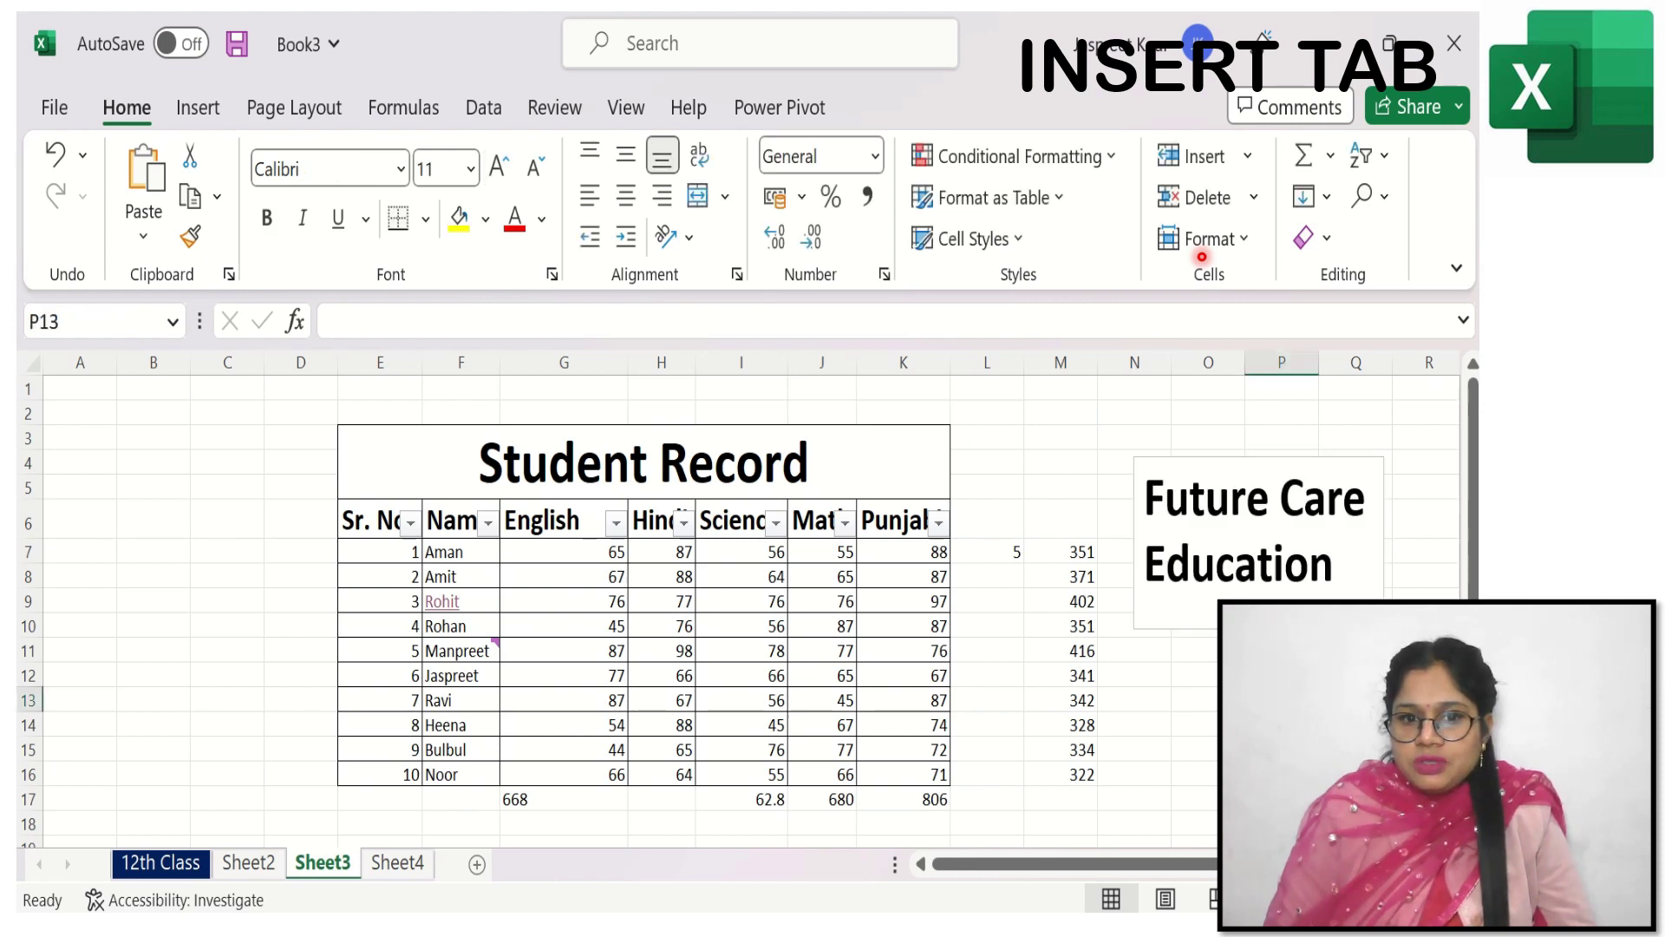
{"action": "left_click", "coordinate": [1247, 457]}
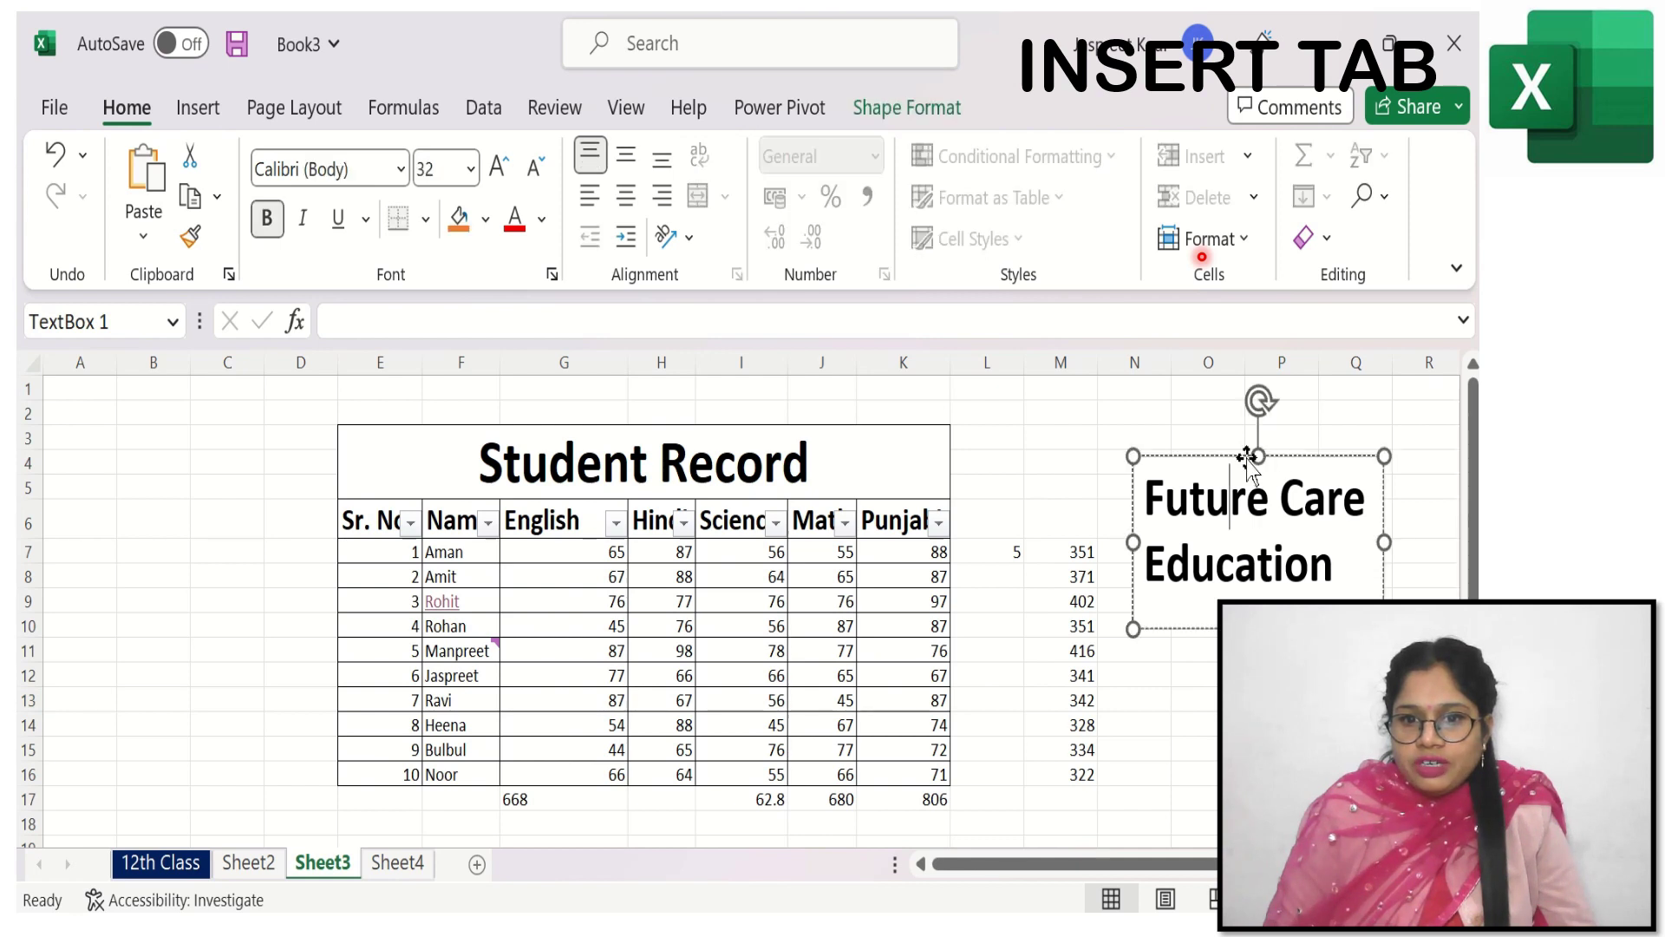
{"action": "left_click_drag", "start_coordinate": [1208, 499], "coordinate": [1102, 496]}
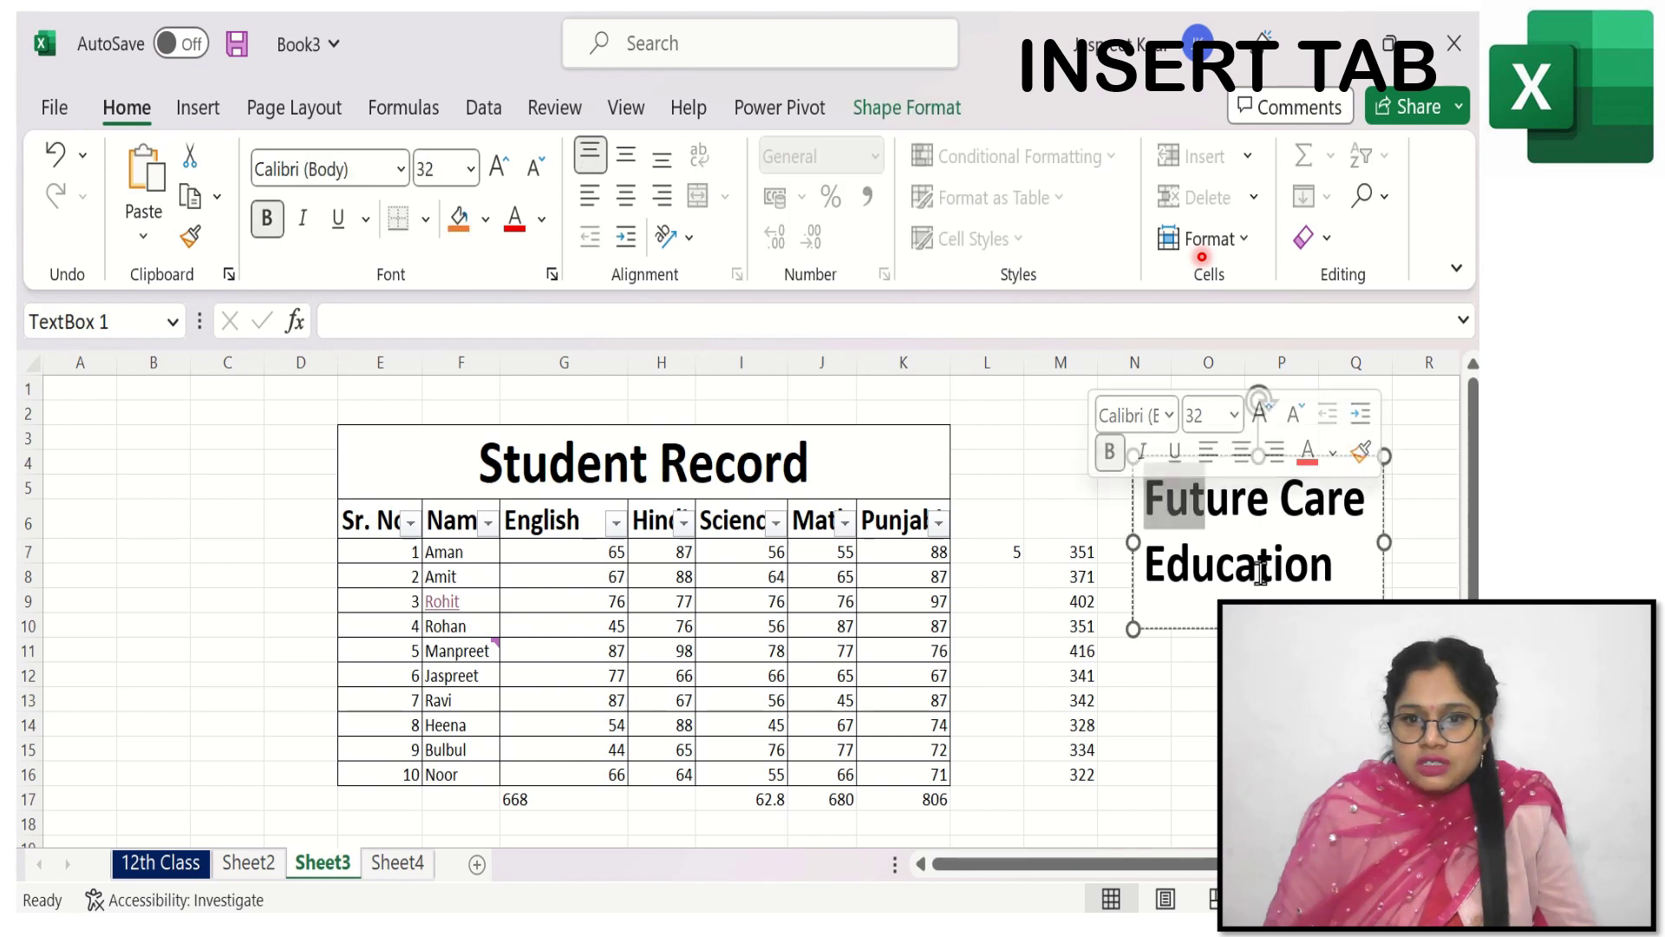
{"action": "left_click_drag", "start_coordinate": [1268, 455], "coordinate": [838, 251]}
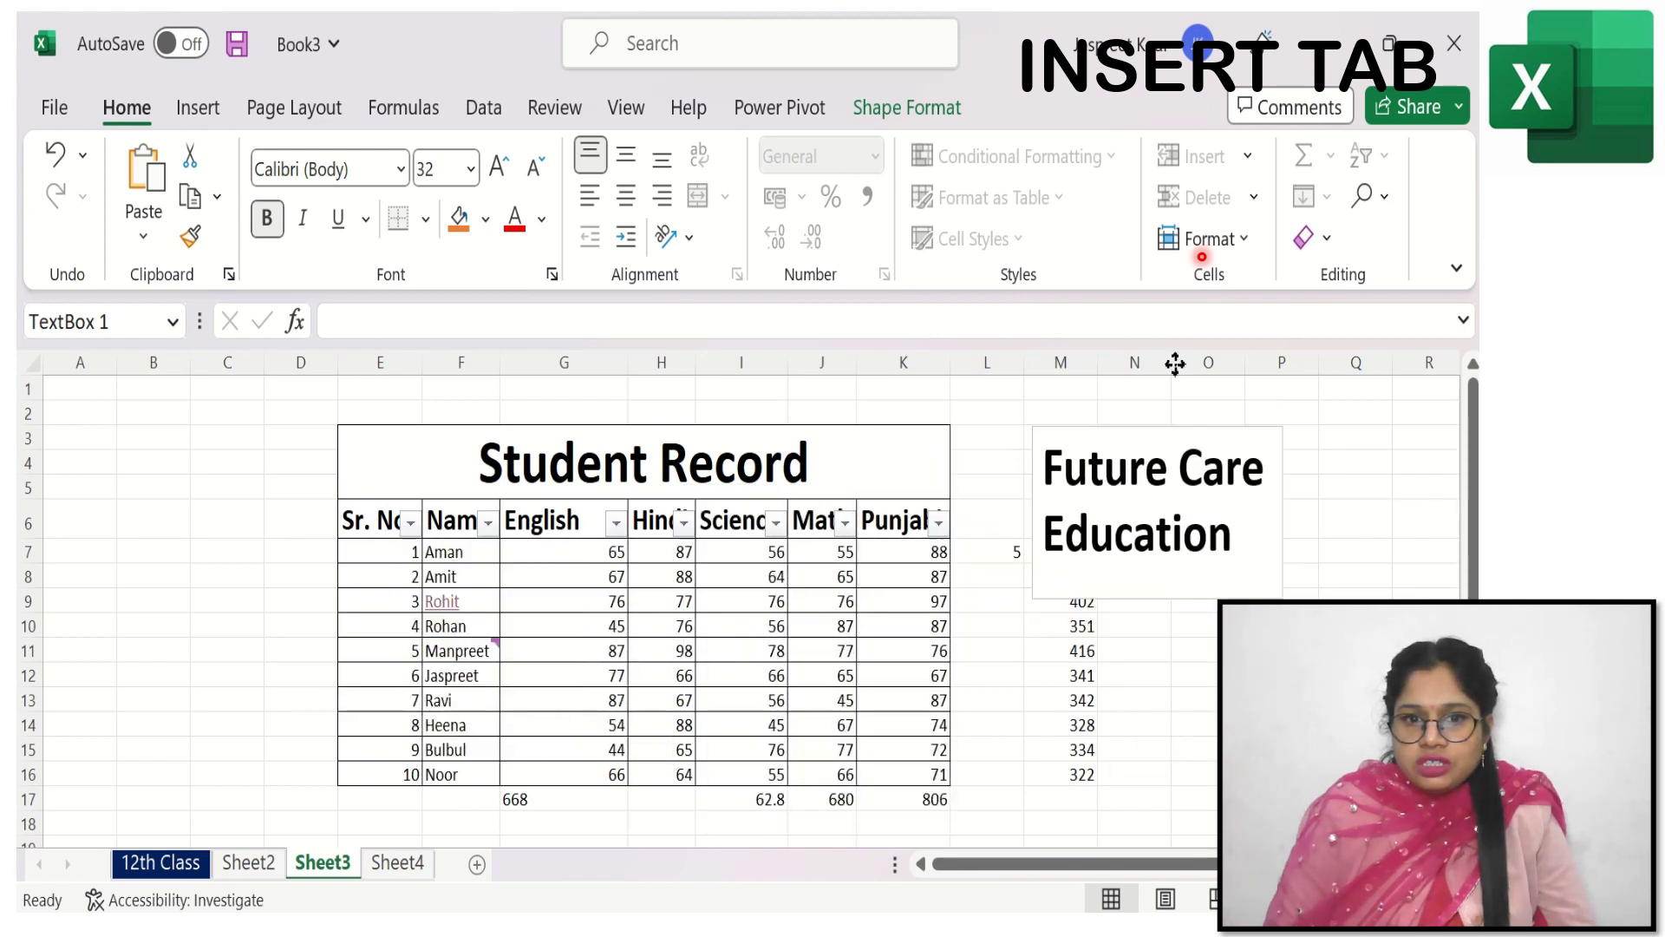
{"action": "mouse_move", "coordinate": [1175, 360]}
{"action": "left_mouse_down"}
{"action": "mouse_move", "coordinate": [327, 468]}
{"action": "mouse_move", "coordinate": [1311, 469]}
{"action": "left_mouse_up"}
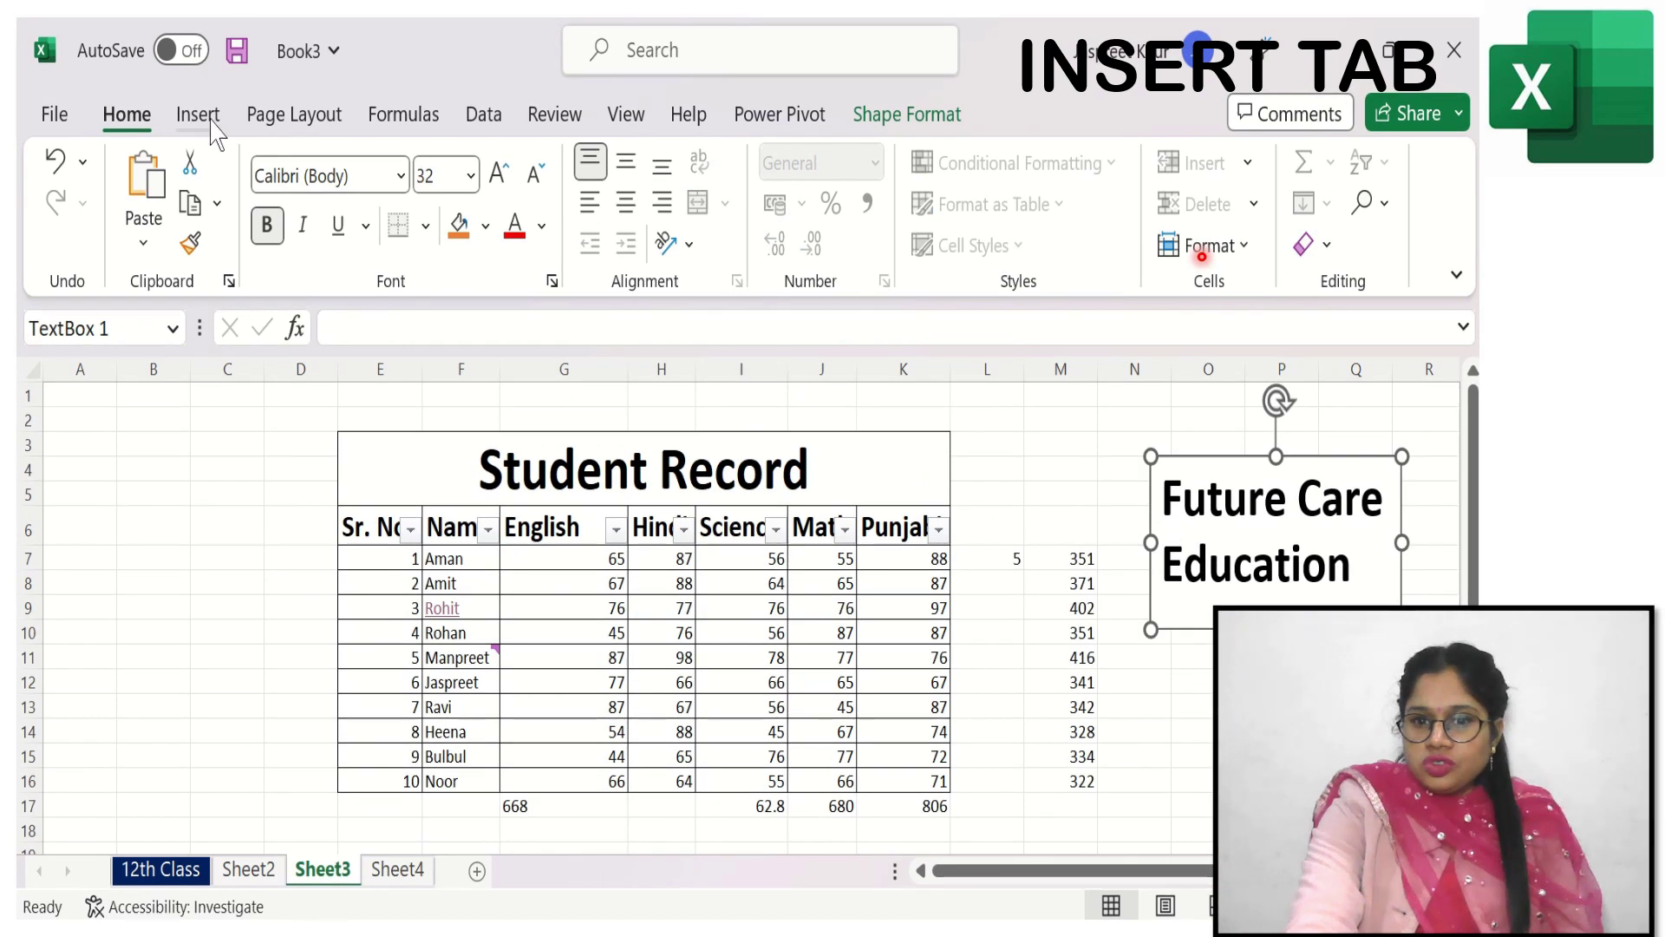
- Preview the Student Record sheet's printout, then return to the worksheet
{"action": "left_click", "coordinate": [211, 121]}
{"action": "left_click", "coordinate": [1206, 243]}
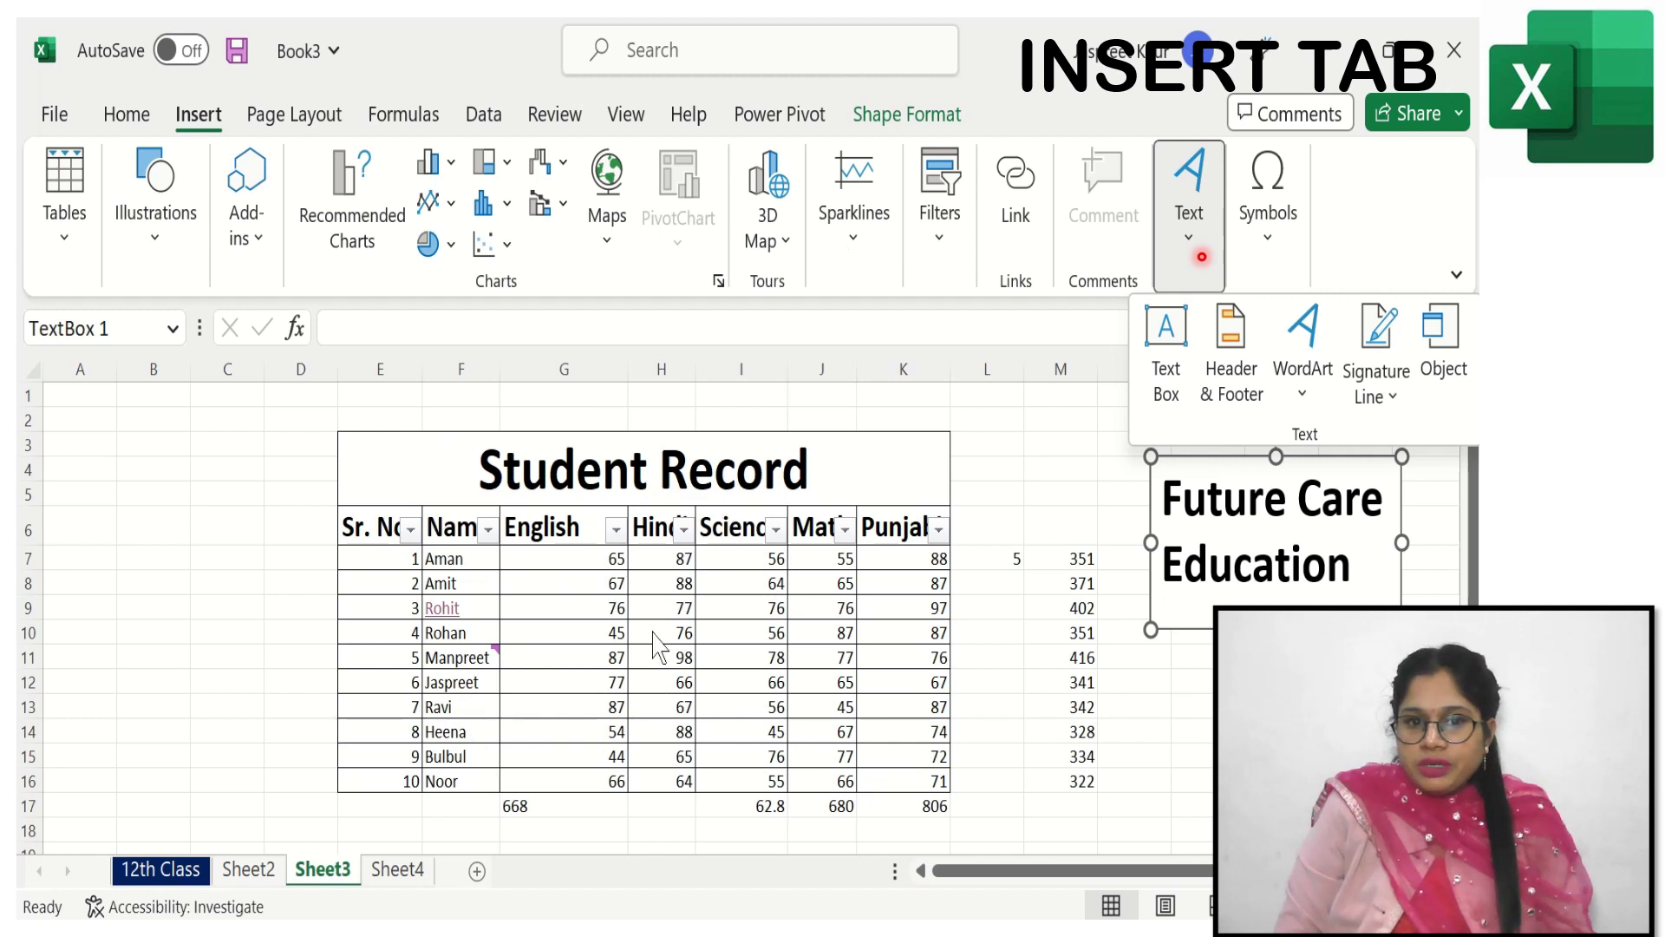
{"action": "left_click", "coordinate": [55, 116]}
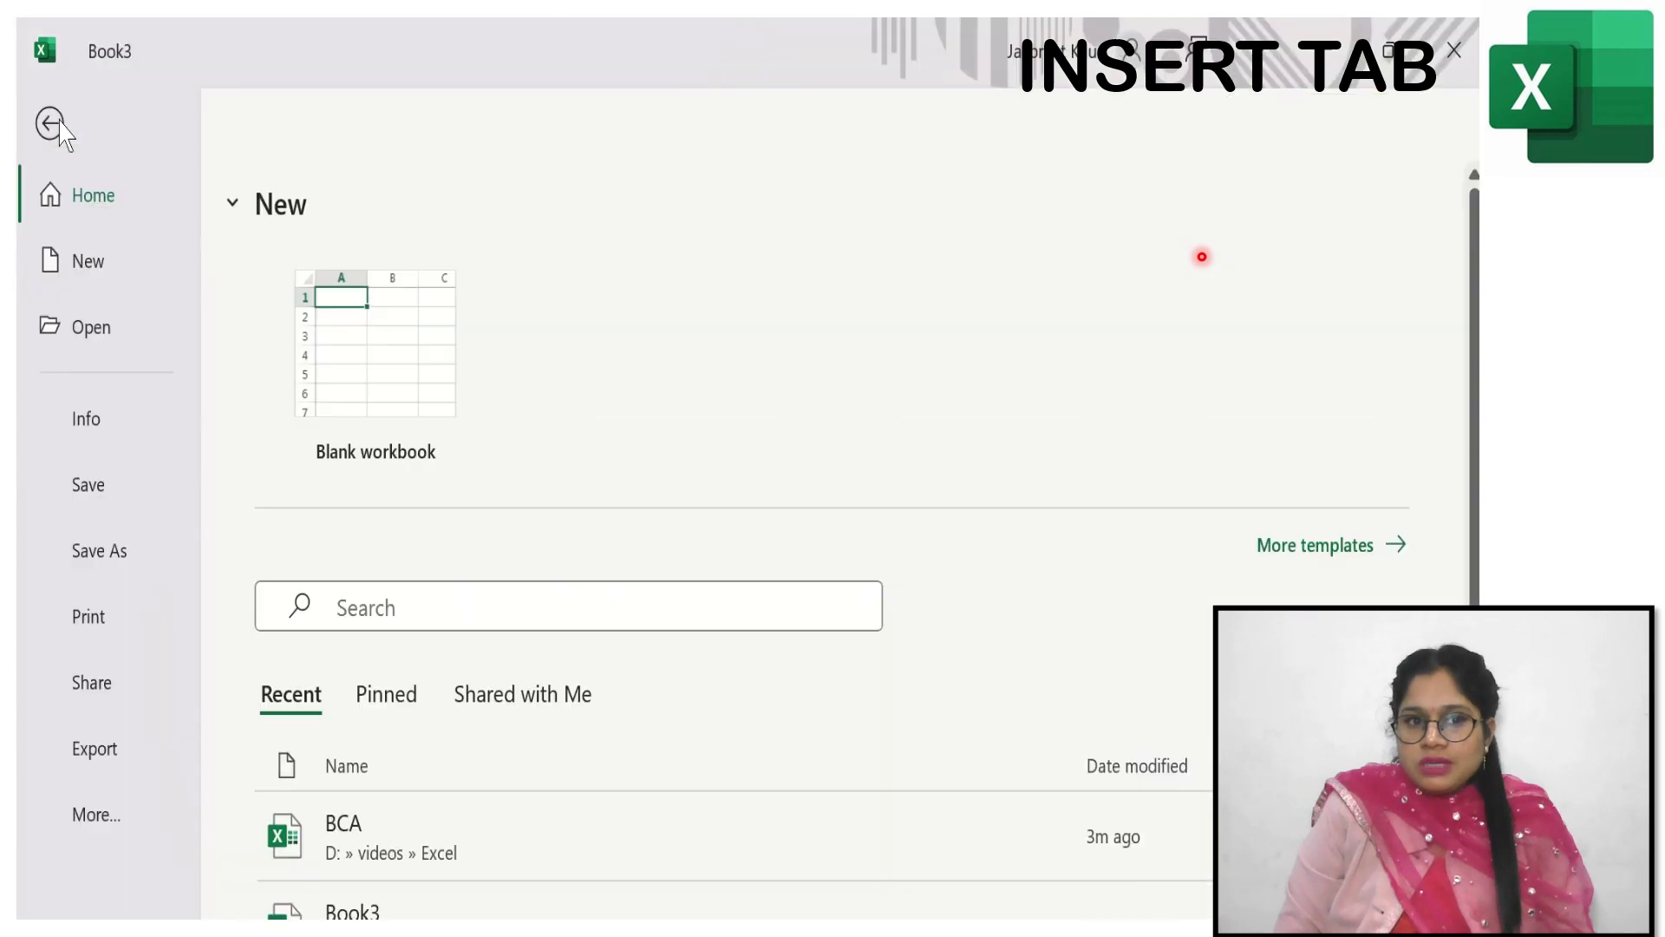
{"action": "left_click", "coordinate": [94, 617]}
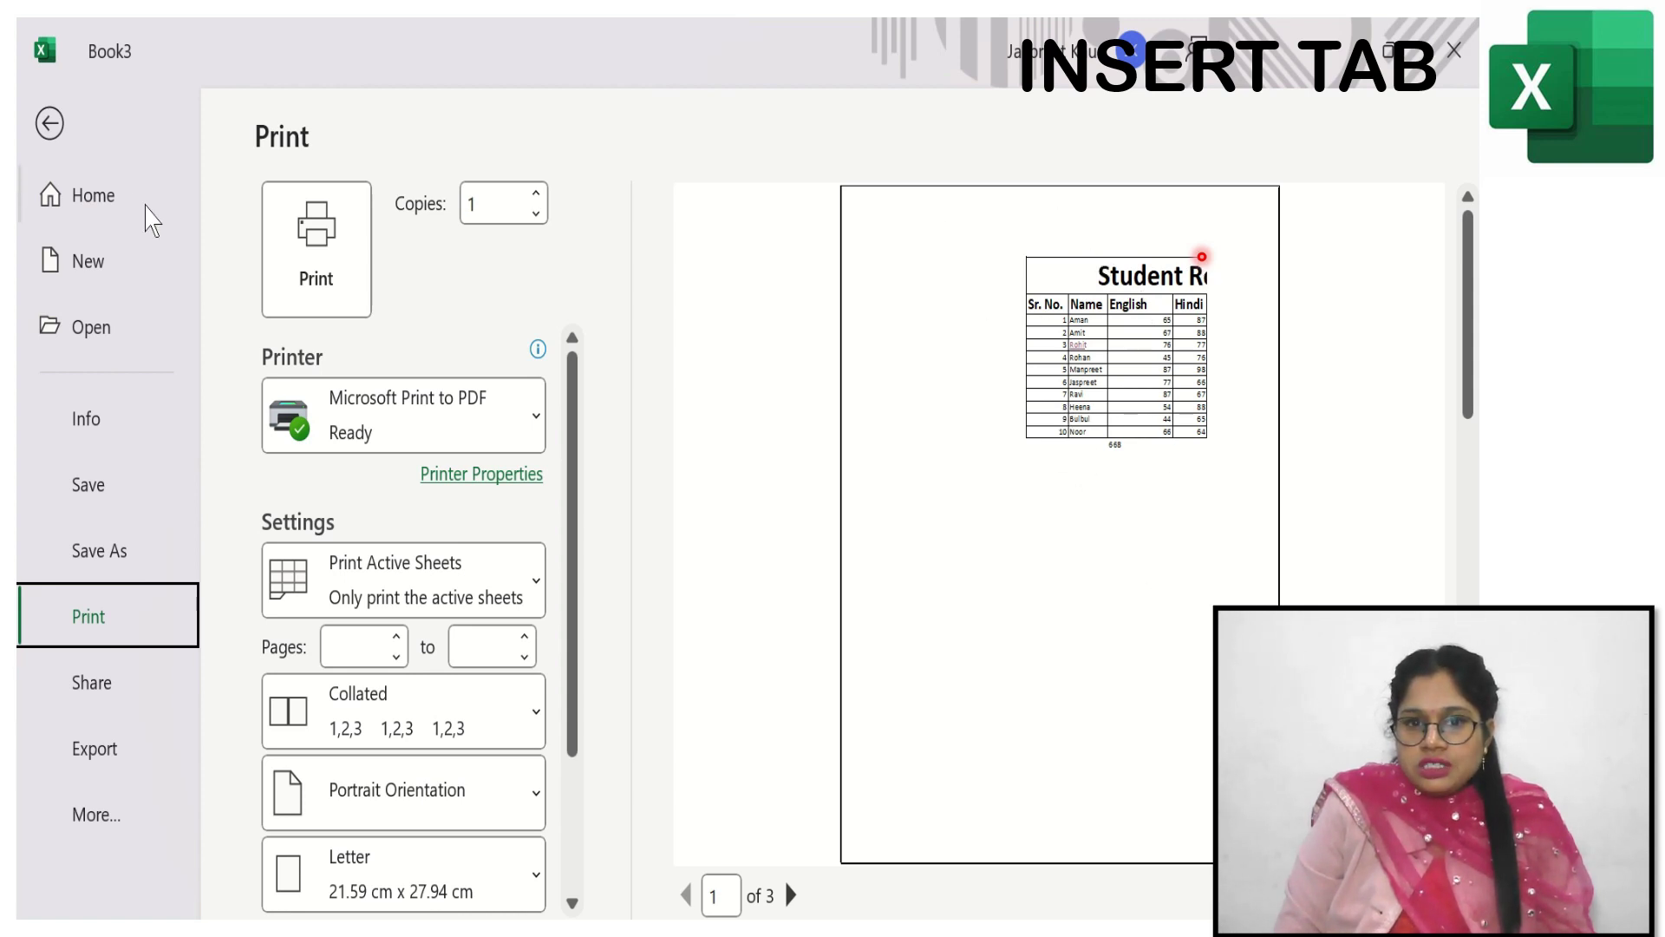
{"action": "left_click", "coordinate": [50, 126]}
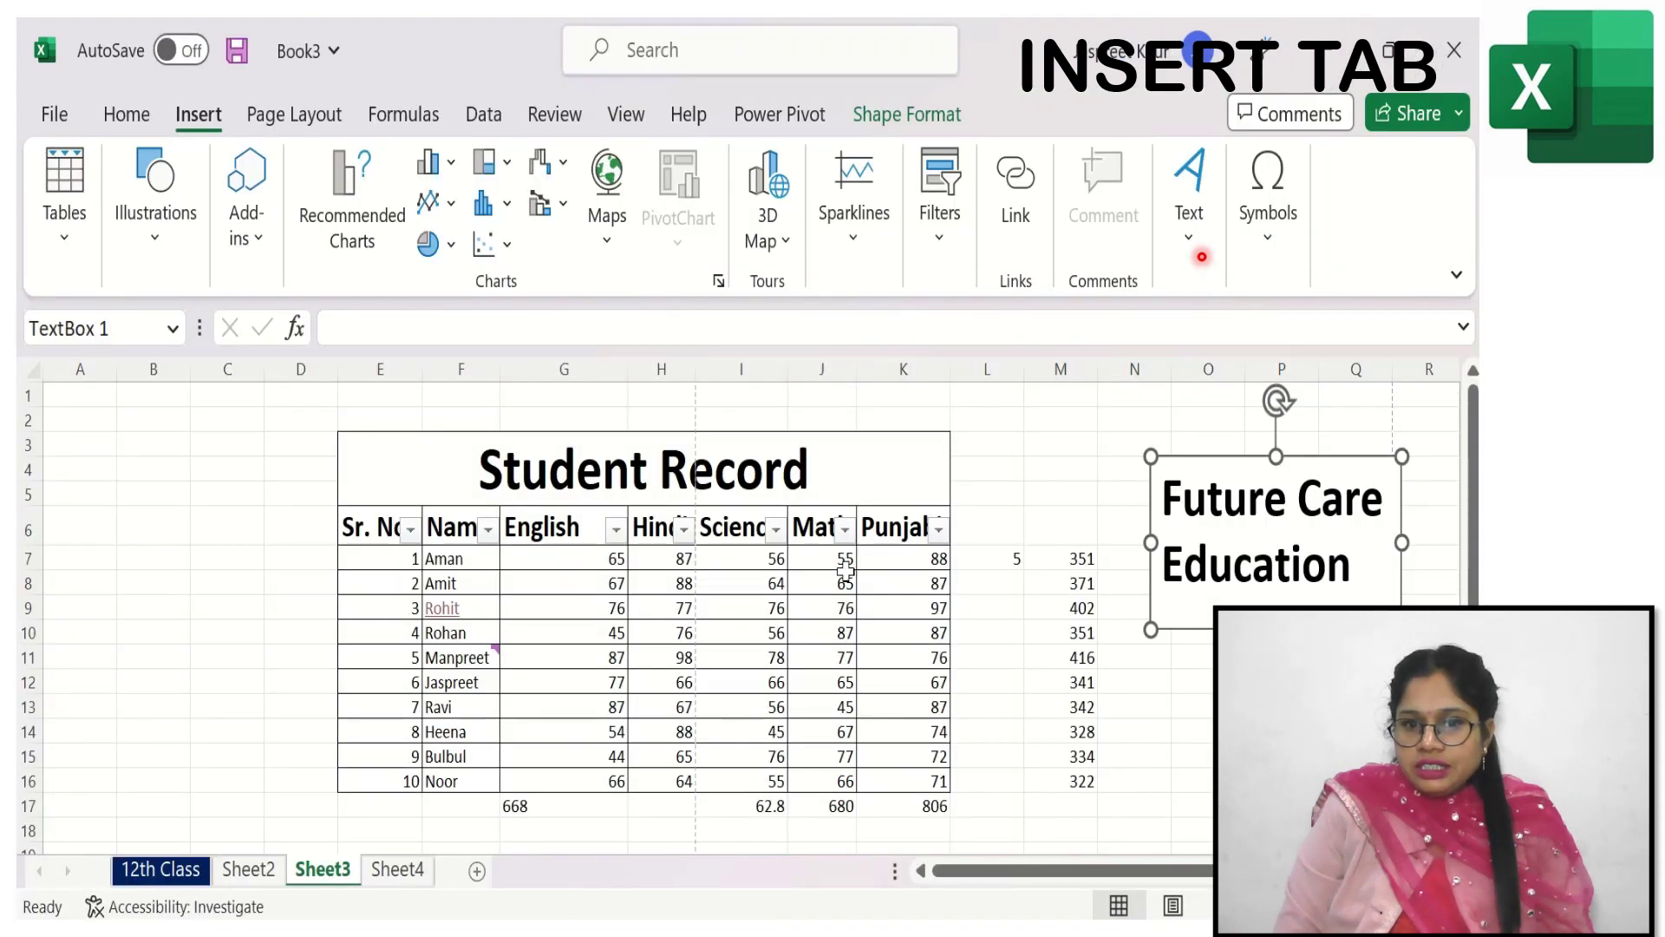
- Cut the Student Record table E3:N17 and paste it at A1, accepting the merged-cells warning
{"action": "mouse_move", "coordinate": [432, 468]}
{"action": "left_mouse_down"}
{"action": "mouse_move", "coordinate": [723, 781]}
{"action": "mouse_move", "coordinate": [1160, 795]}
{"action": "left_mouse_up"}
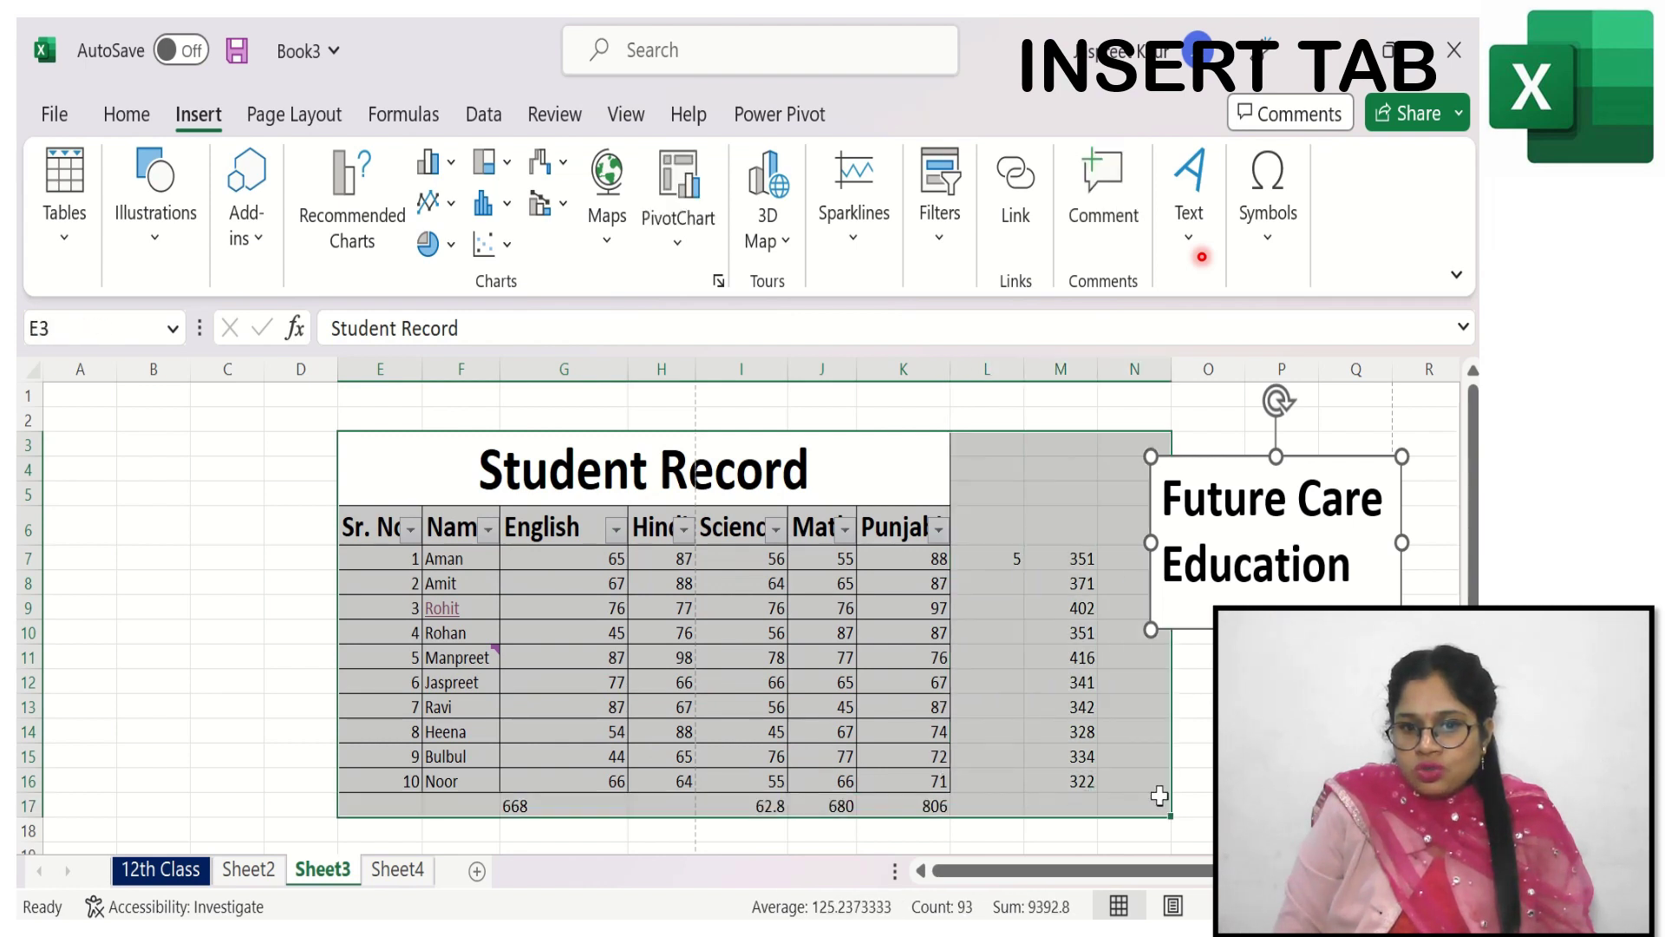
{"action": "right_click", "coordinate": [957, 612]}
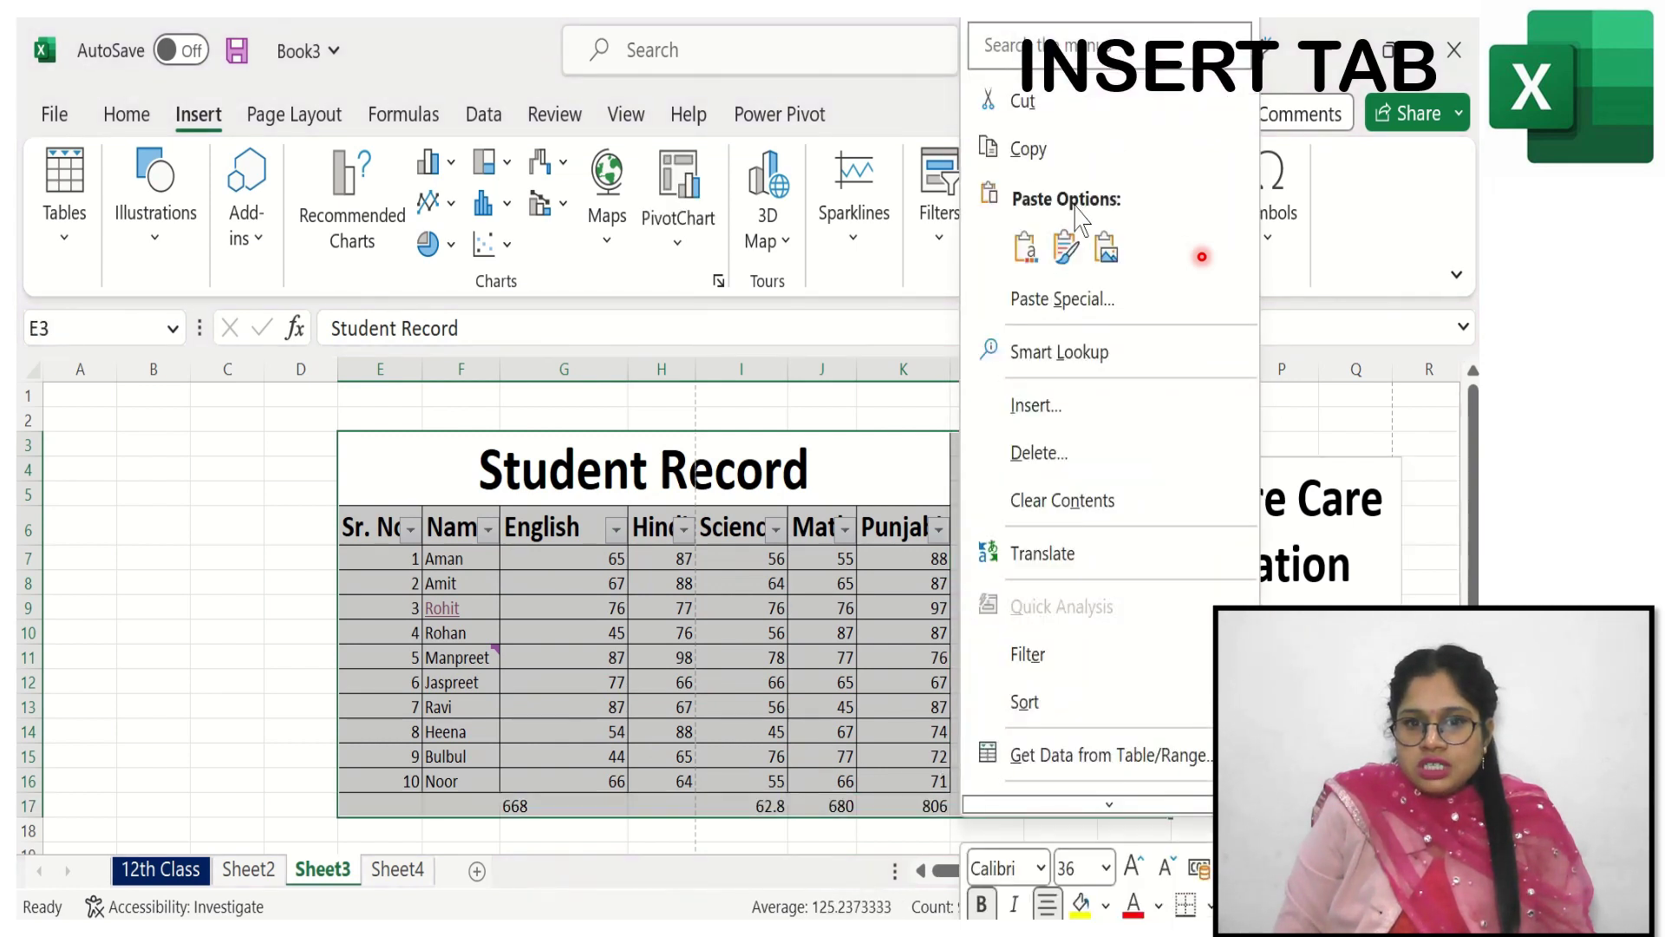
{"action": "left_click", "coordinate": [1058, 104]}
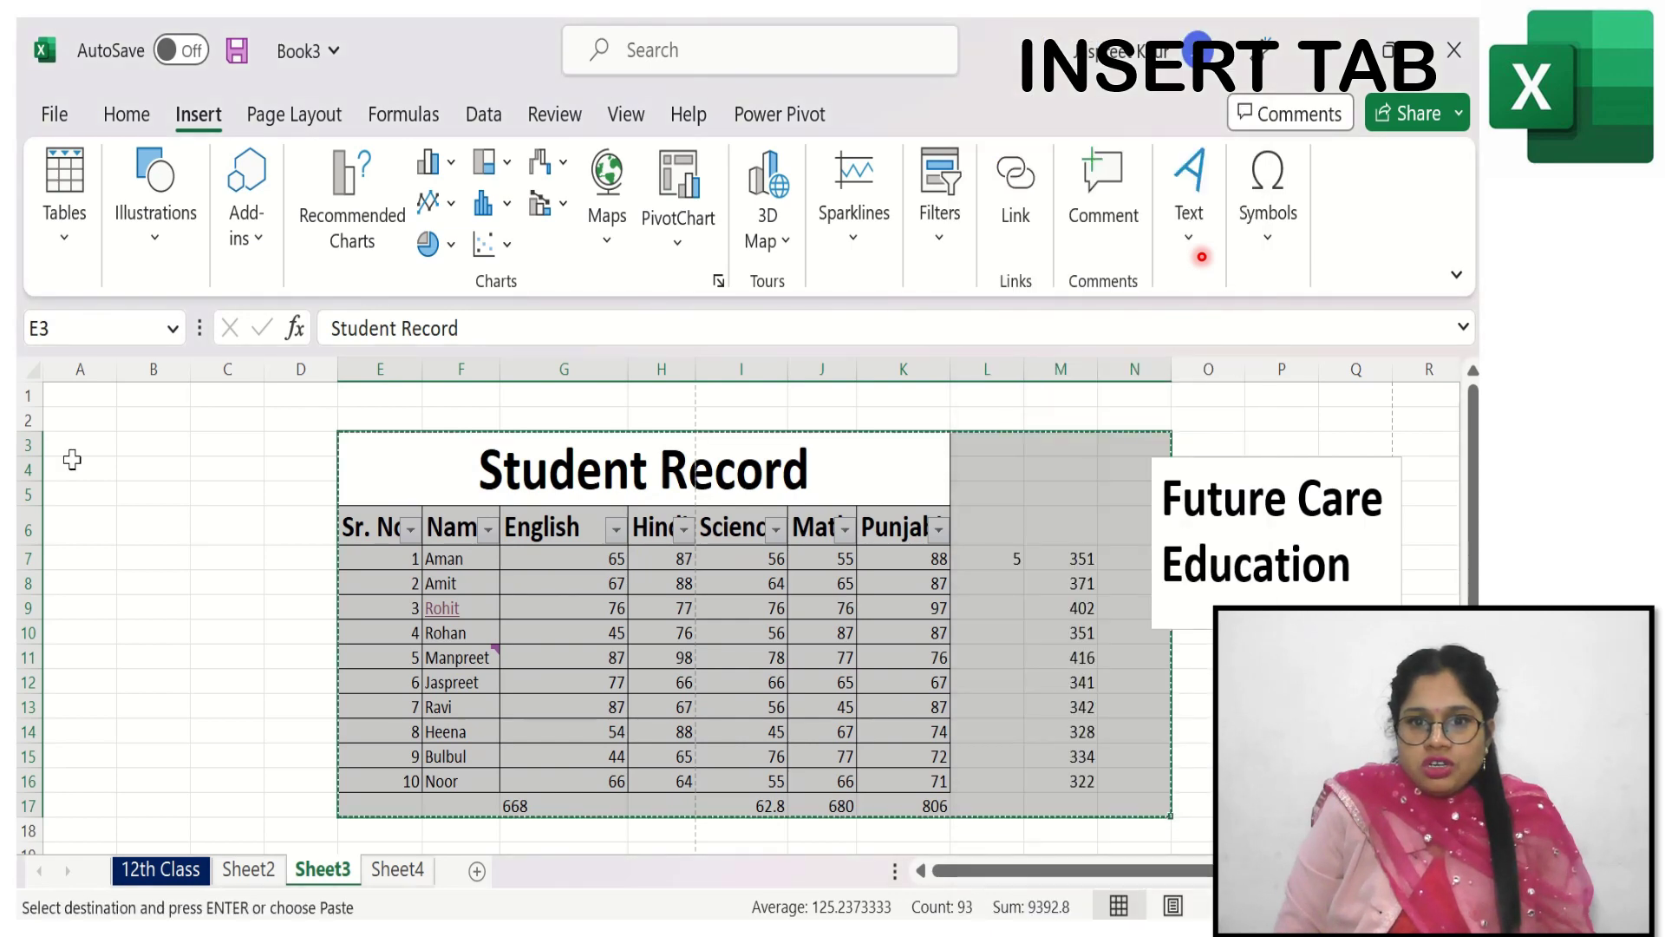
{"action": "left_click", "coordinate": [72, 400]}
{"action": "right_click", "coordinate": [74, 404]}
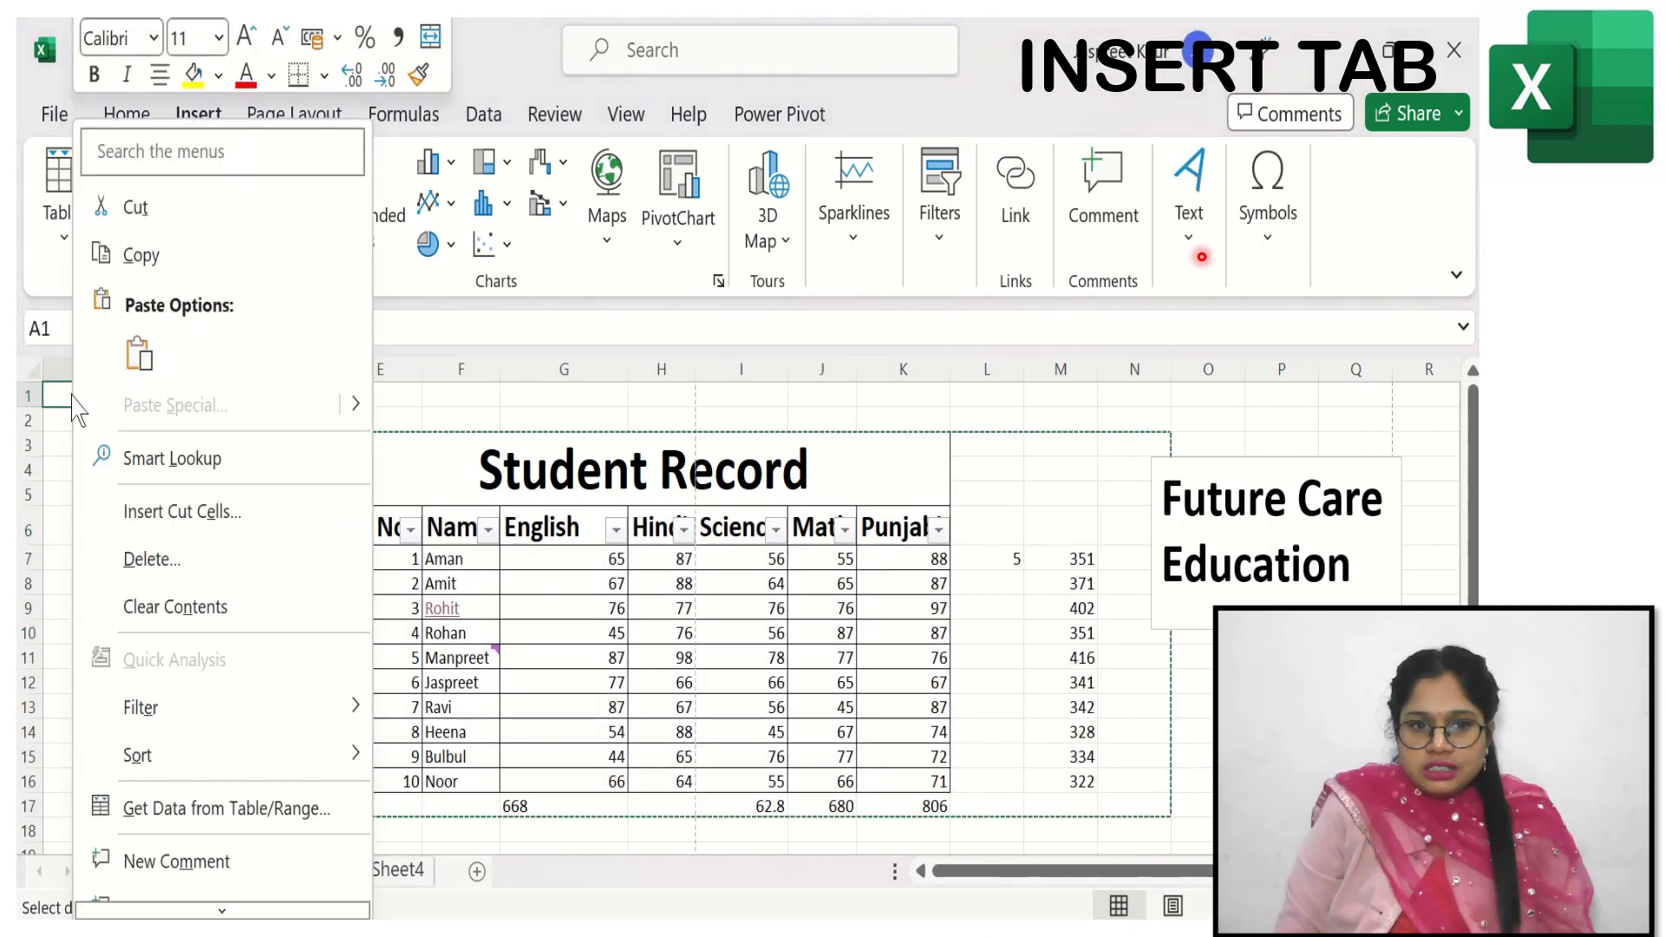
{"action": "left_click", "coordinate": [139, 353]}
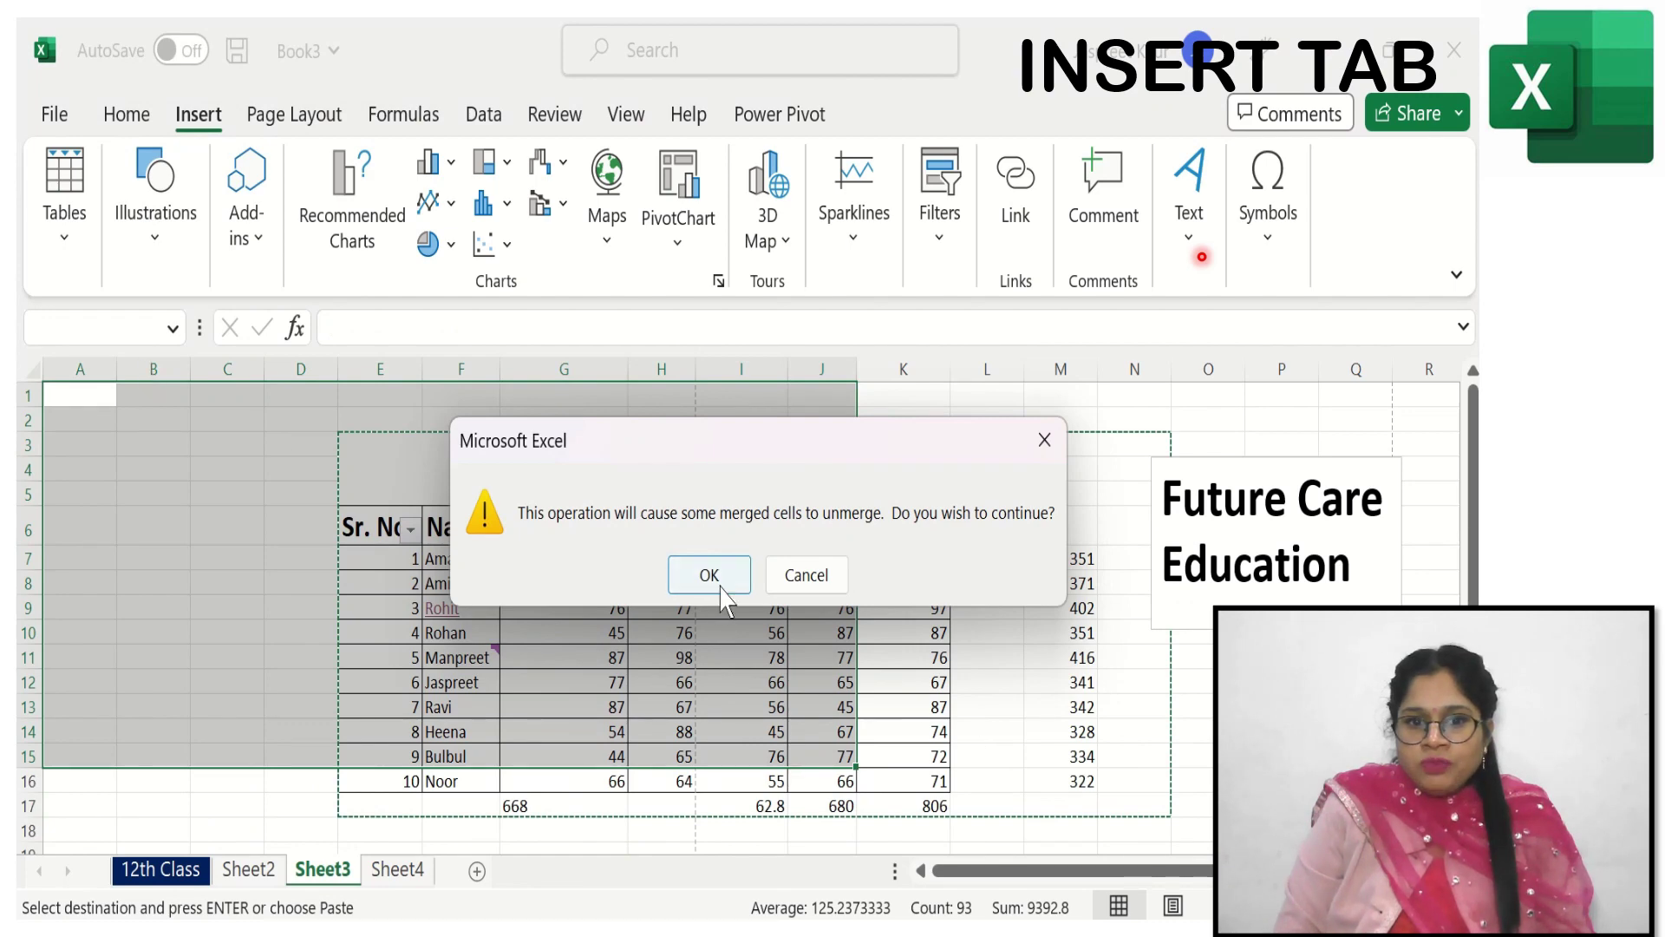
{"action": "left_click", "coordinate": [723, 581]}
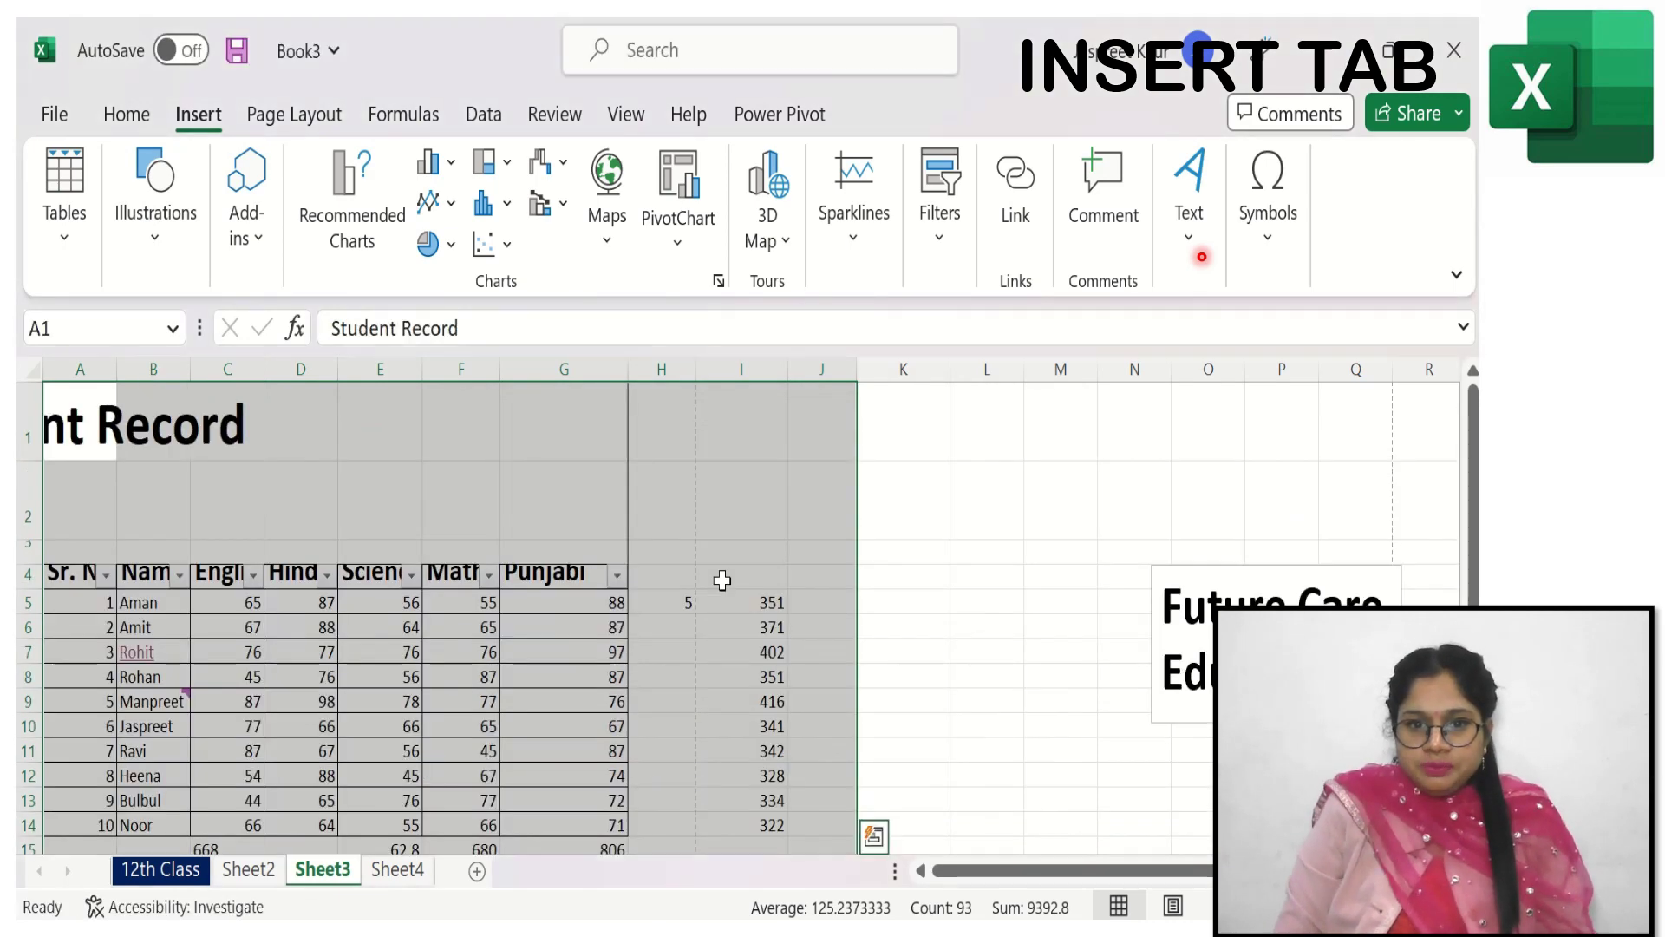
{"action": "left_click", "coordinate": [934, 555]}
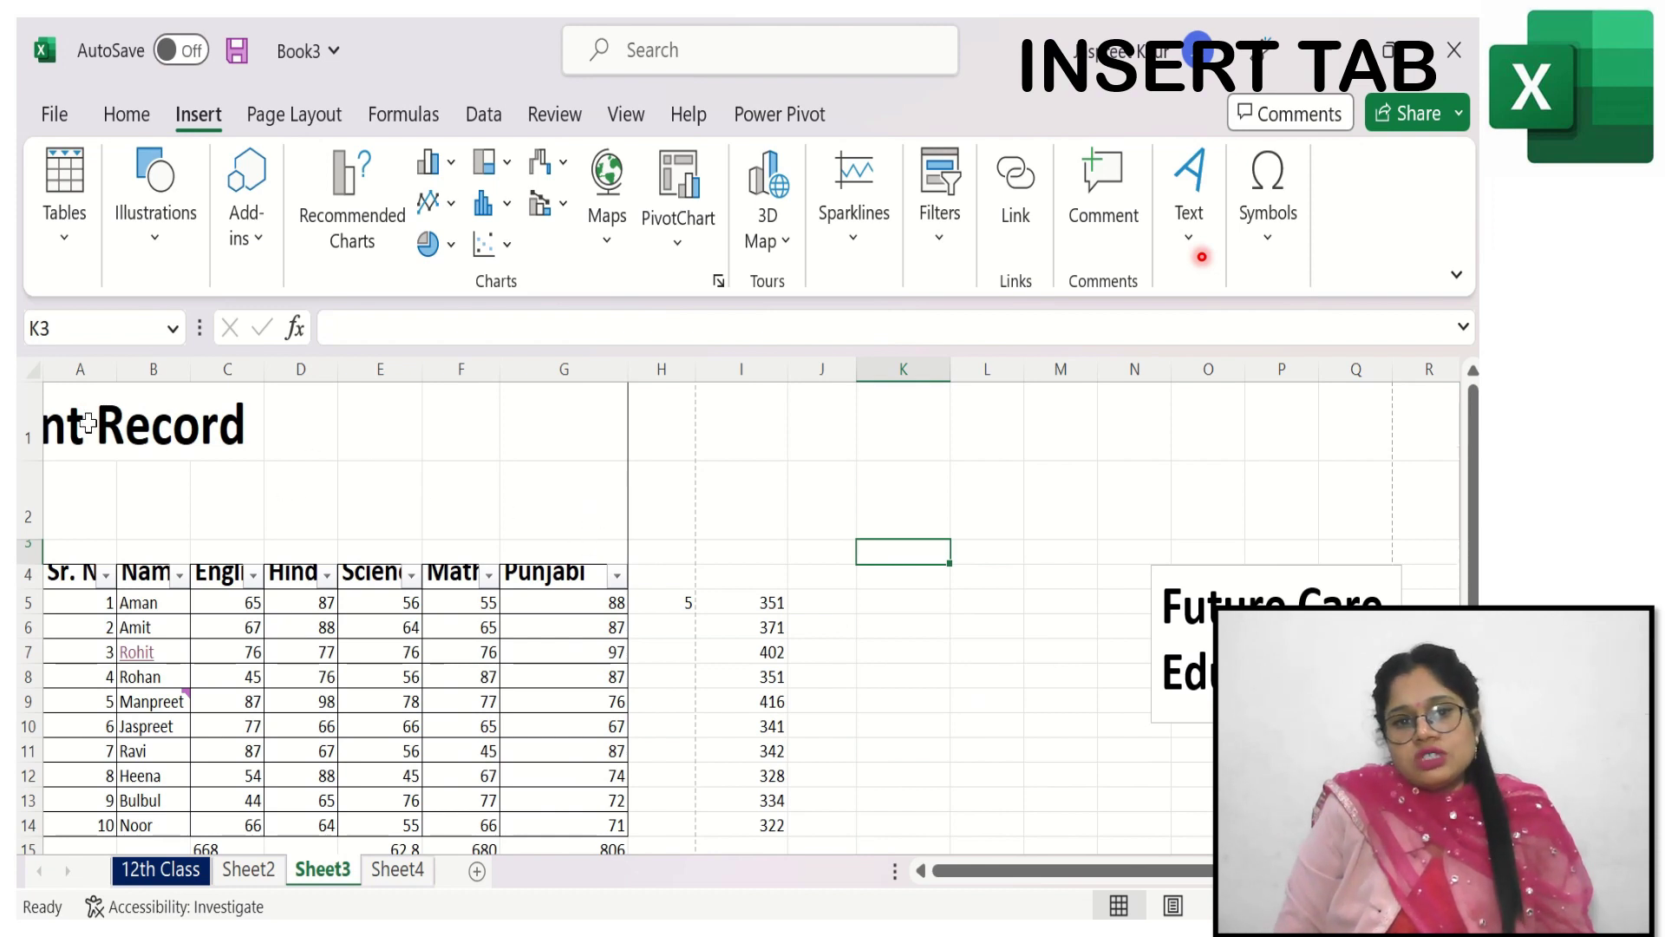
- Select the title cells A1 through G3
{"action": "left_click_drag", "start_coordinate": [86, 421], "coordinate": [555, 517]}
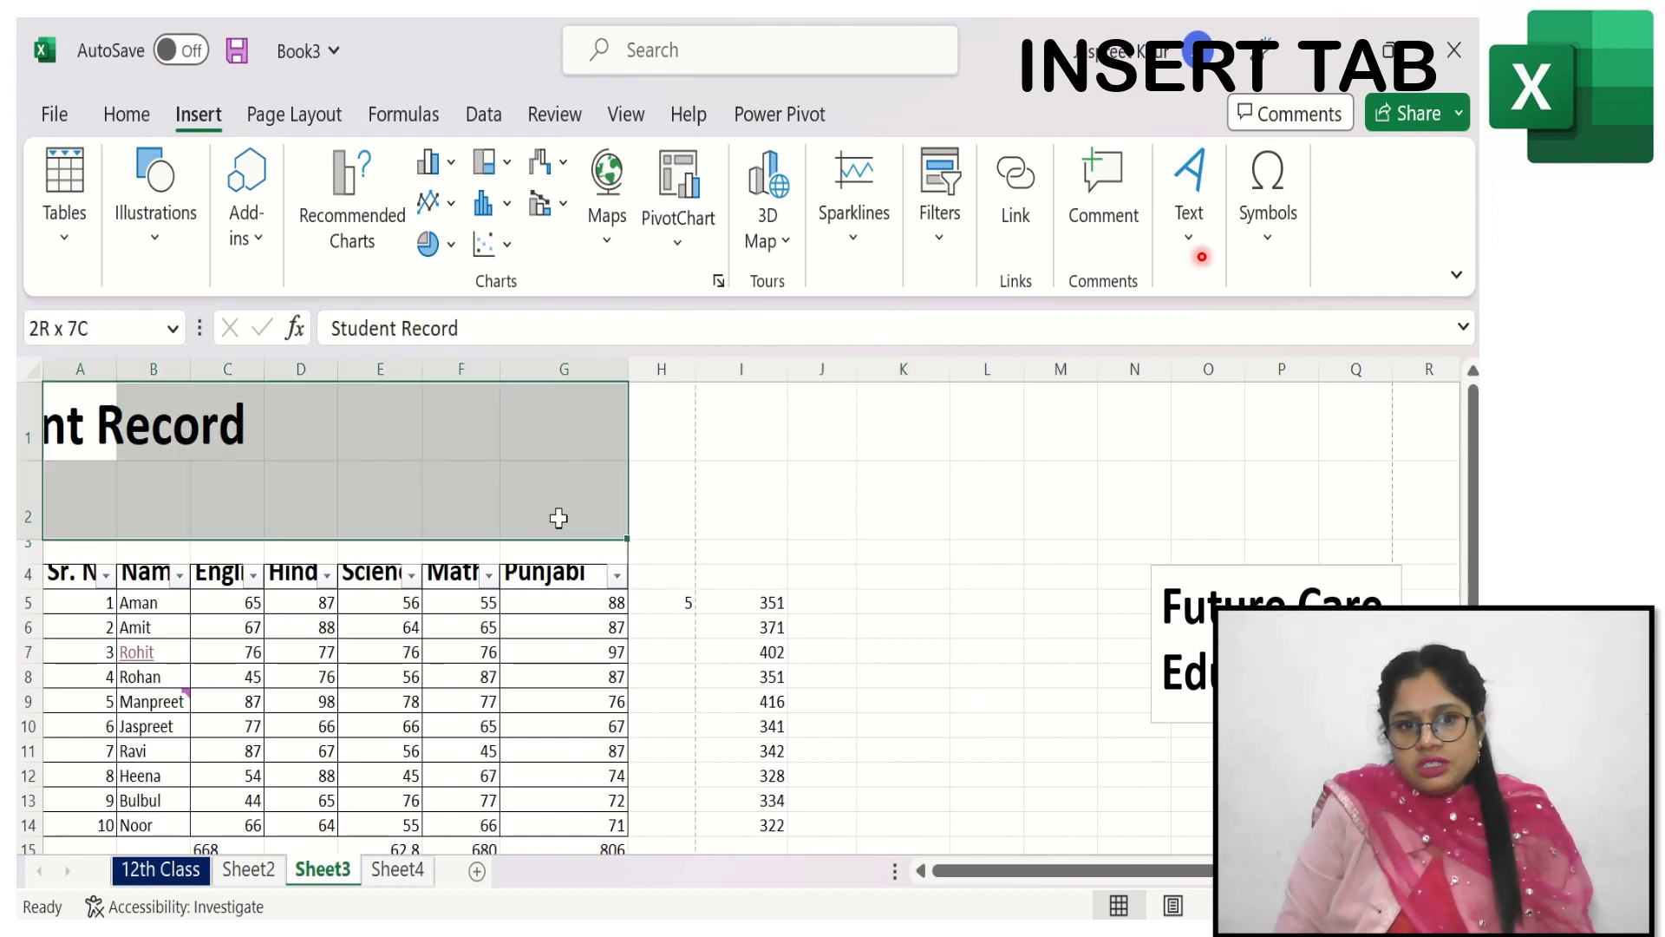
{"action": "left_click_drag", "start_coordinate": [563, 534], "coordinate": [564, 560]}
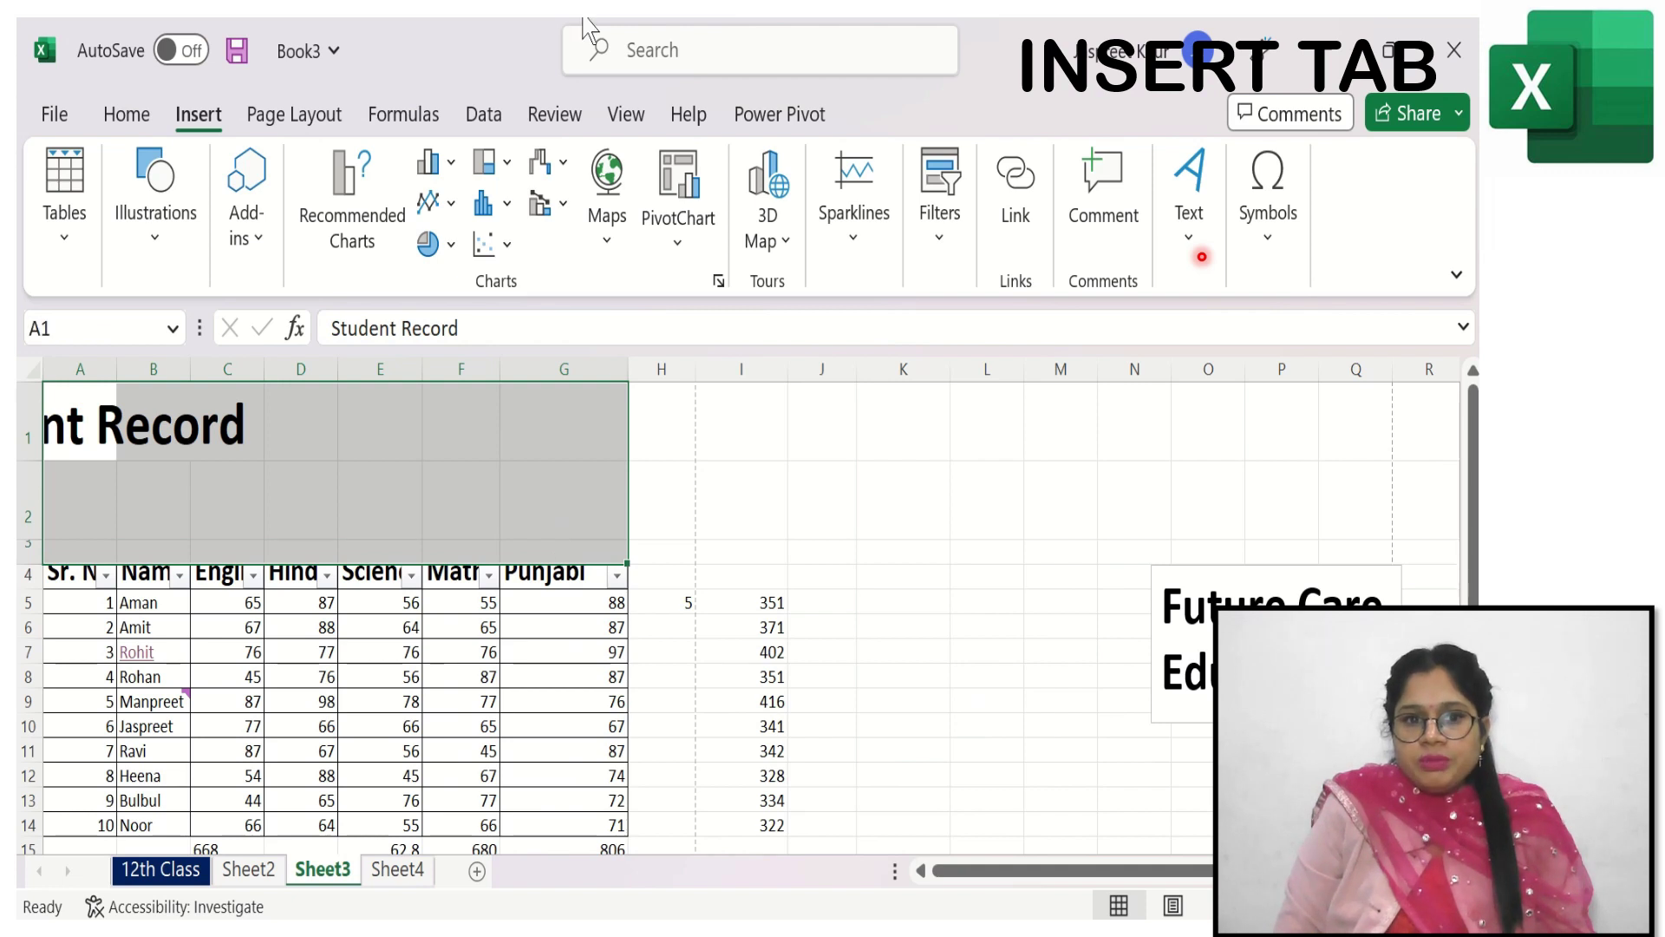
{"action": "left_click", "coordinate": [125, 115]}
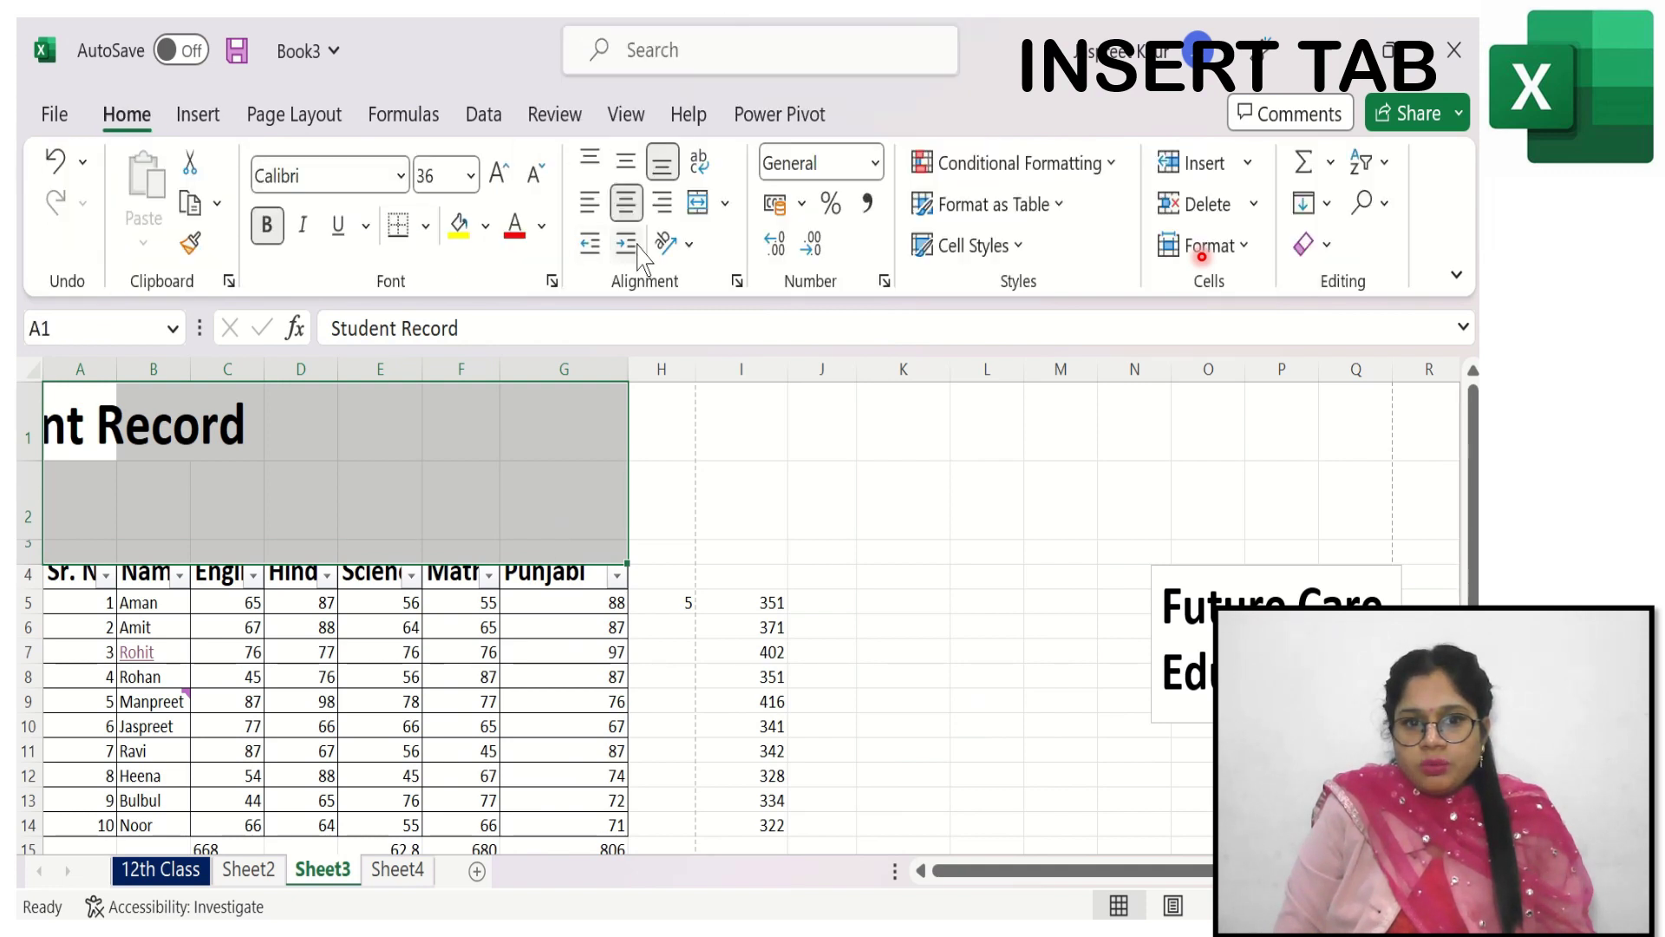
- Merge and centre the title across A1:G3 and make heading row 4 taller
{"action": "left_click", "coordinate": [697, 204]}
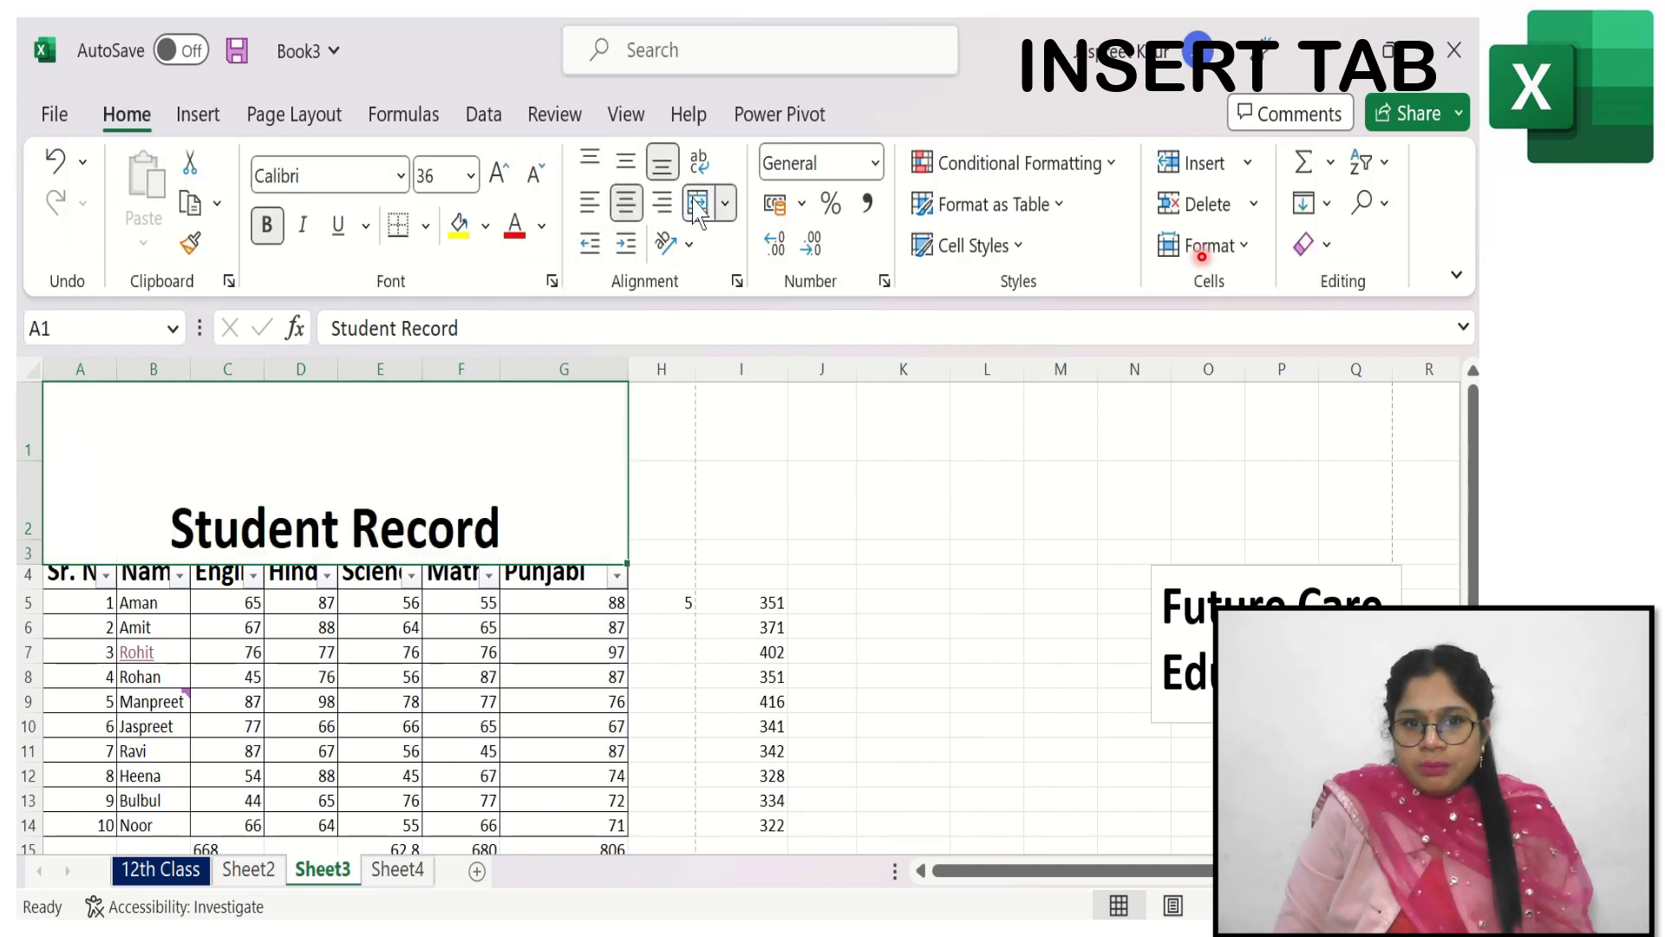
{"action": "left_click", "coordinate": [862, 504]}
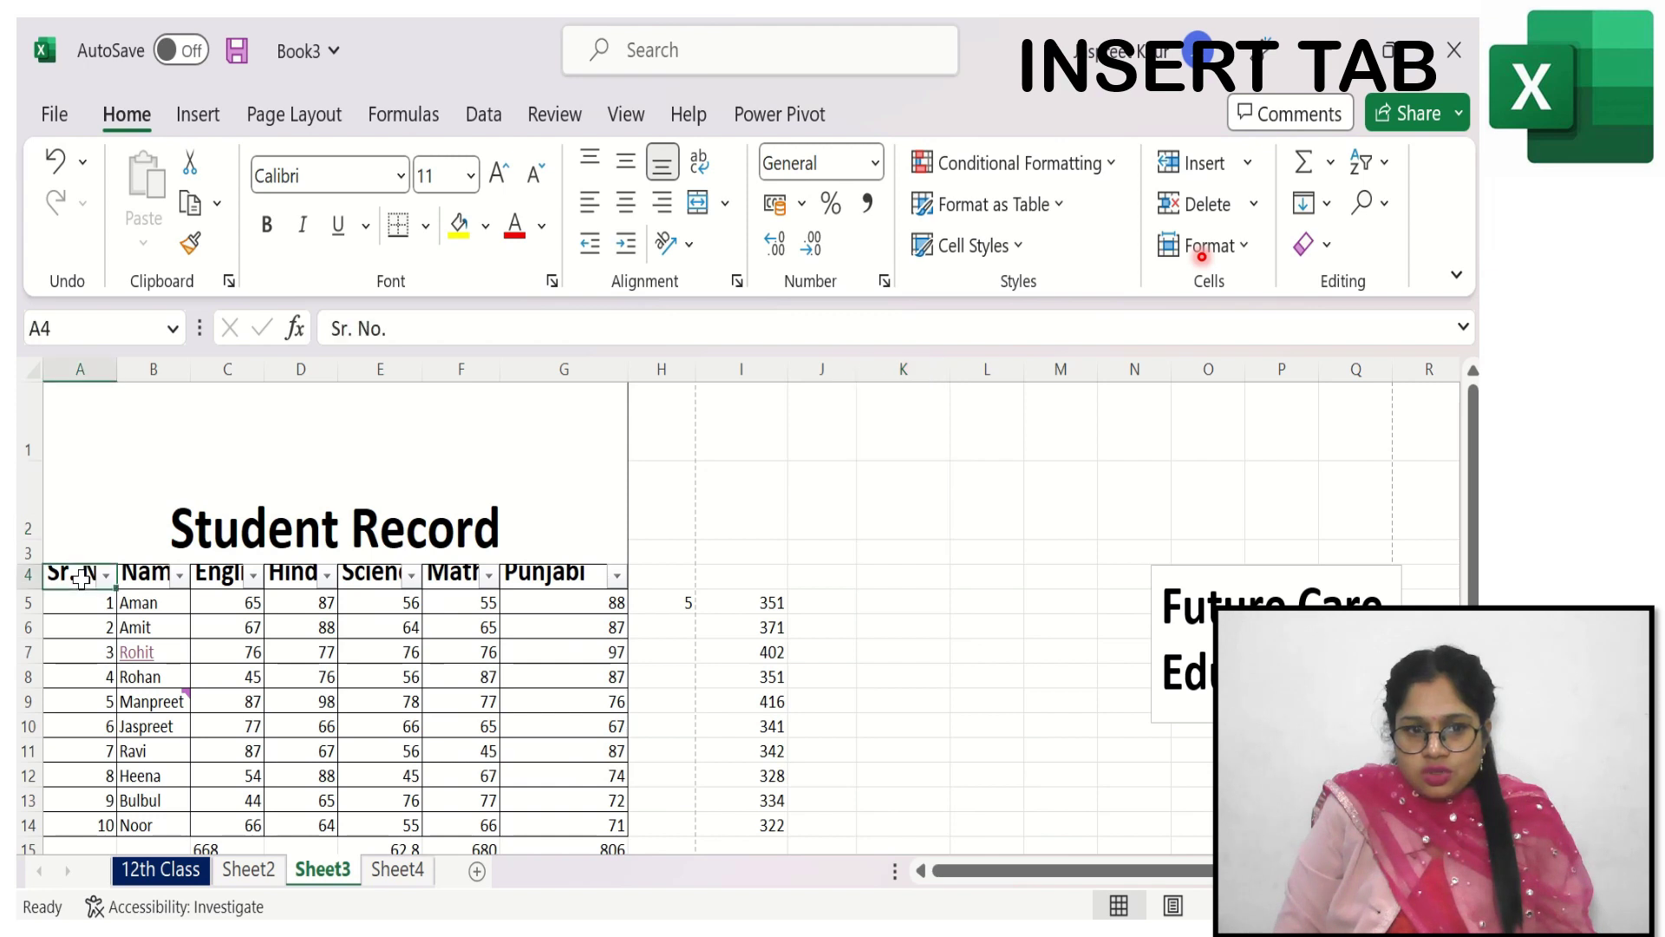
{"action": "left_click_drag", "start_coordinate": [82, 580], "coordinate": [165, 577]}
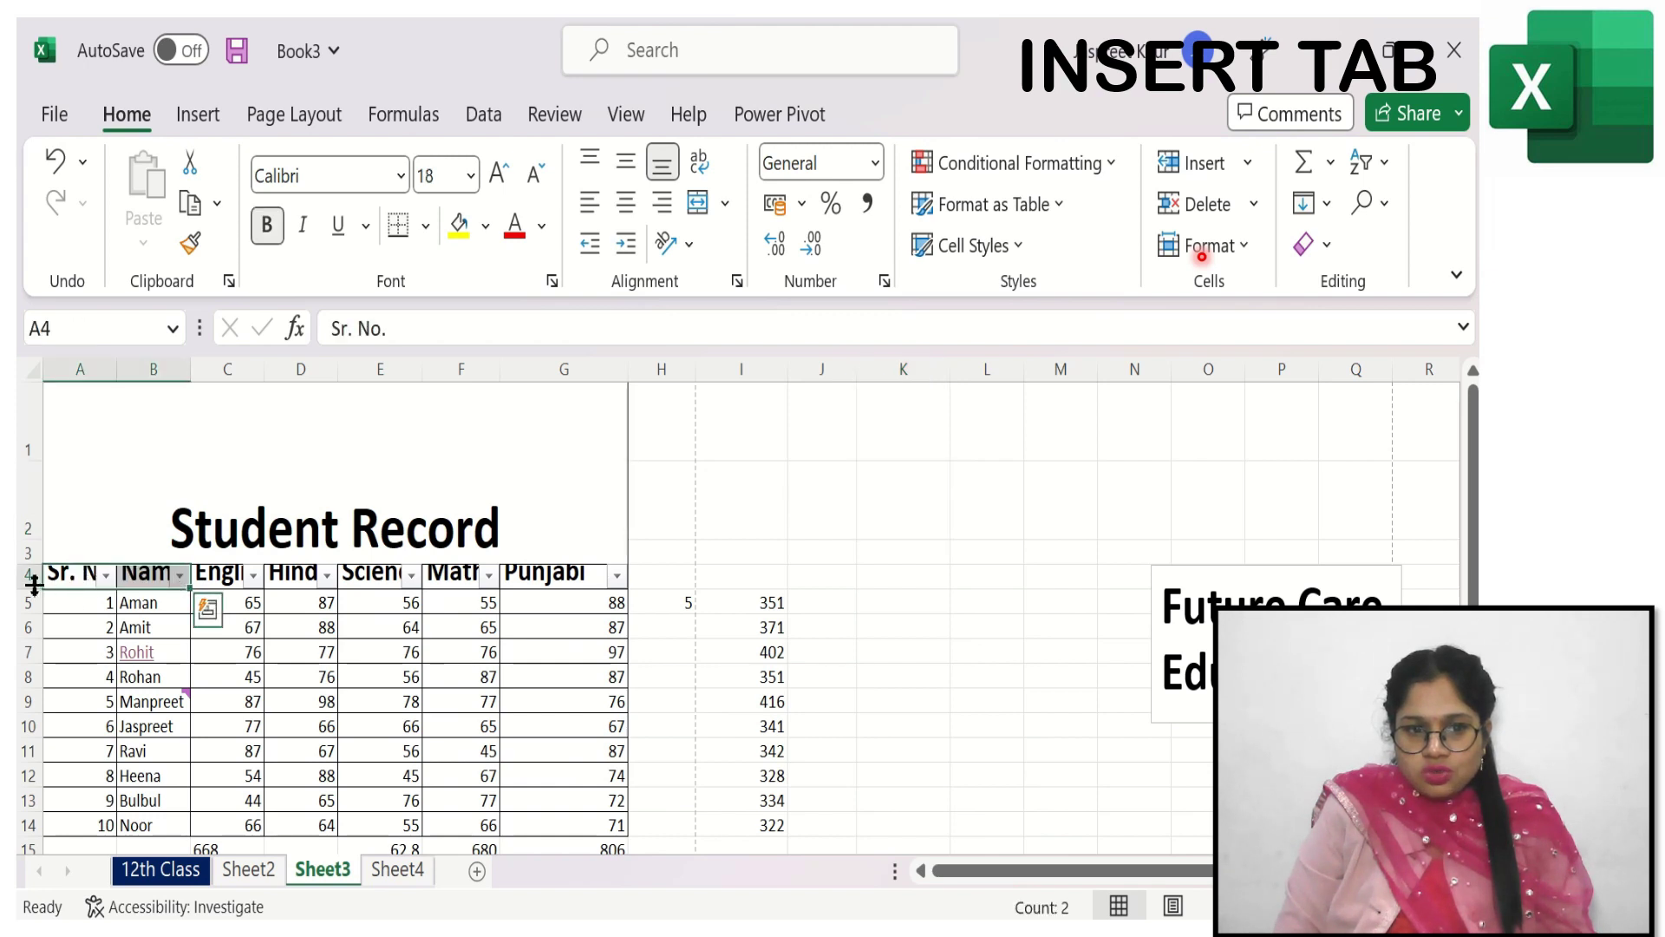
{"action": "left_click_drag", "start_coordinate": [35, 585], "coordinate": [34, 613]}
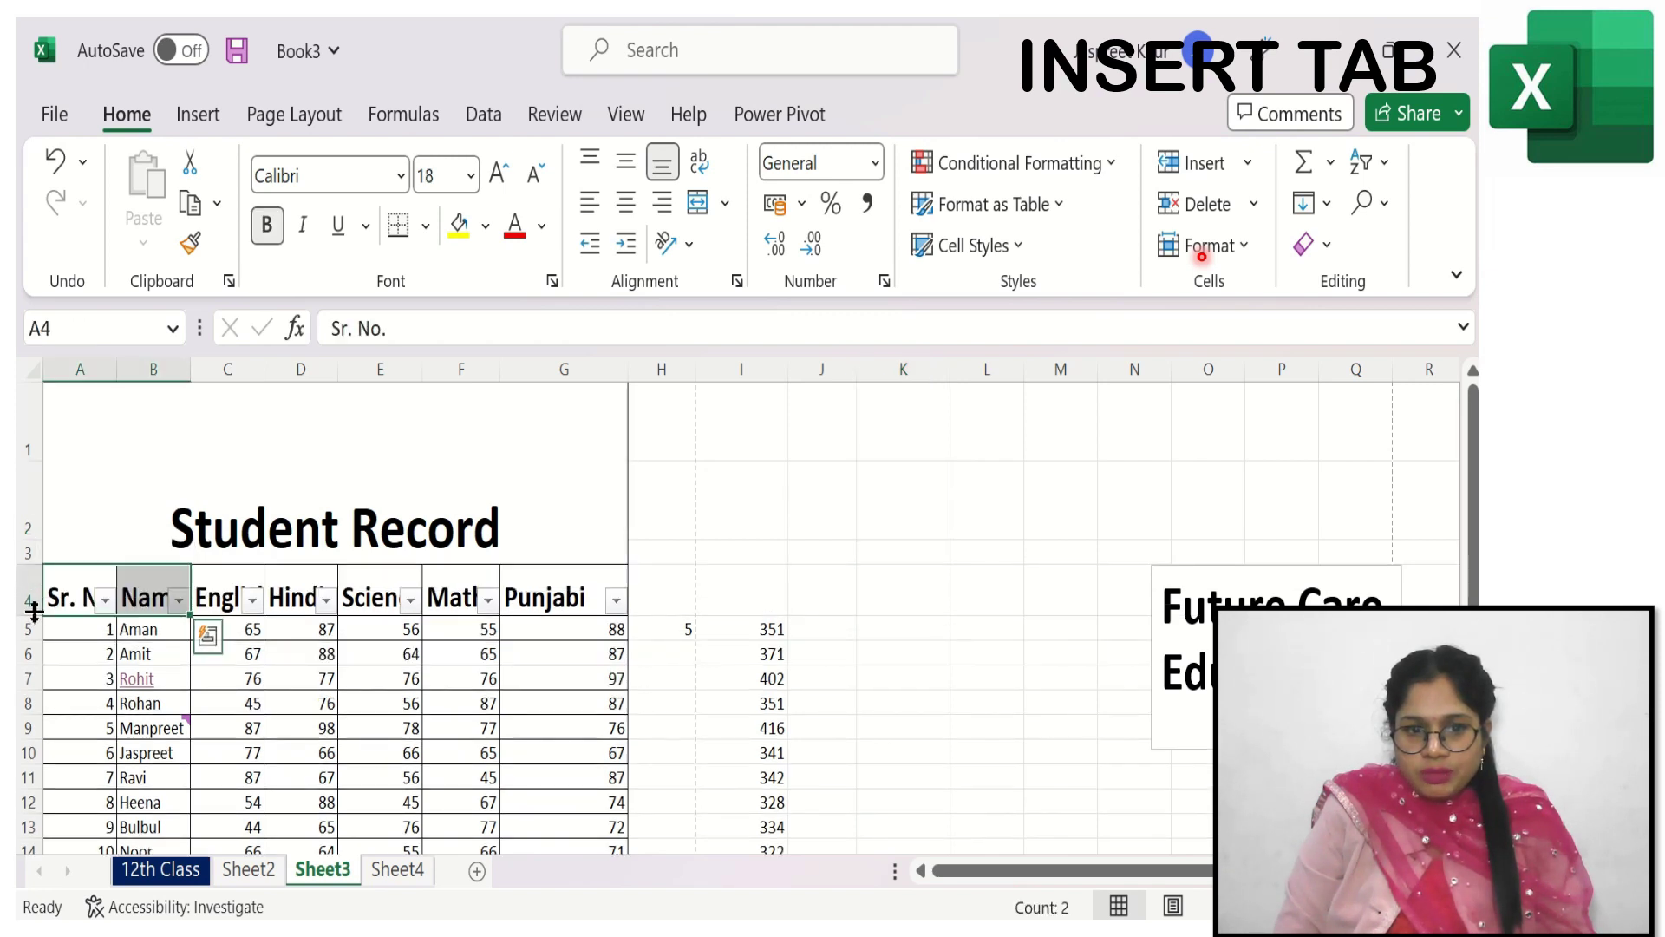
{"action": "left_click", "coordinate": [867, 551]}
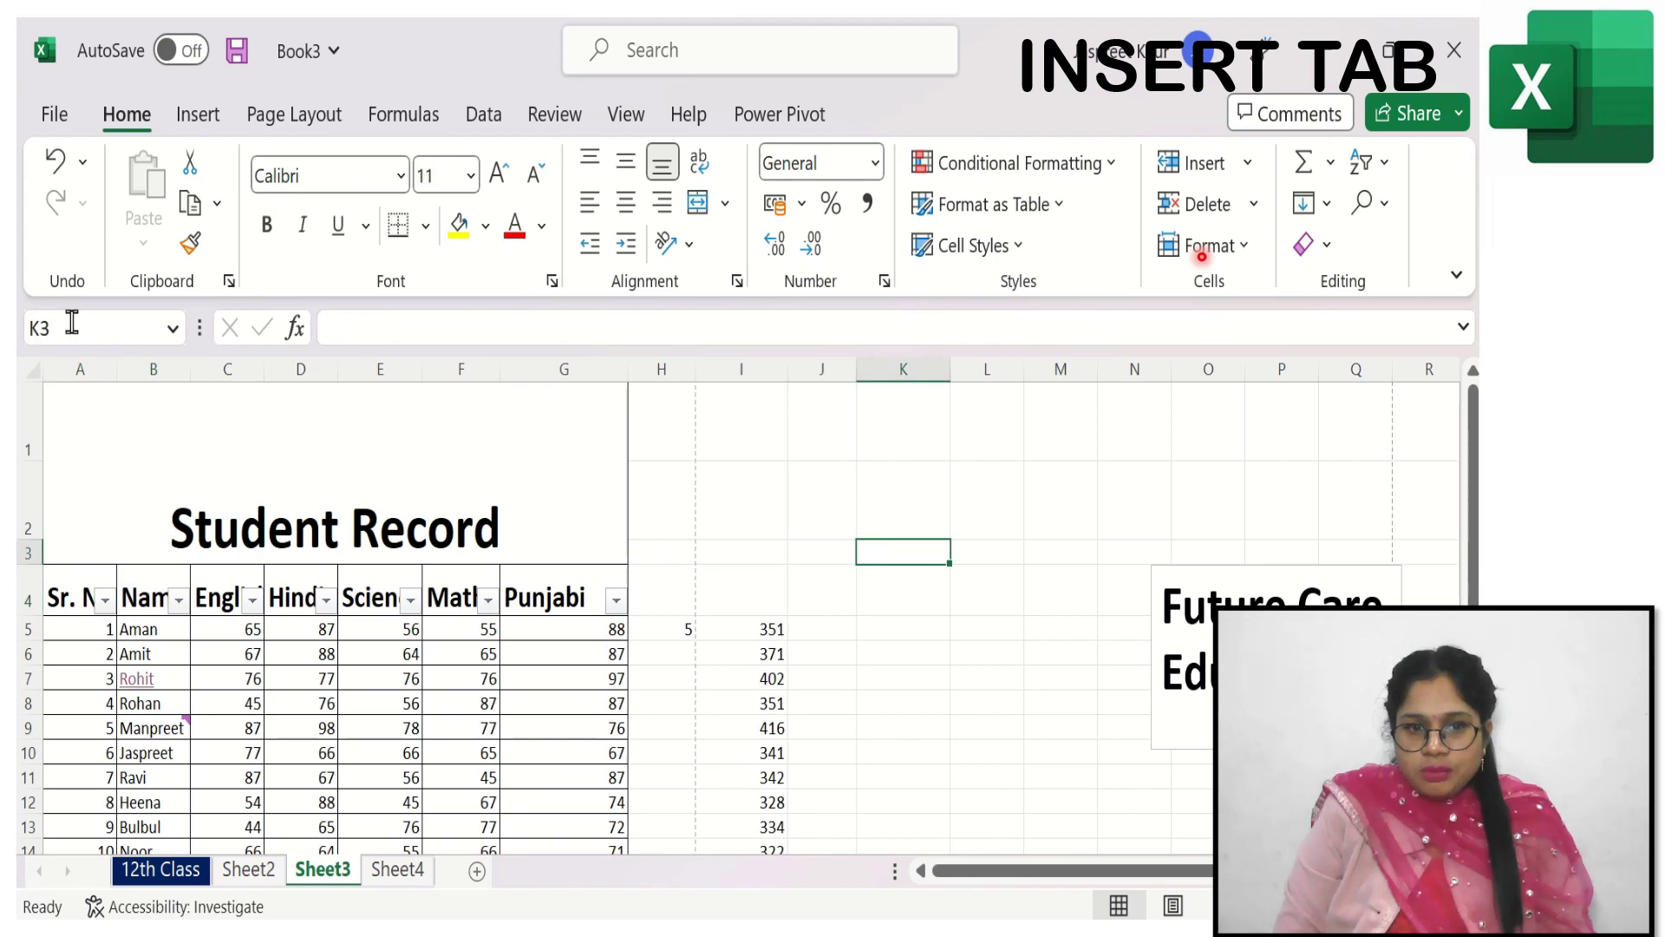
- Check the print preview of the sheet, then return to the worksheet
{"action": "left_click", "coordinate": [54, 115]}
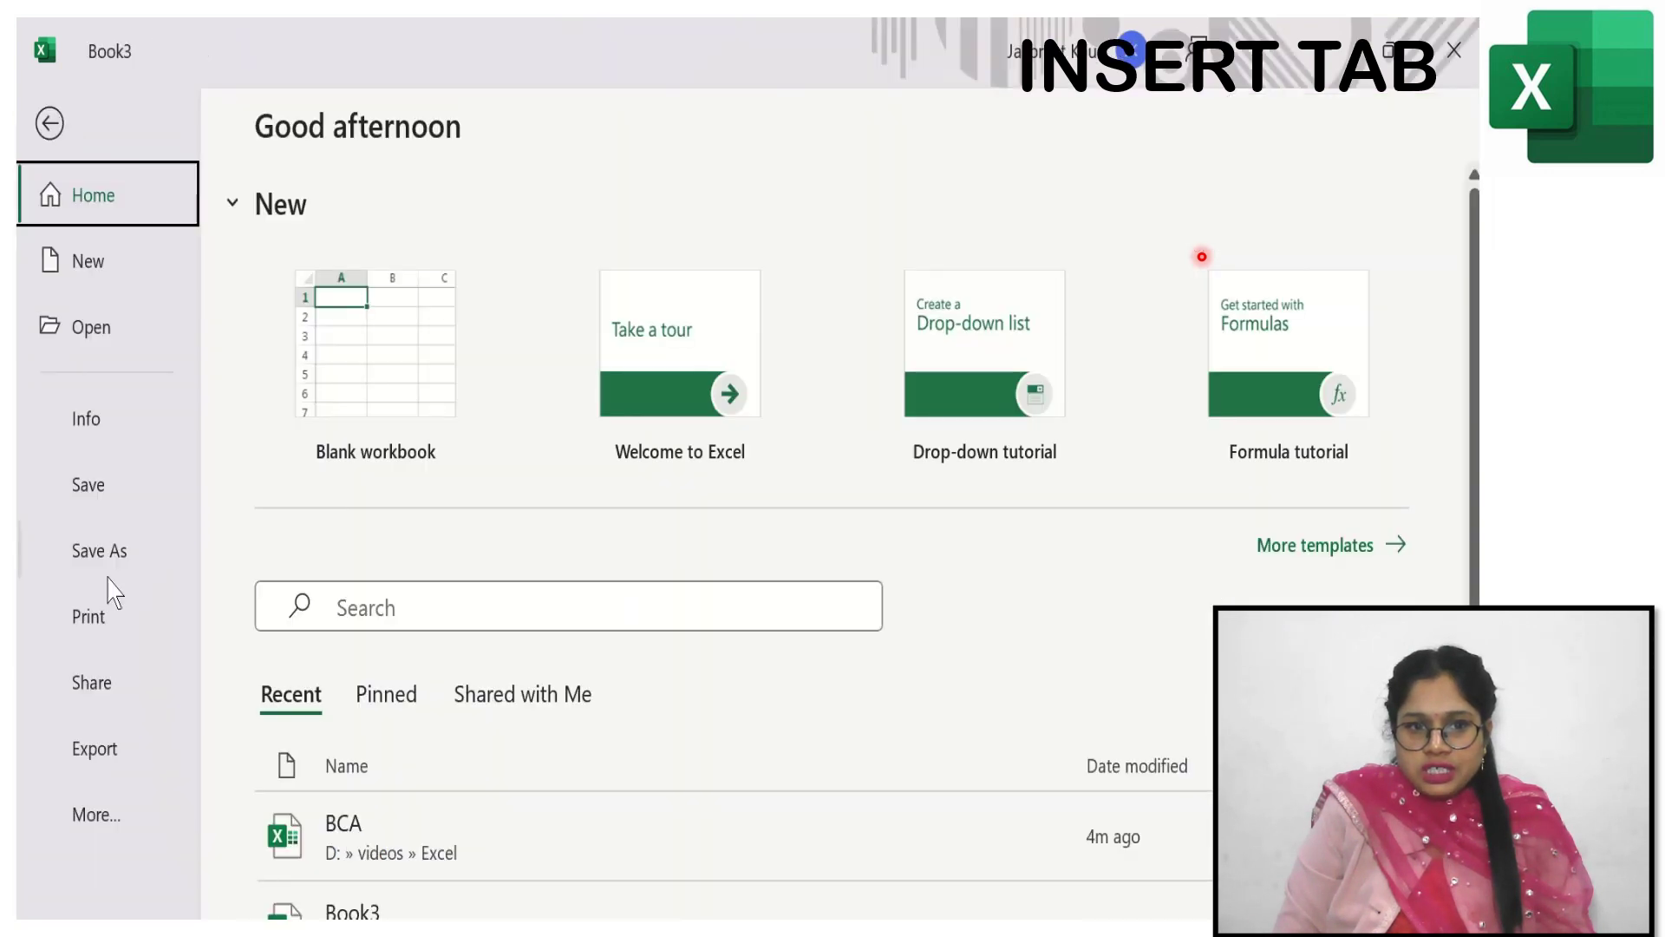
{"action": "left_click", "coordinate": [89, 616]}
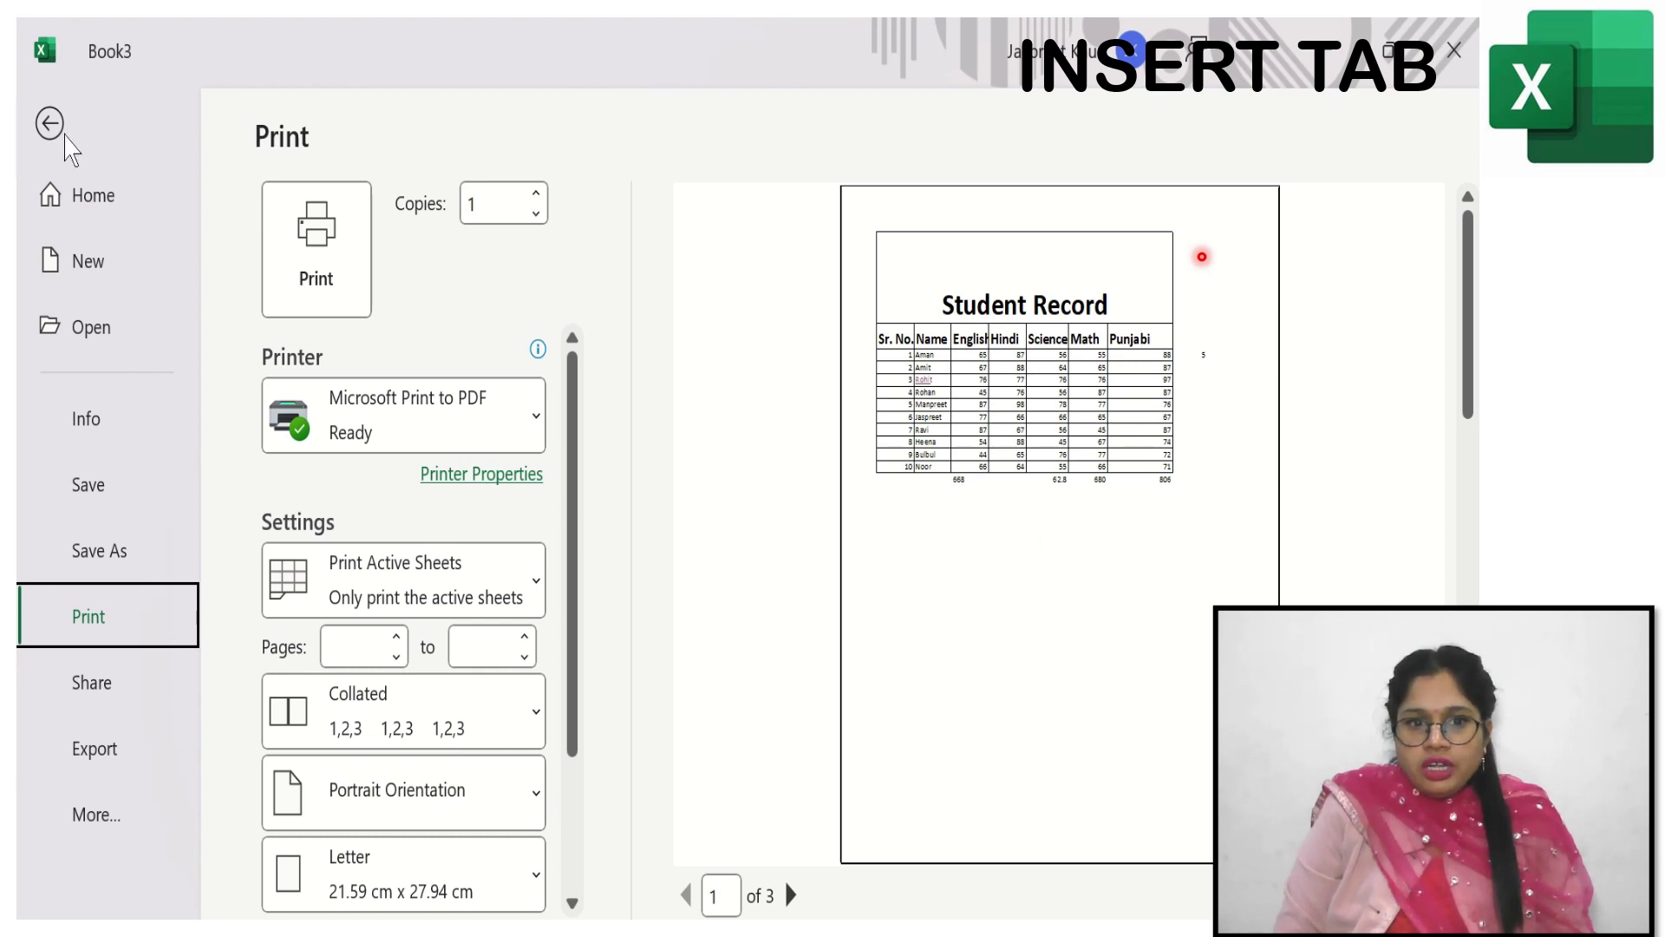
{"action": "left_click", "coordinate": [52, 126]}
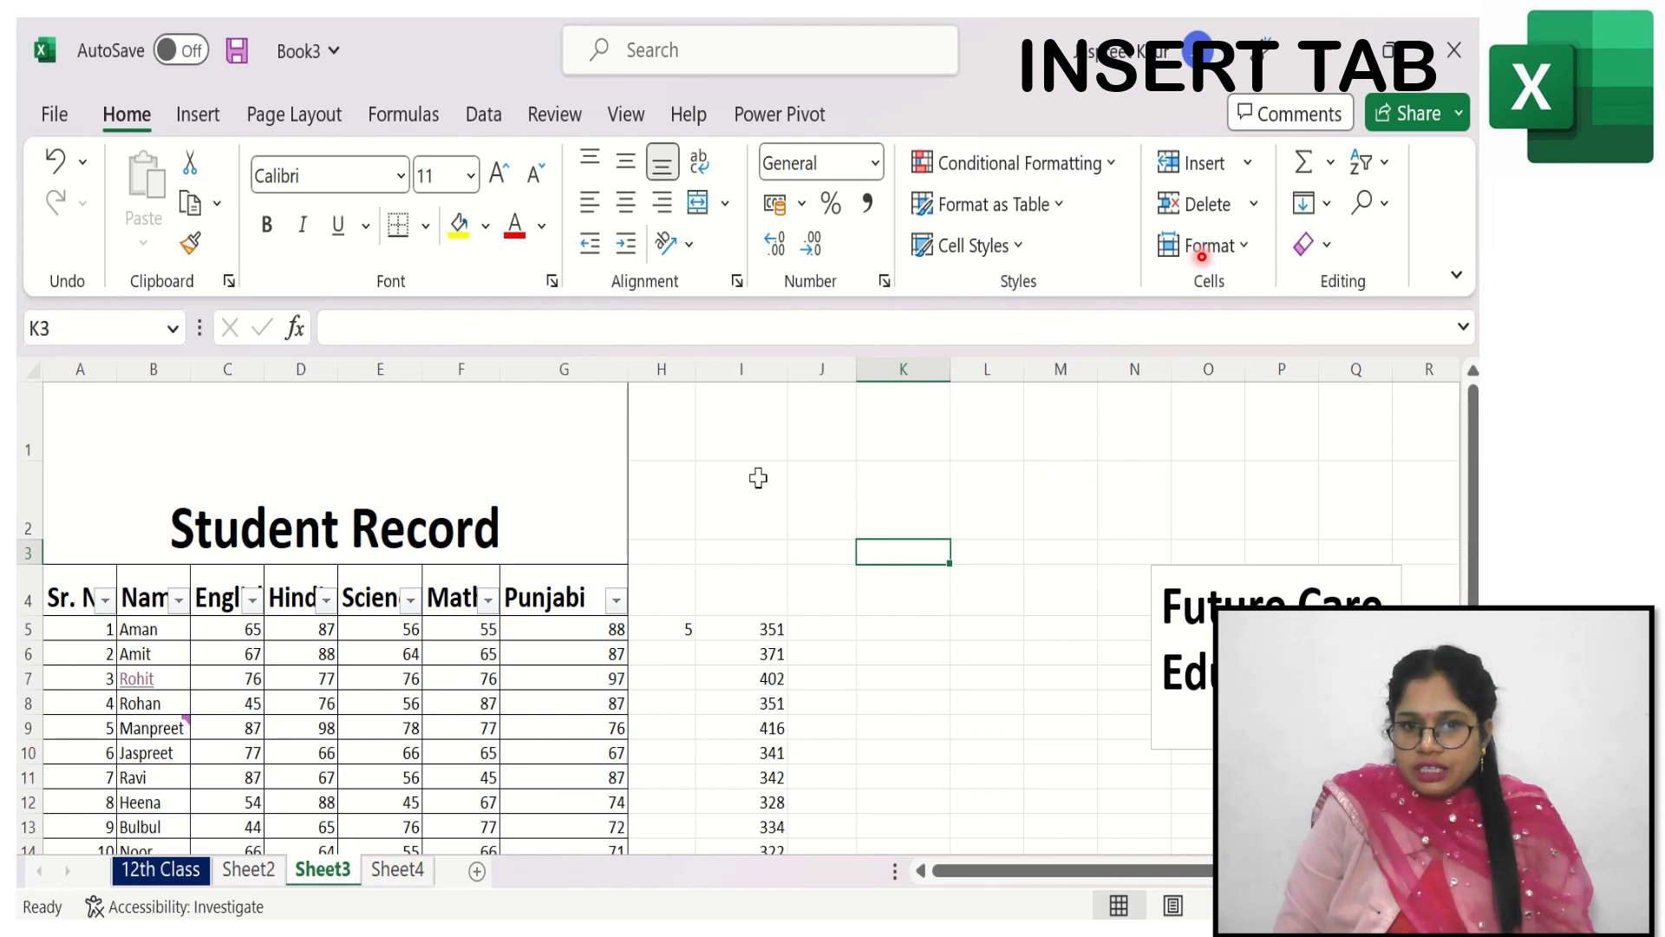
- Insert a page header reading 'Future care education' through Header & Footer
{"action": "left_click", "coordinate": [198, 114]}
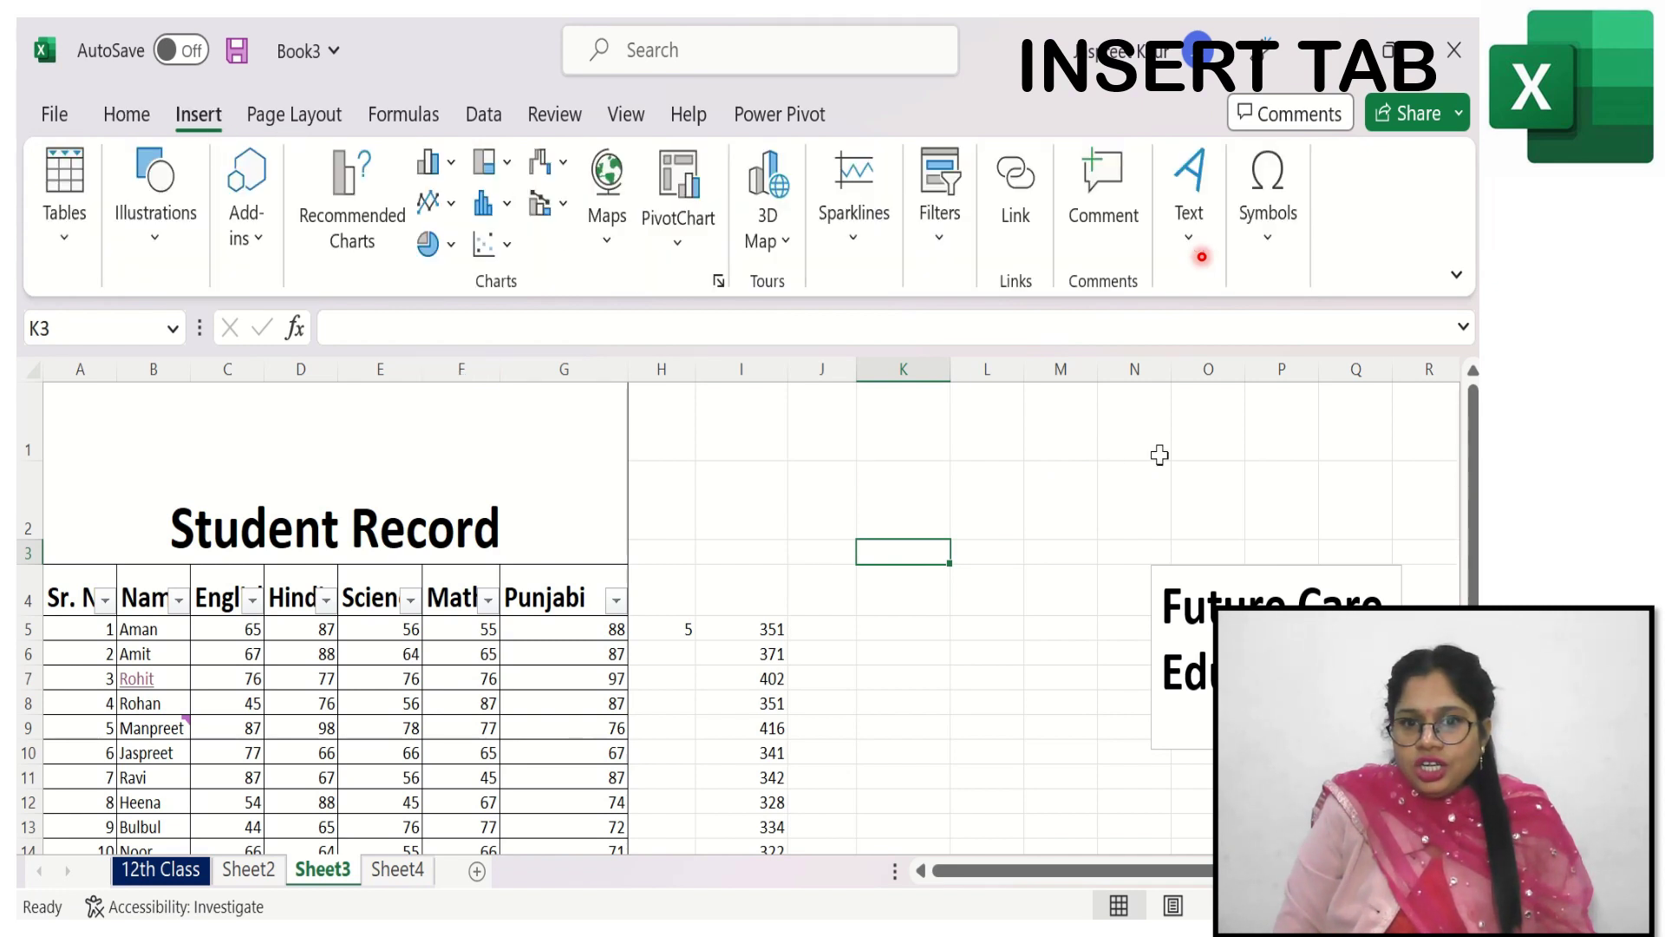
{"action": "left_click", "coordinate": [1193, 247]}
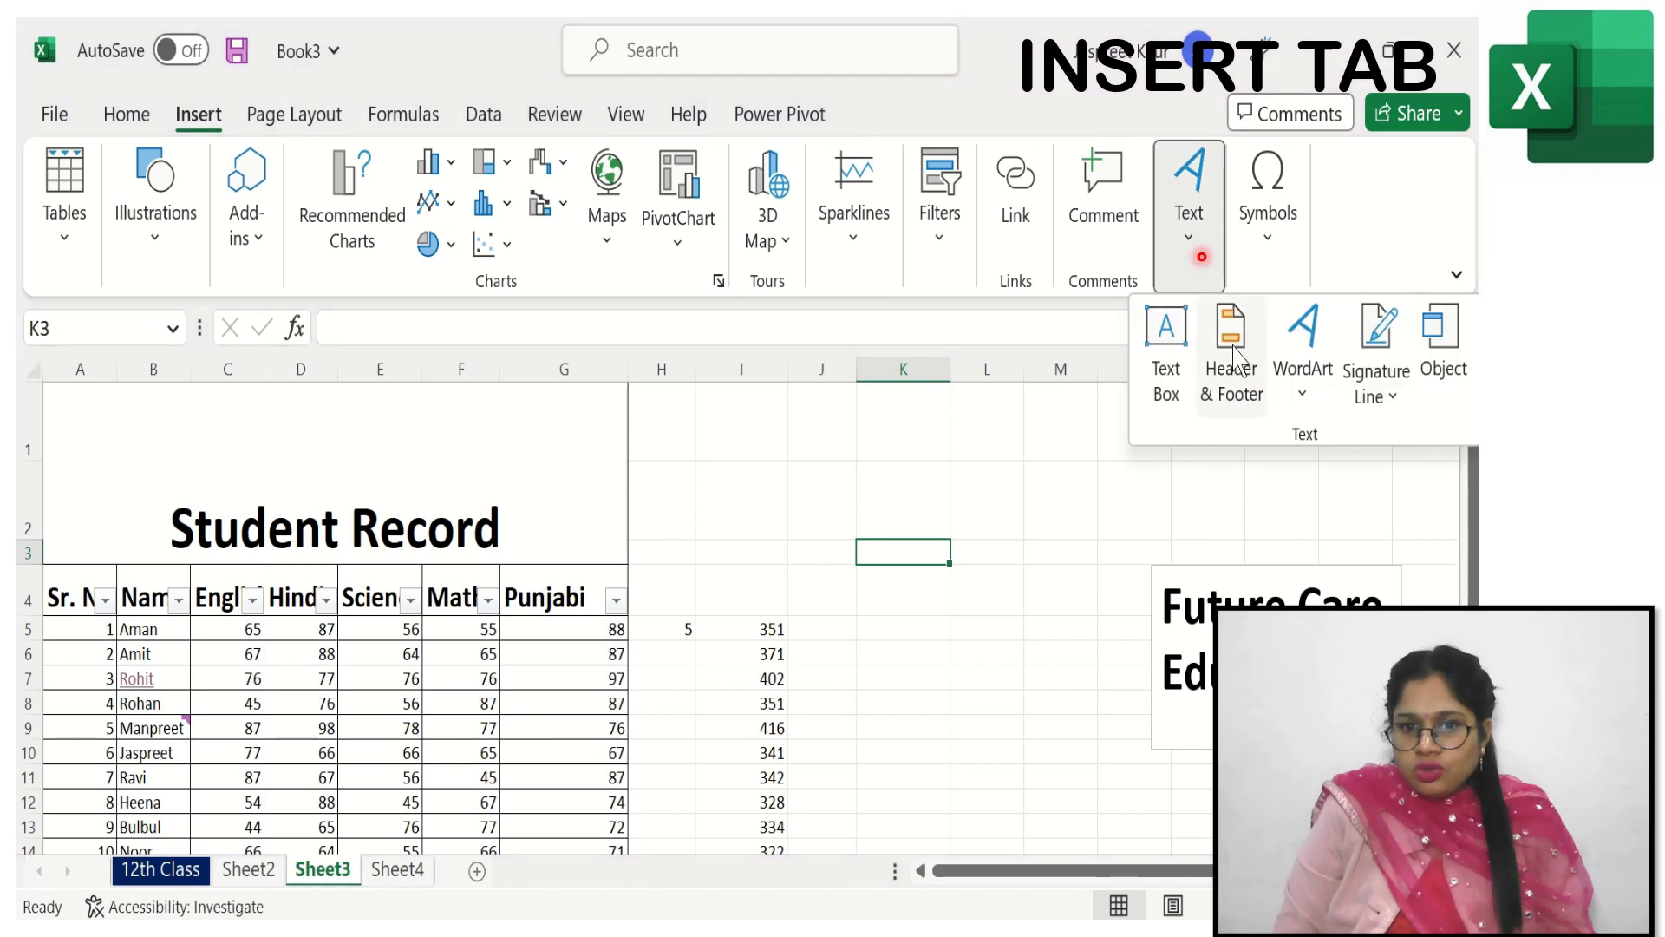
{"action": "left_click", "coordinate": [1233, 351]}
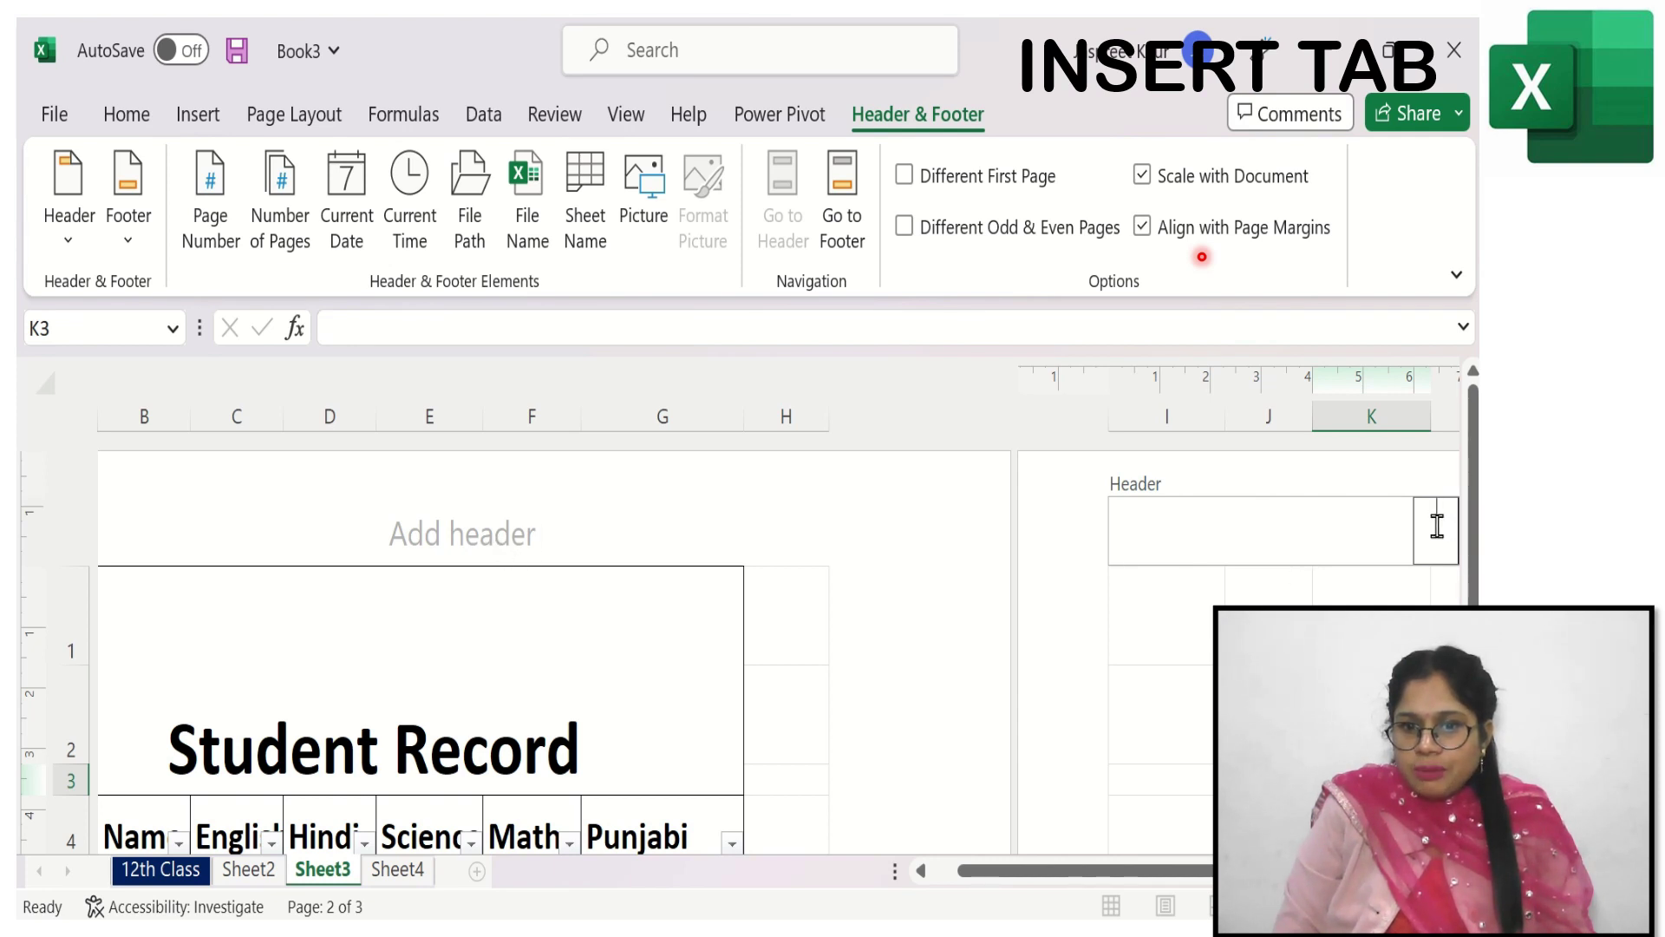
{"action": "type", "text": "Fa"}
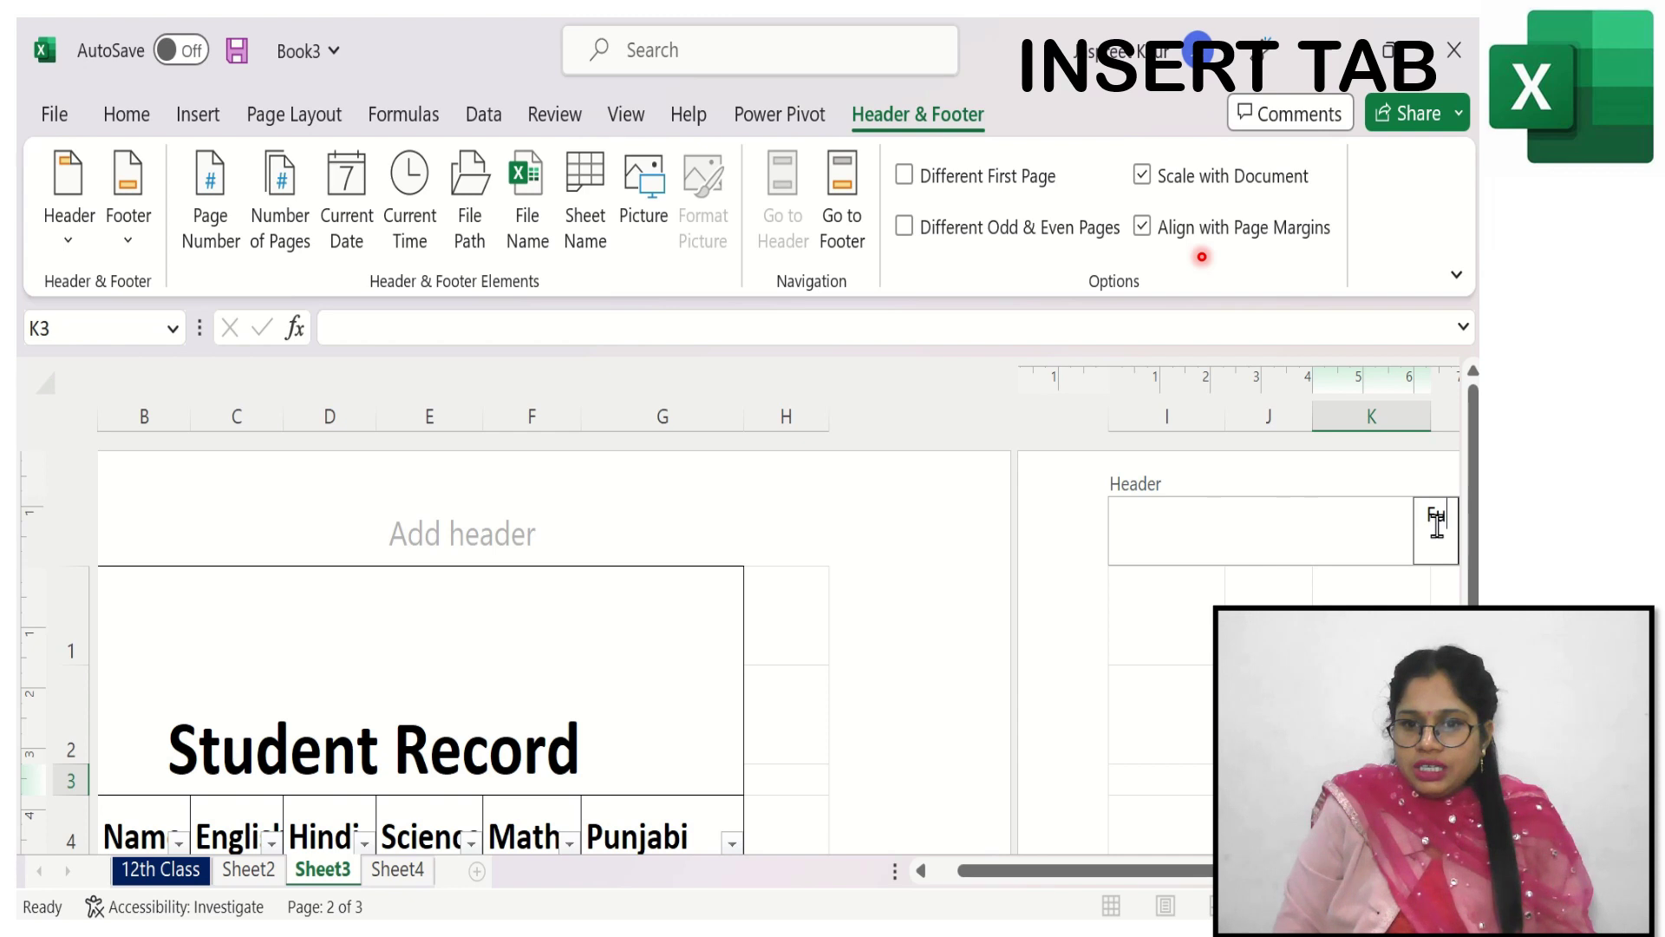
{"action": "type", "text": "recare education"}
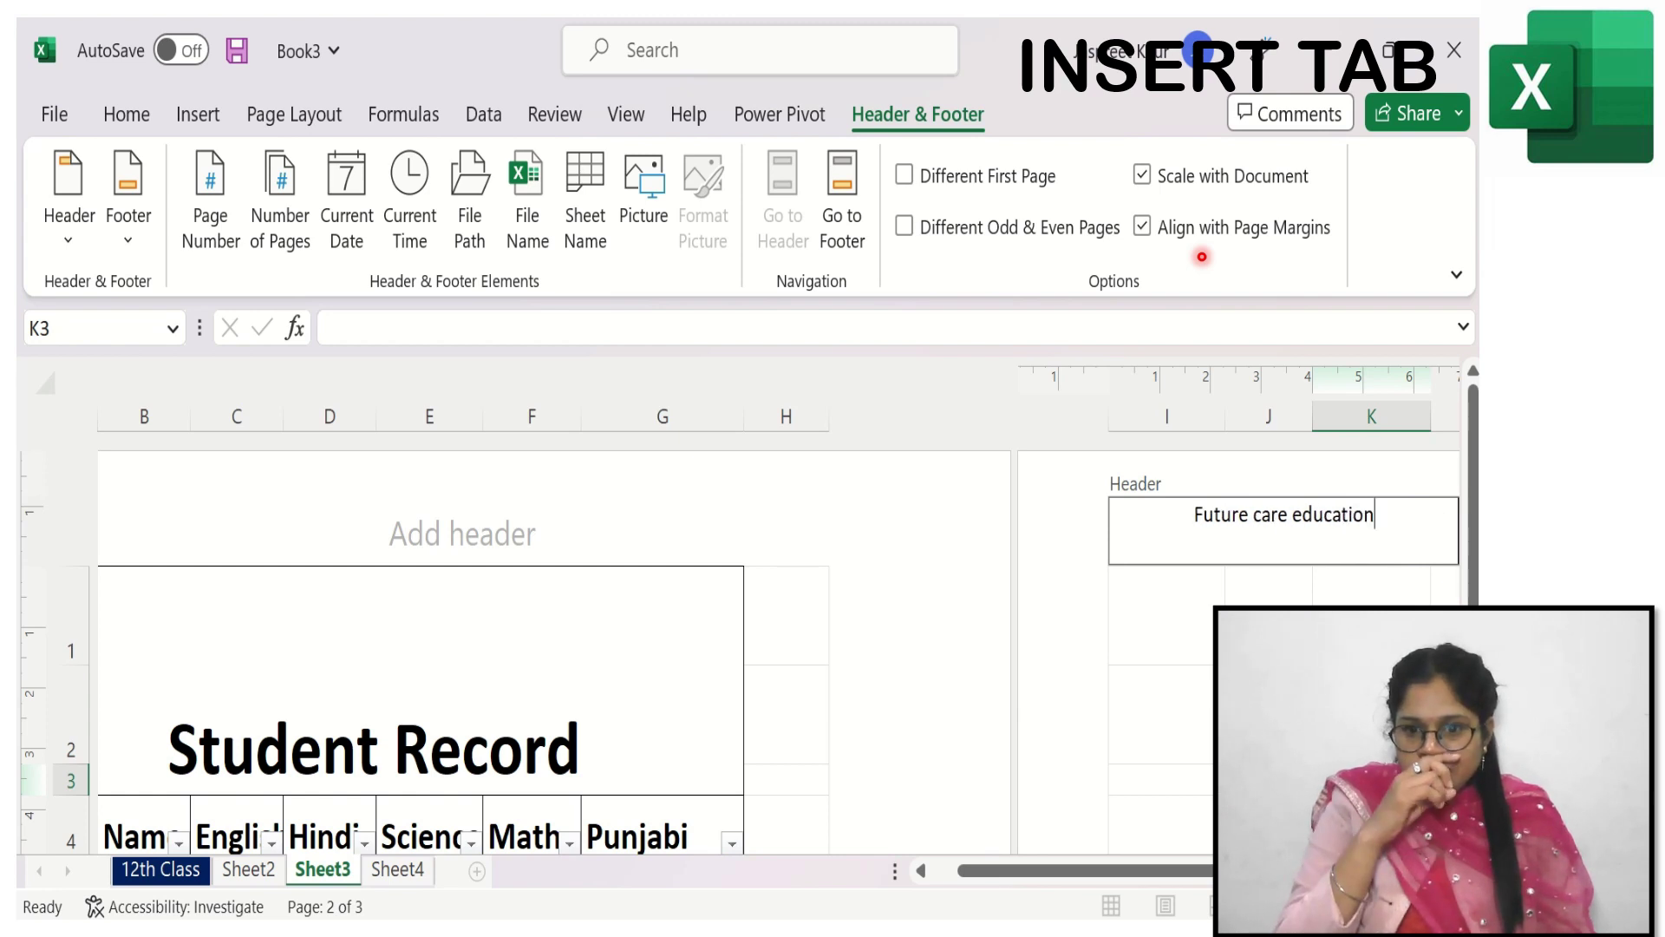
{"action": "key", "text": "Escape"}
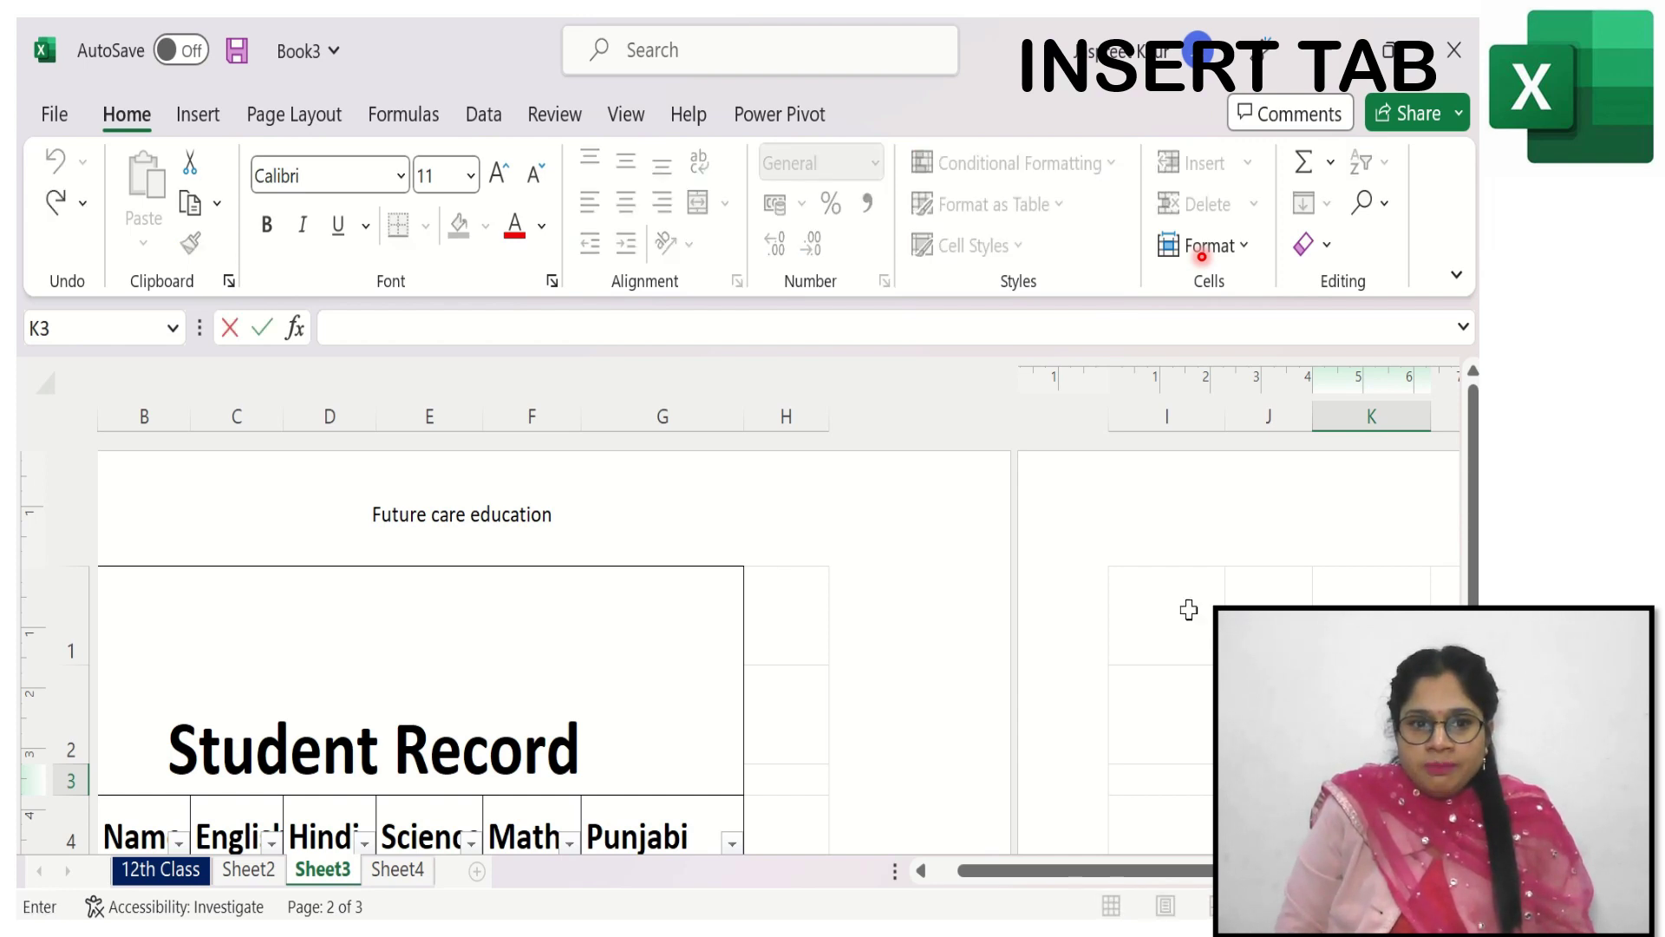
- Preview the printed sheet to confirm the 'Future care education' header, then return
{"action": "left_click", "coordinate": [1194, 581]}
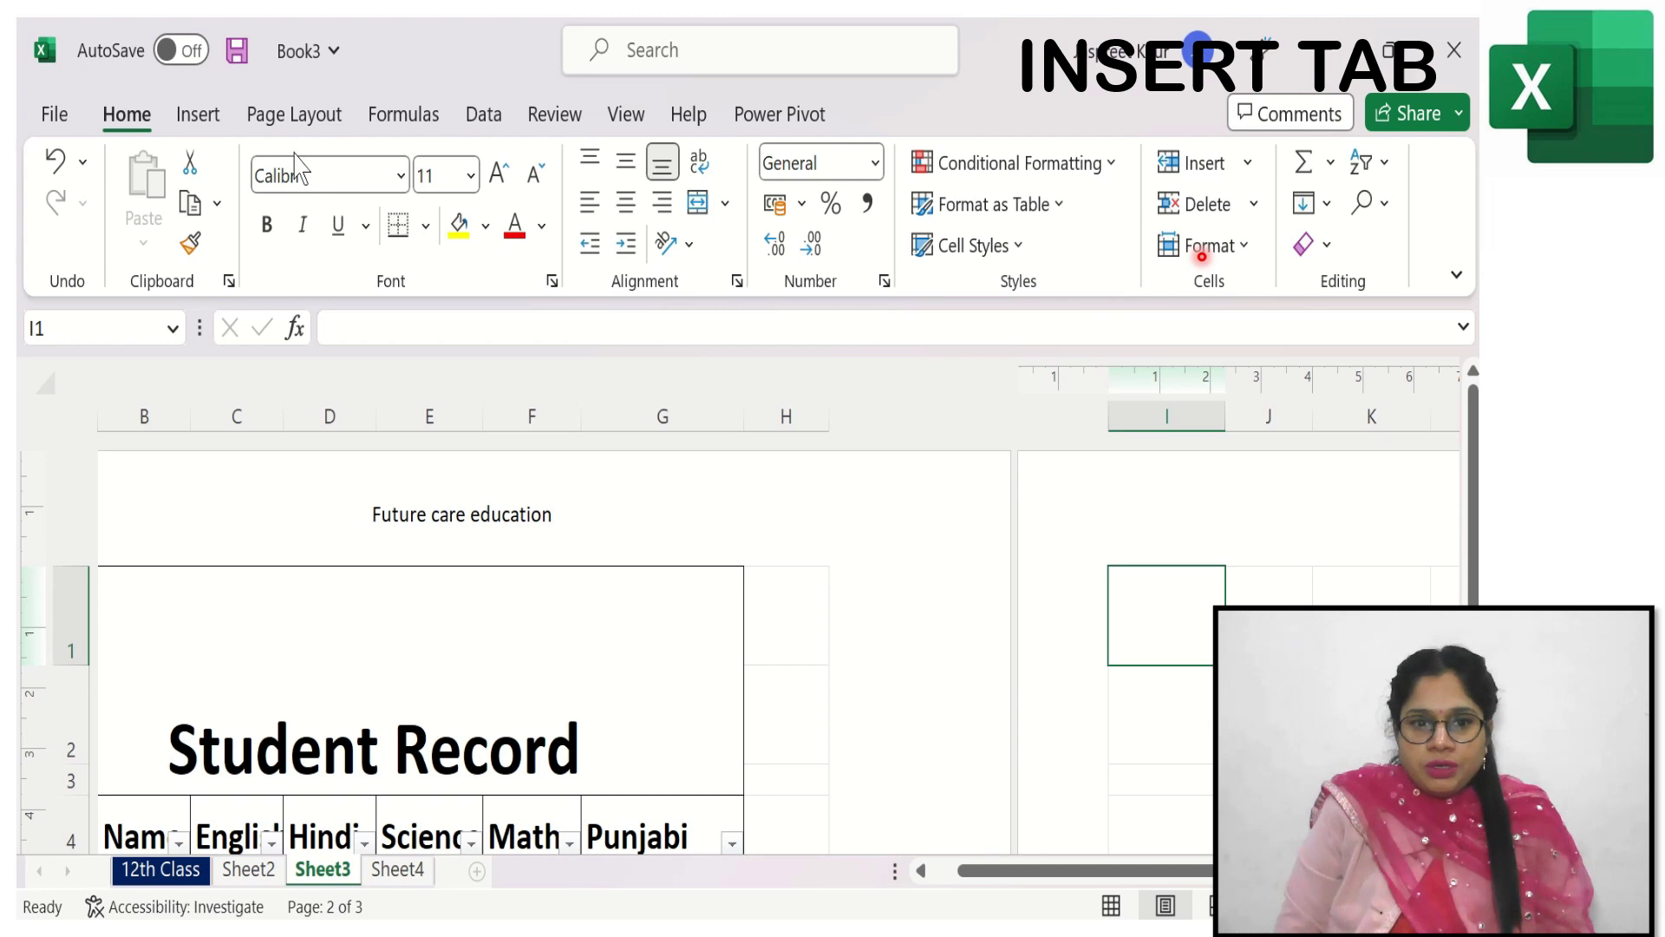
{"action": "left_click", "coordinate": [56, 116]}
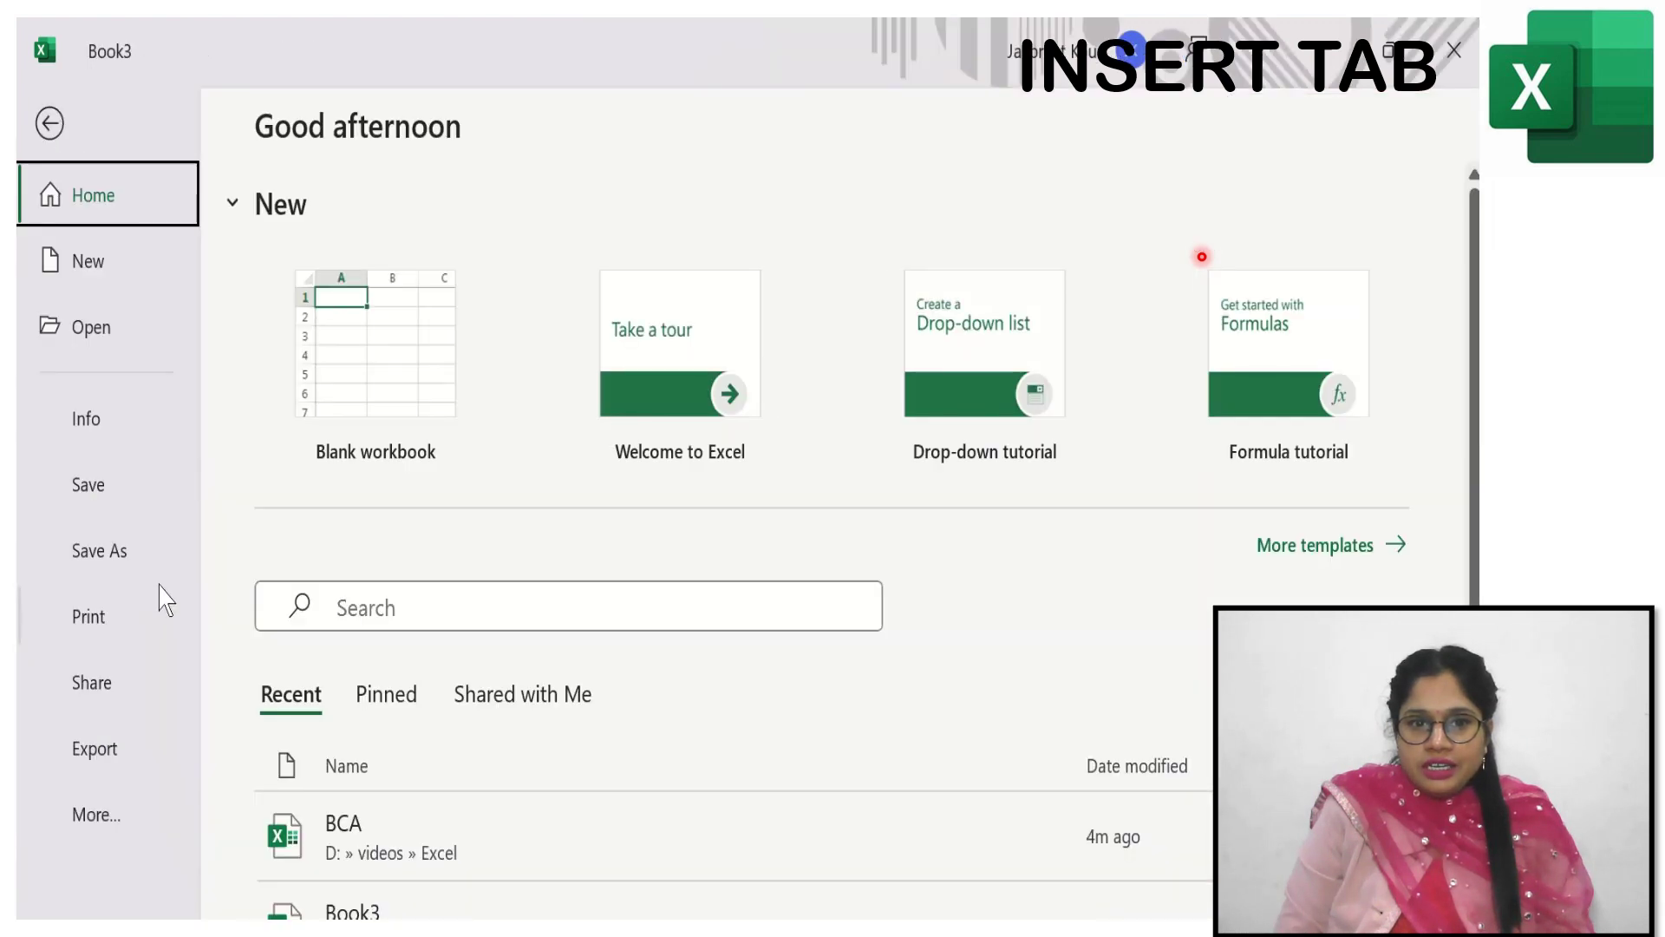
{"action": "left_click", "coordinate": [89, 618]}
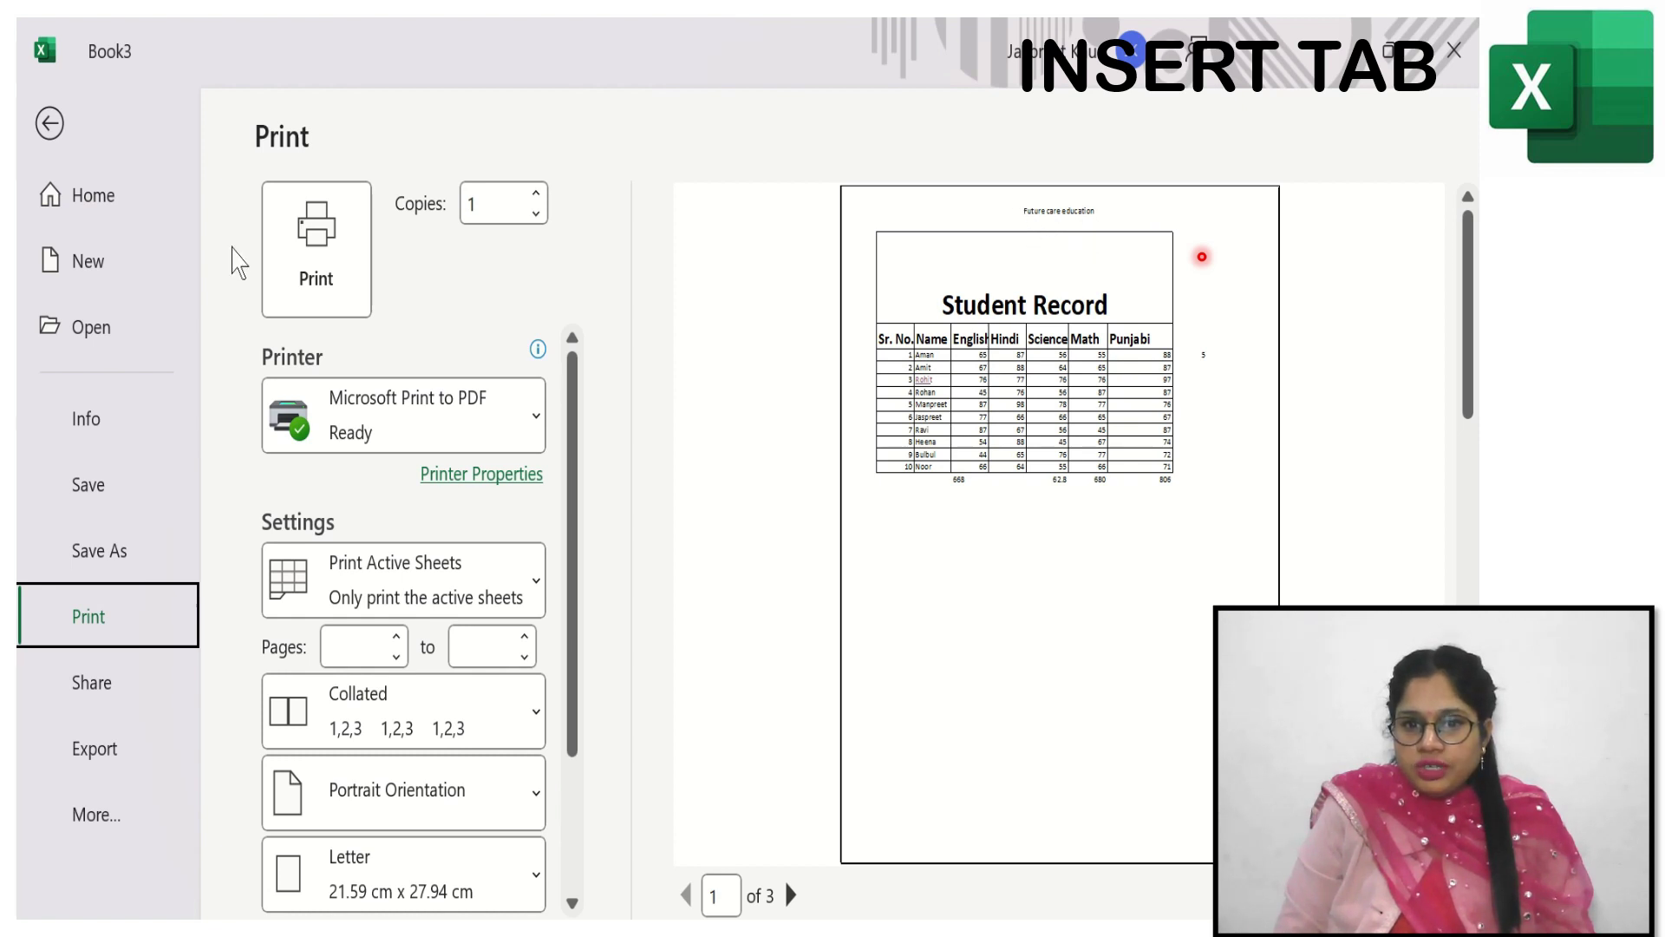
{"action": "left_click", "coordinate": [50, 123]}
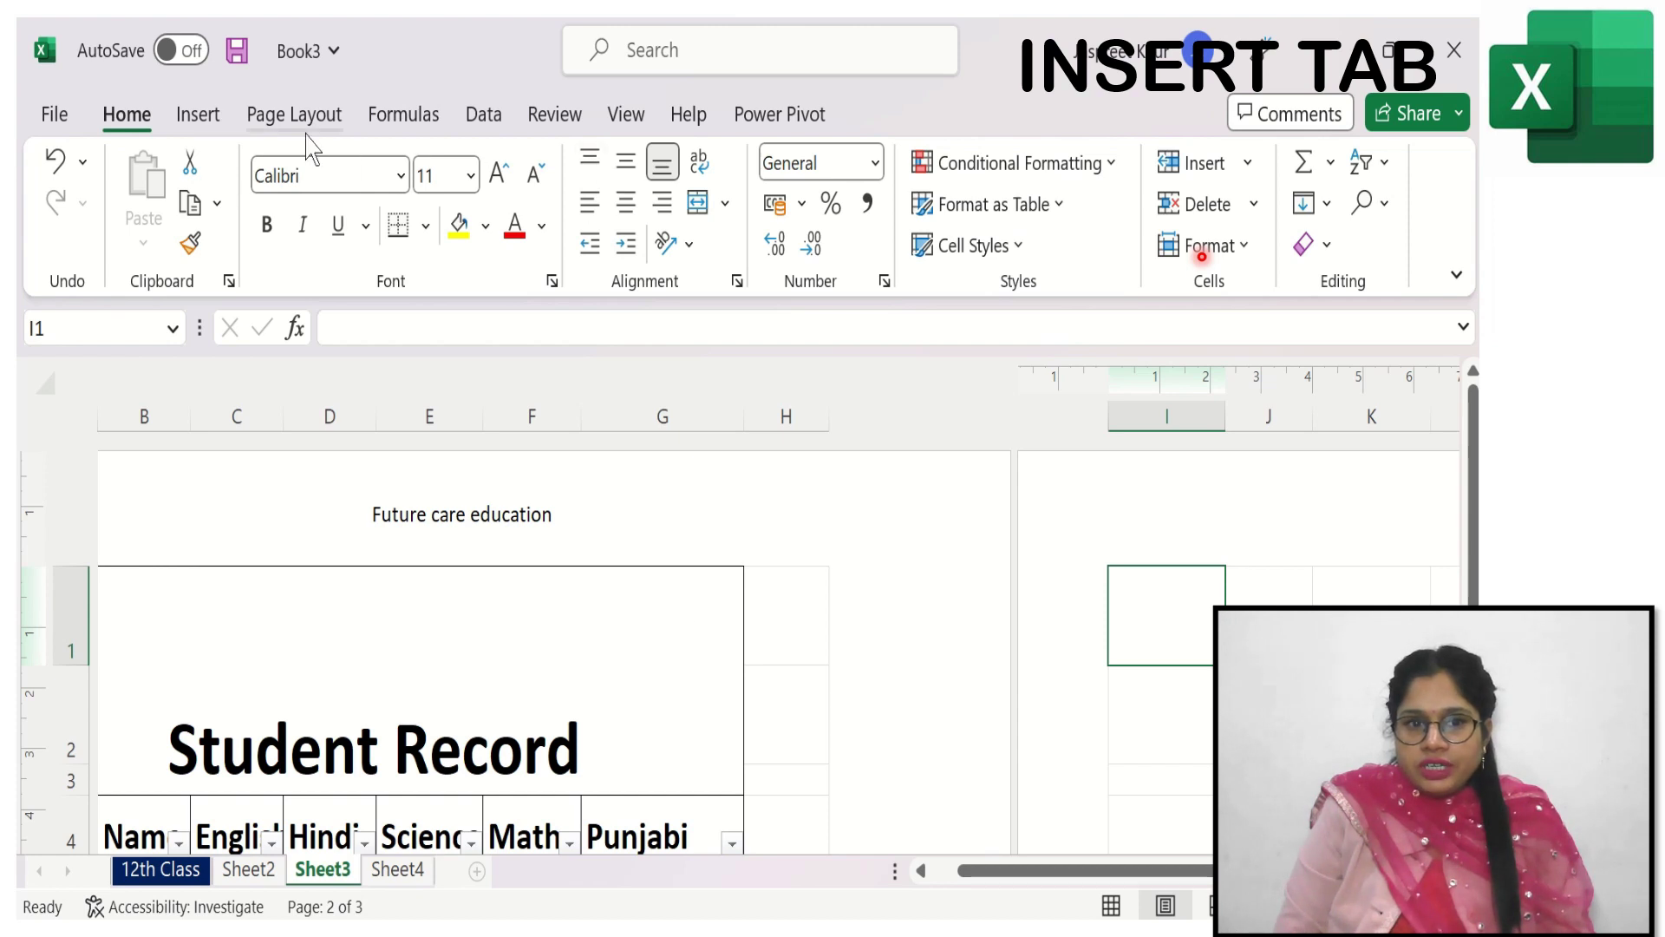
- Undo the last change and switch Sheet3 back to Normal view
{"action": "left_click", "coordinate": [56, 162]}
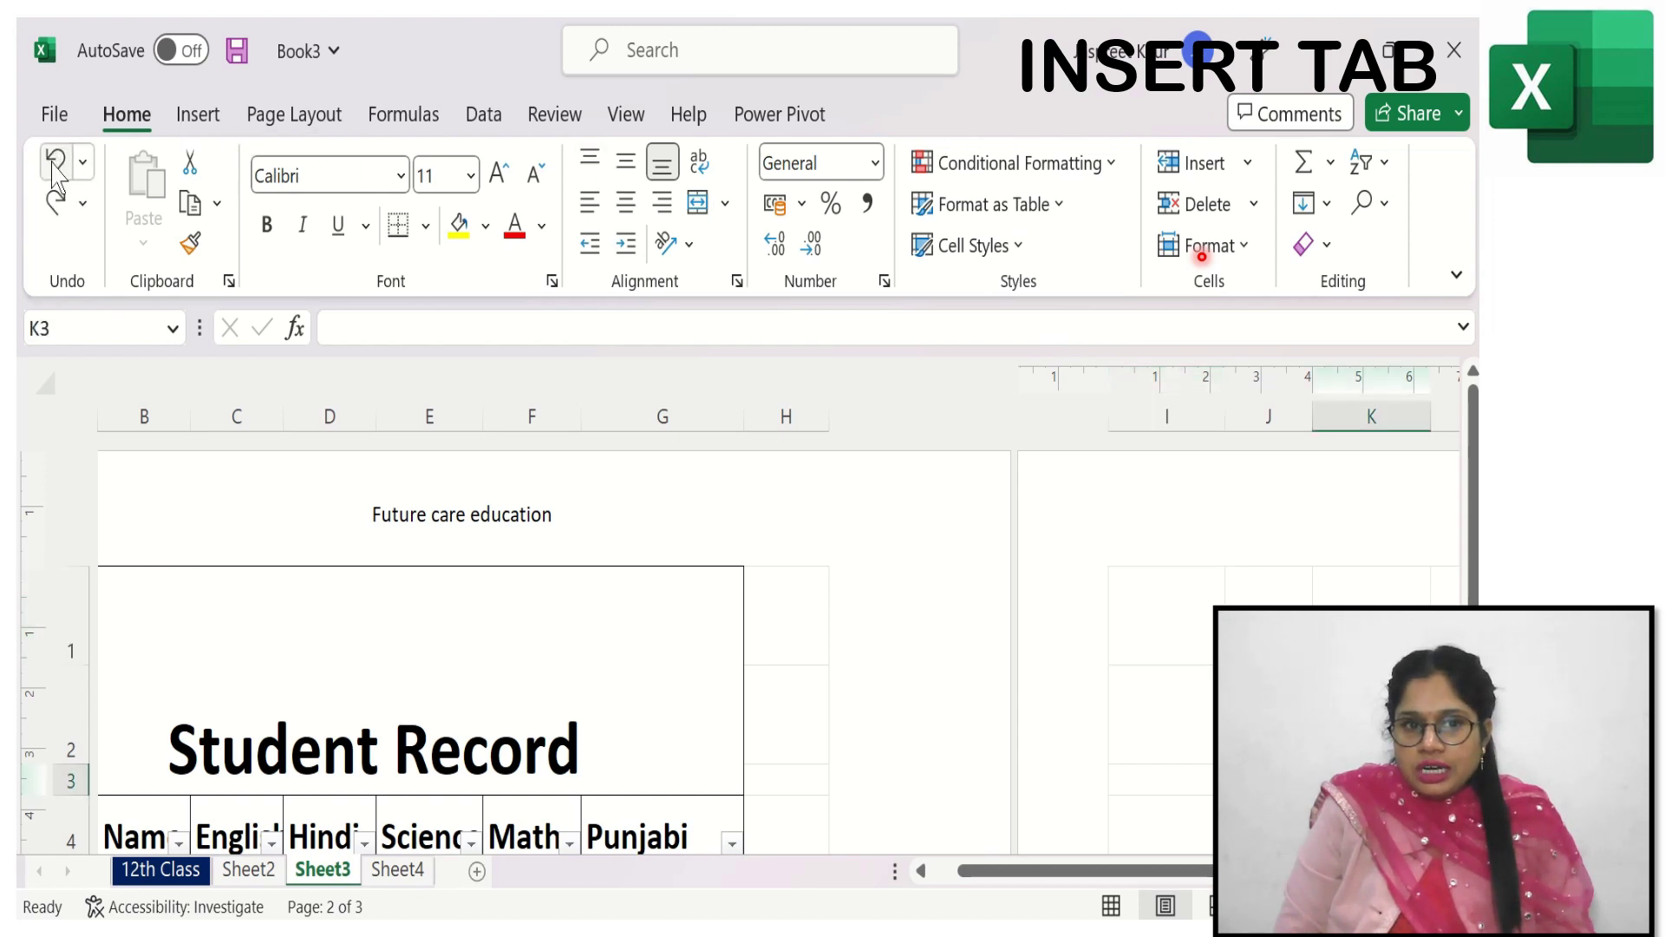
{"action": "left_click", "coordinate": [56, 162]}
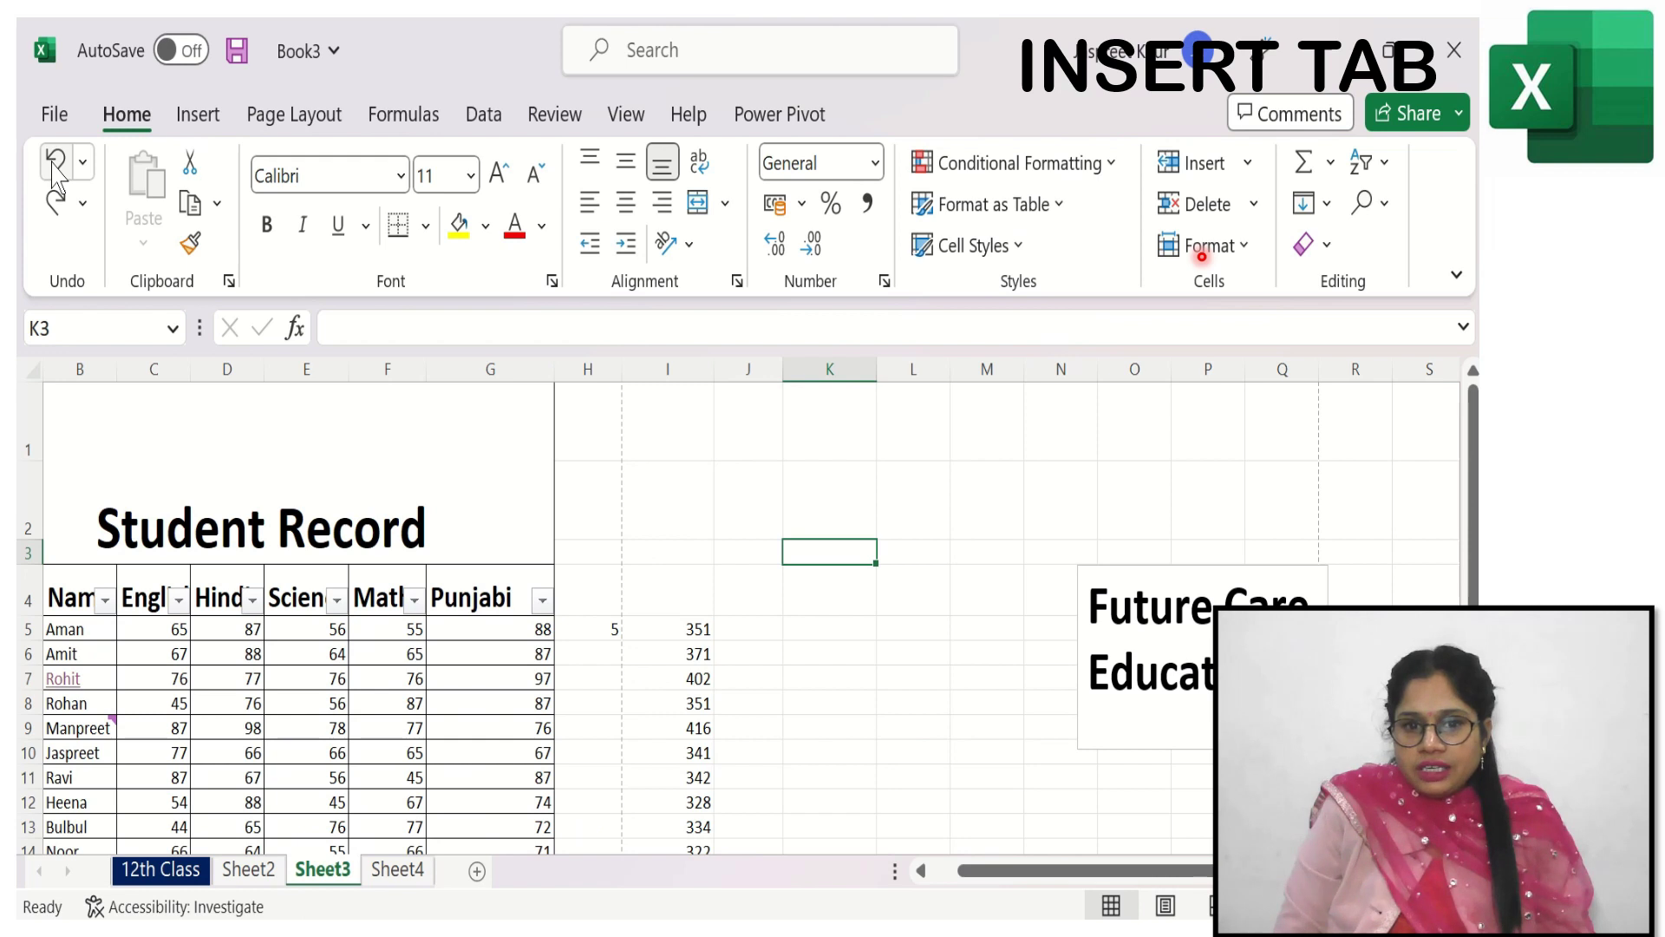
{"action": "left_click", "coordinate": [205, 115]}
{"action": "left_click", "coordinate": [1189, 226]}
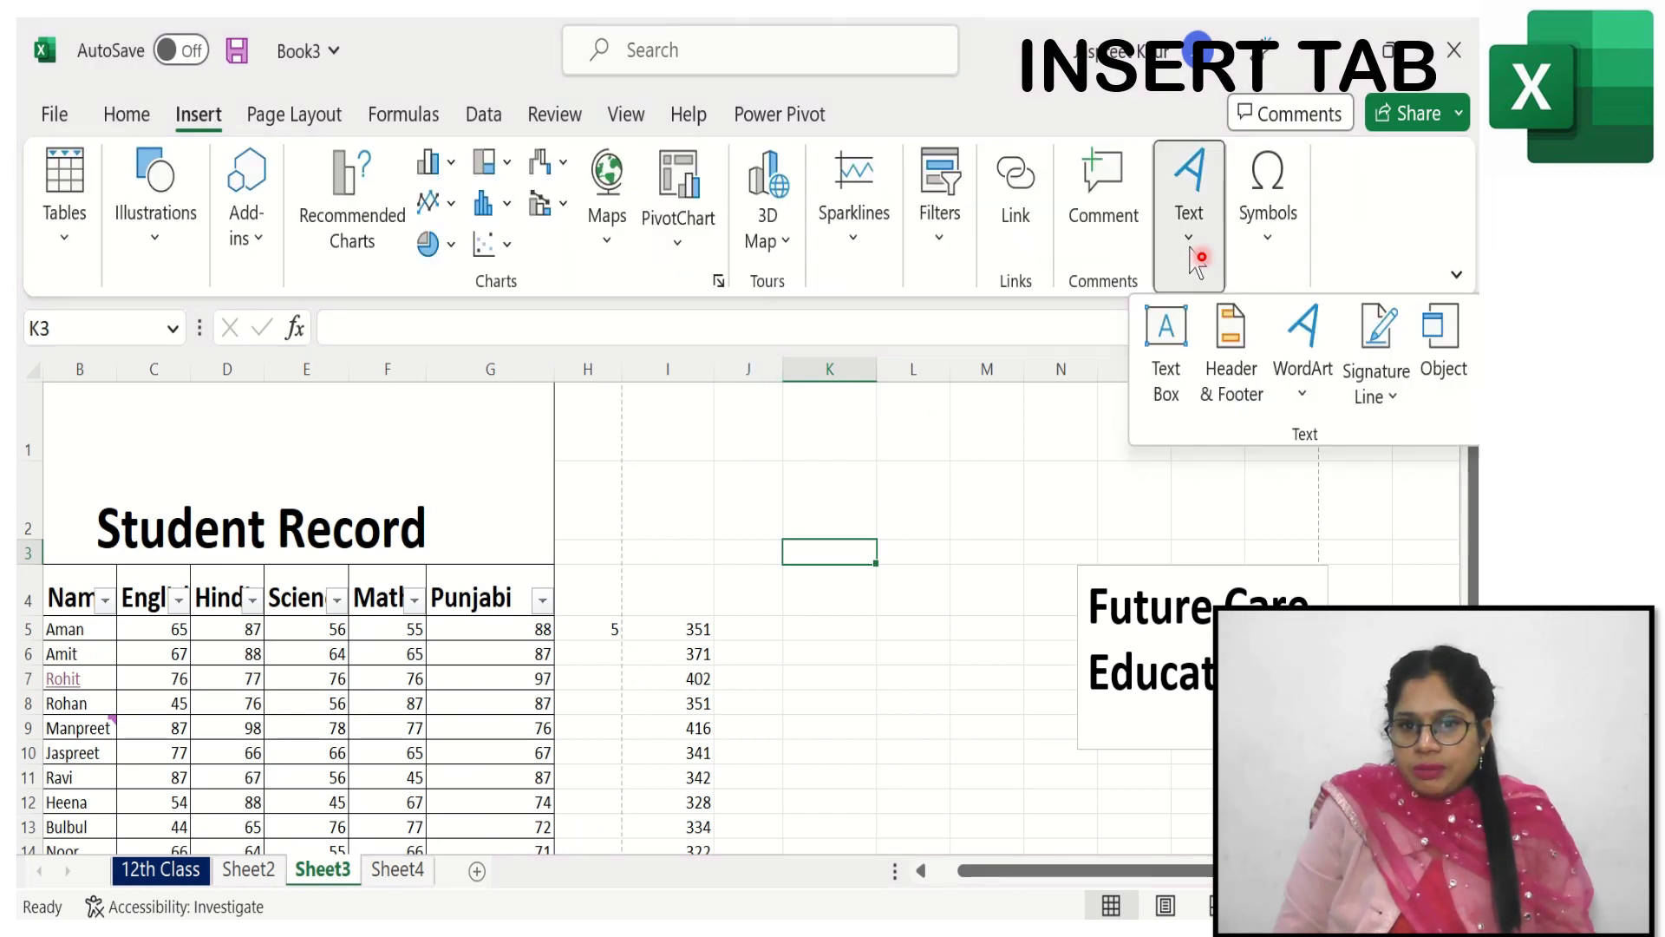
- Select cell M2 and insert a WordArt box with placeholder 'Your text here'
{"action": "left_click", "coordinate": [1310, 392]}
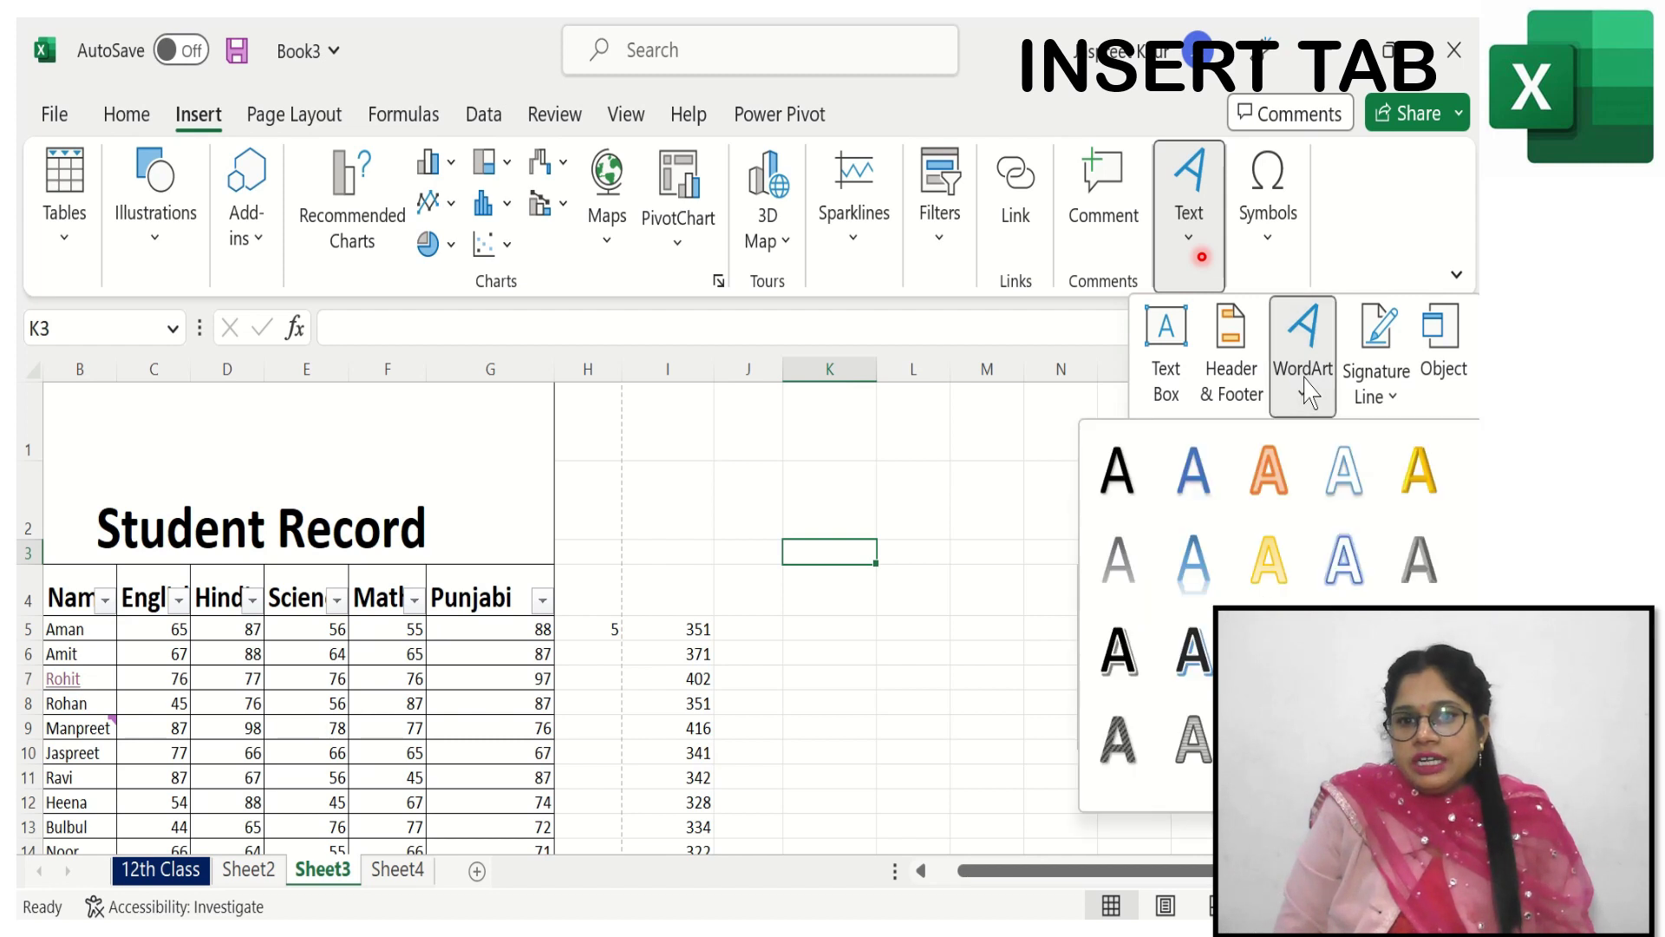
{"action": "left_click", "coordinate": [1020, 447]}
{"action": "left_click", "coordinate": [983, 496]}
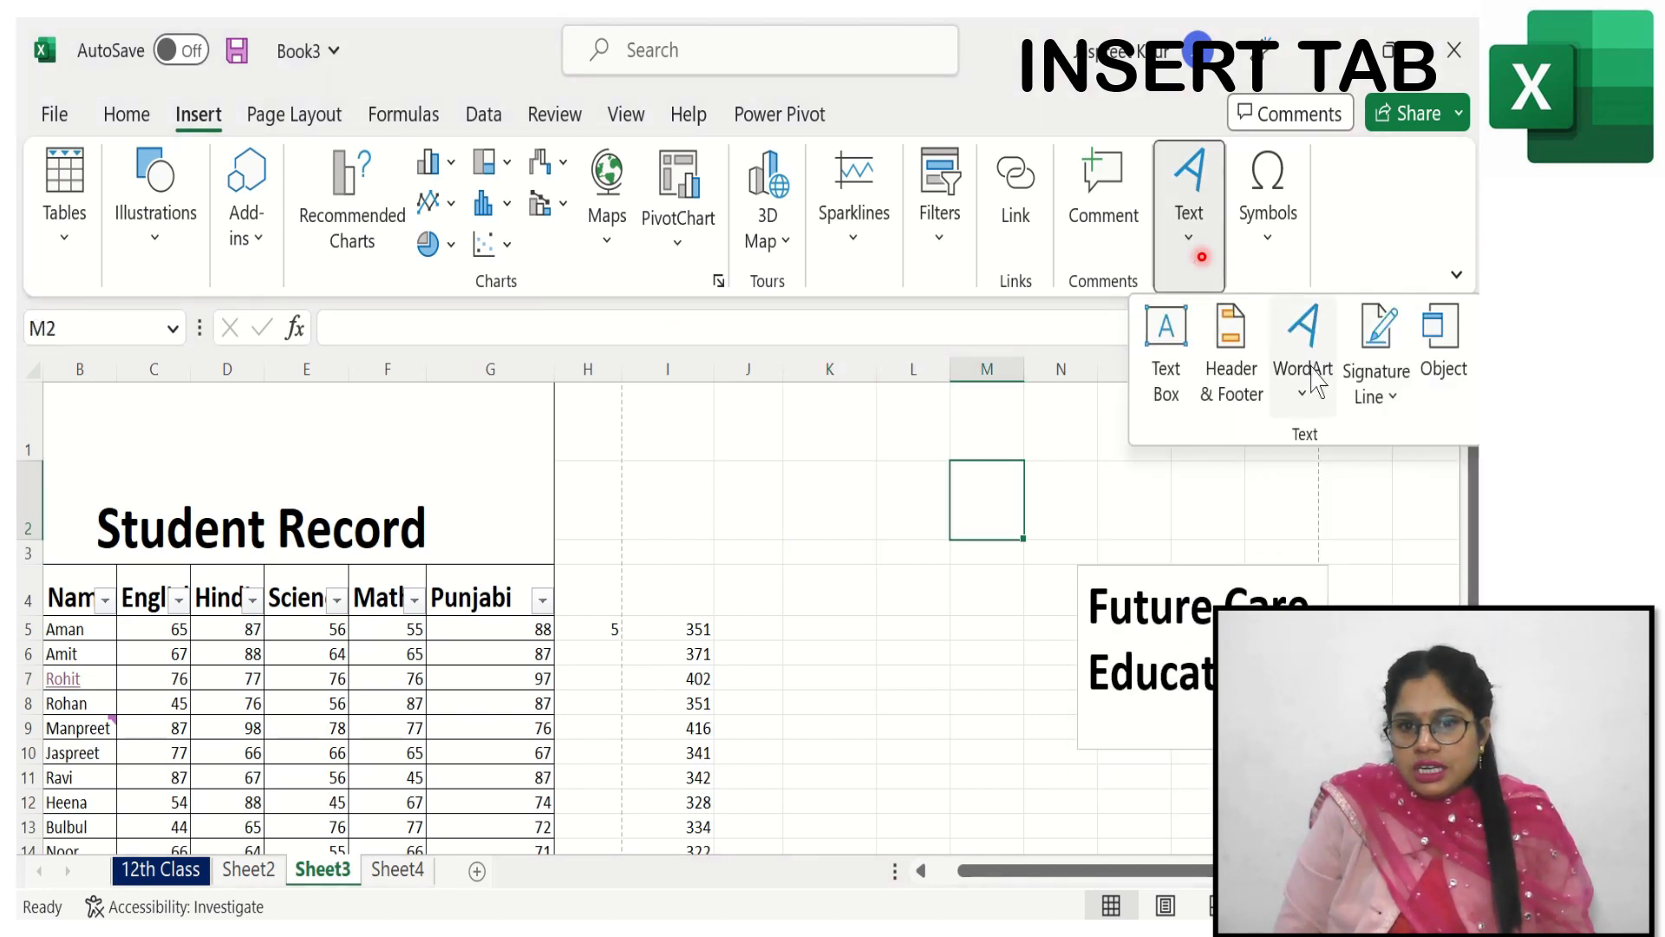
{"action": "left_click", "coordinate": [1303, 373]}
{"action": "left_click", "coordinate": [1195, 590]}
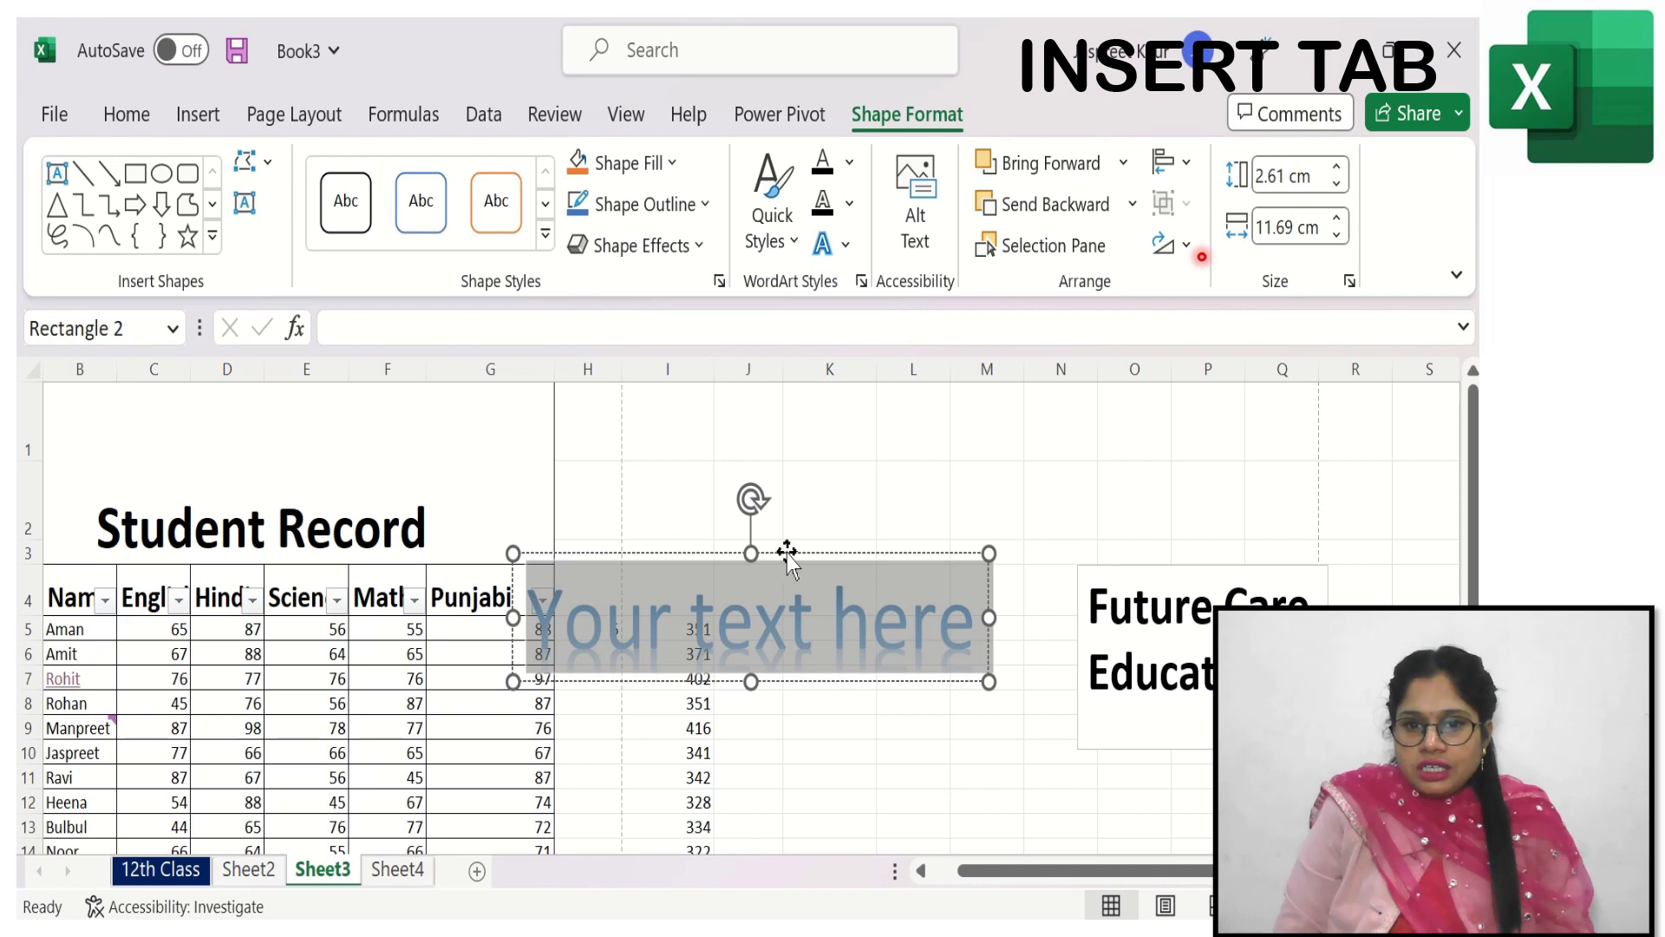
- Move the WordArt up into rows 1–2 and replace its text with 'Future care education'
{"action": "left_click_drag", "start_coordinate": [753, 556], "coordinate": [853, 428]}
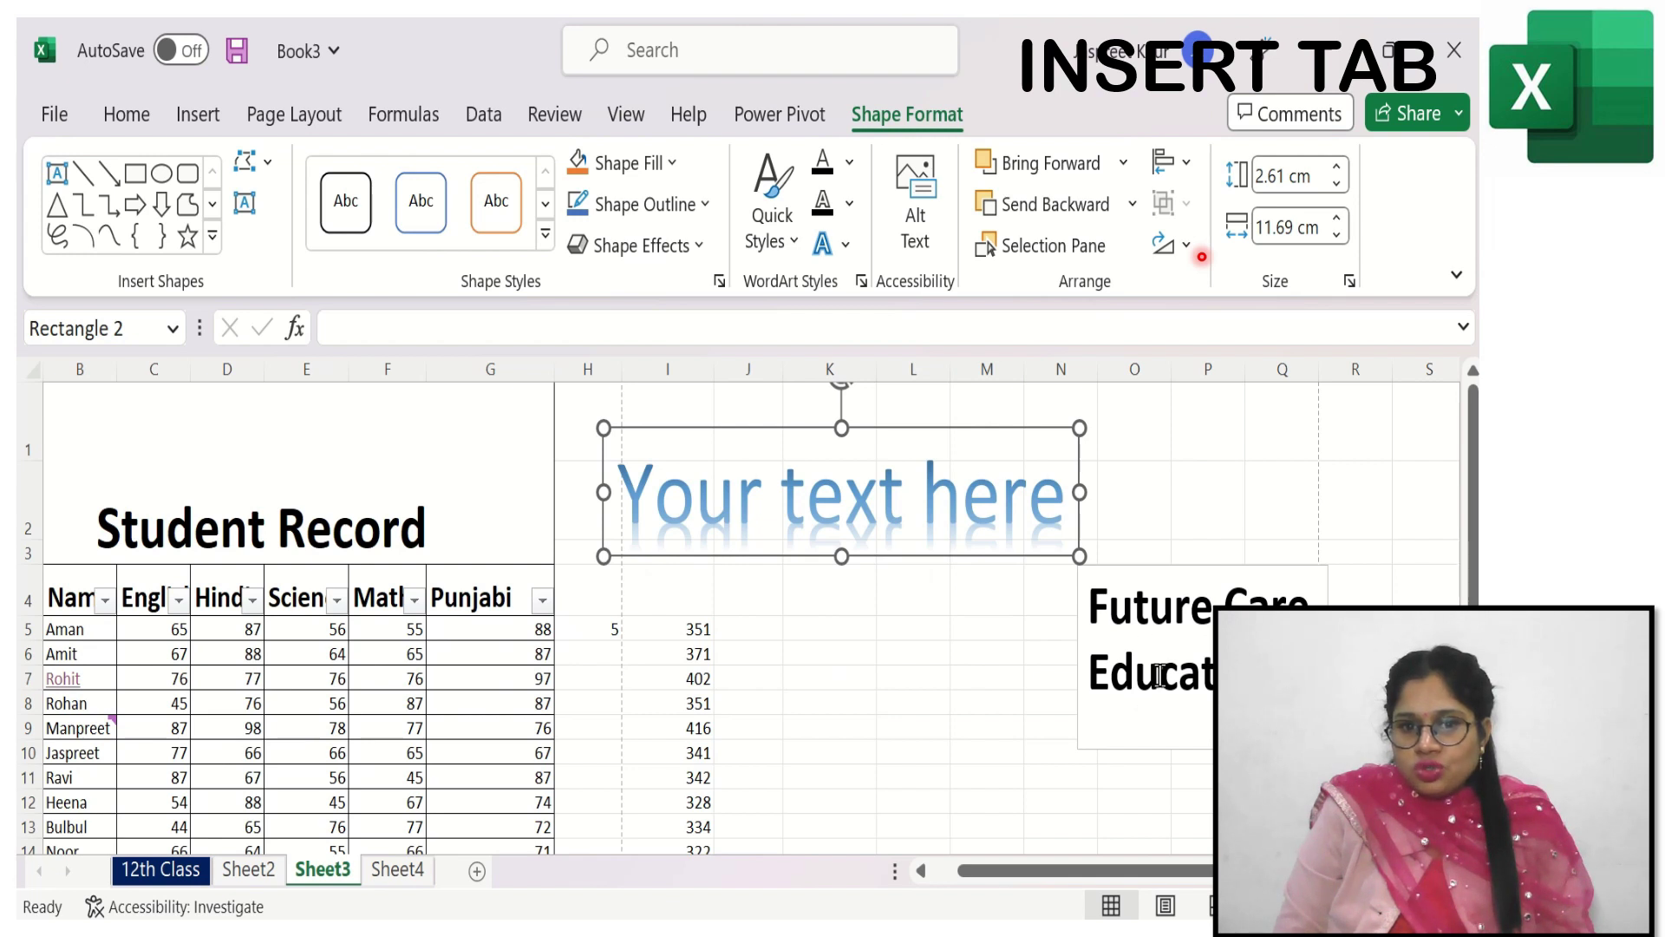
{"action": "left_click", "coordinate": [815, 441]}
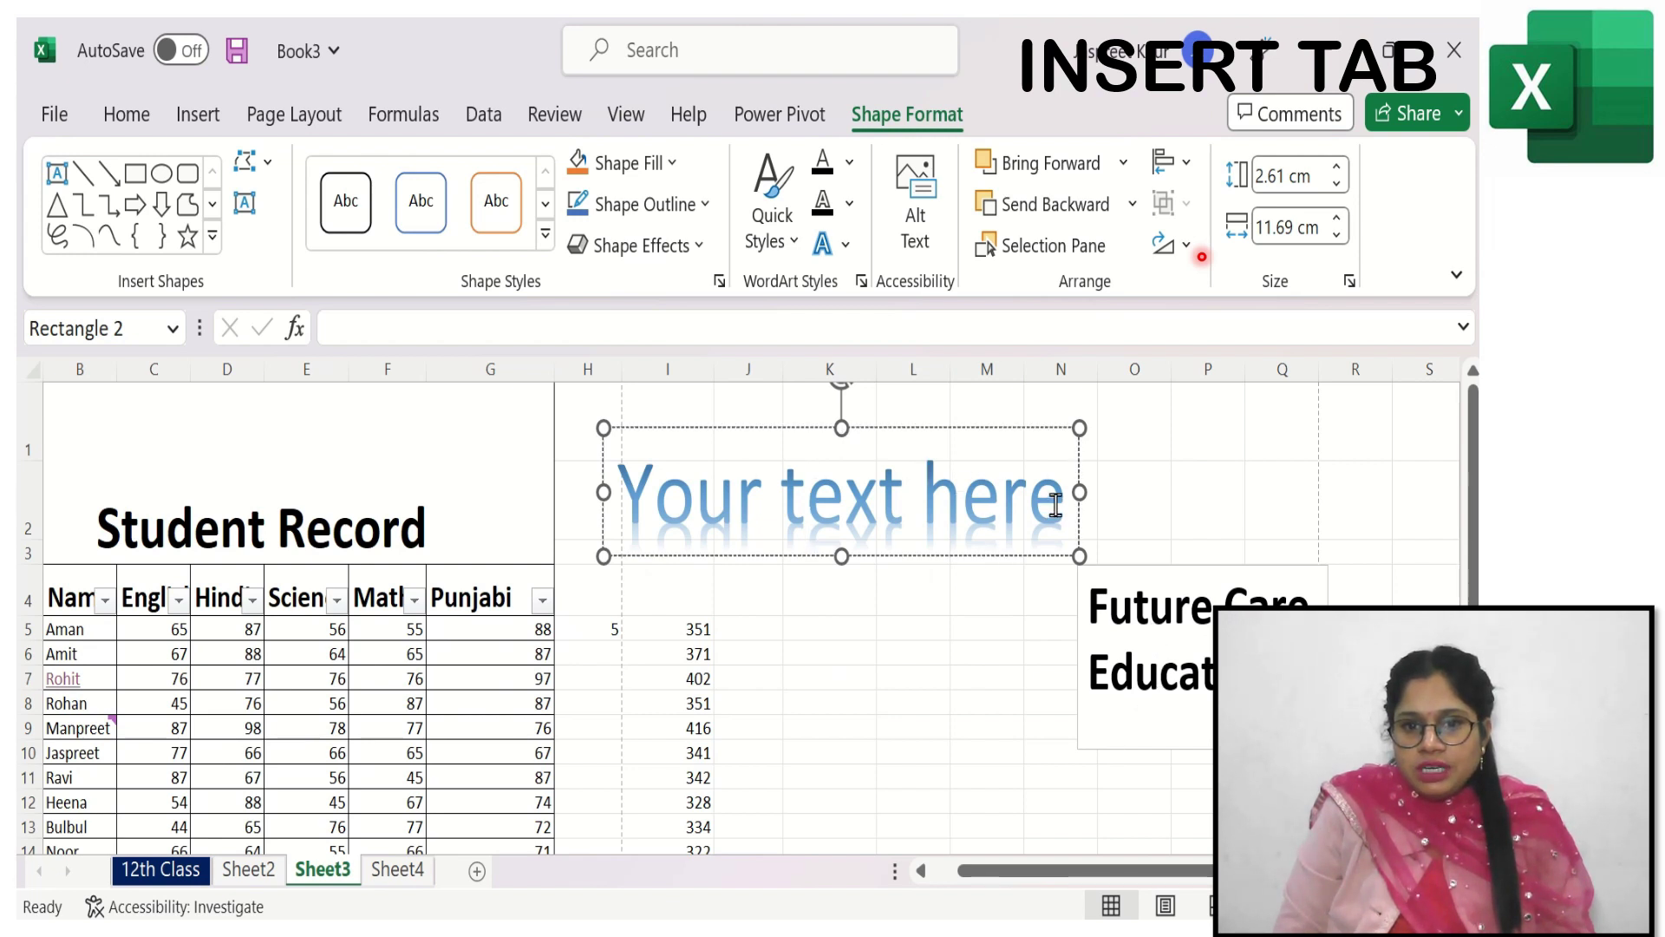
{"action": "key", "text": "BackSpace"}
{"action": "key", "text": "BackSpace"}
{"action": "key", "text": "BackSpace"}
{"action": "key", "text": "BackSpace"}
{"action": "key", "text": "BackSpace"}
{"action": "key", "text": "BackSpace"}
{"action": "key", "text": "BackSpace"}
{"action": "key", "text": "BackSpace"}
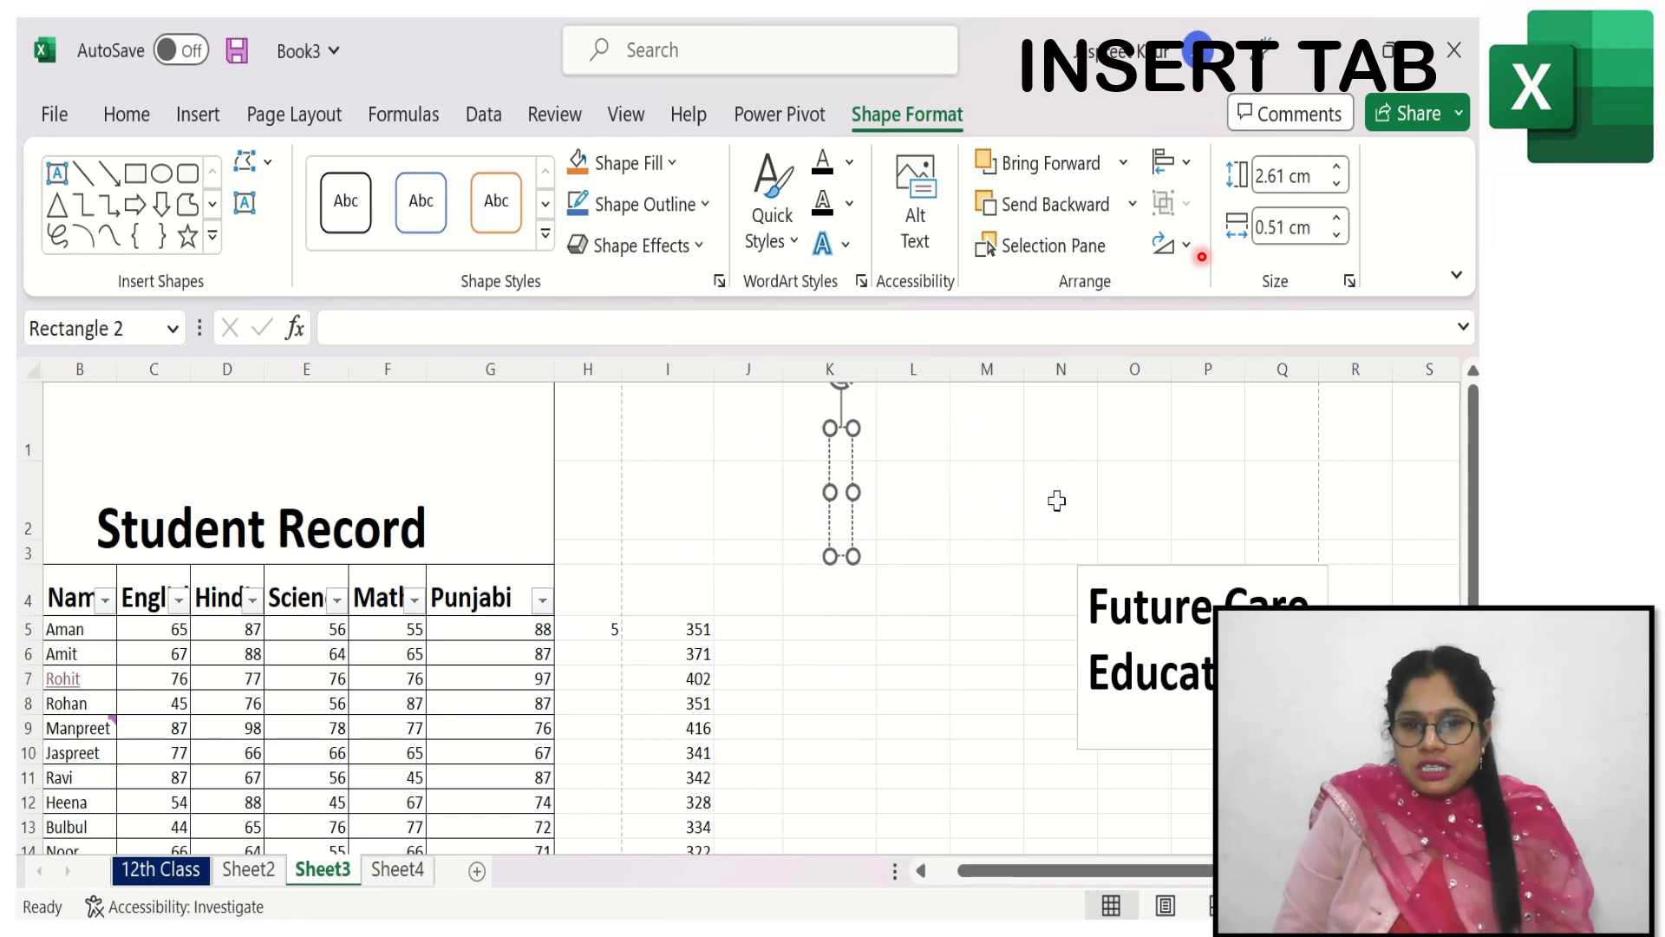
{"action": "type", "text": "Future care "}
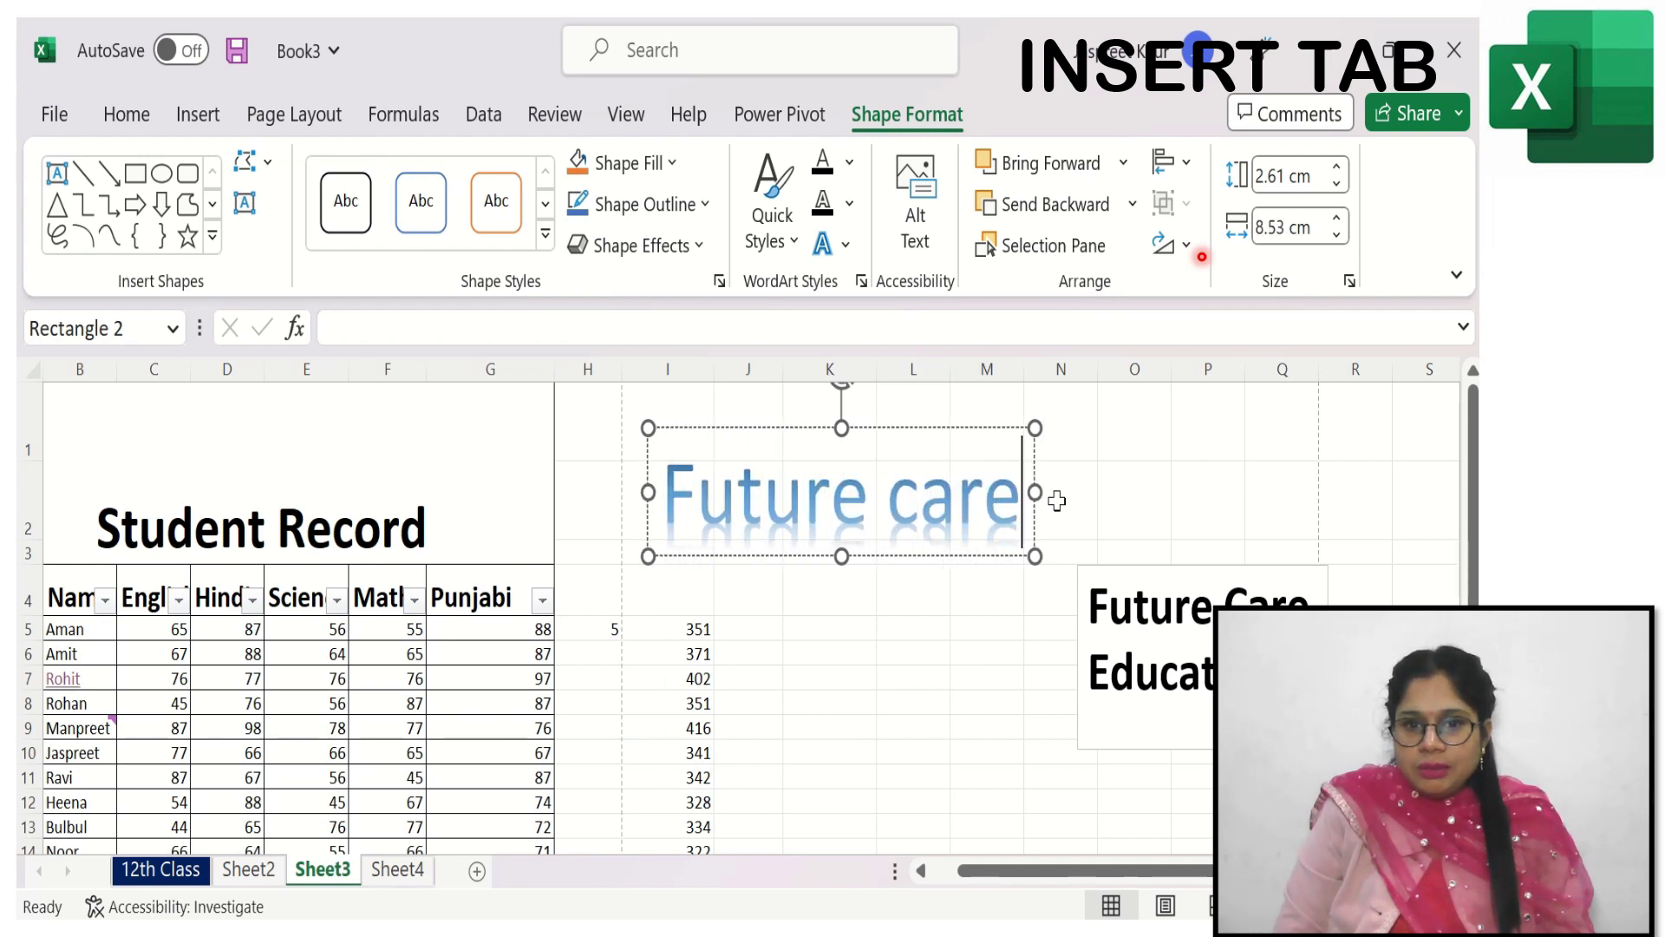
{"action": "type", "text": "education"}
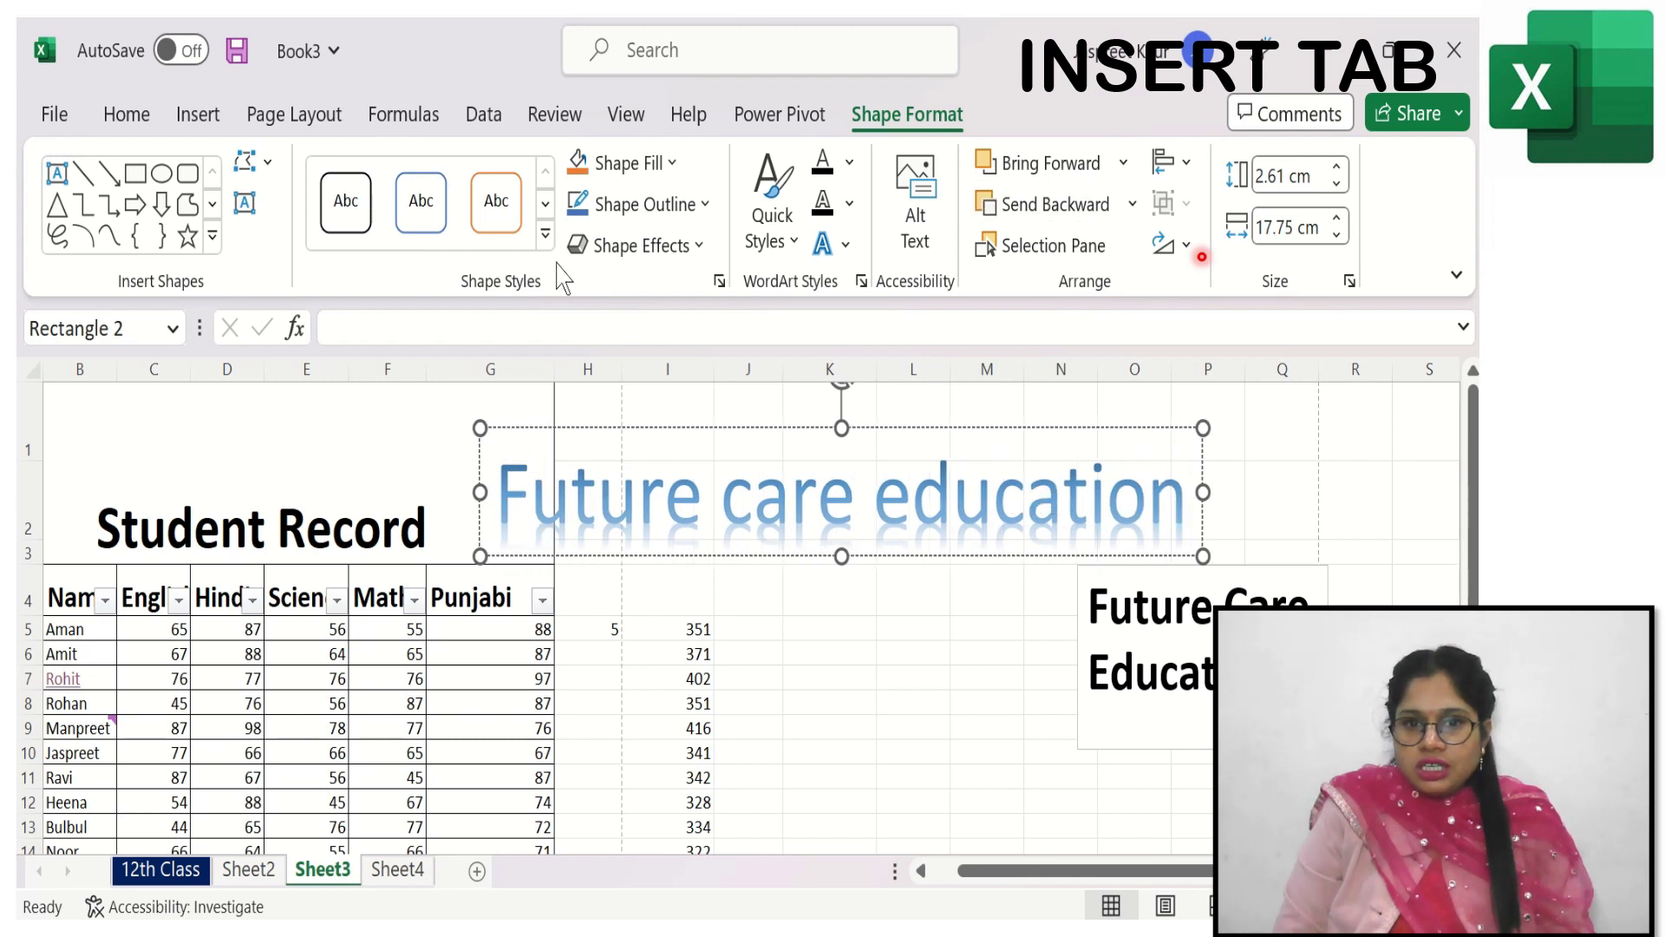
{"action": "left_click", "coordinate": [845, 246]}
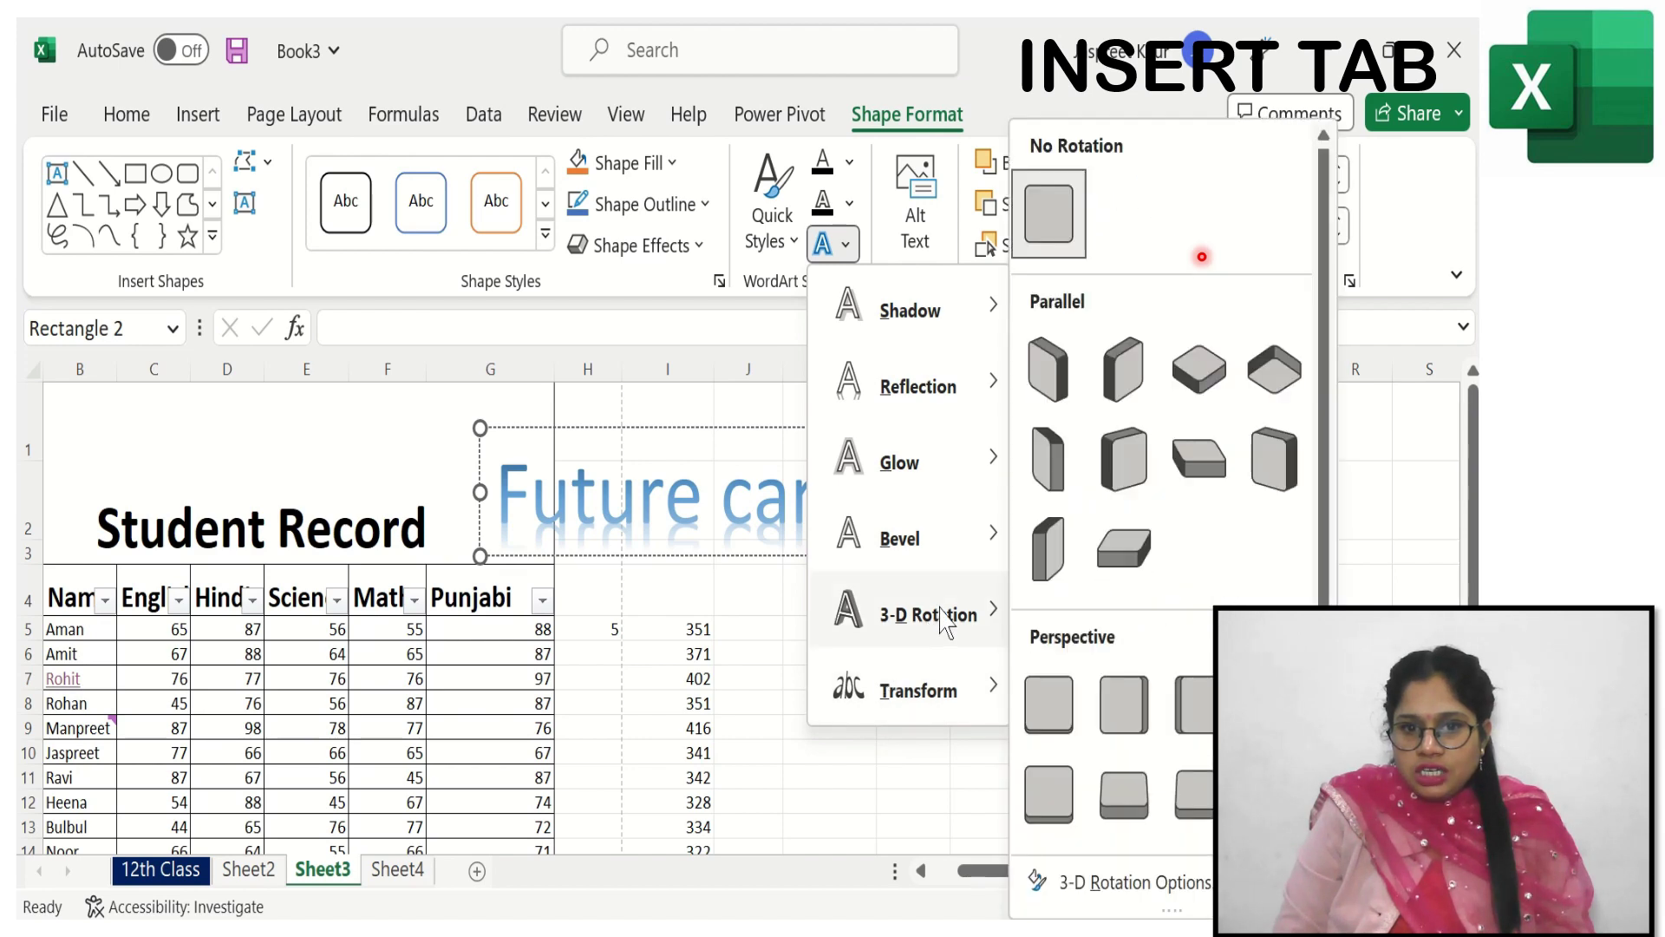
{"action": "mouse_move", "coordinate": [918, 690]}
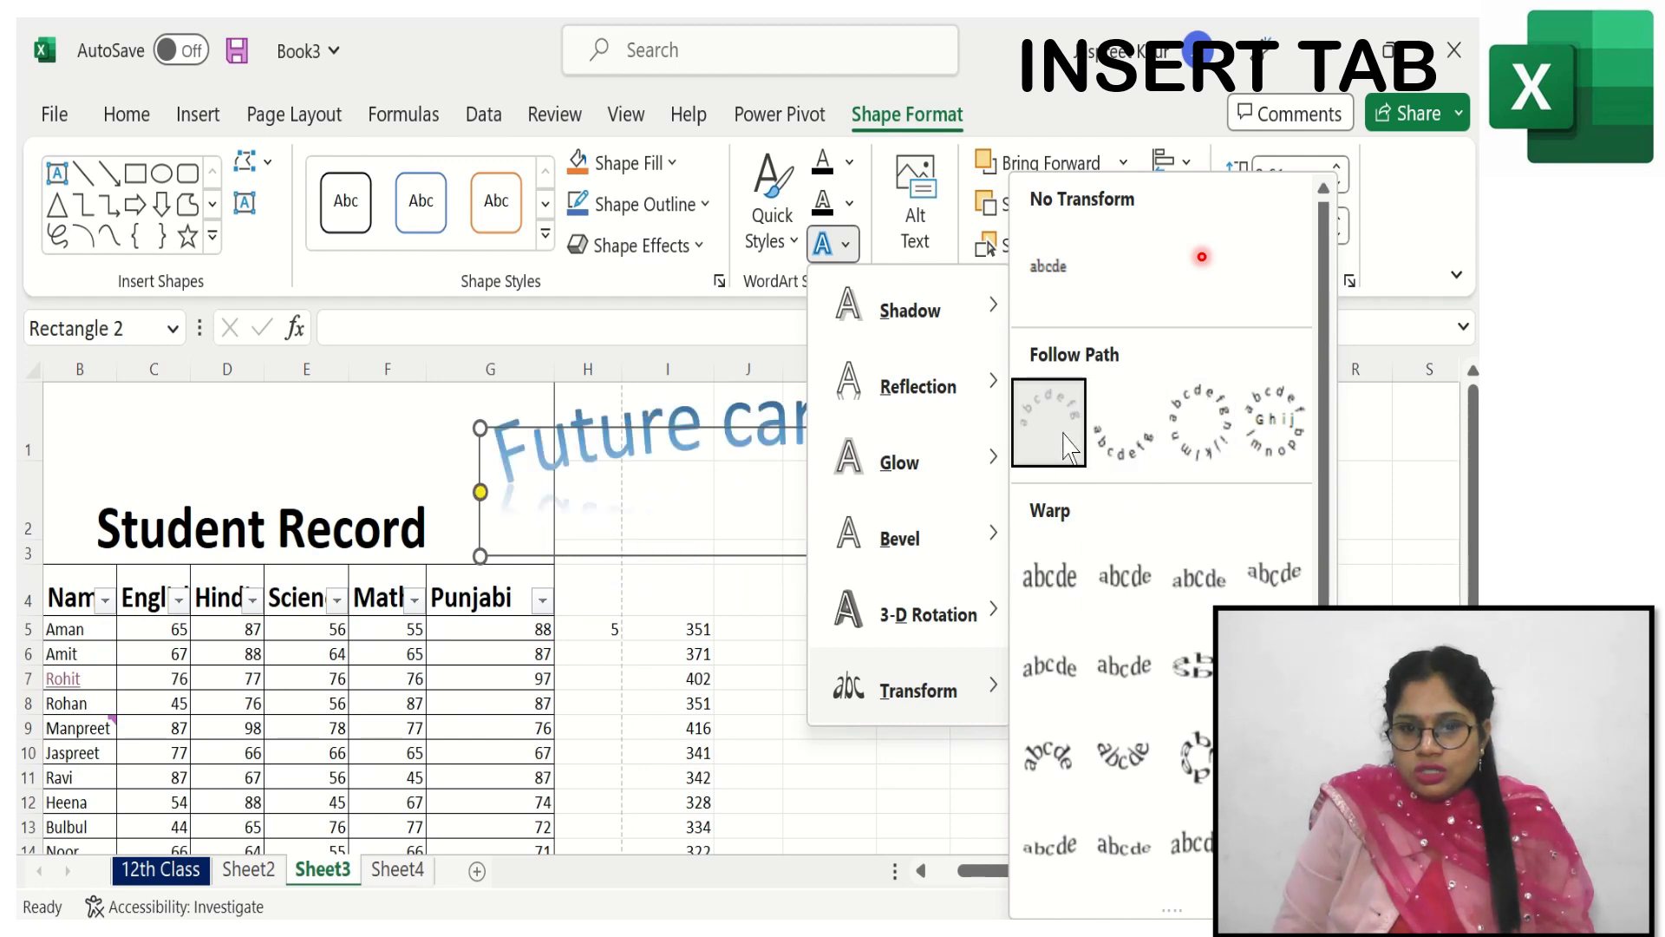
- Apply the Arch transform to the 'Future care education' WordArt and nudge it slightly lower
{"action": "left_click", "coordinate": [1066, 444]}
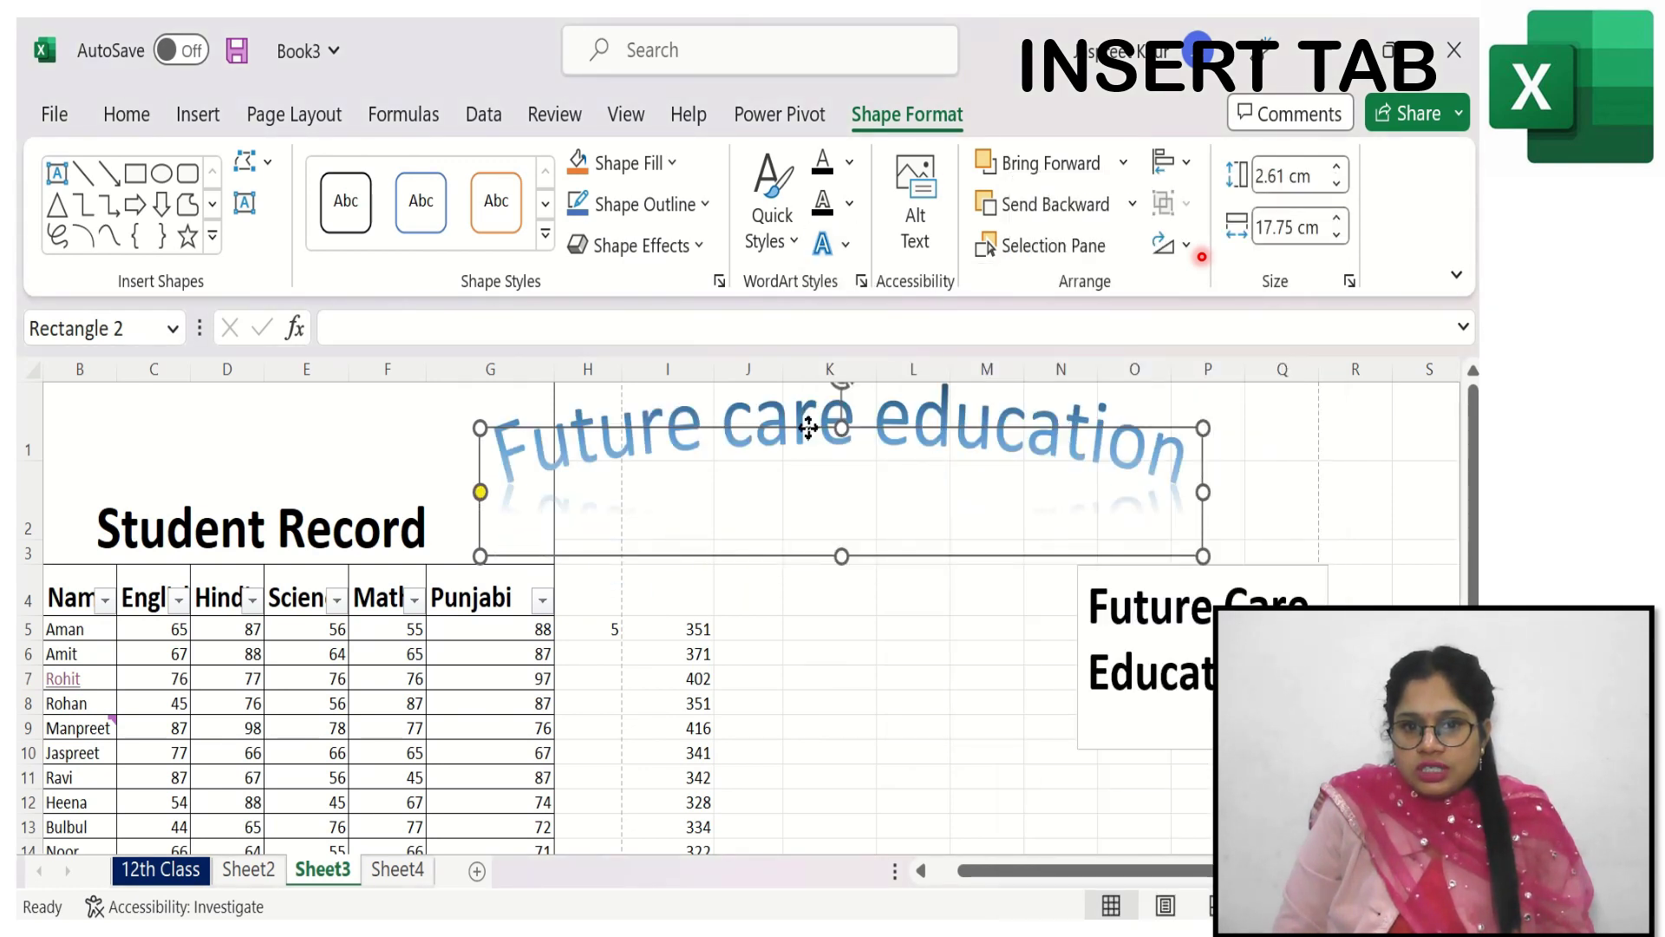
{"action": "left_click_drag", "start_coordinate": [808, 427], "coordinate": [808, 446]}
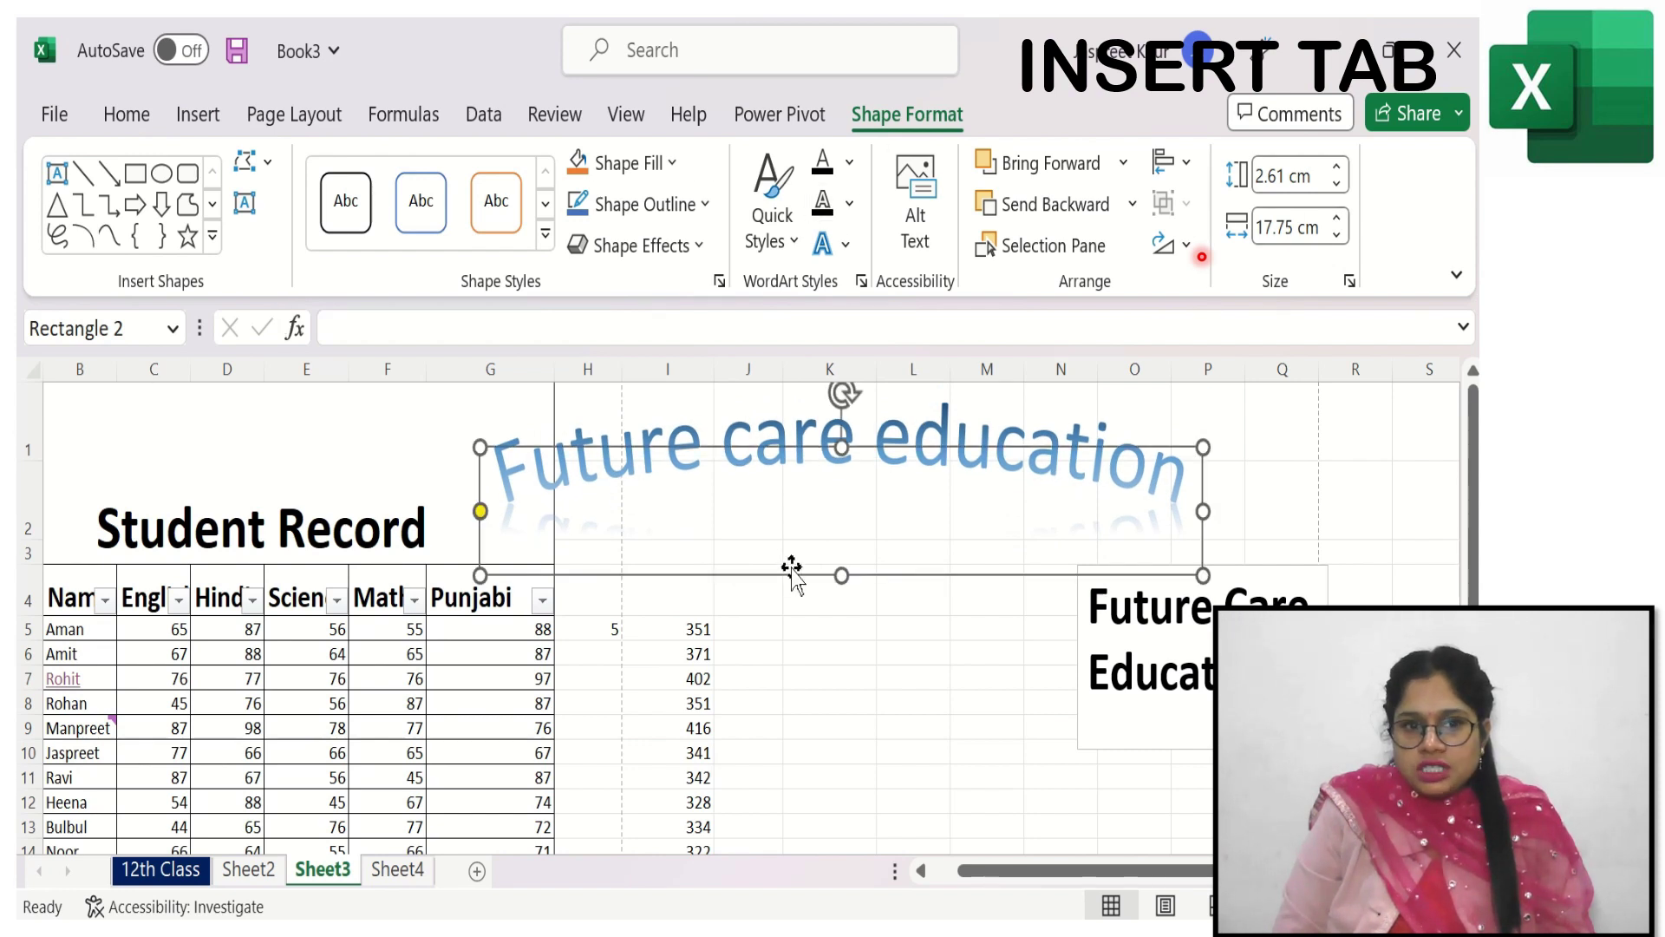
{"action": "left_click", "coordinate": [925, 651]}
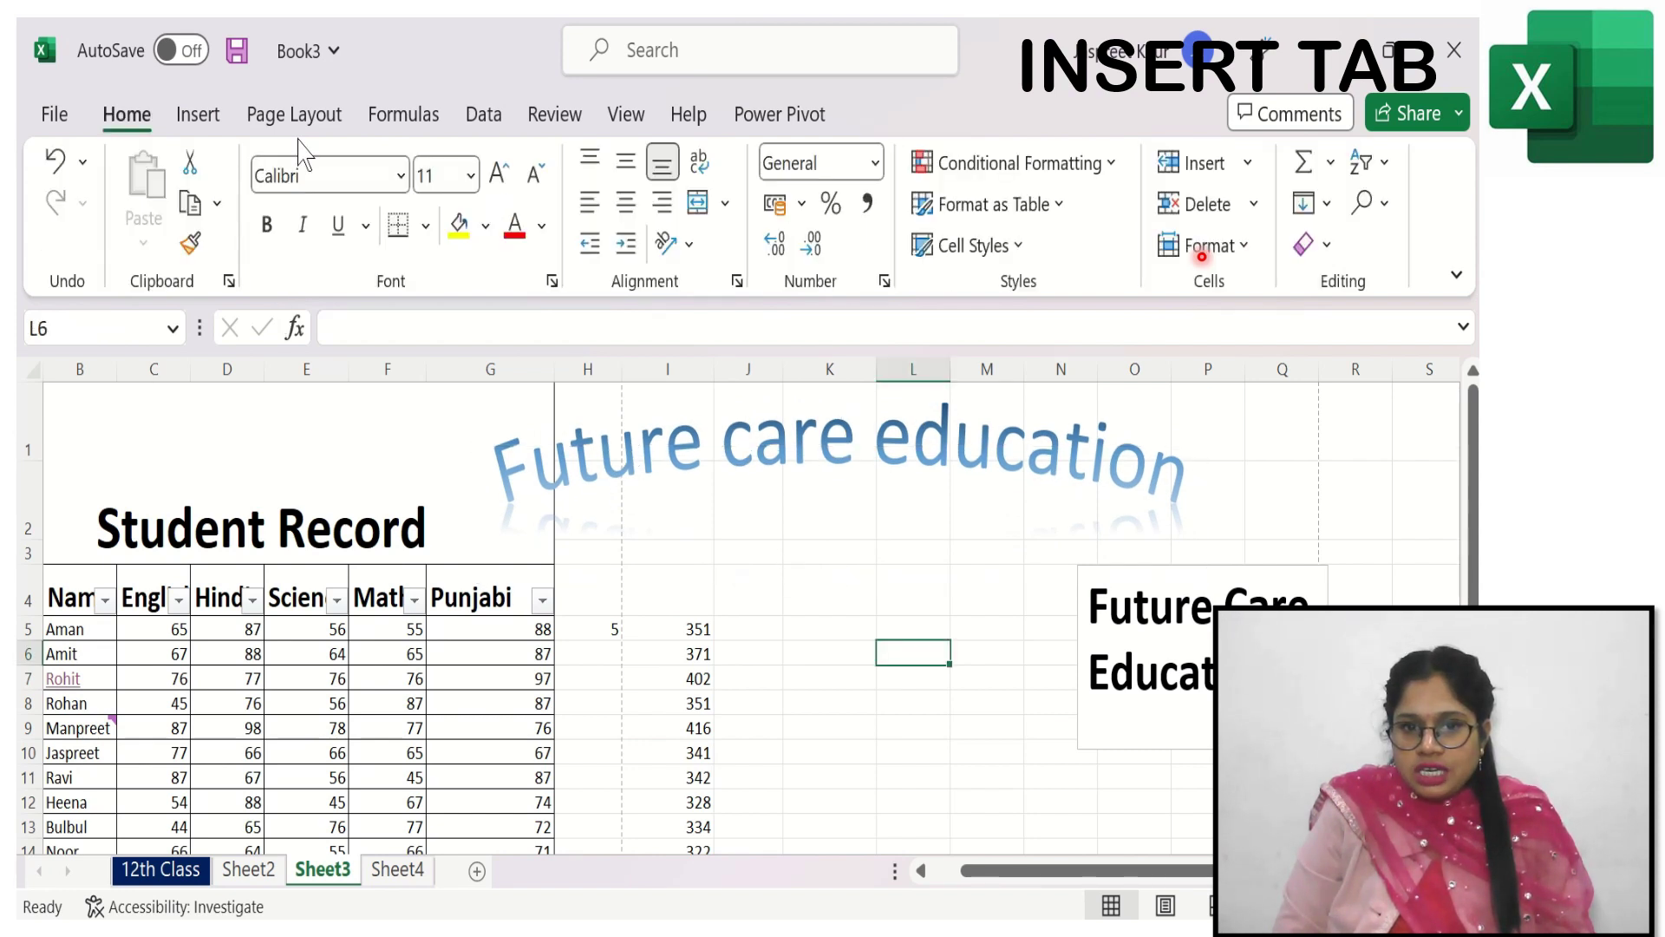
{"action": "left_click", "coordinate": [205, 128]}
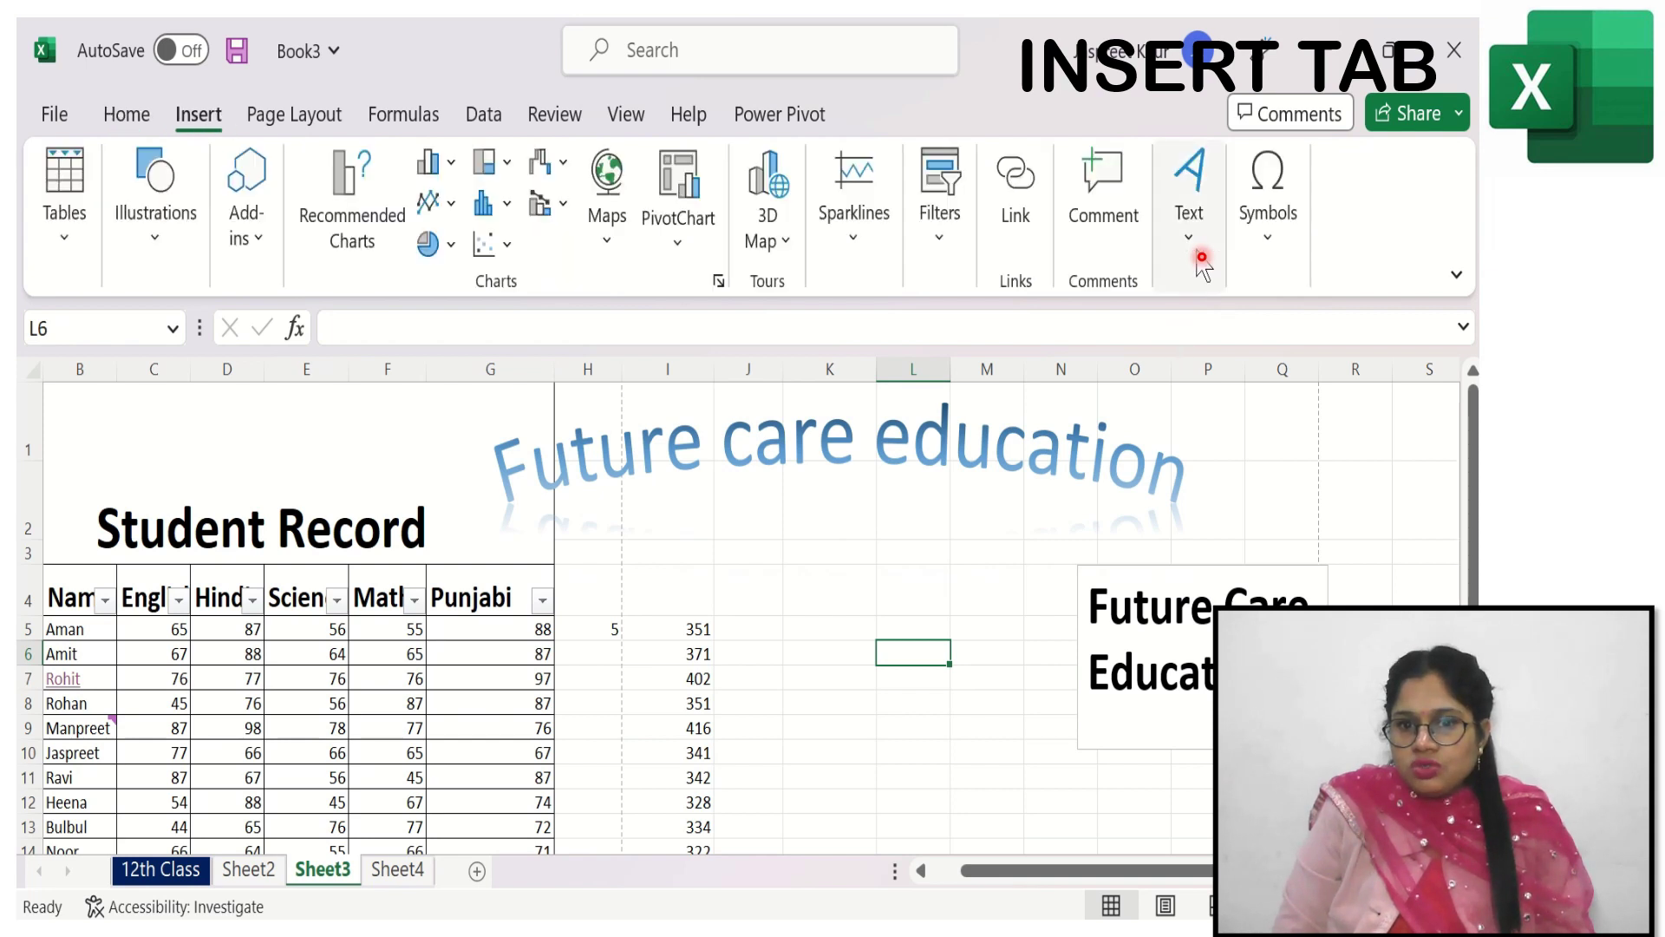
- Add a Microsoft Office Signature Line with the signer's name, title Teacher and the signer's e-mail
{"action": "left_click", "coordinate": [1198, 258]}
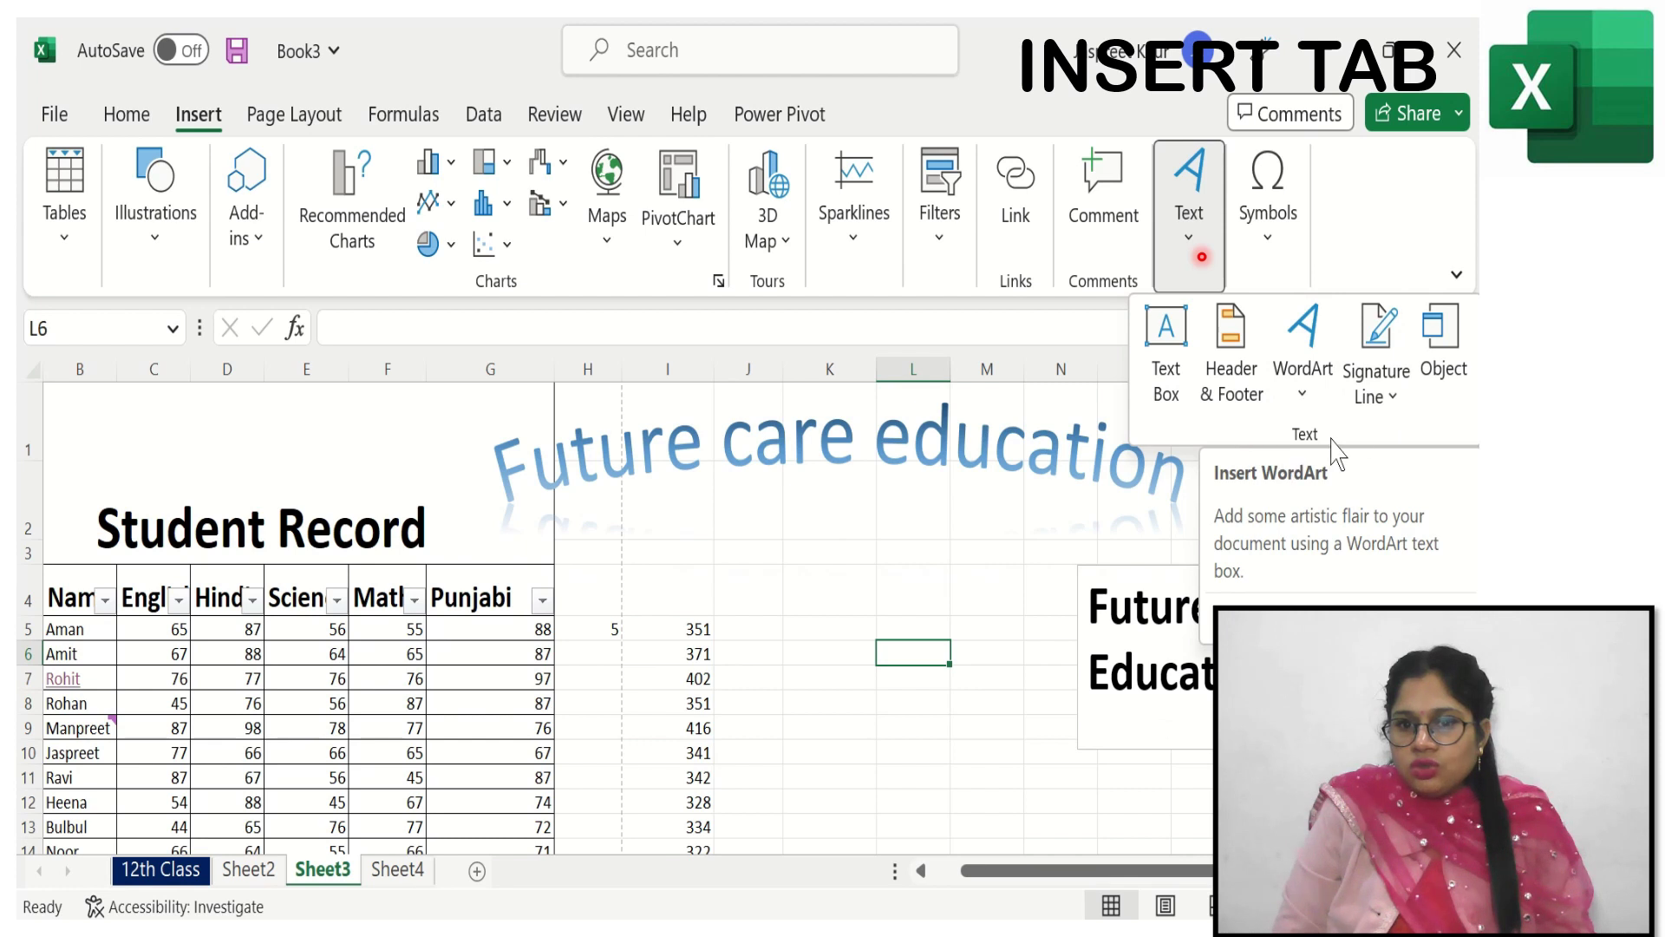
{"action": "left_click", "coordinate": [1375, 412]}
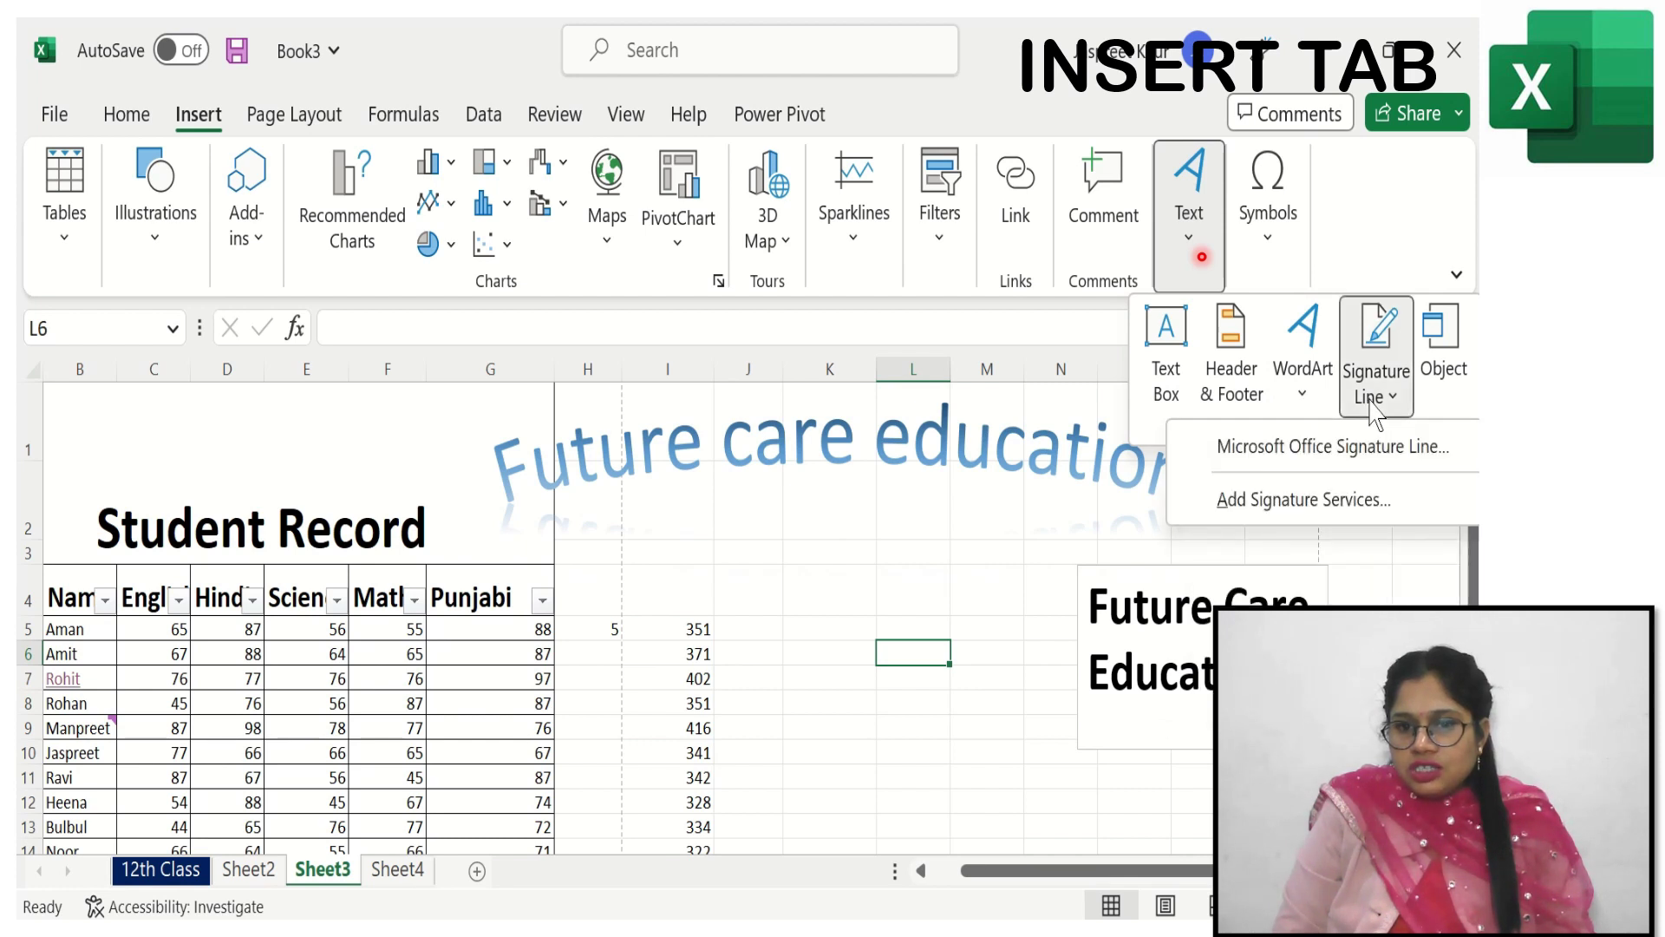
{"action": "left_click", "coordinate": [1316, 451]}
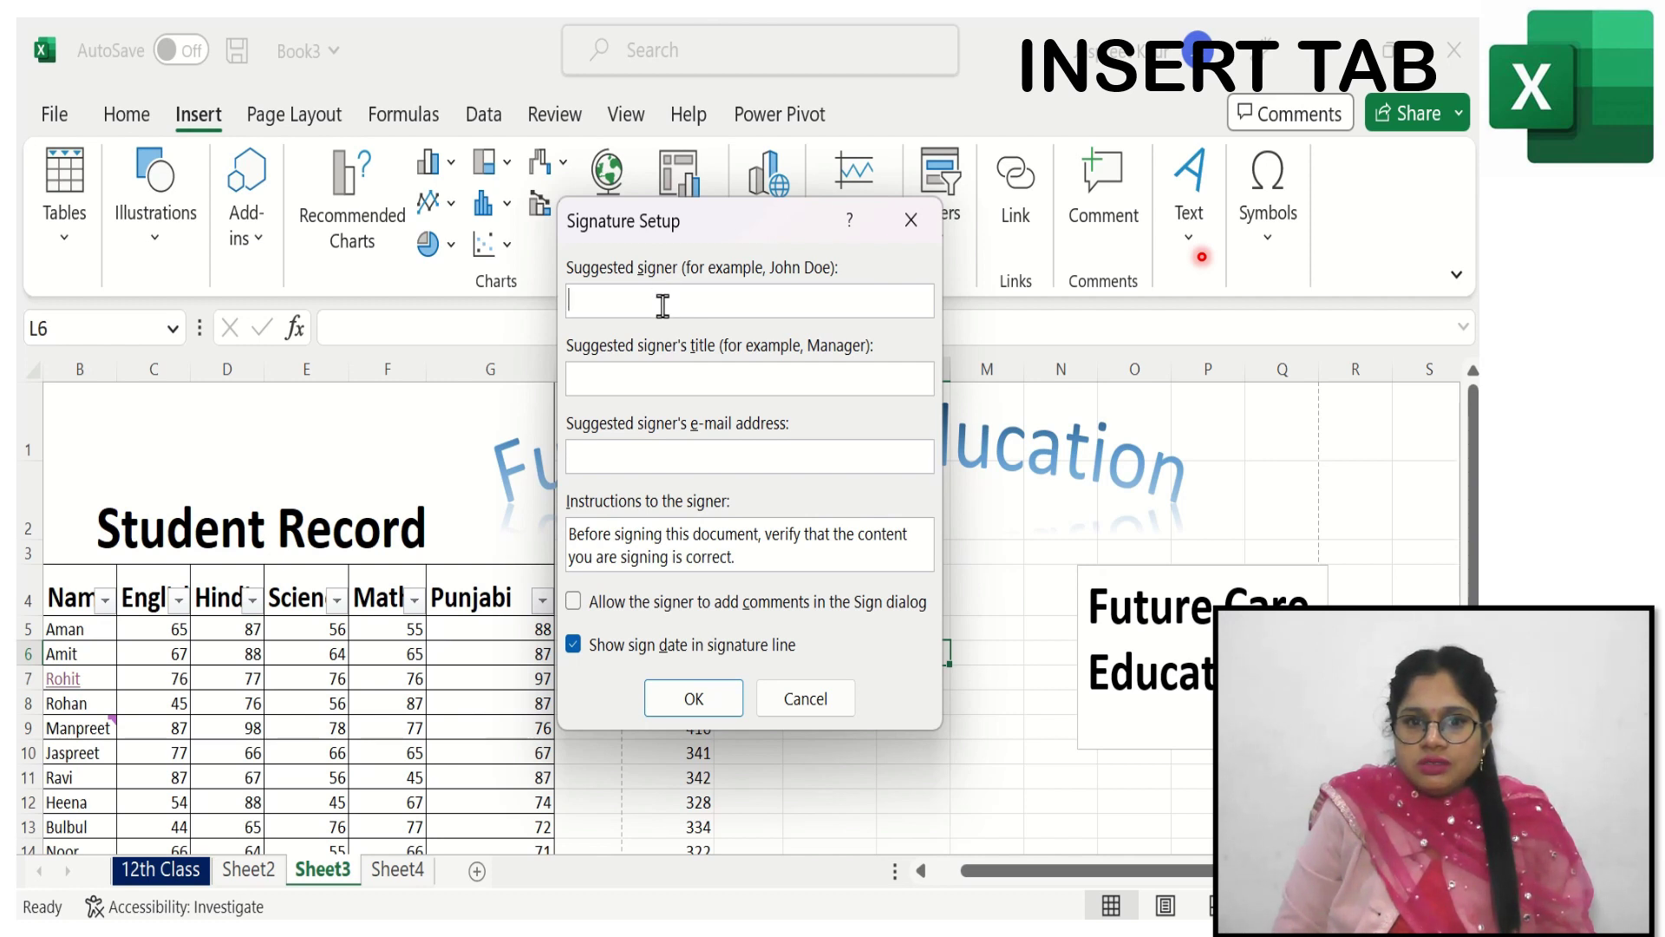
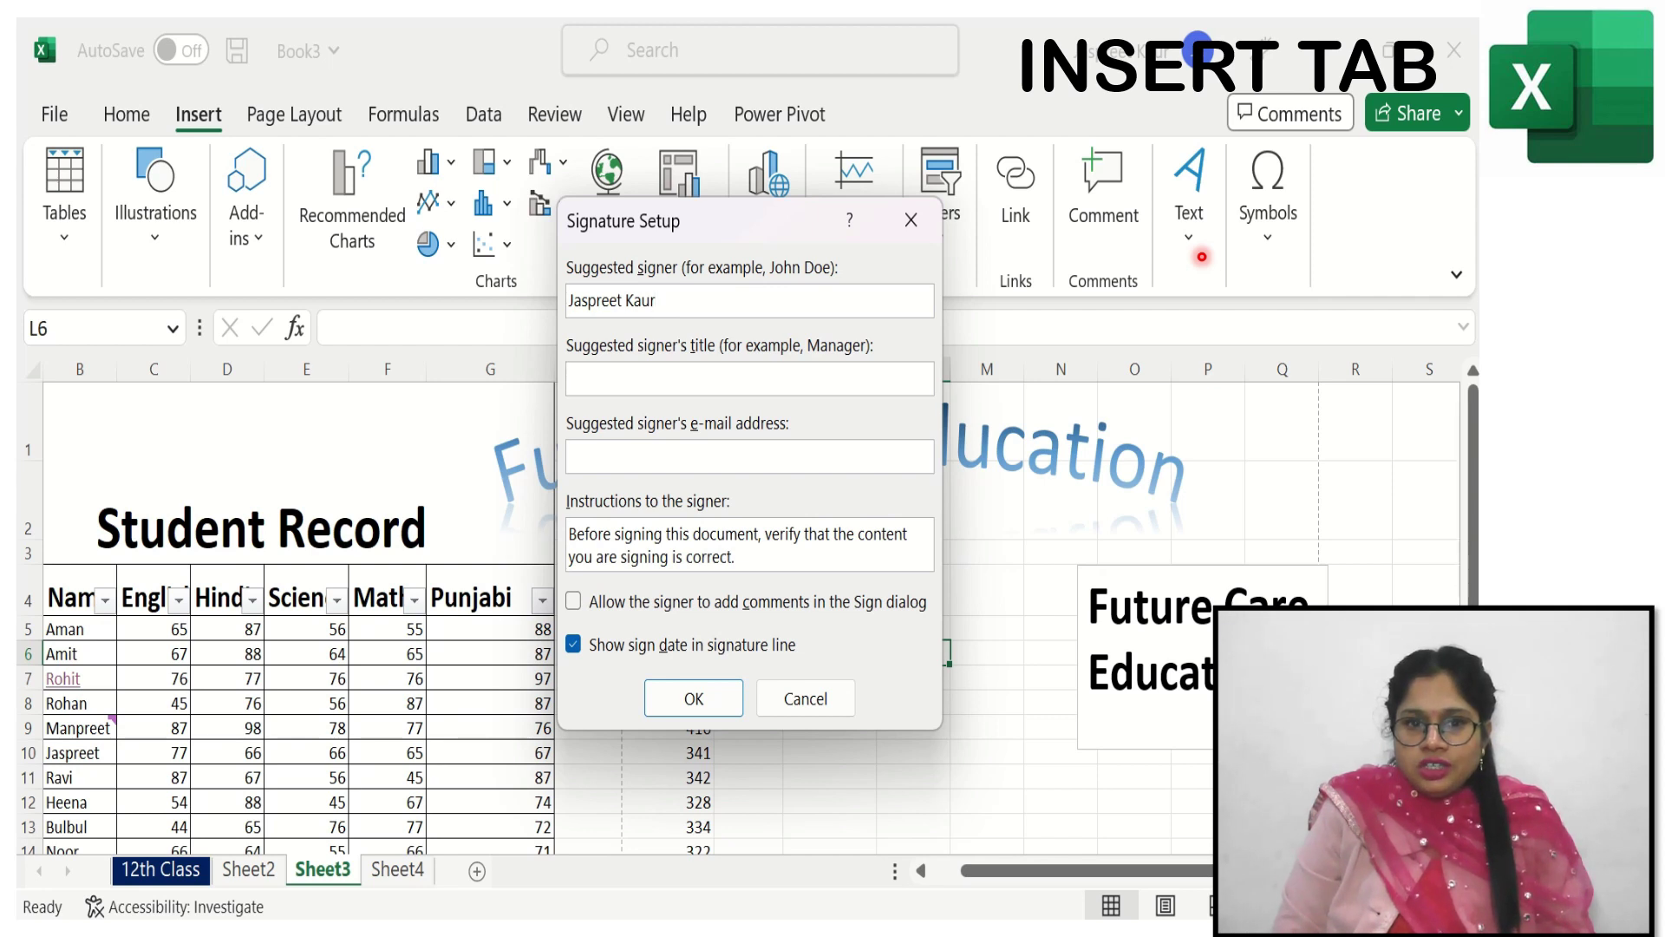
{"action": "type", "text": "Teacher"}
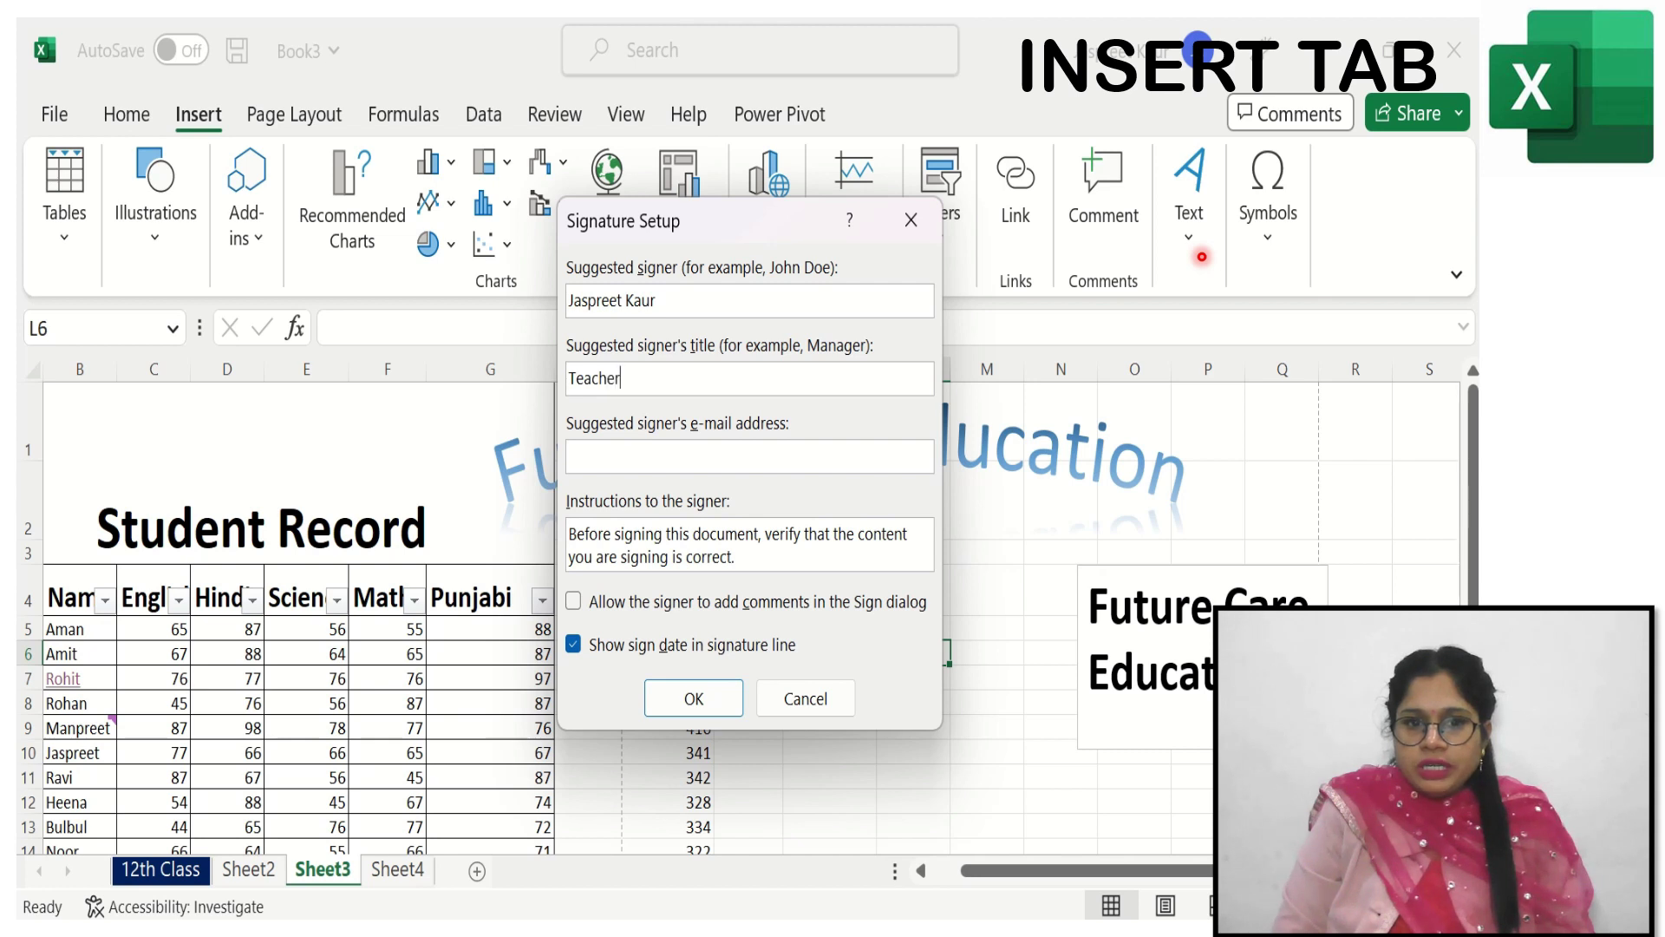
{"action": "key", "text": "Tab"}
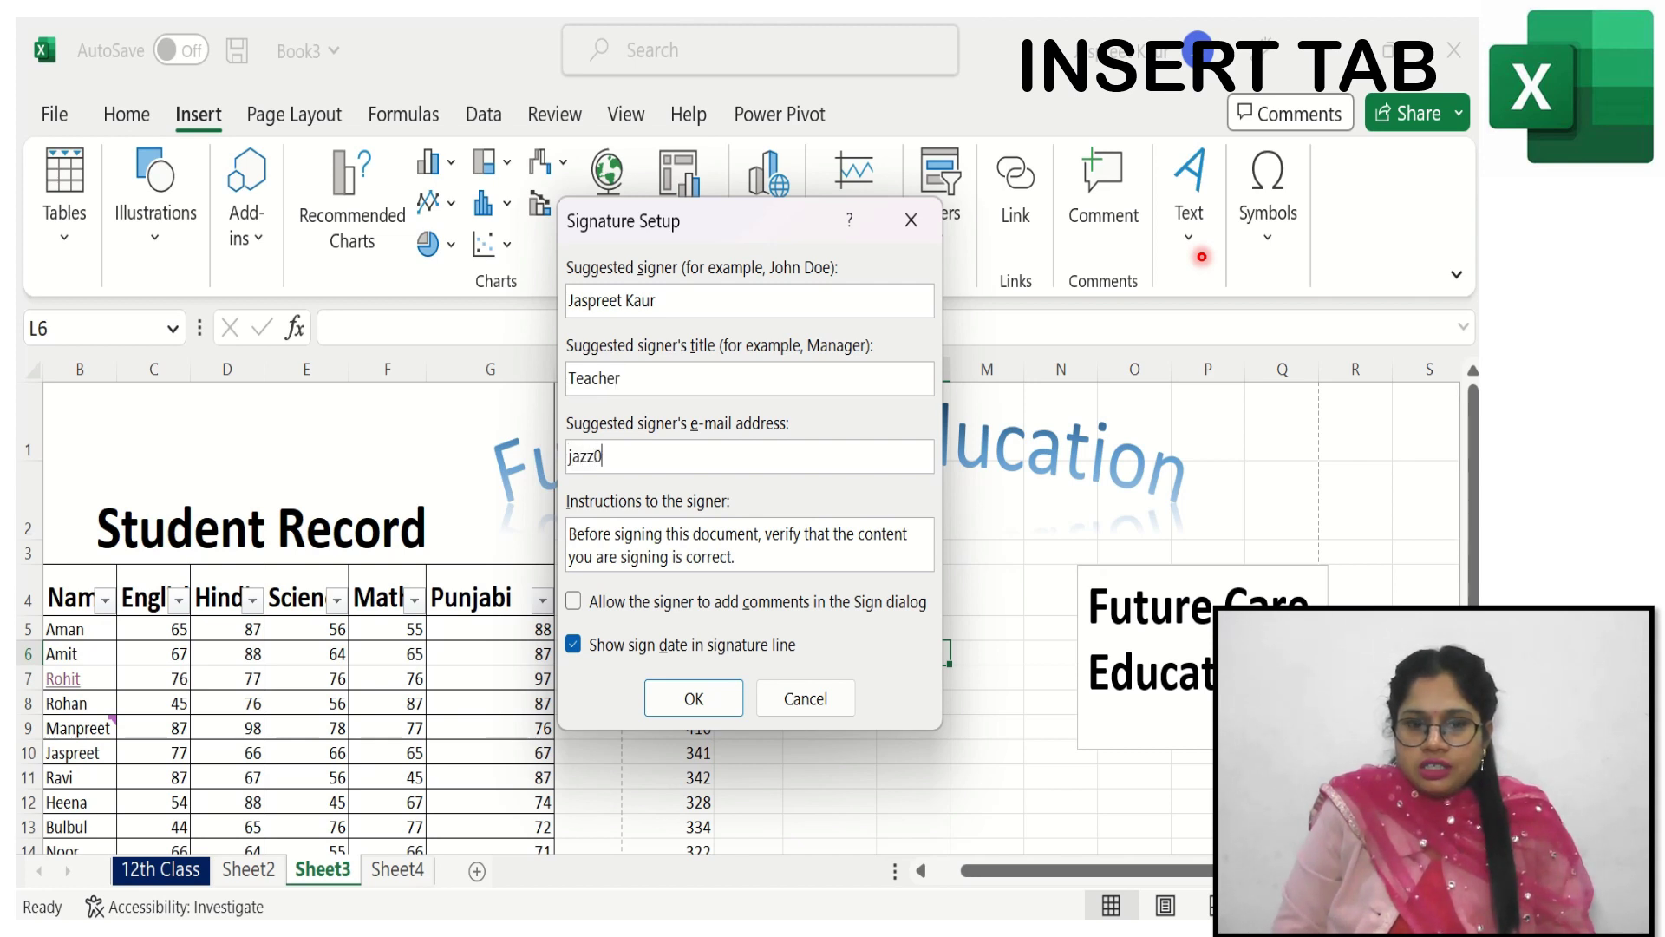
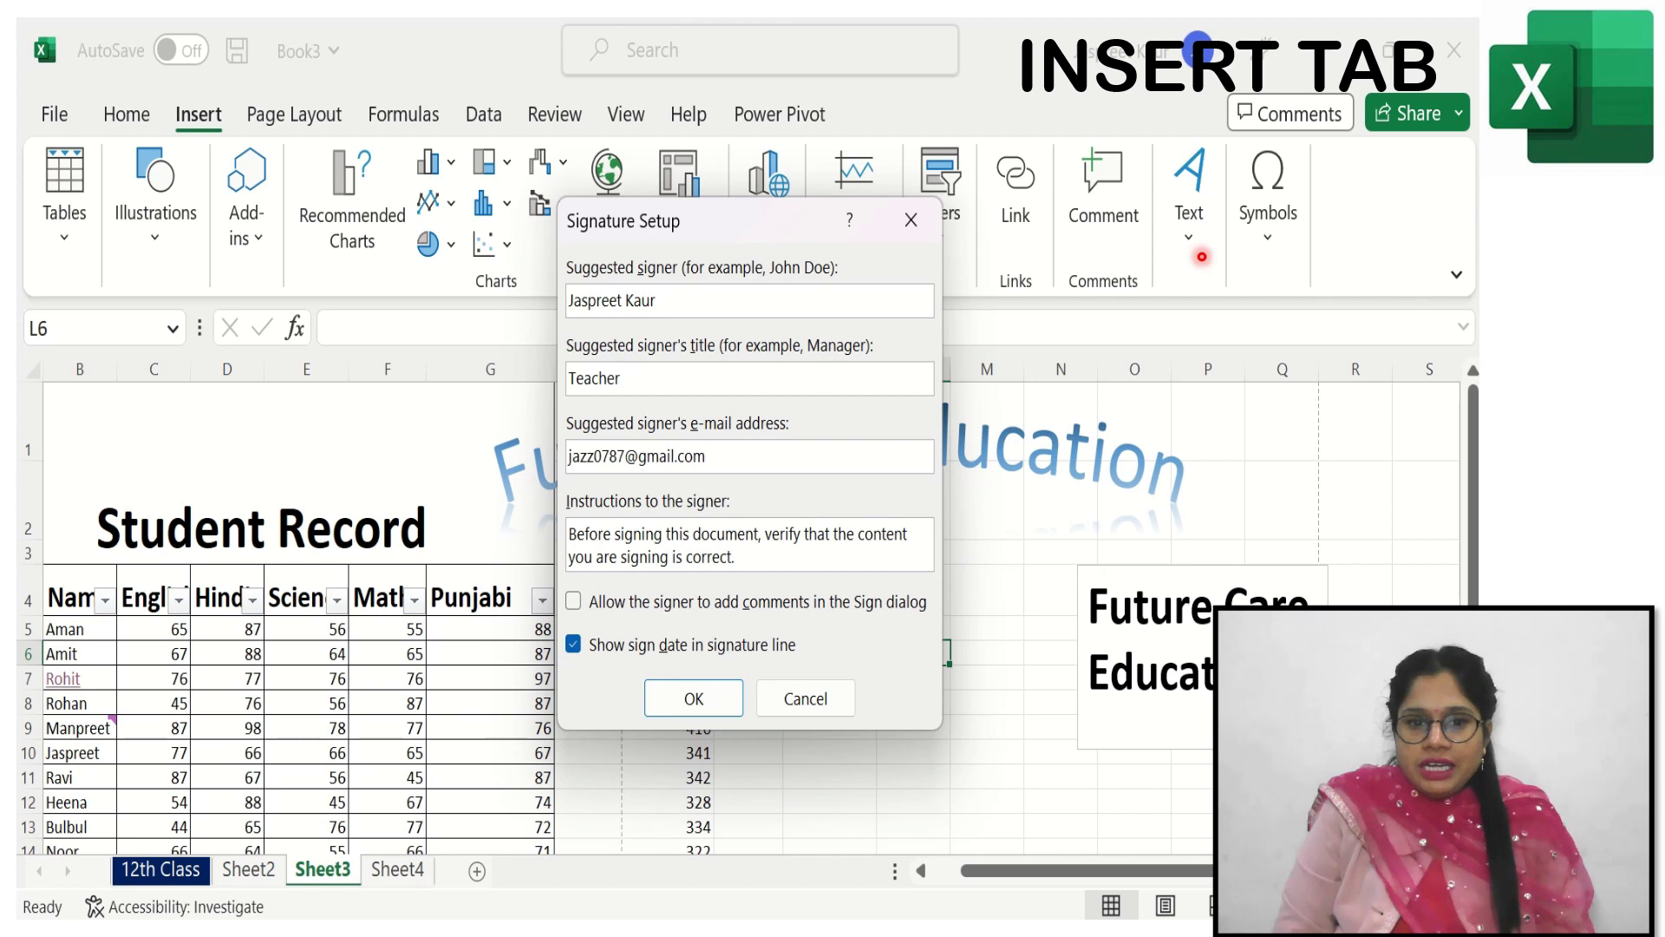
{"action": "left_click", "coordinate": [694, 699]}
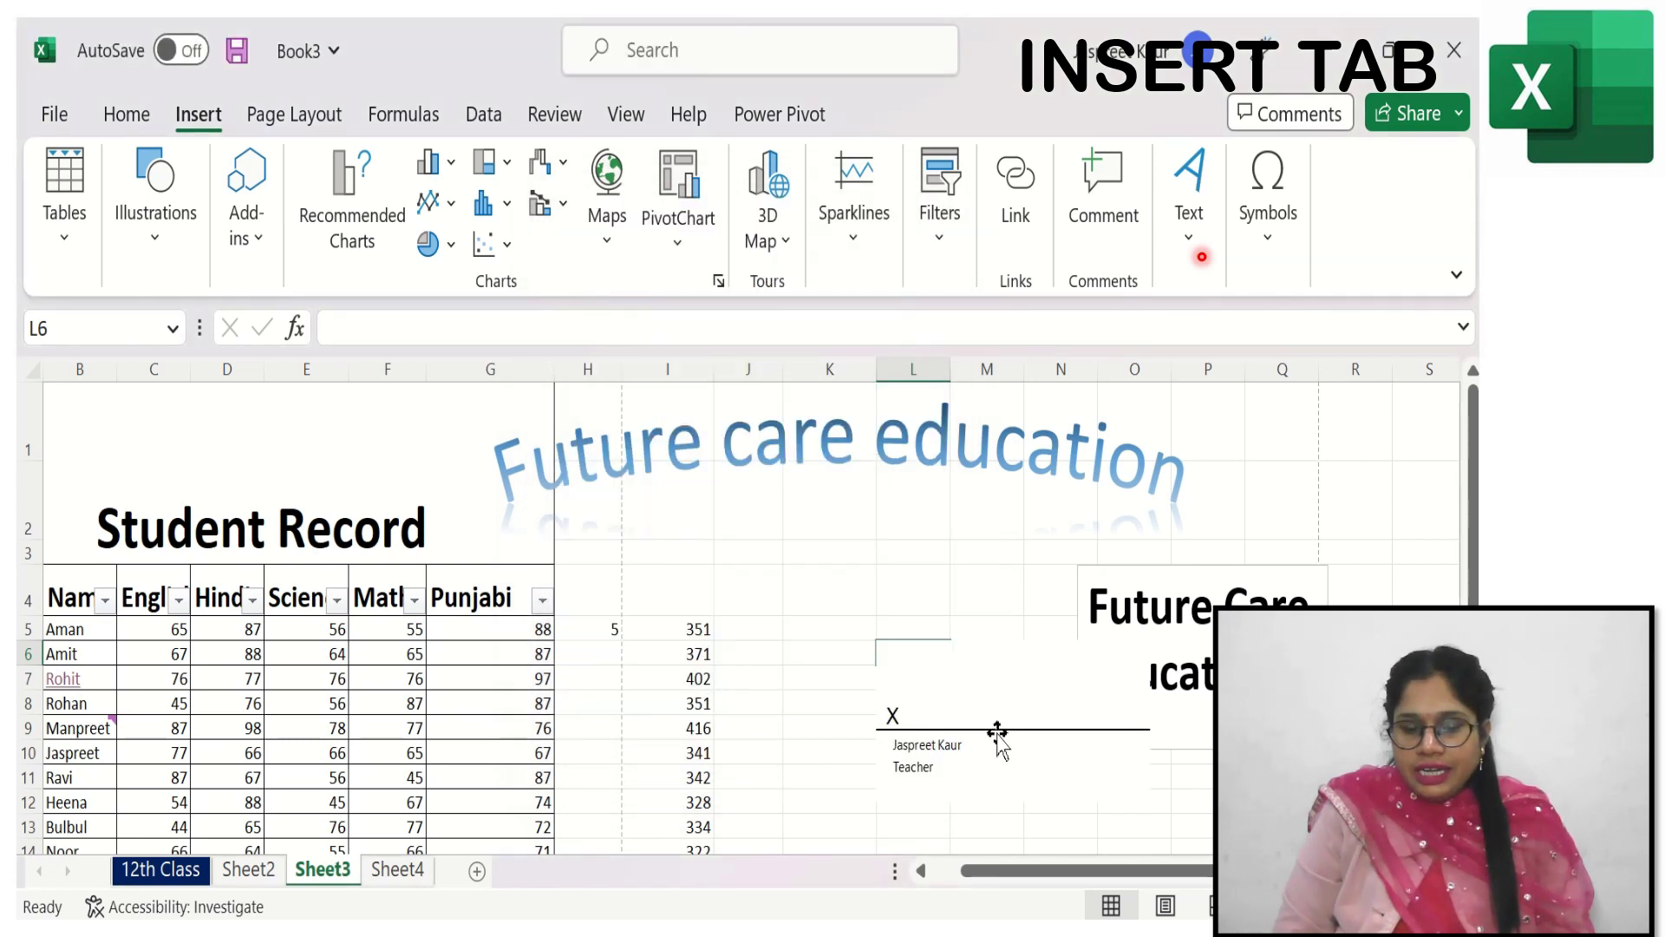
- Drag the signature line from columns K–O down to rows 16–20 below the marks table
{"action": "mouse_move", "coordinate": [990, 711]}
{"action": "left_mouse_down"}
{"action": "mouse_move", "coordinate": [925, 647]}
{"action": "mouse_move", "coordinate": [875, 545]}
{"action": "left_mouse_up"}
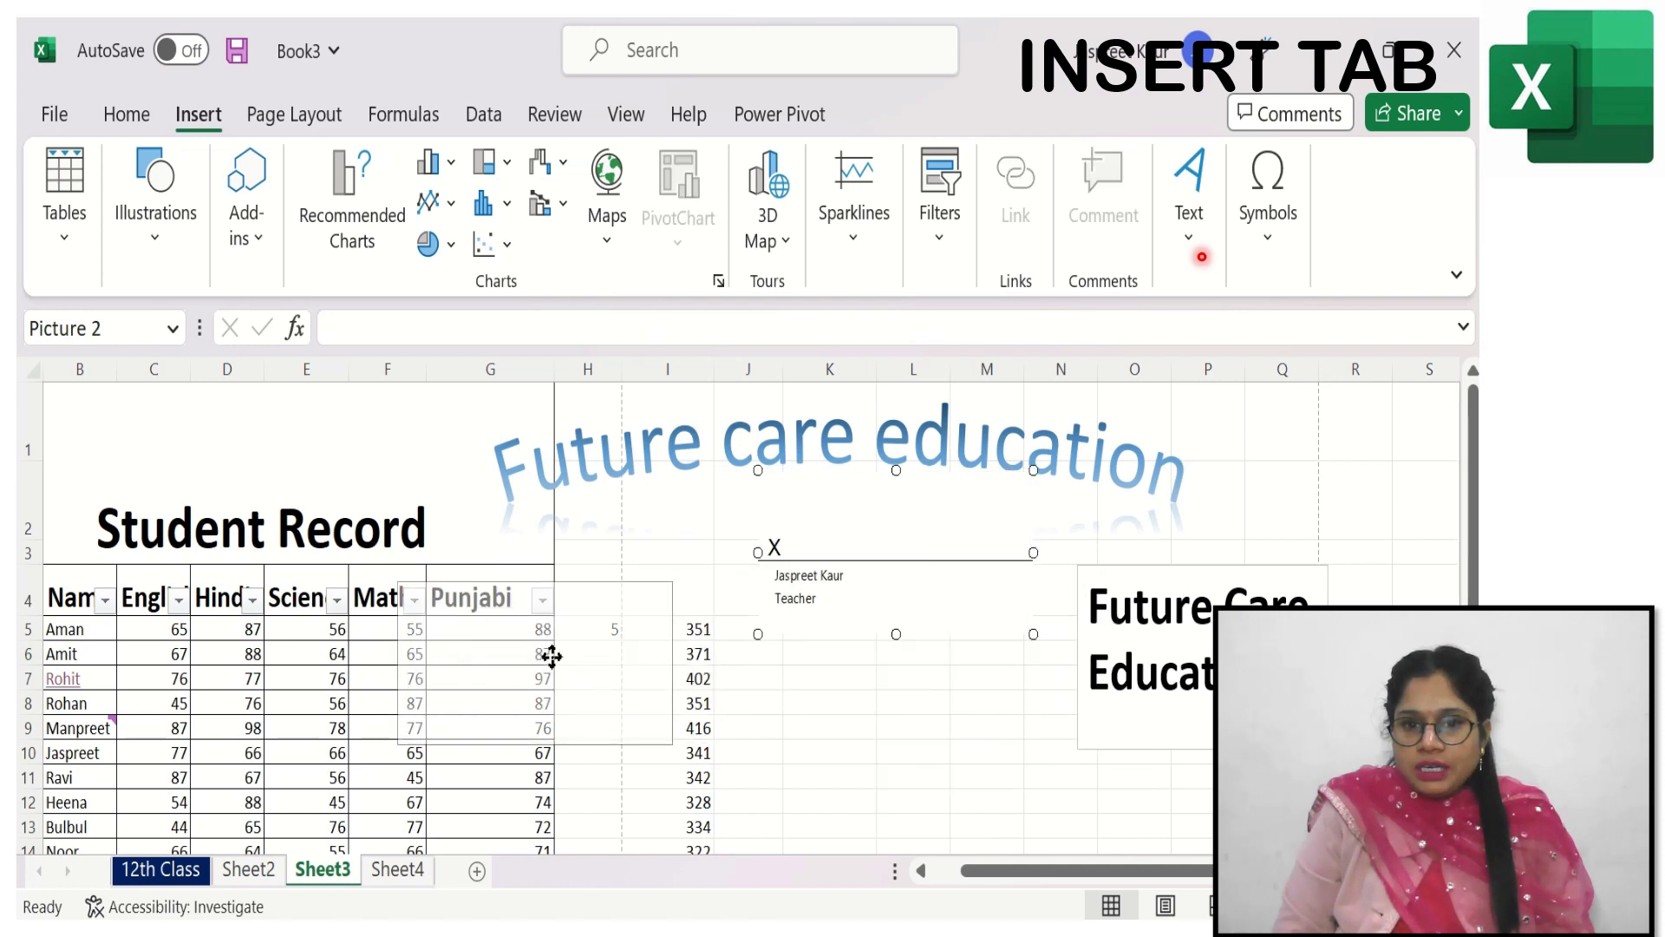
{"action": "left_click_drag", "start_coordinate": [915, 547], "coordinate": [1005, 567]}
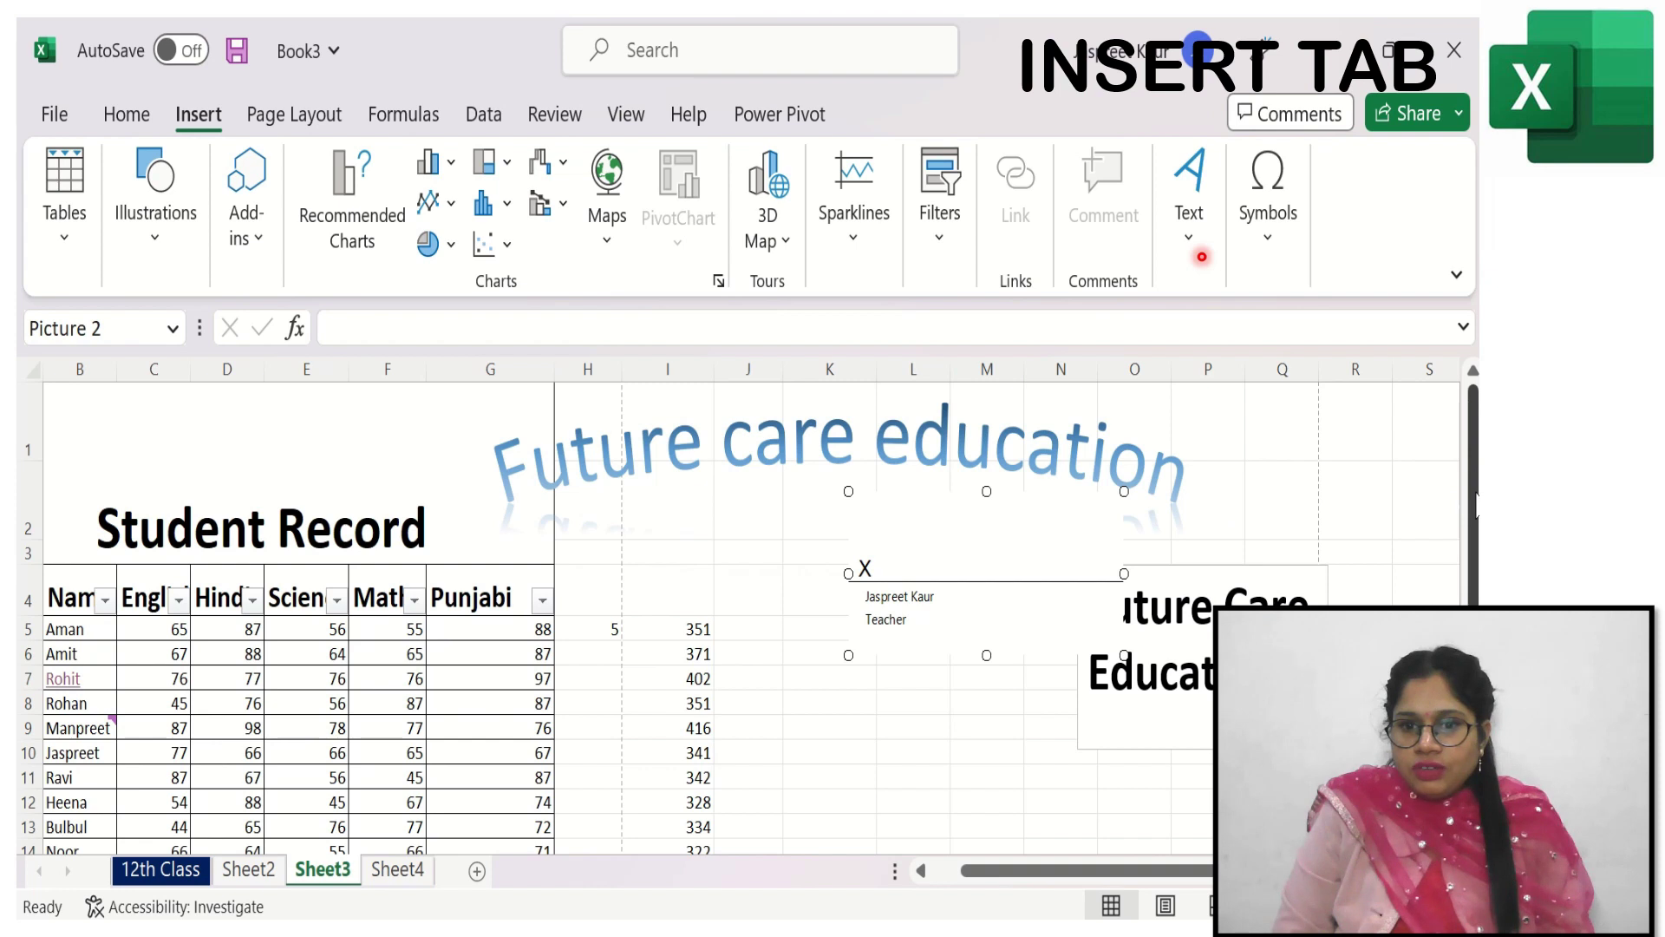
{"action": "left_click_drag", "start_coordinate": [1473, 499], "coordinate": [1472, 542]}
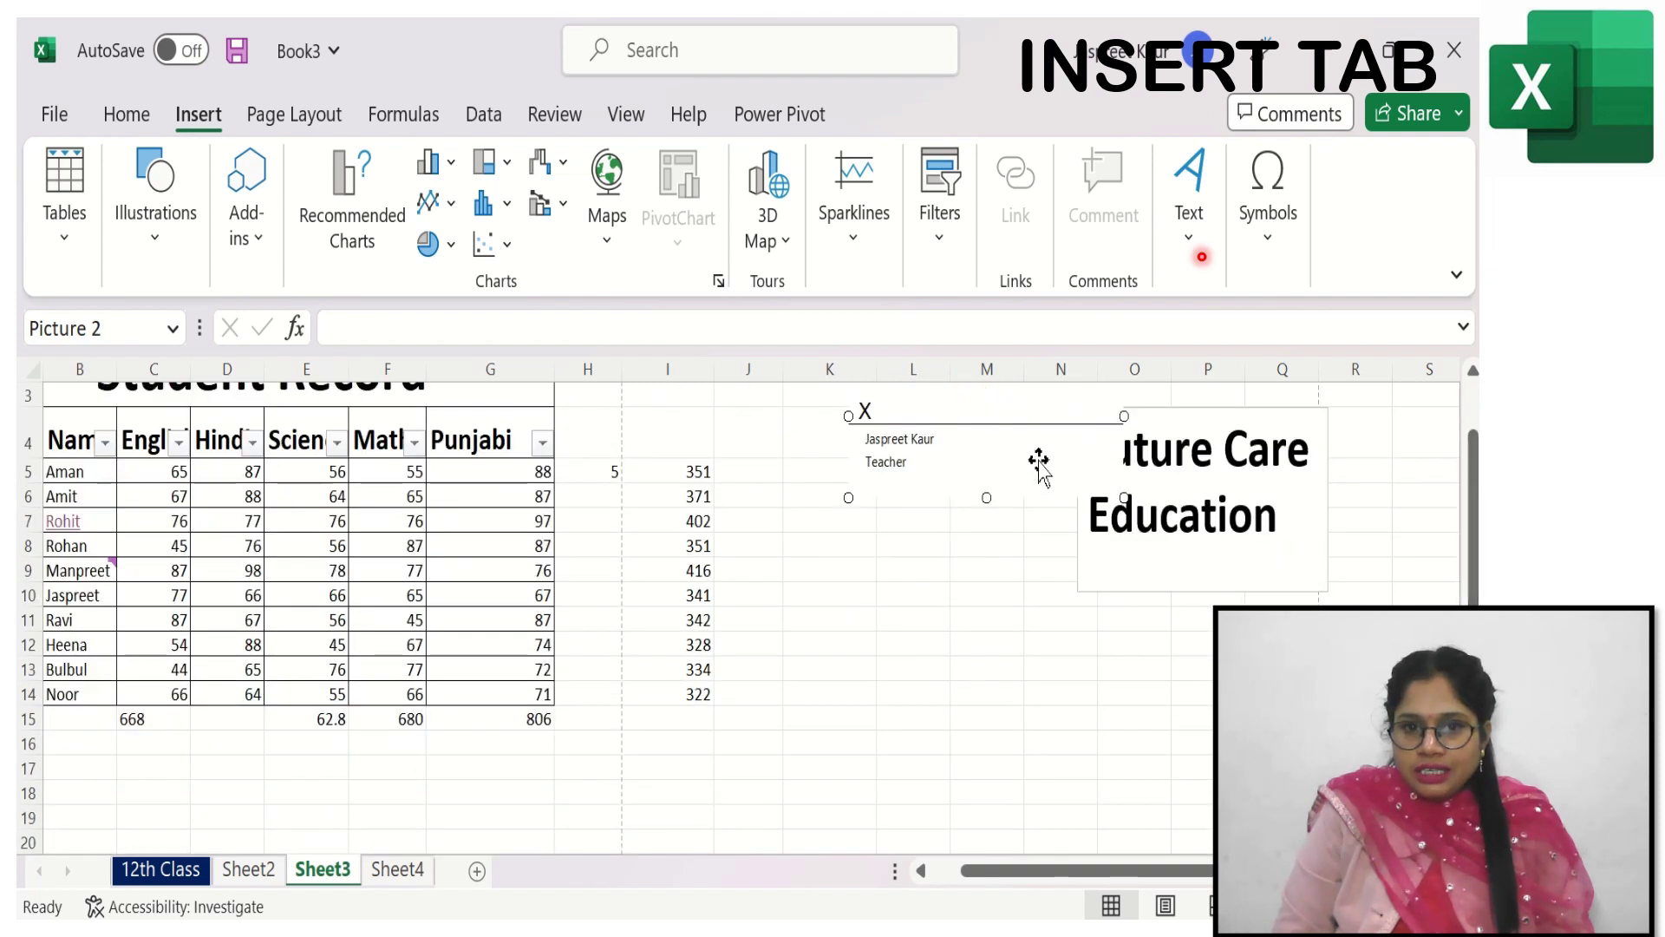
{"action": "left_click_drag", "start_coordinate": [1038, 459], "coordinate": [317, 829]}
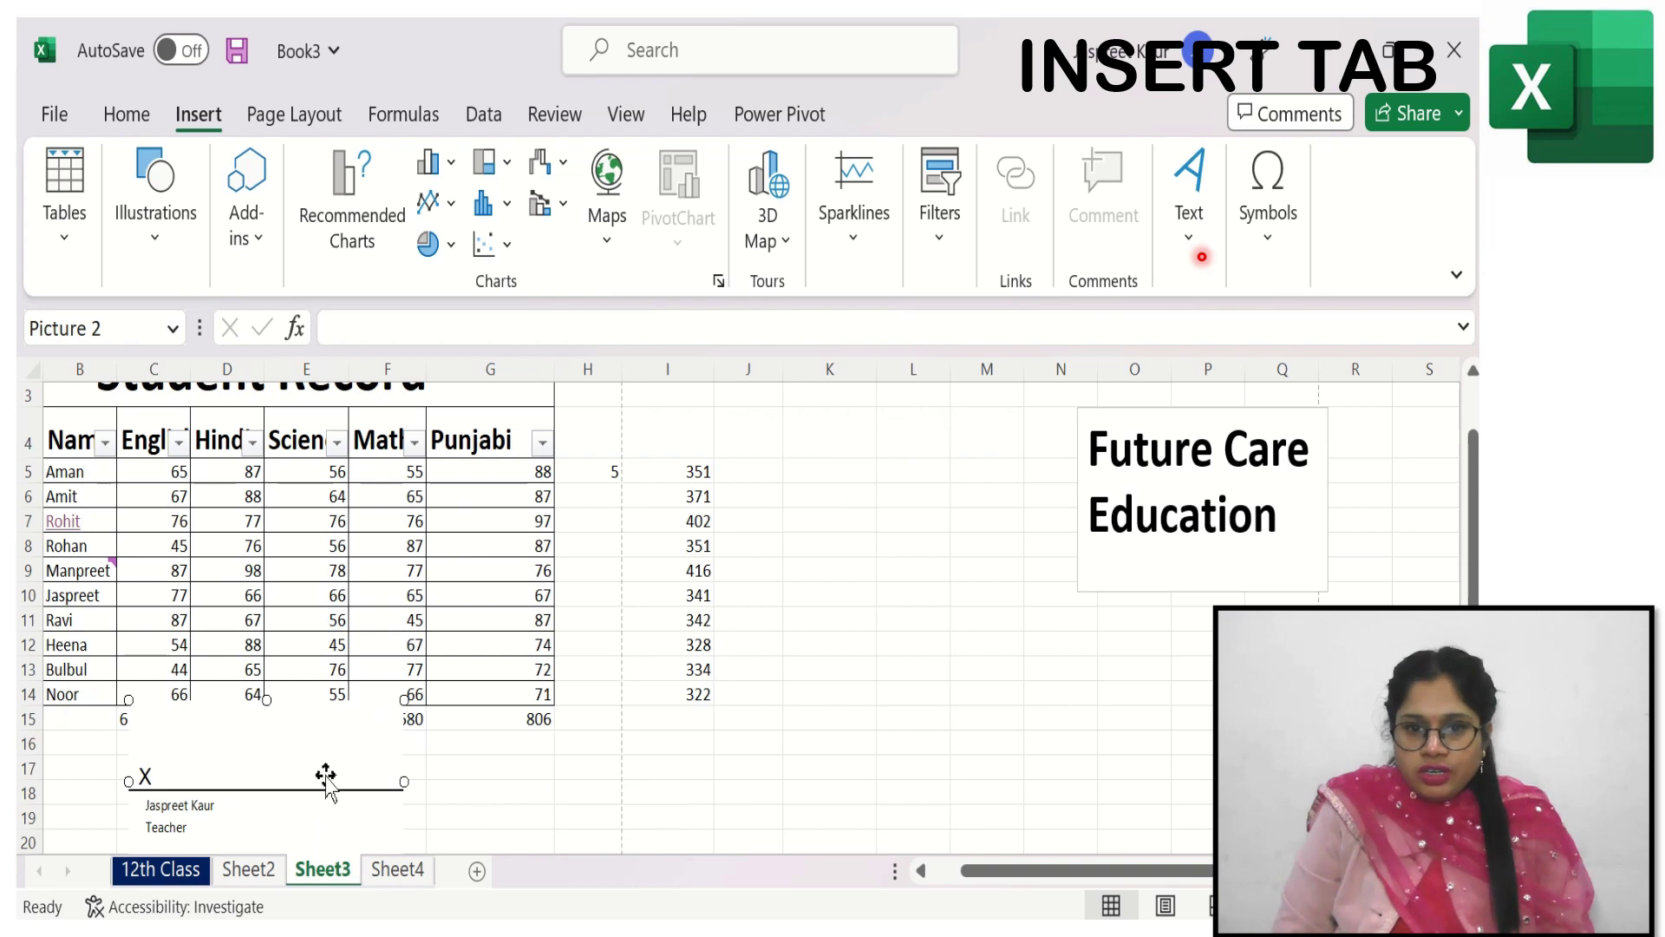
{"action": "left_click_drag", "start_coordinate": [325, 775], "coordinate": [323, 815]}
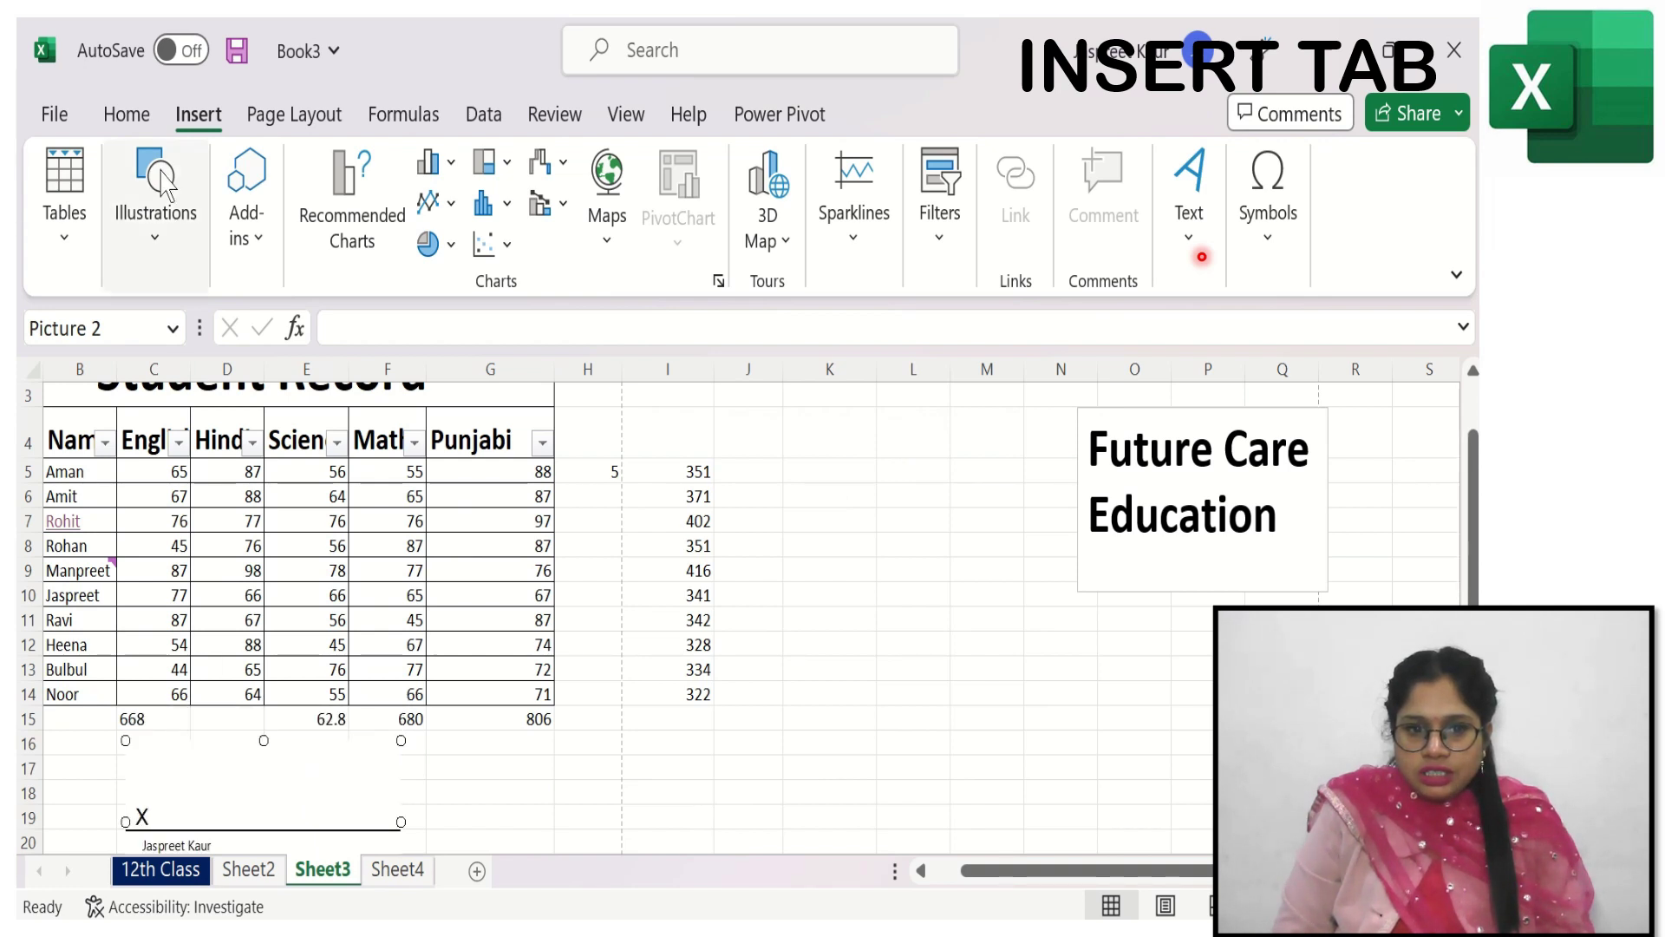
{"action": "left_click", "coordinate": [55, 115]}
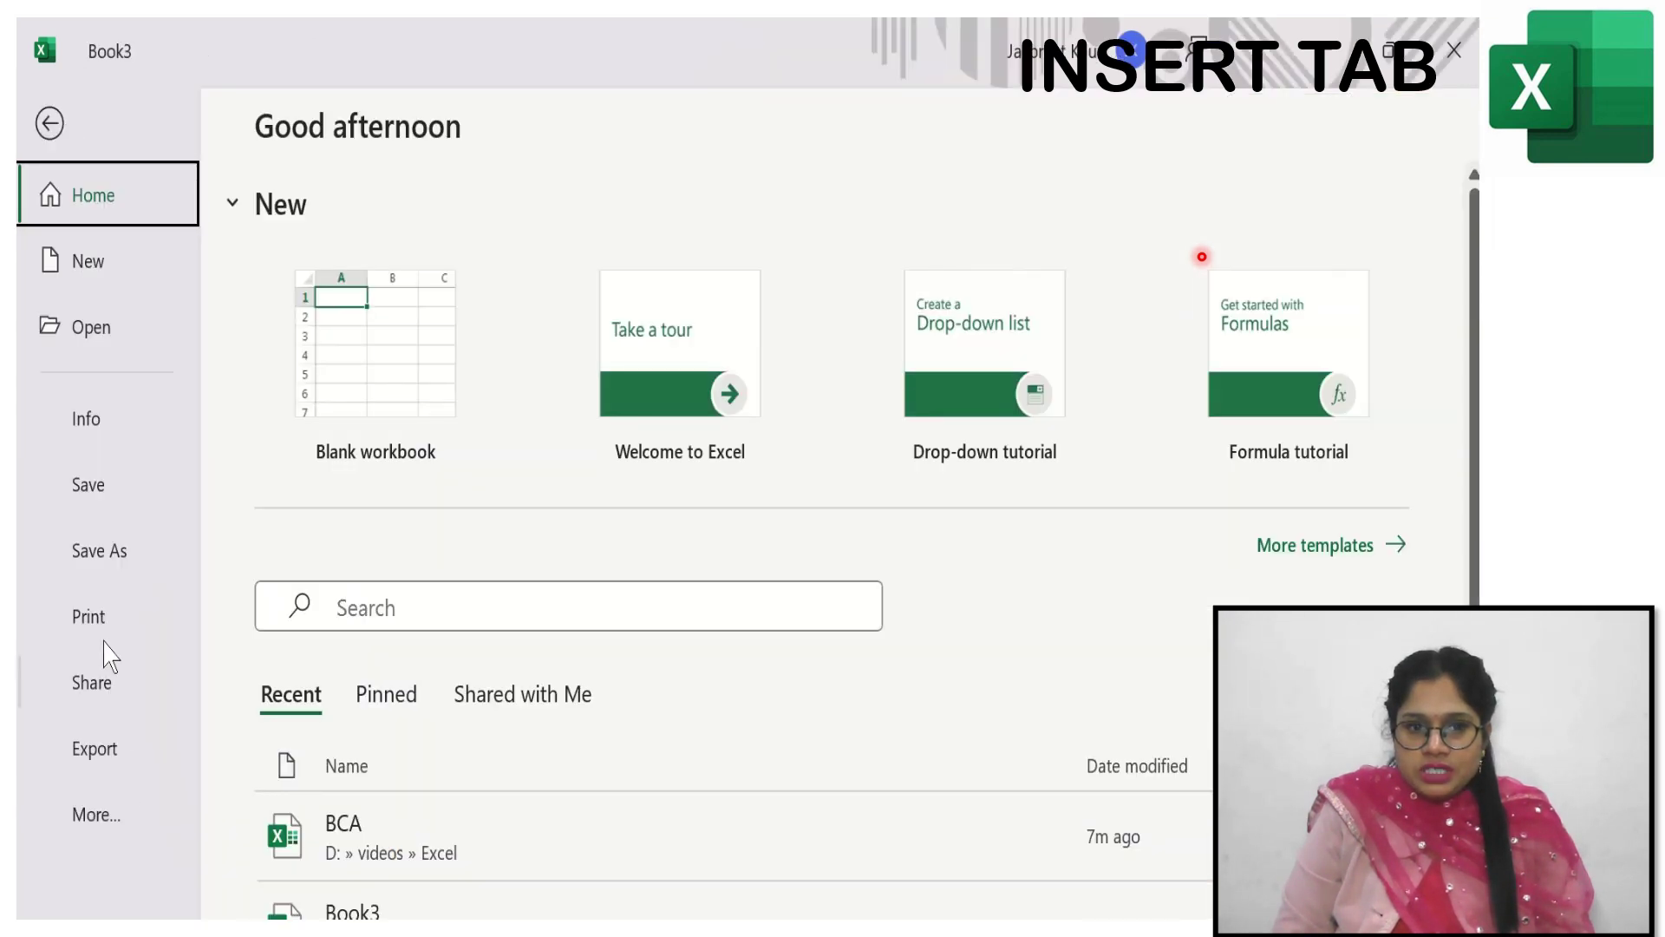
{"action": "left_click", "coordinate": [98, 617]}
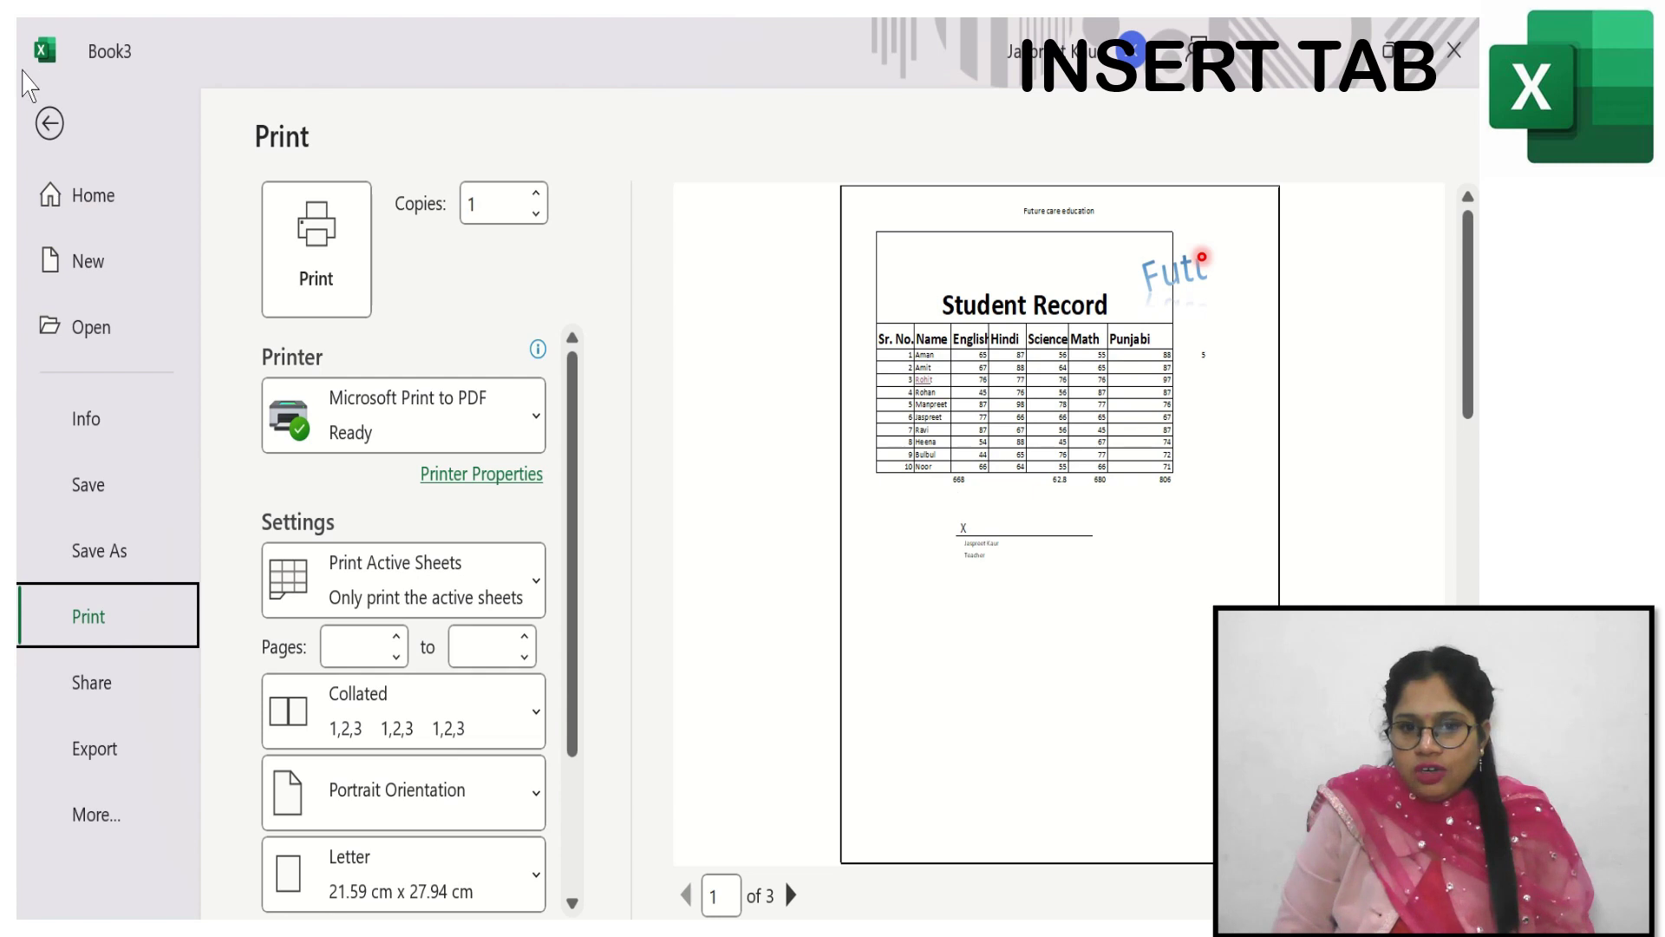
{"action": "left_click", "coordinate": [50, 126]}
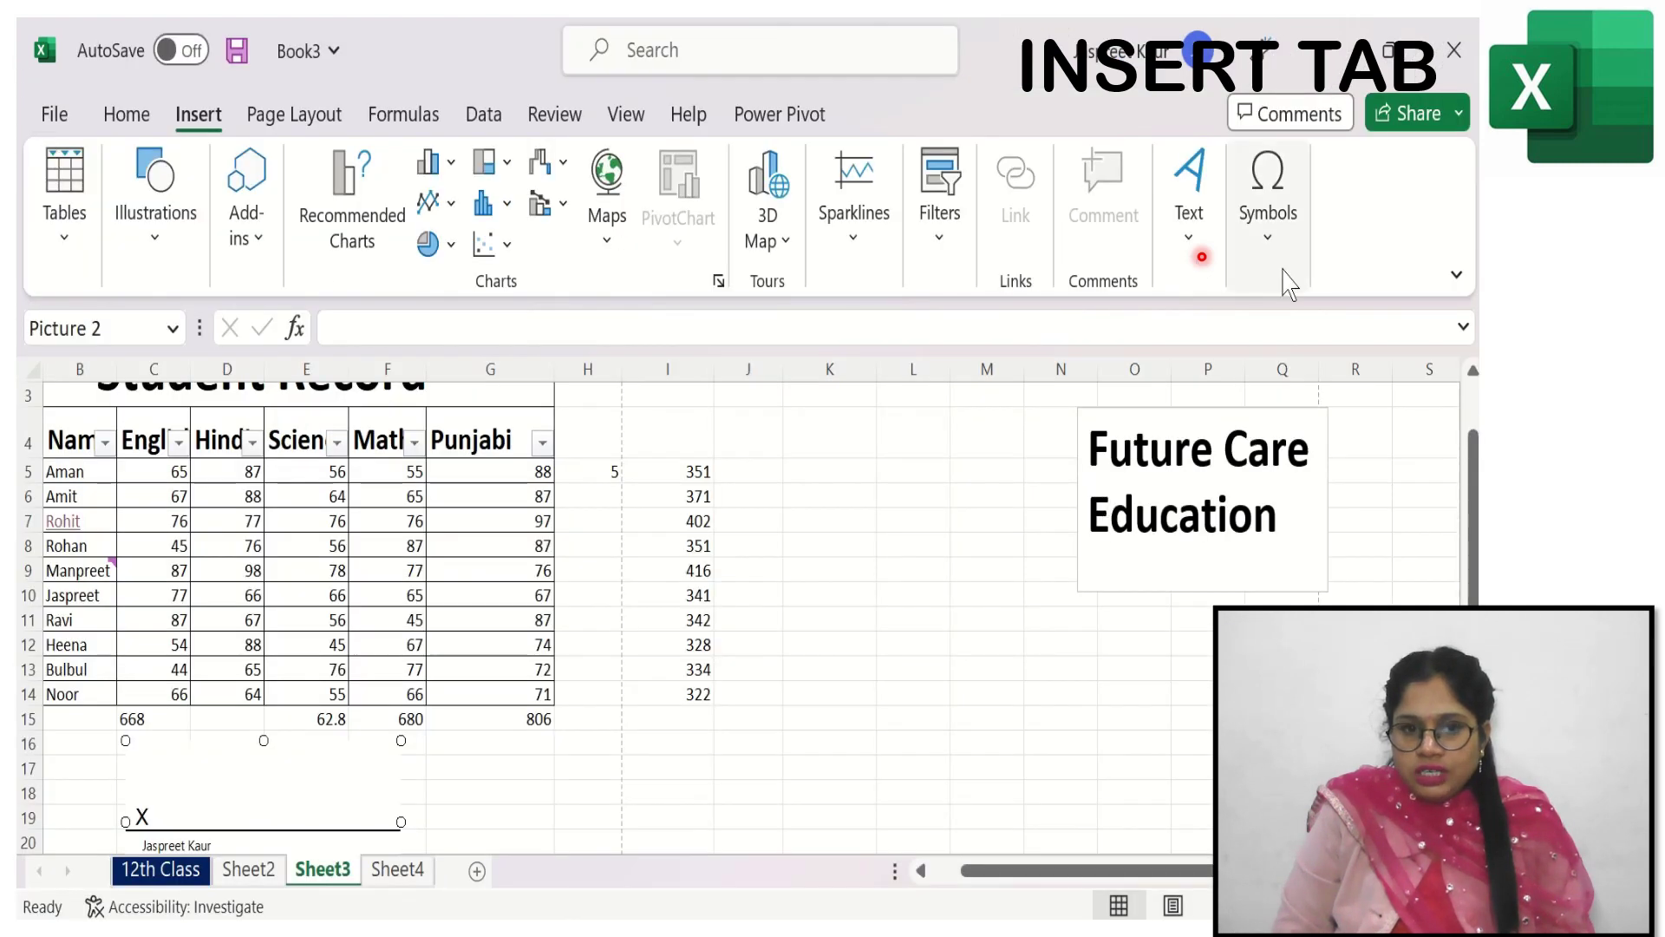
{"action": "left_click", "coordinate": [1202, 259]}
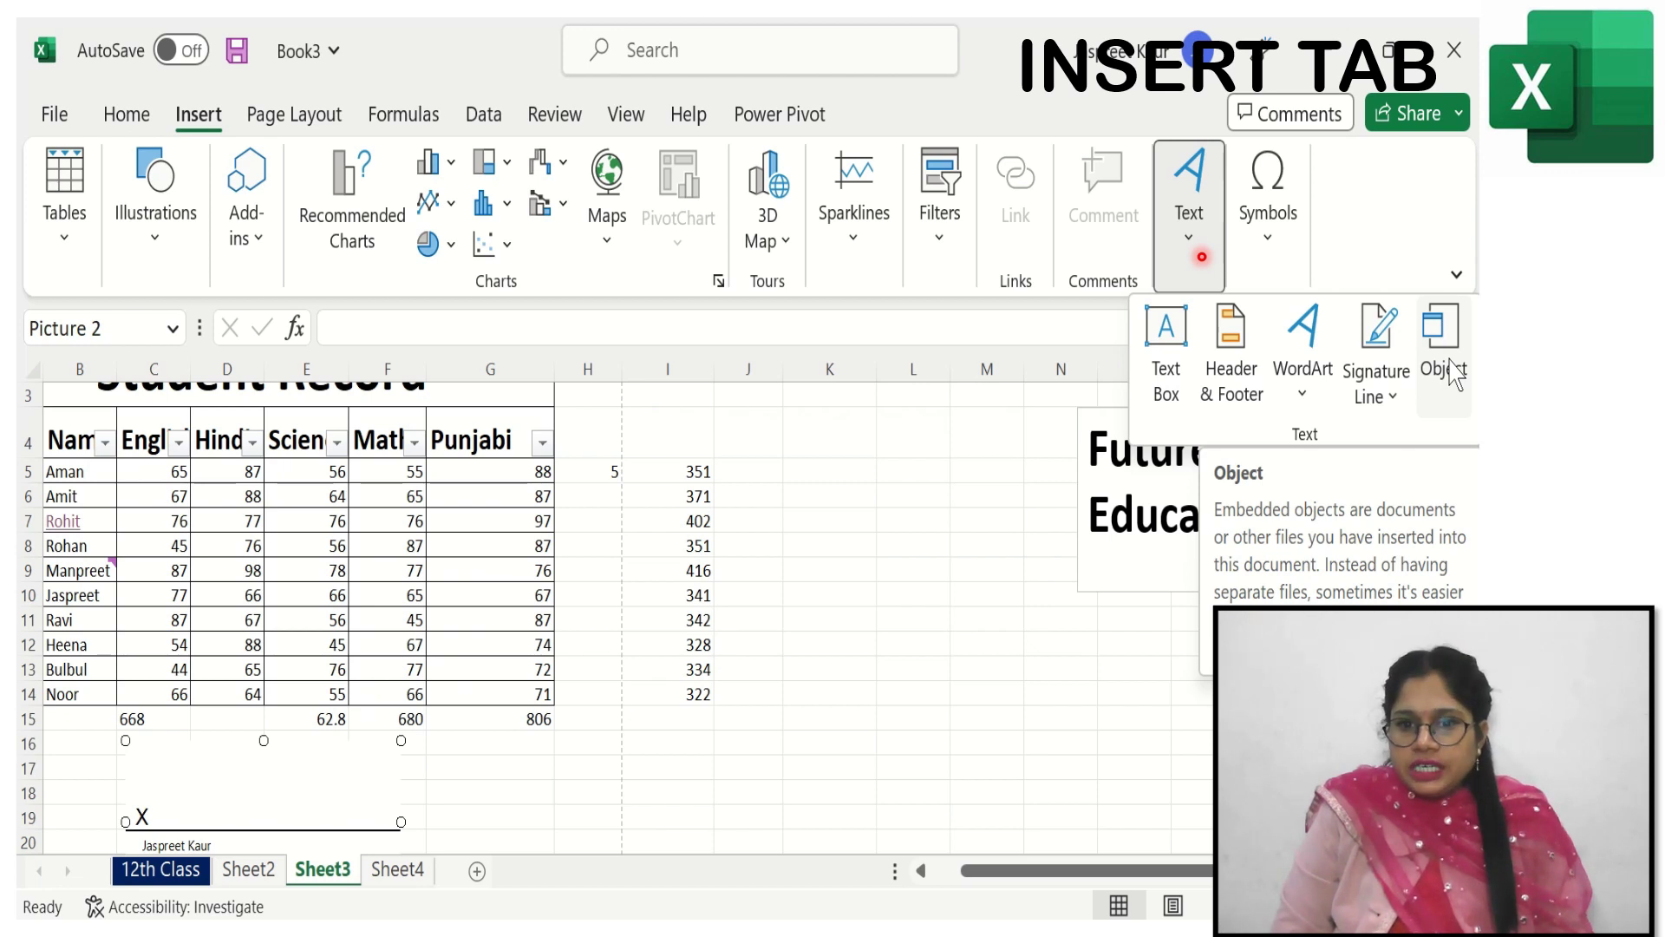
- Open the Insert Object dialog and select Microsoft PowerPoint Slide in the Create New list
{"action": "left_click", "coordinate": [1442, 347]}
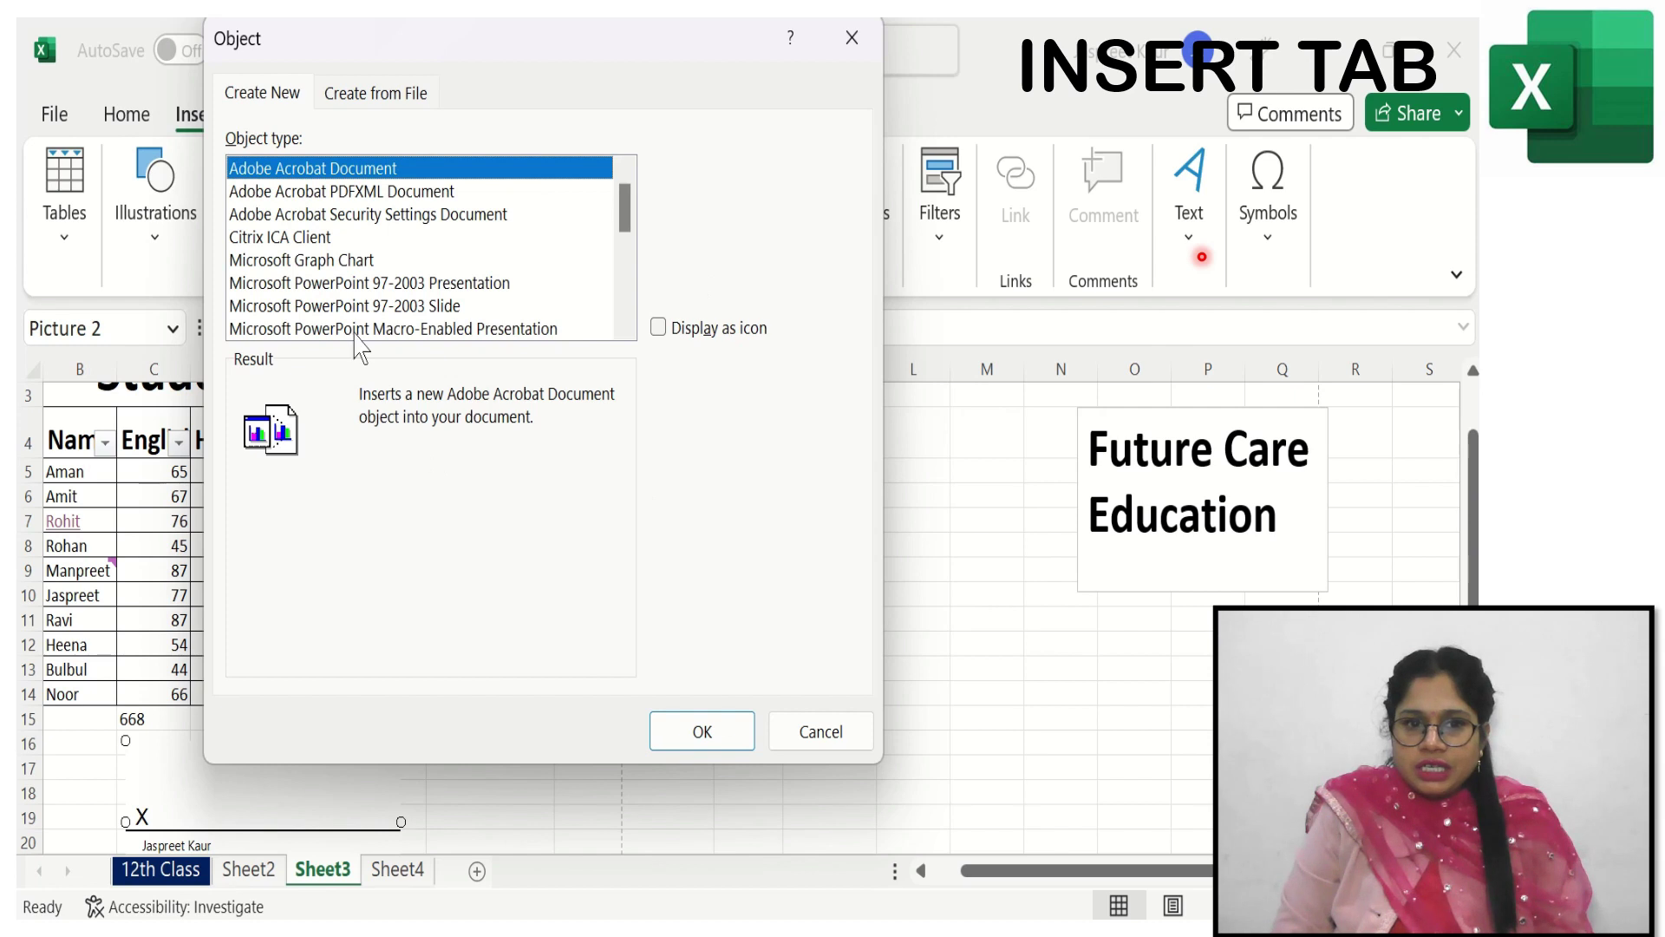
{"action": "mouse_move", "coordinate": [625, 206]}
{"action": "left_click_drag", "start_coordinate": [631, 221], "coordinate": [637, 295]}
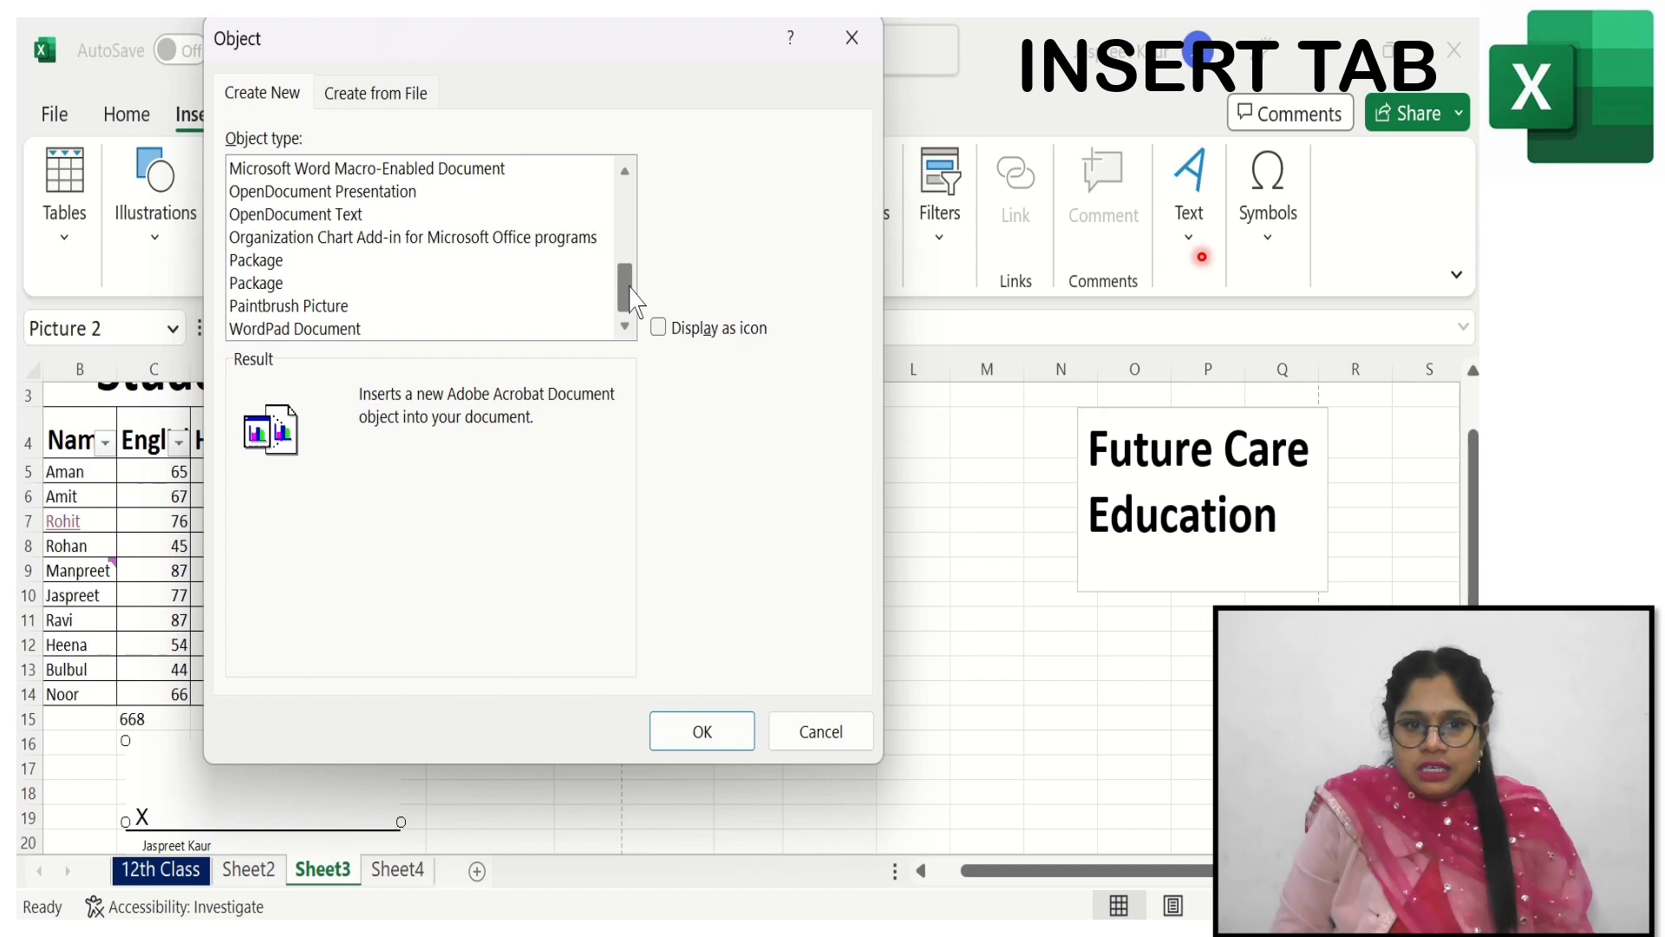
{"action": "left_click_drag", "start_coordinate": [631, 295], "coordinate": [632, 271]}
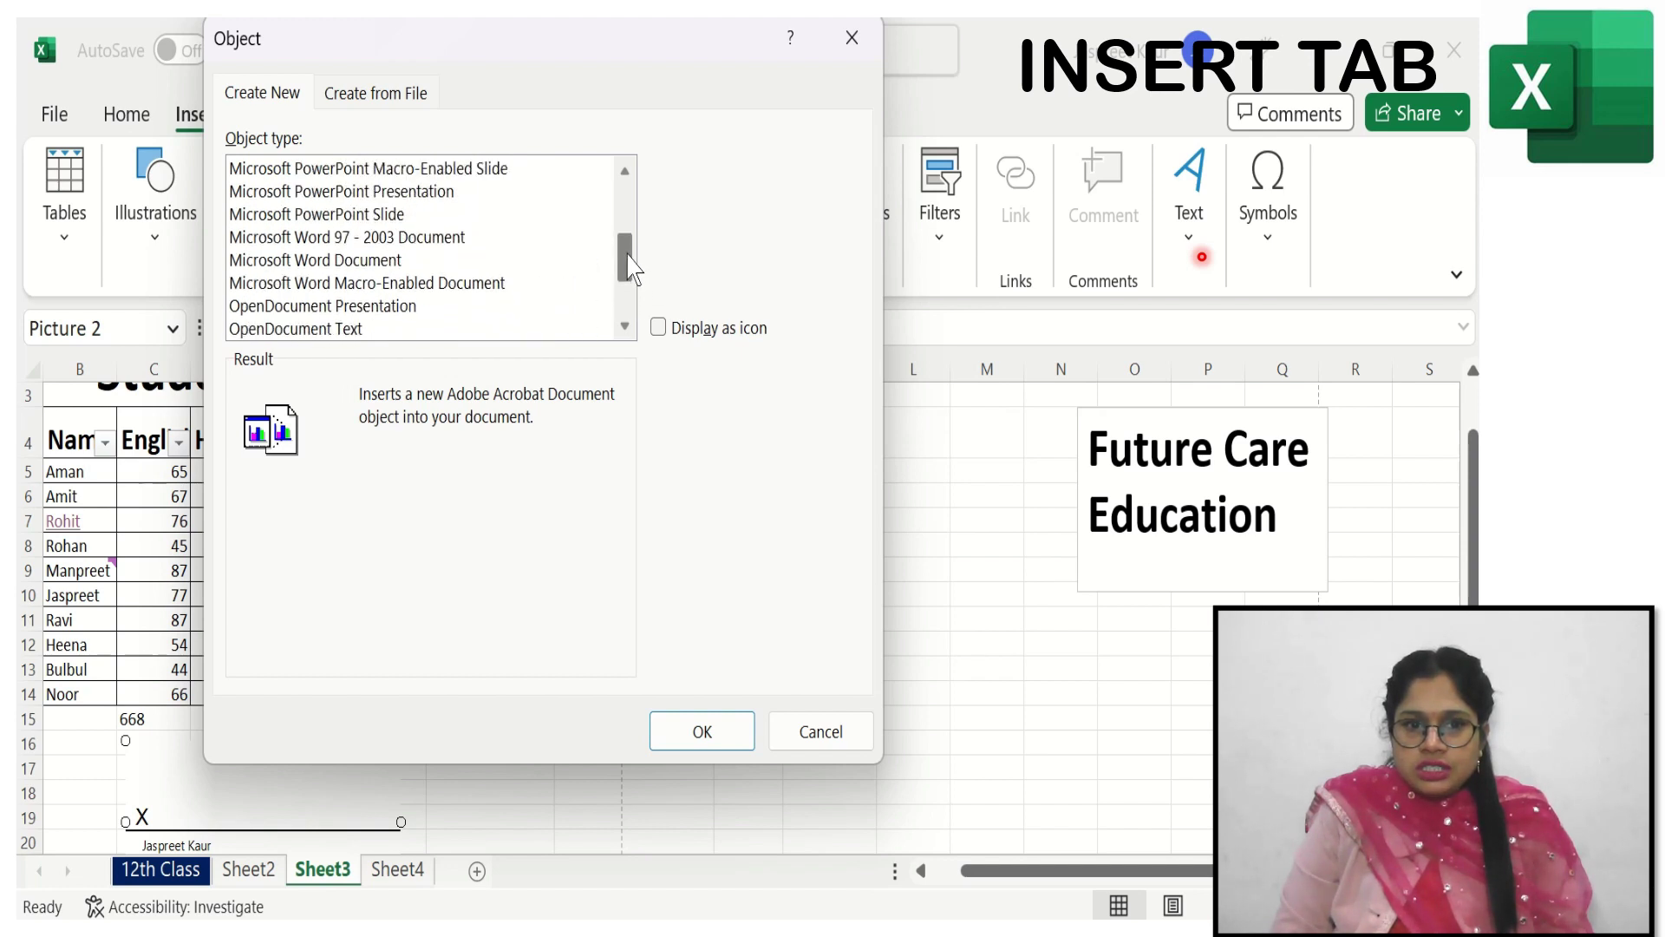
{"action": "left_click", "coordinate": [339, 219]}
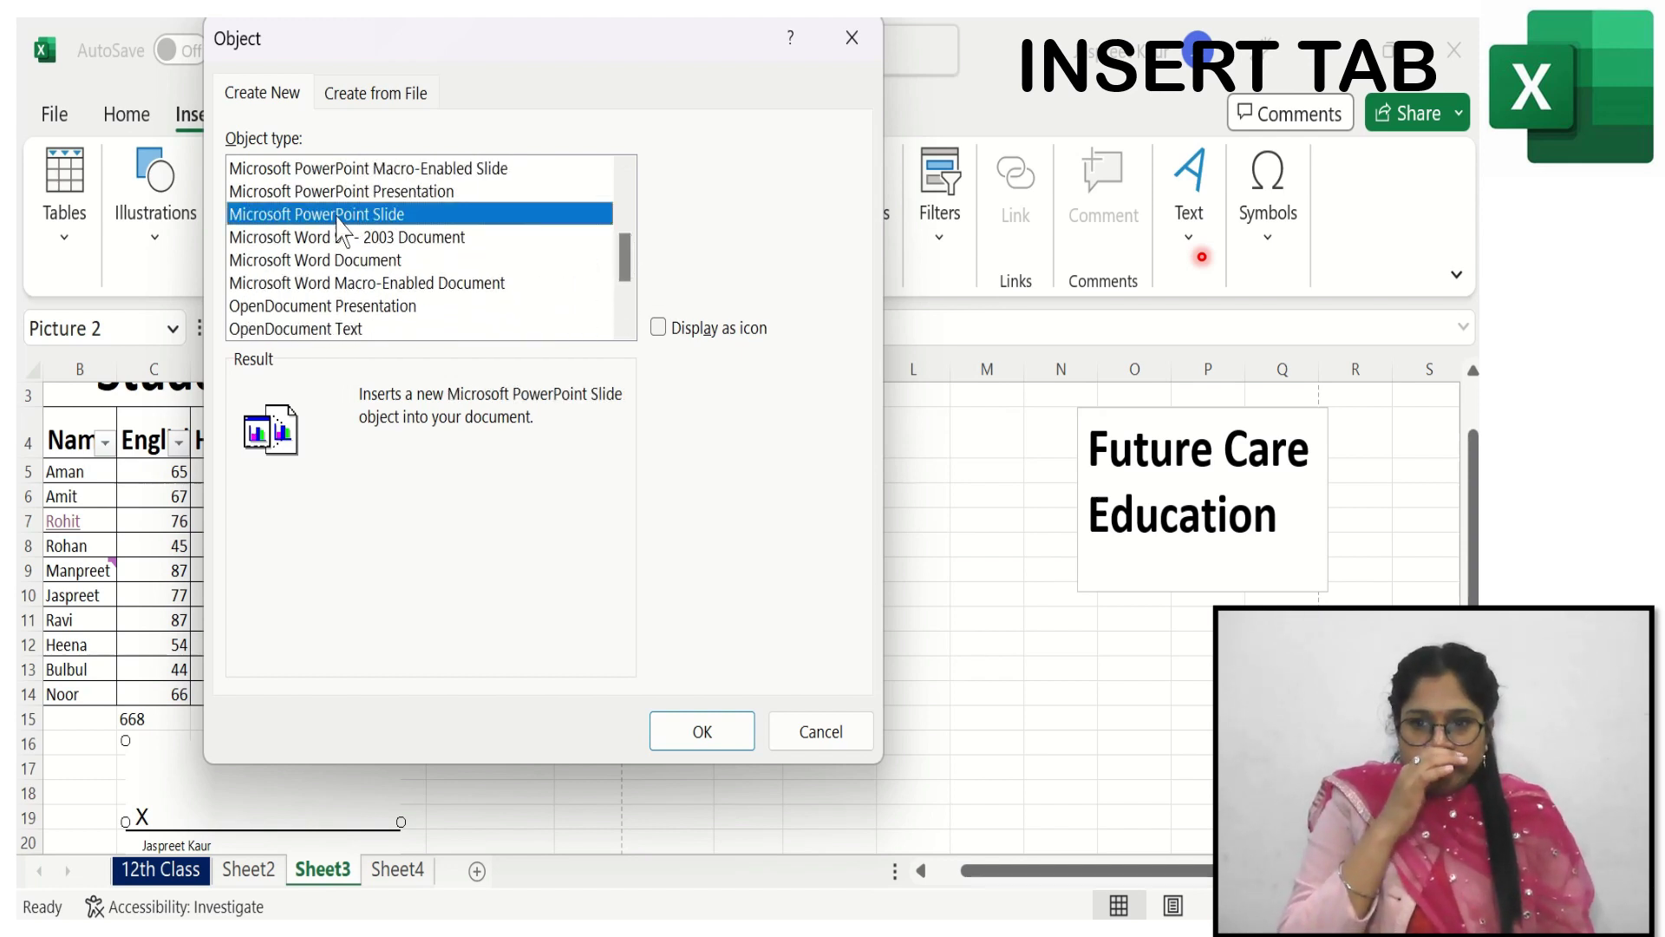
- Embed a blank PowerPoint slide, browse its editing ribbon tabs, then return to the worksheet
{"action": "left_click", "coordinate": [702, 733]}
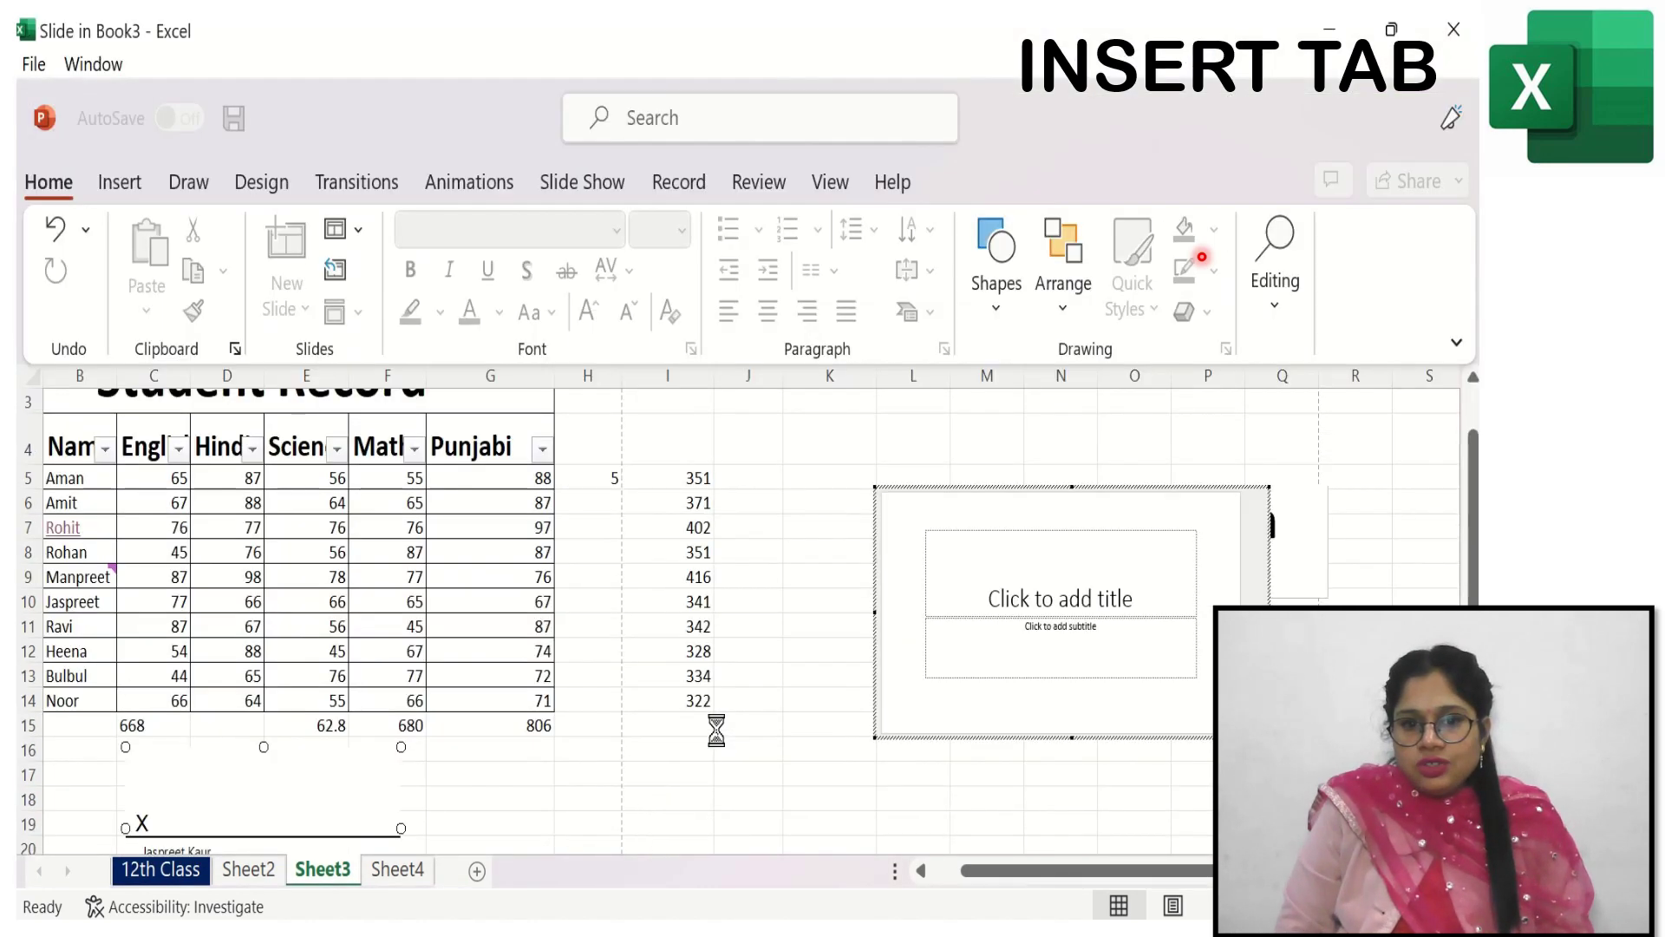
{"action": "left_click", "coordinate": [1076, 590]}
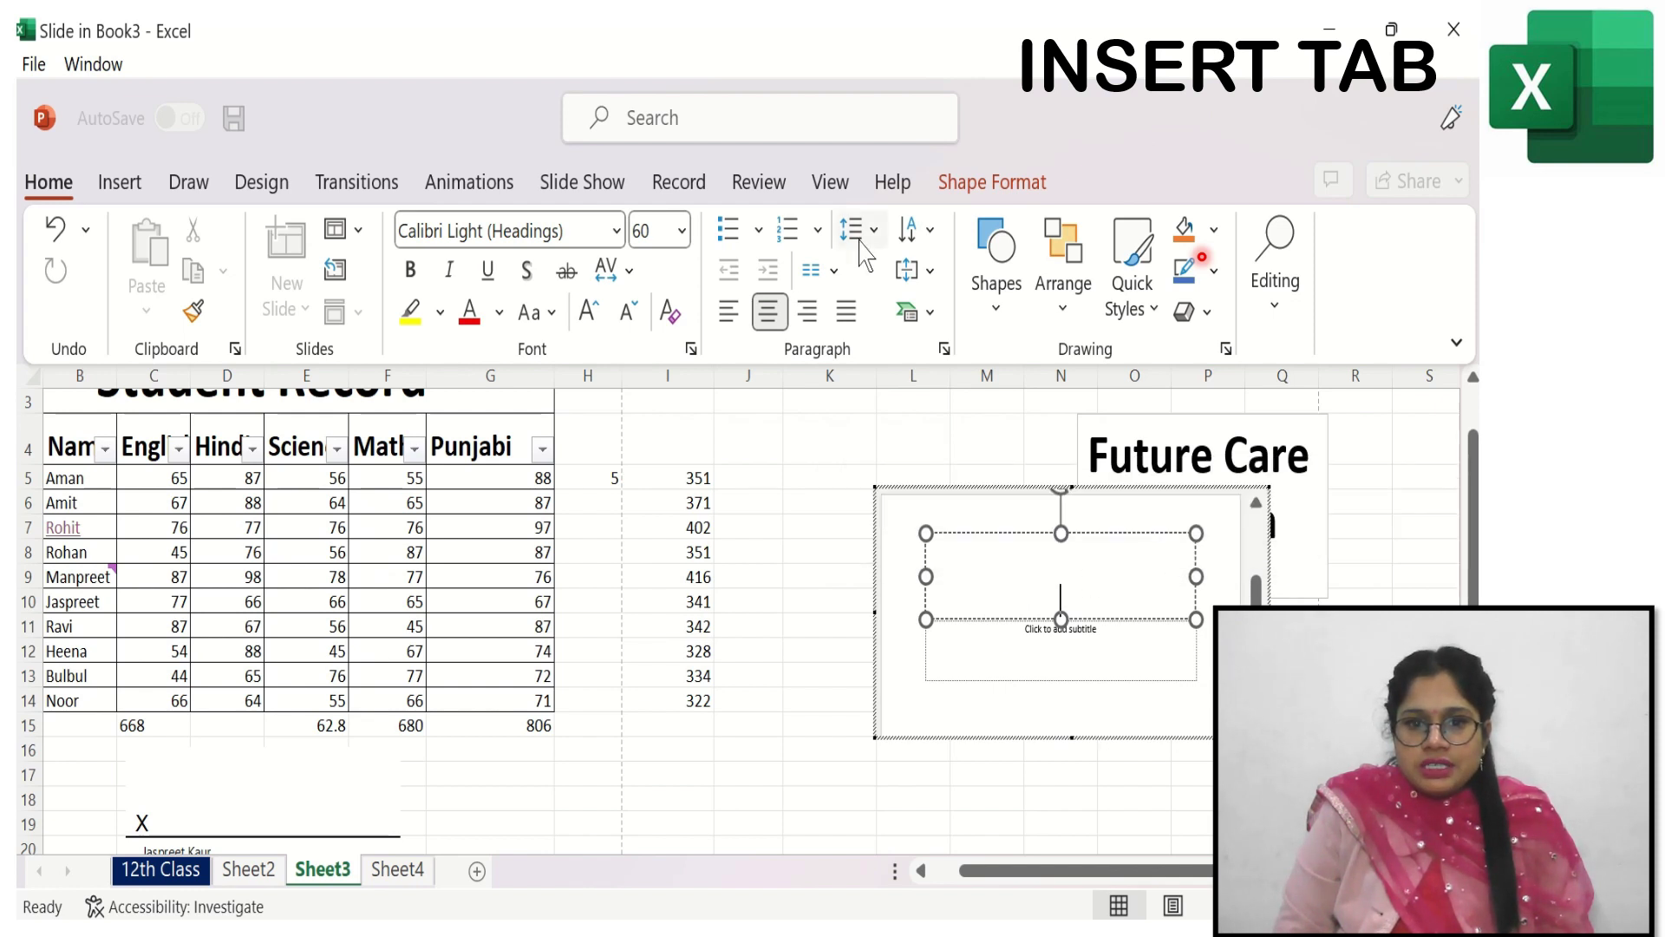
{"action": "left_click", "coordinate": [381, 195]}
{"action": "left_click", "coordinate": [477, 196]}
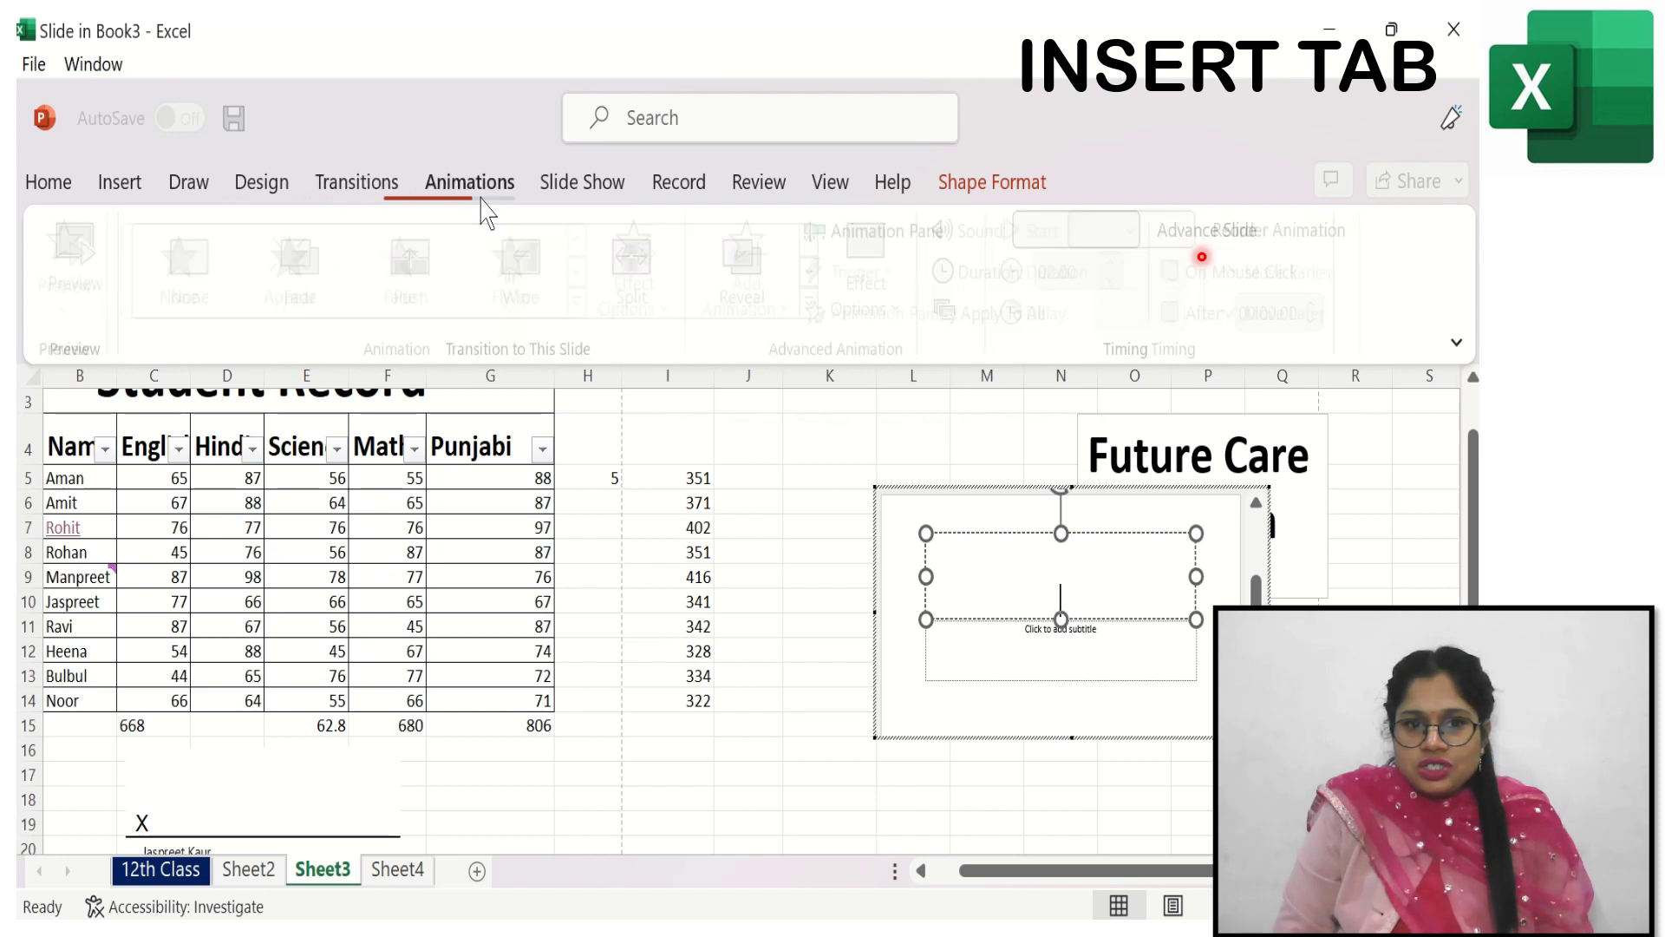
{"action": "left_click", "coordinate": [573, 204]}
{"action": "left_click", "coordinate": [677, 187]}
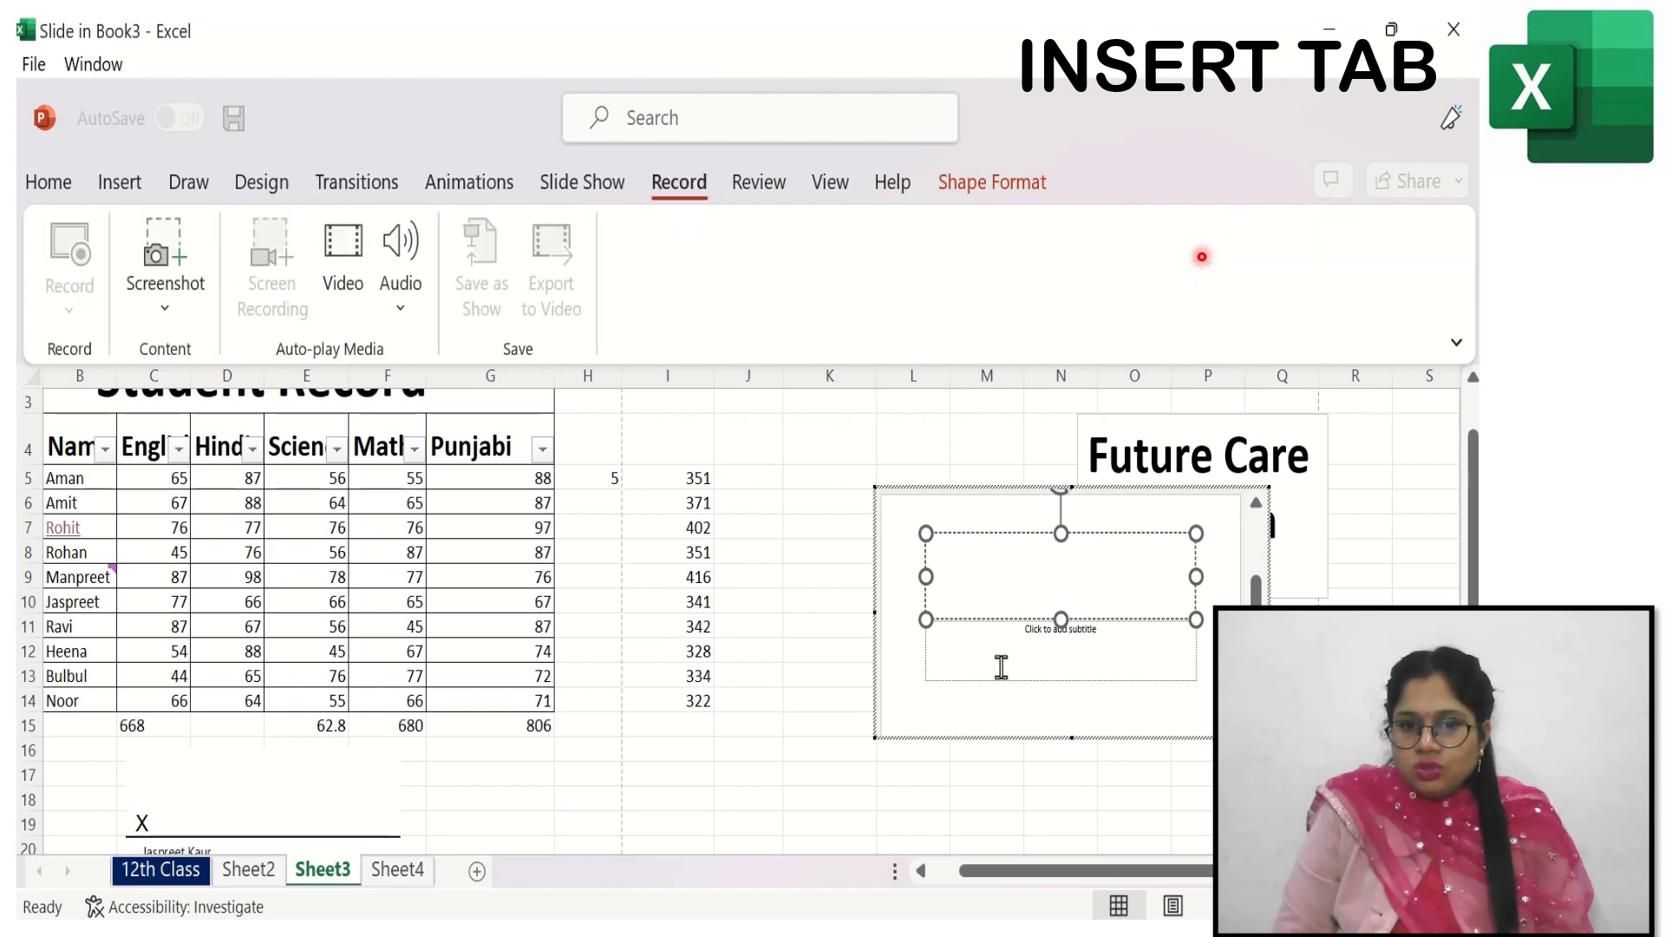
{"action": "left_click", "coordinate": [825, 590]}
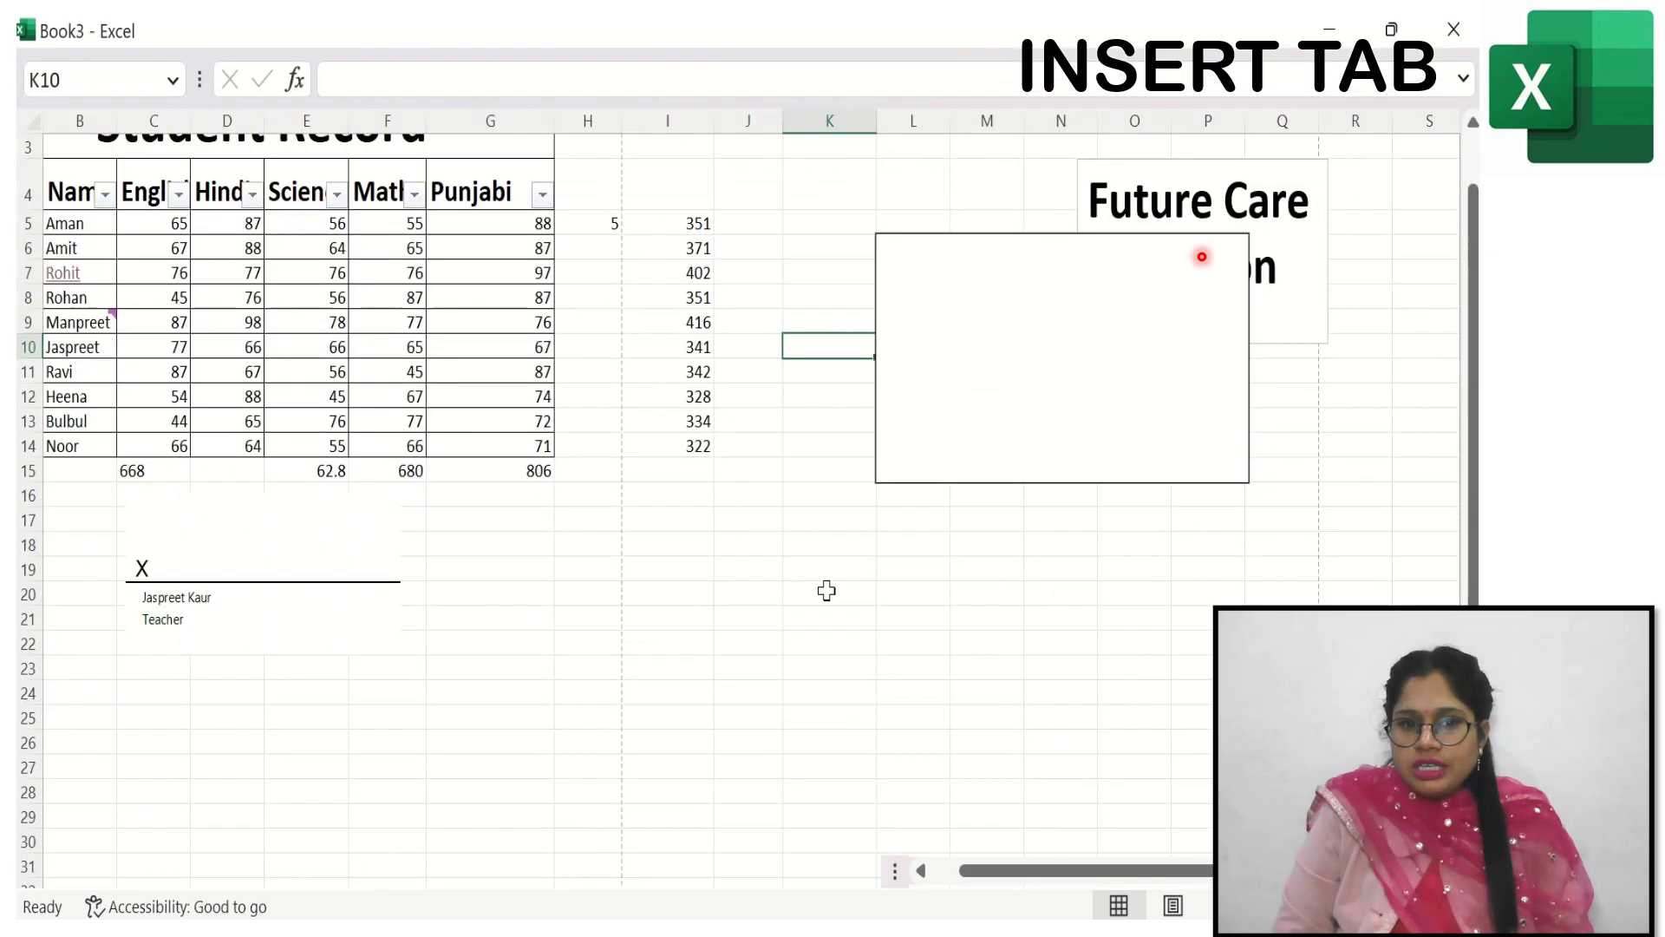
- Insert Greek Small Letter Pi (π) from the Symbol picker into cell K10
{"action": "left_click", "coordinate": [1214, 253]}
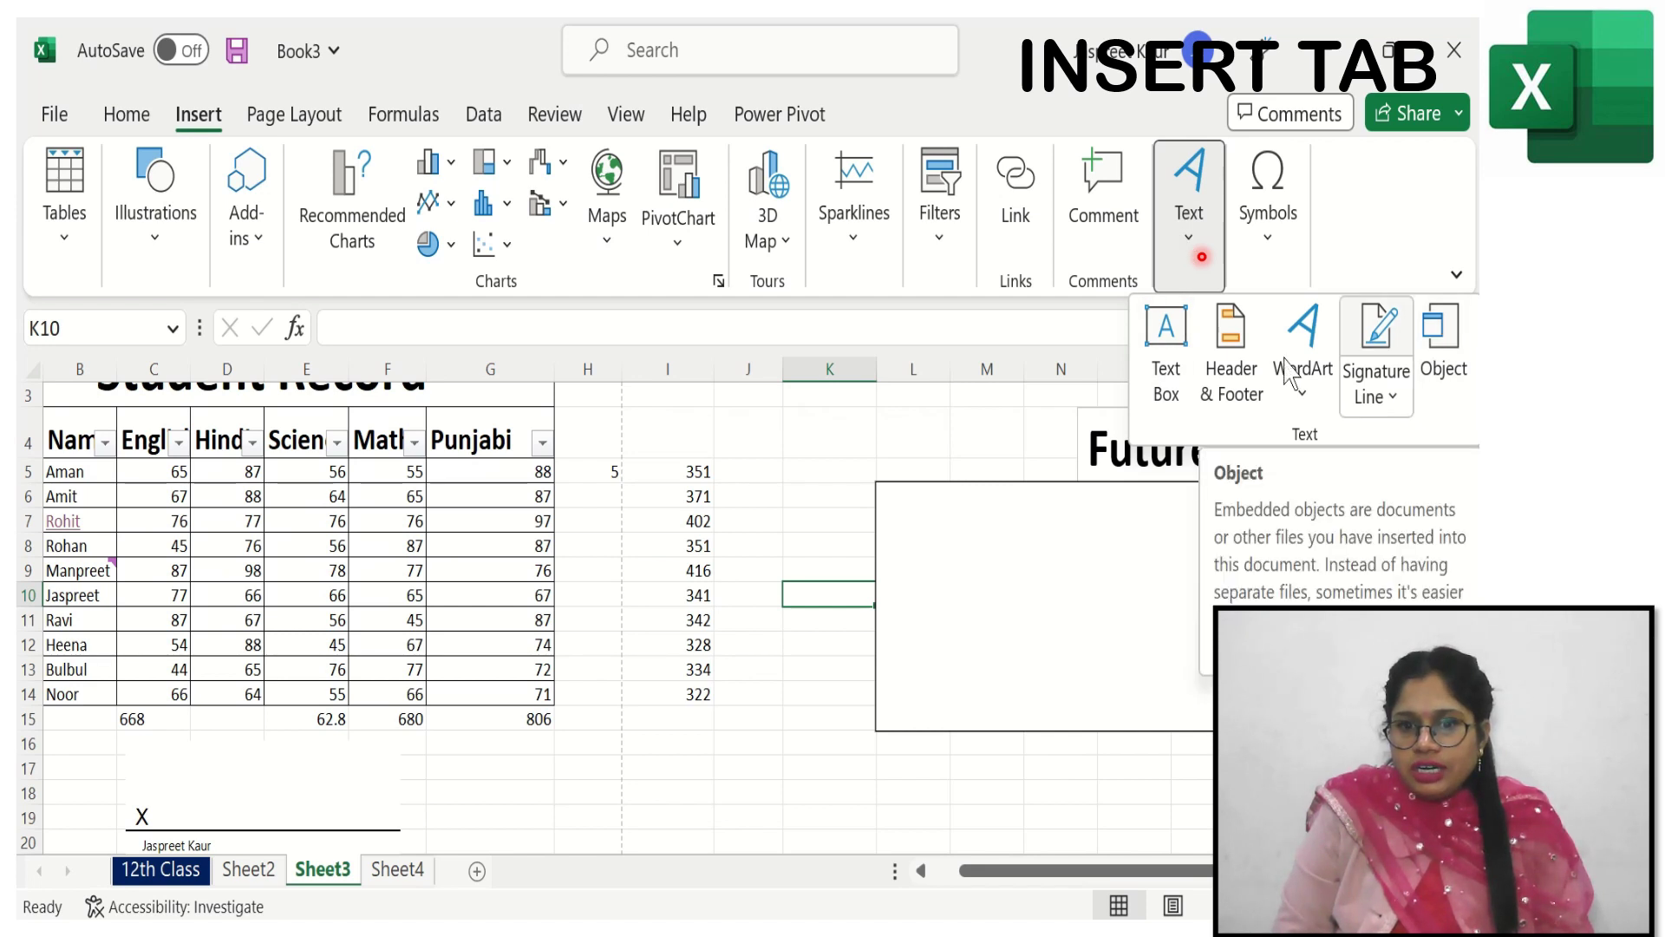
{"action": "mouse_move", "coordinate": [1267, 195]}
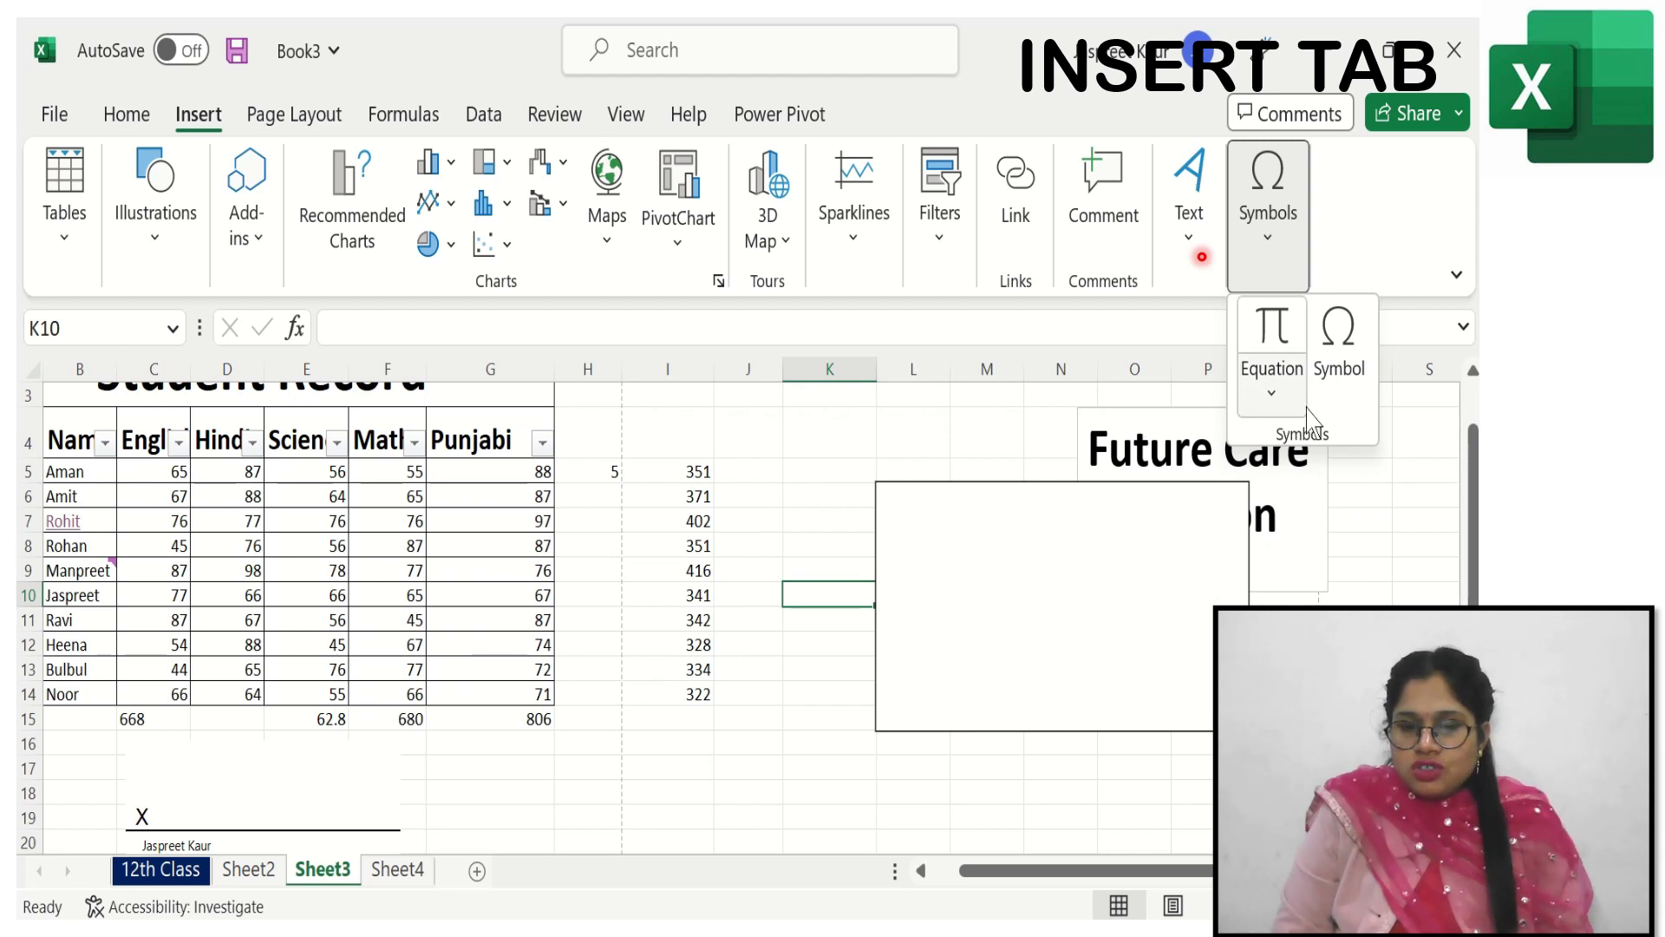
{"action": "left_click", "coordinate": [1338, 340]}
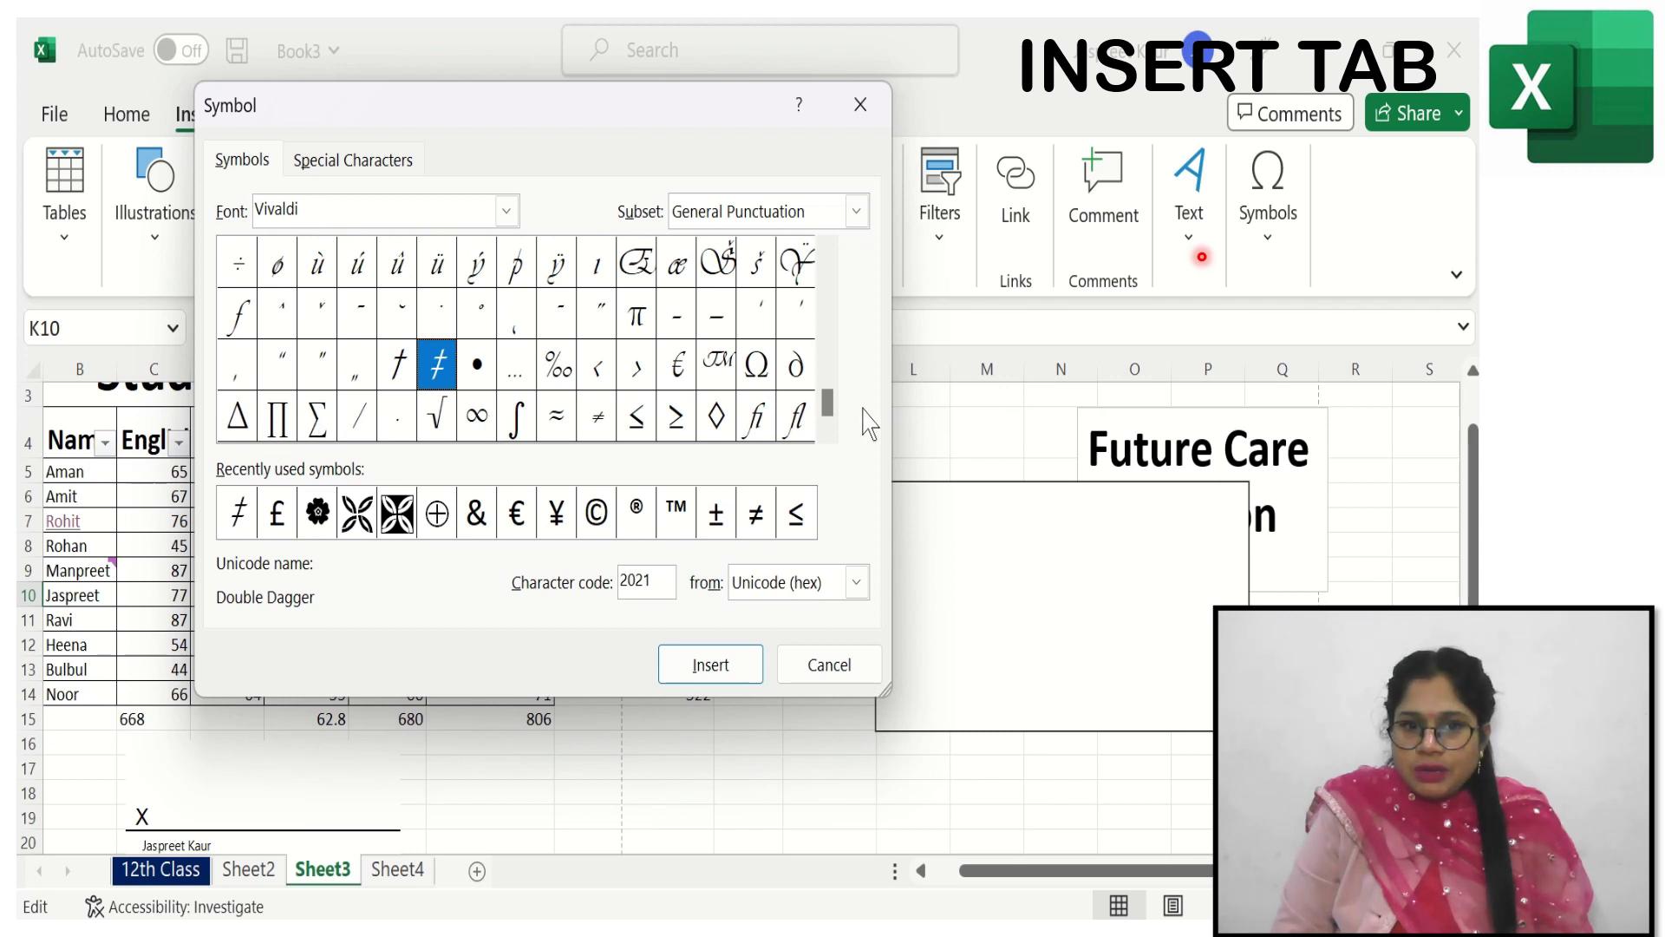
{"action": "left_click", "coordinate": [638, 317]}
{"action": "left_click", "coordinate": [710, 665]}
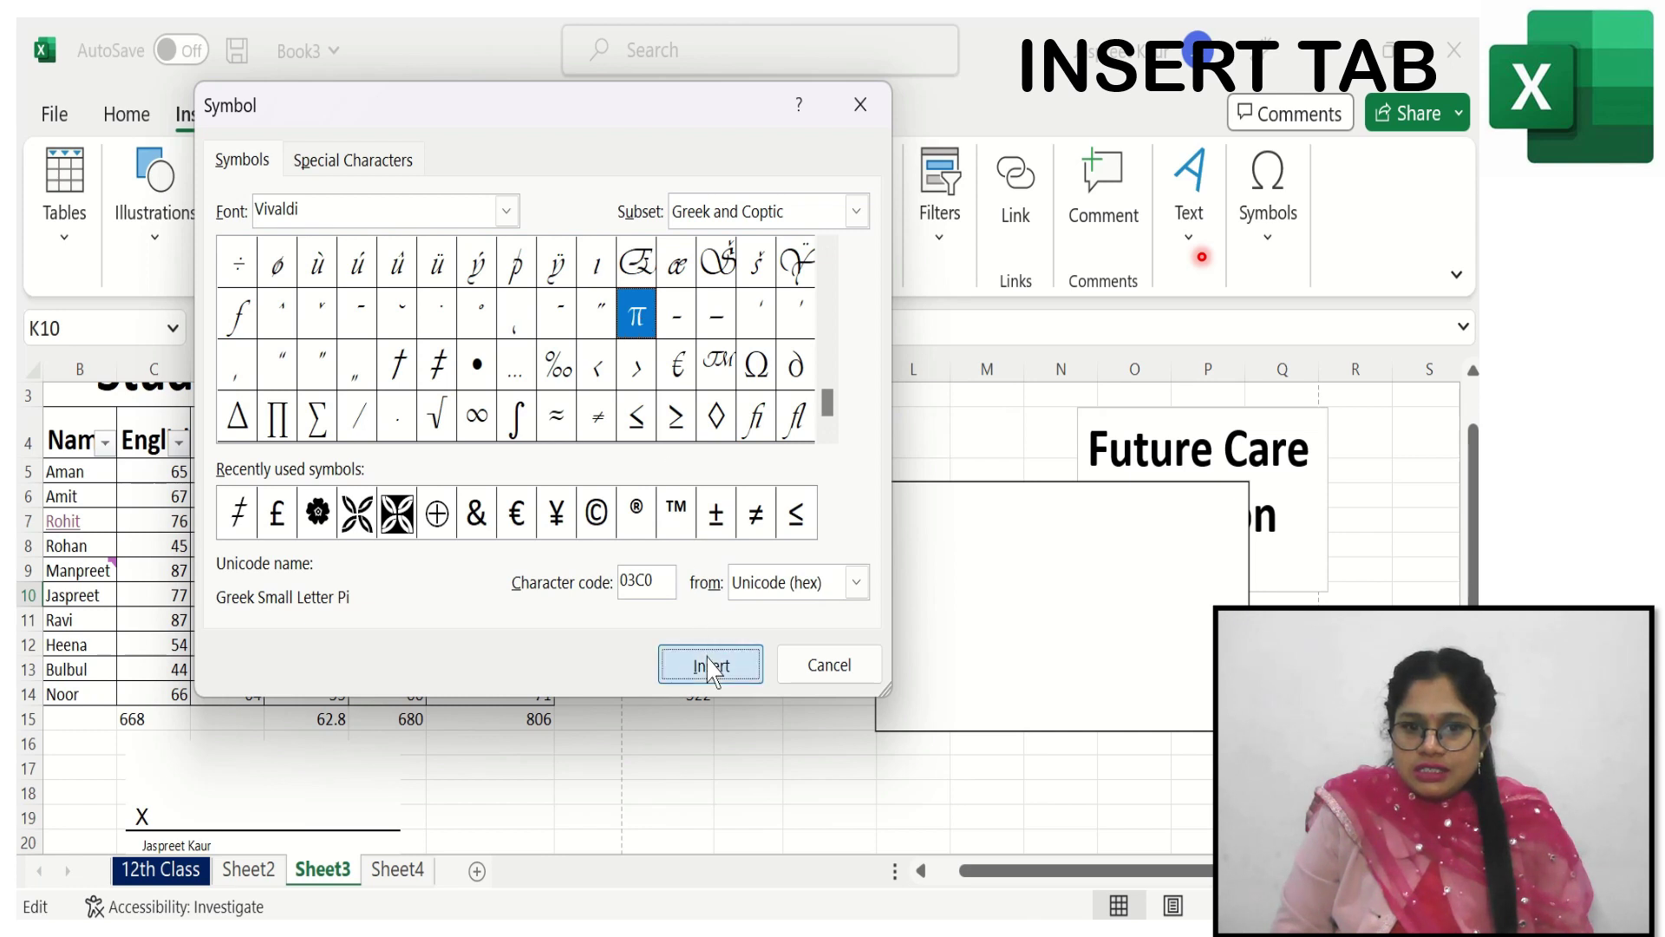
{"action": "left_click", "coordinate": [816, 677]}
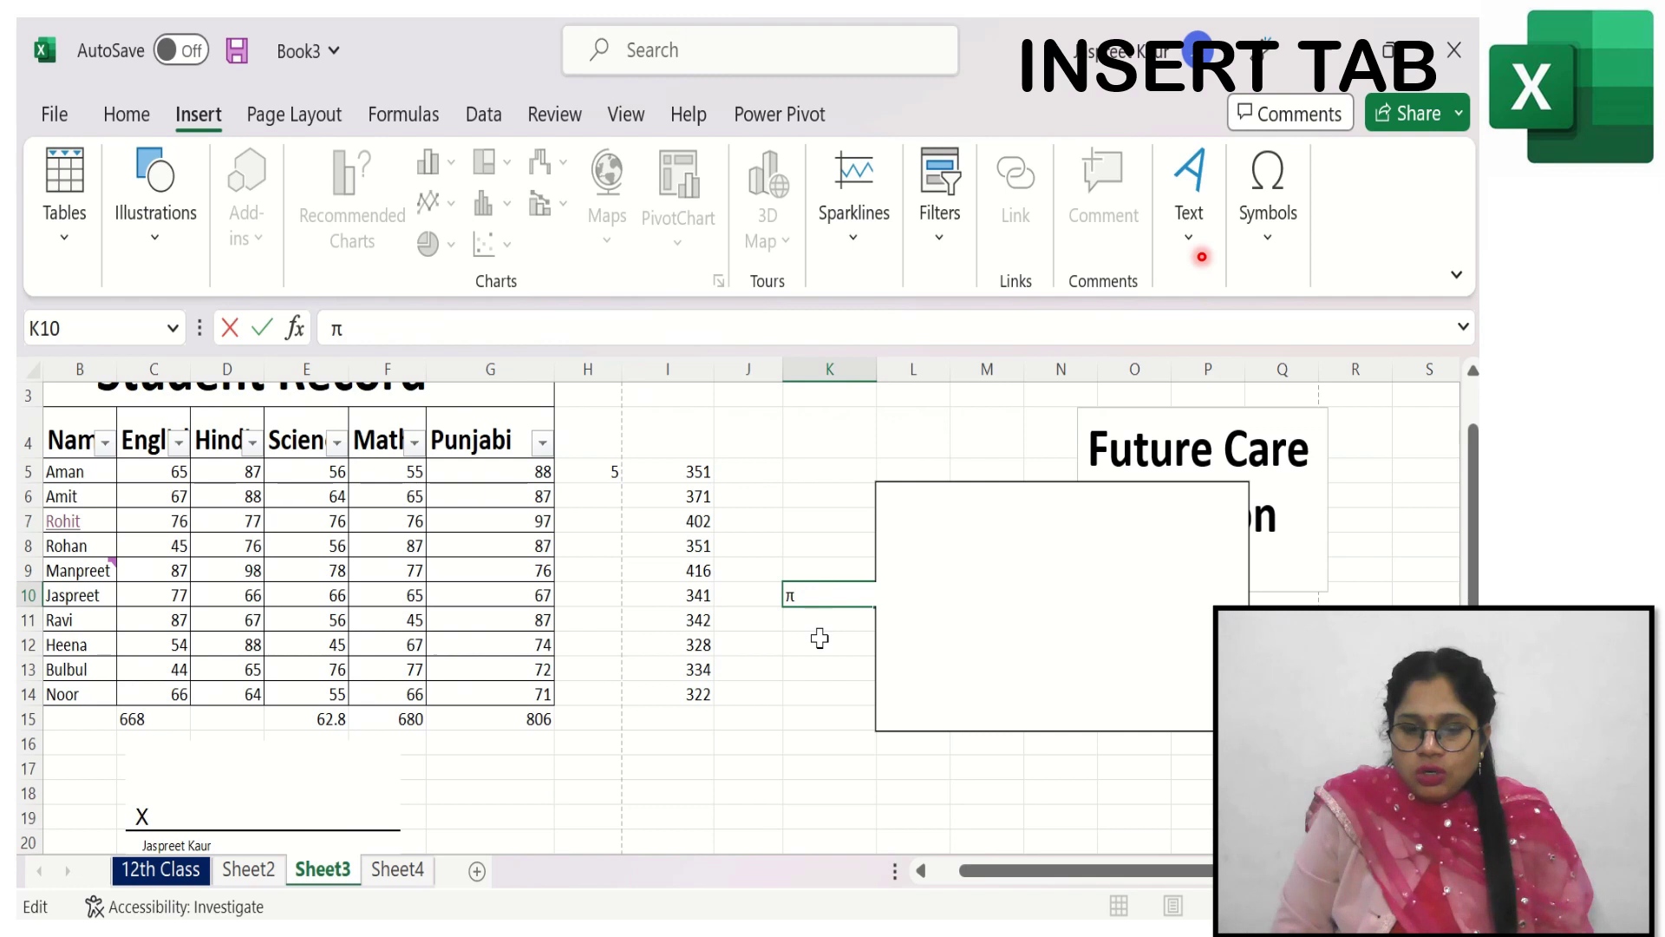
{"action": "left_click", "coordinate": [820, 638]}
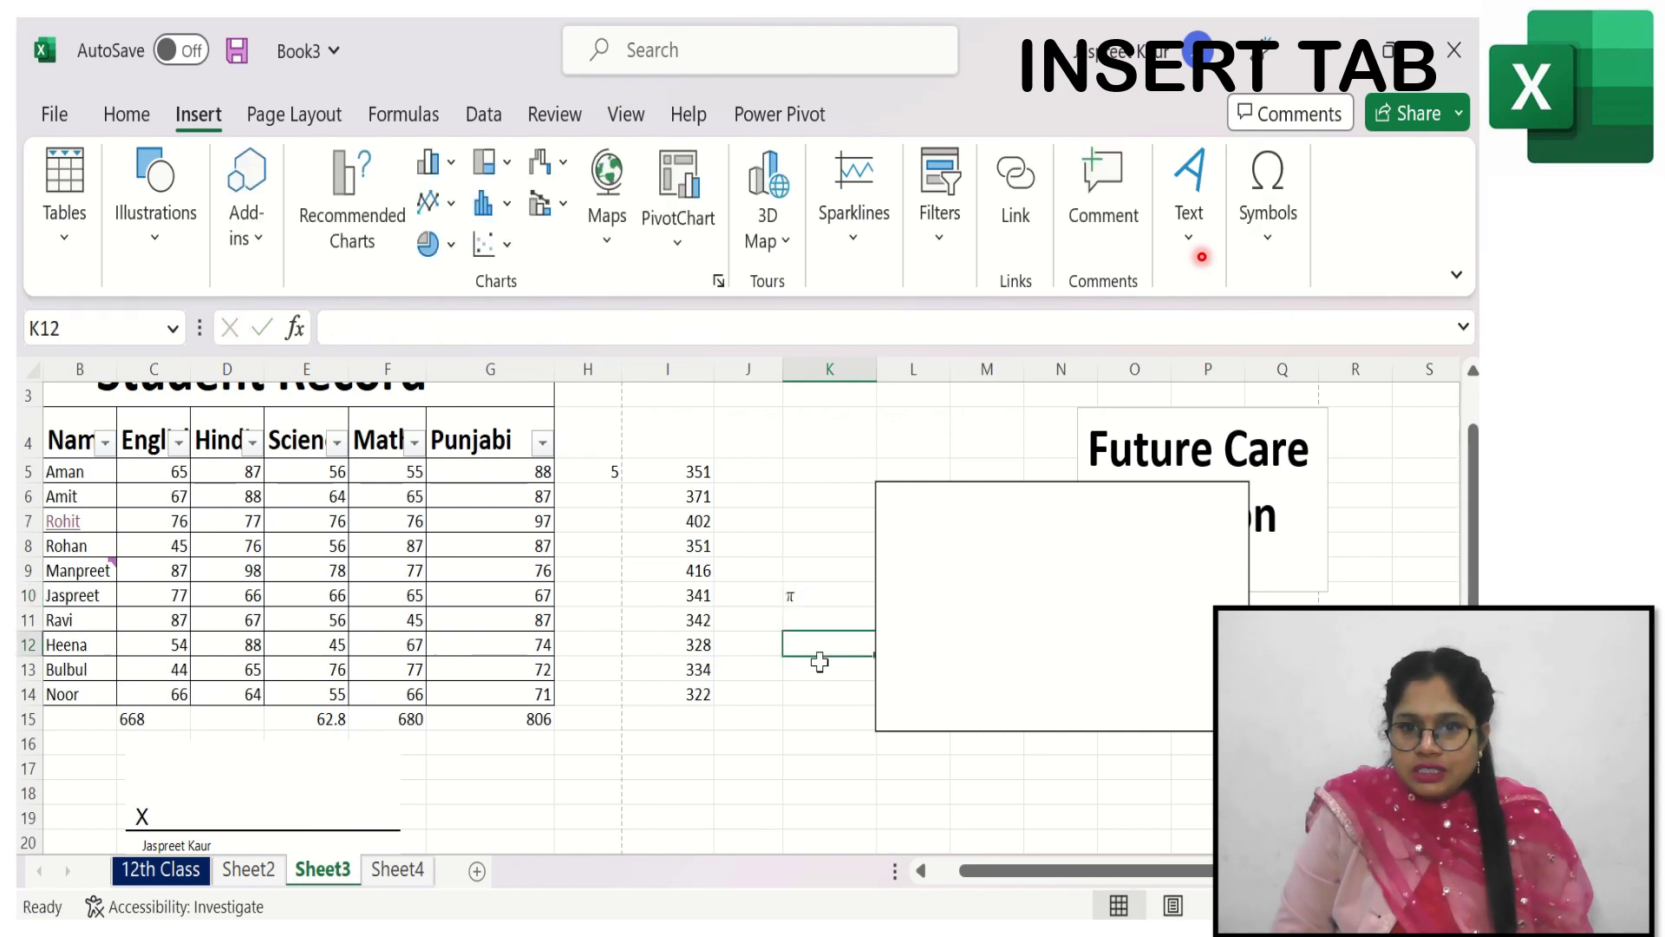
- Briefly open the embedded slide, then go back into cell K10 to edit it
{"action": "left_click", "coordinate": [950, 565]}
{"action": "double_click", "coordinate": [950, 564]}
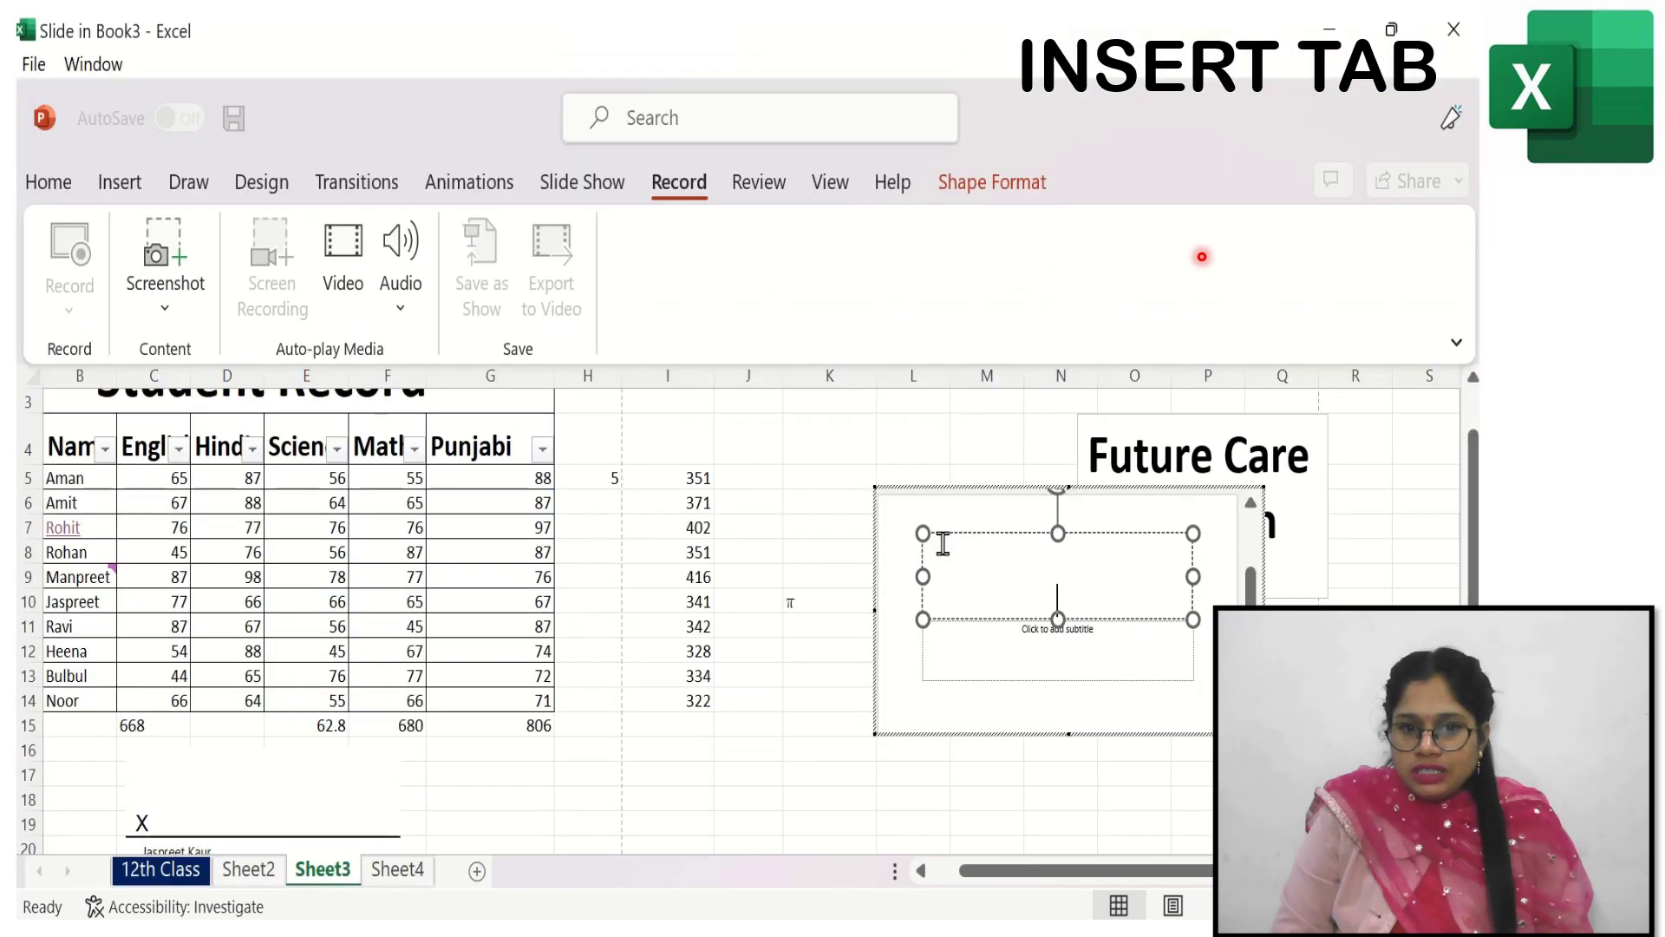
{"action": "left_click", "coordinate": [814, 589]}
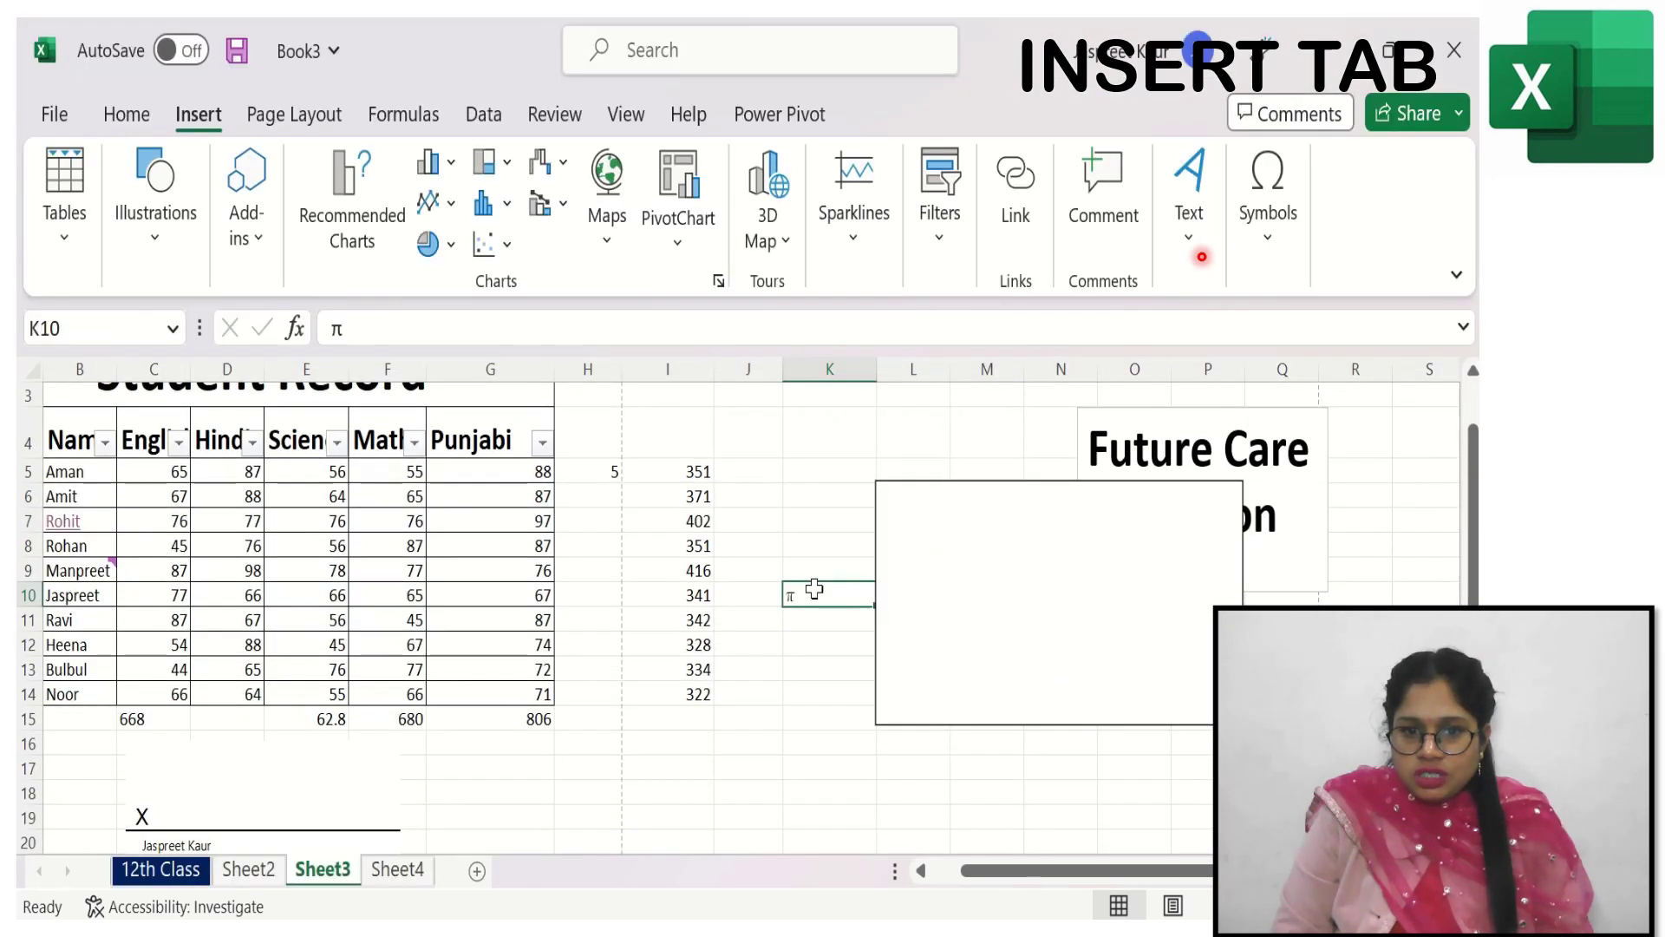
{"action": "double_click", "coordinate": [826, 597]}
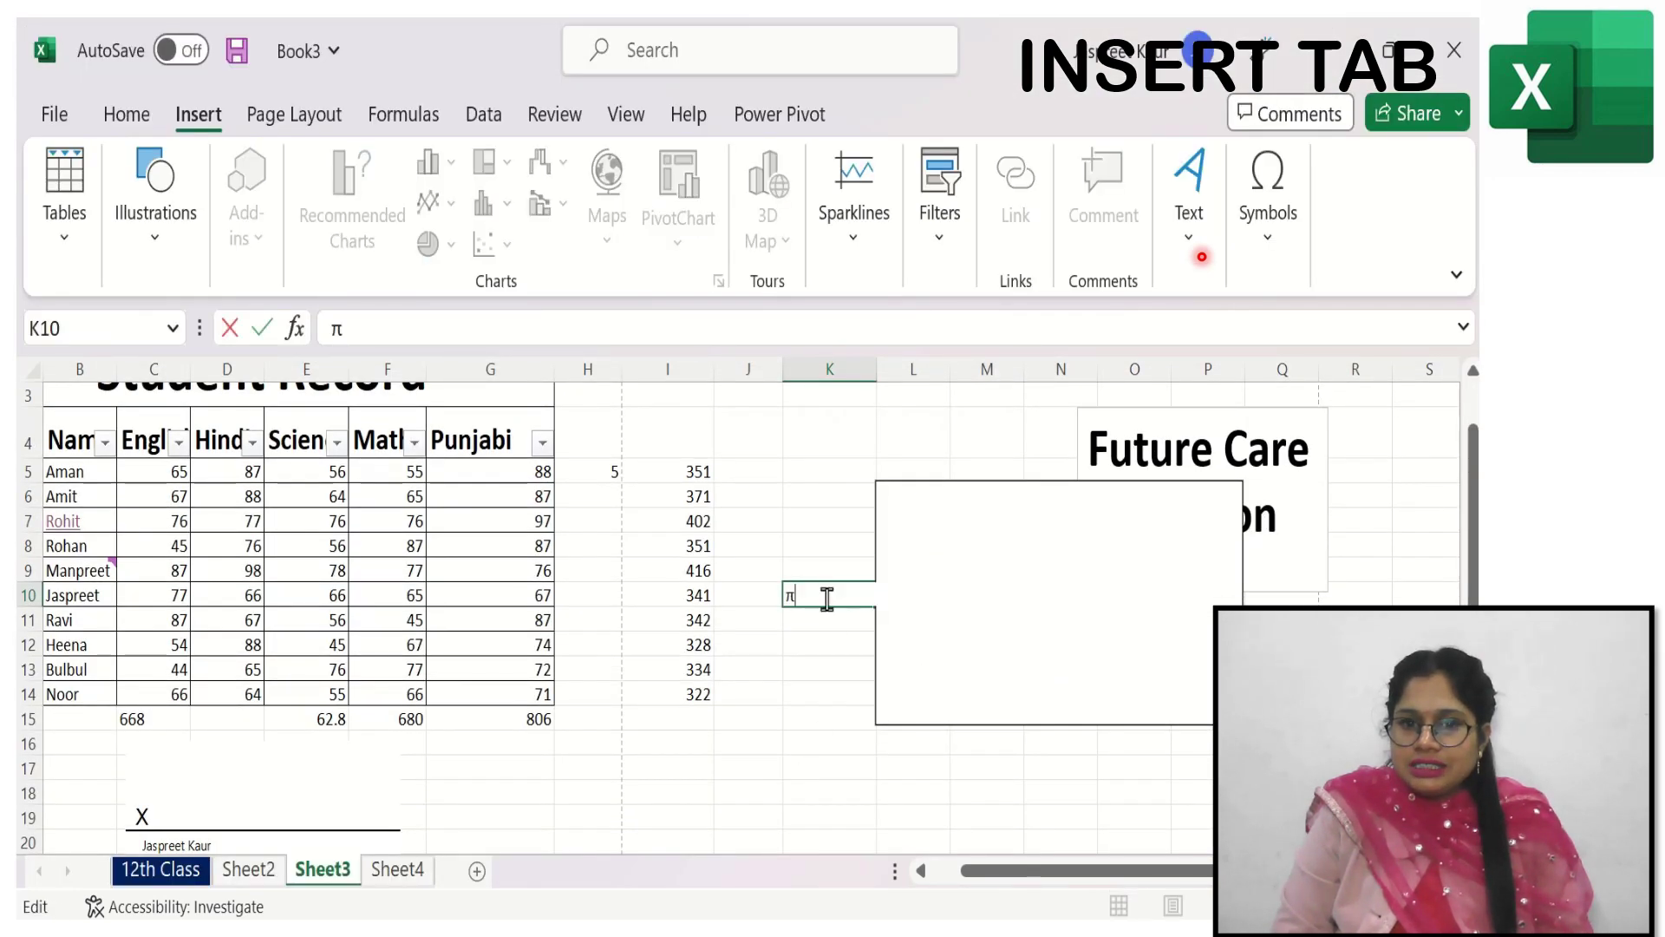
{"action": "left_click", "coordinate": [1261, 259]}
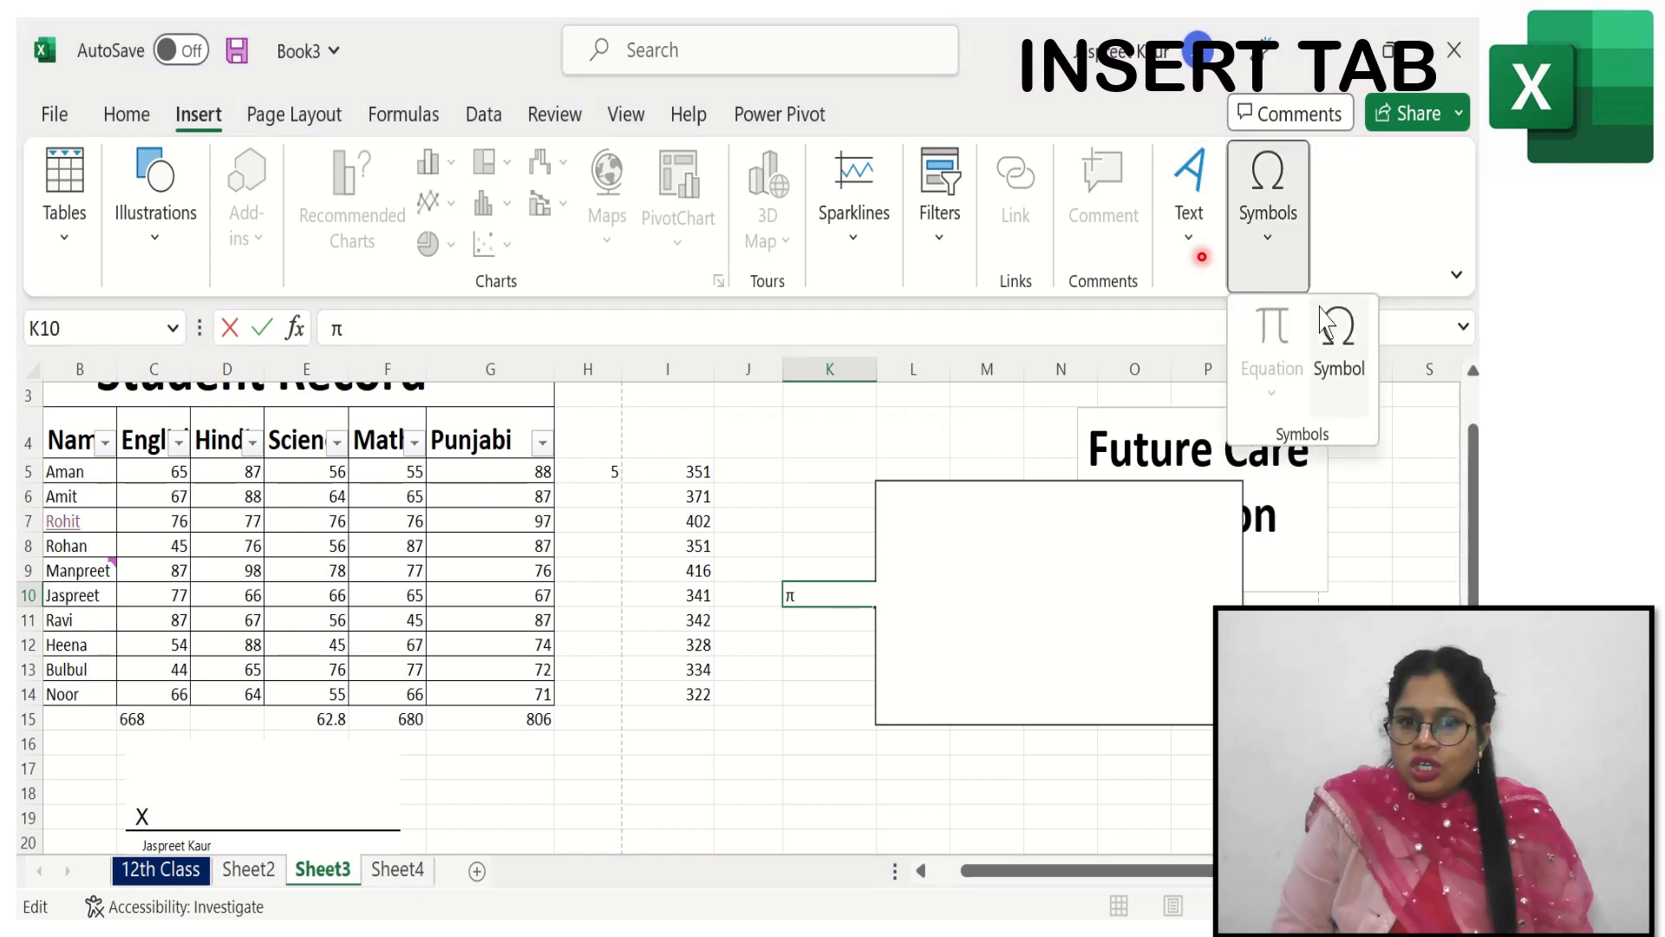
- Append the pound sign £ after π in K10 so it reads 'π£', then commit it
{"action": "left_click", "coordinate": [1338, 347]}
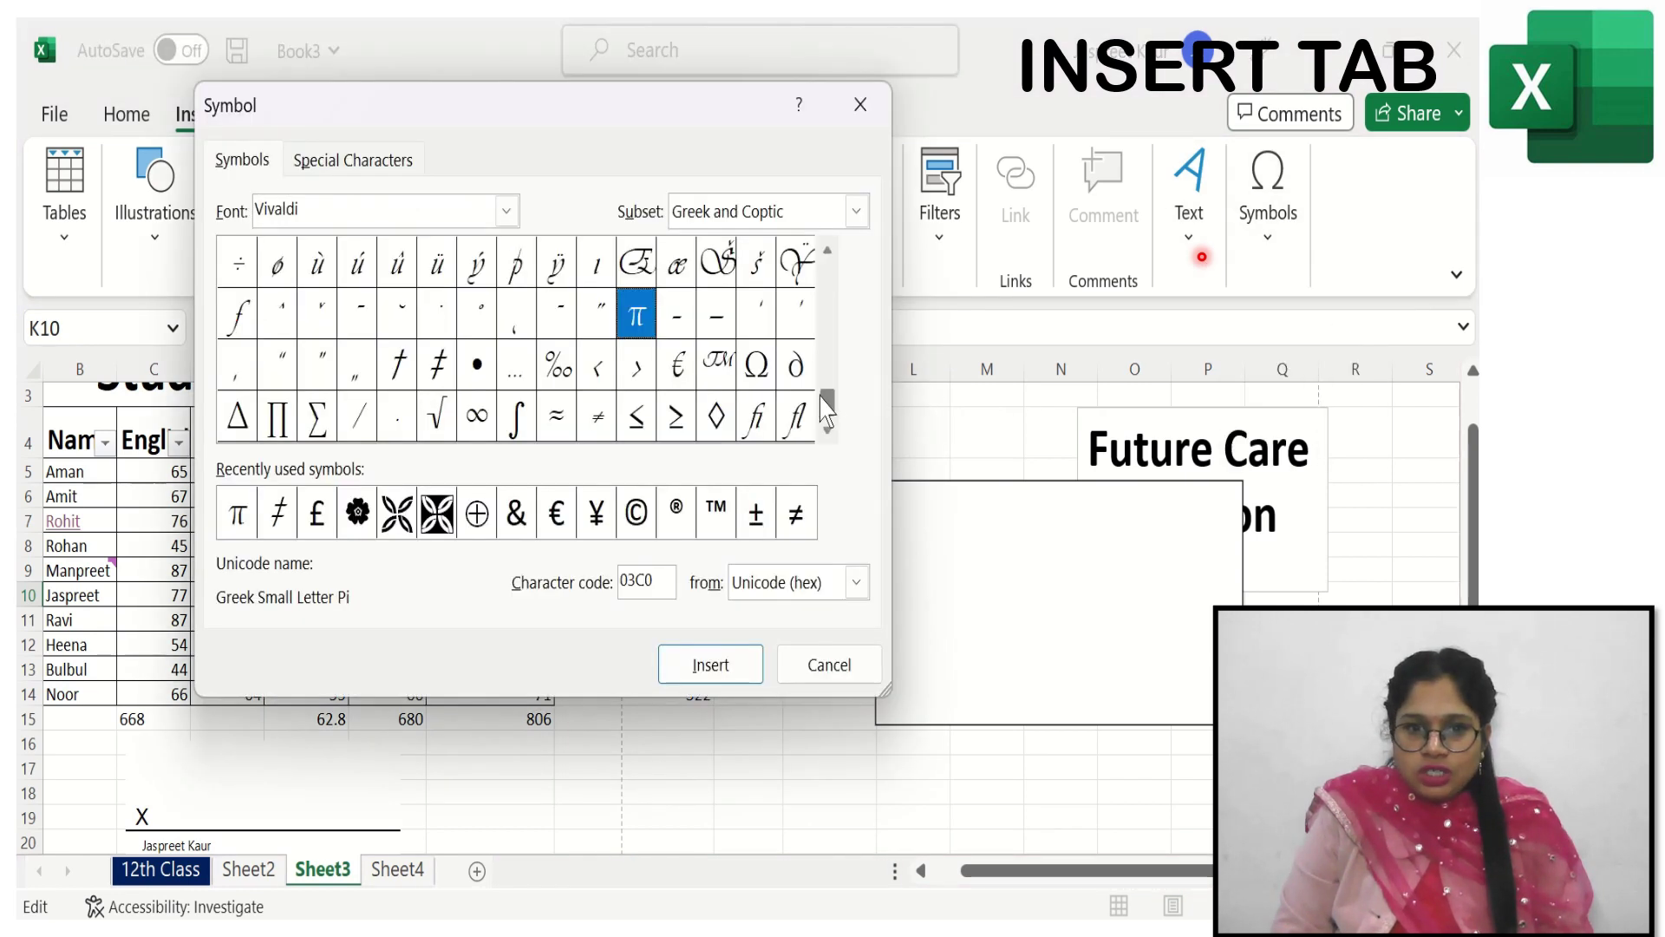
{"action": "left_click_drag", "start_coordinate": [830, 416], "coordinate": [830, 330]}
{"action": "left_click", "coordinate": [330, 519]}
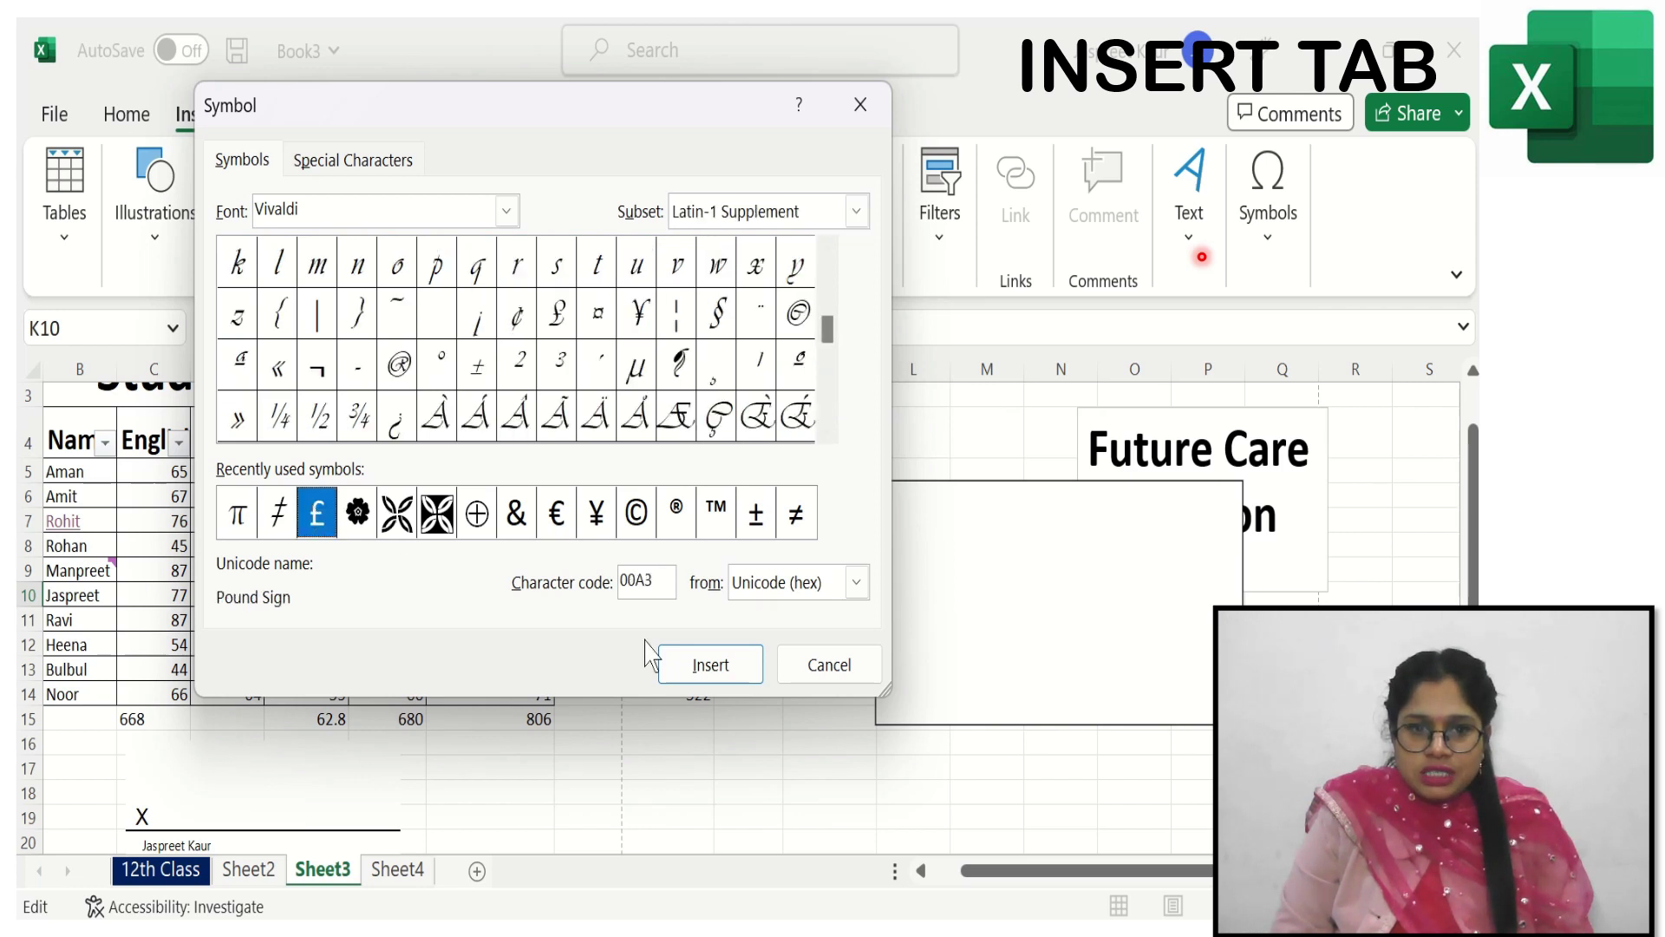
{"action": "left_click", "coordinate": [699, 674]}
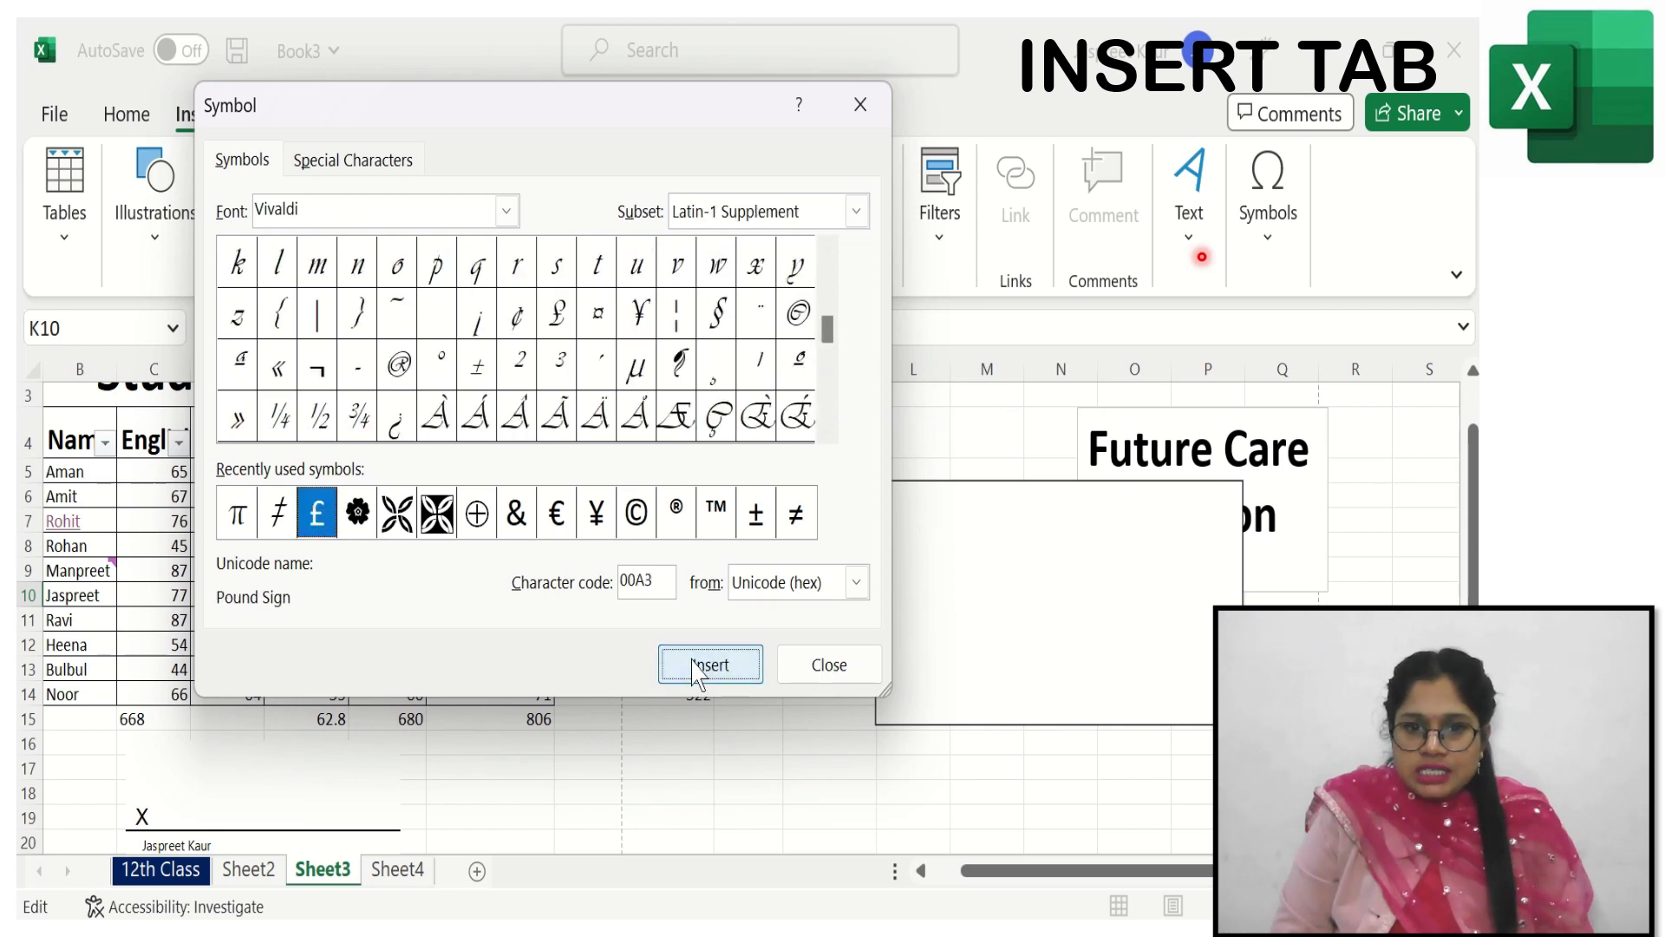
{"action": "left_click", "coordinate": [817, 676]}
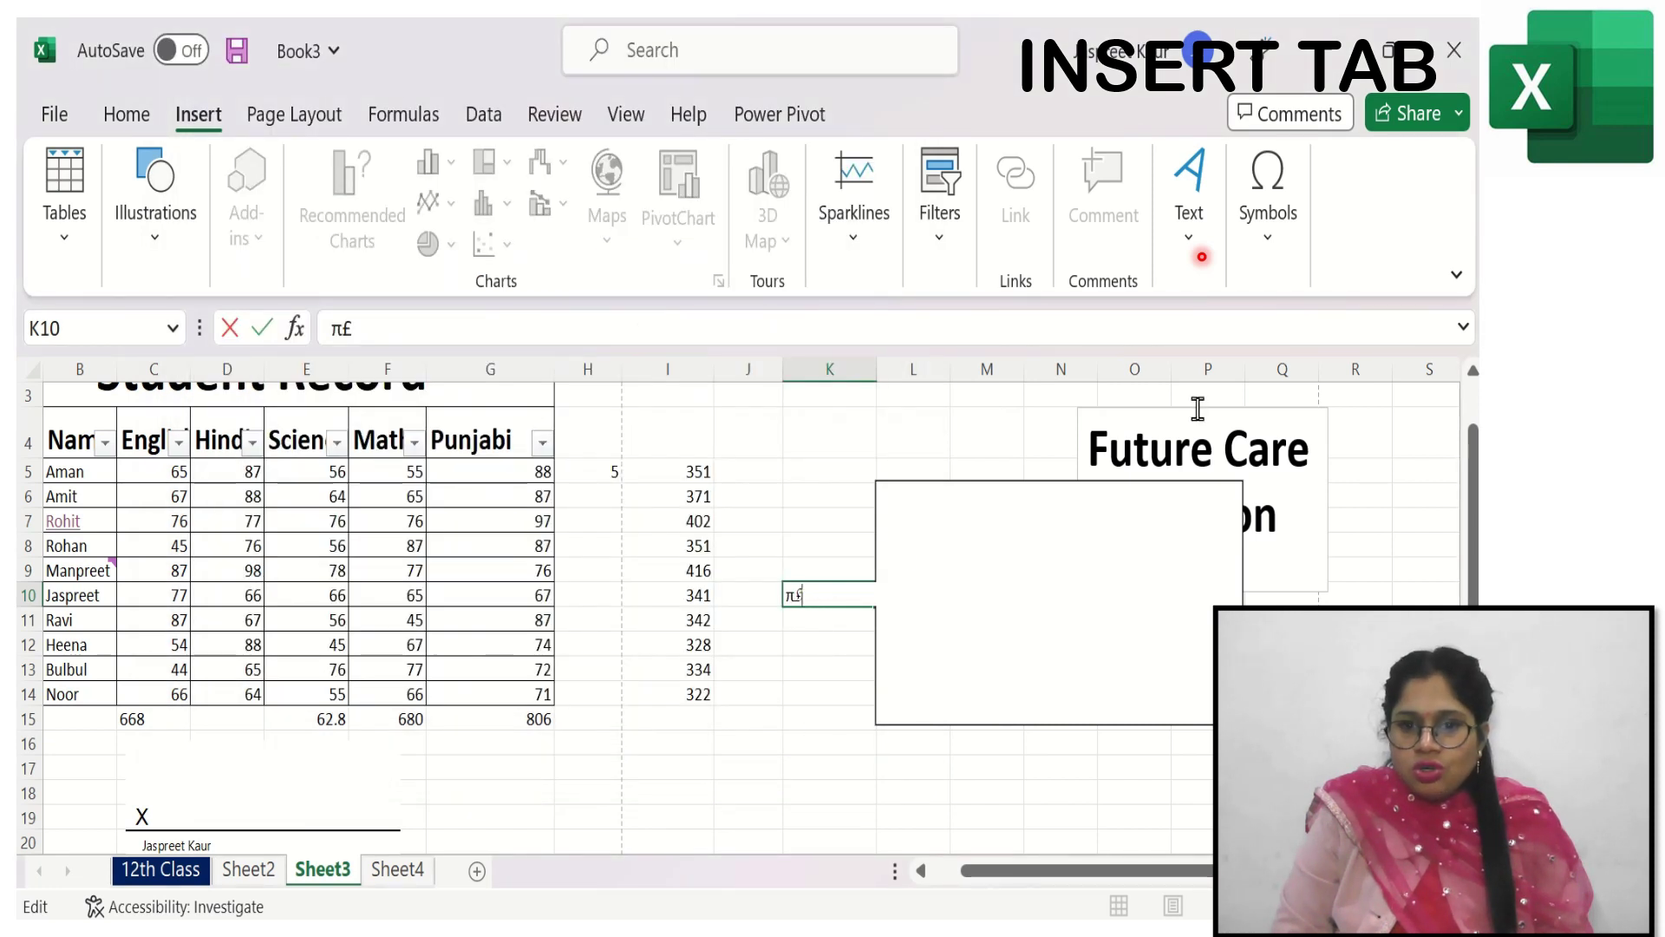
{"action": "left_click", "coordinate": [1284, 253]}
{"action": "key", "text": "Escape"}
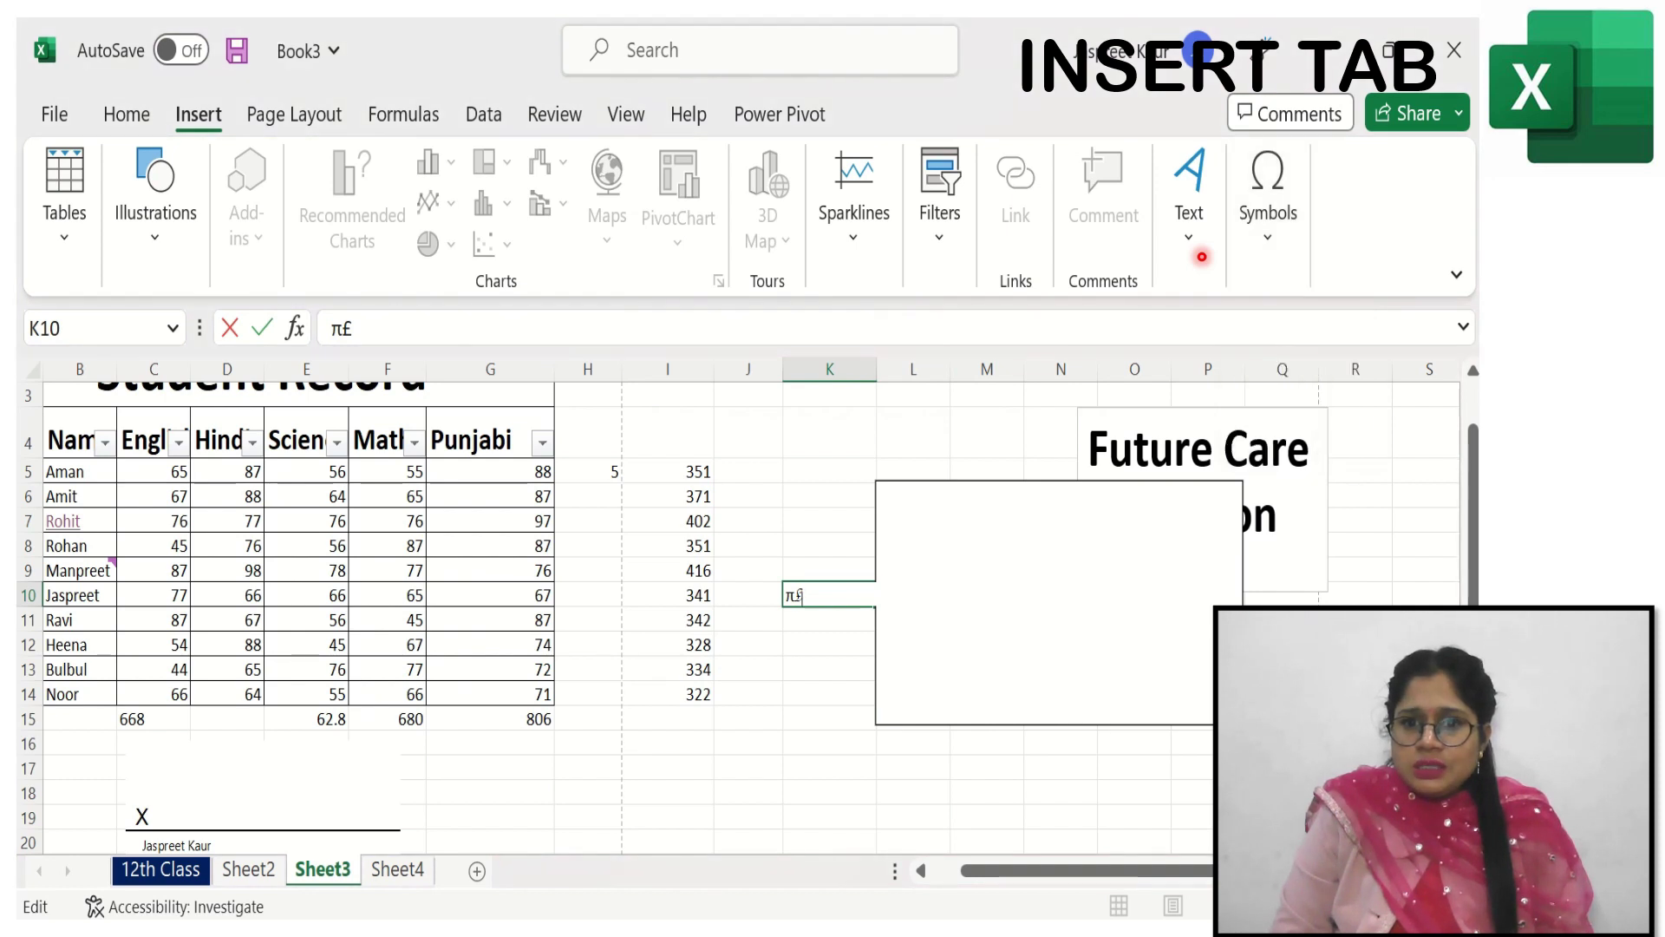
{"action": "left_click", "coordinate": [794, 702]}
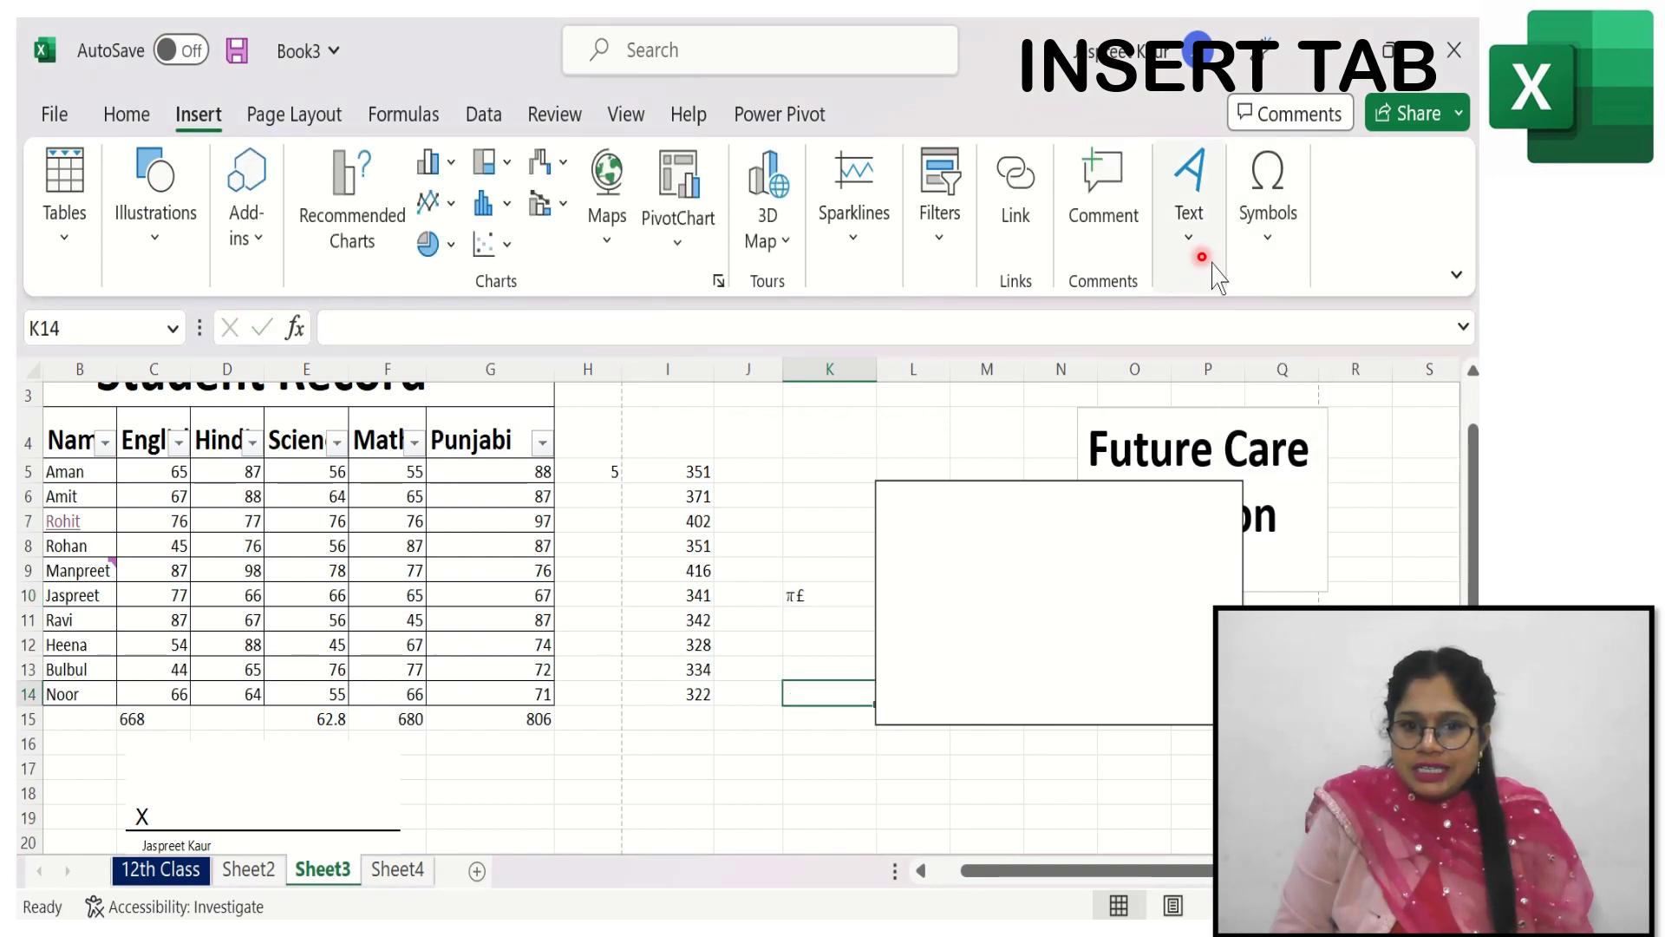
{"action": "left_click", "coordinate": [1279, 261]}
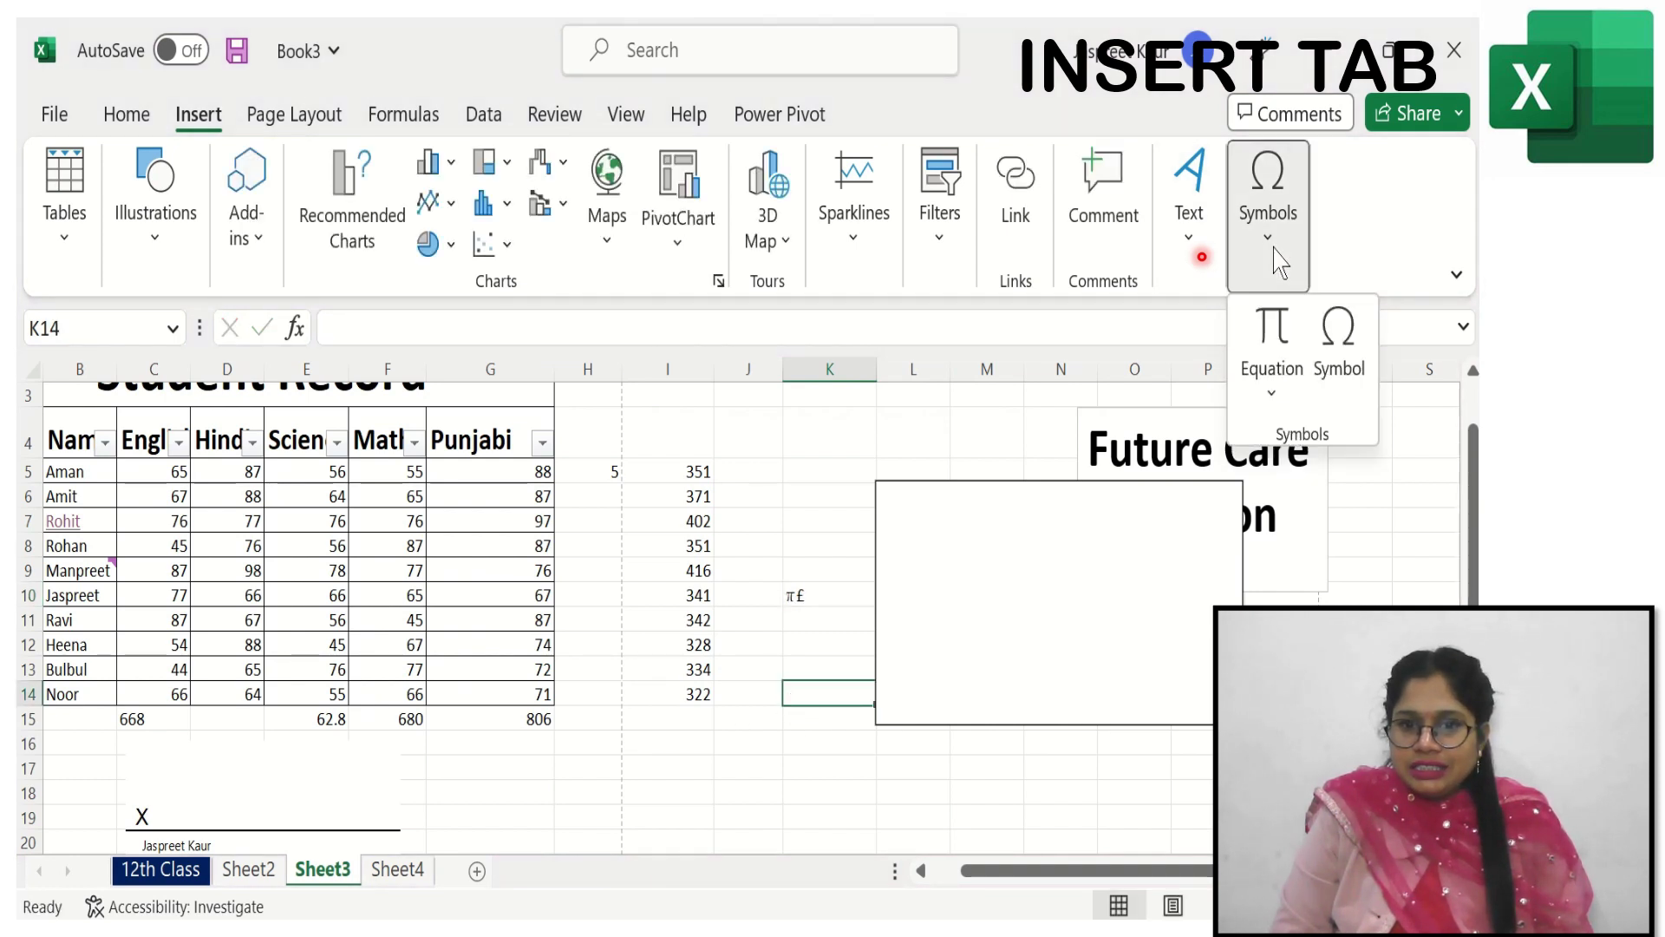
- Insert a blank equation box and look over its formatting and equation tools
{"action": "left_click", "coordinate": [1272, 334]}
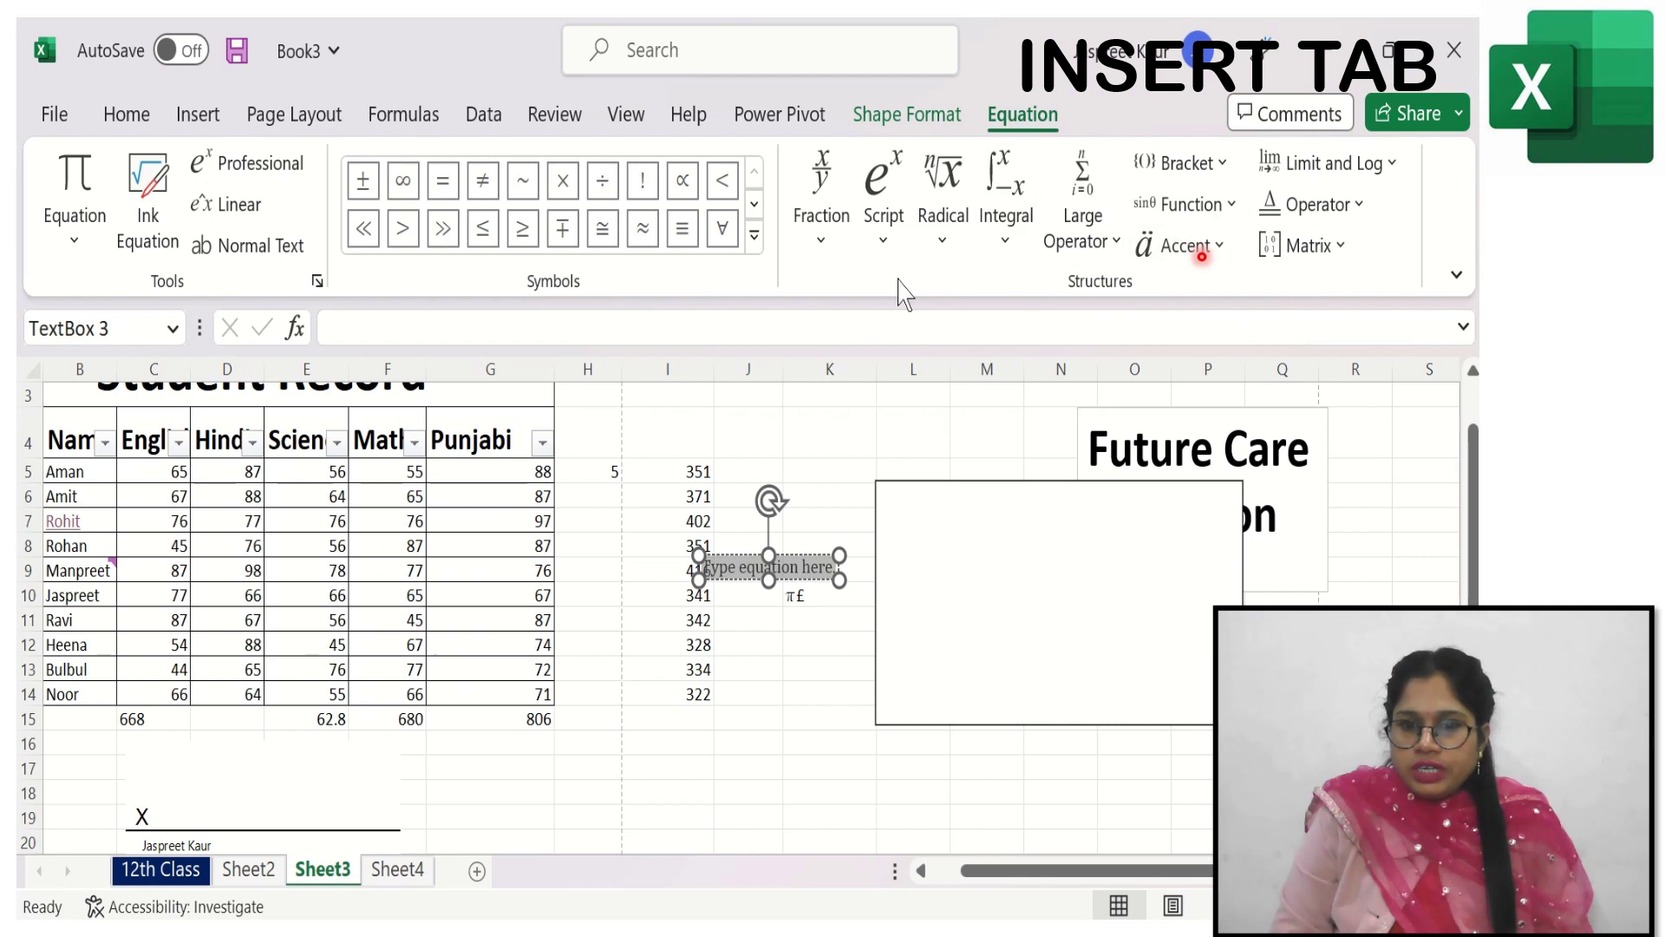
{"action": "left_click", "coordinate": [906, 121]}
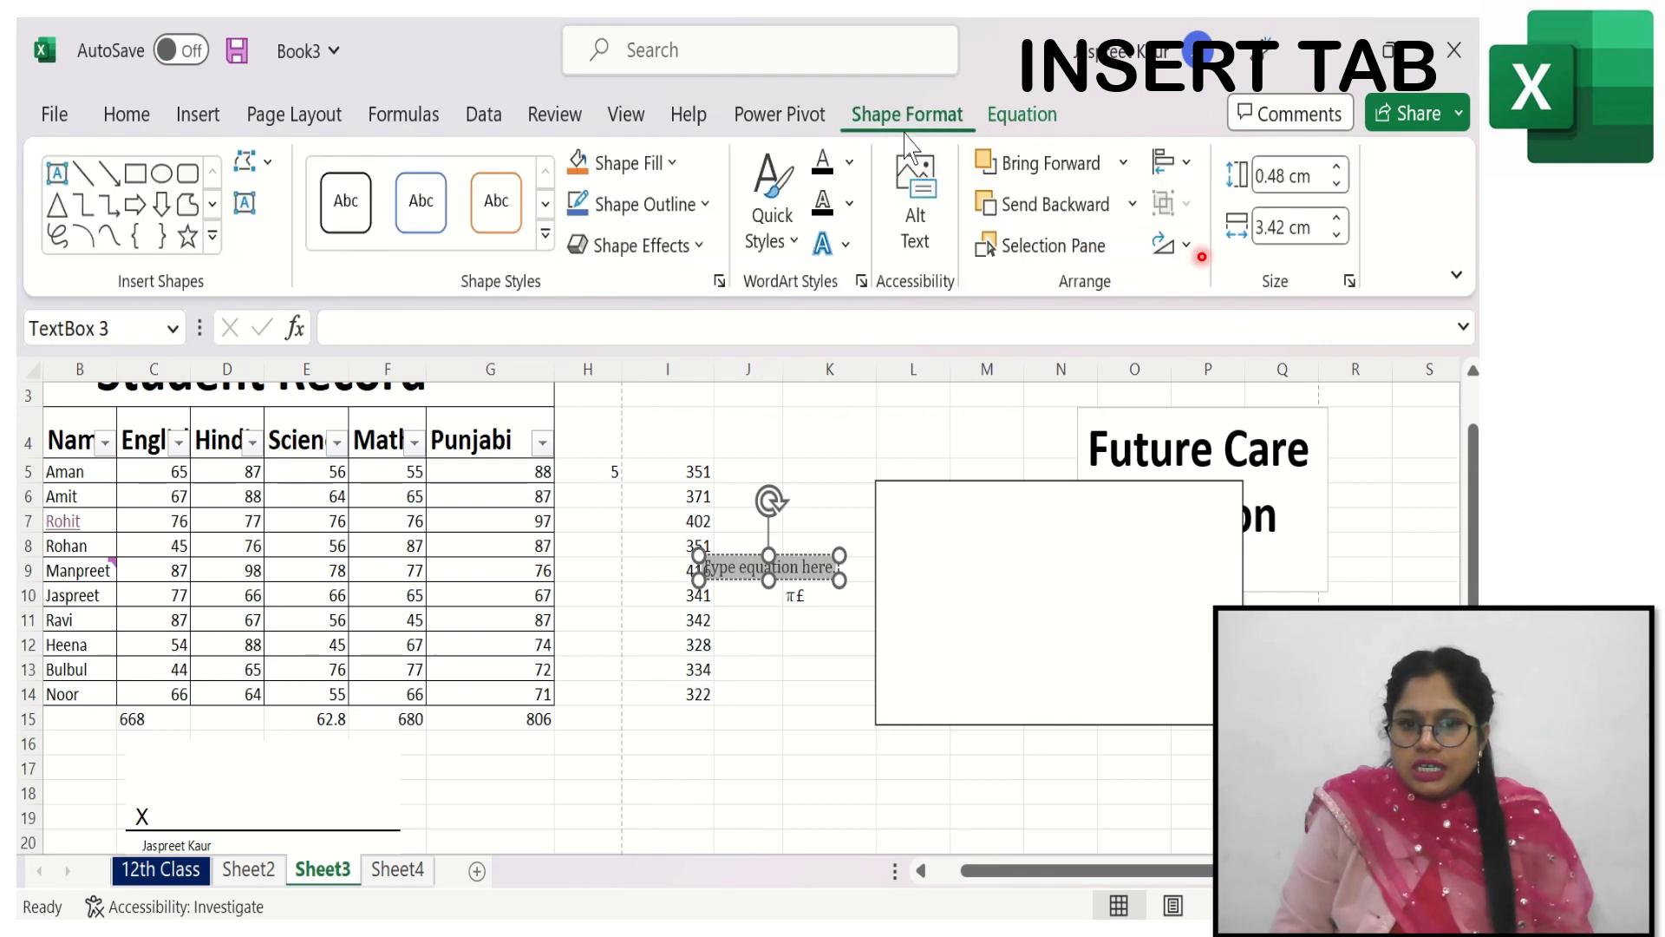
{"action": "left_click", "coordinate": [1024, 122]}
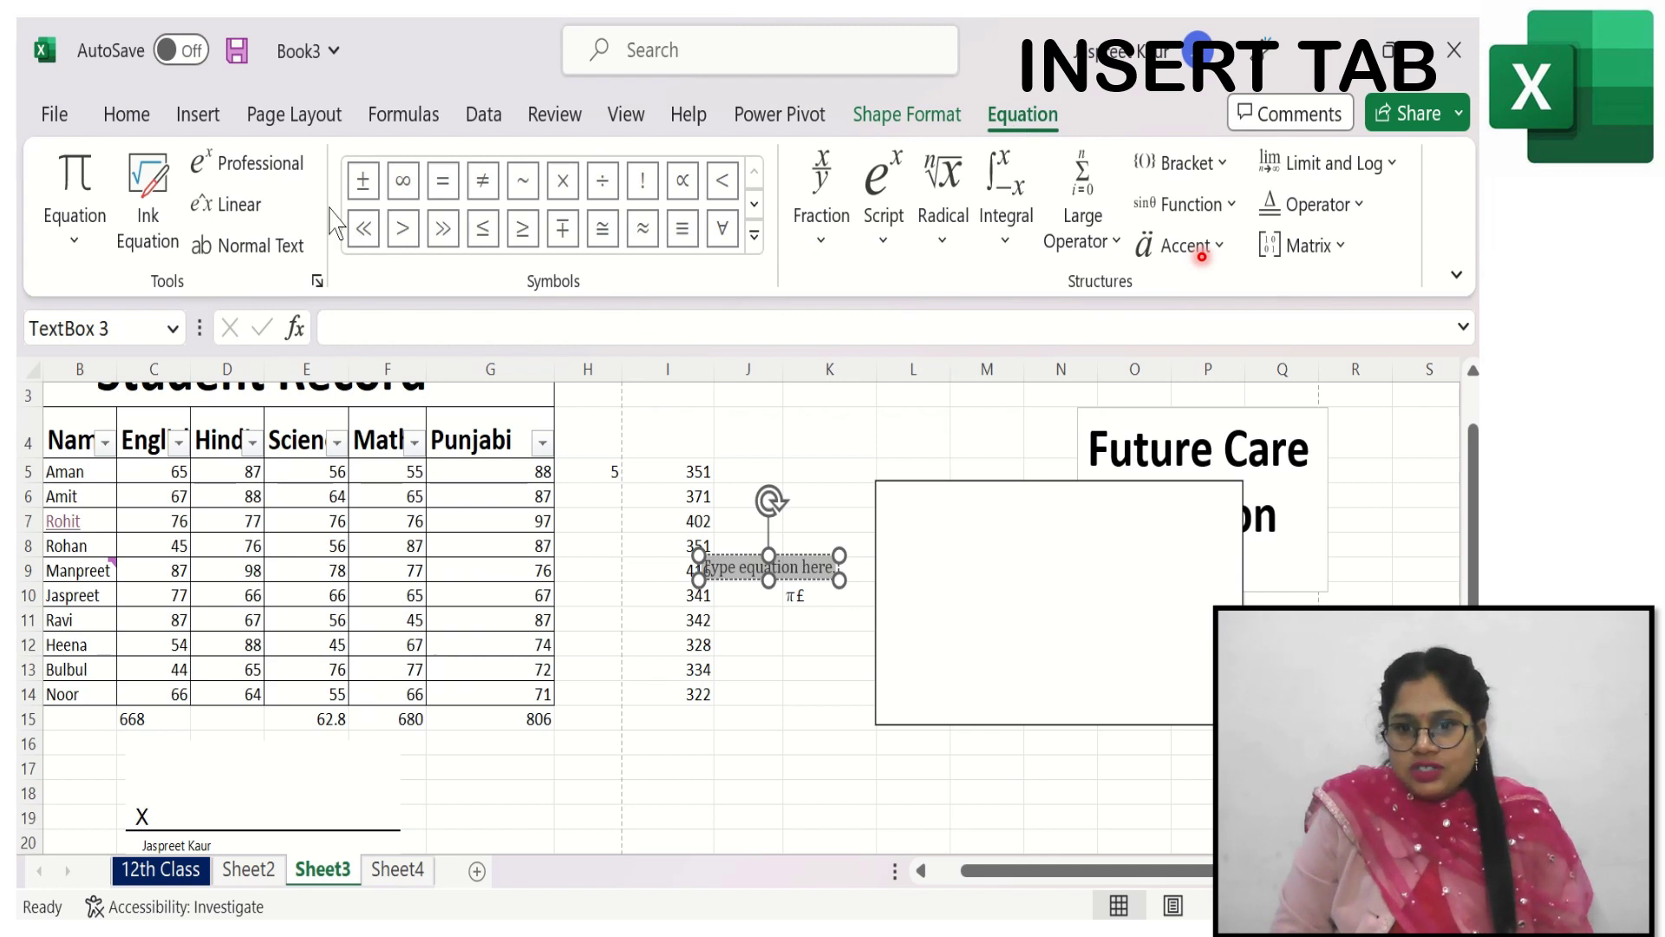
{"action": "left_click", "coordinate": [198, 122]}
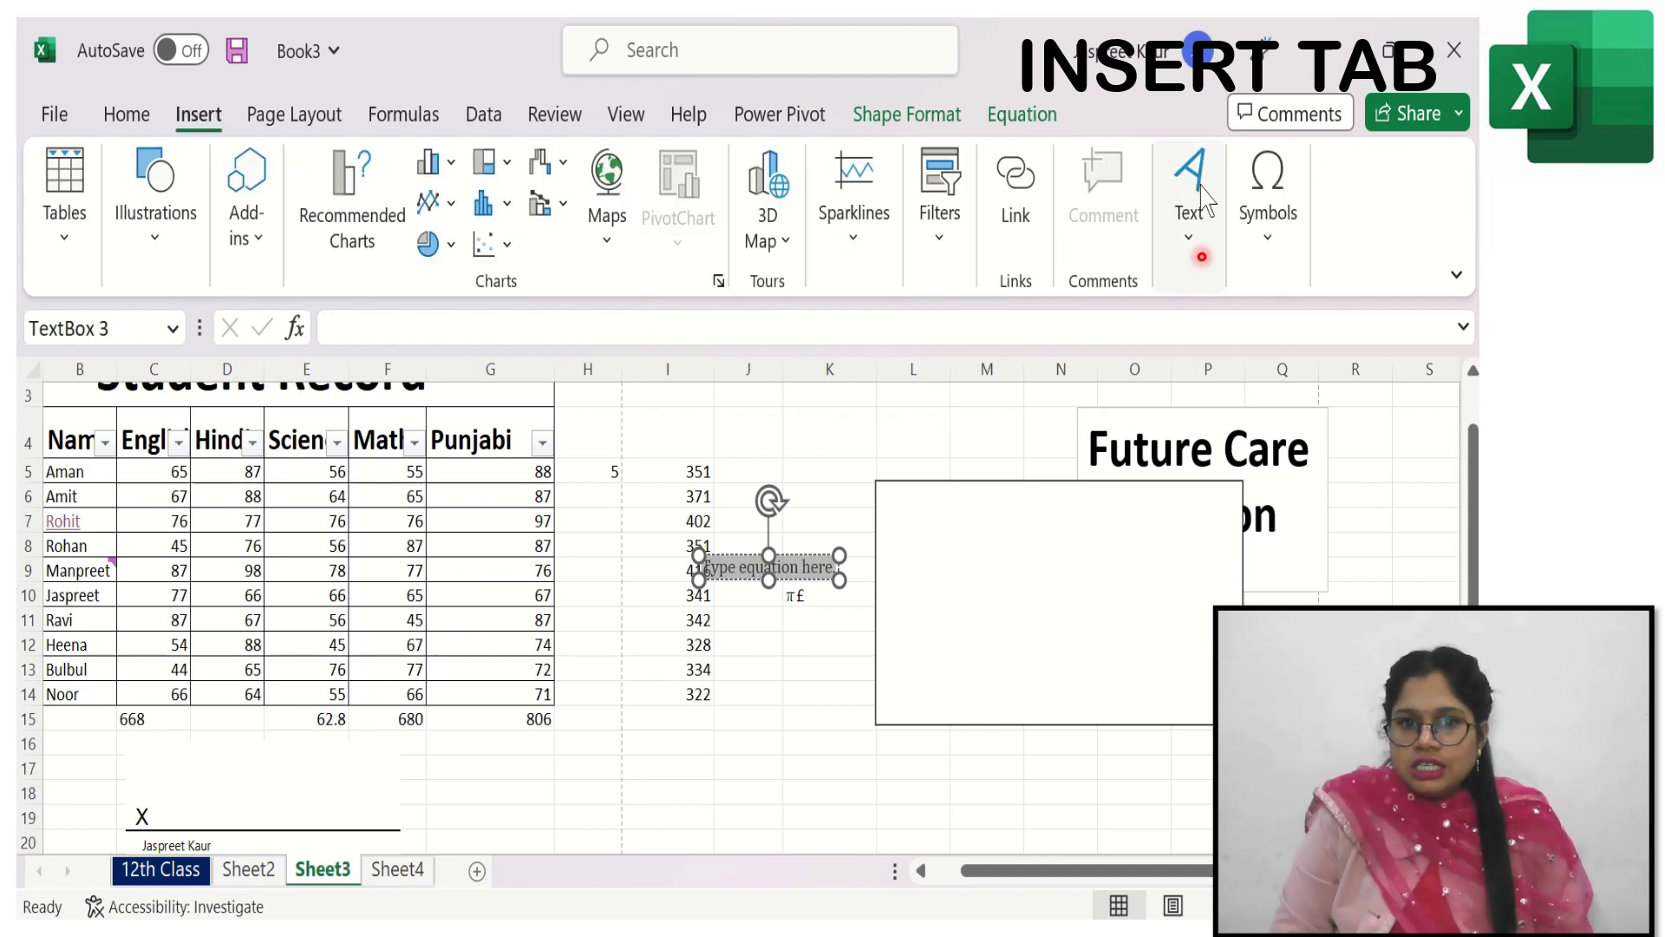
- Fill the equation with Trig Identity 2: cos α + cos β = 2cos½(α+β)cos½(α−β)
{"action": "left_click", "coordinate": [1264, 261]}
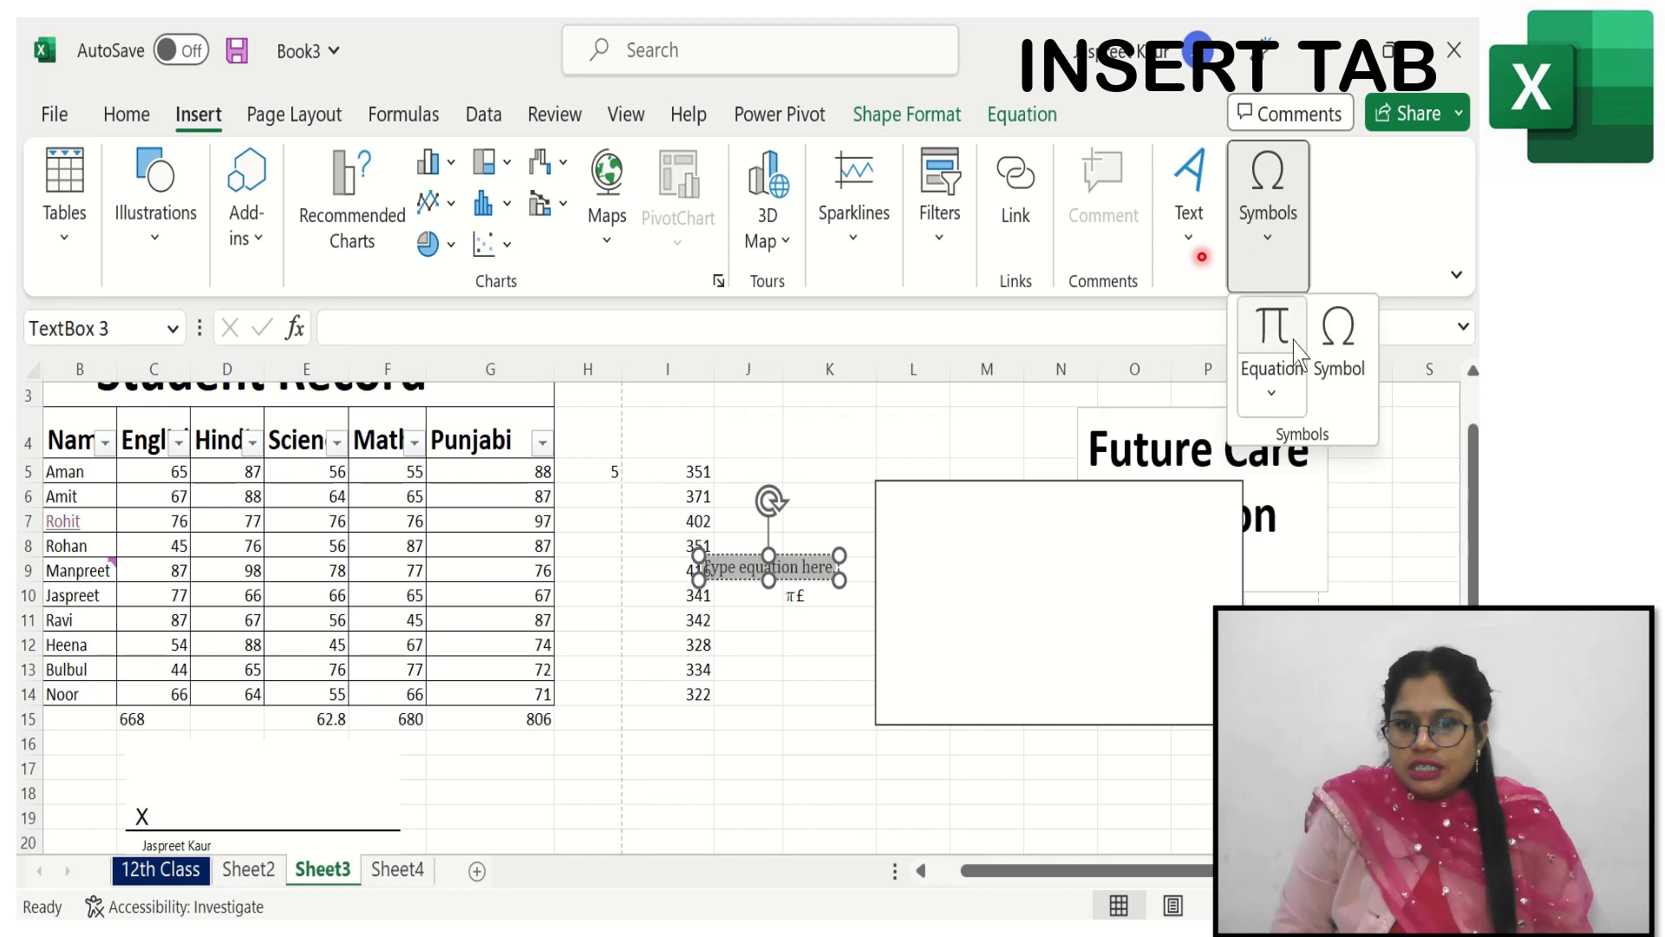
{"action": "left_click", "coordinate": [1271, 395]}
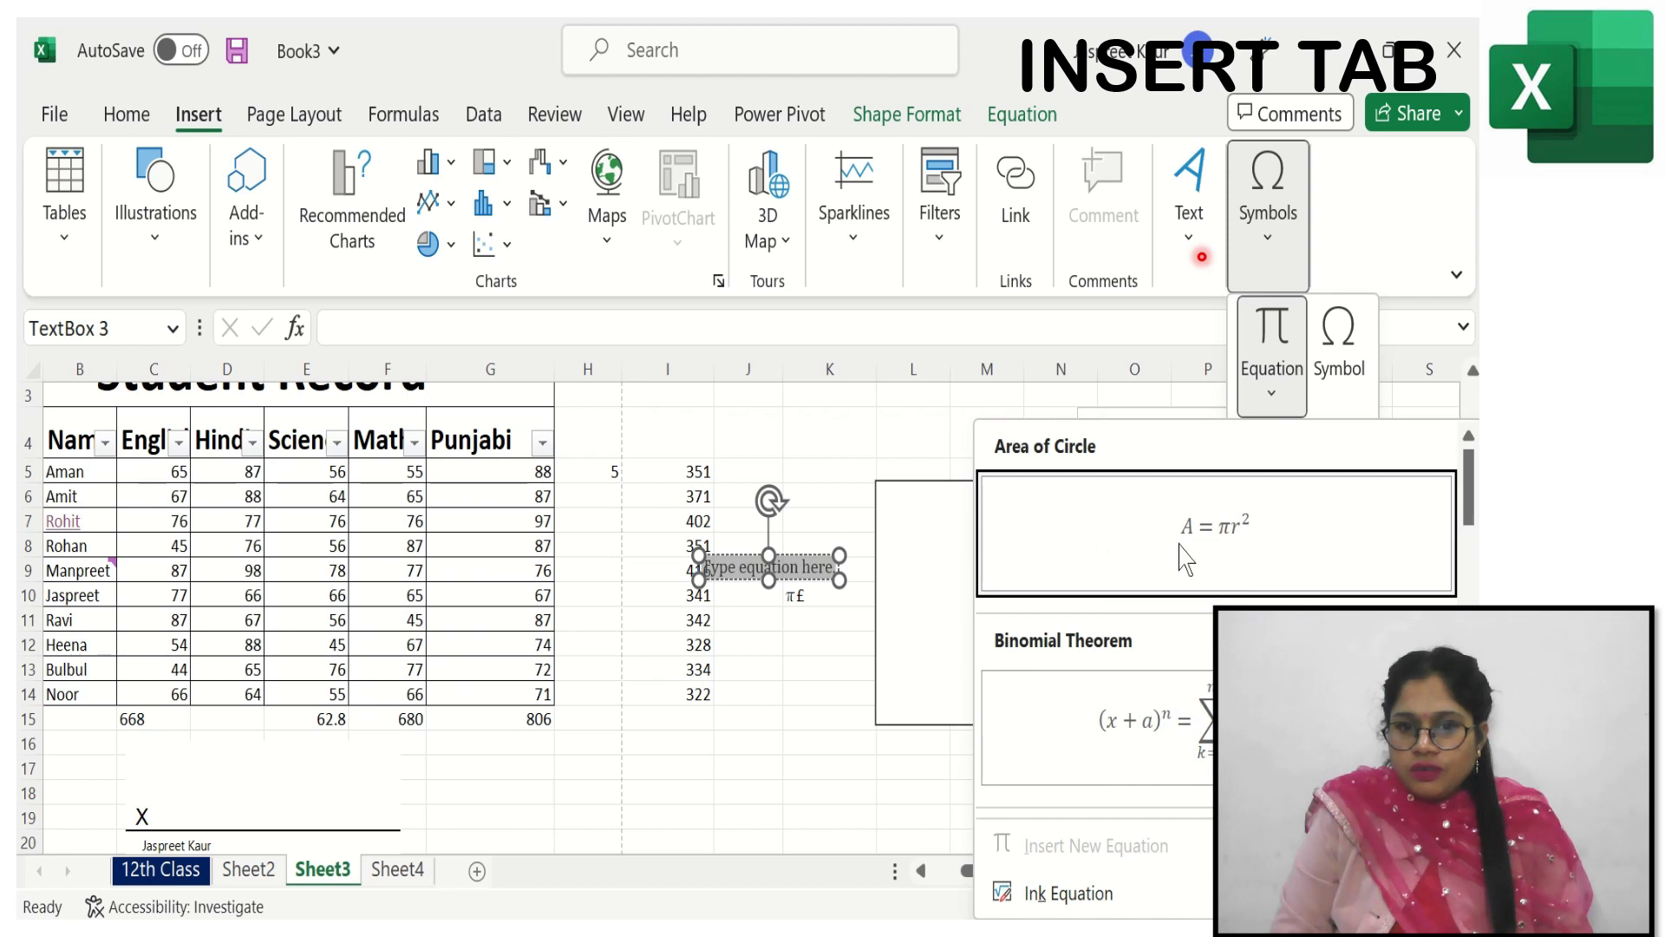
{"action": "scroll", "coordinate": [1384, 538], "scroll_direction": "down", "scroll_amount": 3}
{"action": "scroll", "coordinate": [1384, 538], "scroll_direction": "down", "scroll_amount": 3}
{"action": "scroll", "coordinate": [1384, 537], "scroll_direction": "down", "scroll_amount": 1}
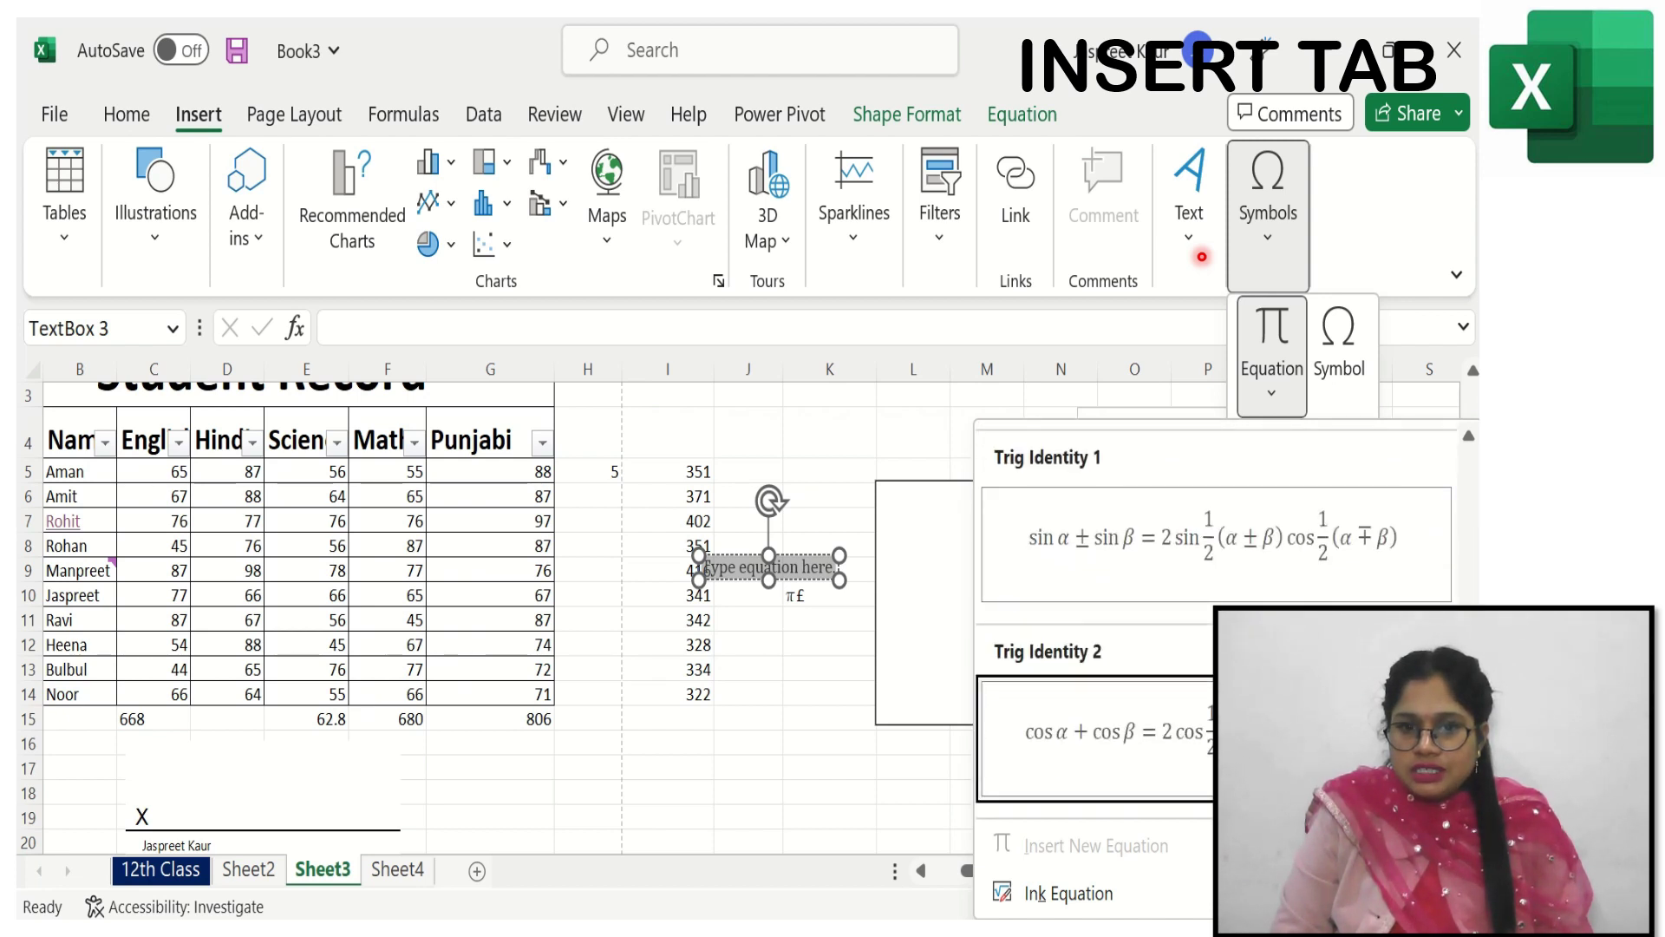
{"action": "left_click", "coordinate": [1092, 737]}
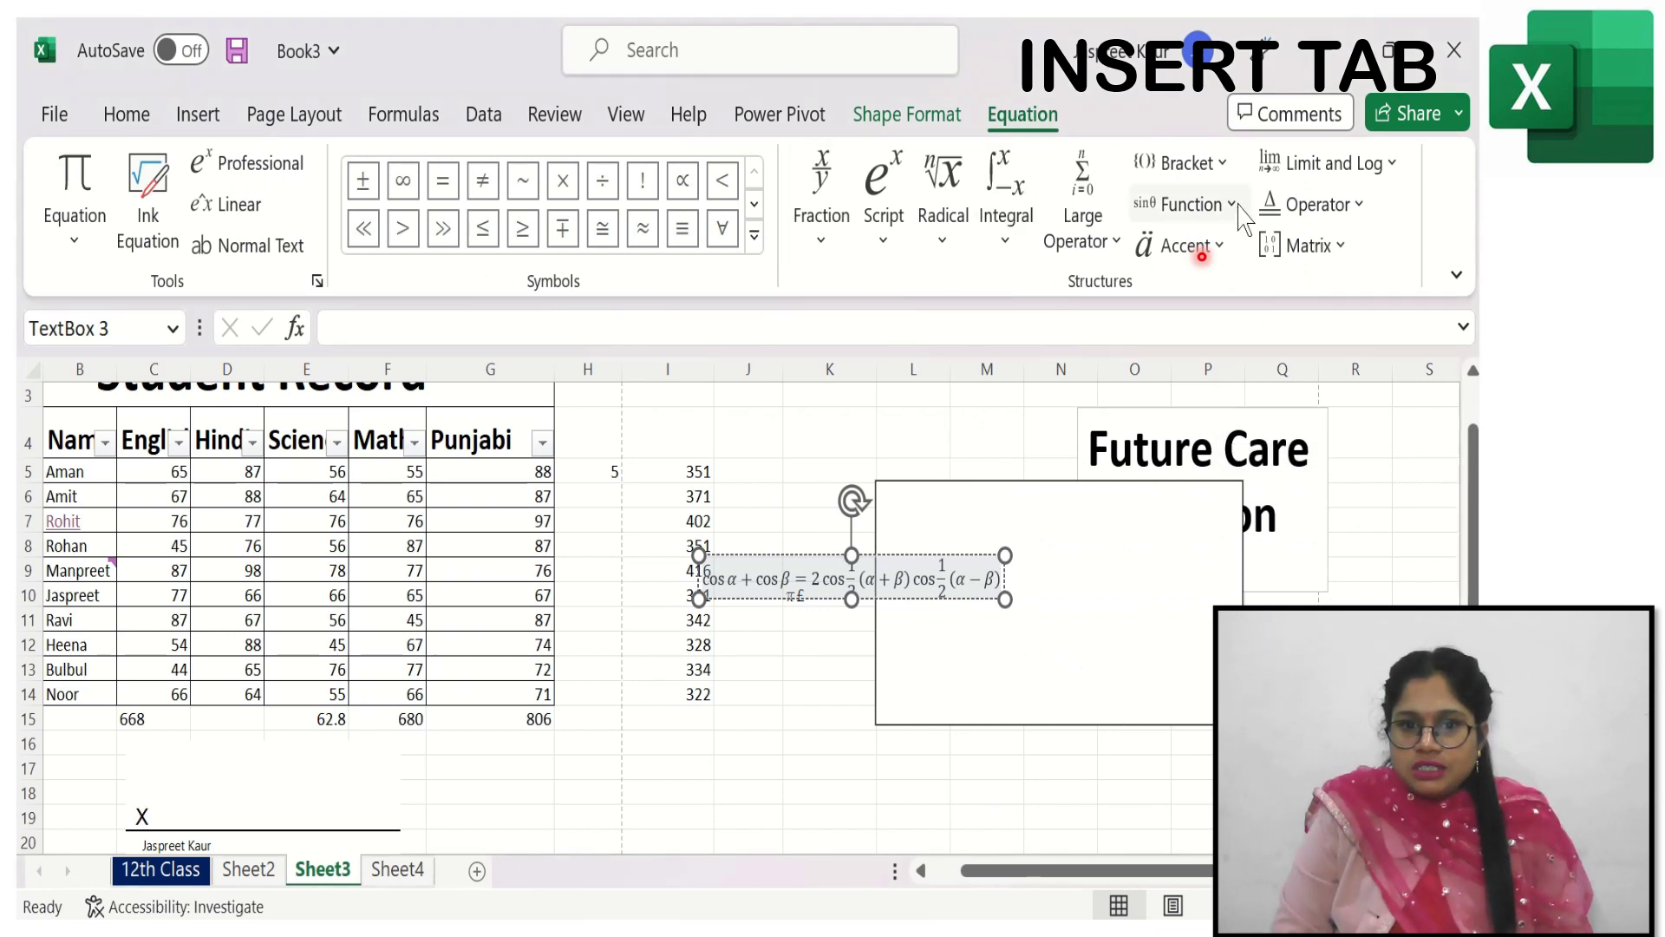
{"action": "left_click", "coordinate": [128, 121]}
{"action": "left_click", "coordinate": [198, 117]}
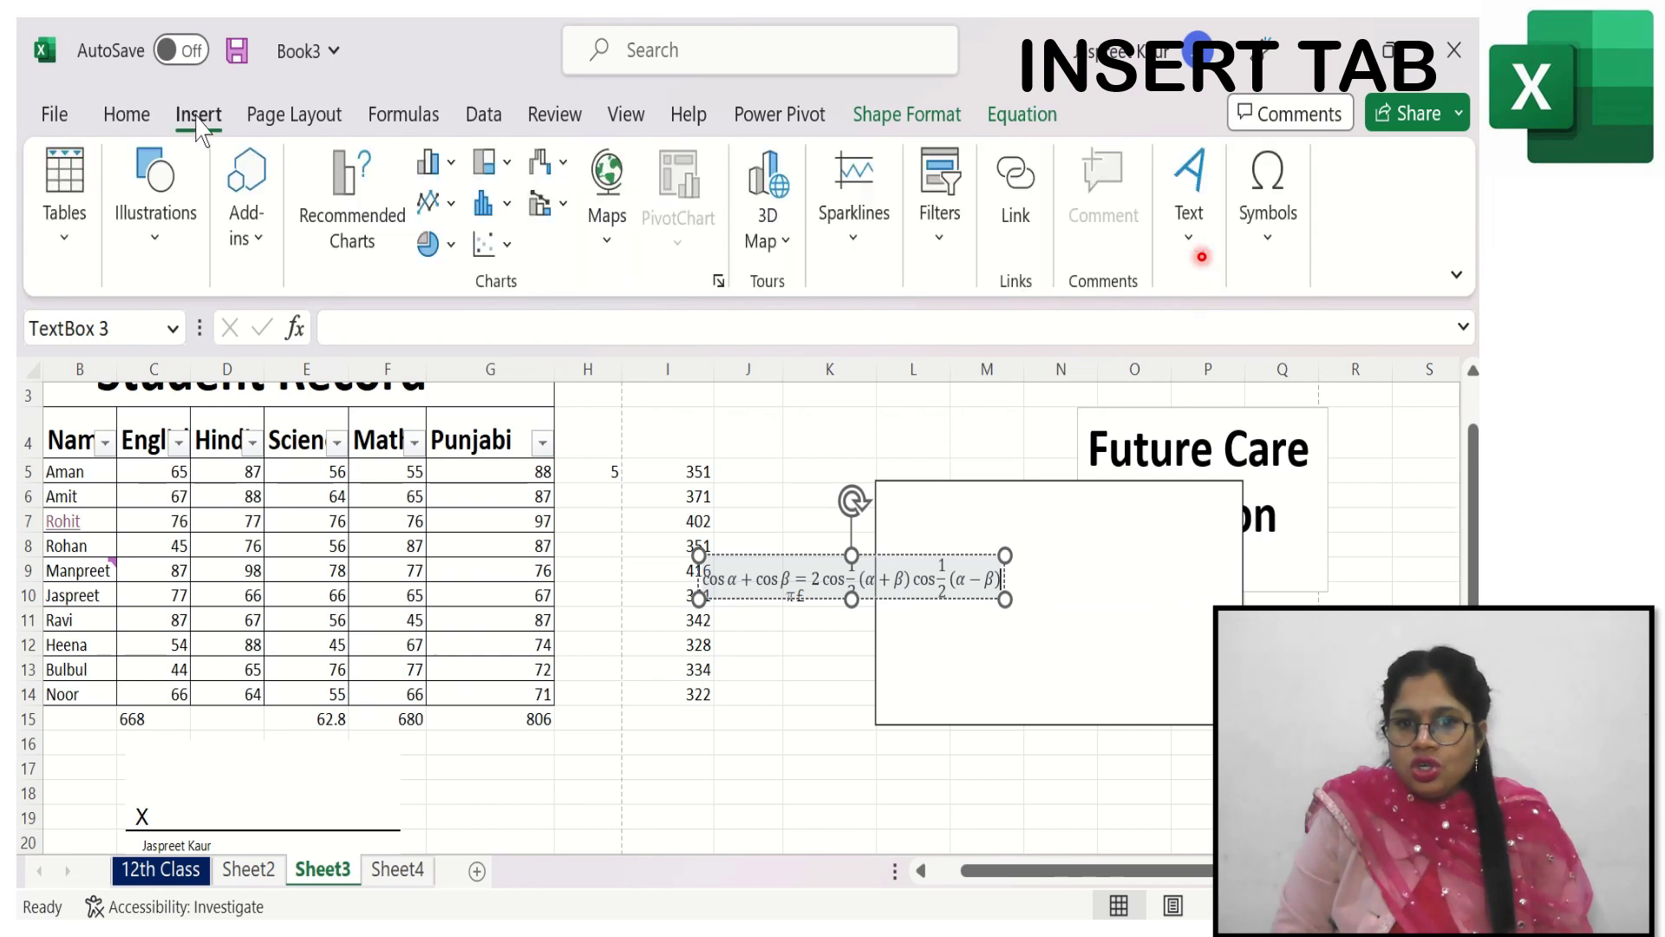
{"action": "left_click", "coordinate": [1282, 257]}
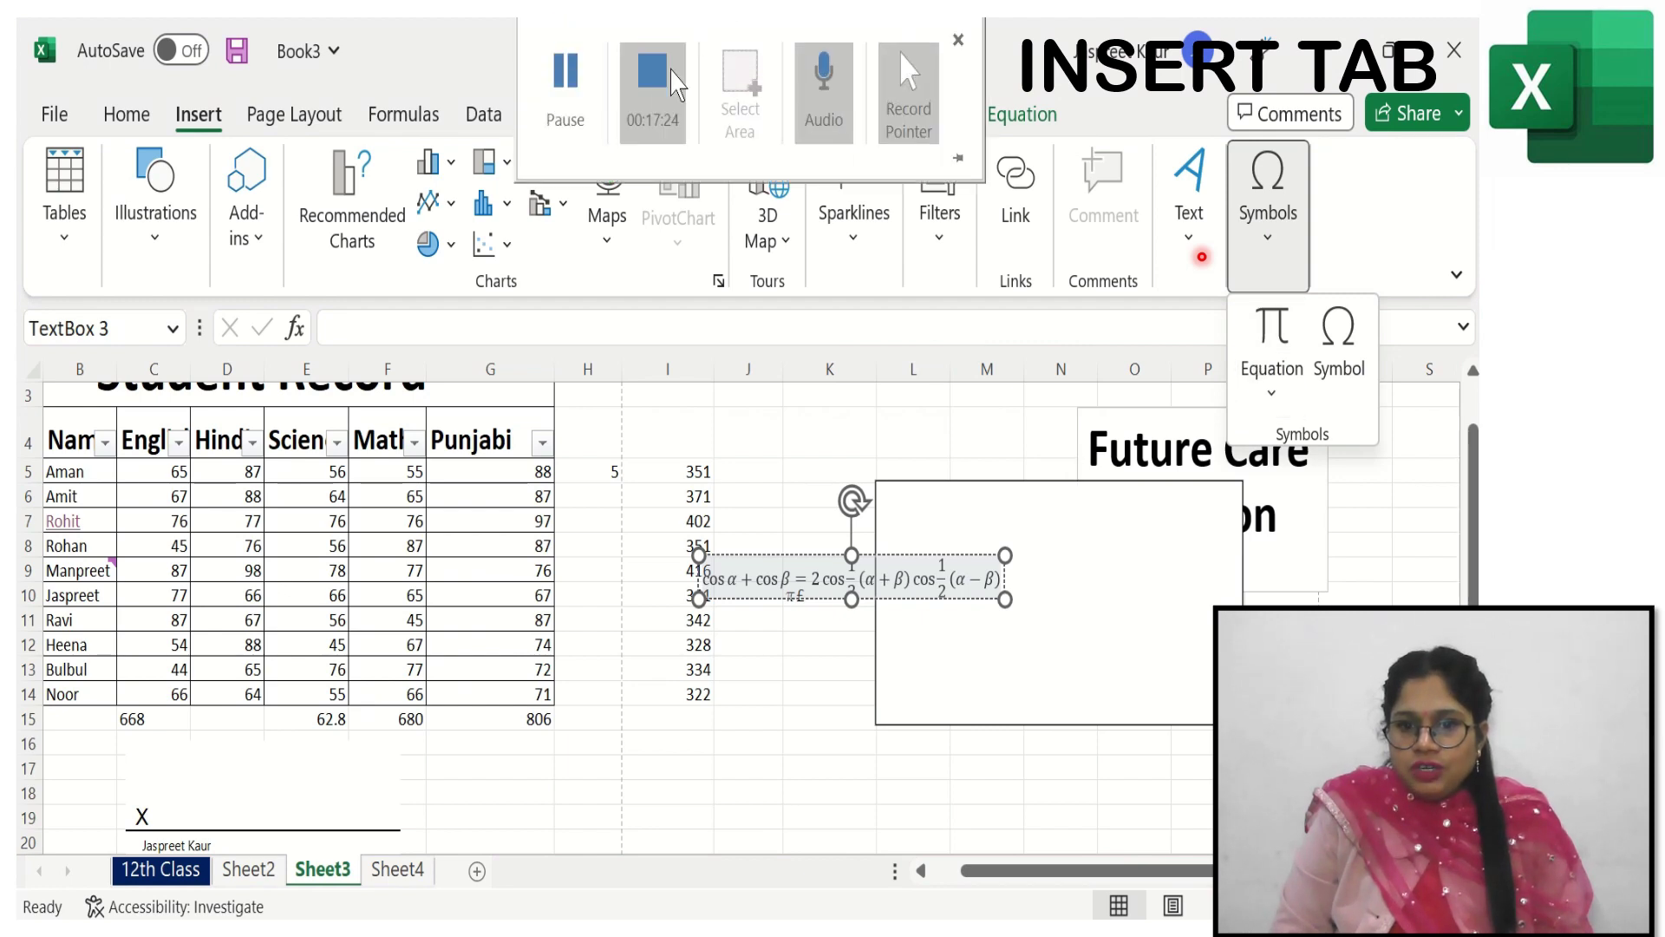
- Cut Sheet2's marks data D3:I13 and paste it starting at cell A2
{"action": "left_click", "coordinate": [656, 110]}
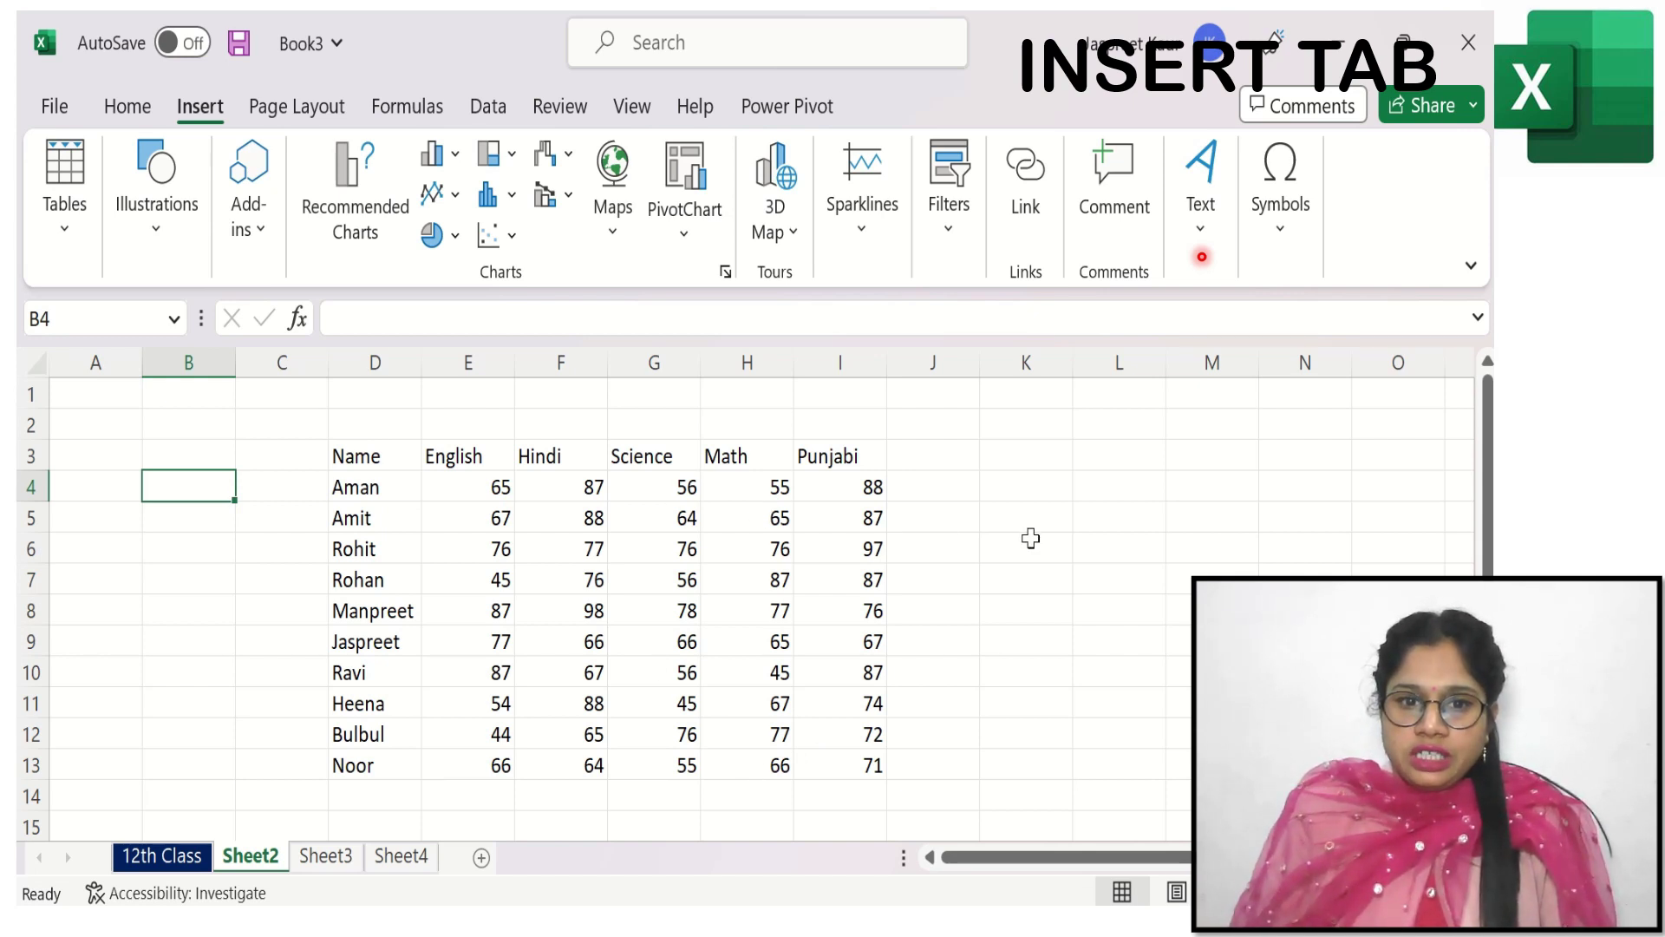
{"action": "left_click_drag", "start_coordinate": [362, 454], "coordinate": [849, 759]}
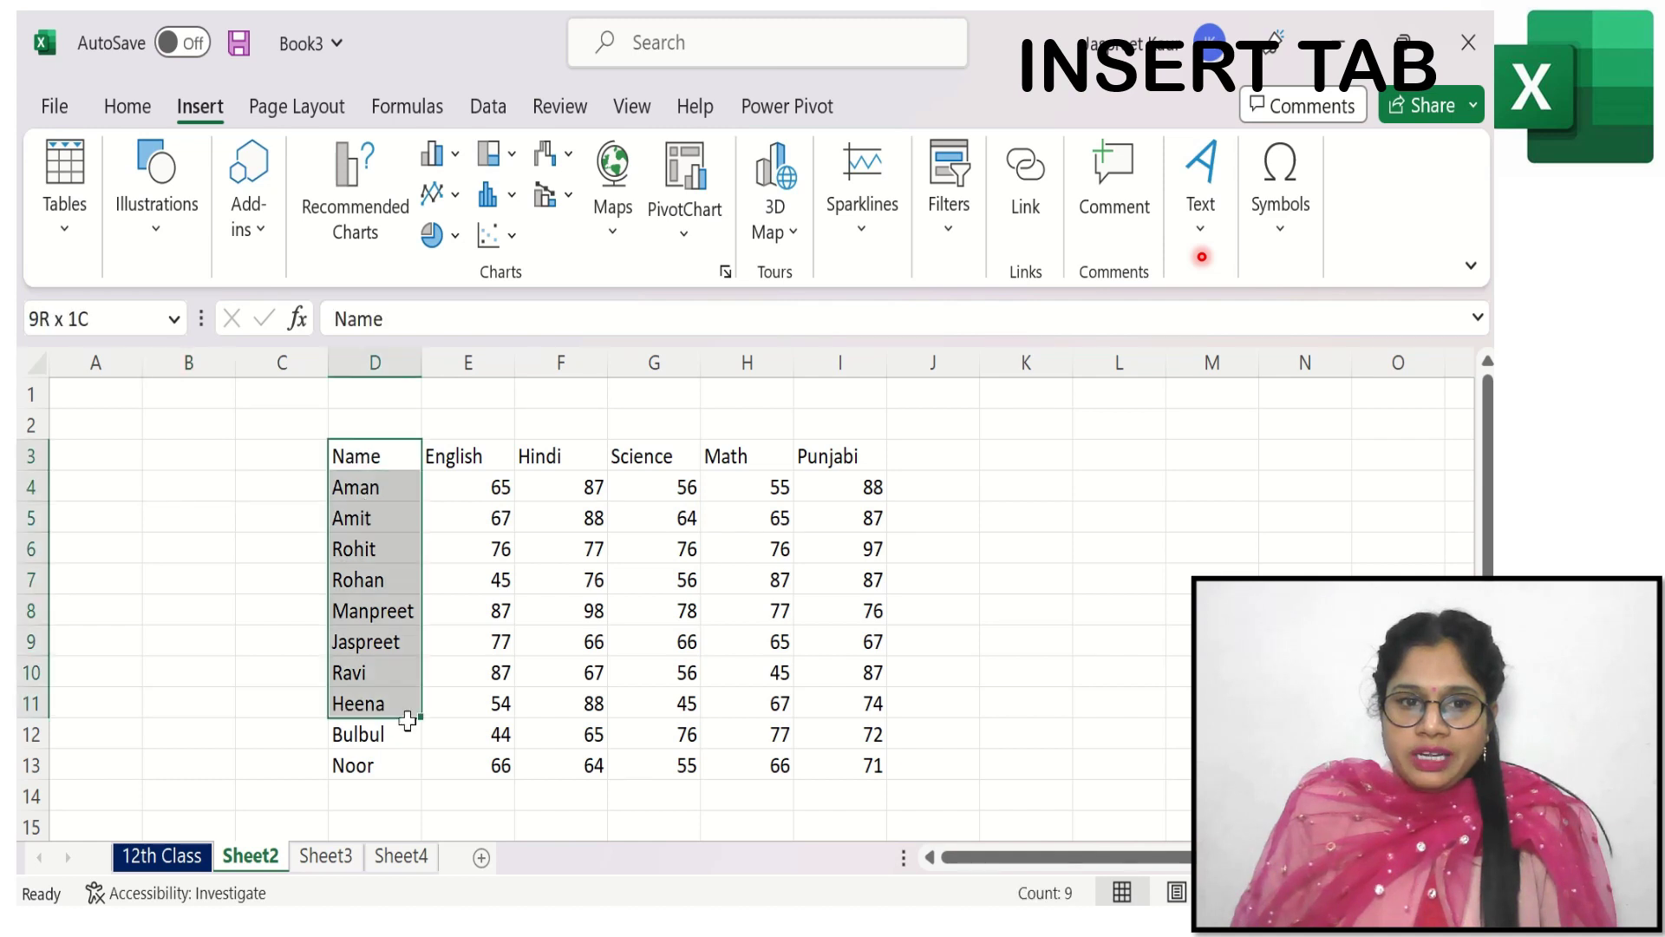
{"action": "right_click", "coordinate": [734, 594]}
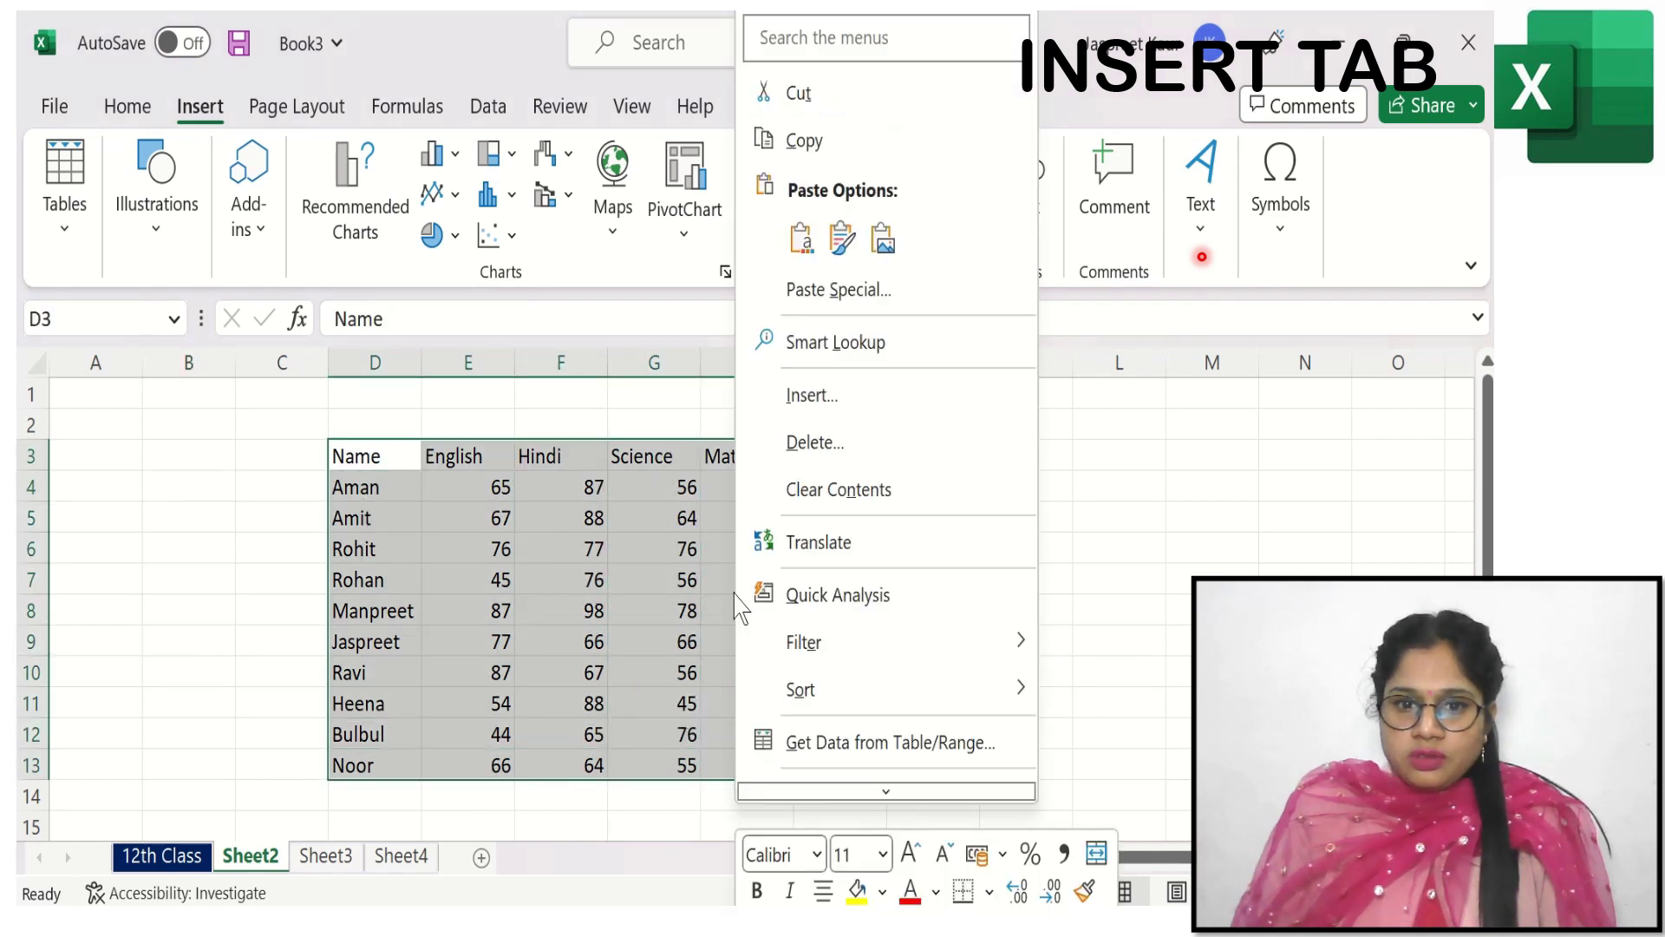
{"action": "left_click", "coordinate": [842, 109]}
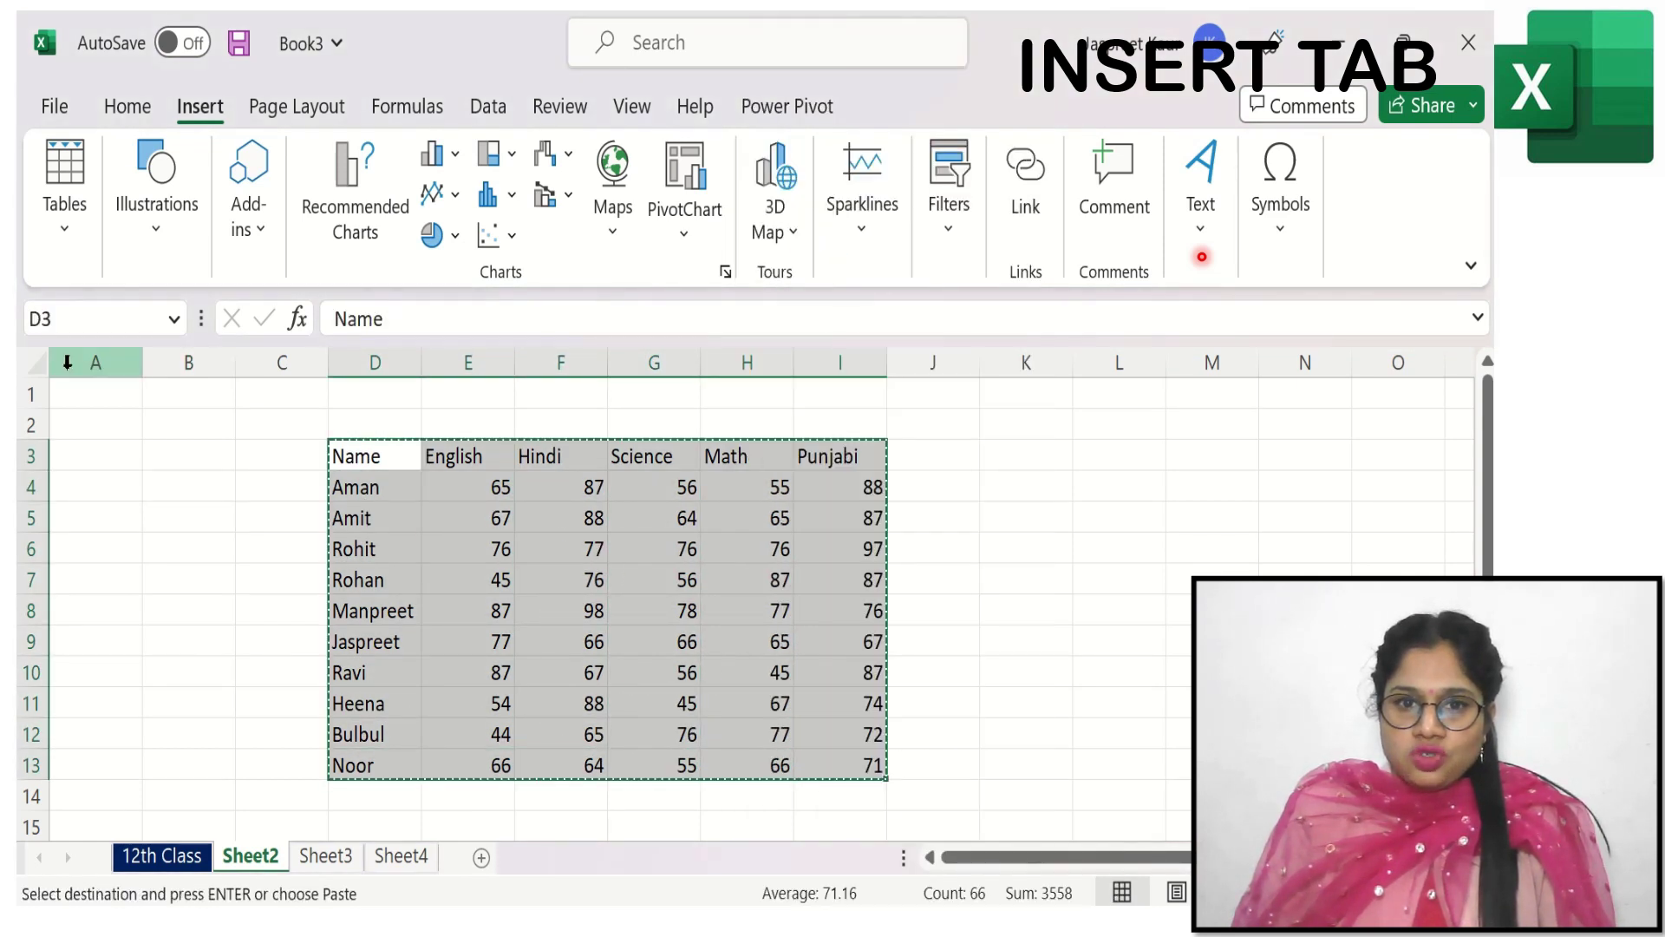
{"action": "left_click", "coordinate": [82, 428]}
{"action": "right_click", "coordinate": [90, 444]}
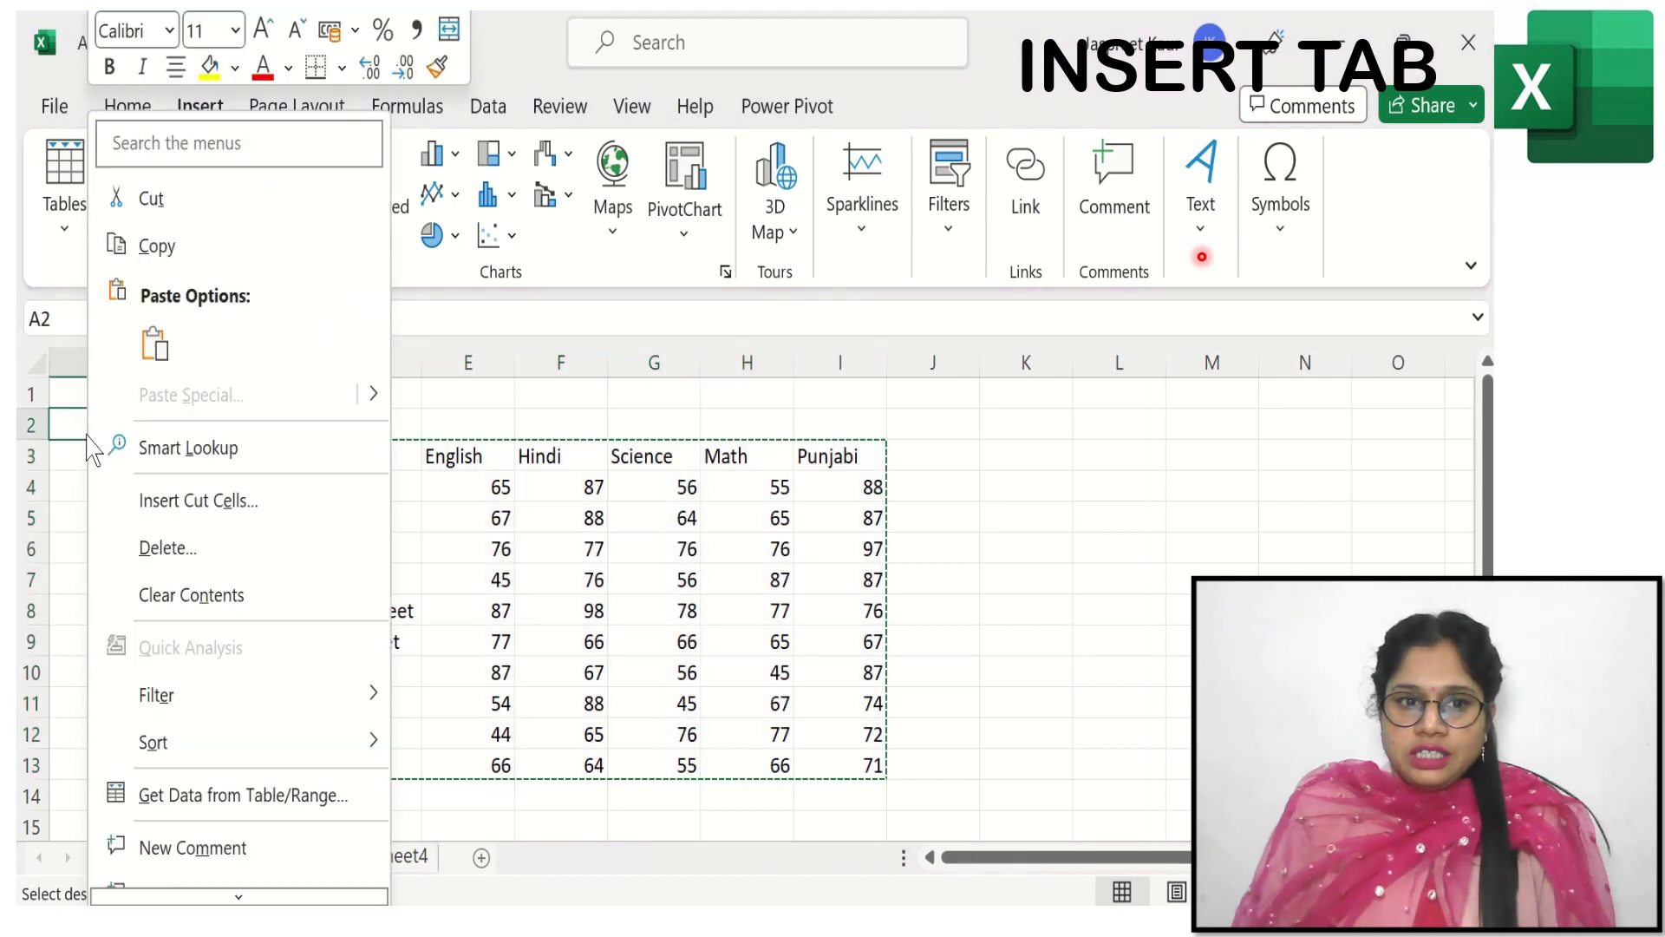
{"action": "left_click", "coordinate": [154, 344]}
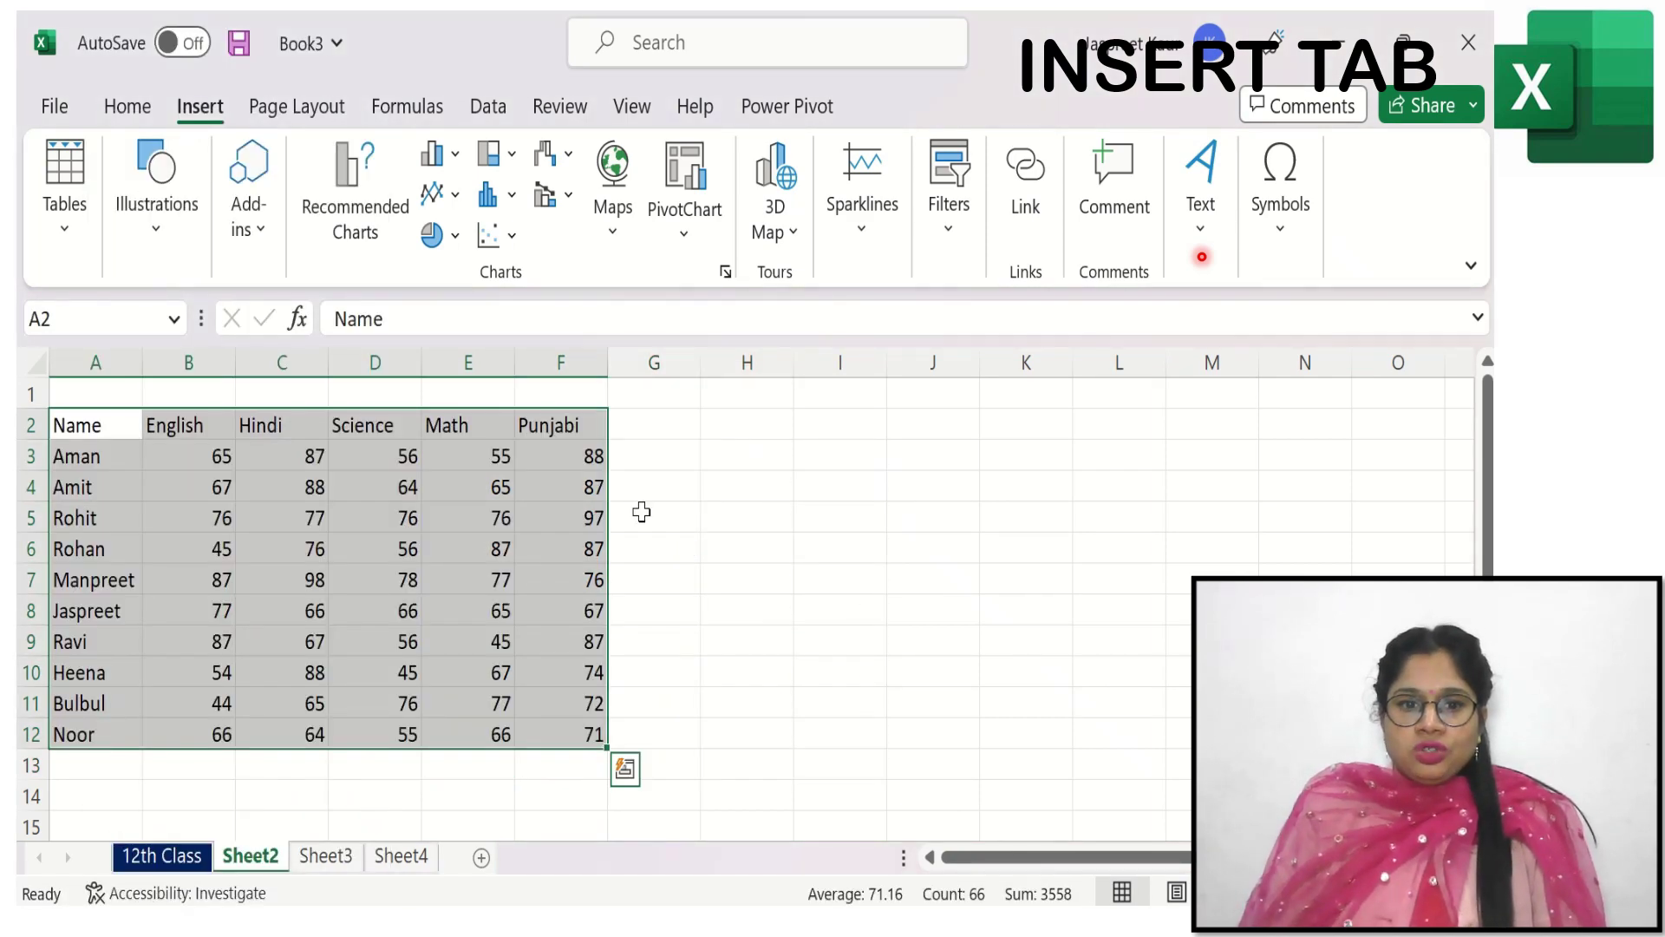
{"action": "left_click", "coordinate": [642, 512]}
{"action": "left_click", "coordinate": [54, 106]}
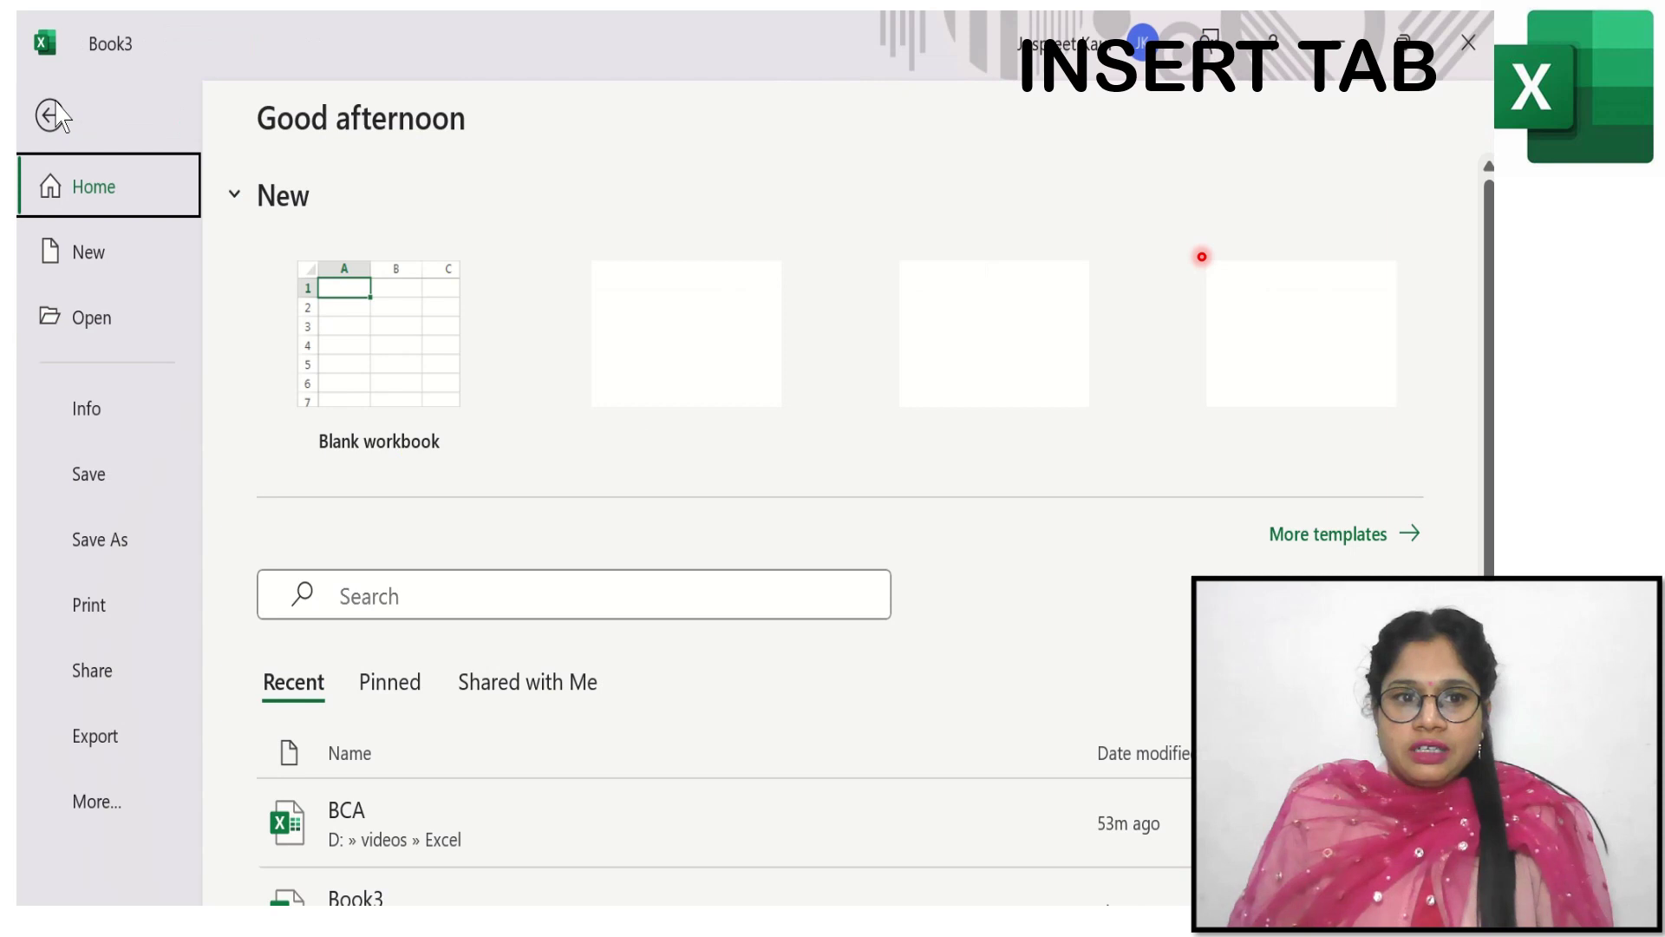
- Preview Sheet2's printout, confirming the marks table fits on one page, then go back
{"action": "left_click", "coordinate": [94, 607]}
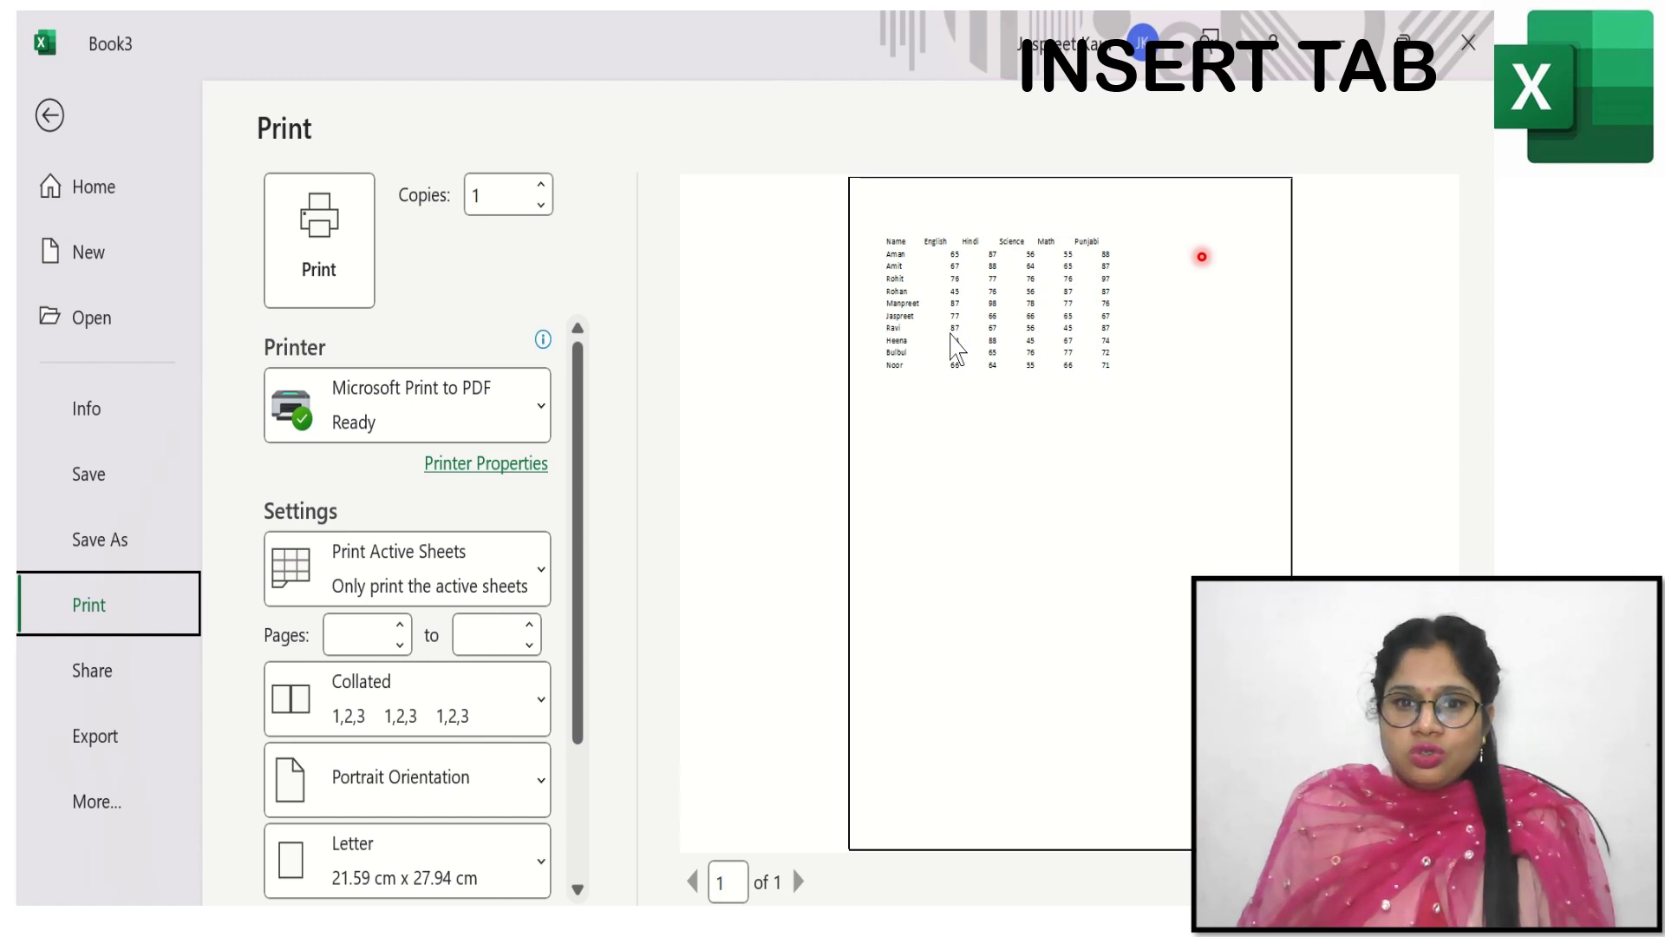
{"action": "left_click", "coordinate": [50, 116]}
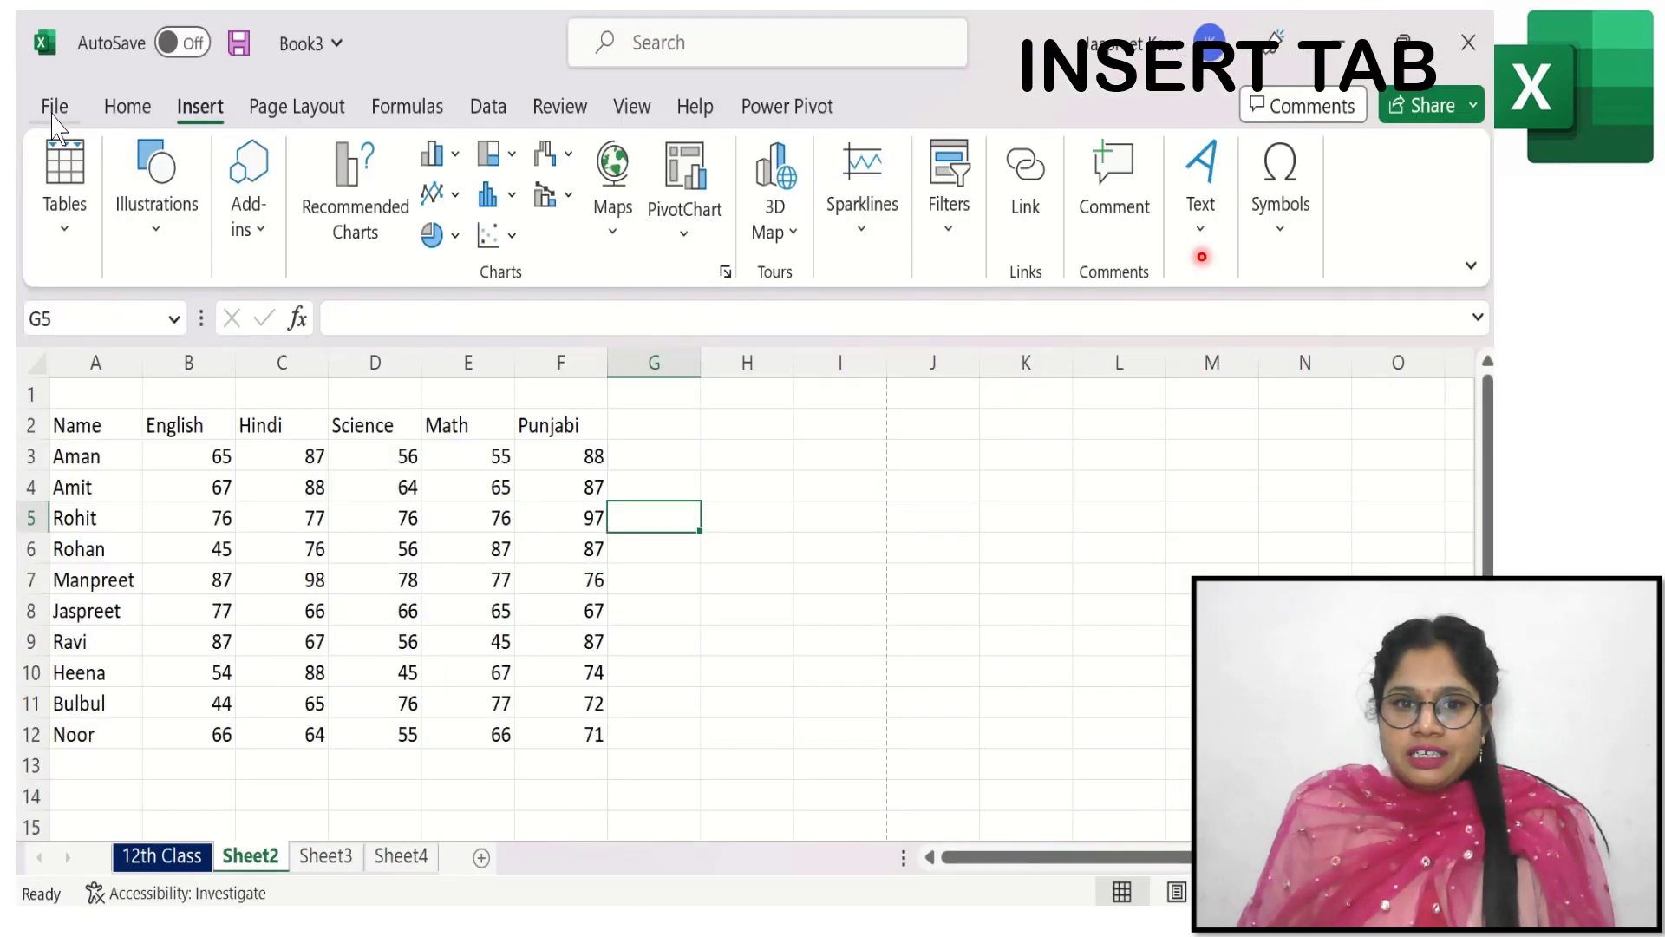
- Select the Sheet2 marks range A2:F12 and open Create Table for $A$2:$F$12 with headers
{"action": "left_click", "coordinate": [127, 108]}
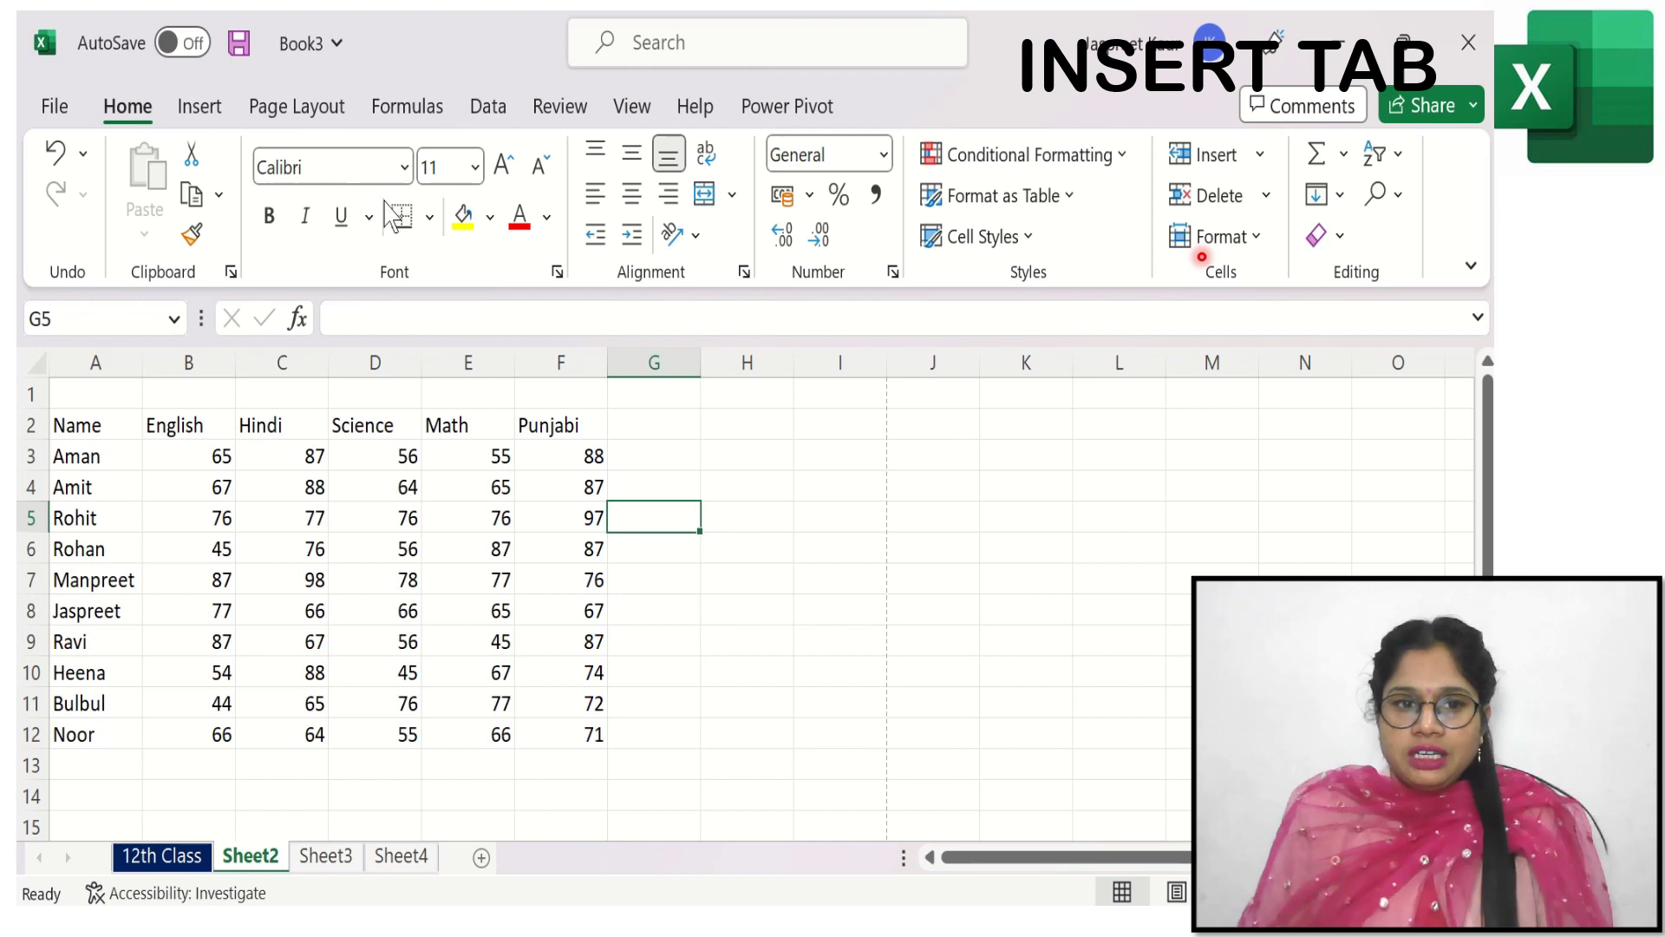
{"action": "left_click", "coordinate": [747, 600]}
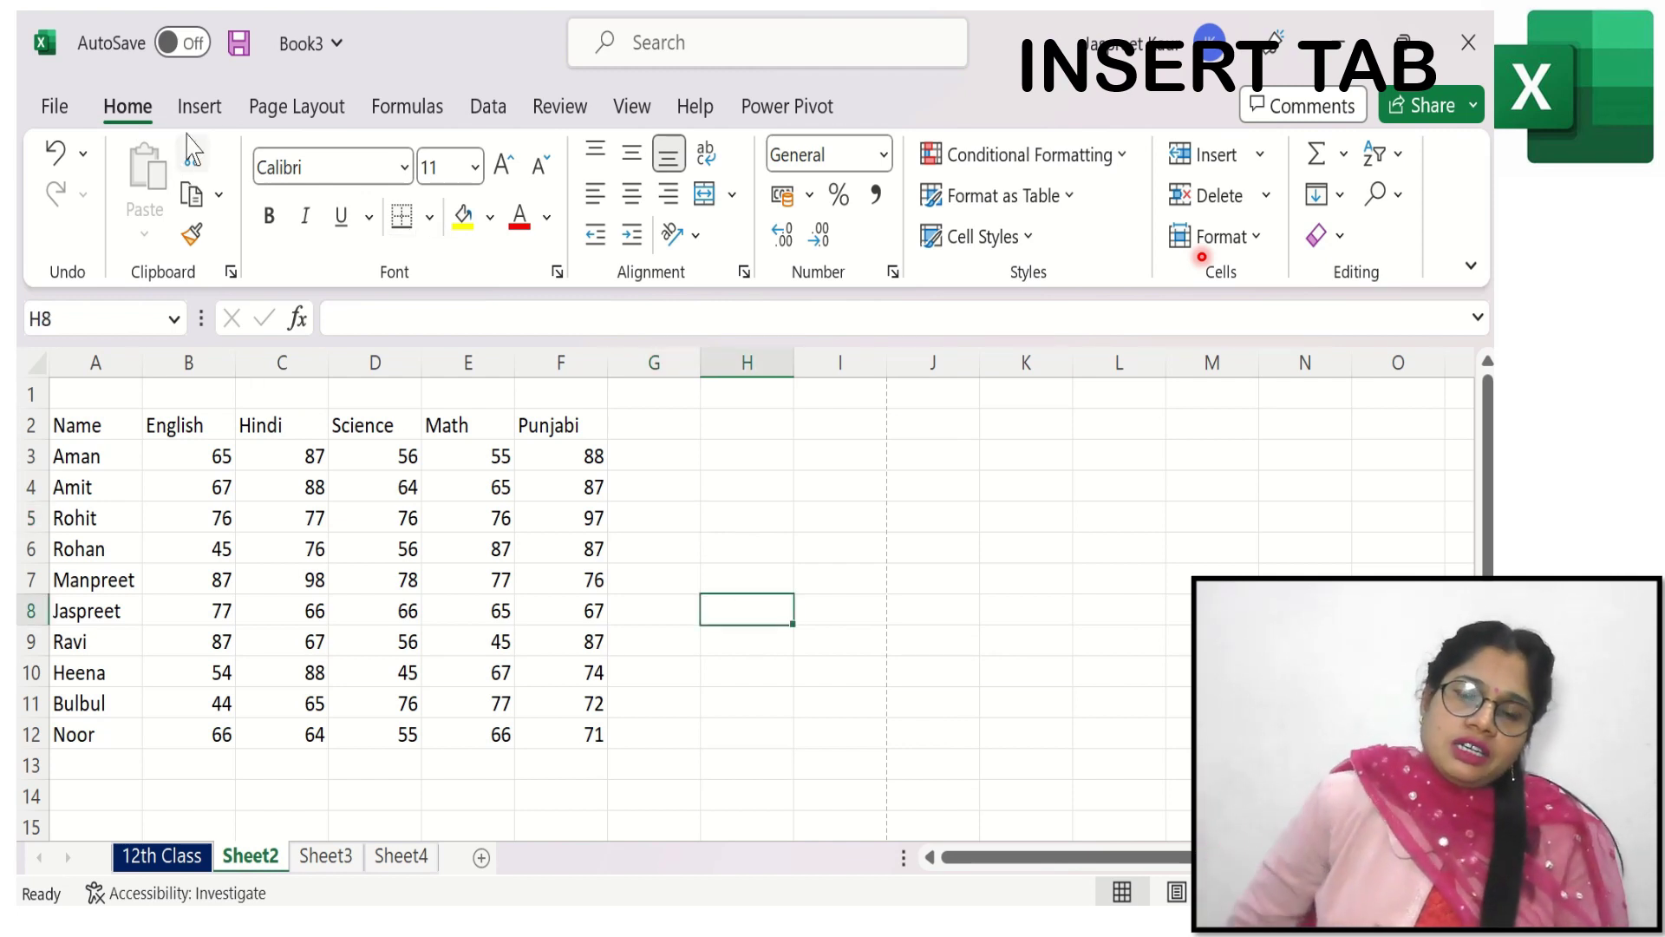
{"action": "left_click", "coordinate": [199, 105]}
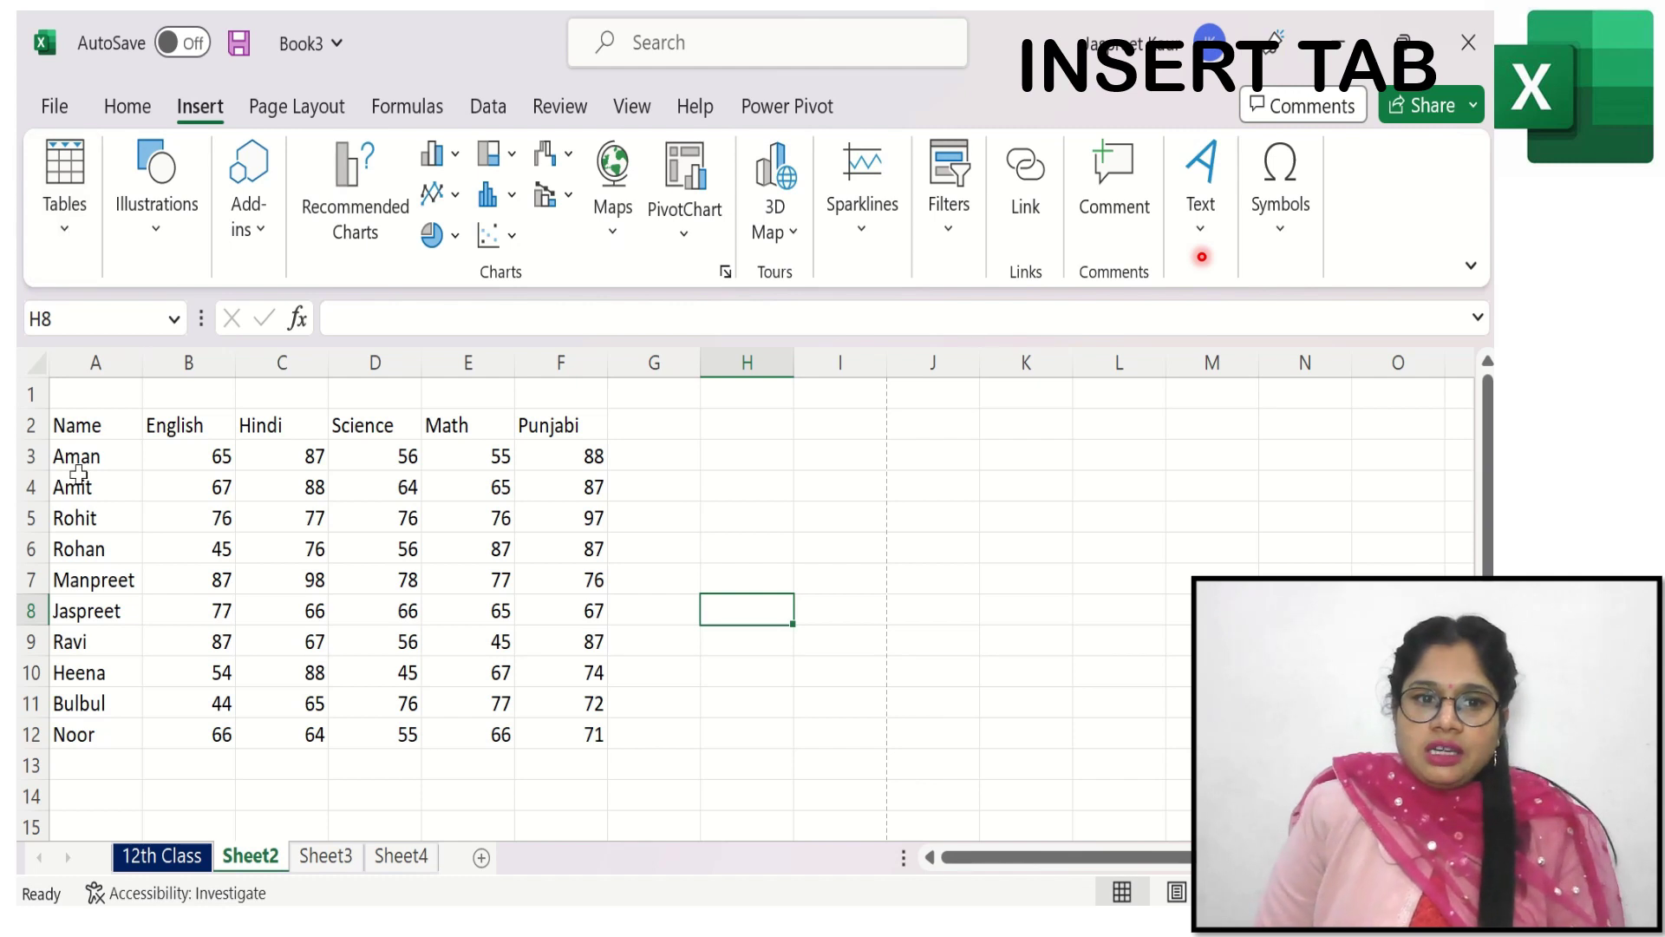
{"action": "mouse_move", "coordinate": [77, 425]}
{"action": "left_mouse_down"}
{"action": "mouse_move", "coordinate": [483, 727]}
{"action": "mouse_move", "coordinate": [534, 727]}
{"action": "left_mouse_up"}
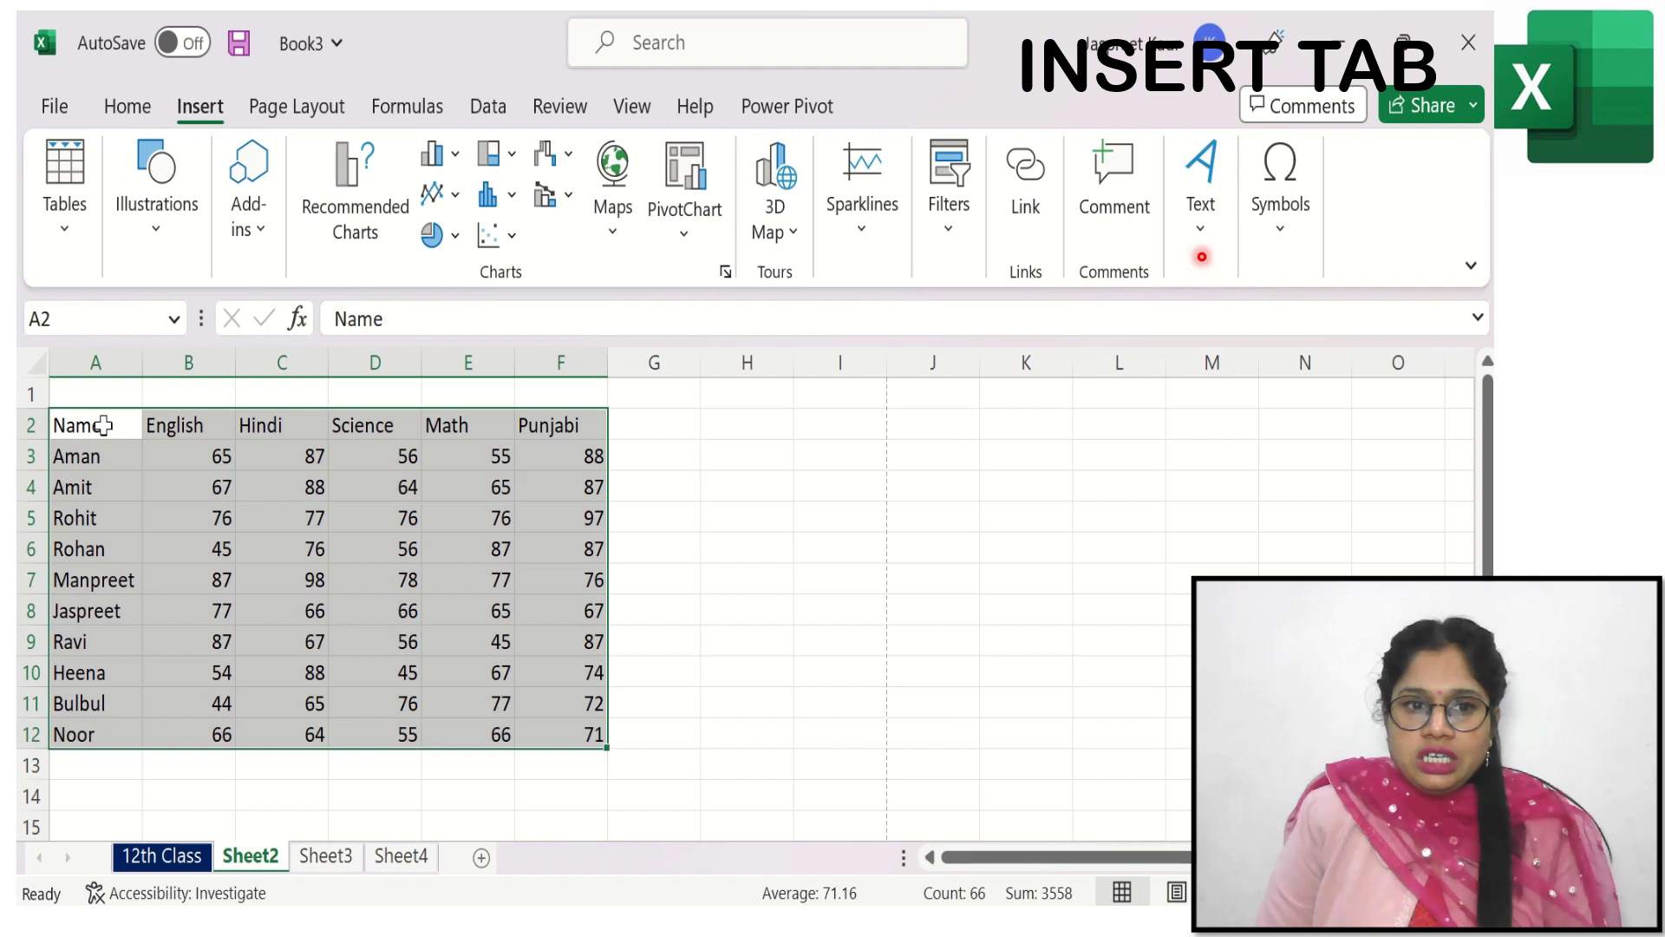
{"action": "left_click", "coordinate": [74, 227]}
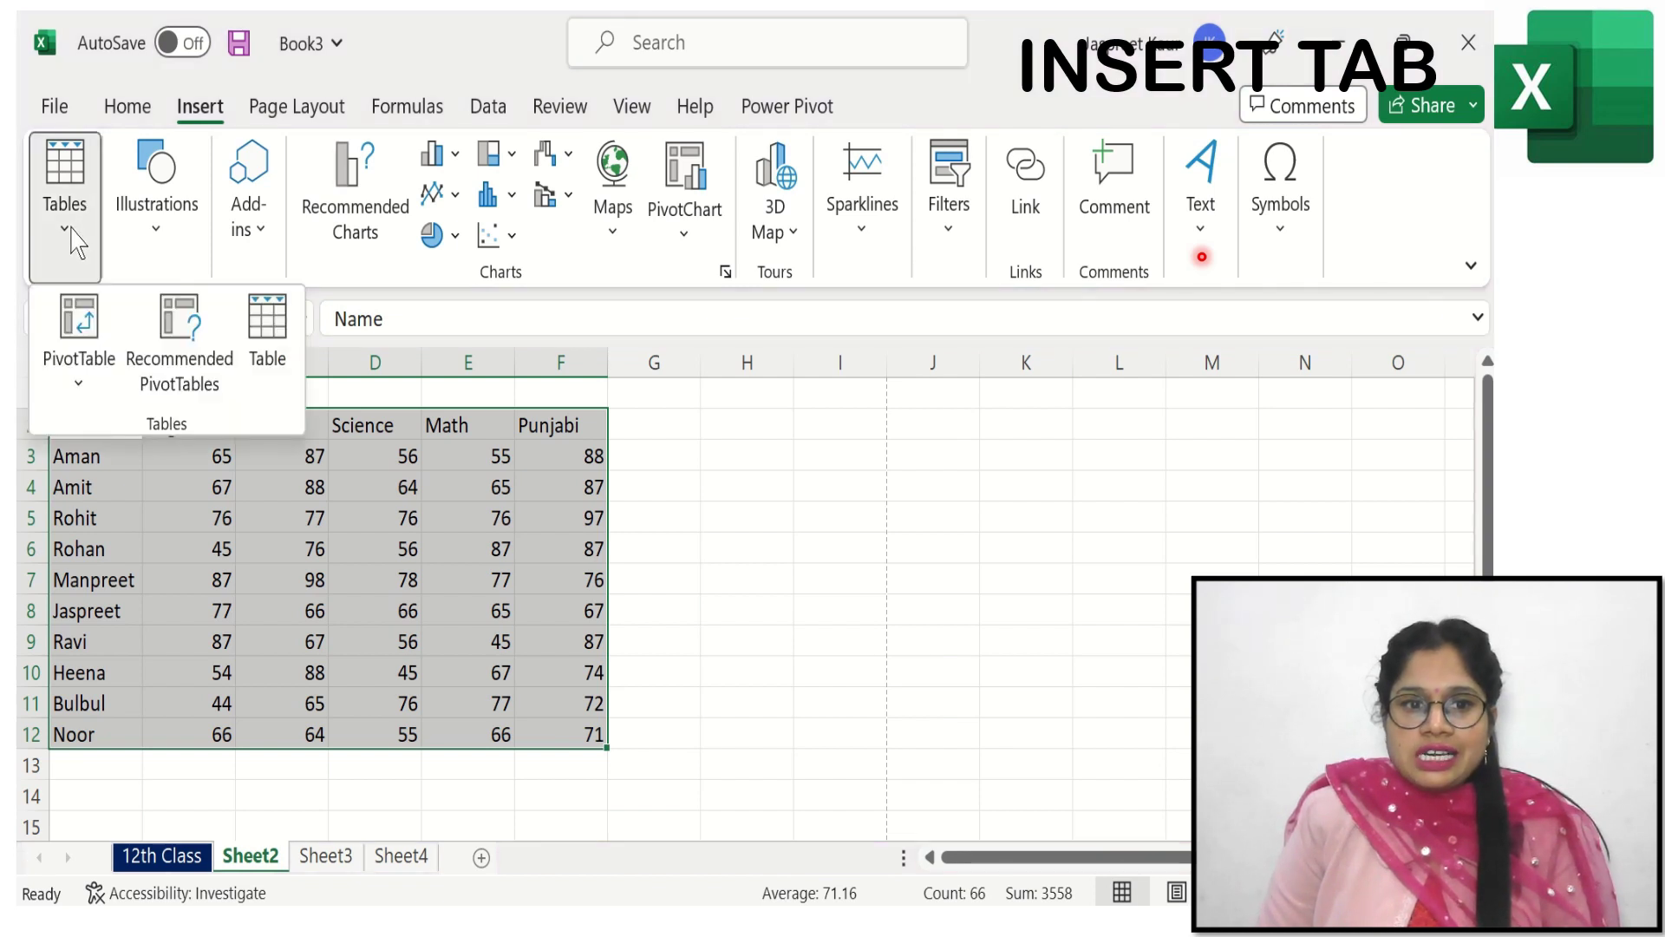
{"action": "left_click", "coordinate": [269, 347]}
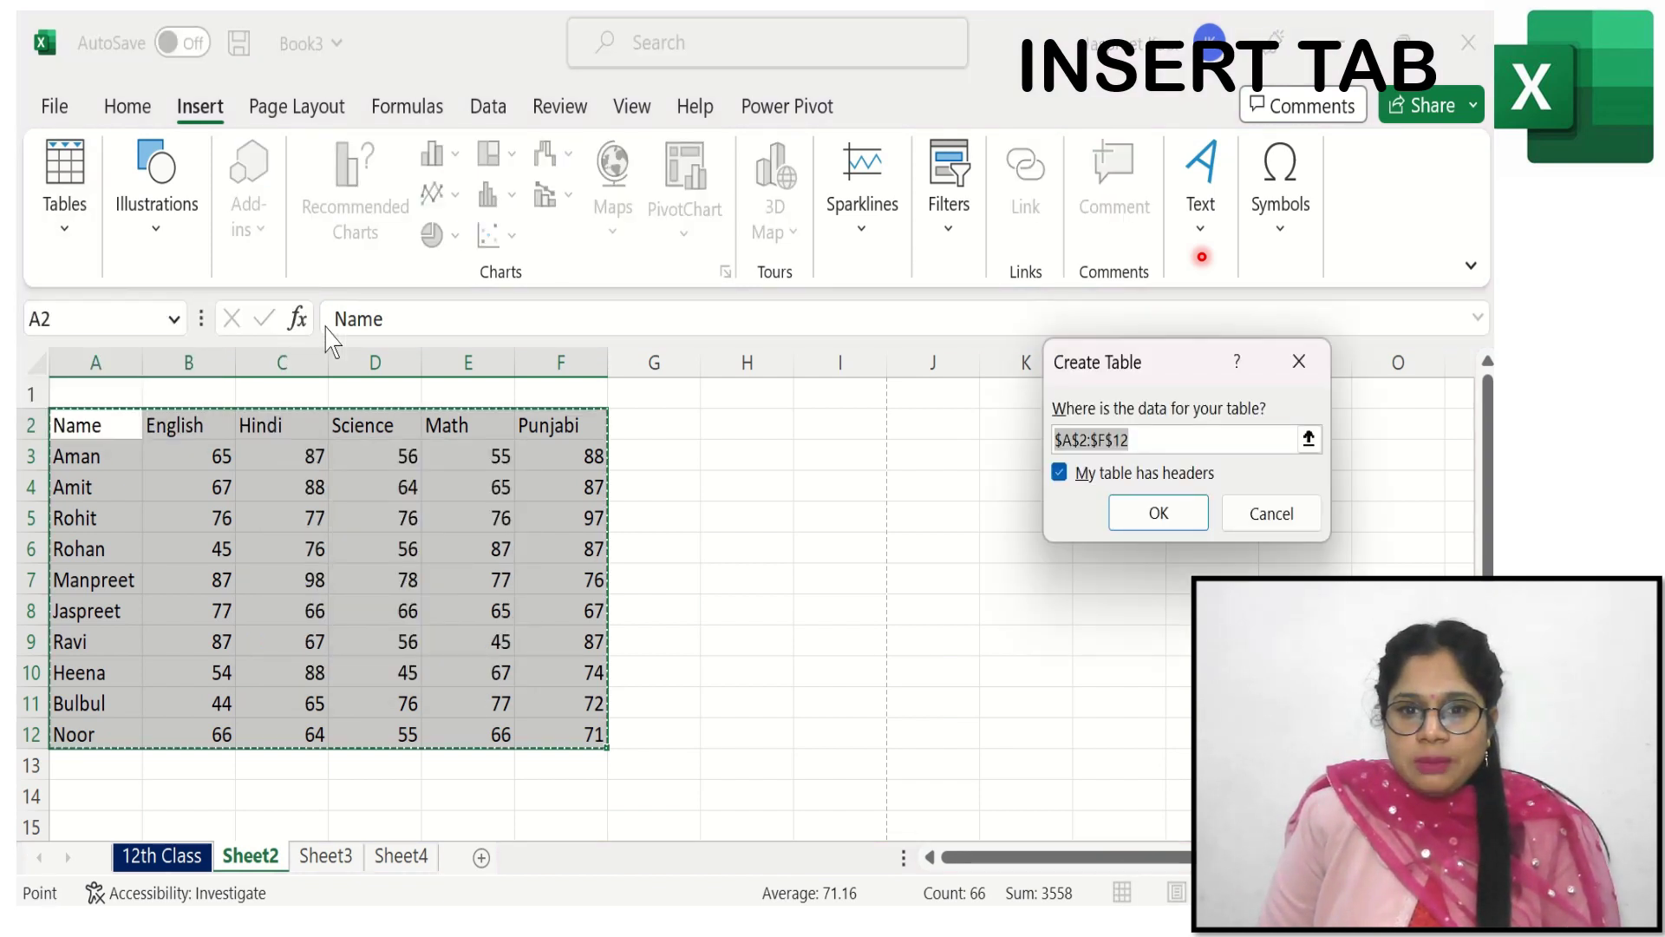
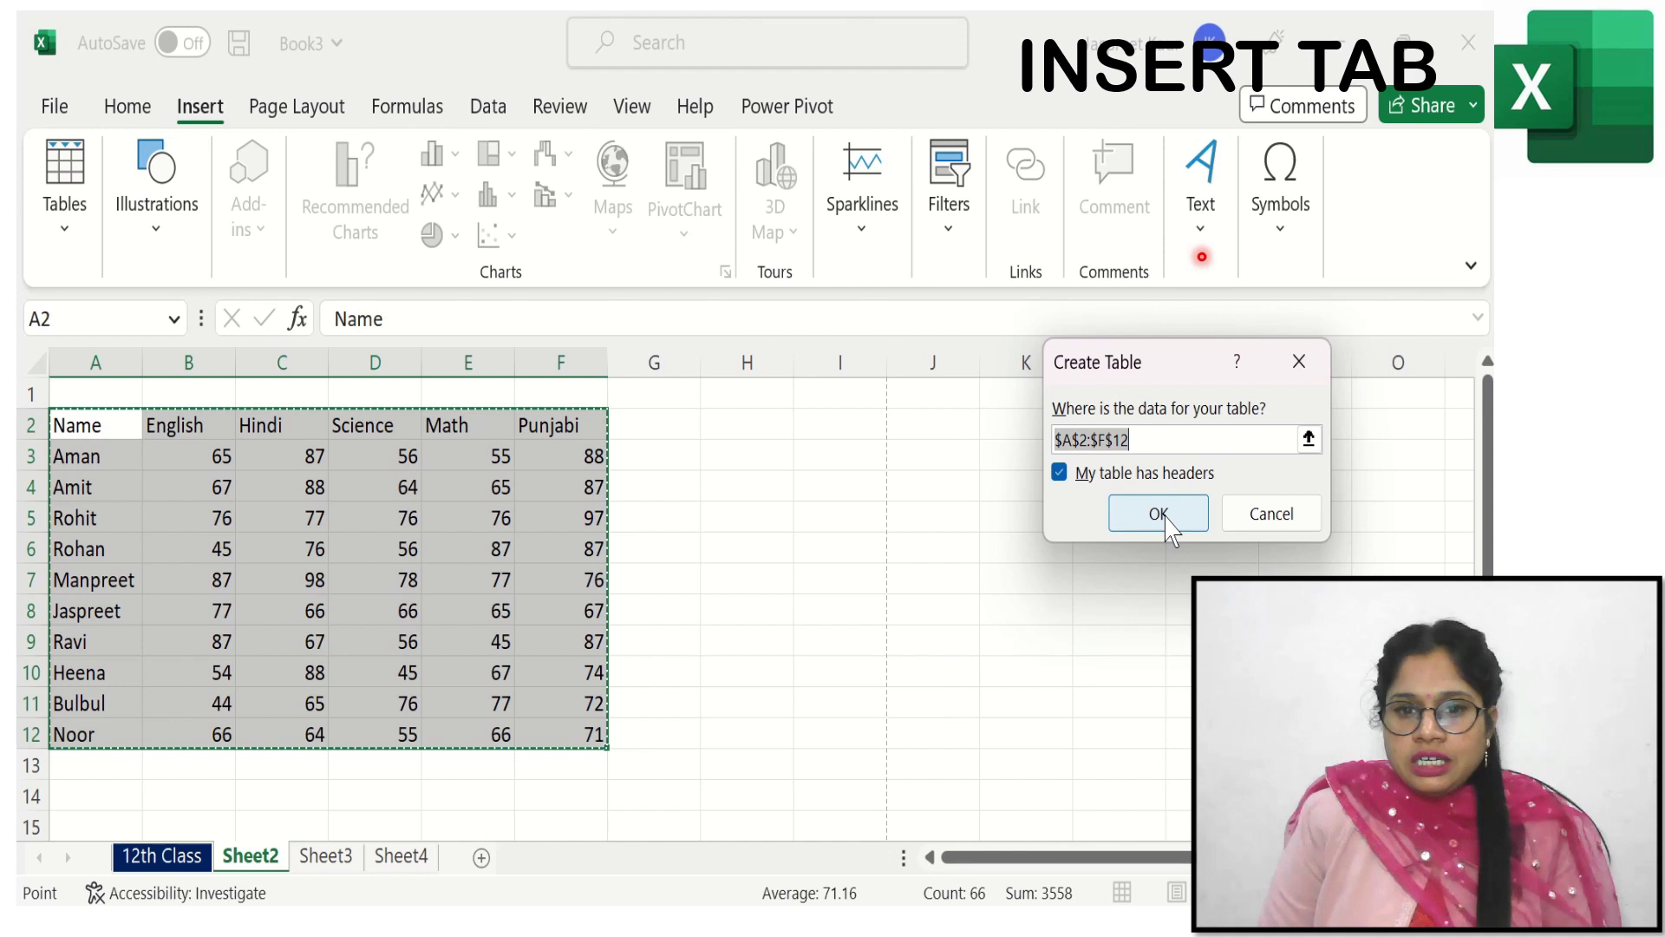
- Convert A2:F12 into a table with headers using Ctrl+T, then go to the File backstage
{"action": "left_click", "coordinate": [1301, 369]}
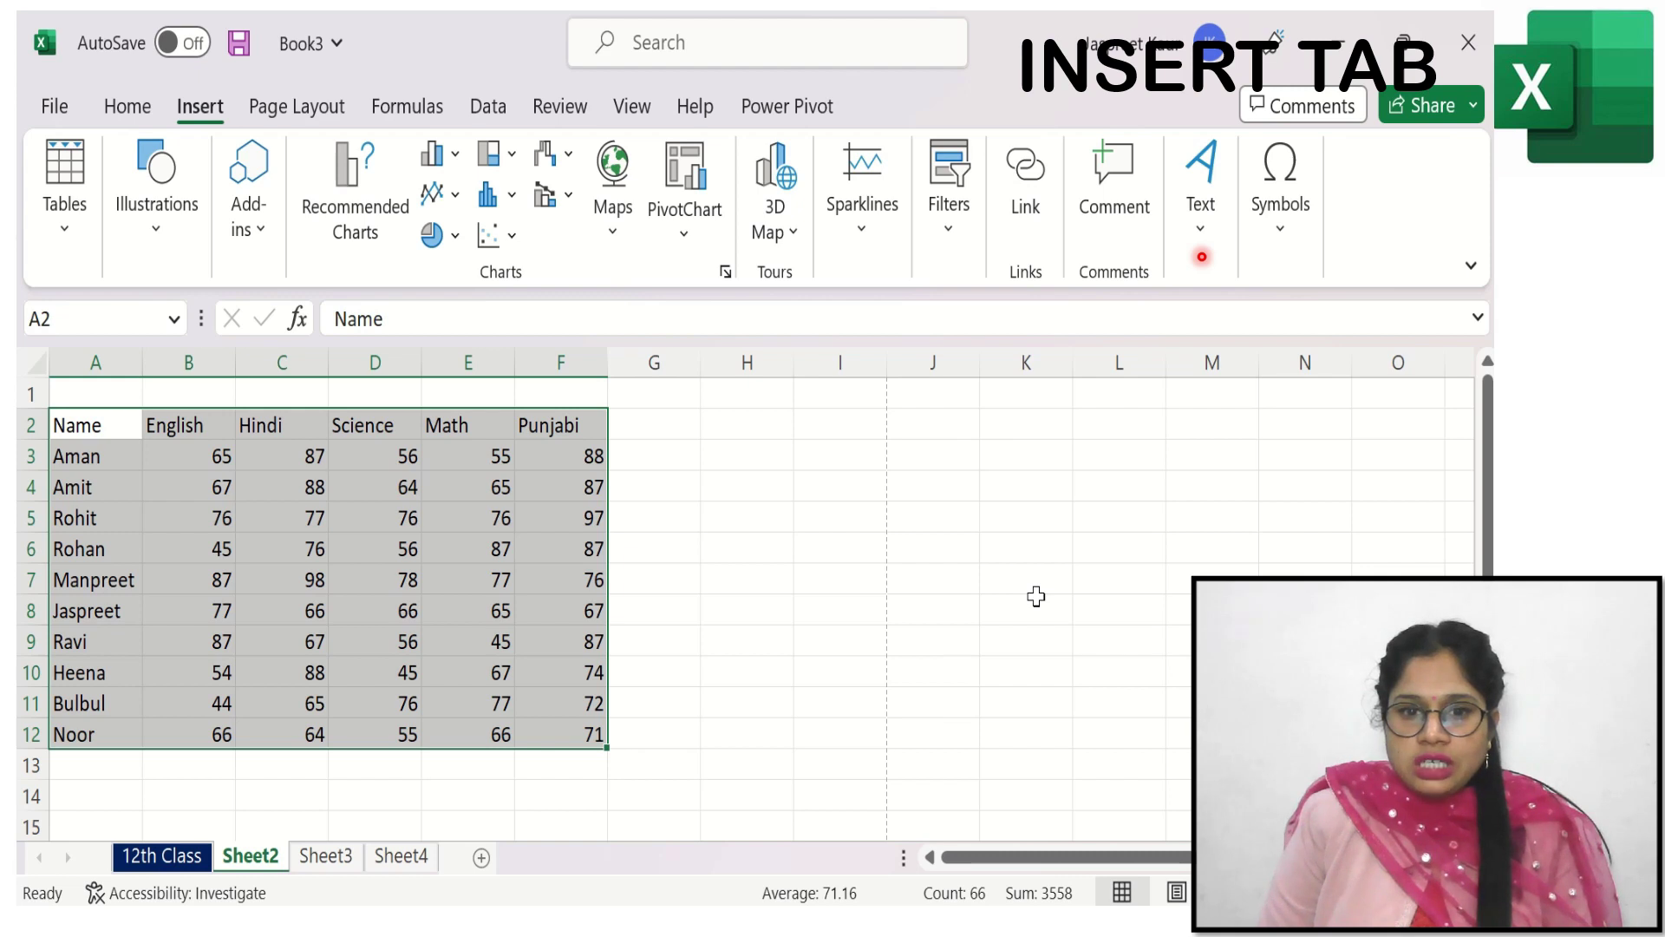
{"action": "key", "text": "ctrl+t"}
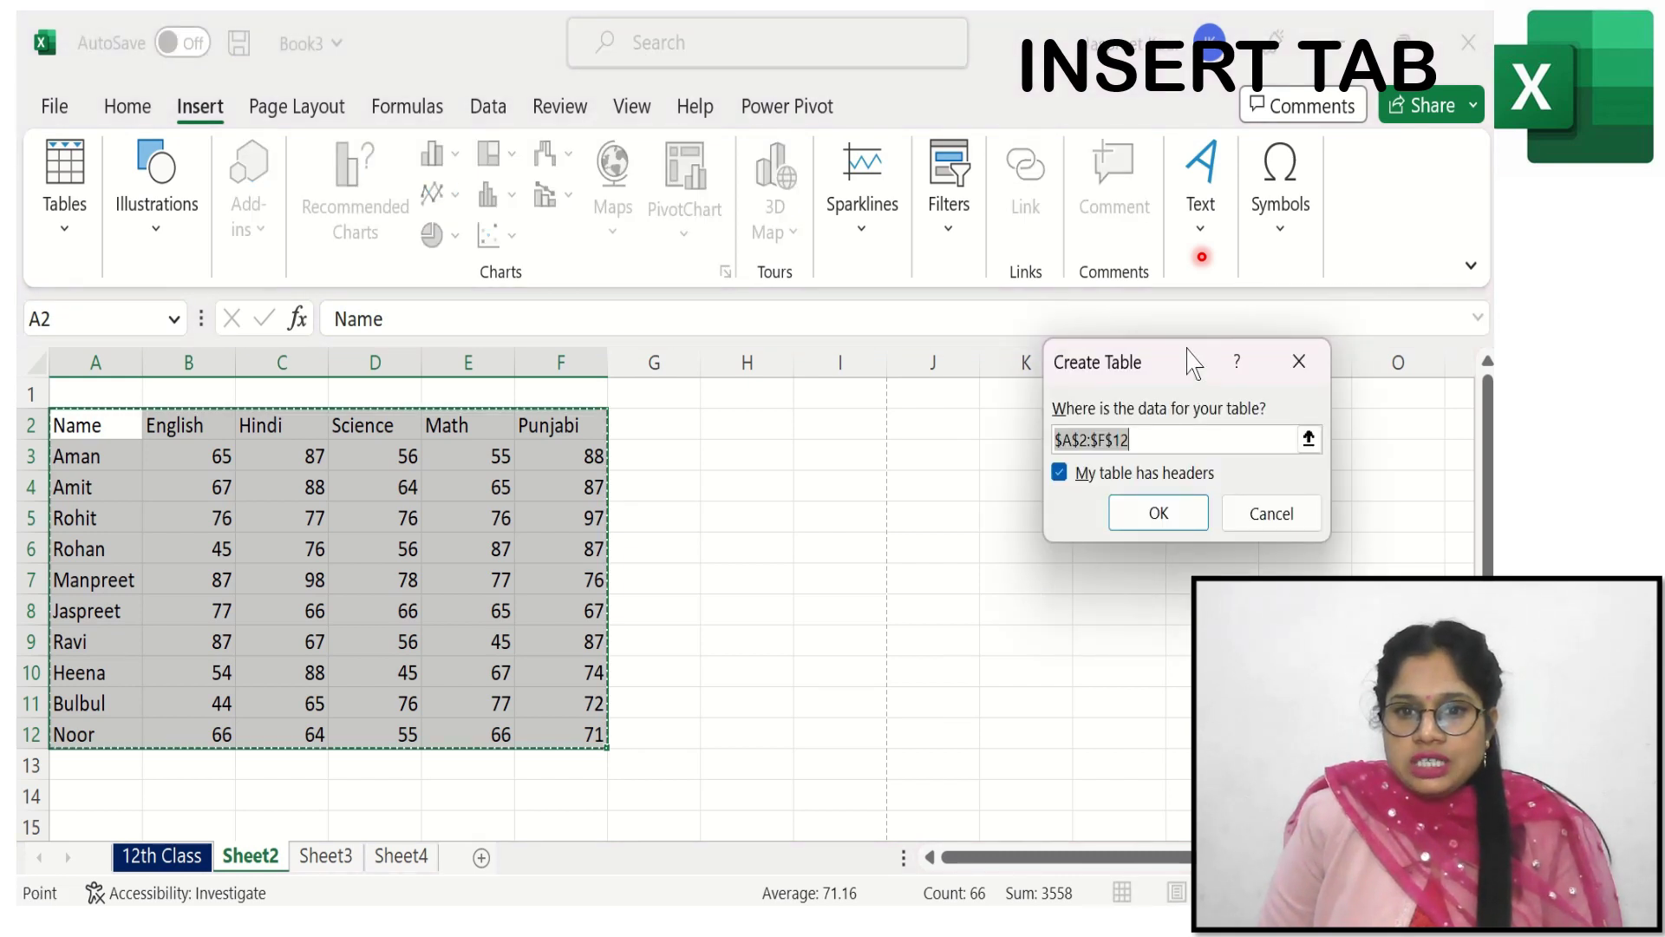
{"action": "left_click", "coordinate": [1157, 512]}
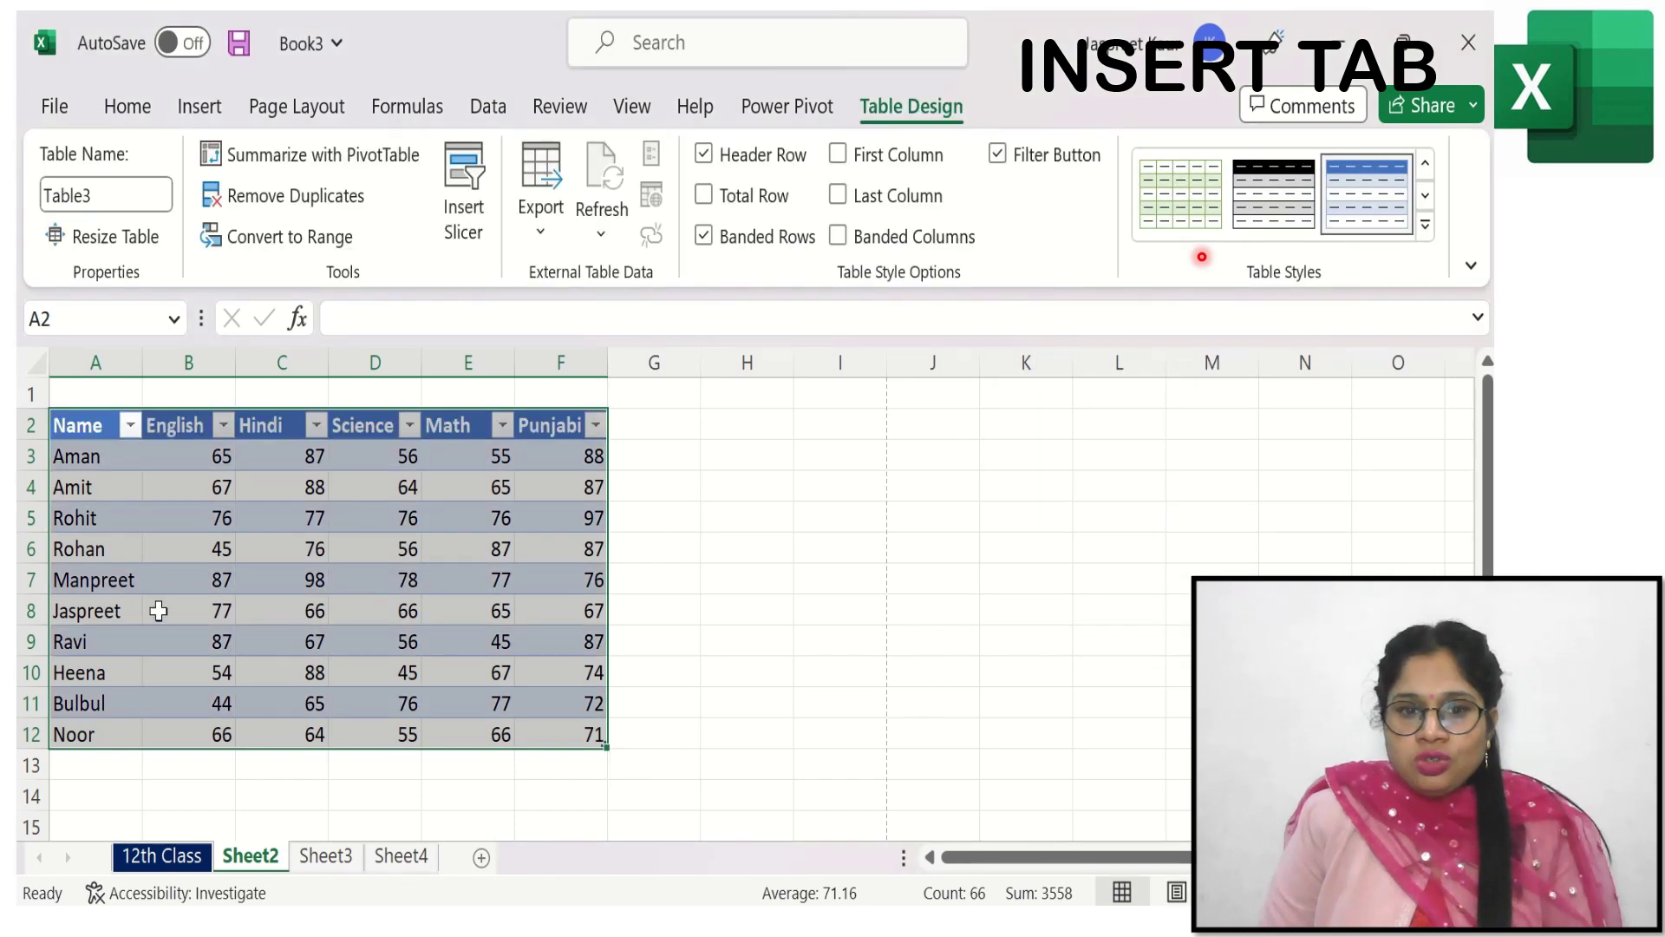
{"action": "left_click", "coordinate": [693, 583]}
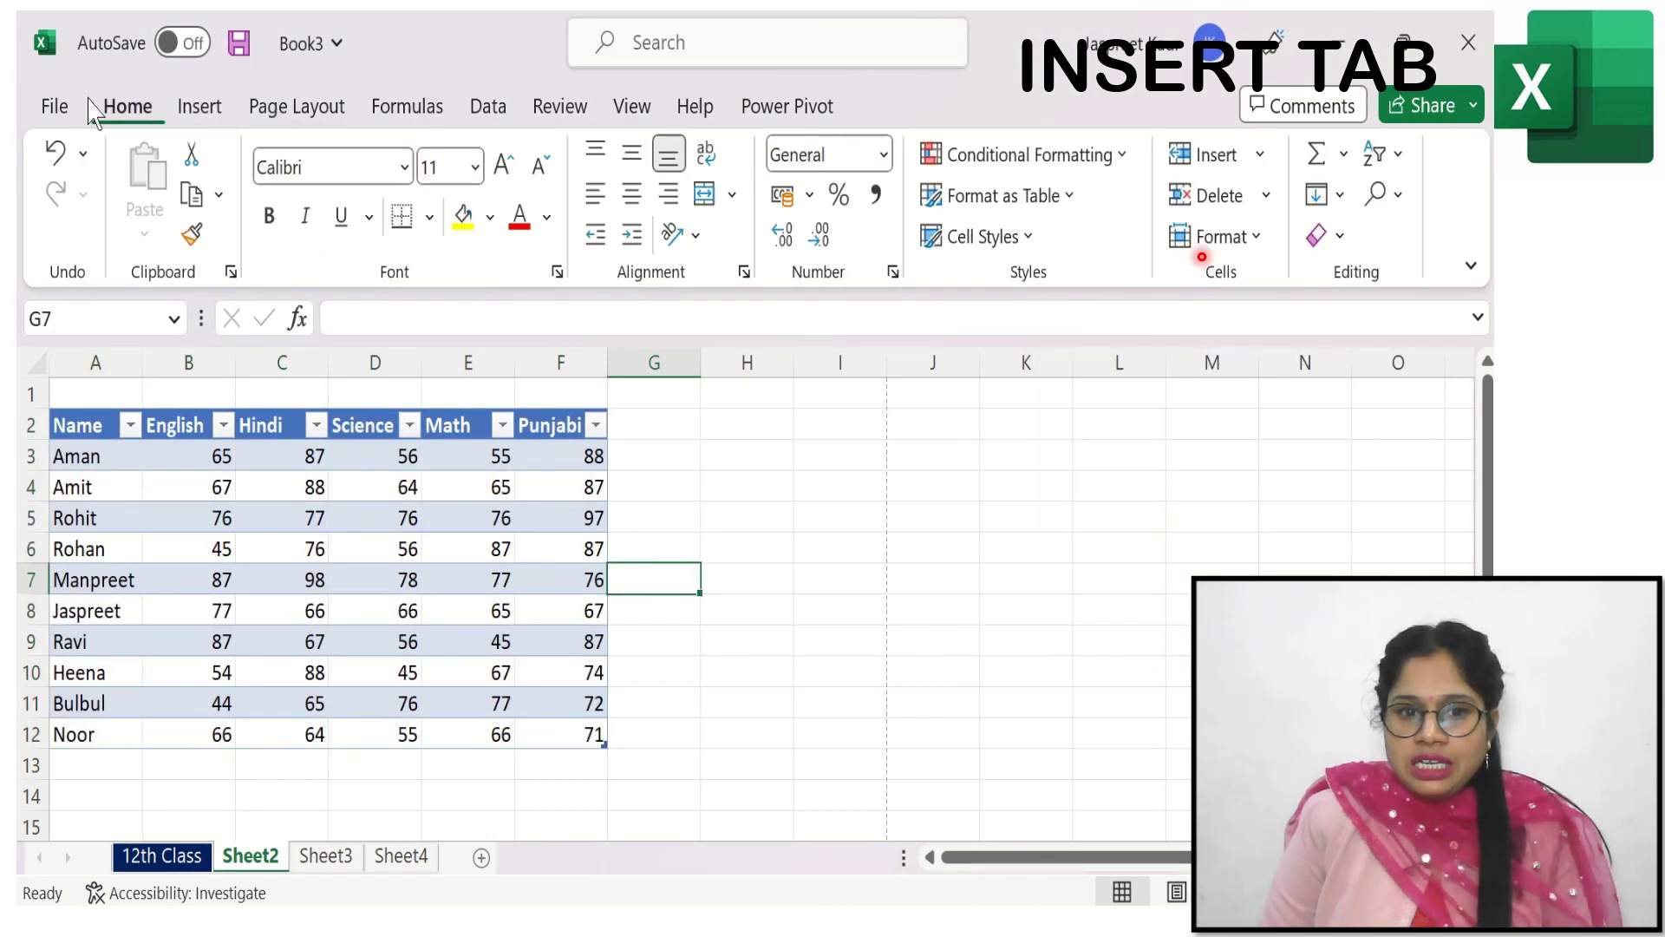
{"action": "left_click", "coordinate": [57, 108]}
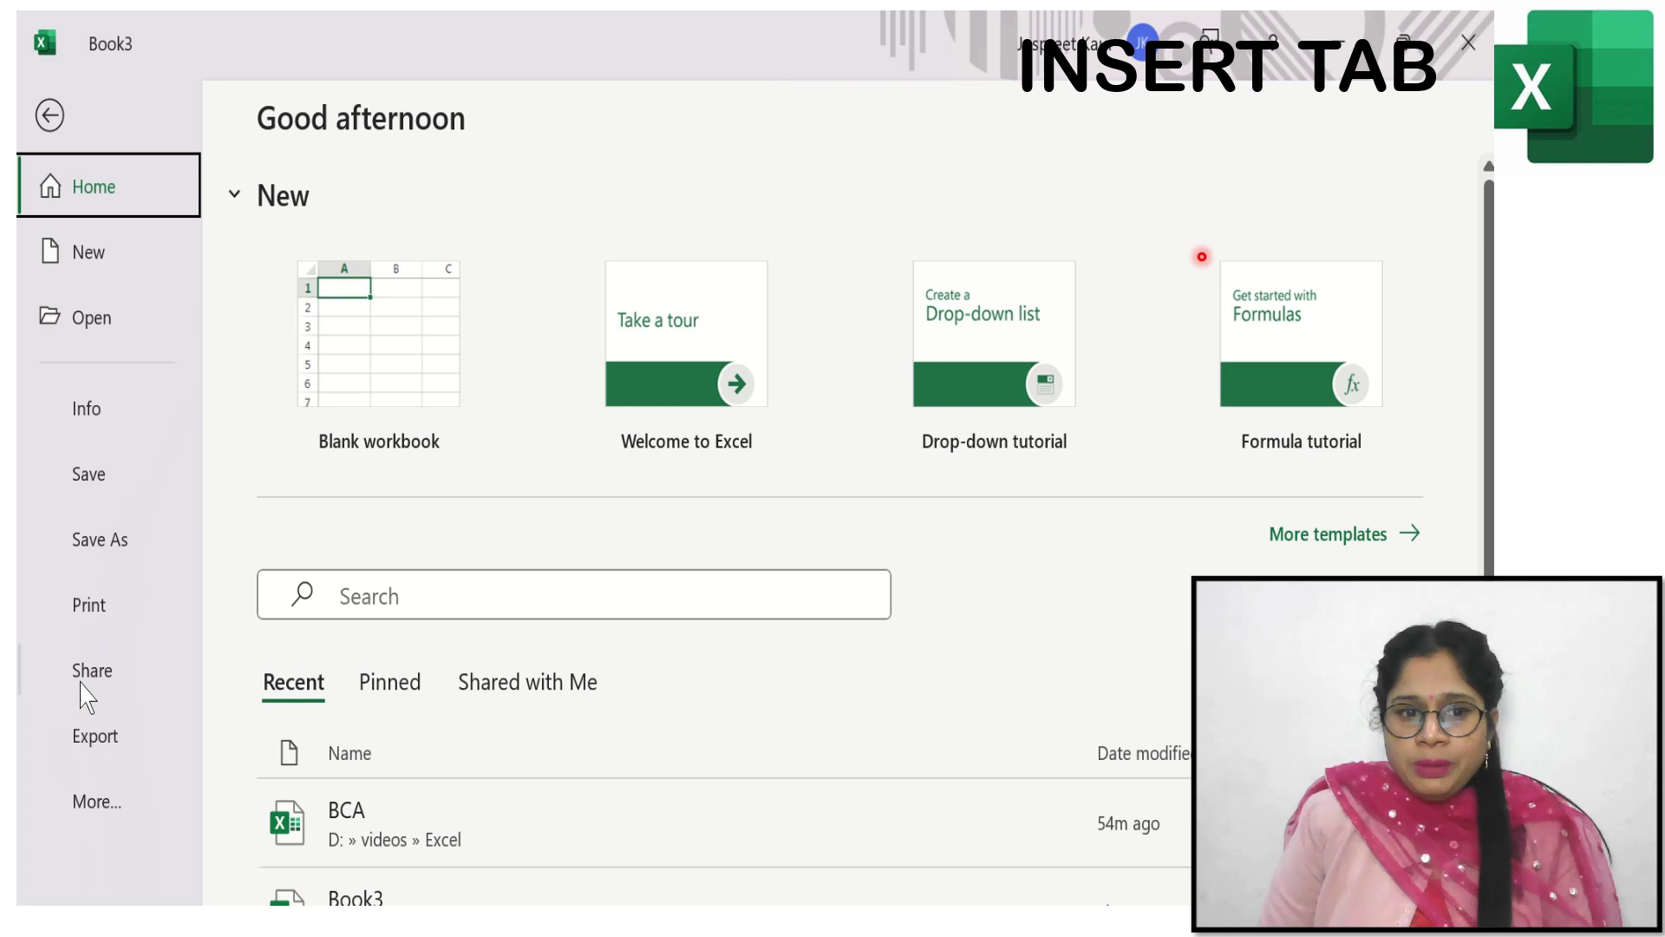
{"action": "left_click", "coordinate": [85, 604]}
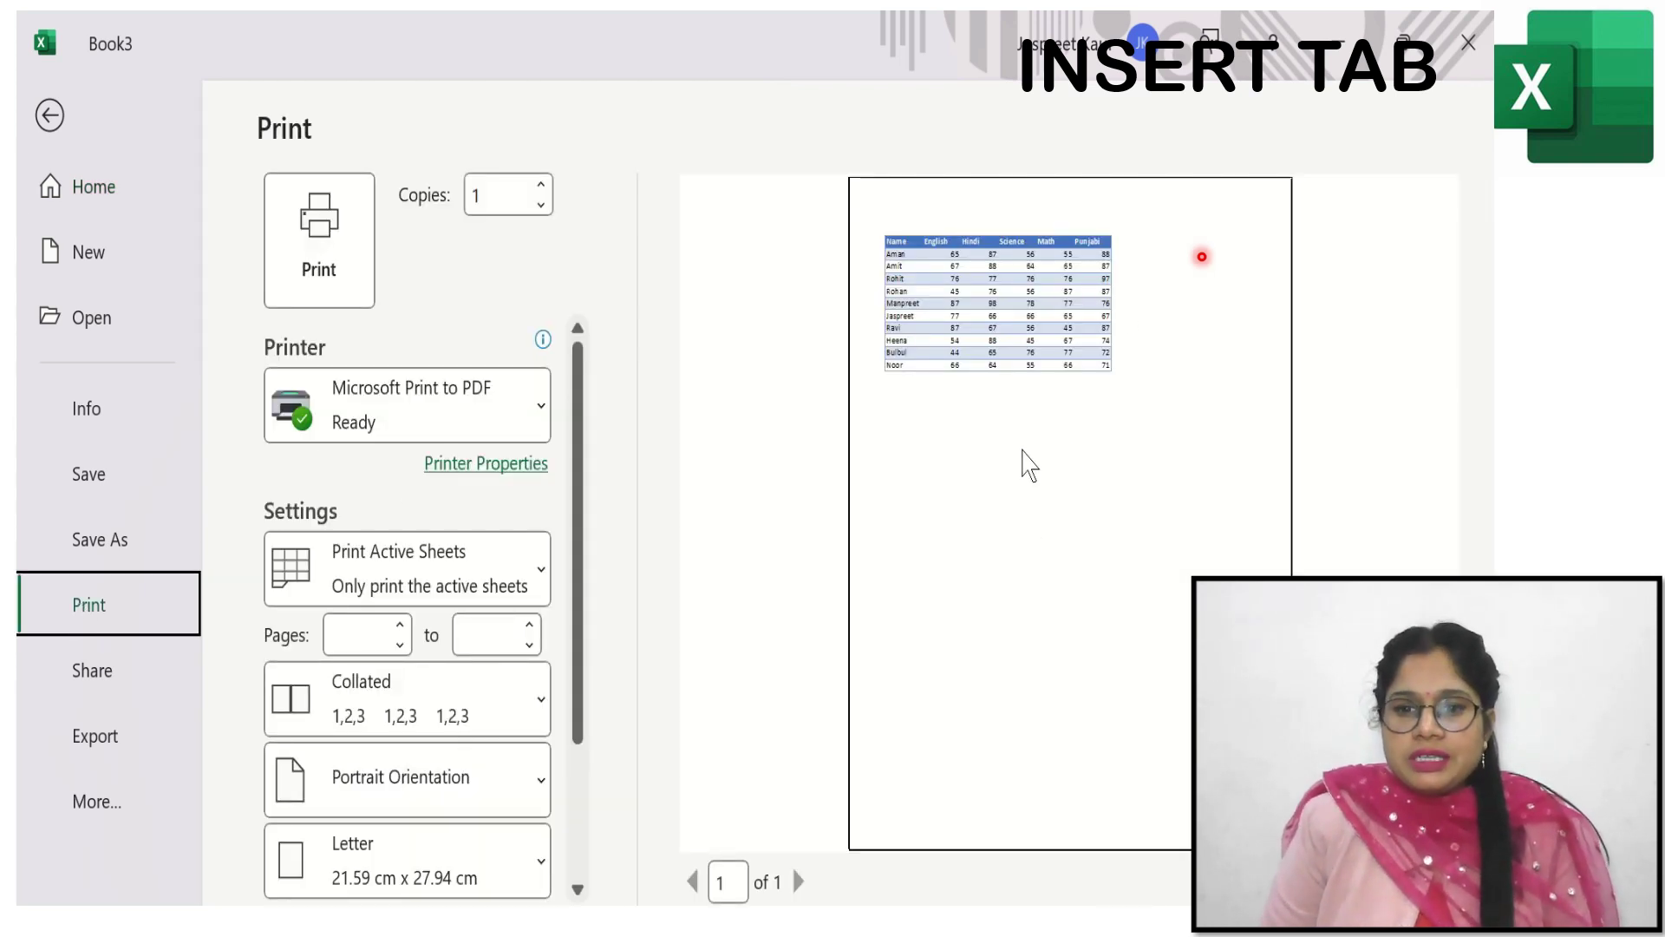
{"action": "left_click", "coordinate": [49, 116]}
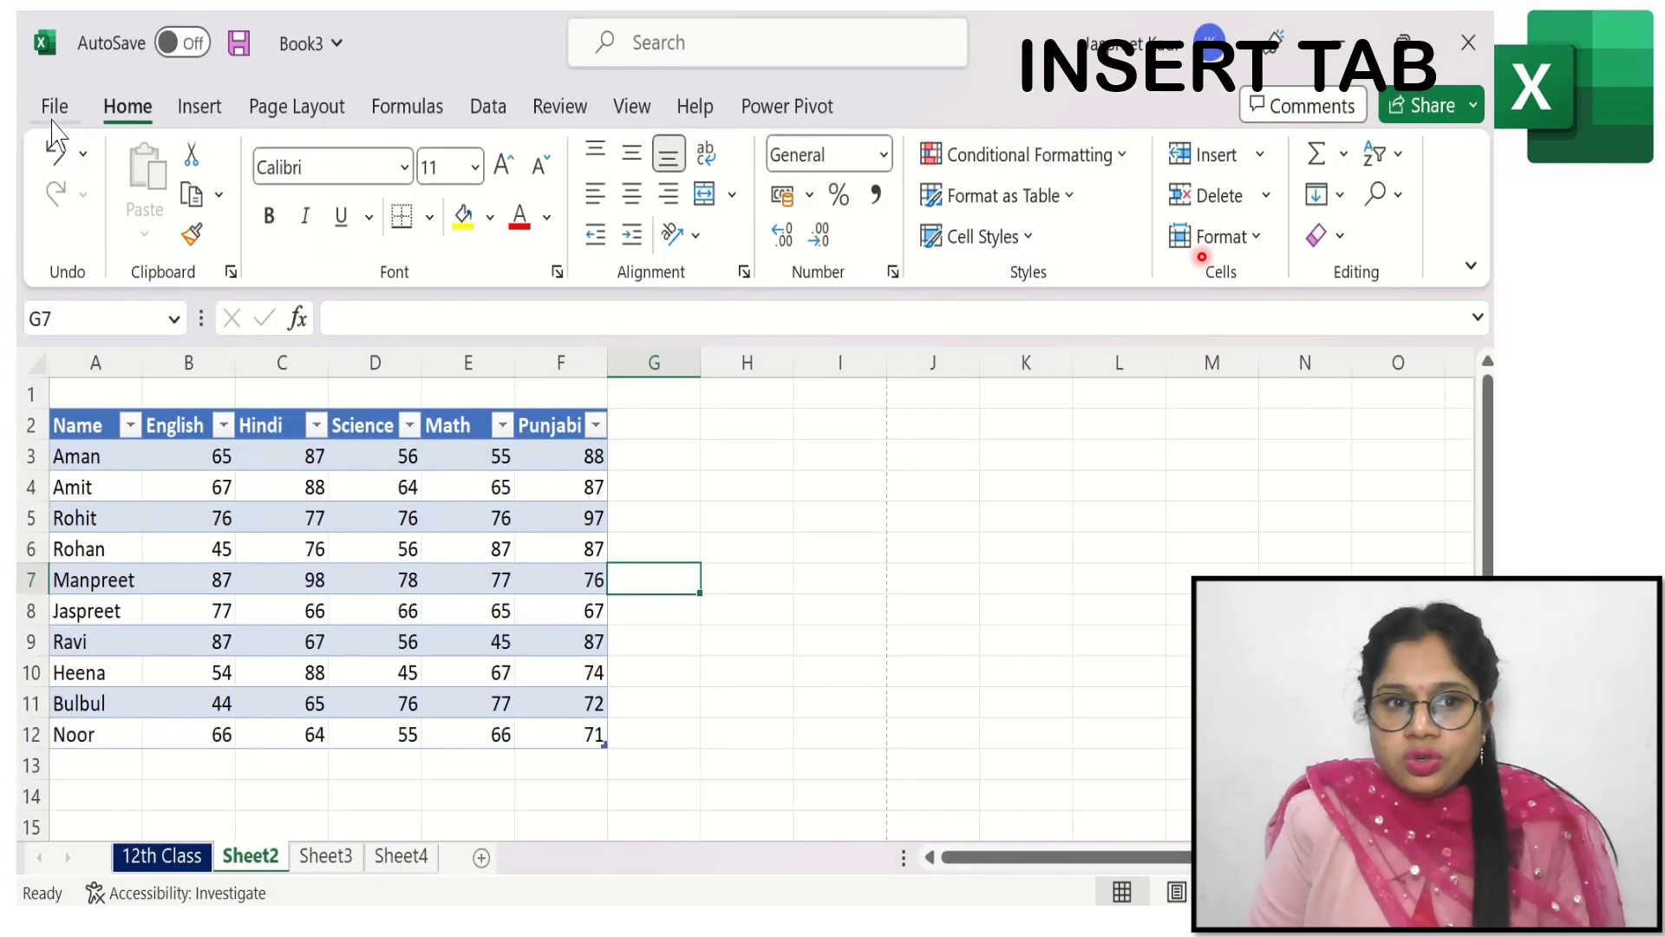
{"action": "left_click", "coordinate": [500, 582]}
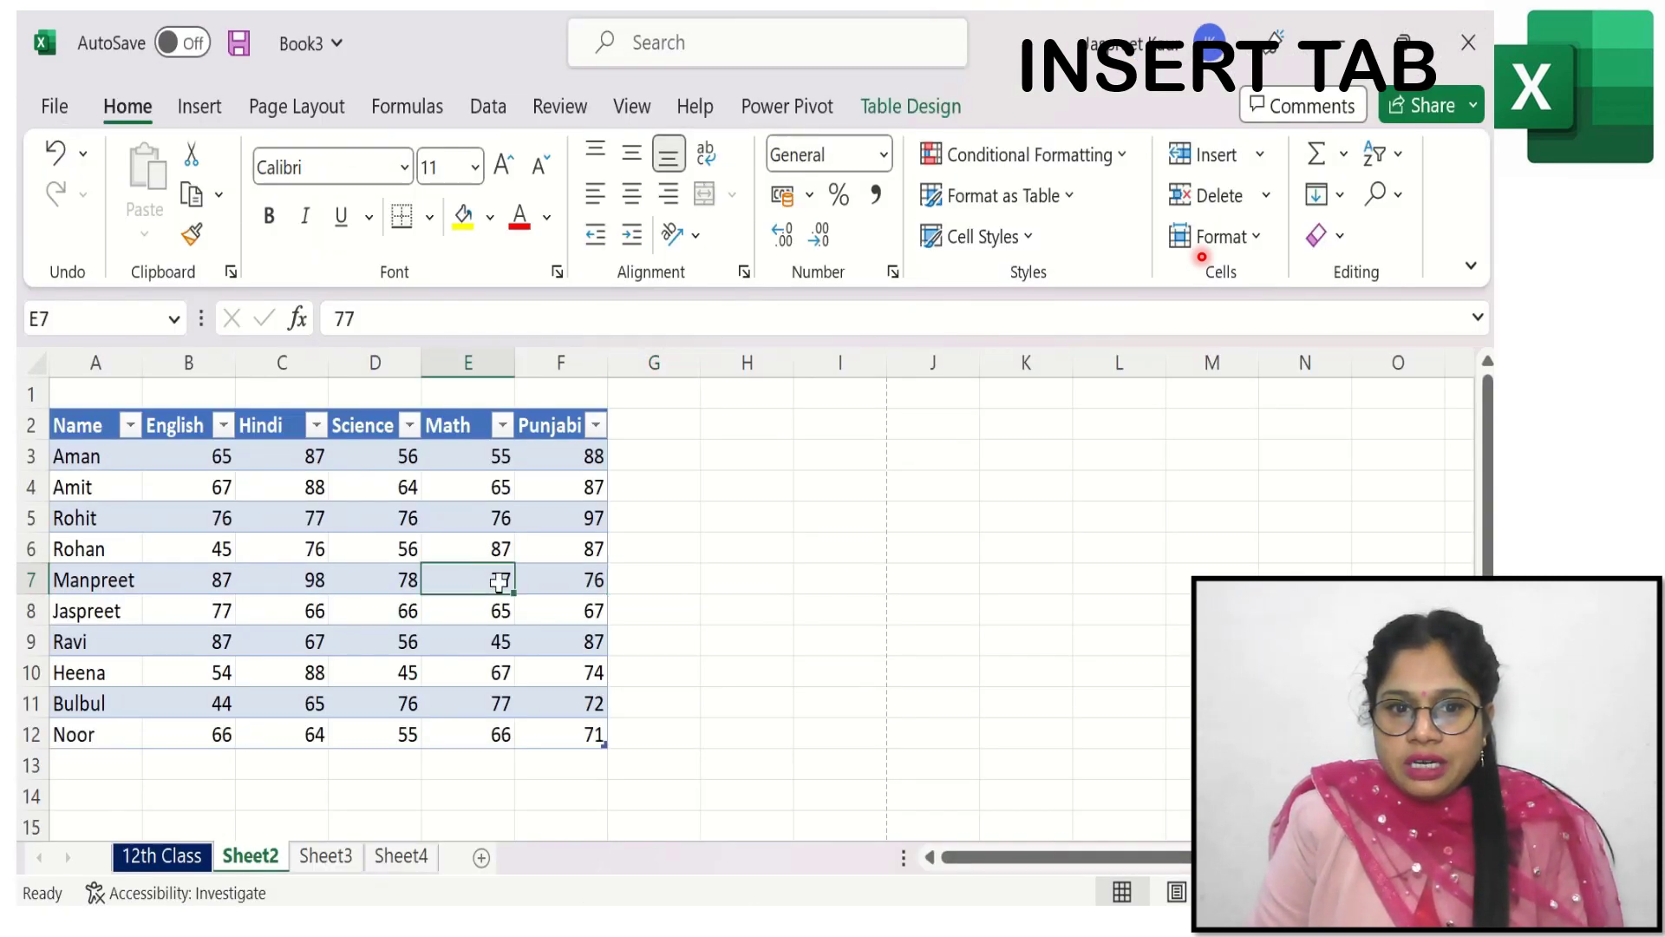
- Give Table3 a green table style after briefly trying a blue light style
{"action": "left_click", "coordinate": [919, 111]}
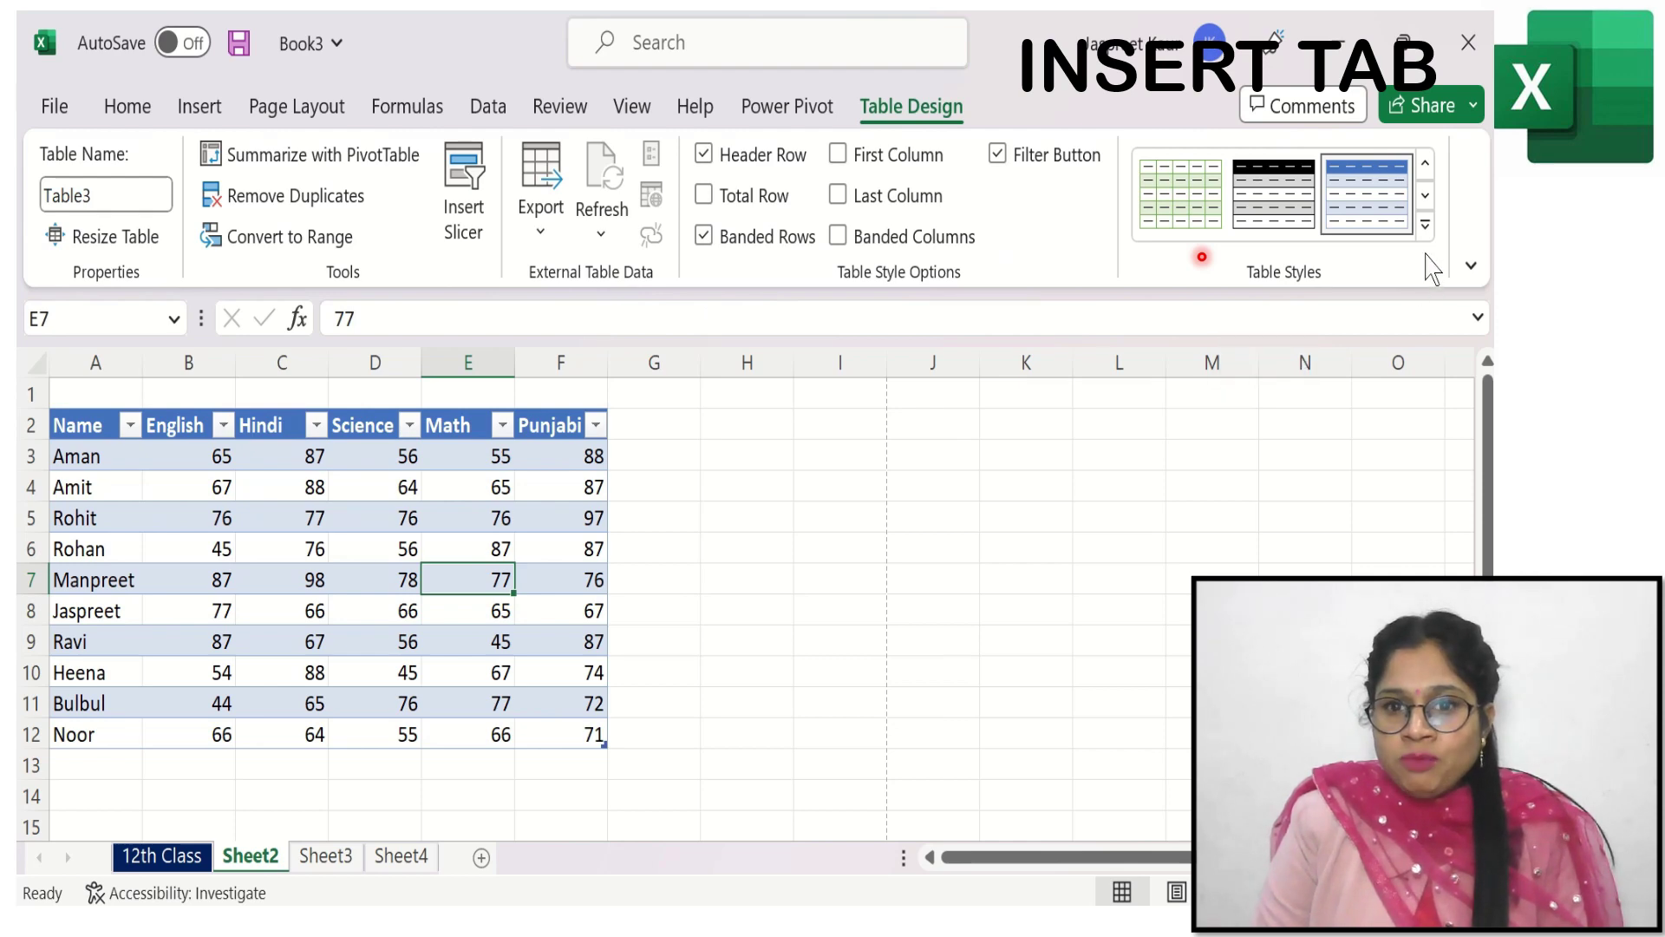
{"action": "left_click", "coordinate": [1425, 224]}
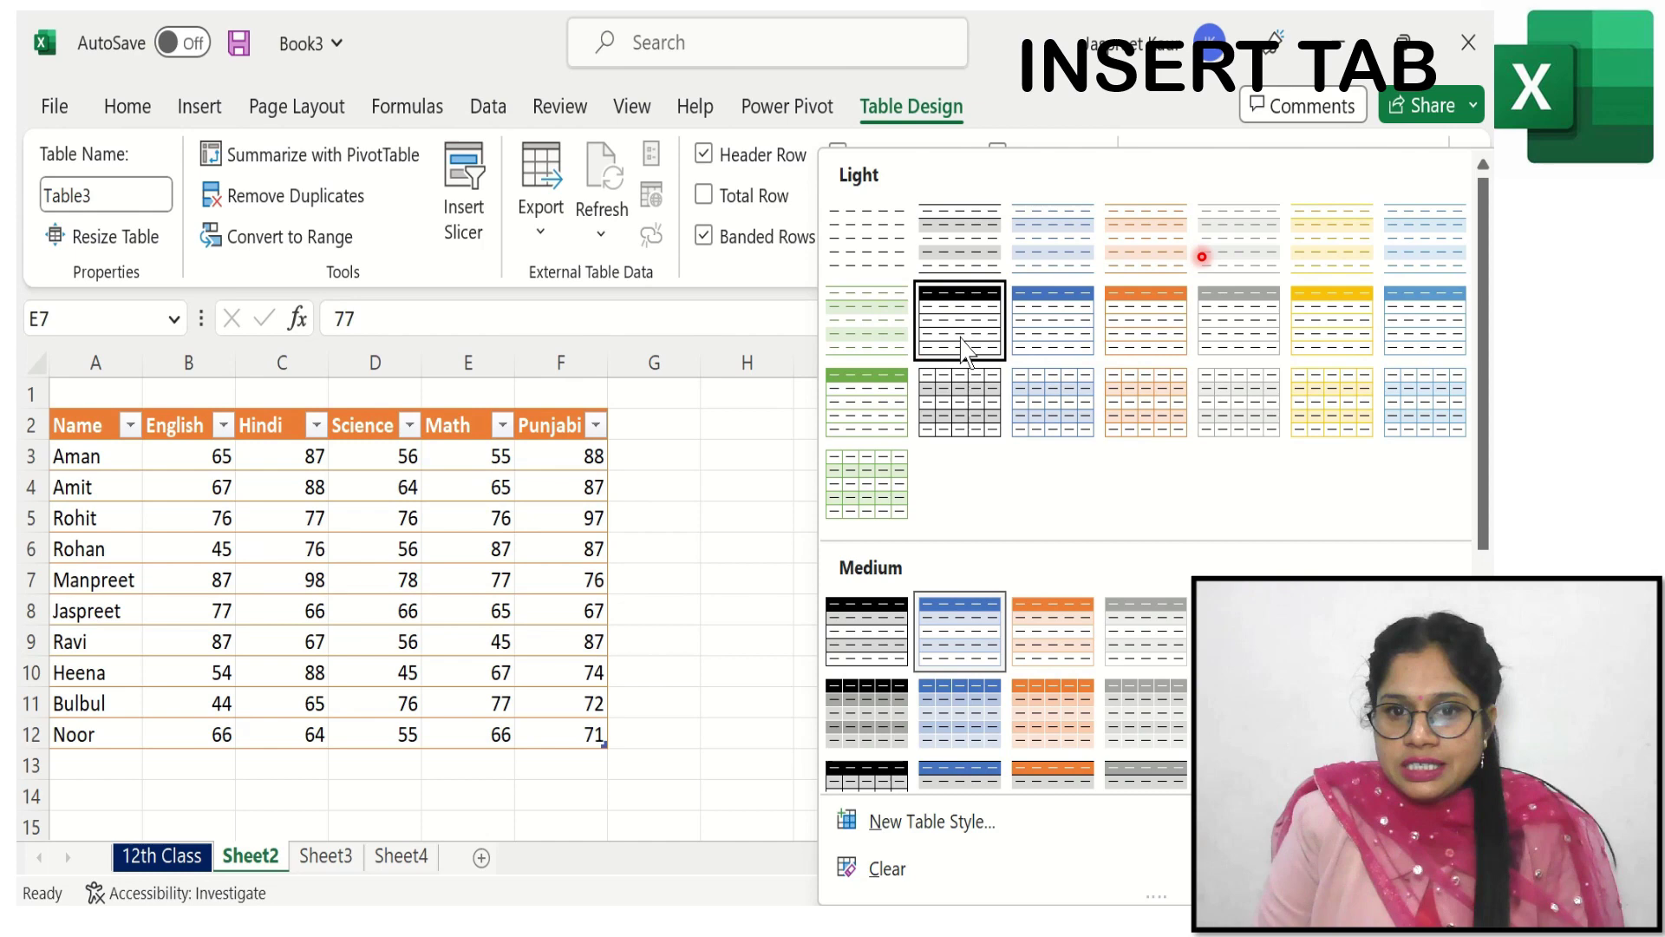
{"action": "left_click", "coordinate": [1060, 326]}
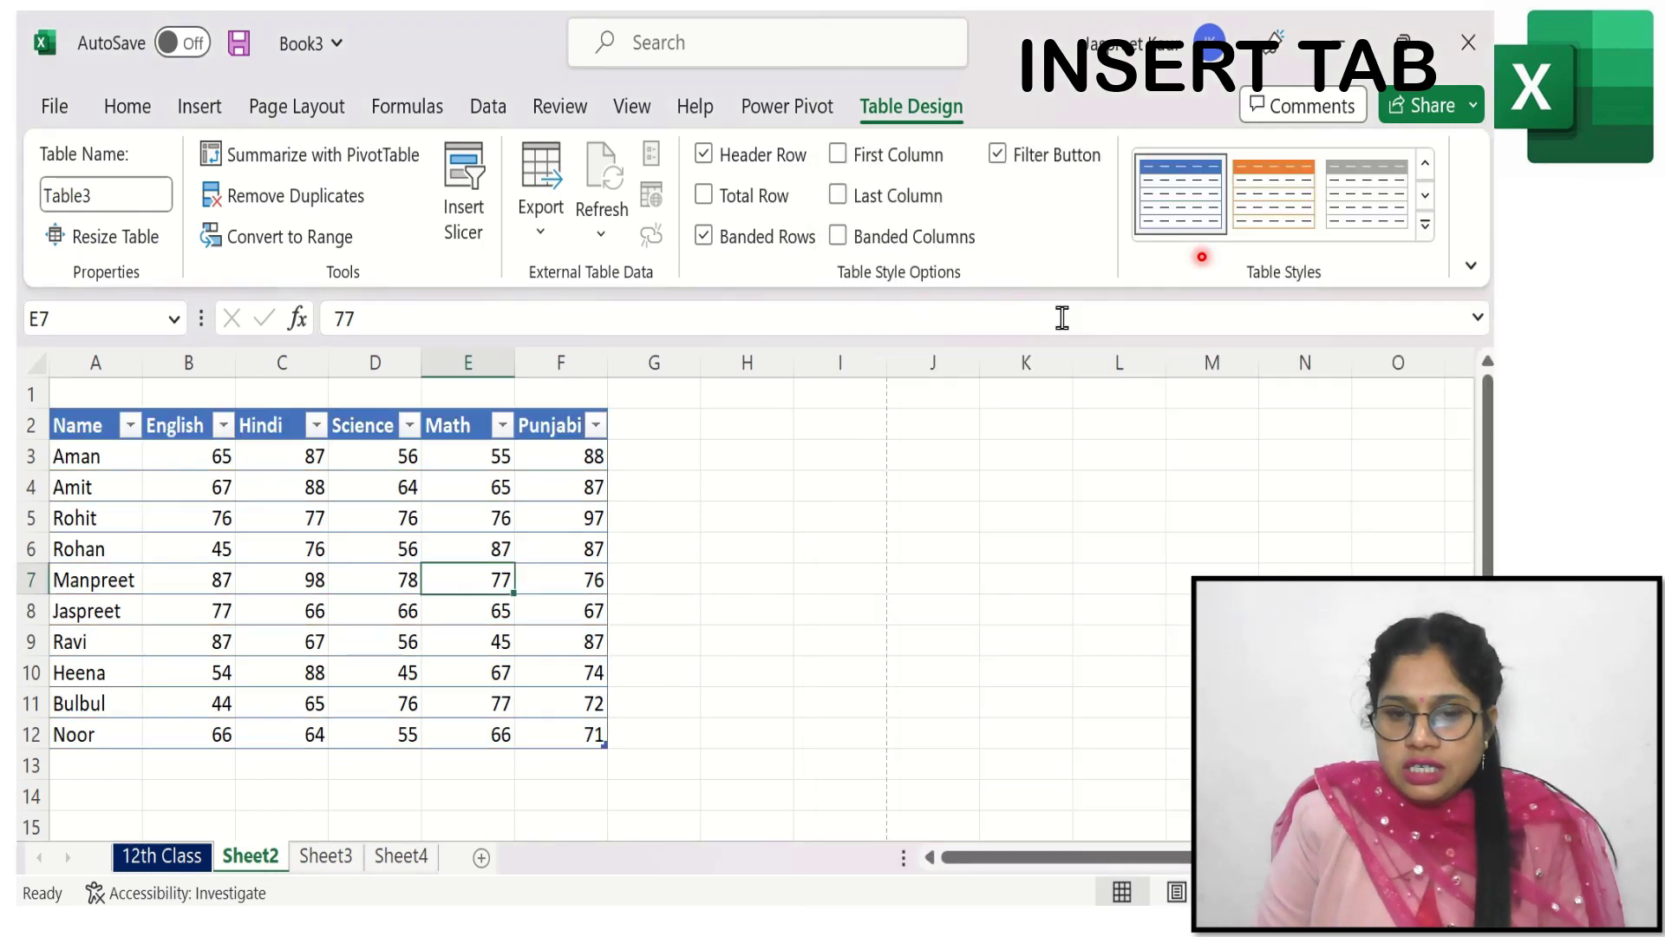
{"action": "left_click", "coordinate": [1425, 225]}
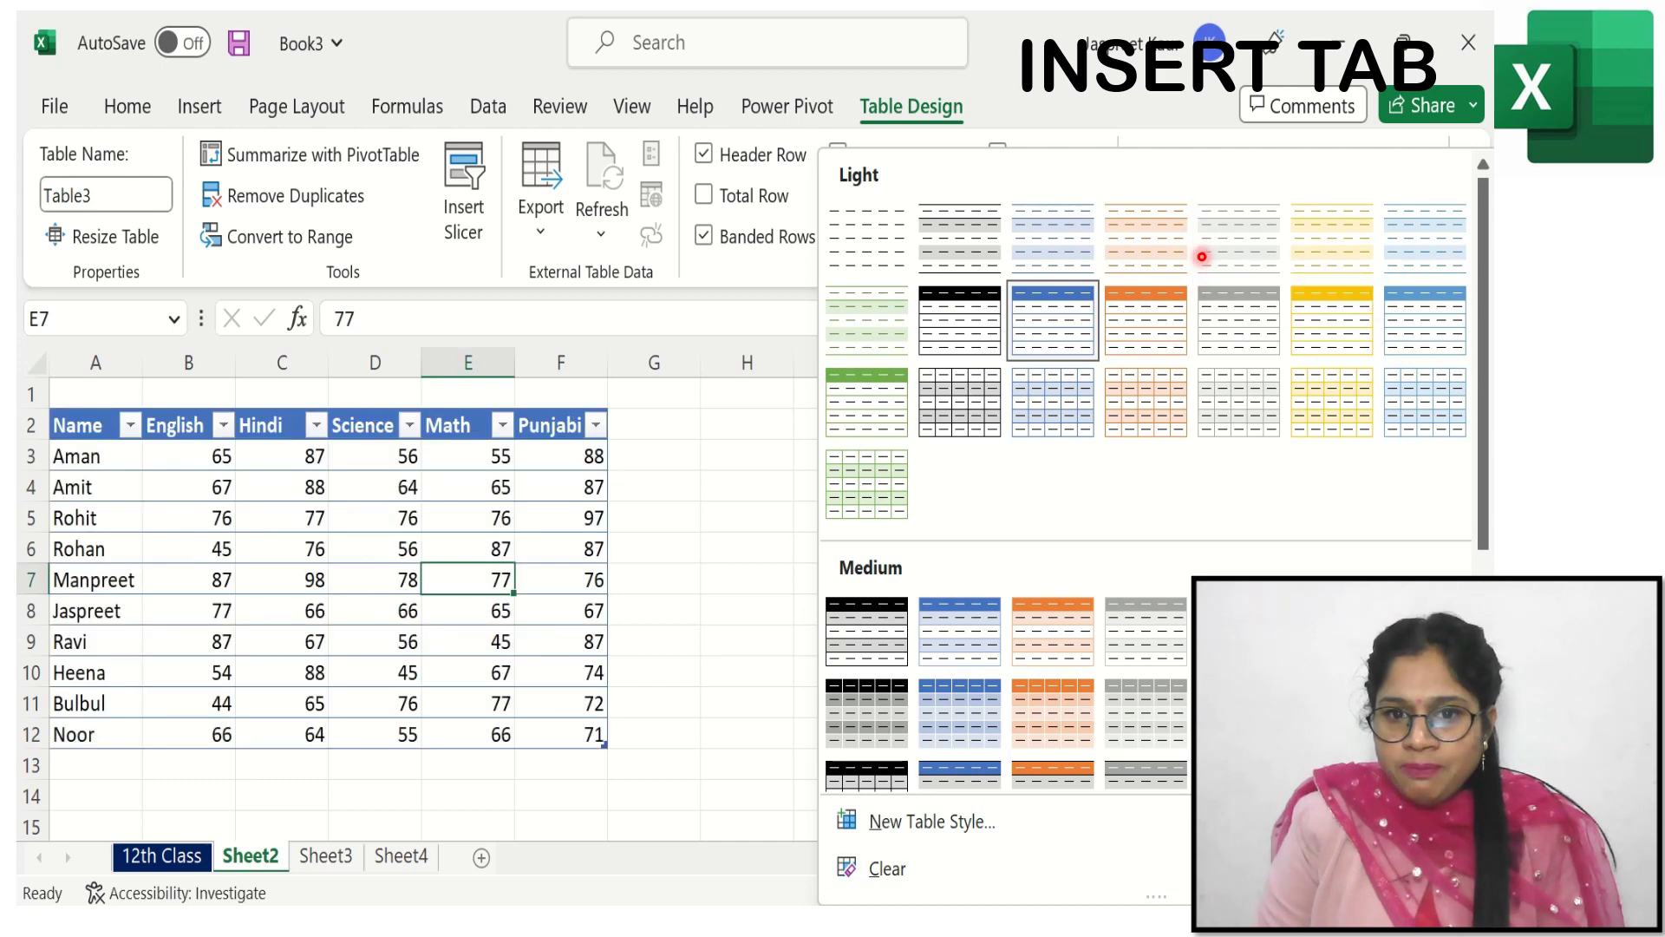
{"action": "left_click", "coordinate": [1202, 257]}
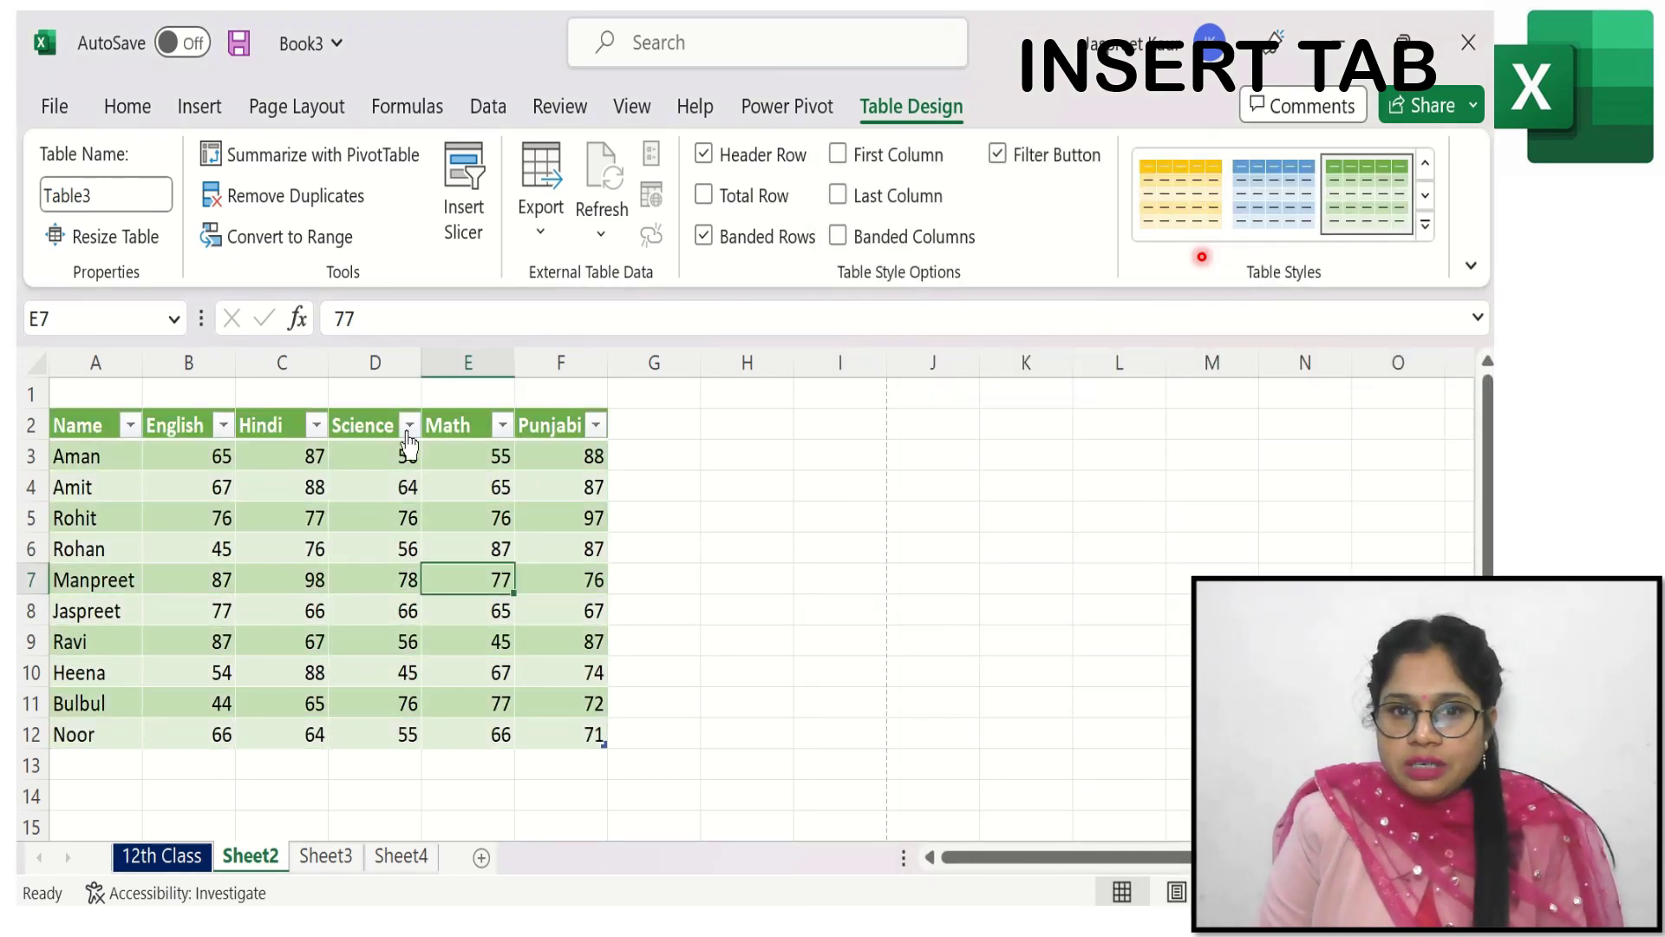
- Toggle Filter Button, First Column and Header Row off and back on again
{"action": "left_click", "coordinate": [997, 156]}
{"action": "left_click", "coordinate": [997, 156]}
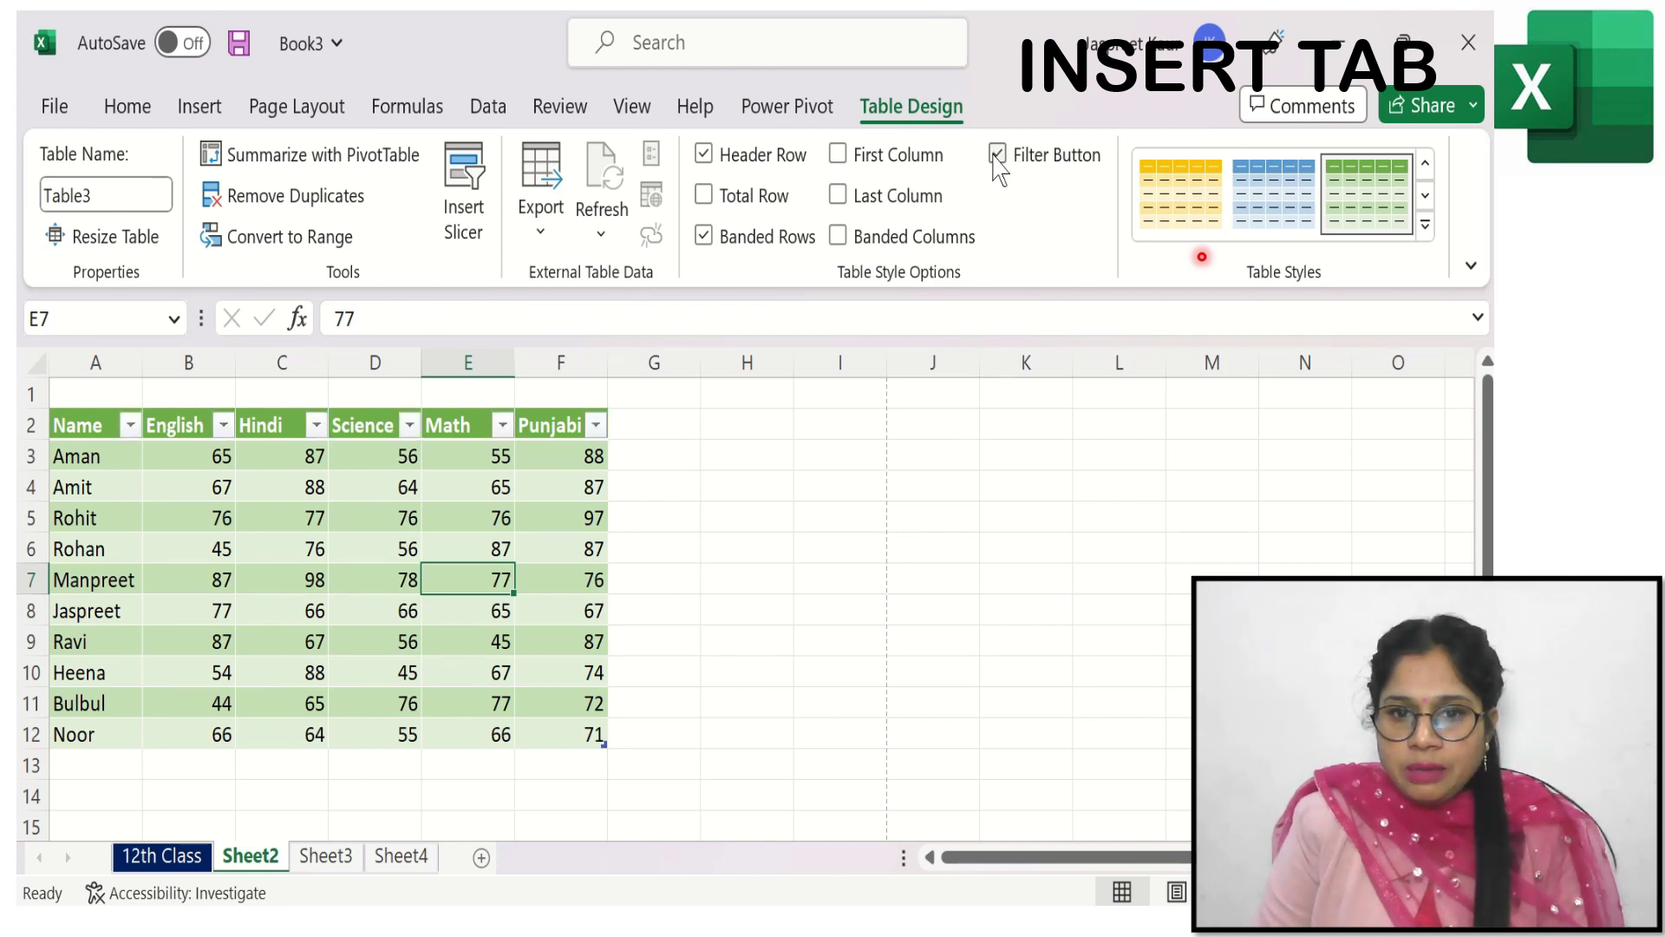
{"action": "left_click", "coordinate": [838, 154]}
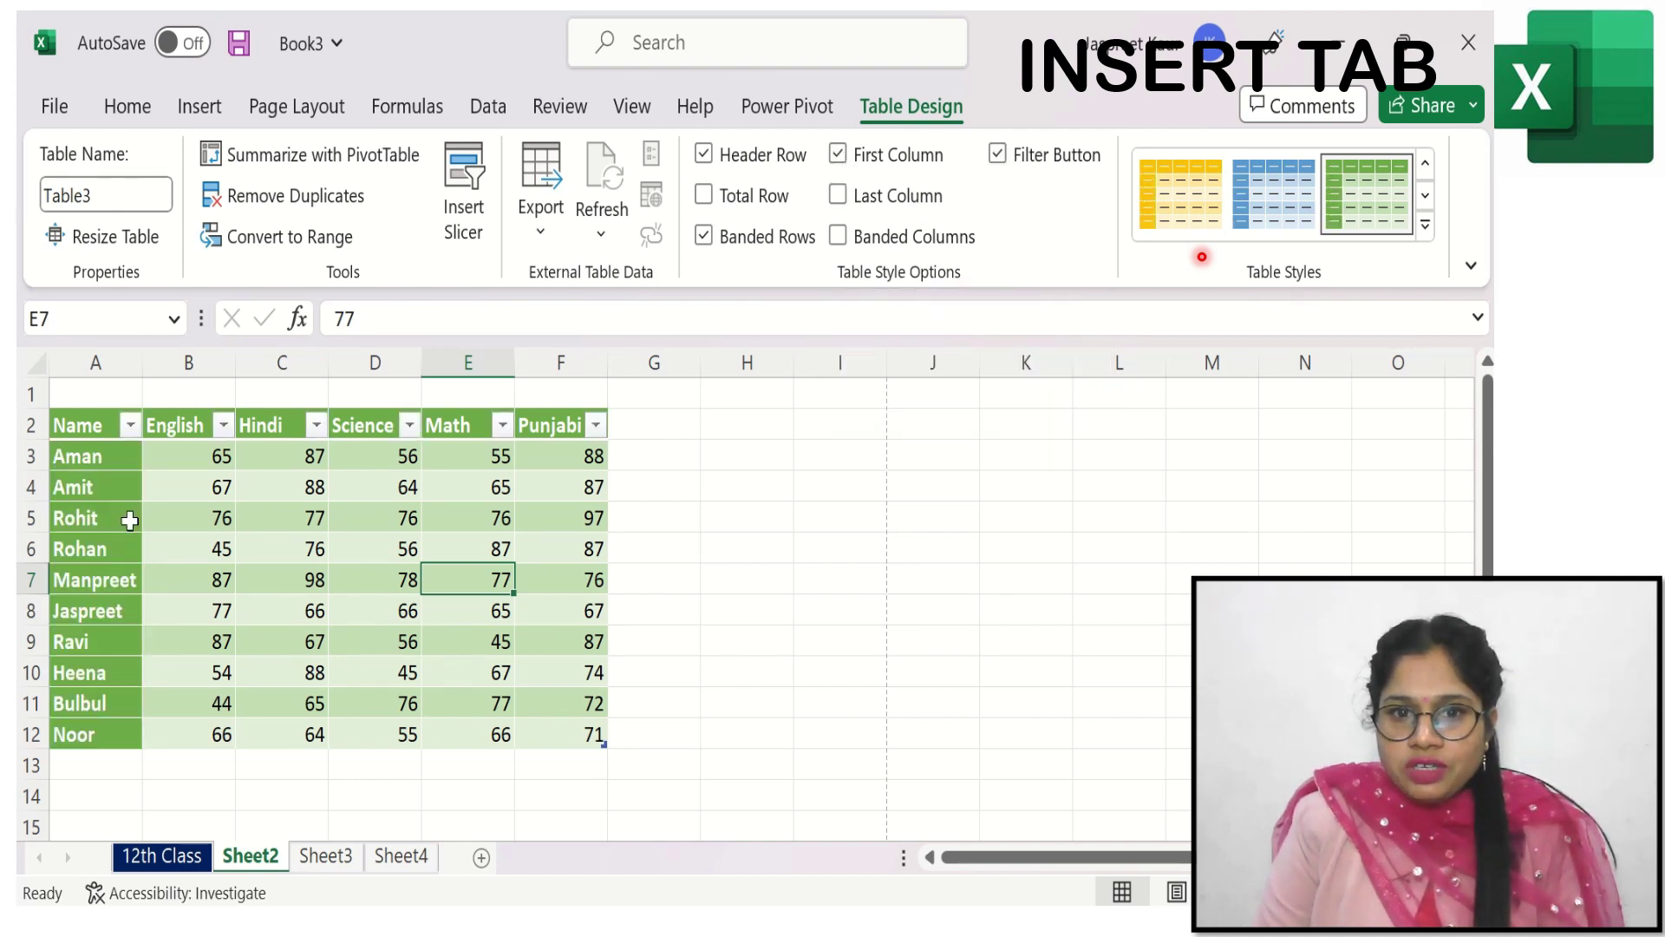
{"action": "left_click", "coordinate": [840, 157]}
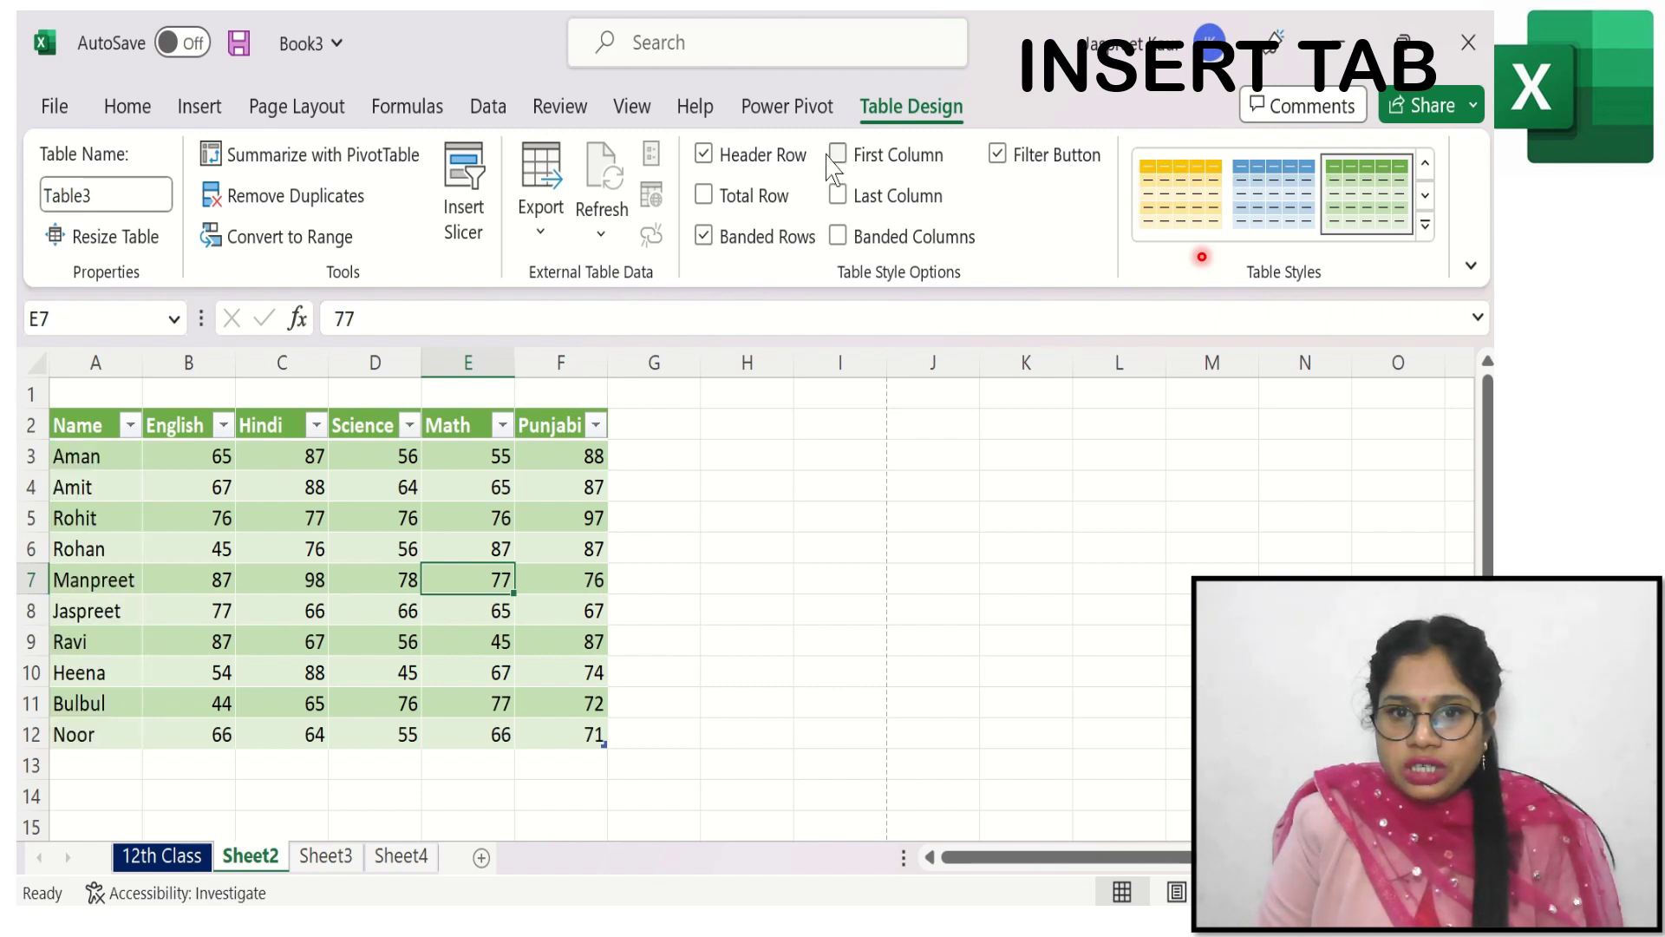
{"action": "left_click", "coordinate": [702, 156]}
{"action": "left_click", "coordinate": [704, 156]}
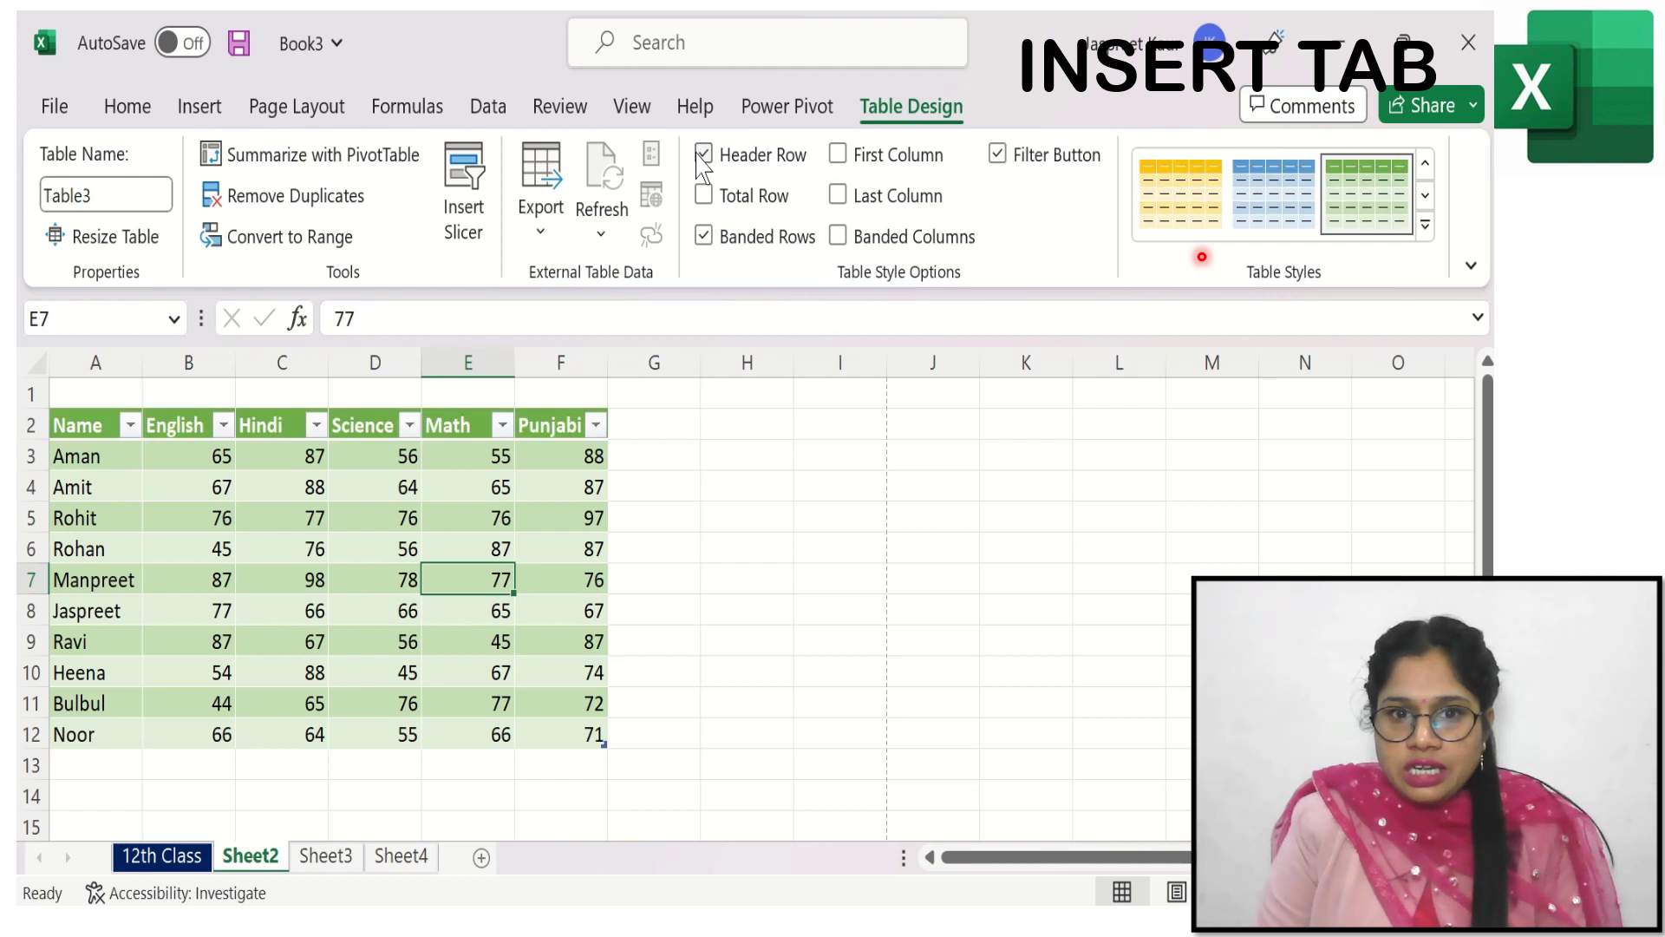
- Add a Total row showing 806 under Punjabi and emphasise the last column
{"action": "left_click", "coordinate": [705, 196]}
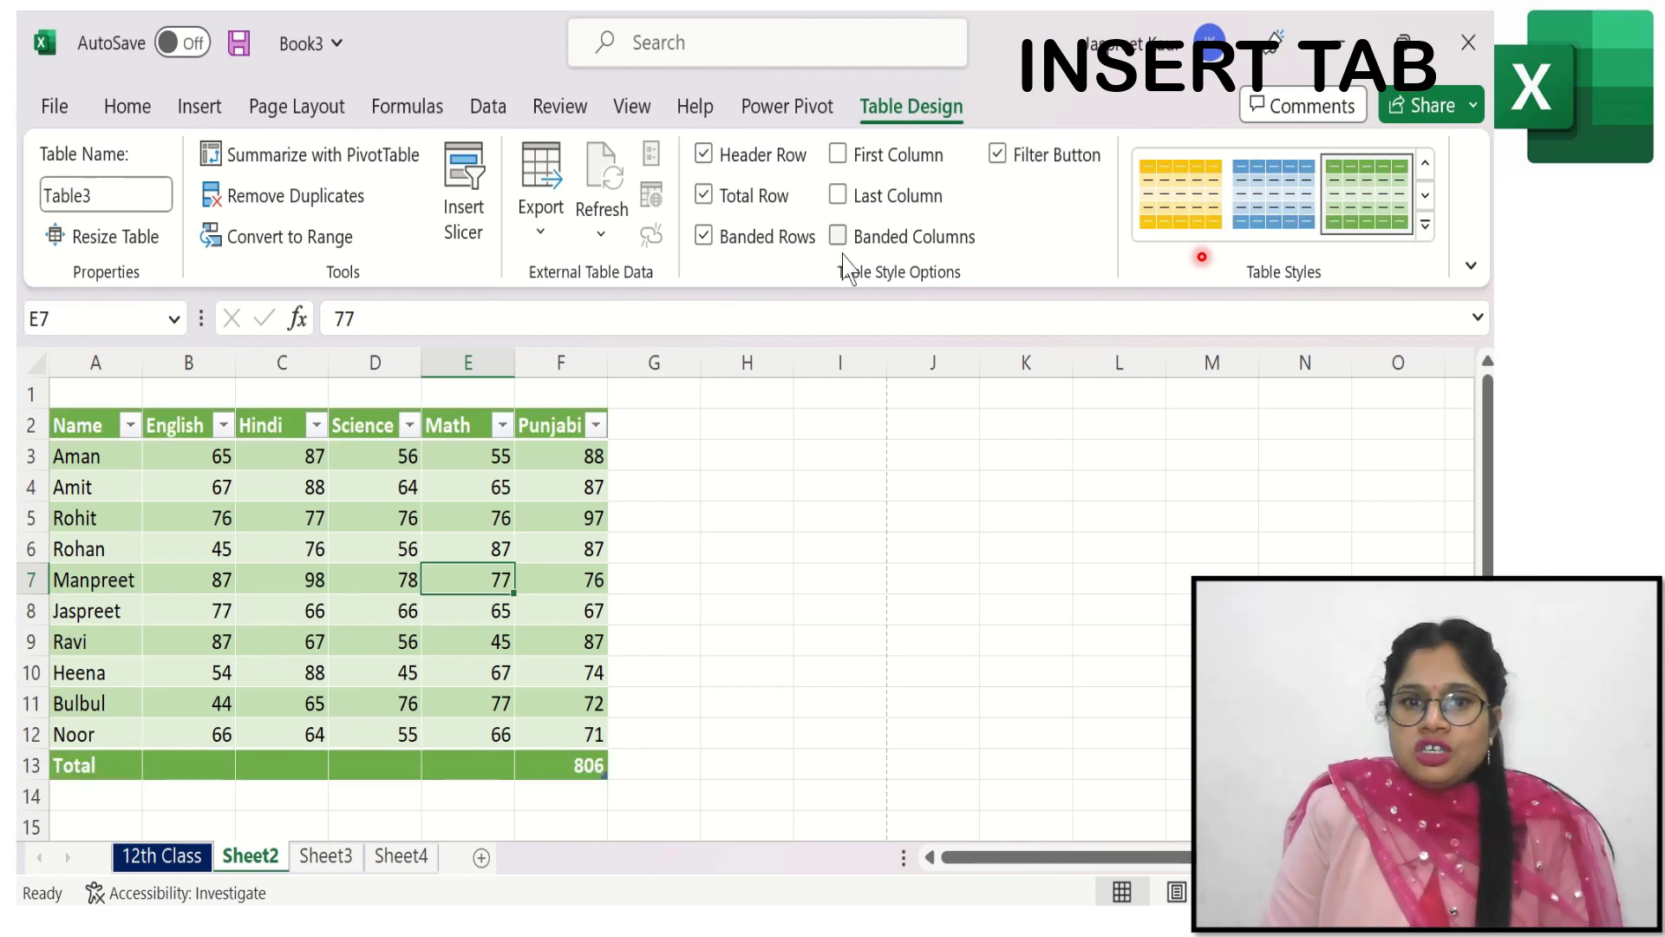
{"action": "left_click", "coordinate": [838, 196]}
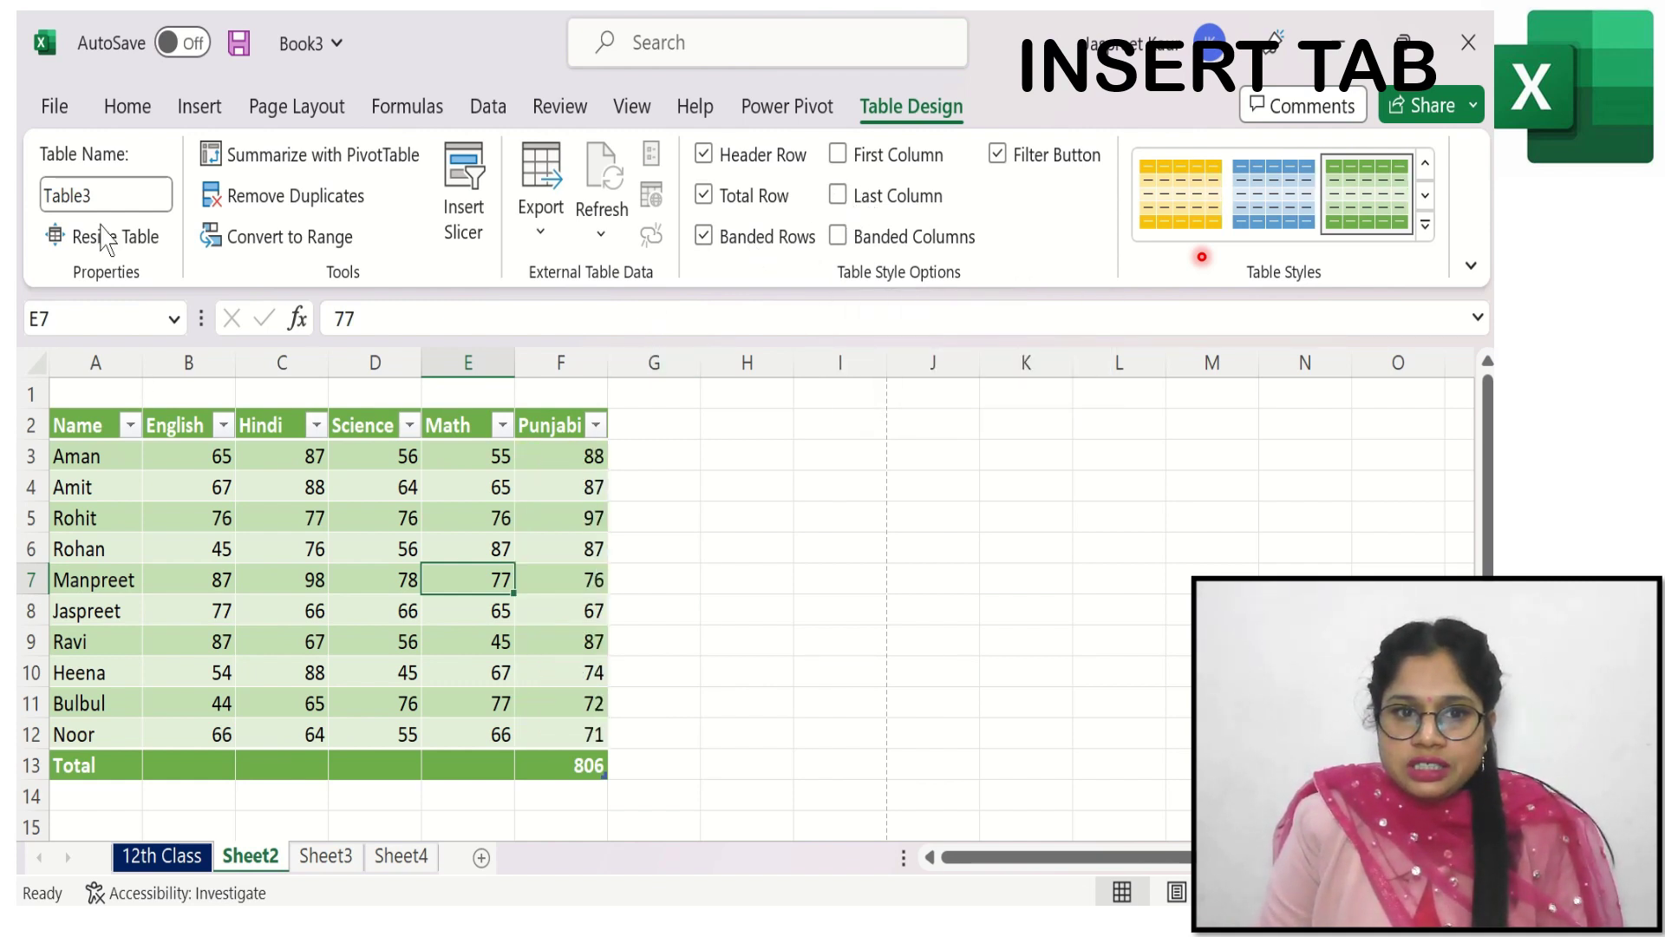
{"action": "left_click", "coordinate": [781, 504]}
{"action": "left_click", "coordinate": [347, 513]}
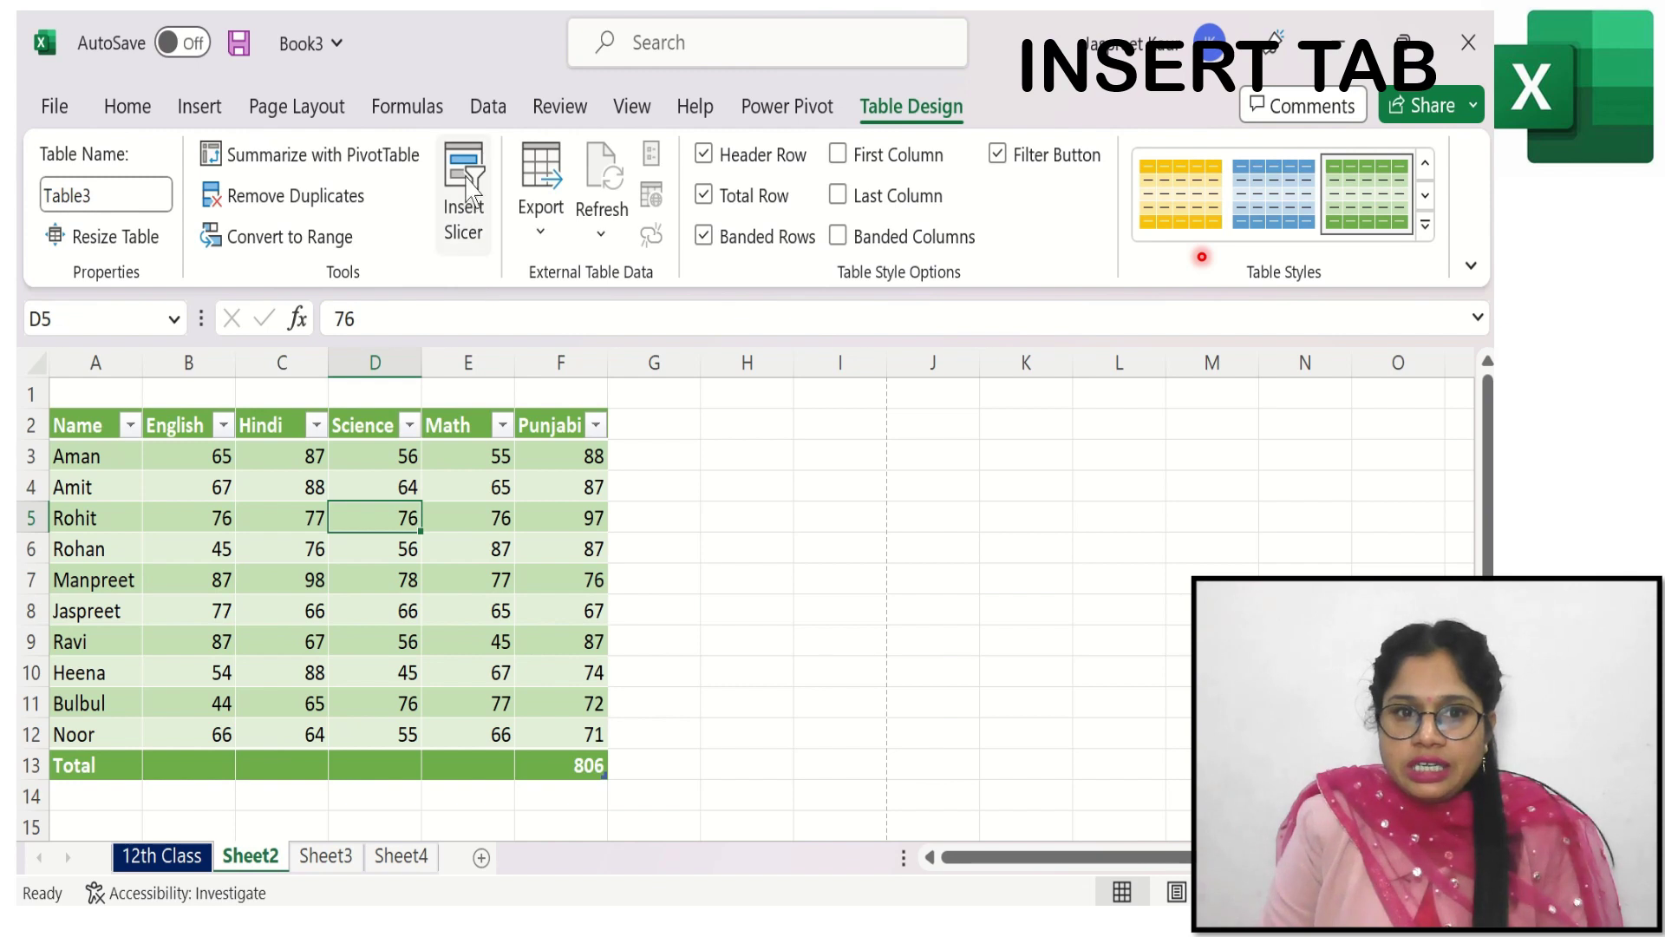
- Cancel a slicer attempt's connections dialog and select the whole table A2:F13, Total row included
{"action": "left_click", "coordinate": [672, 607]}
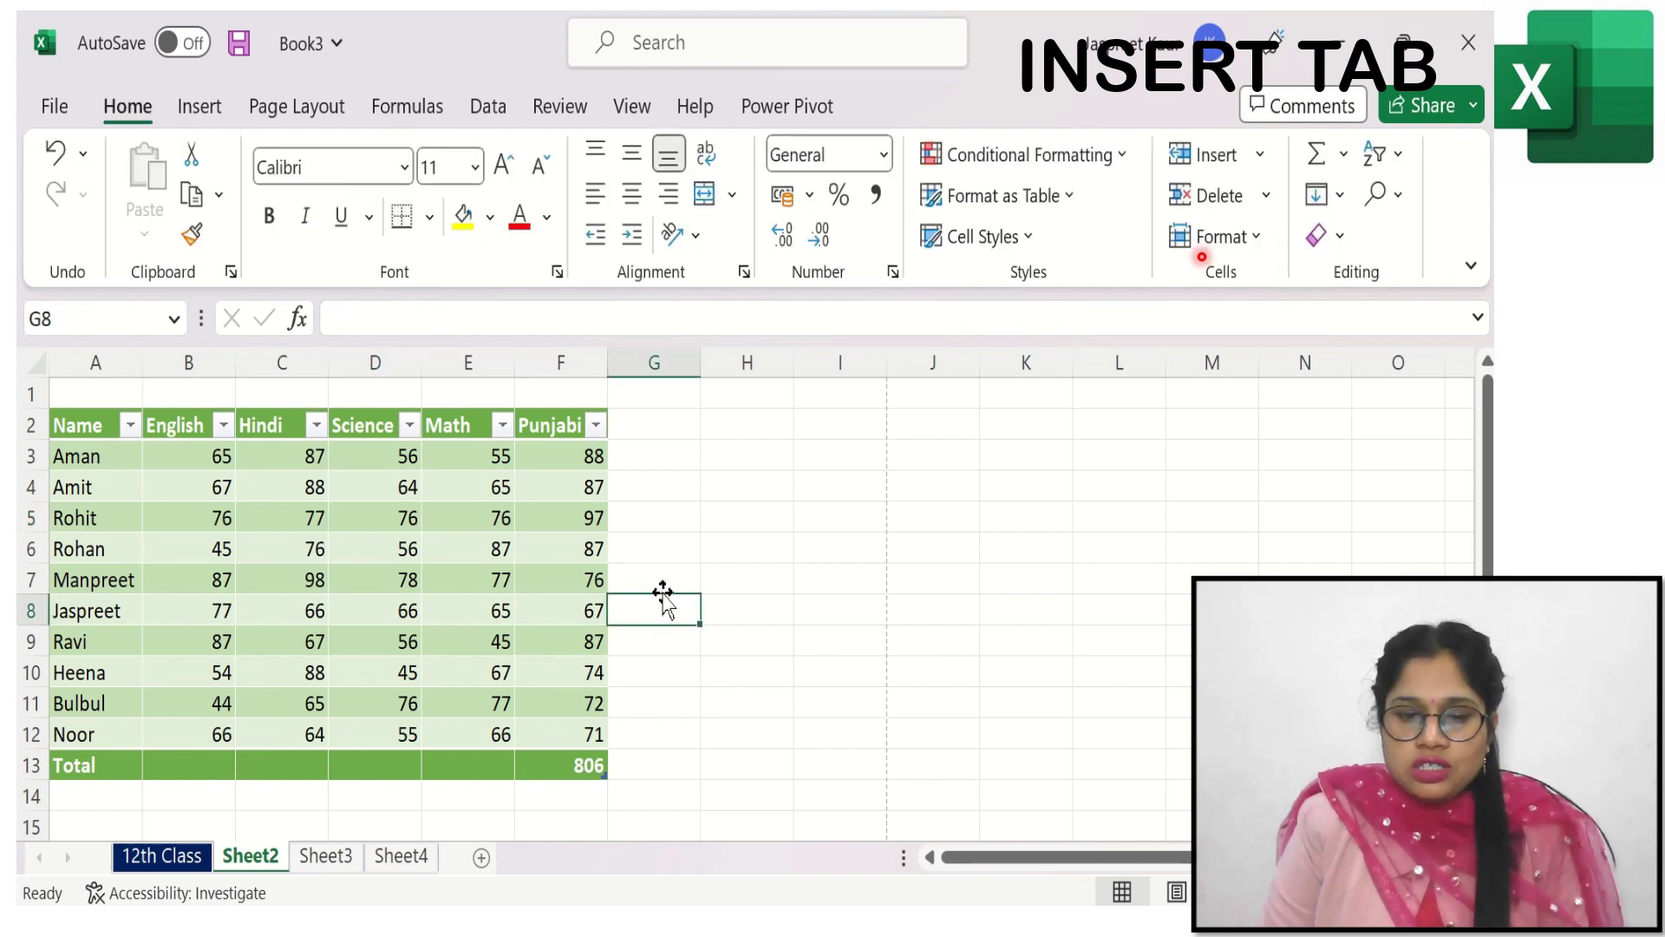
{"action": "left_click", "coordinate": [201, 109]}
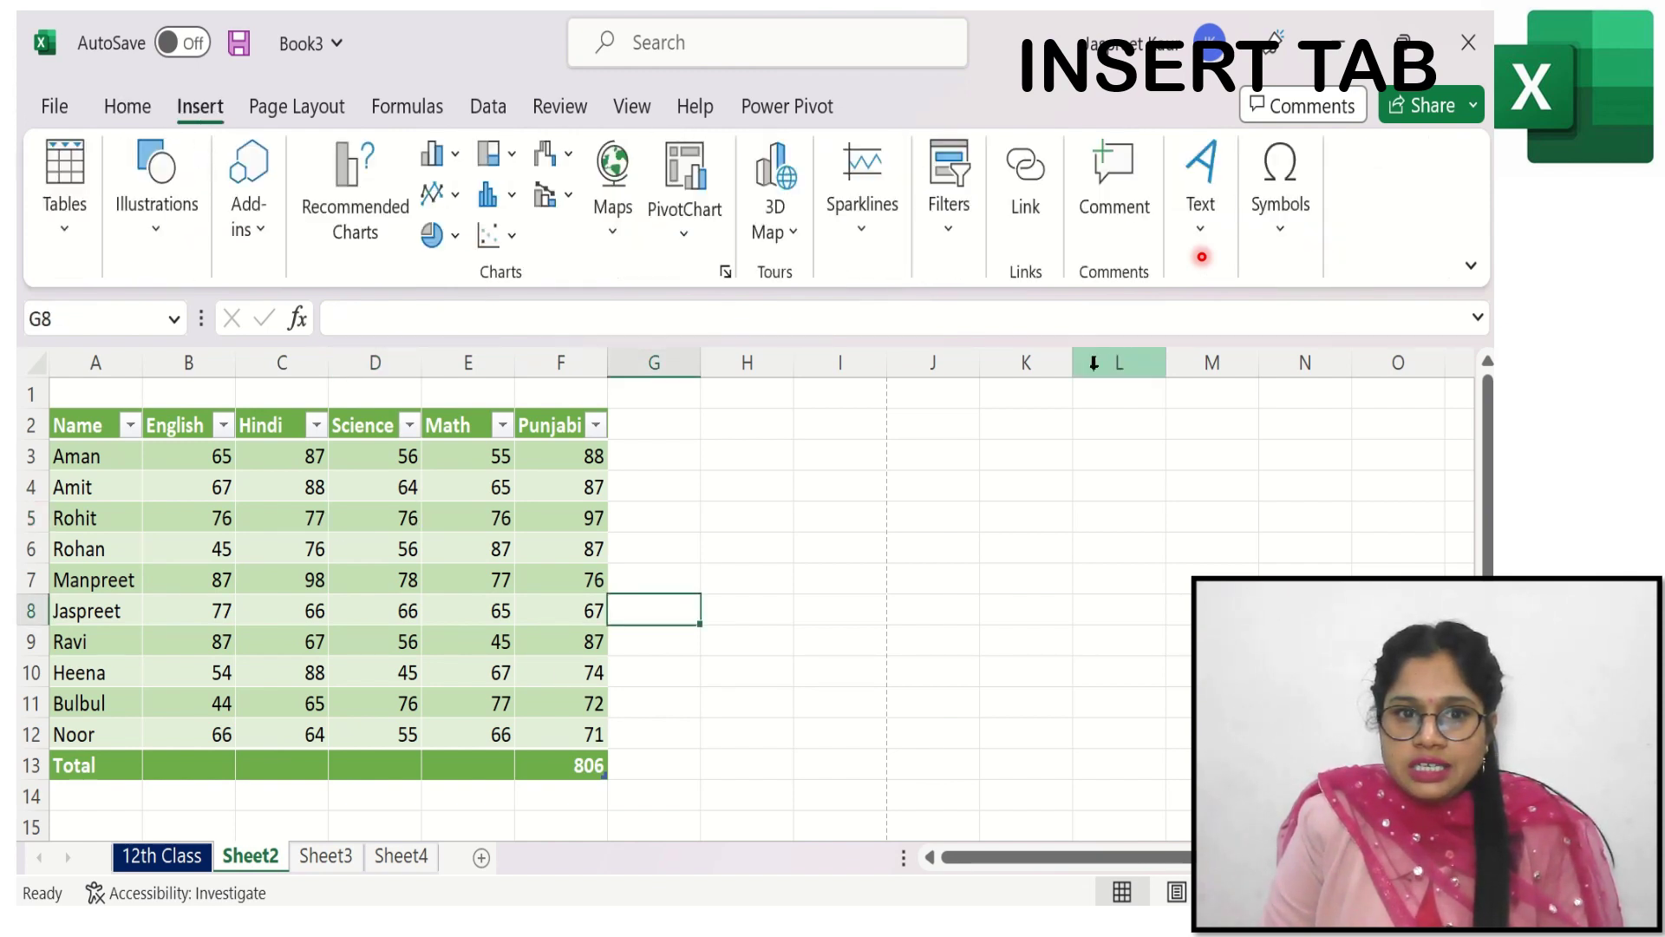
{"action": "left_click", "coordinate": [952, 247]}
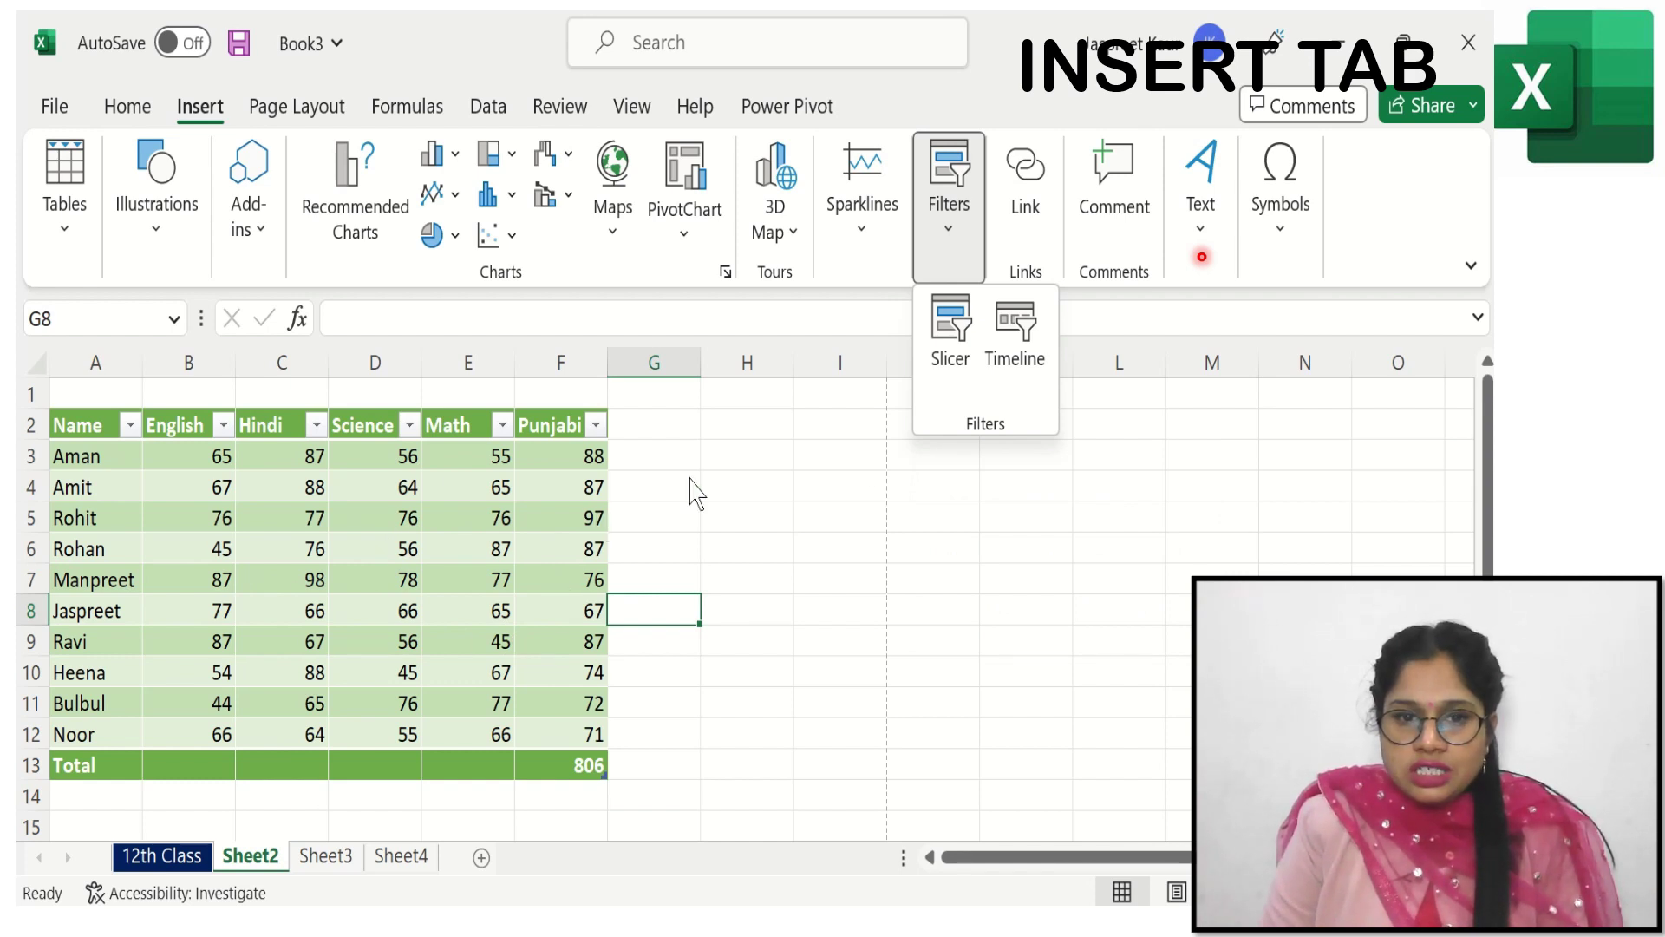
{"action": "left_click", "coordinate": [950, 333]}
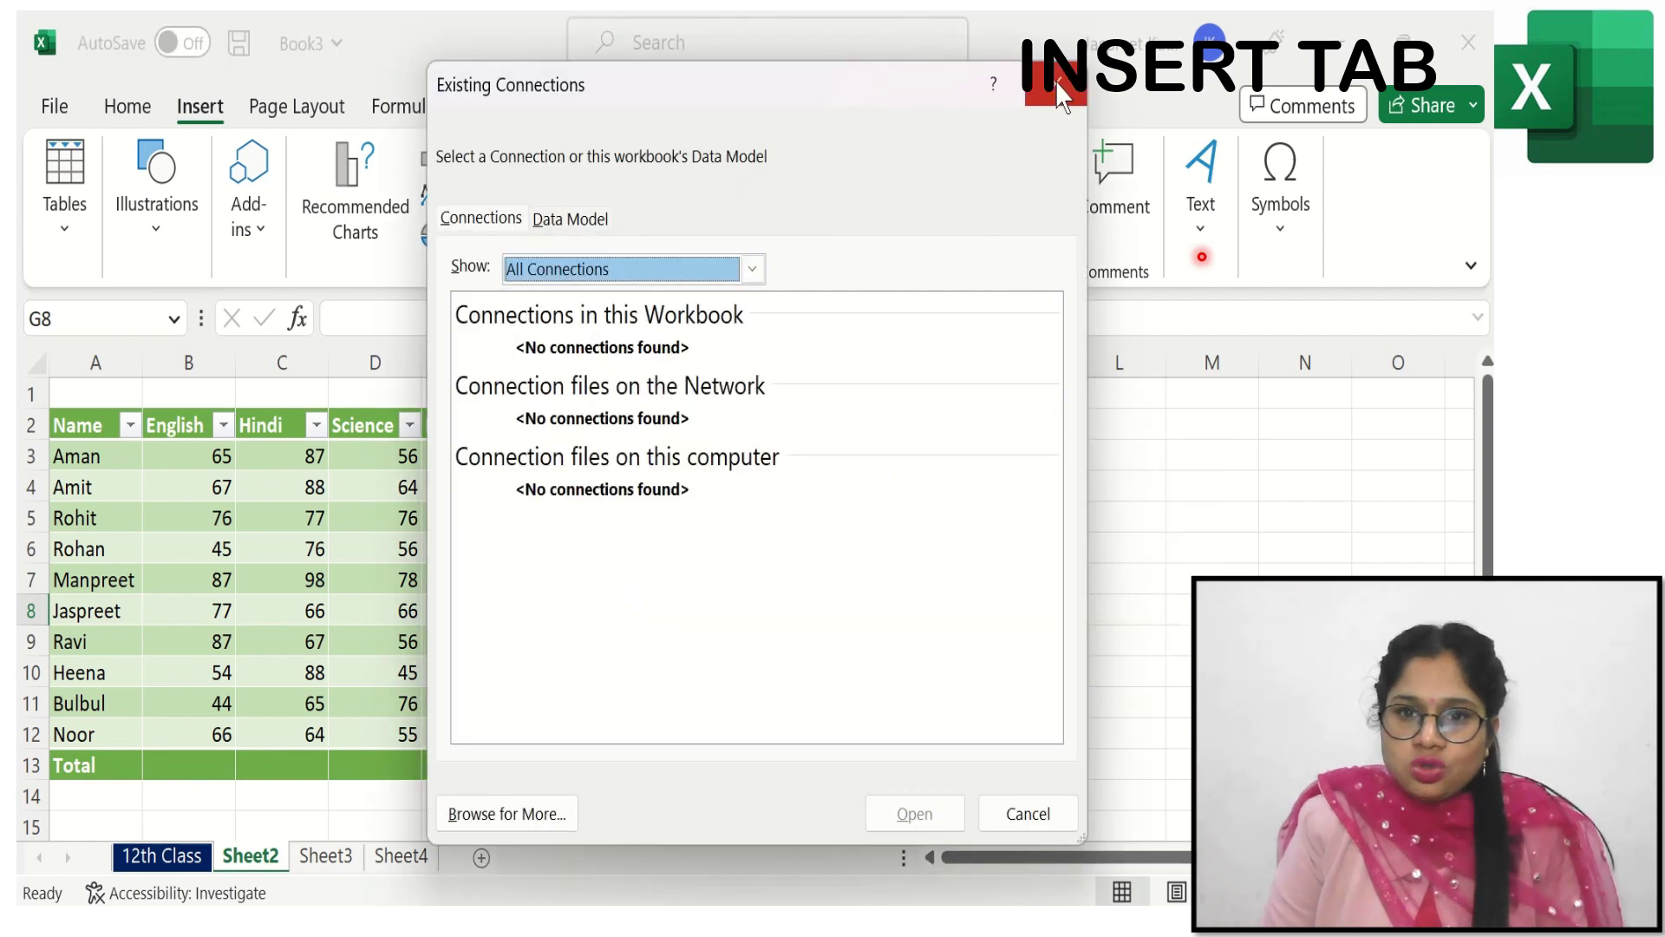
{"action": "left_click", "coordinate": [1058, 84]}
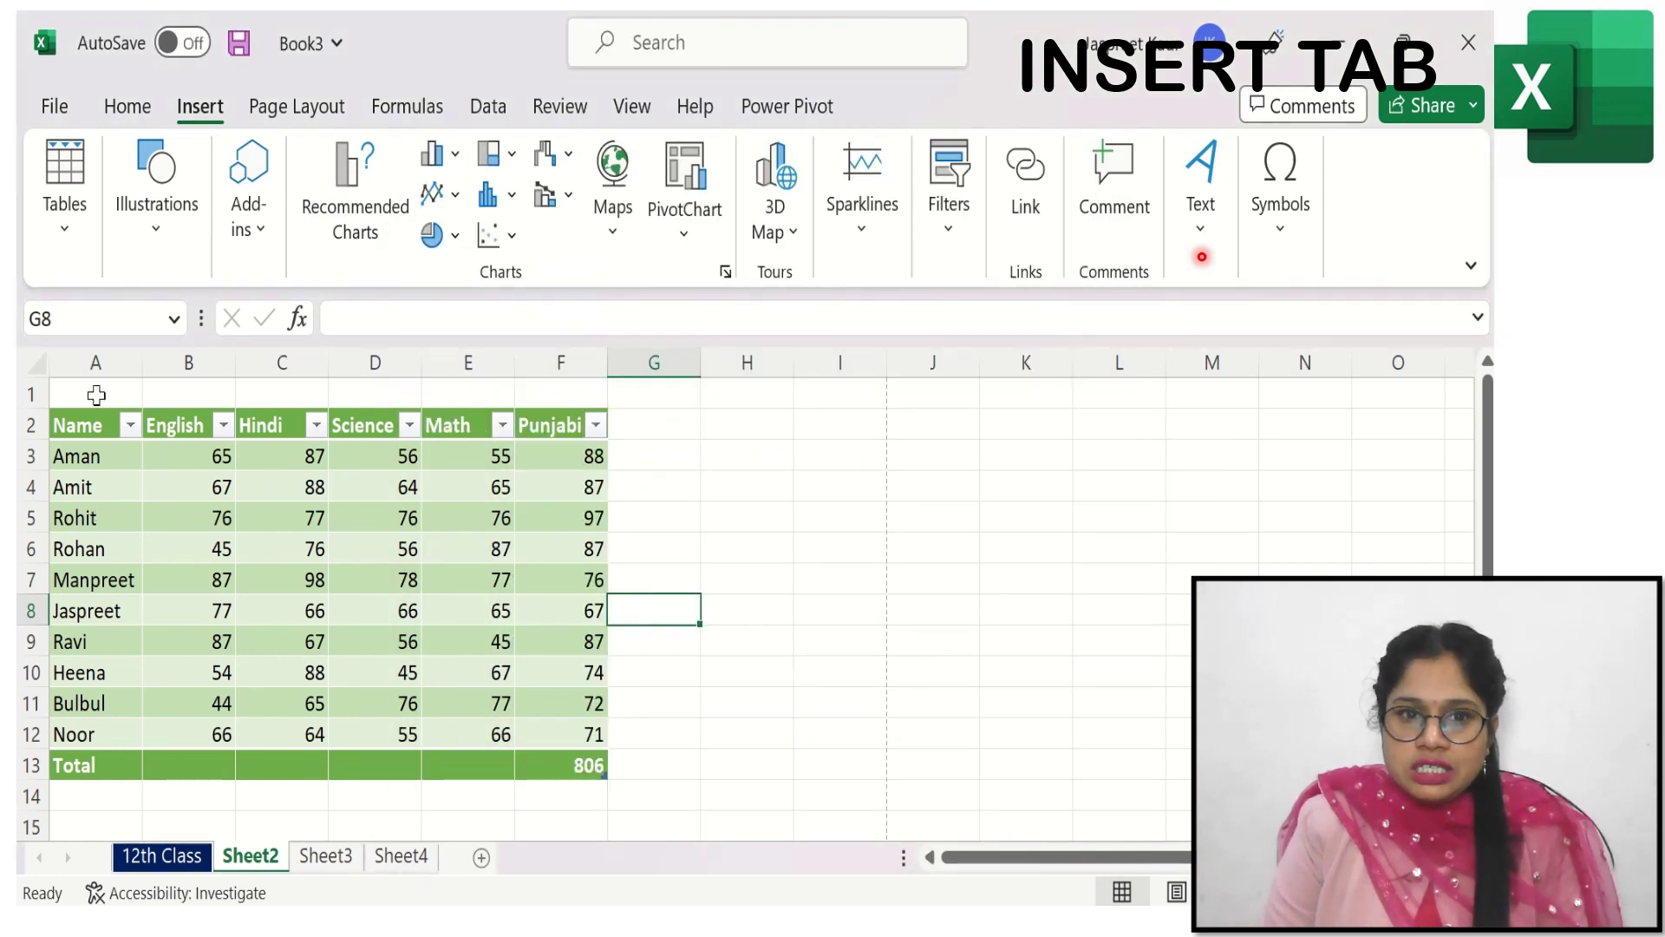
{"action": "left_click_drag", "start_coordinate": [91, 426], "coordinate": [556, 756]}
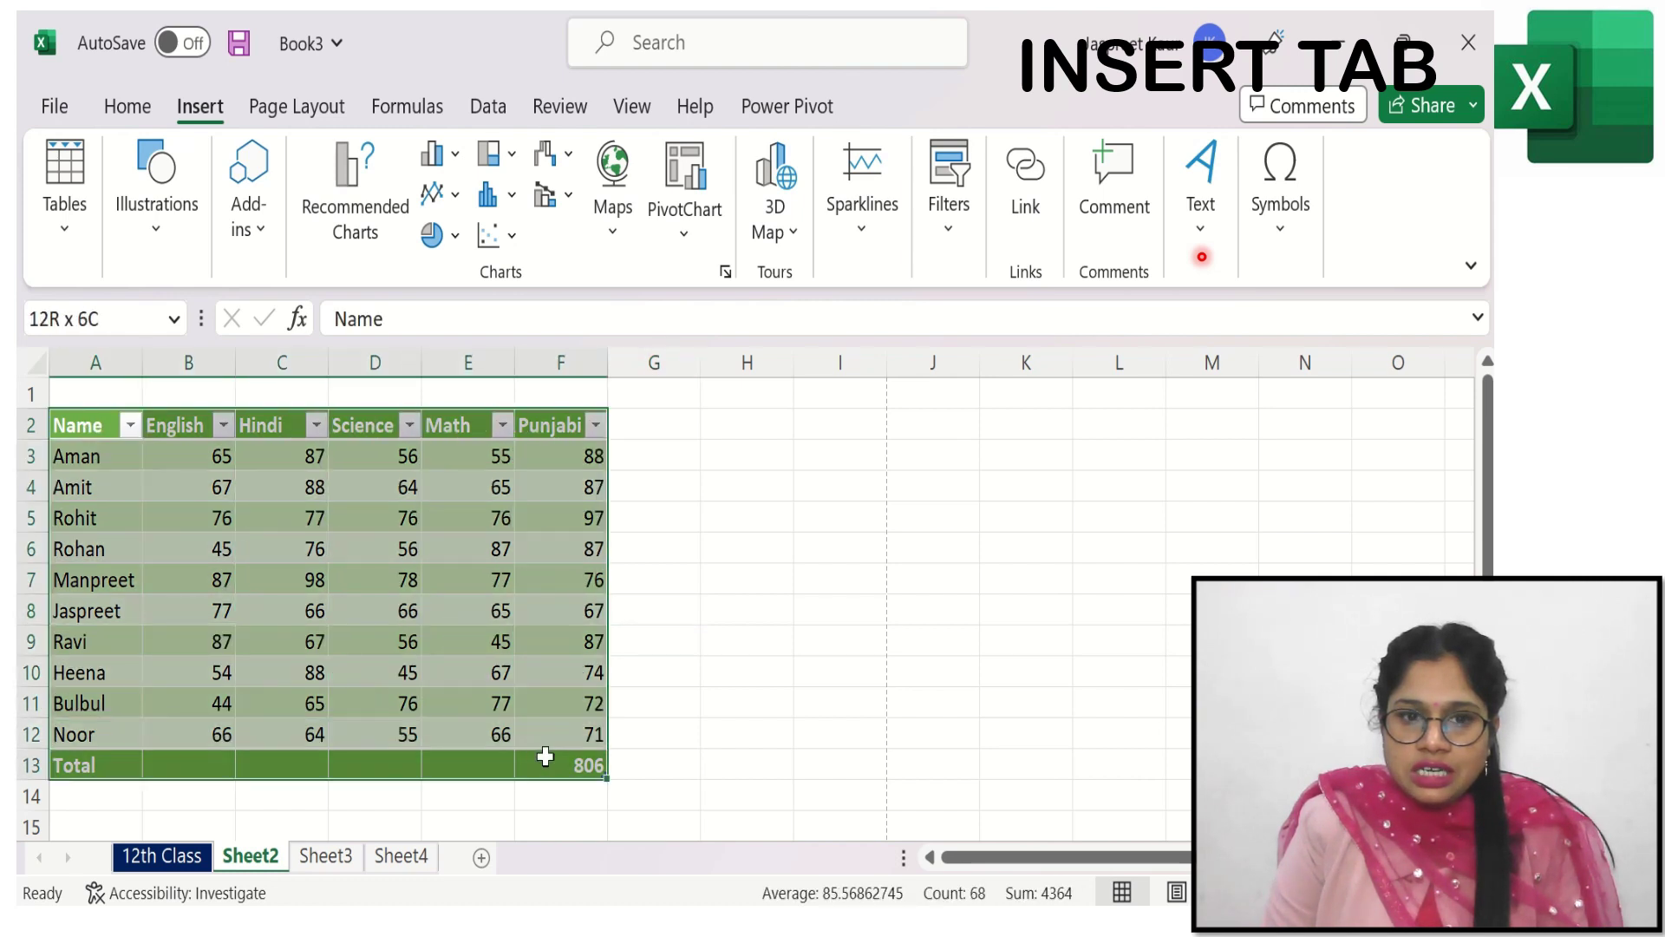
- Insert Name, Science and Math slicers beside the marks table
{"action": "left_click", "coordinate": [972, 254]}
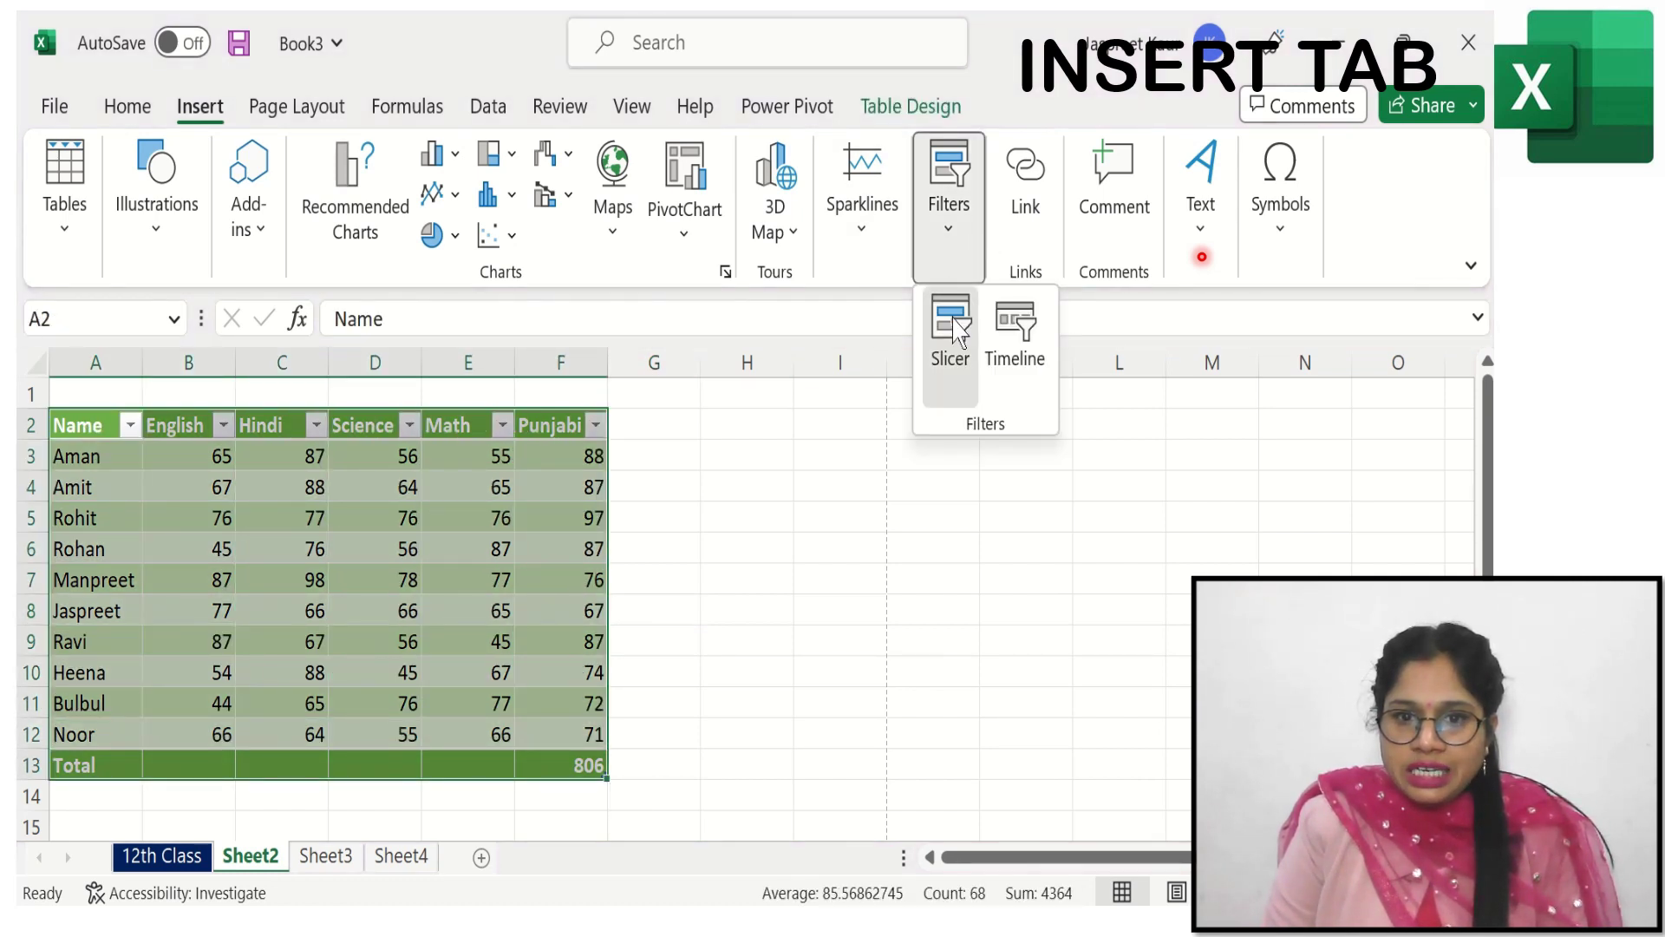
{"action": "left_click", "coordinate": [948, 325]}
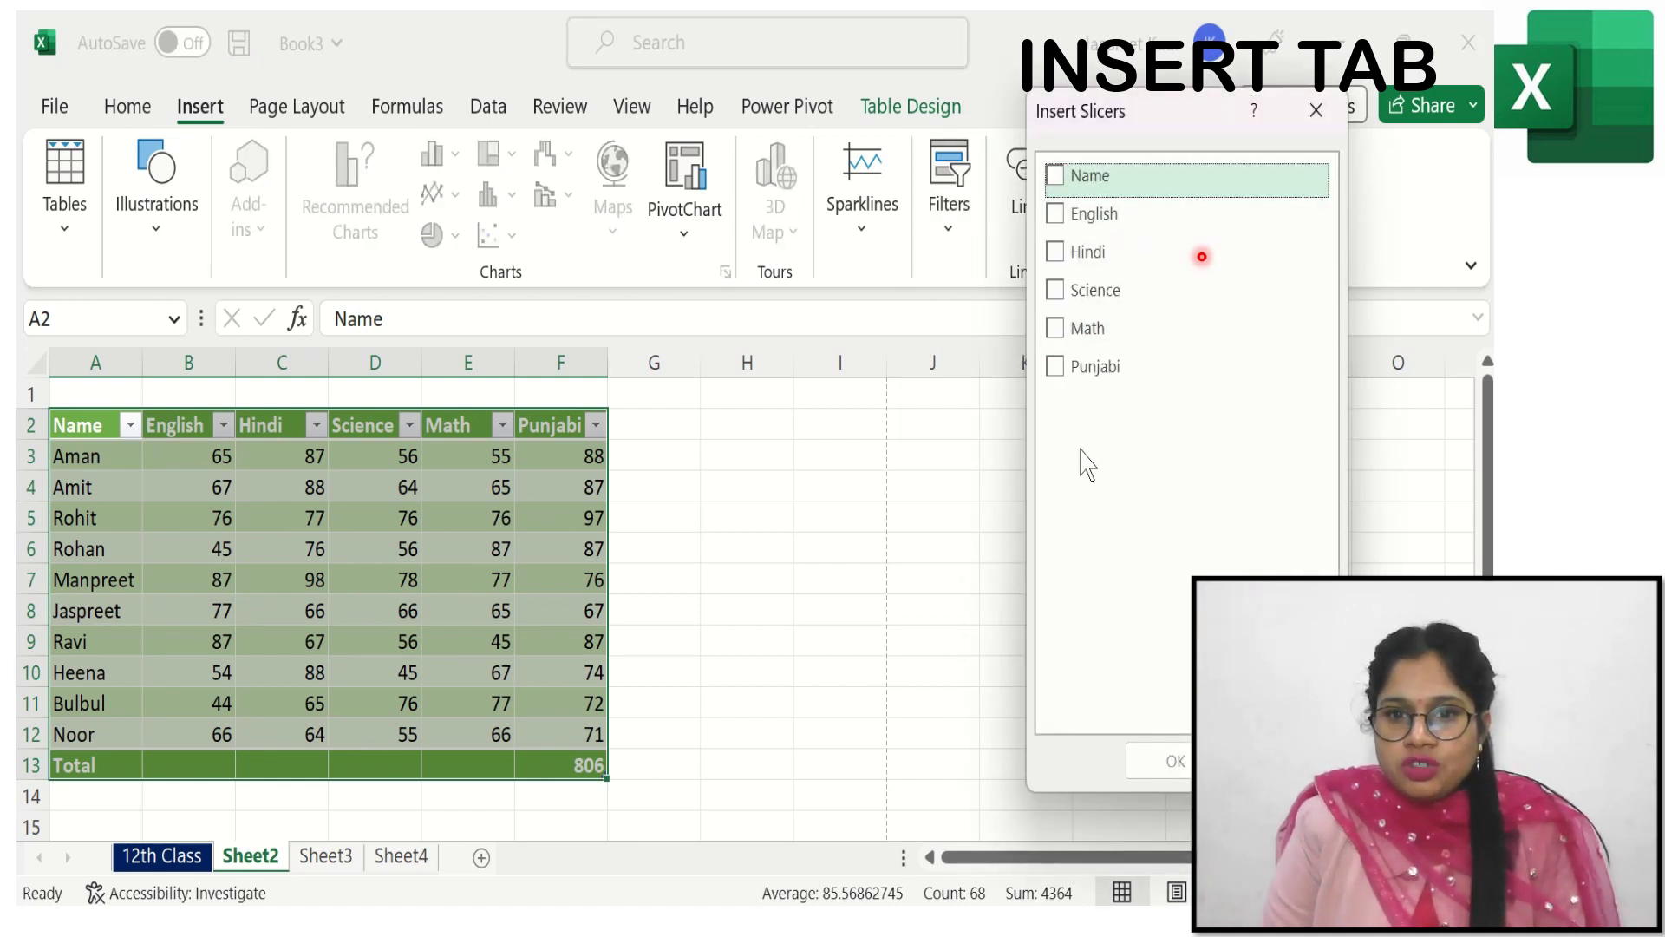
{"action": "left_click", "coordinate": [1055, 184]}
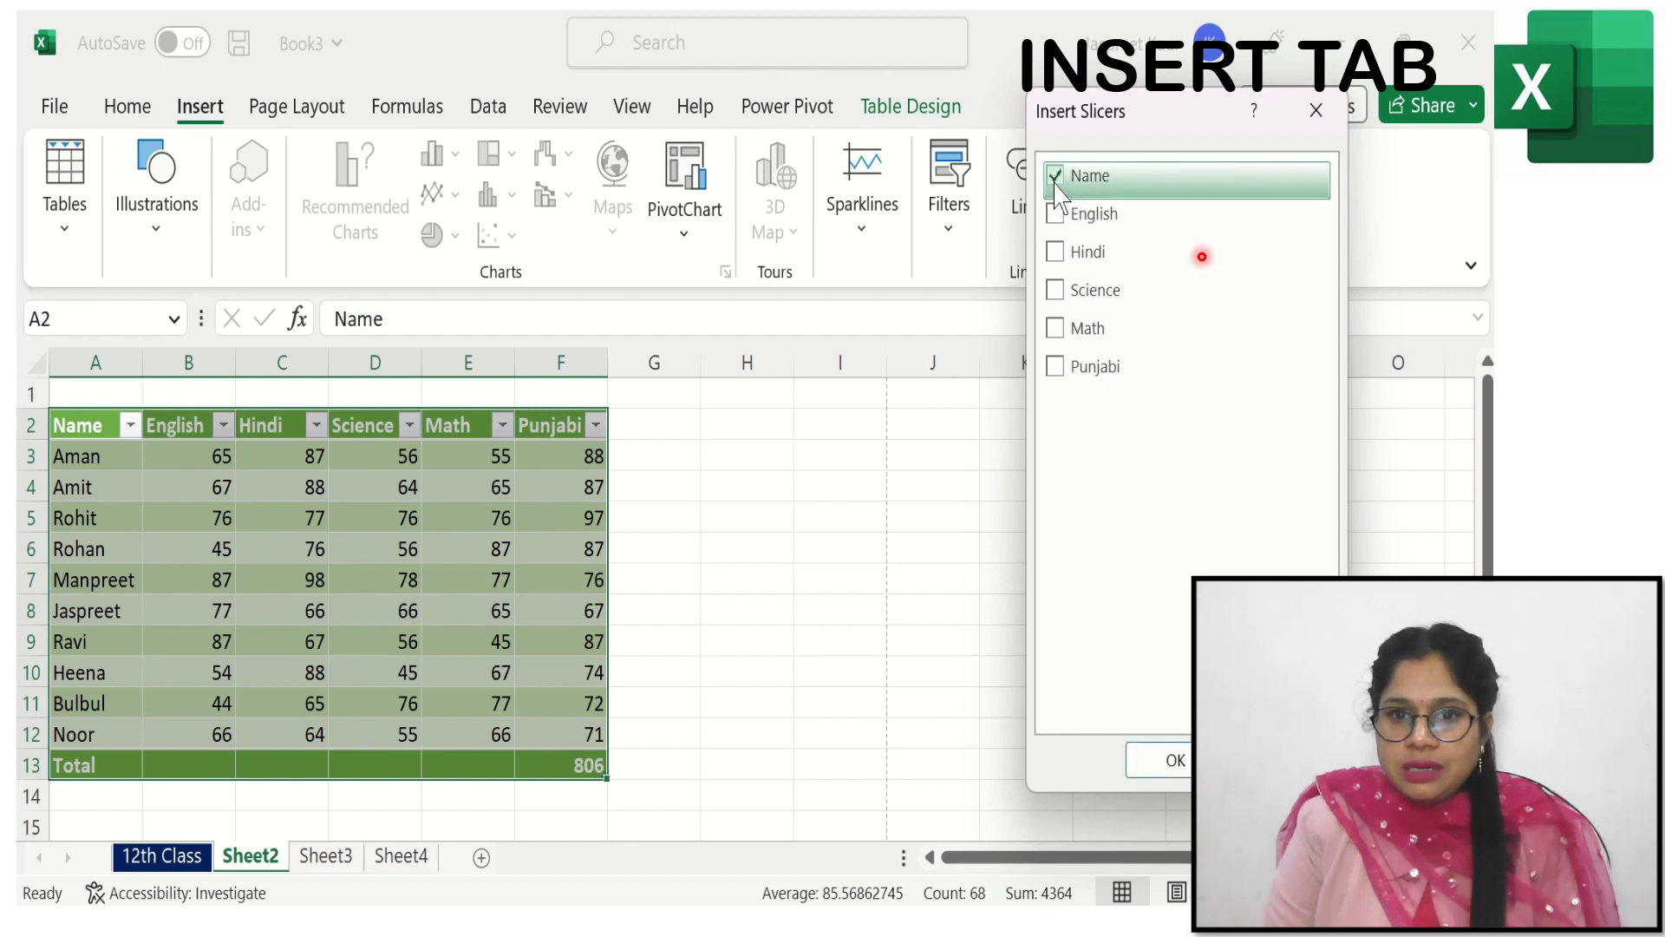
{"action": "left_click", "coordinate": [1054, 292]}
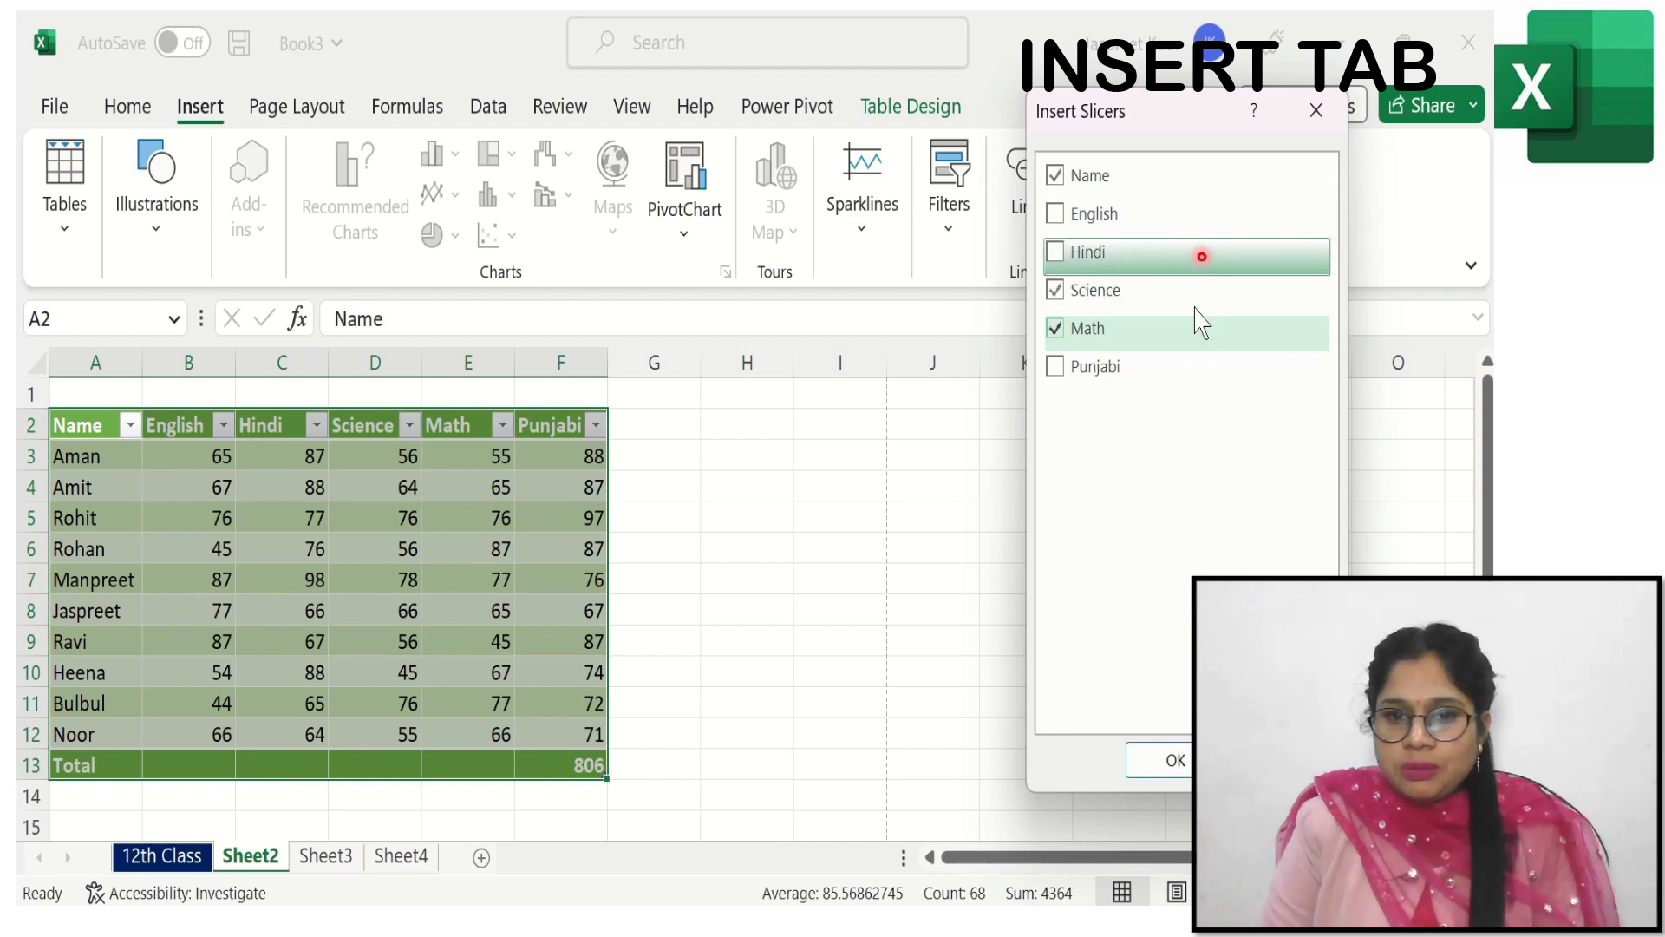
{"action": "left_click", "coordinate": [1172, 762]}
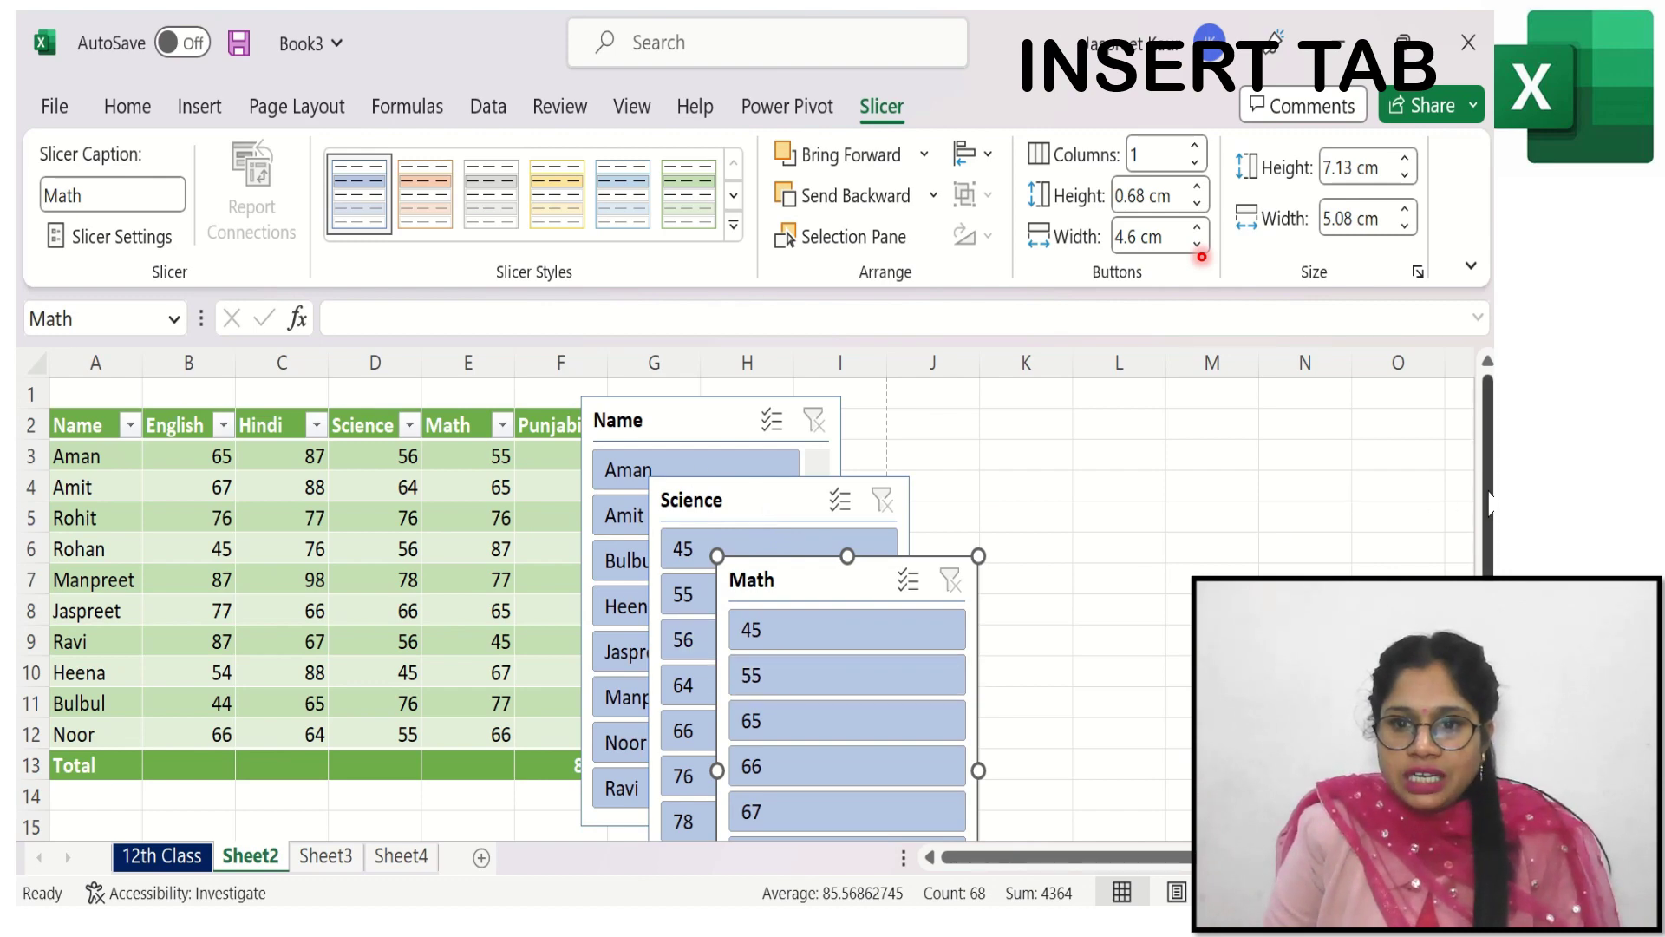
{"action": "left_click_drag", "start_coordinate": [1490, 503], "coordinate": [1492, 463]}
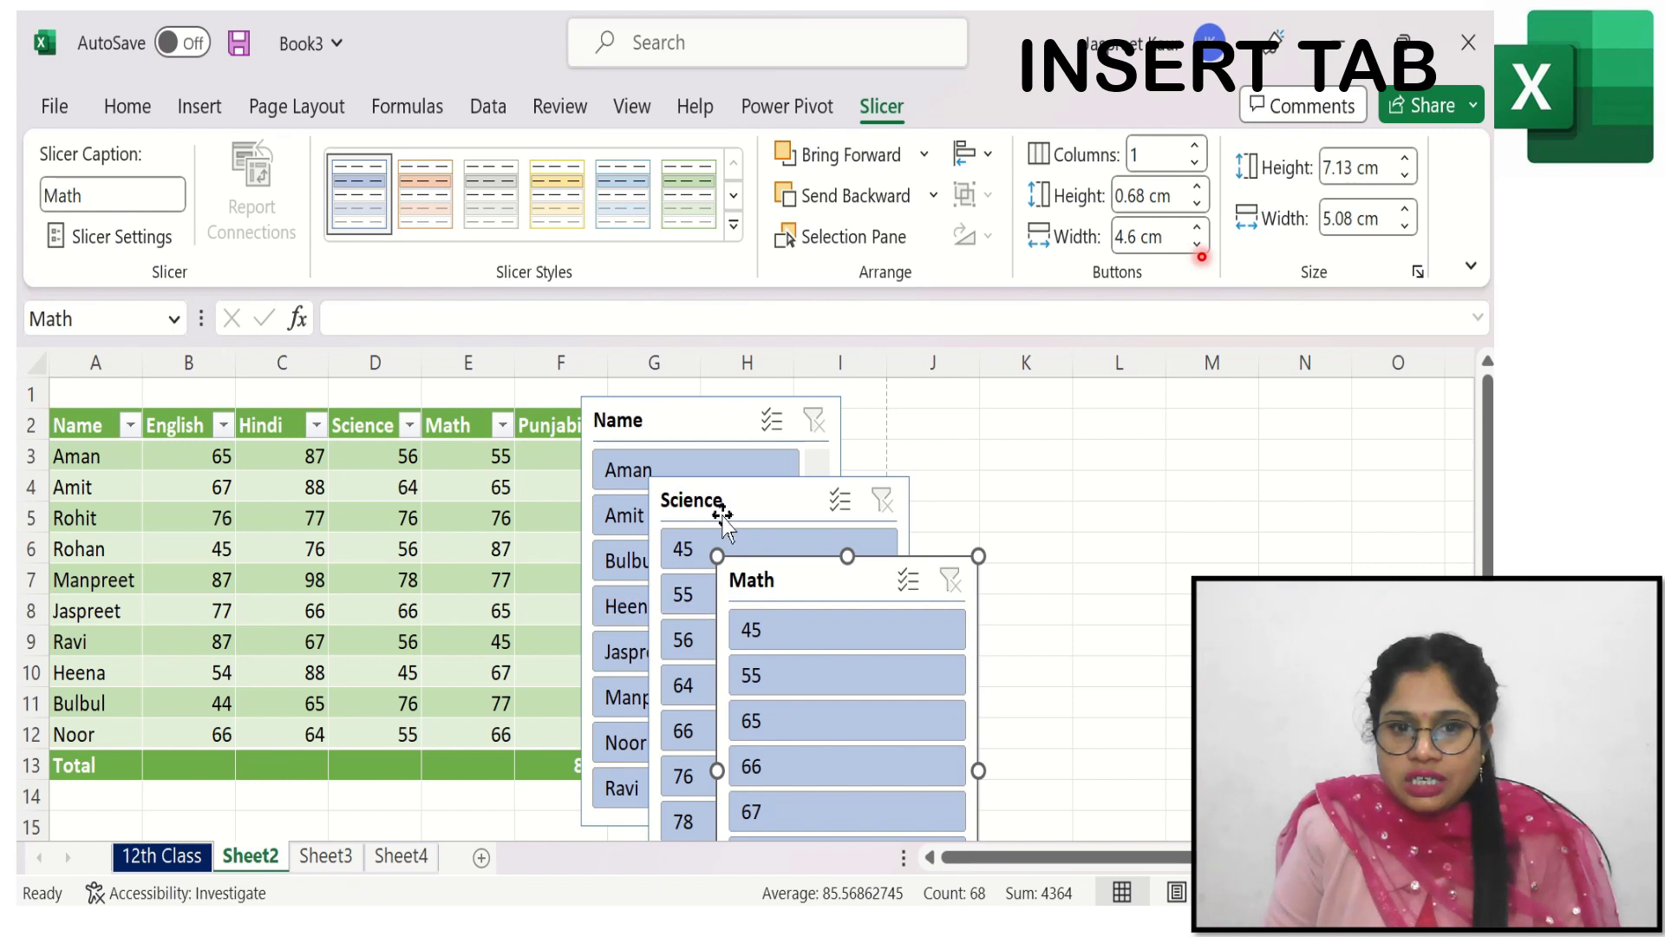
{"action": "left_click", "coordinate": [625, 607]}
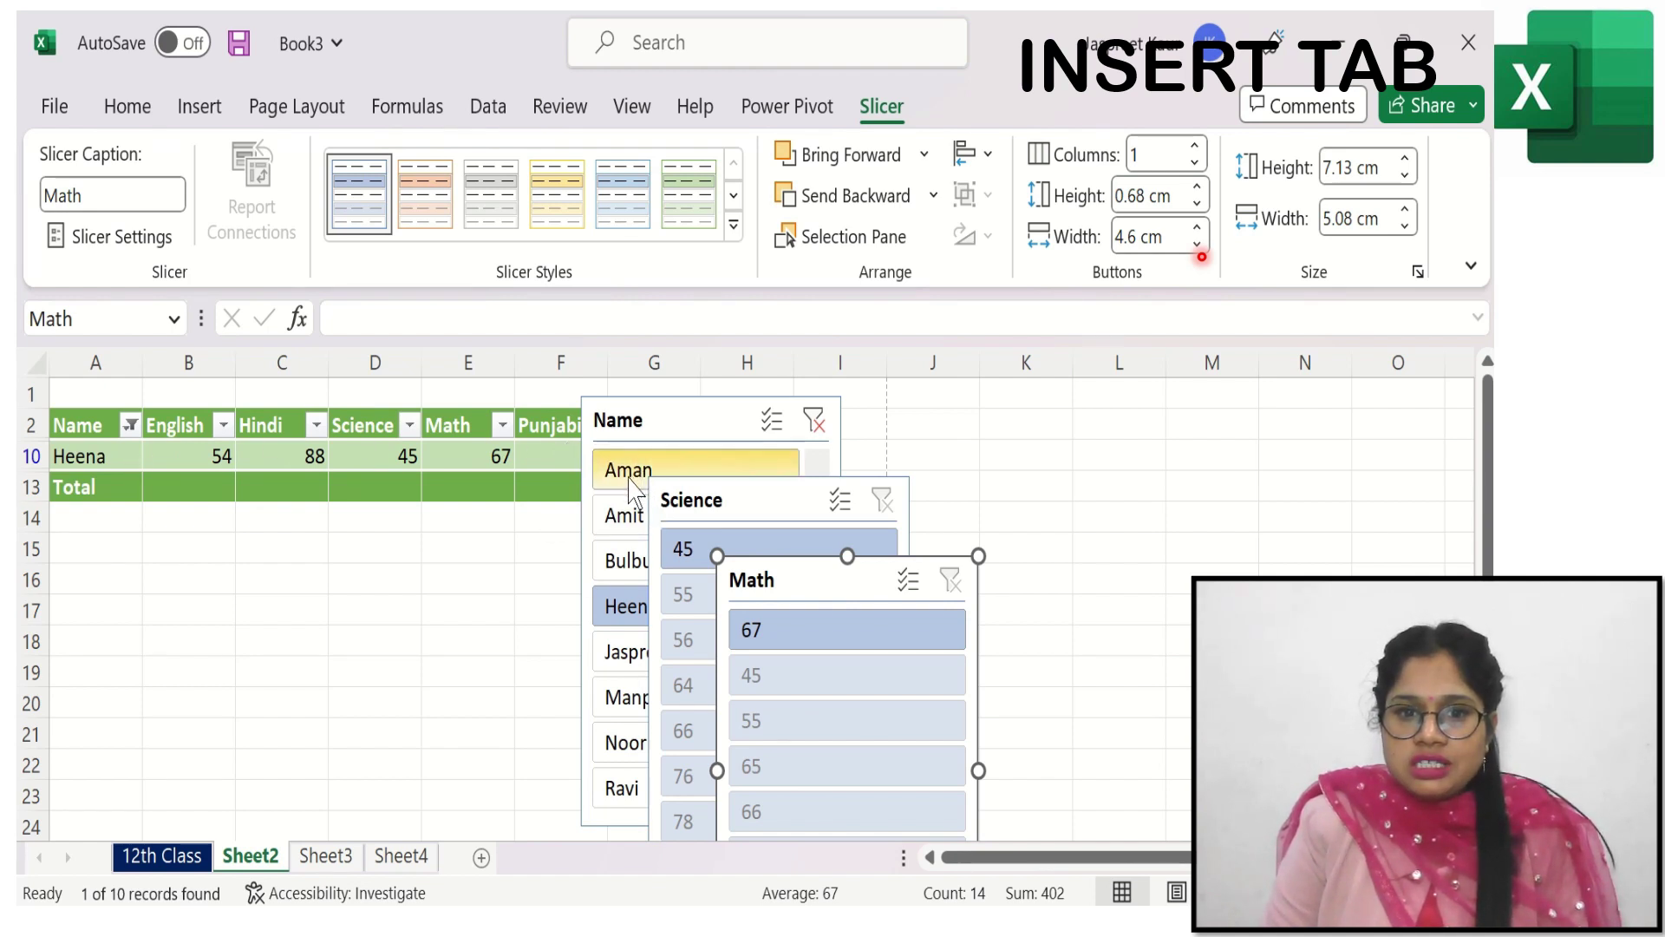
{"action": "left_click", "coordinate": [139, 107]}
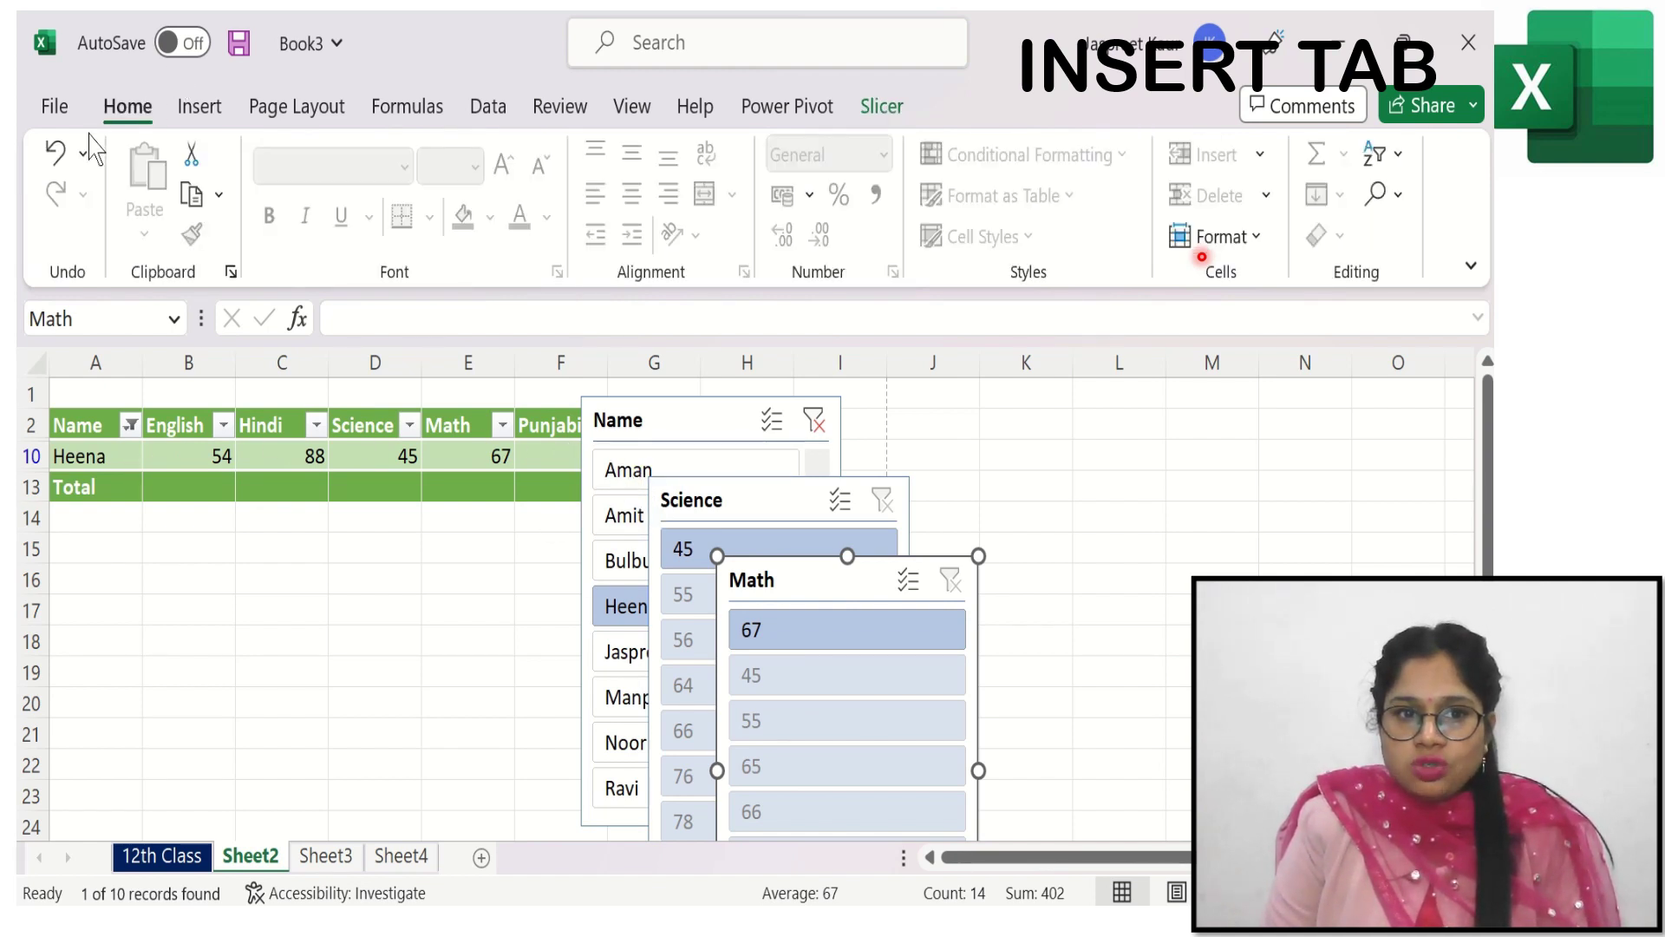
{"action": "left_click", "coordinate": [56, 156]}
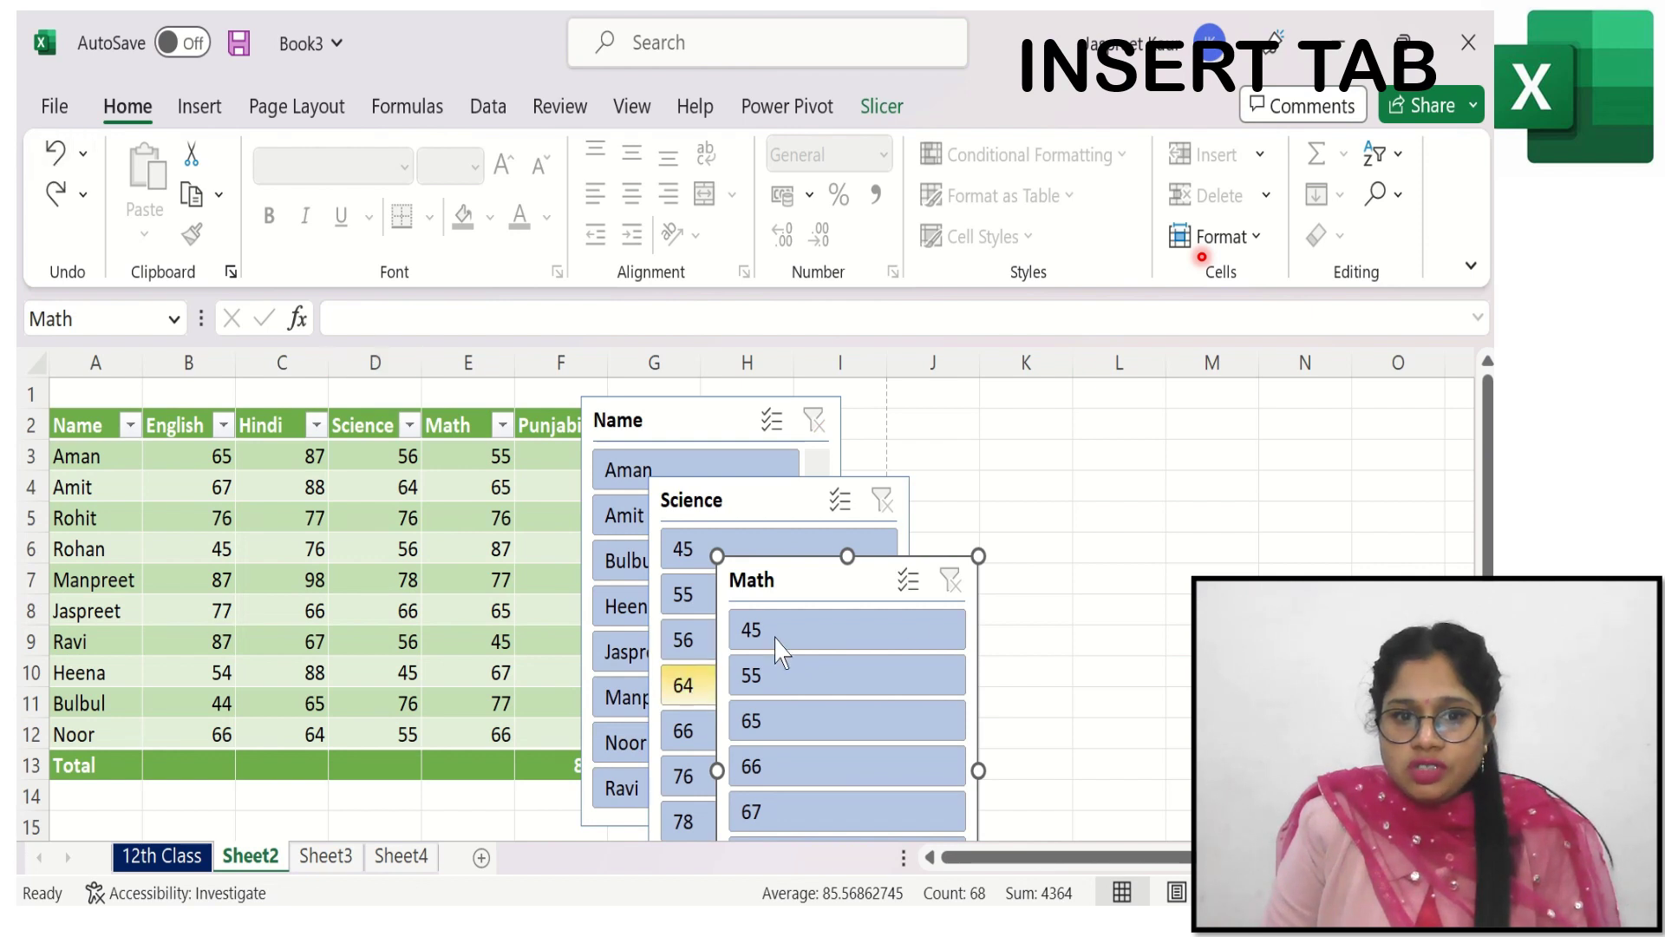
{"action": "left_click", "coordinate": [774, 781]}
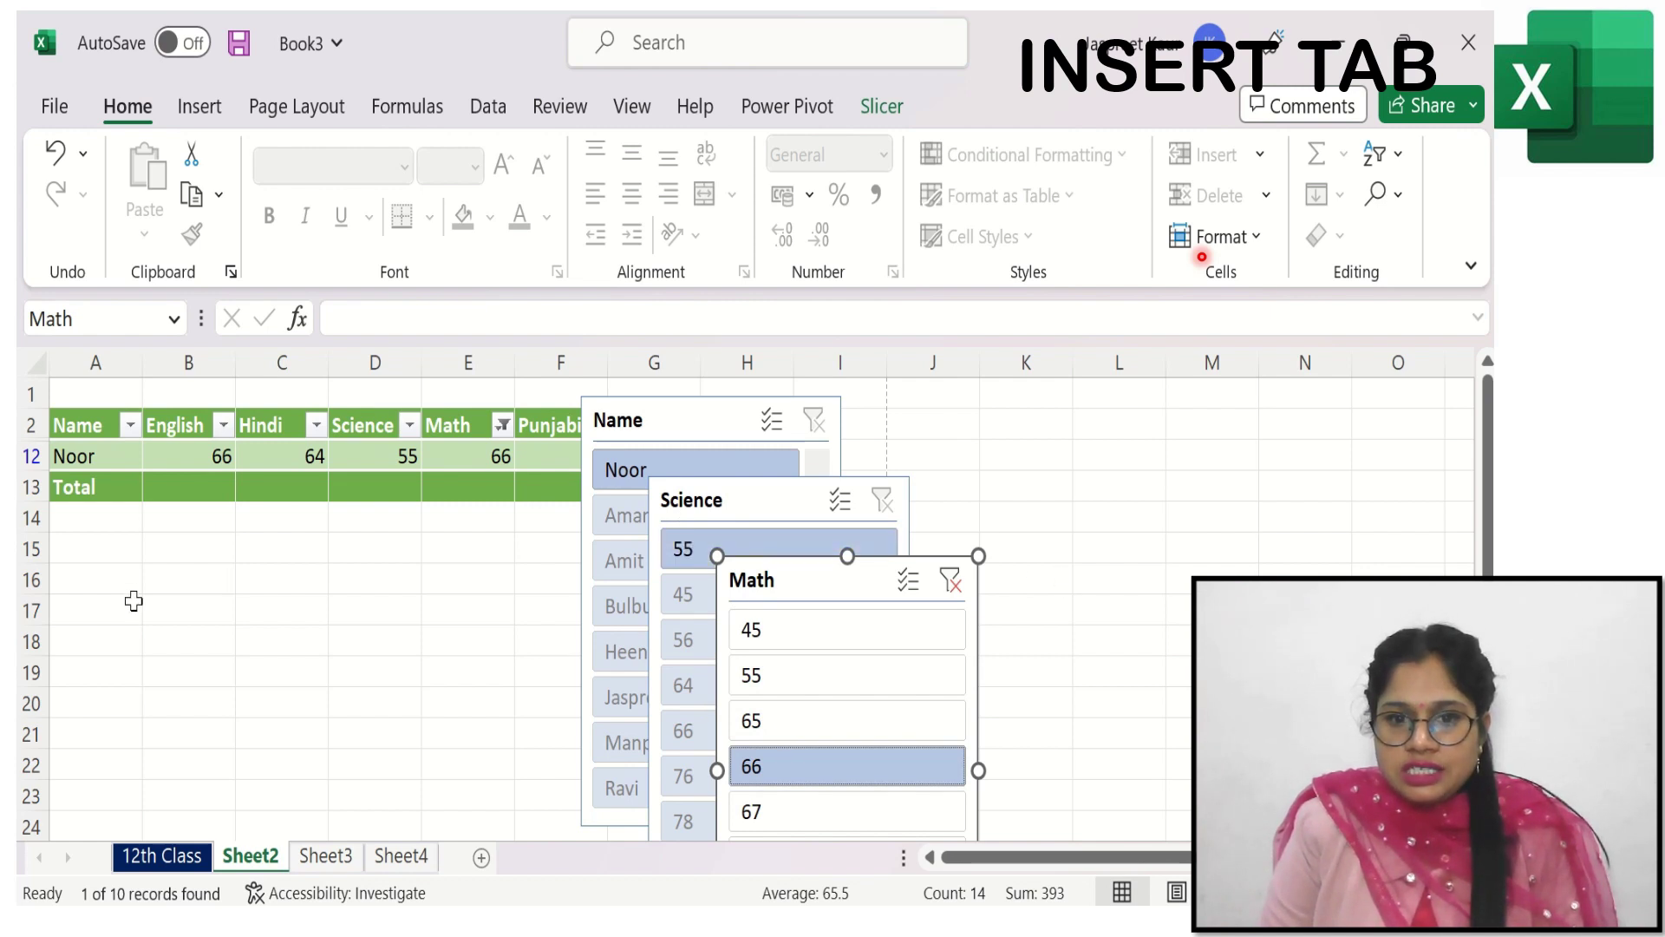
{"action": "left_click", "coordinate": [55, 152]}
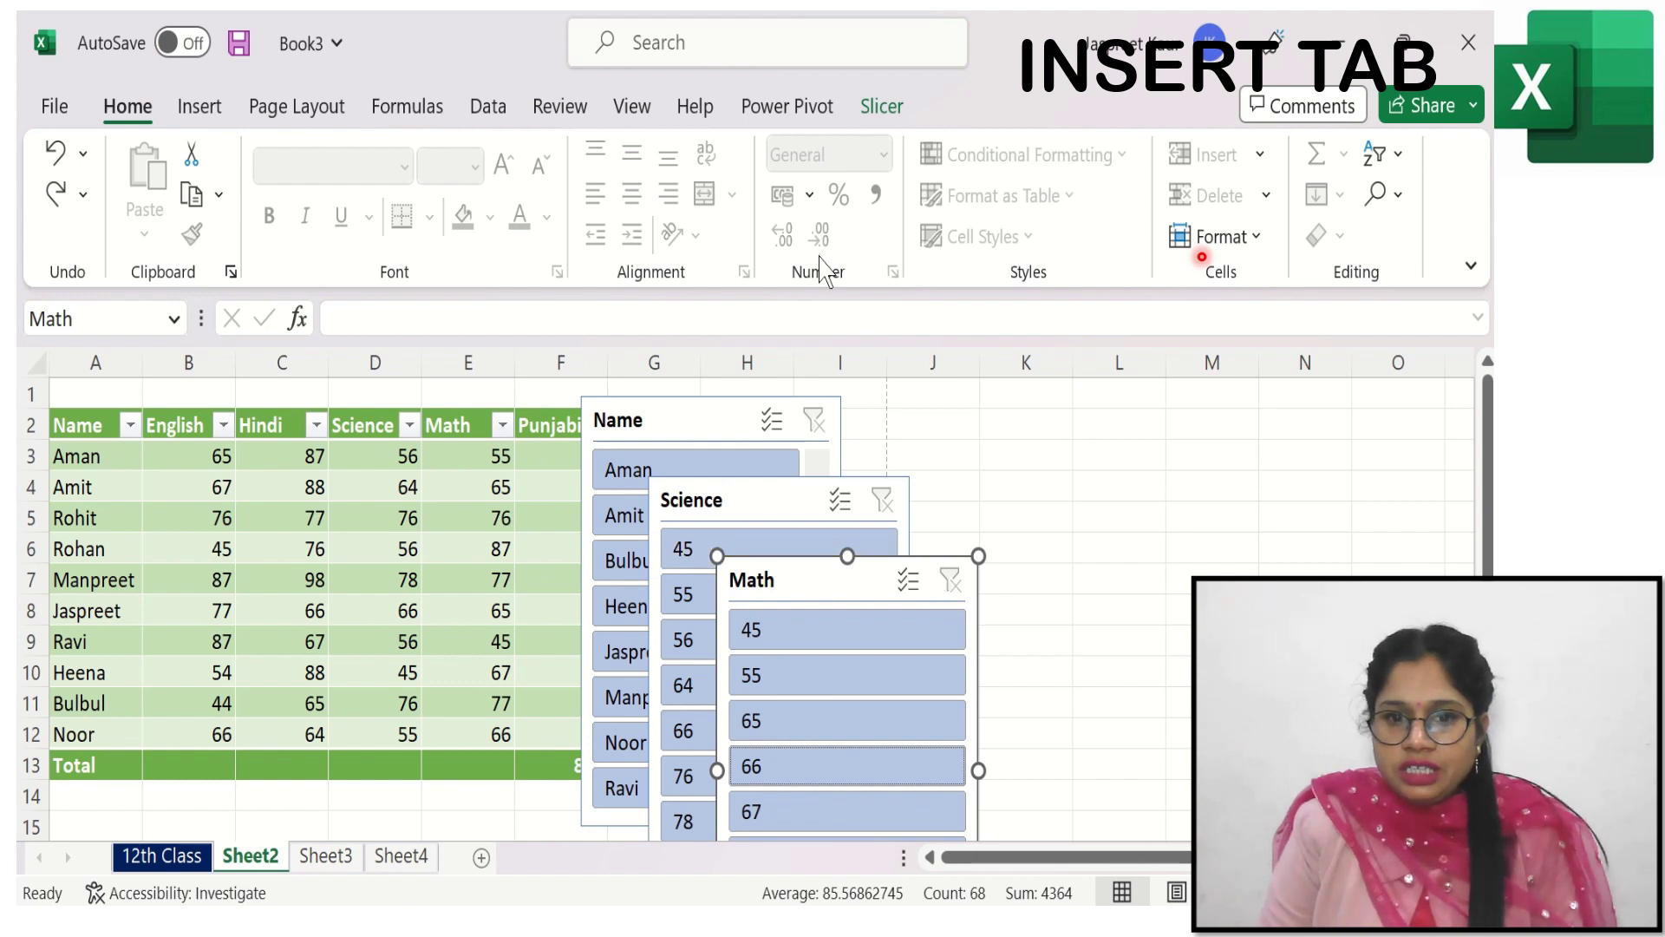
{"action": "left_click", "coordinate": [882, 108]}
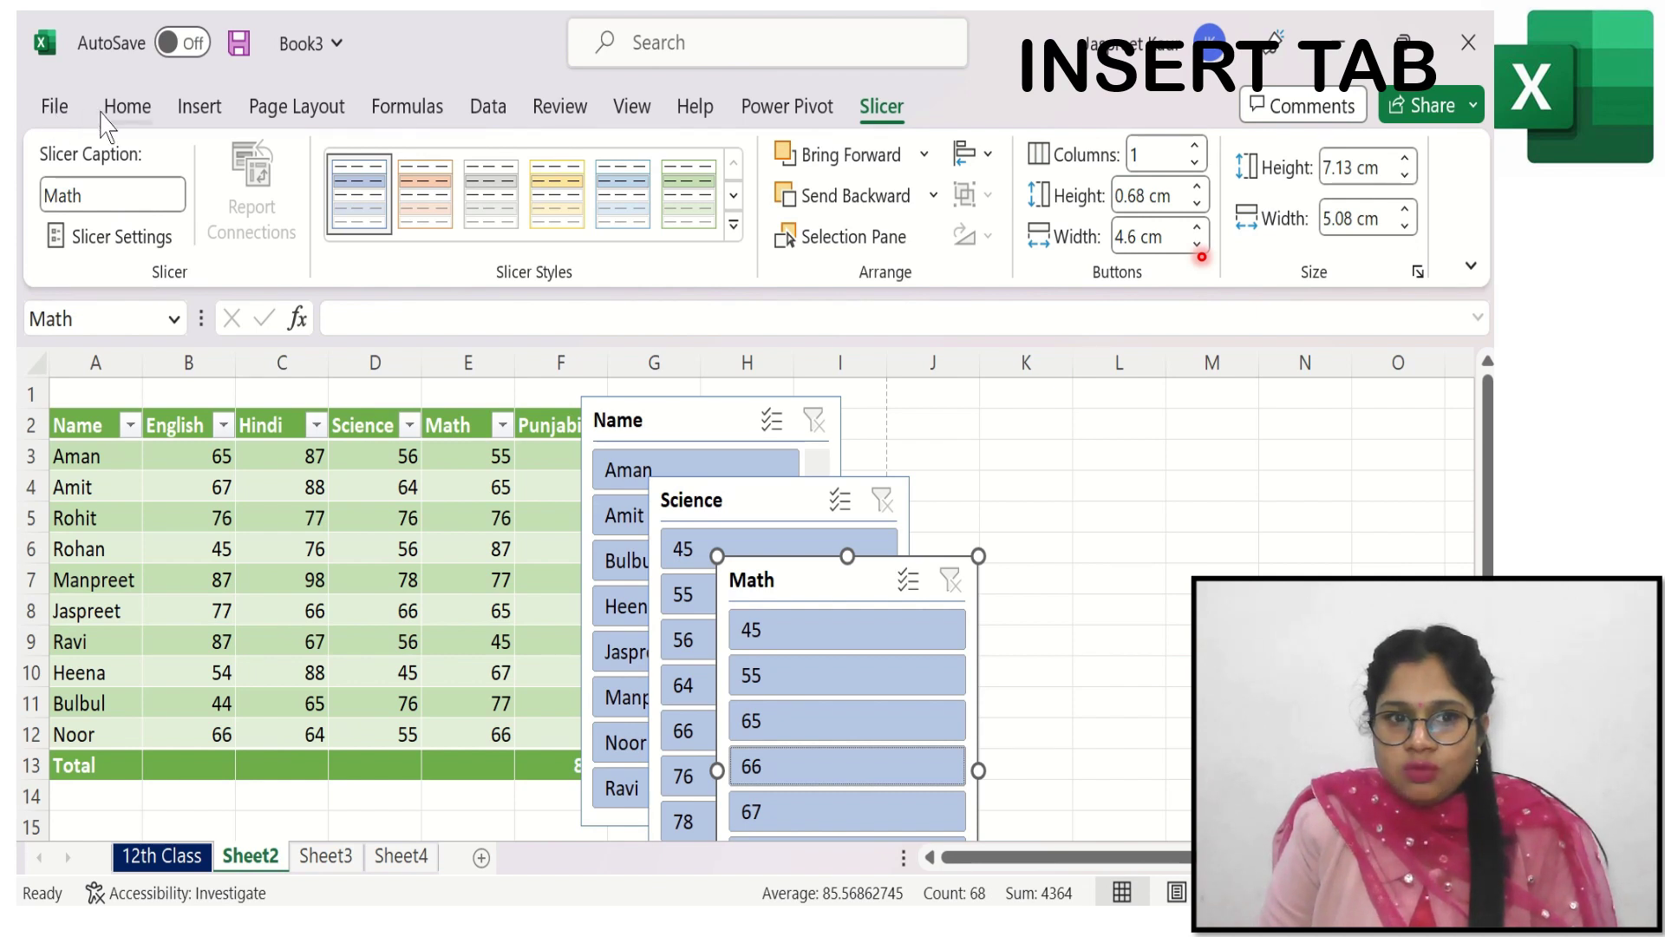
{"action": "left_click", "coordinate": [126, 106]}
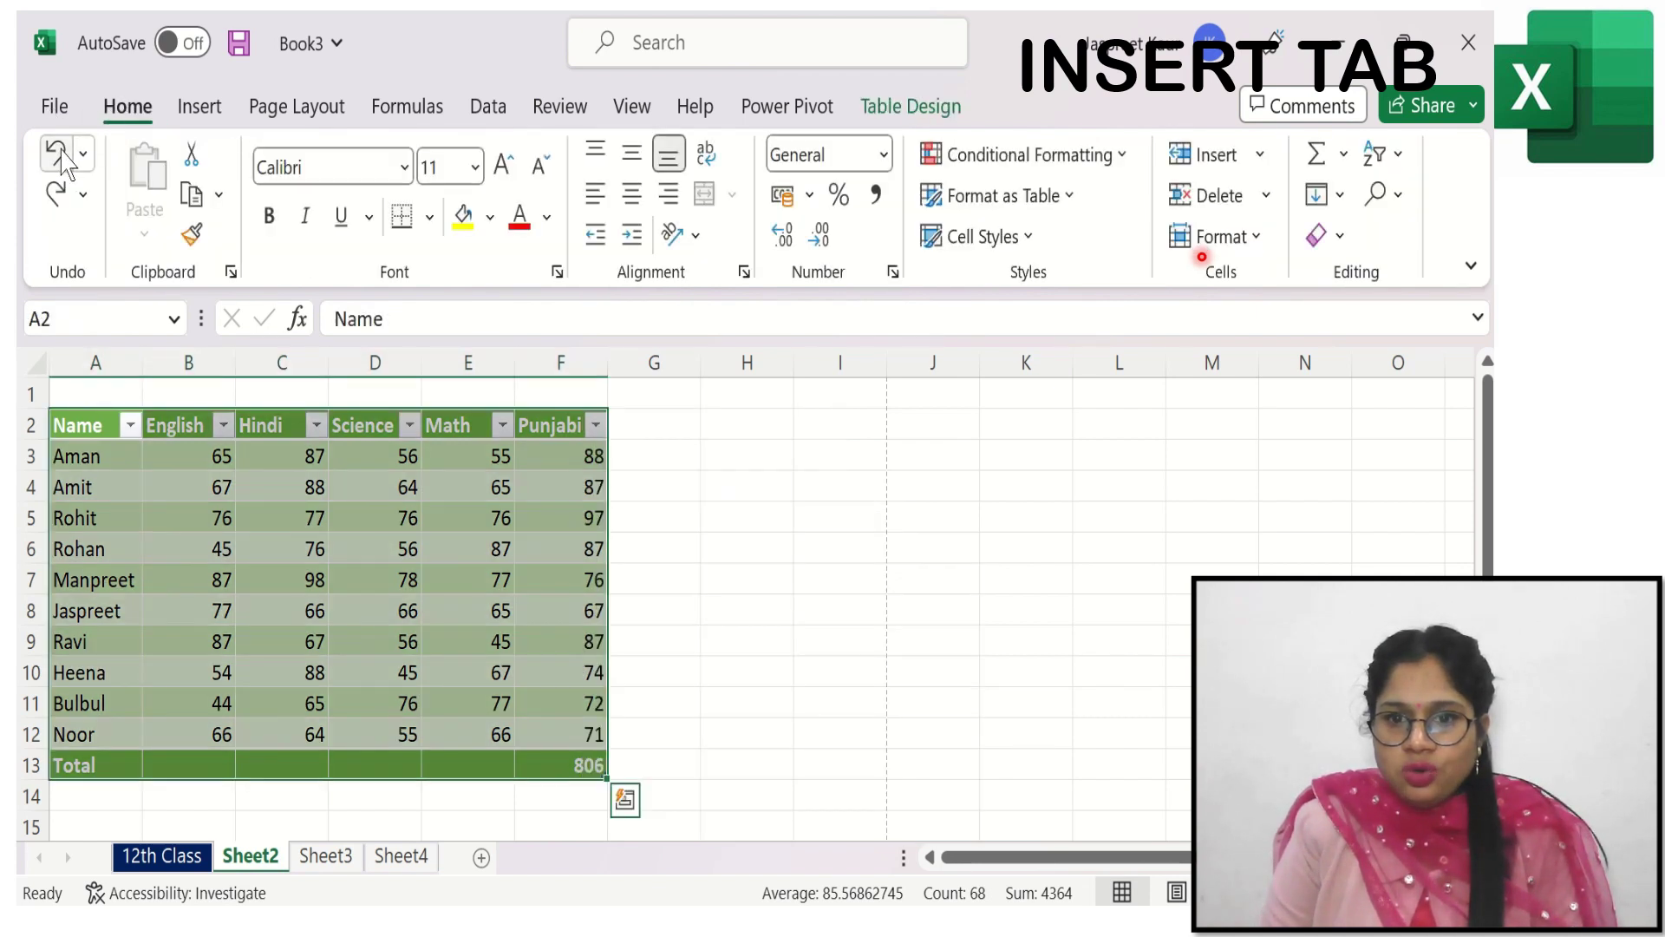
- Select the marks data A2:F12 and display the PivotTable source choices under Insert > Tables
{"action": "left_click", "coordinate": [751, 606]}
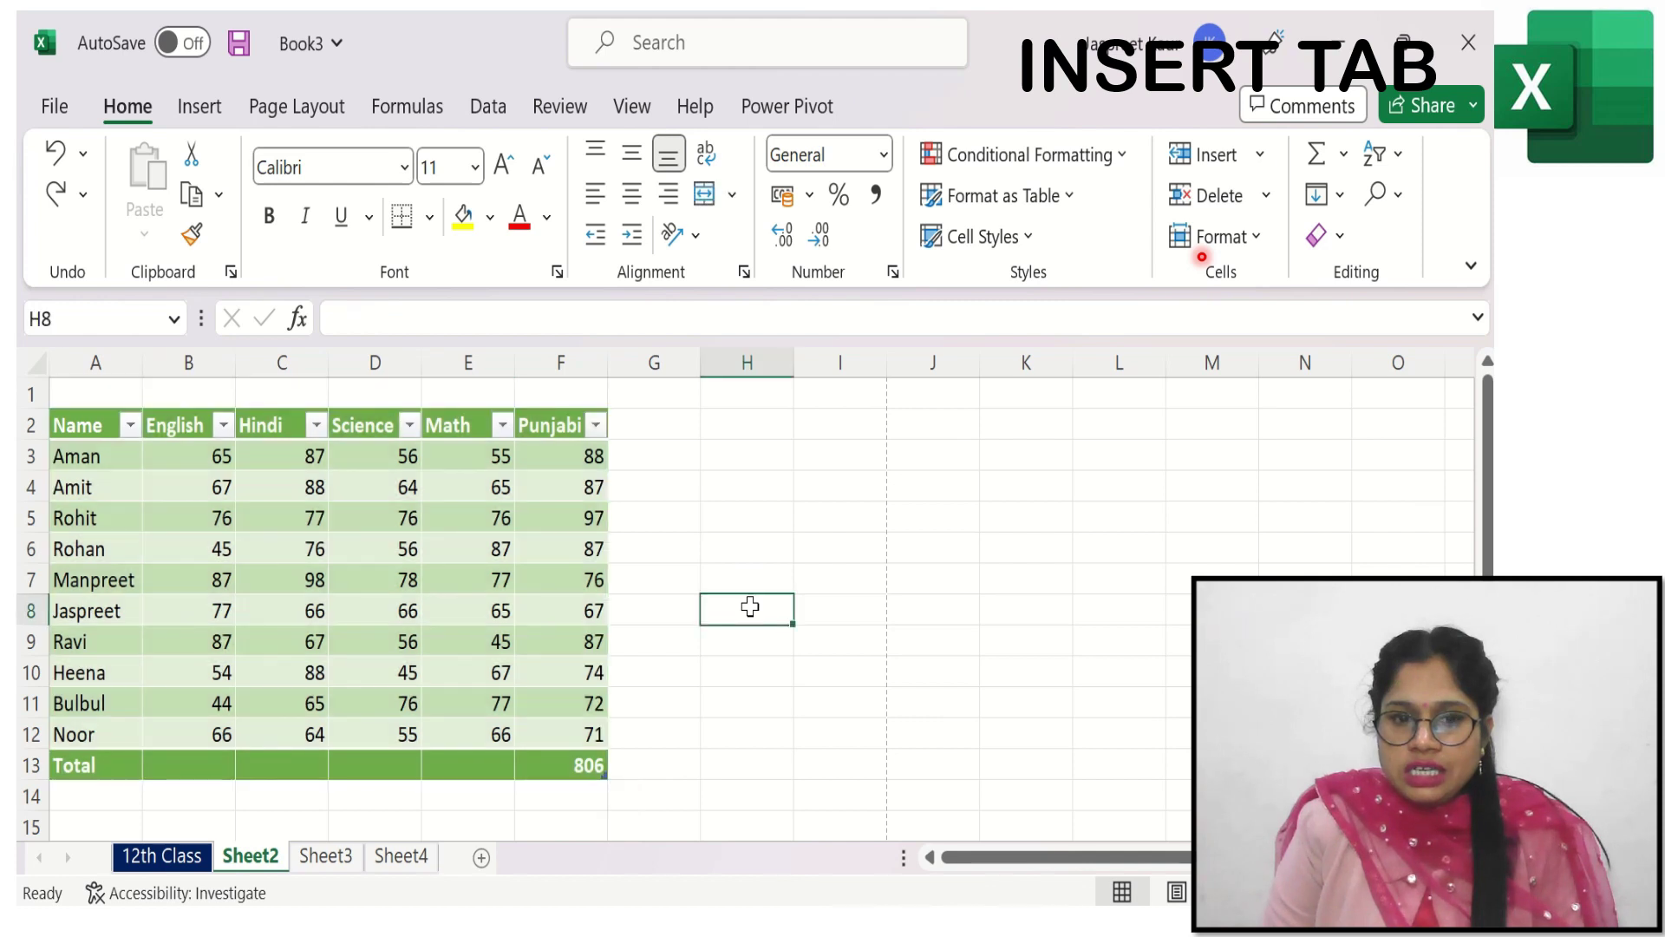
{"action": "left_click", "coordinate": [532, 551]}
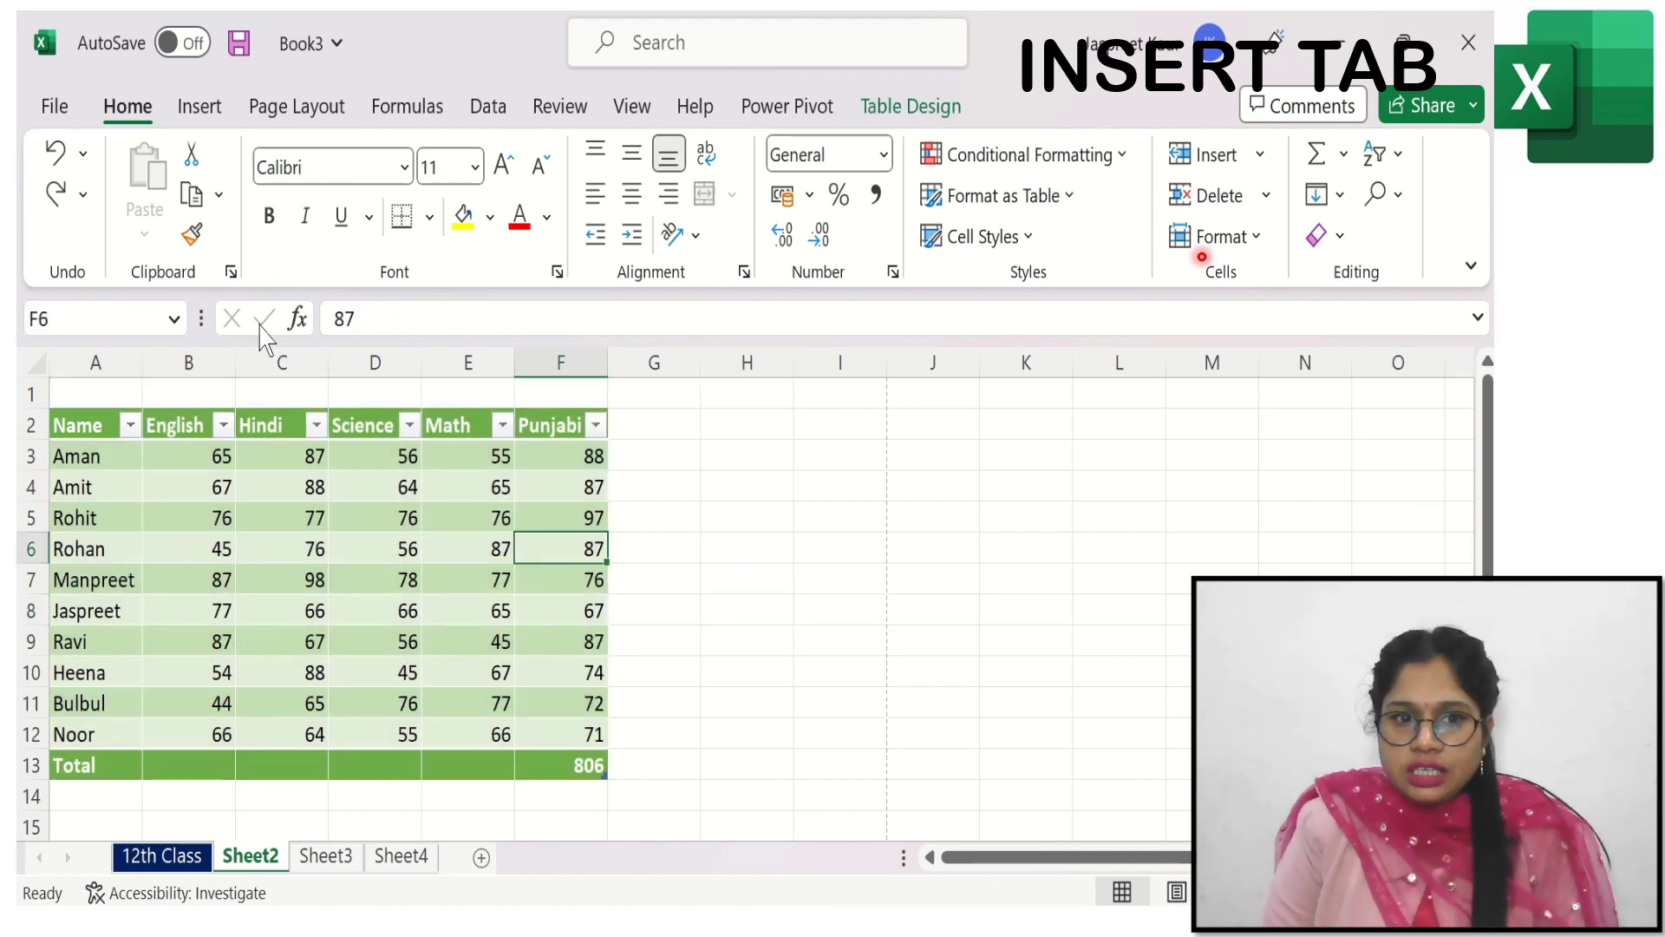
{"action": "left_click", "coordinate": [199, 109]}
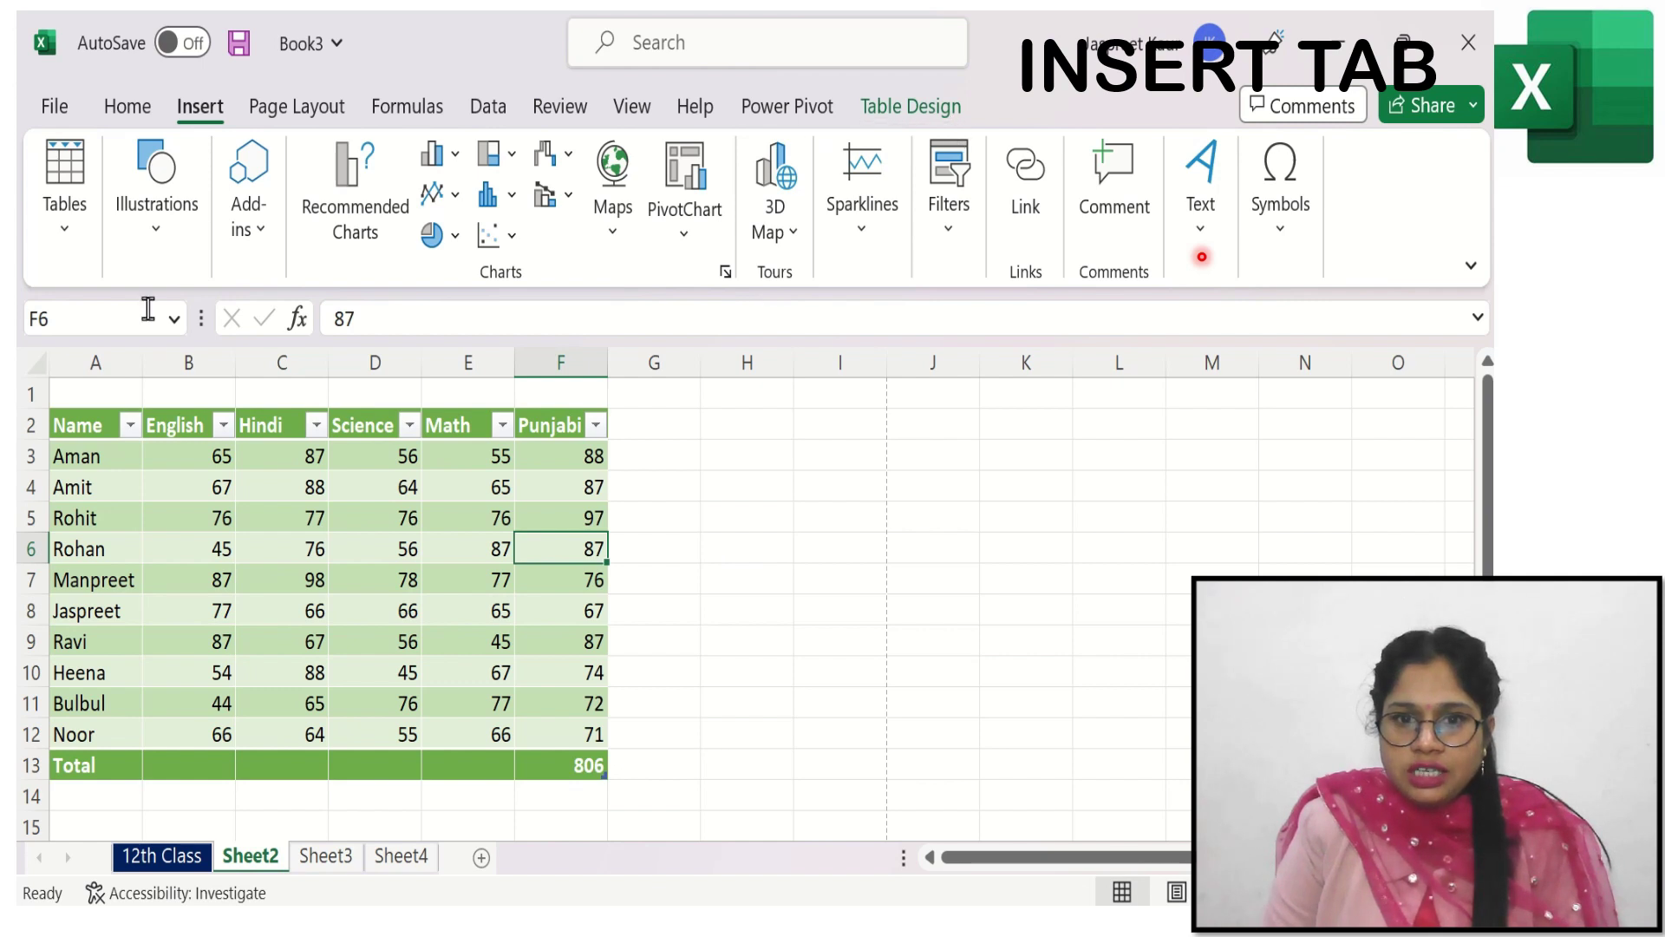
{"action": "left_click", "coordinate": [63, 236]}
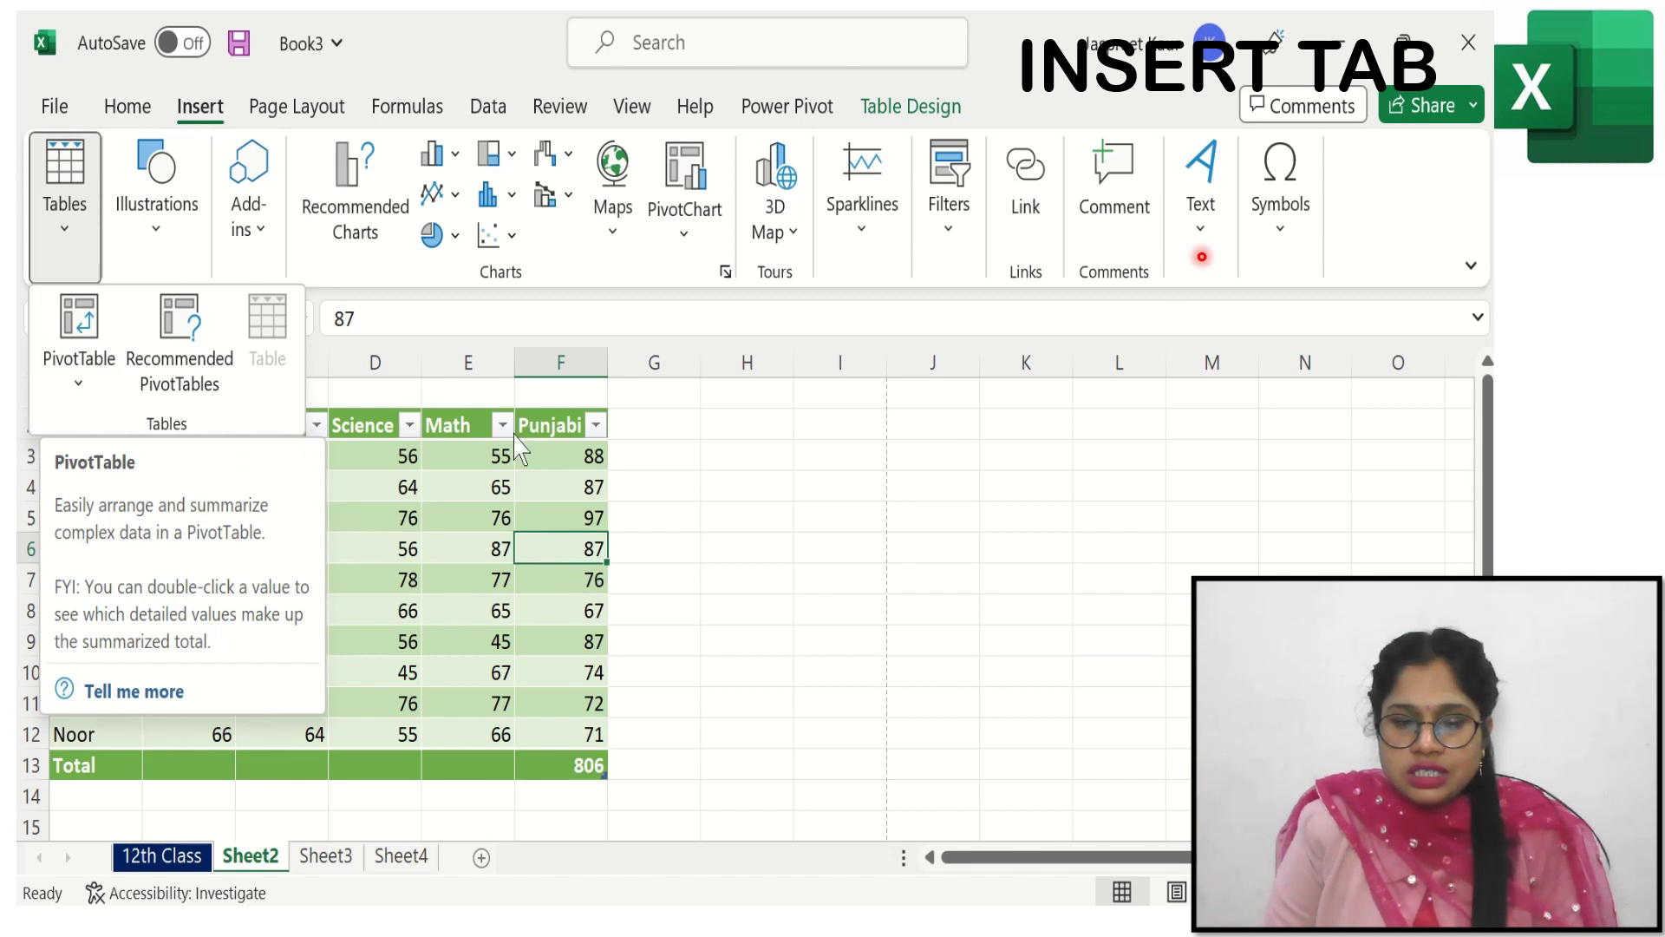
{"action": "left_click", "coordinate": [805, 562]}
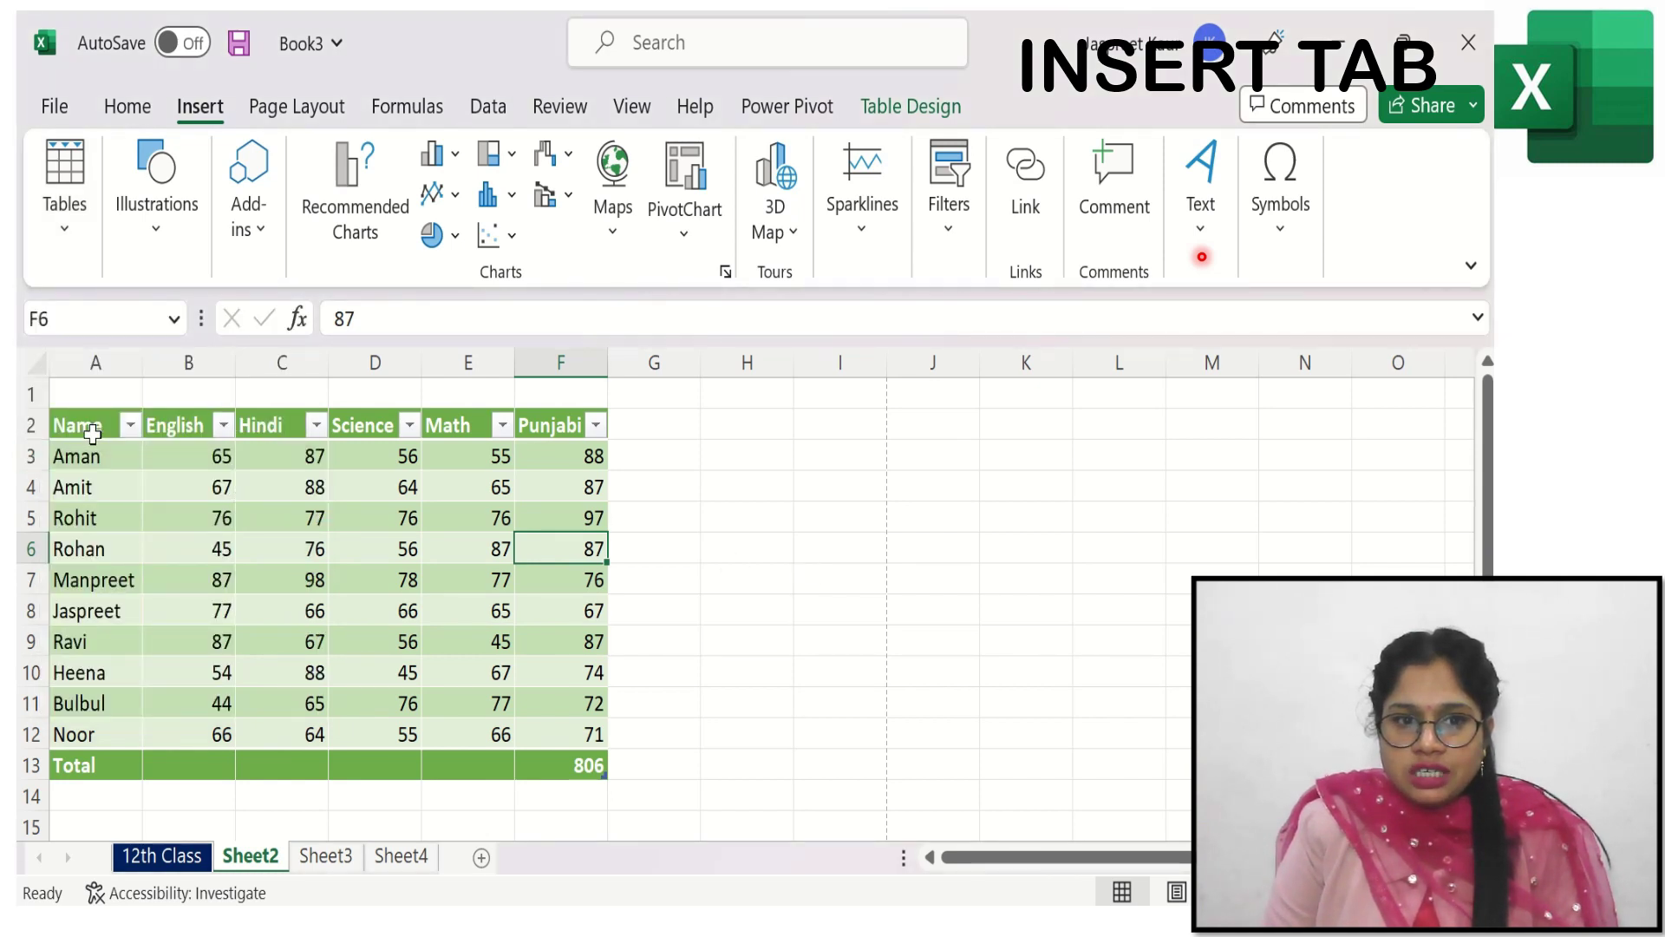
{"action": "left_click_drag", "start_coordinate": [93, 426], "coordinate": [567, 729]}
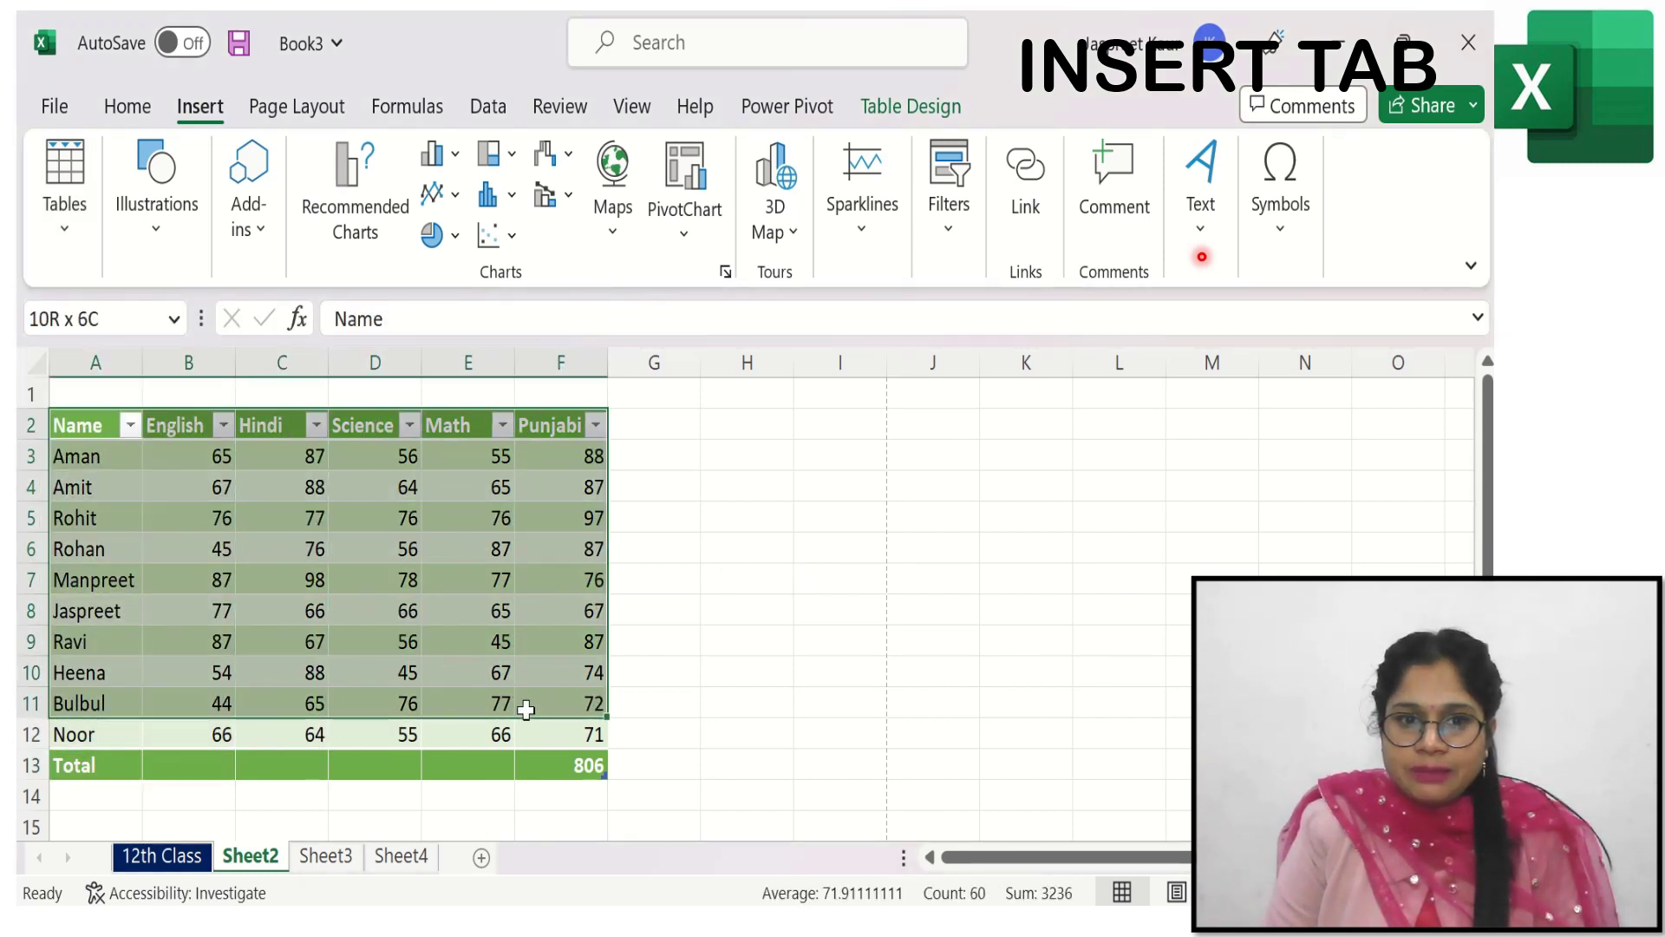
{"action": "left_click", "coordinate": [69, 232]}
{"action": "left_click", "coordinate": [82, 382]}
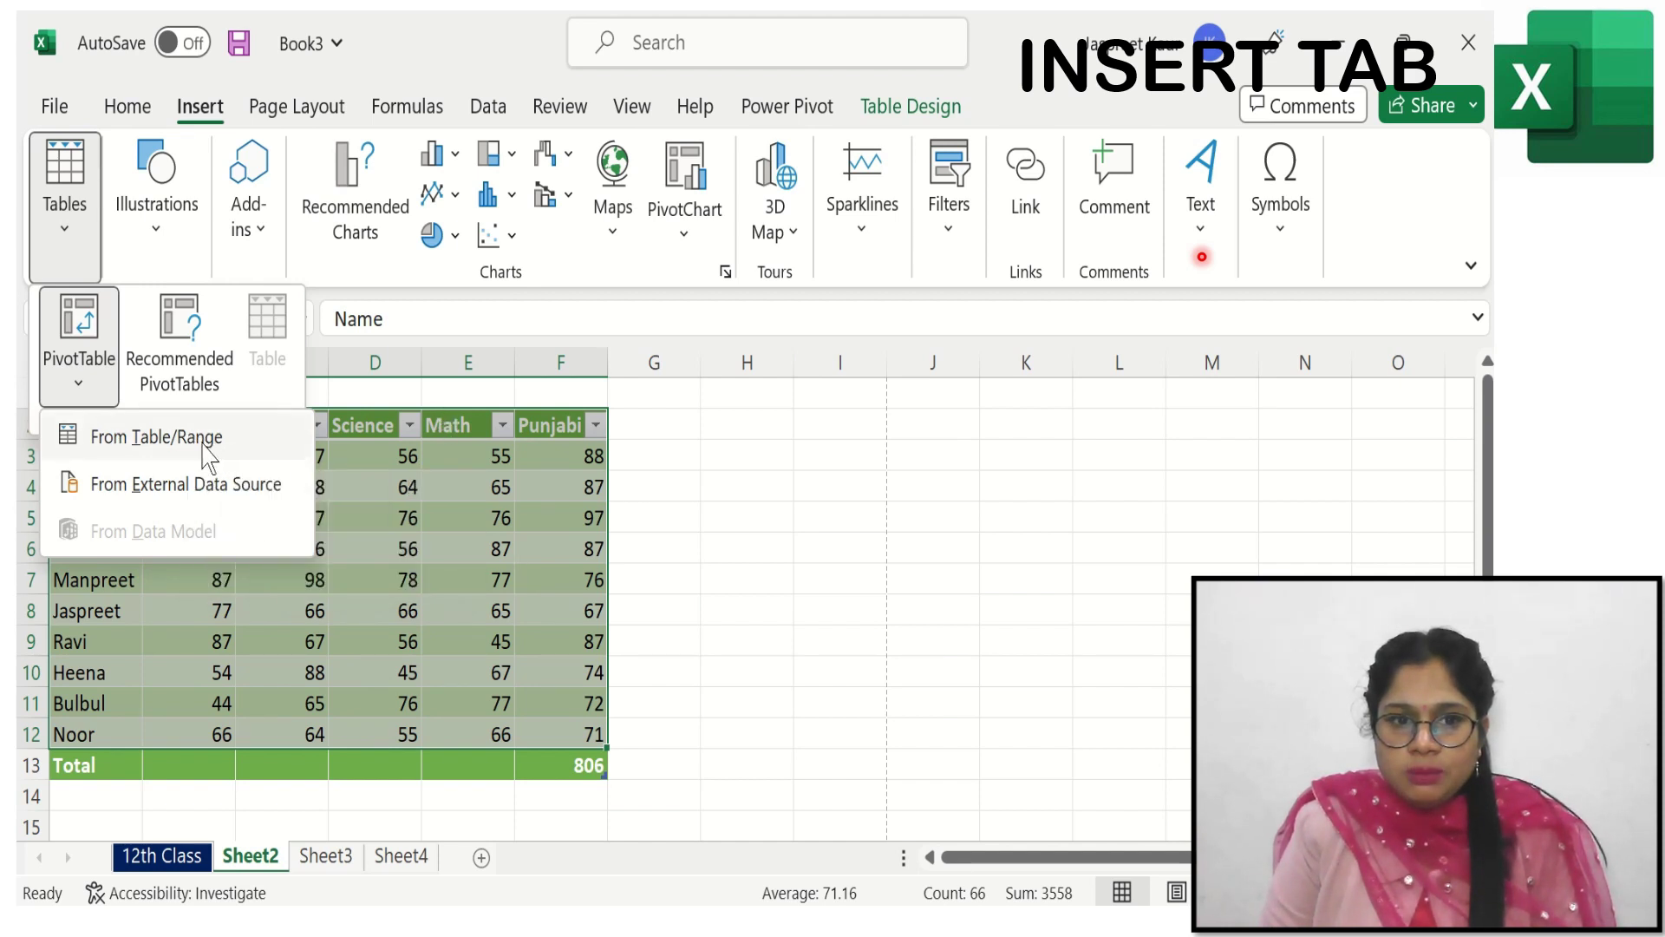
- Create an empty PivotTable from Table3 on the existing worksheet at Sheet2!$J$2
{"action": "left_click", "coordinate": [156, 437]}
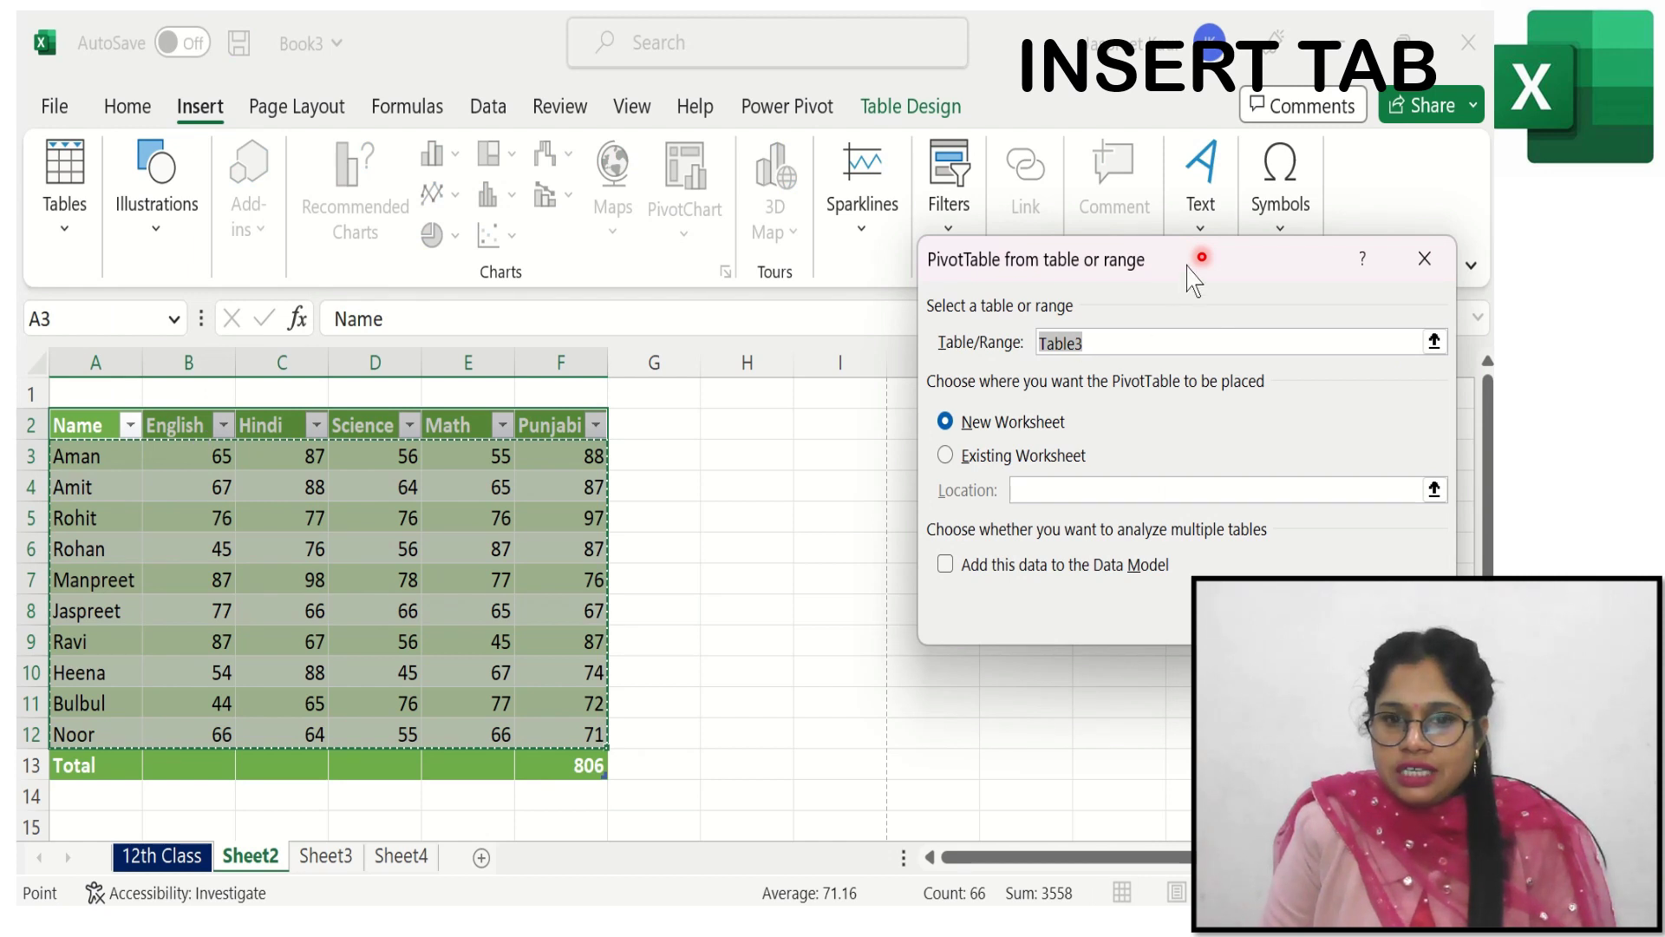
{"action": "left_click_drag", "start_coordinate": [1195, 277], "coordinate": [947, 143]}
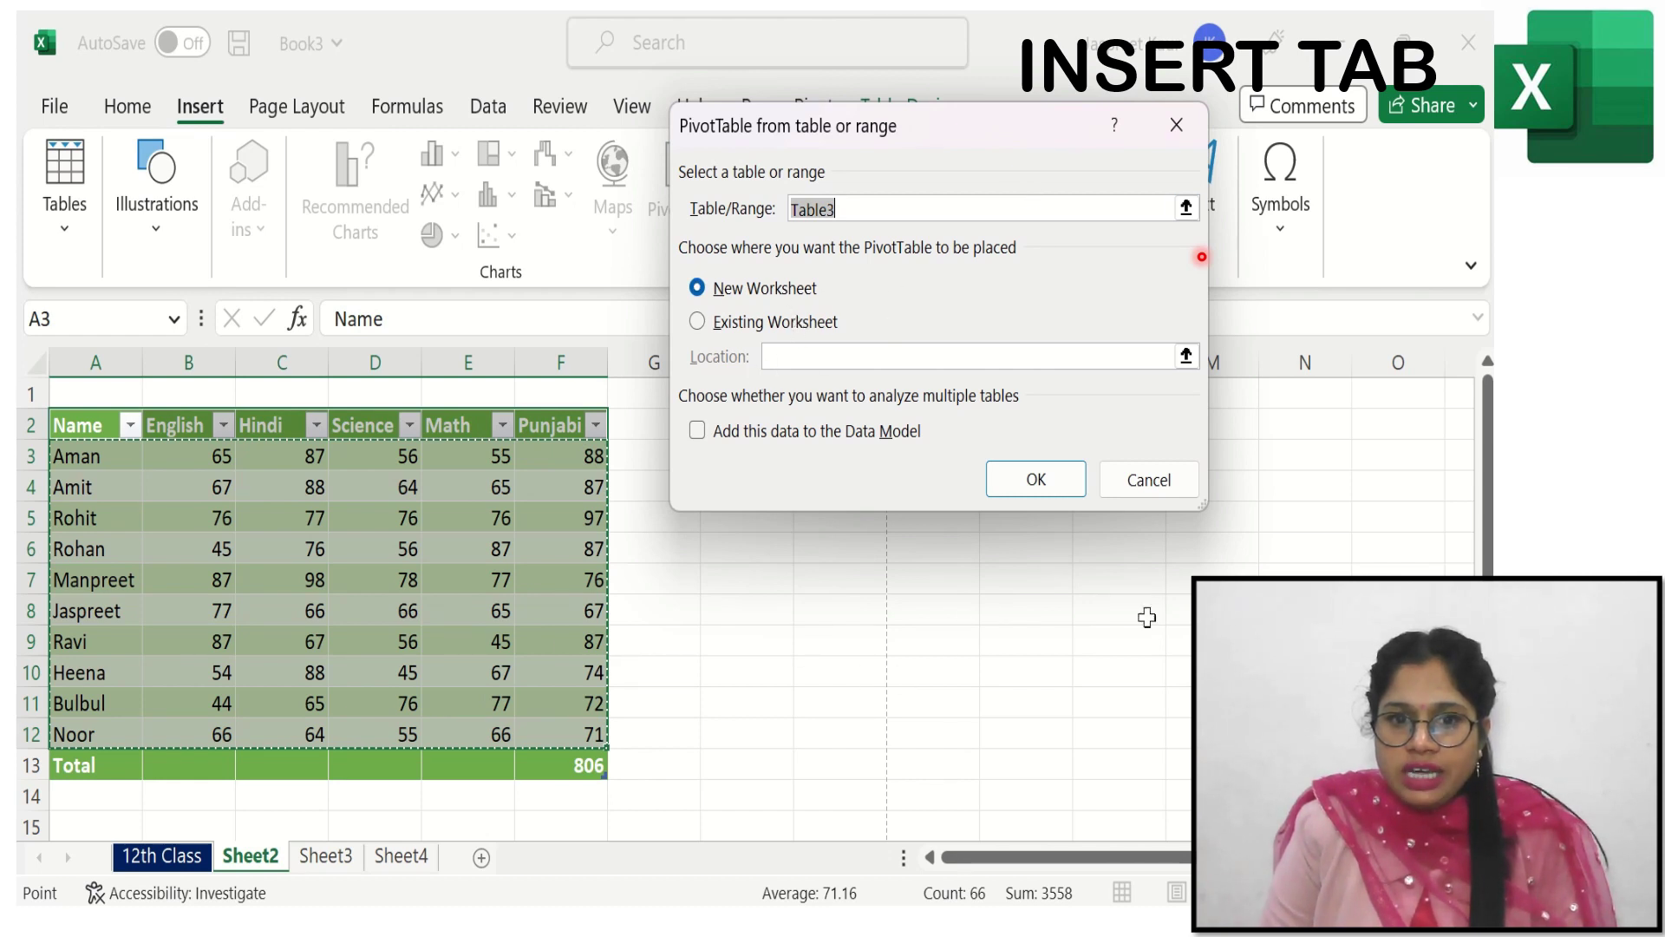
{"action": "left_click", "coordinate": [735, 325]}
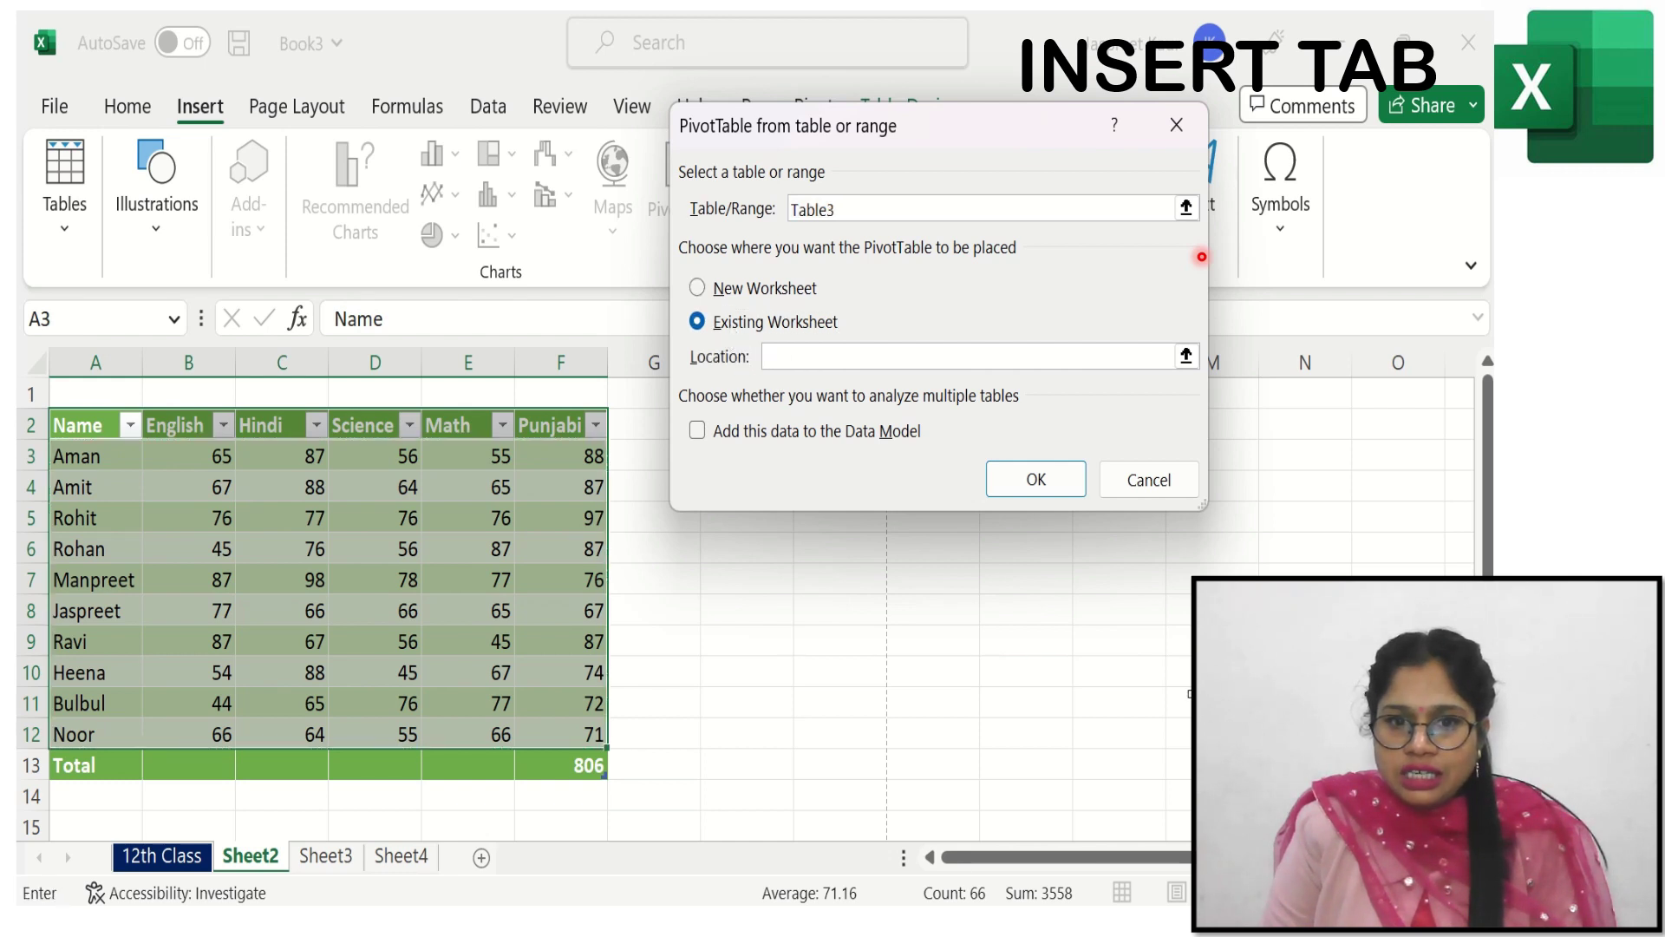
{"action": "left_click", "coordinate": [1187, 357]}
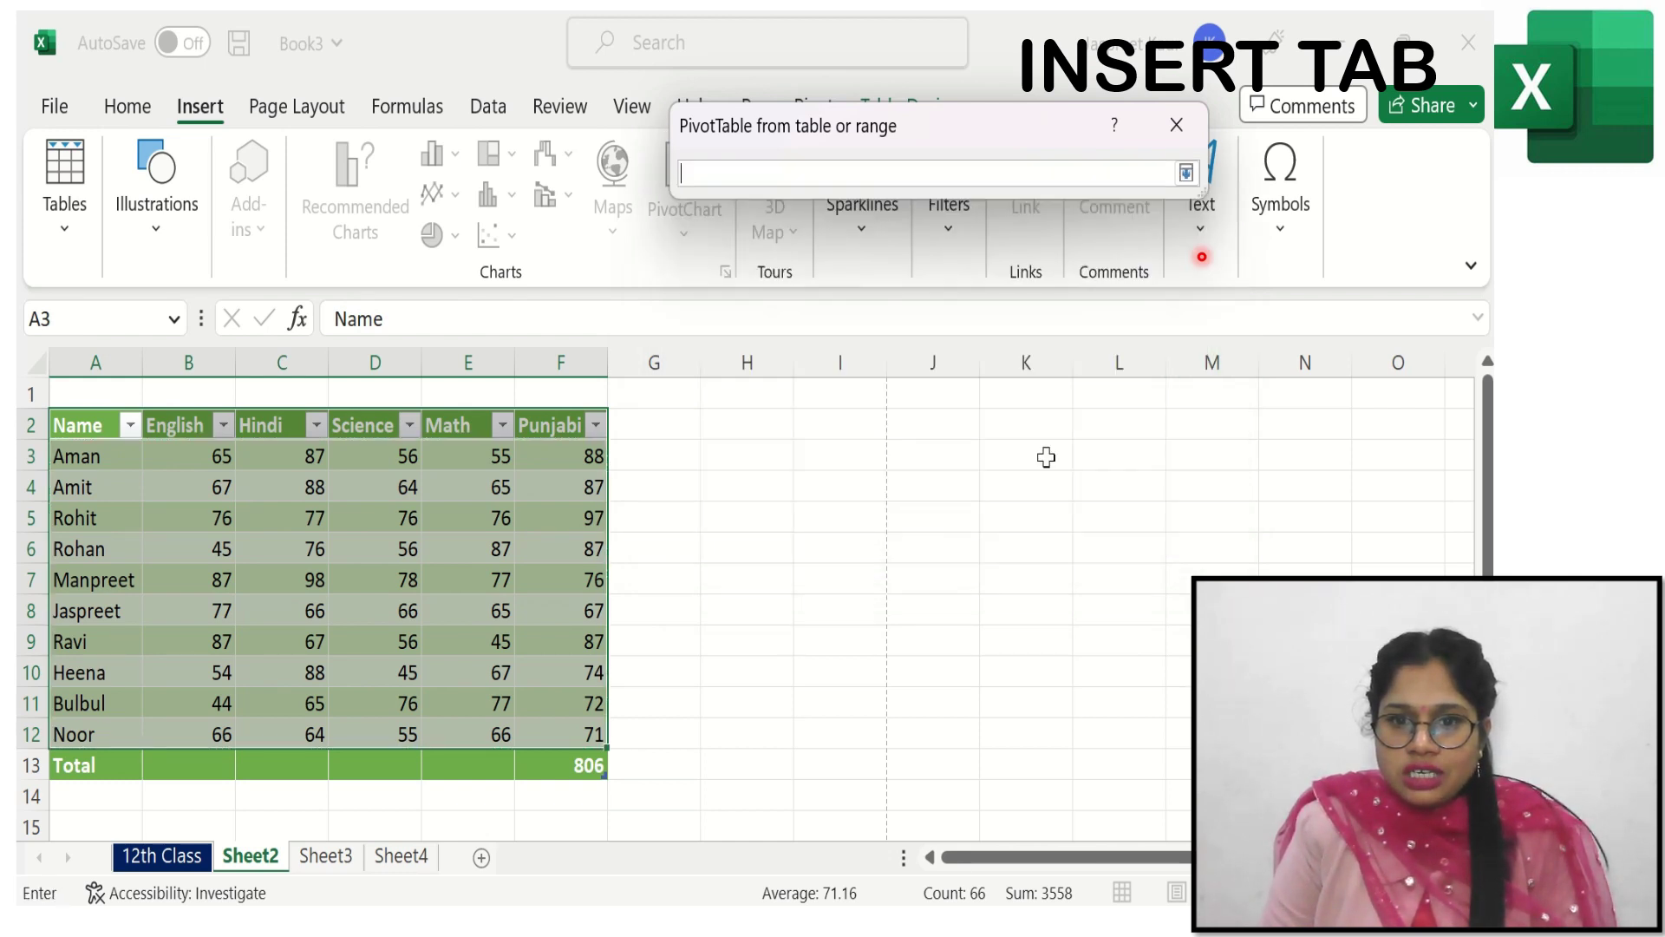
{"action": "left_click", "coordinate": [935, 418]}
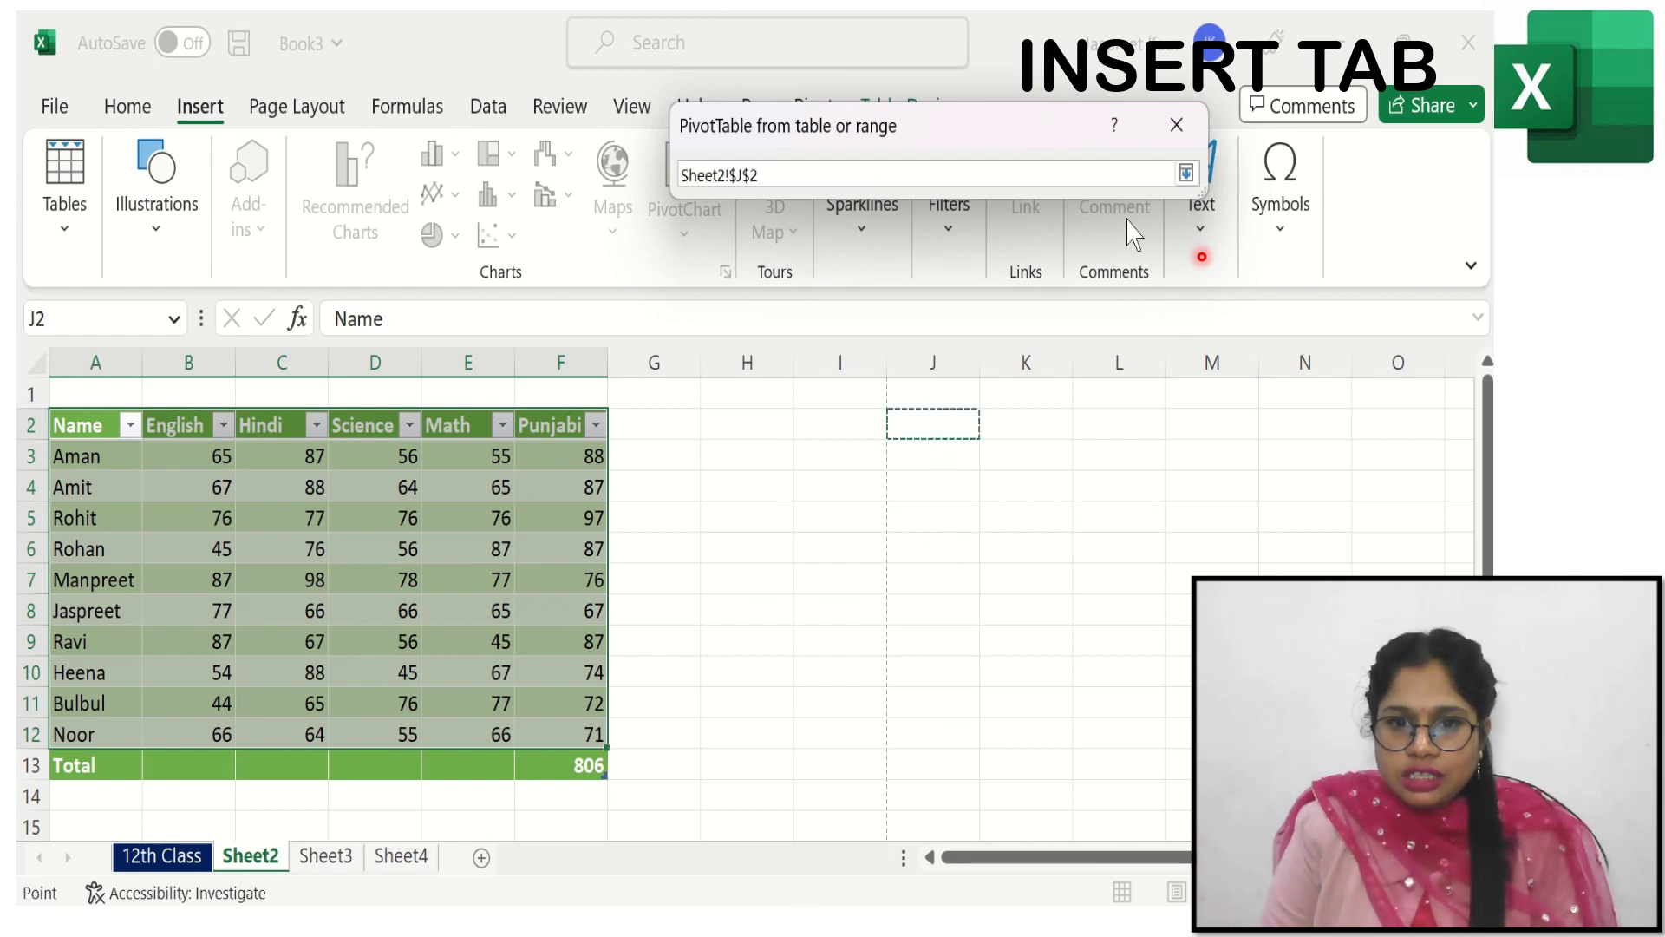
{"action": "left_click", "coordinate": [1187, 174]}
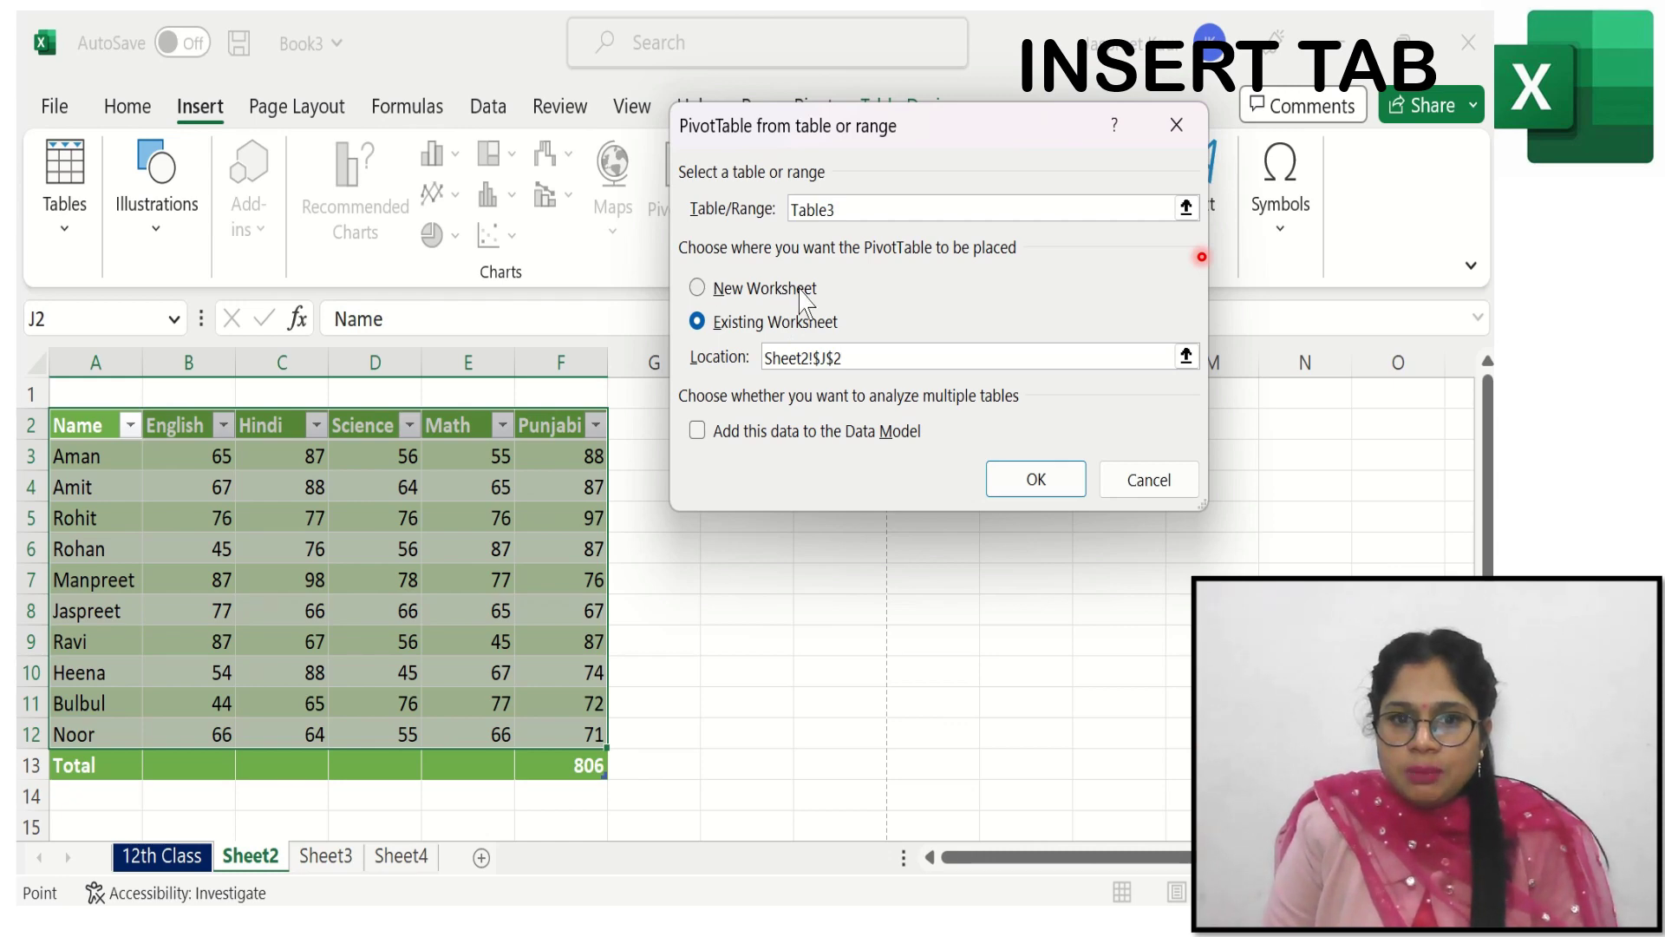
{"action": "left_click", "coordinate": [1035, 485]}
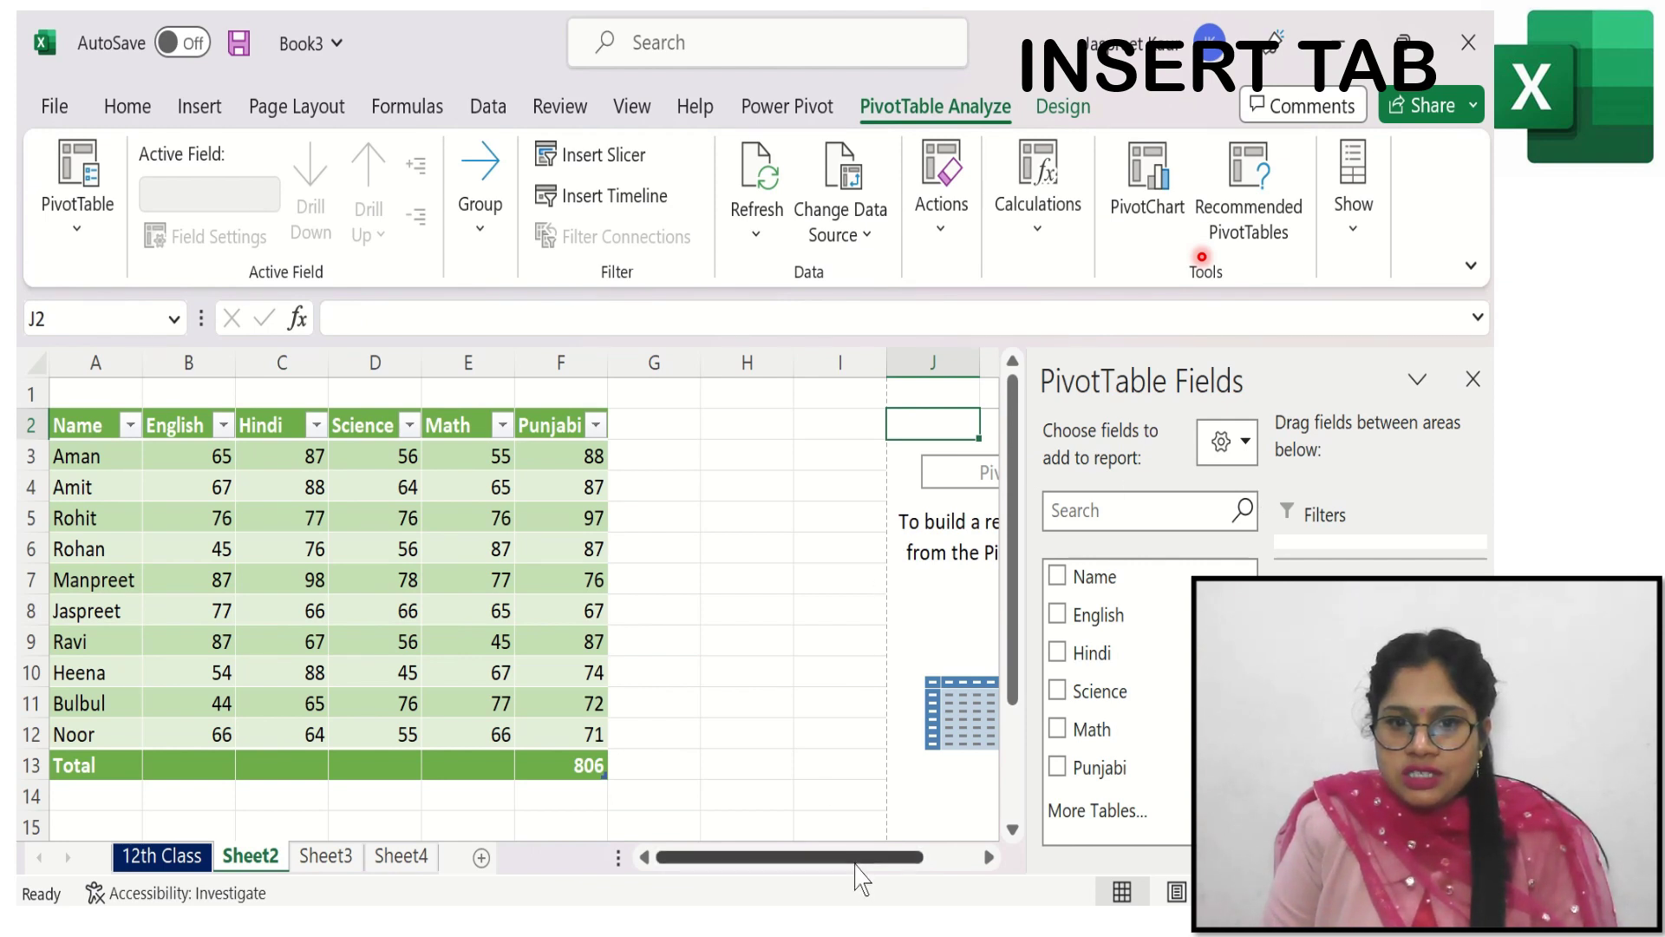
- Add Name, Hindi and Punjabi fields, giving Sum of Punjabi 806 and Sum of Hindi 776
{"action": "left_click_drag", "start_coordinate": [855, 867], "coordinate": [911, 864]}
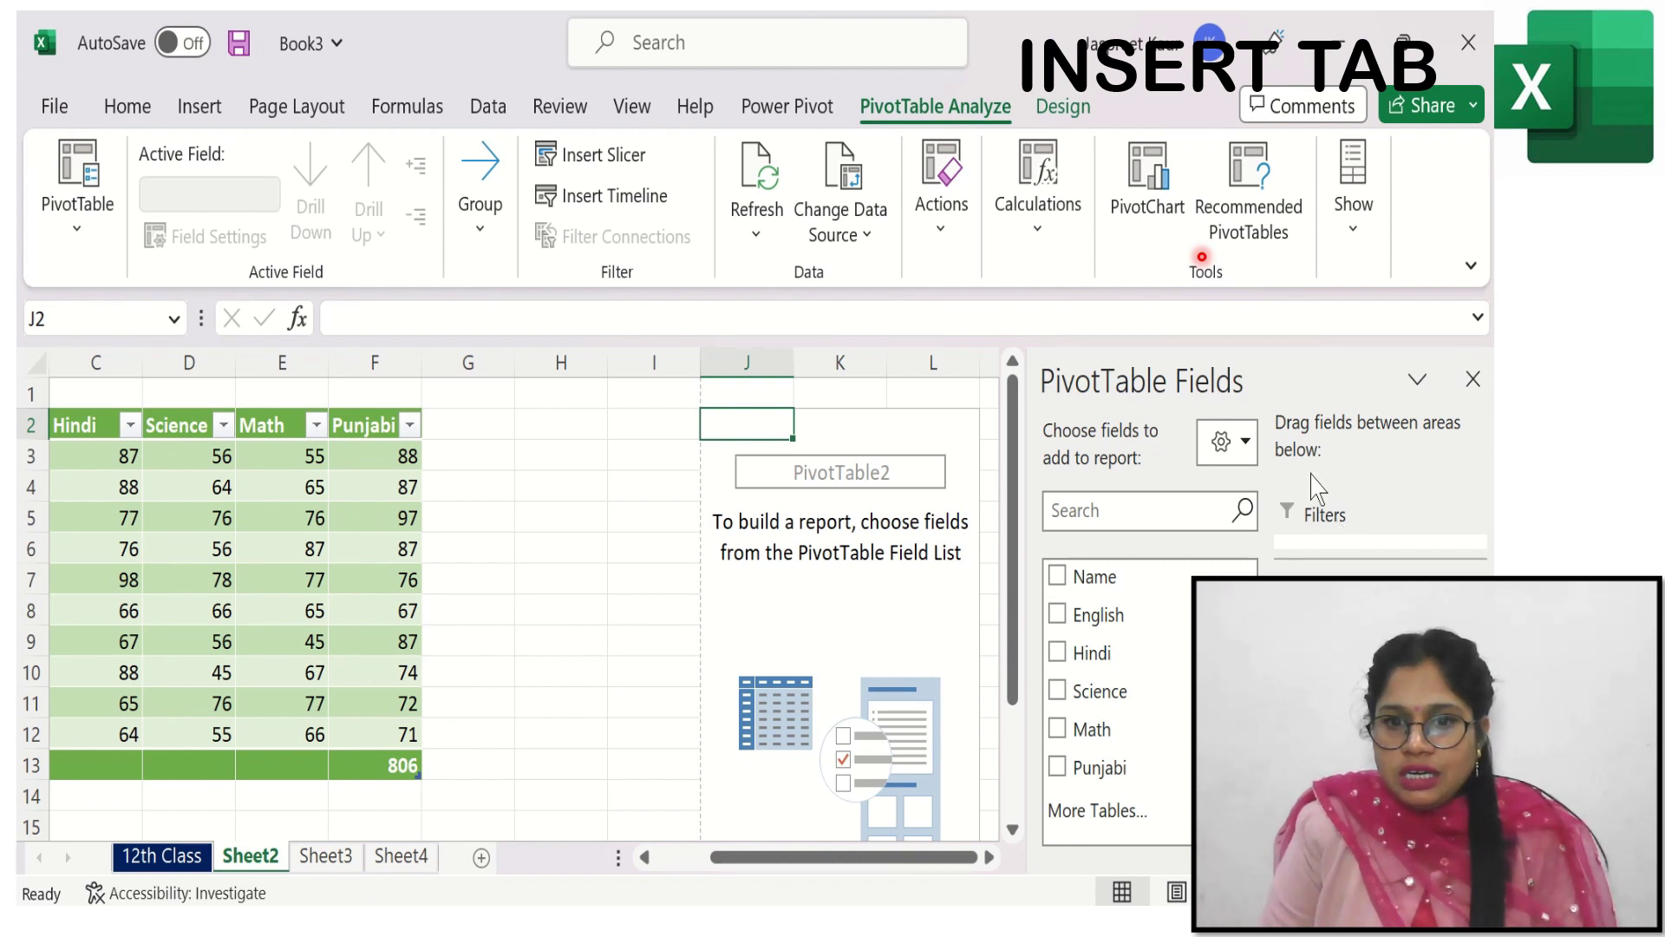
{"action": "mouse_move", "coordinate": [1100, 576]}
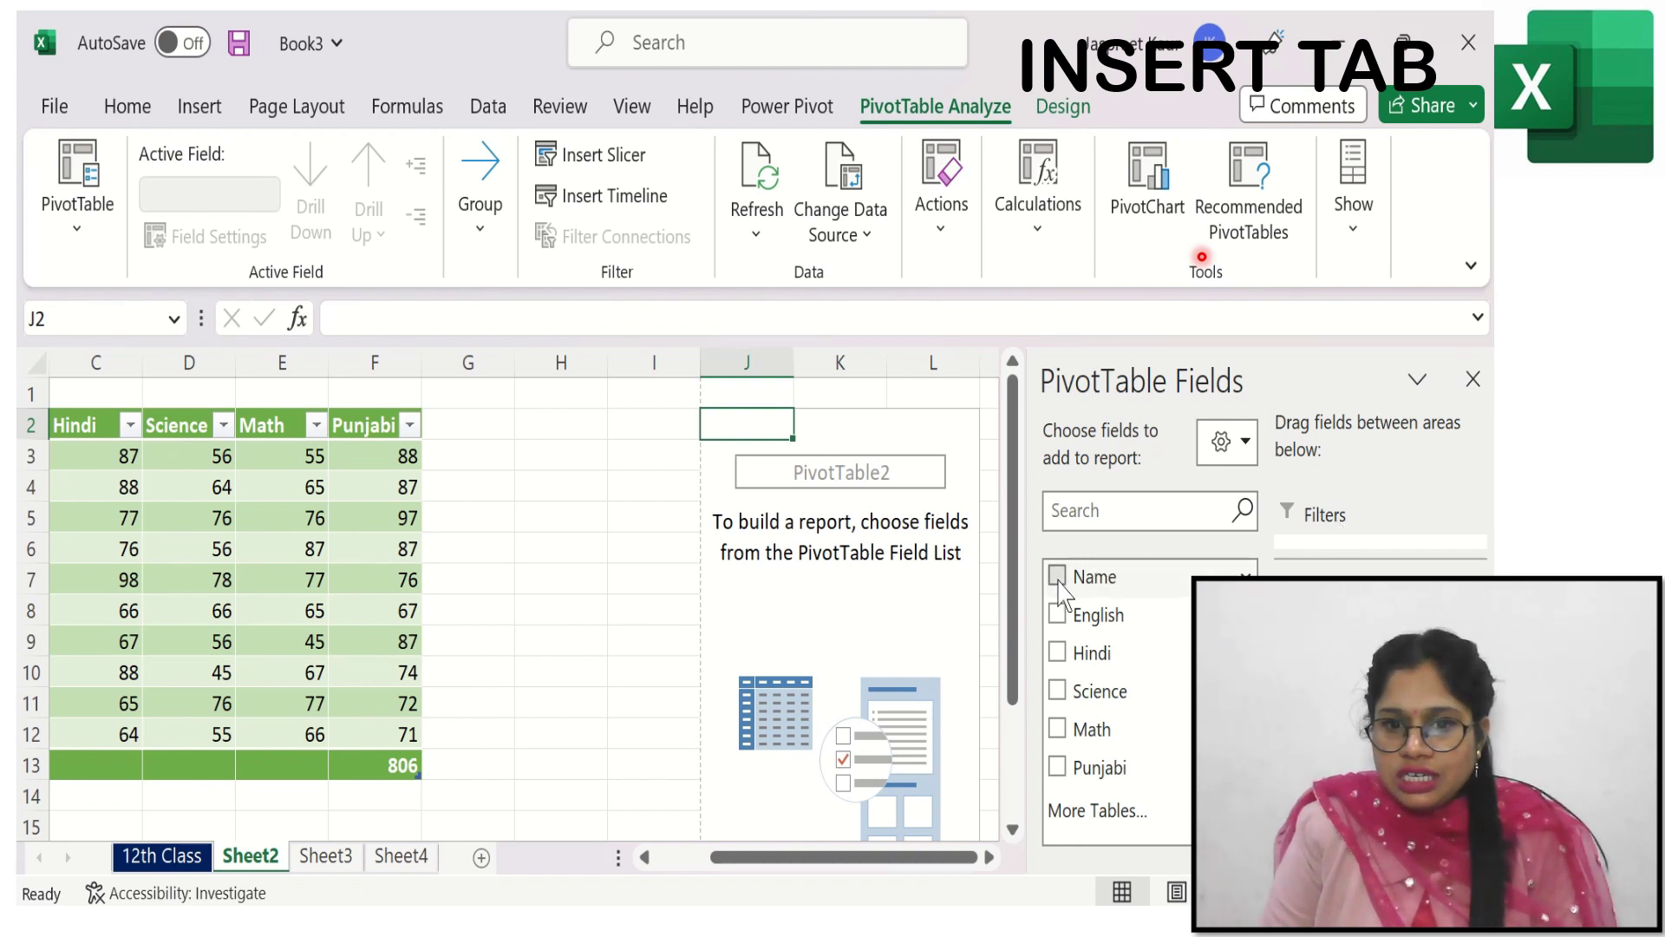
{"action": "left_click", "coordinate": [1058, 576]}
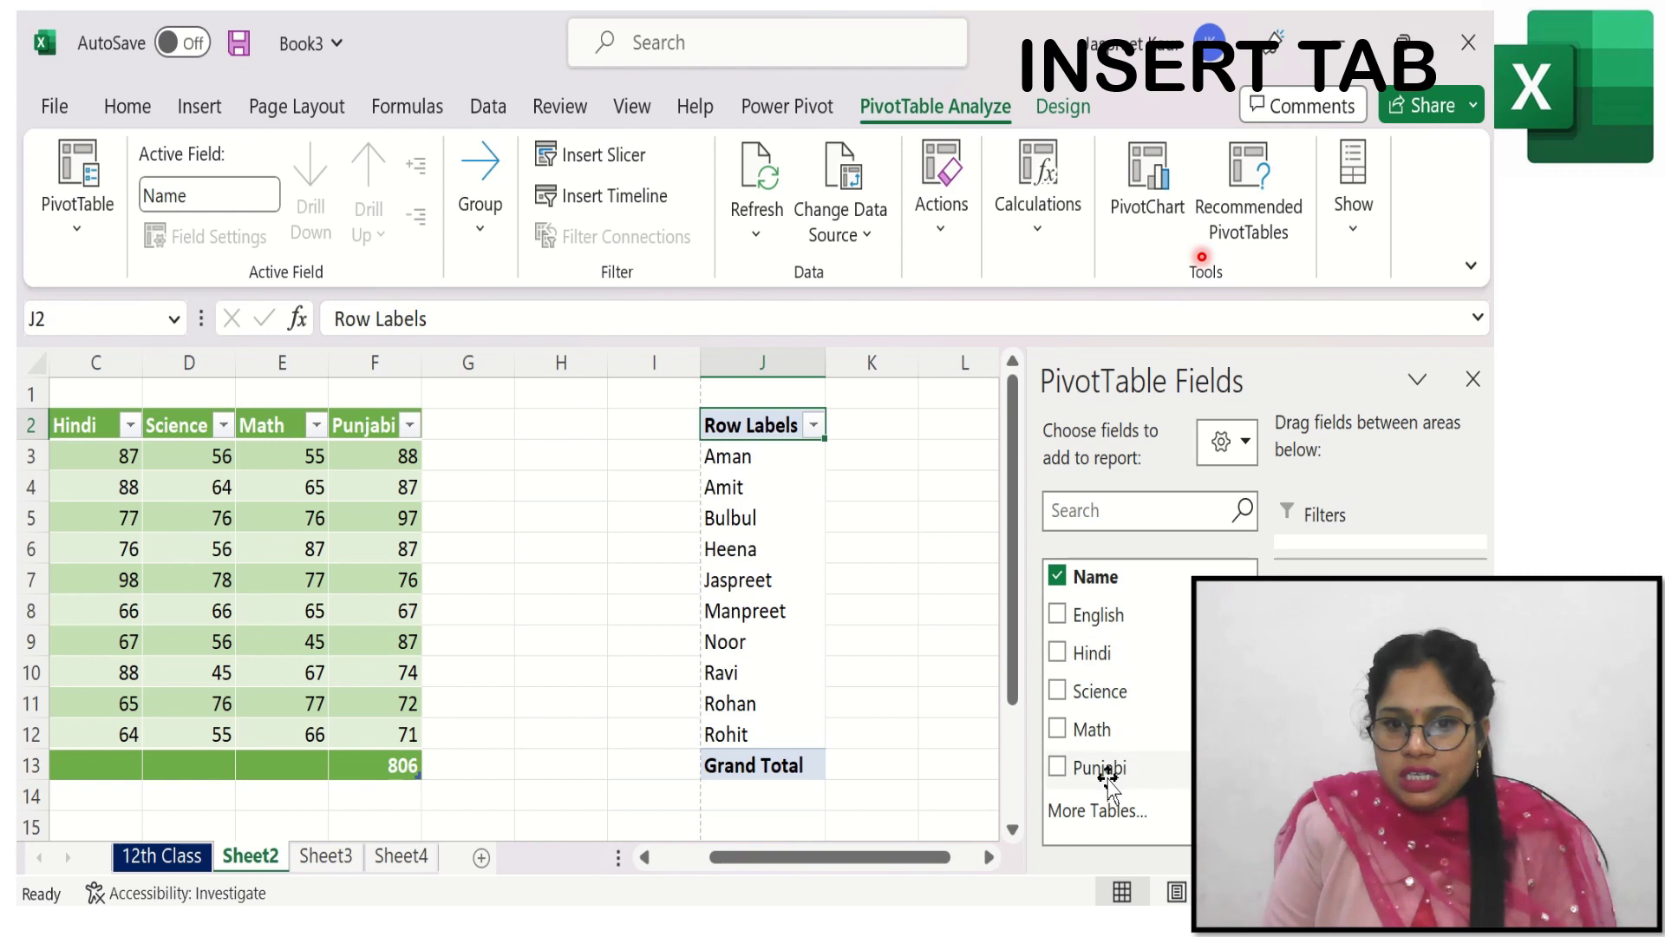
{"action": "left_click", "coordinate": [1064, 652]}
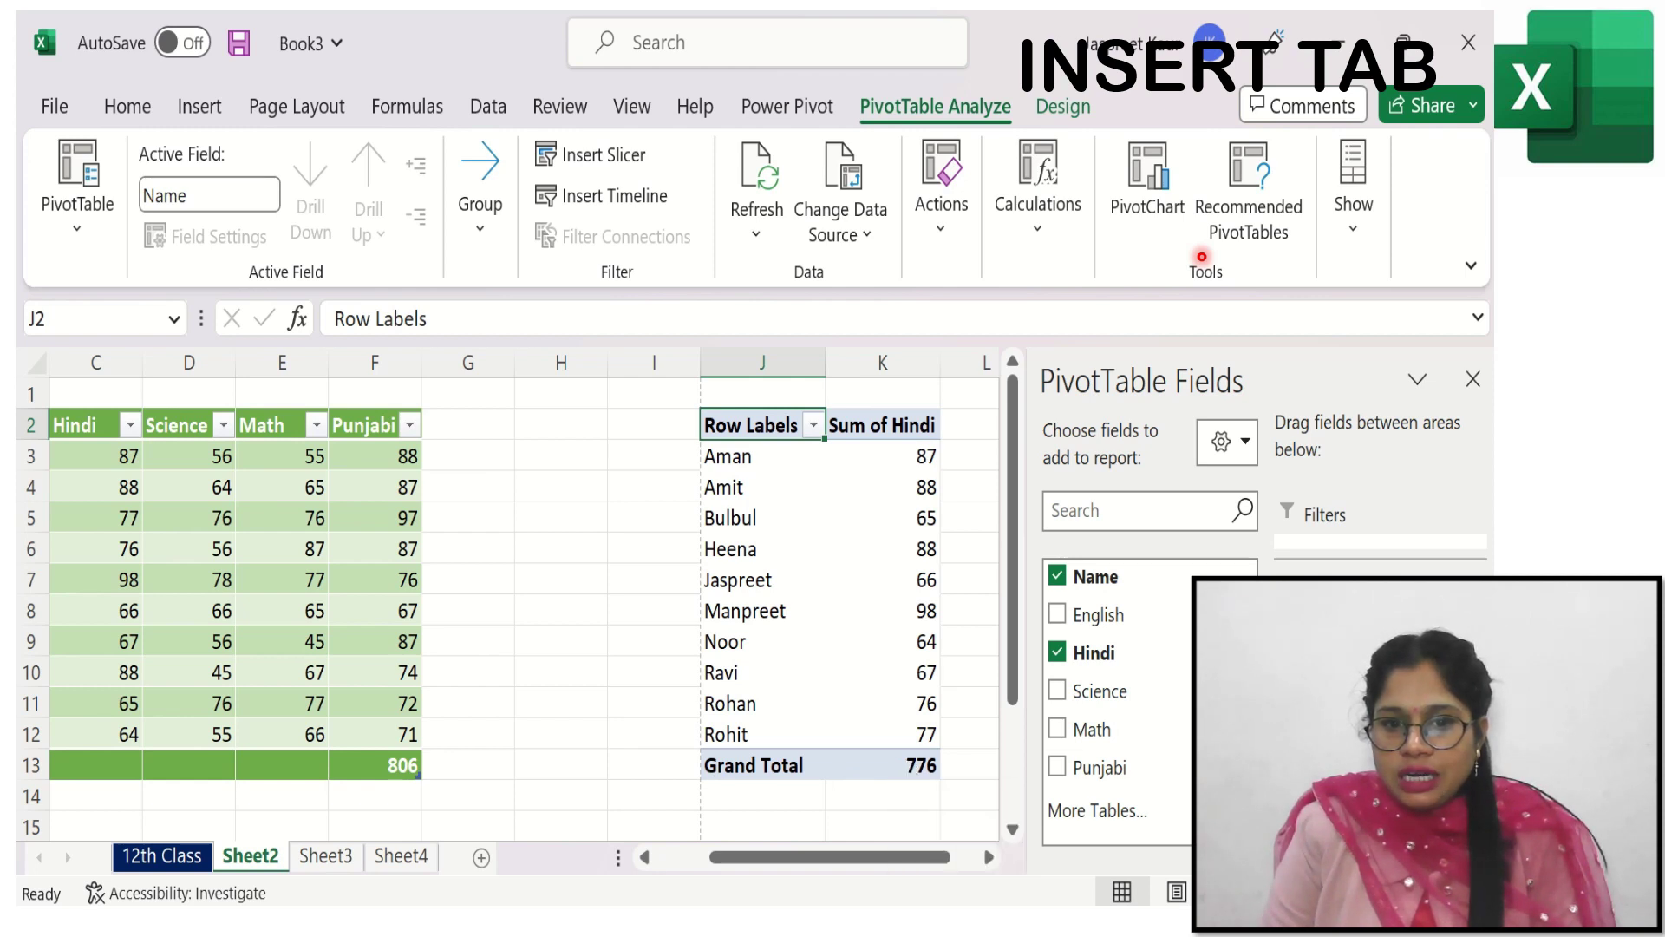
{"action": "left_click", "coordinate": [1387, 763]}
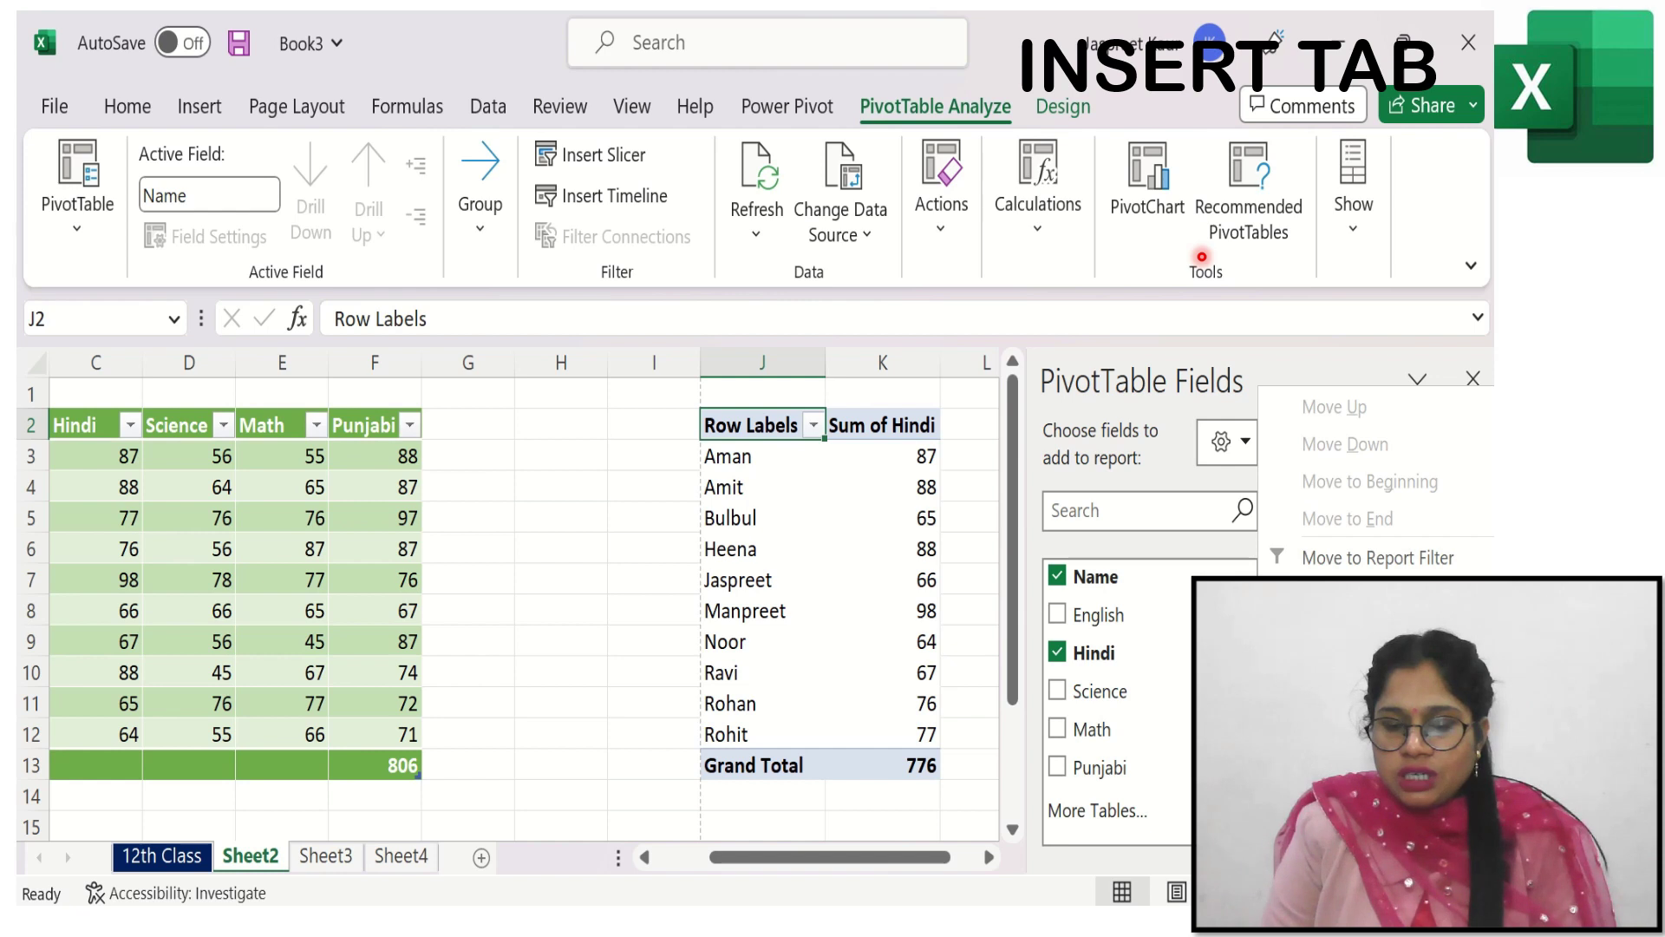
{"action": "key", "text": "Escape"}
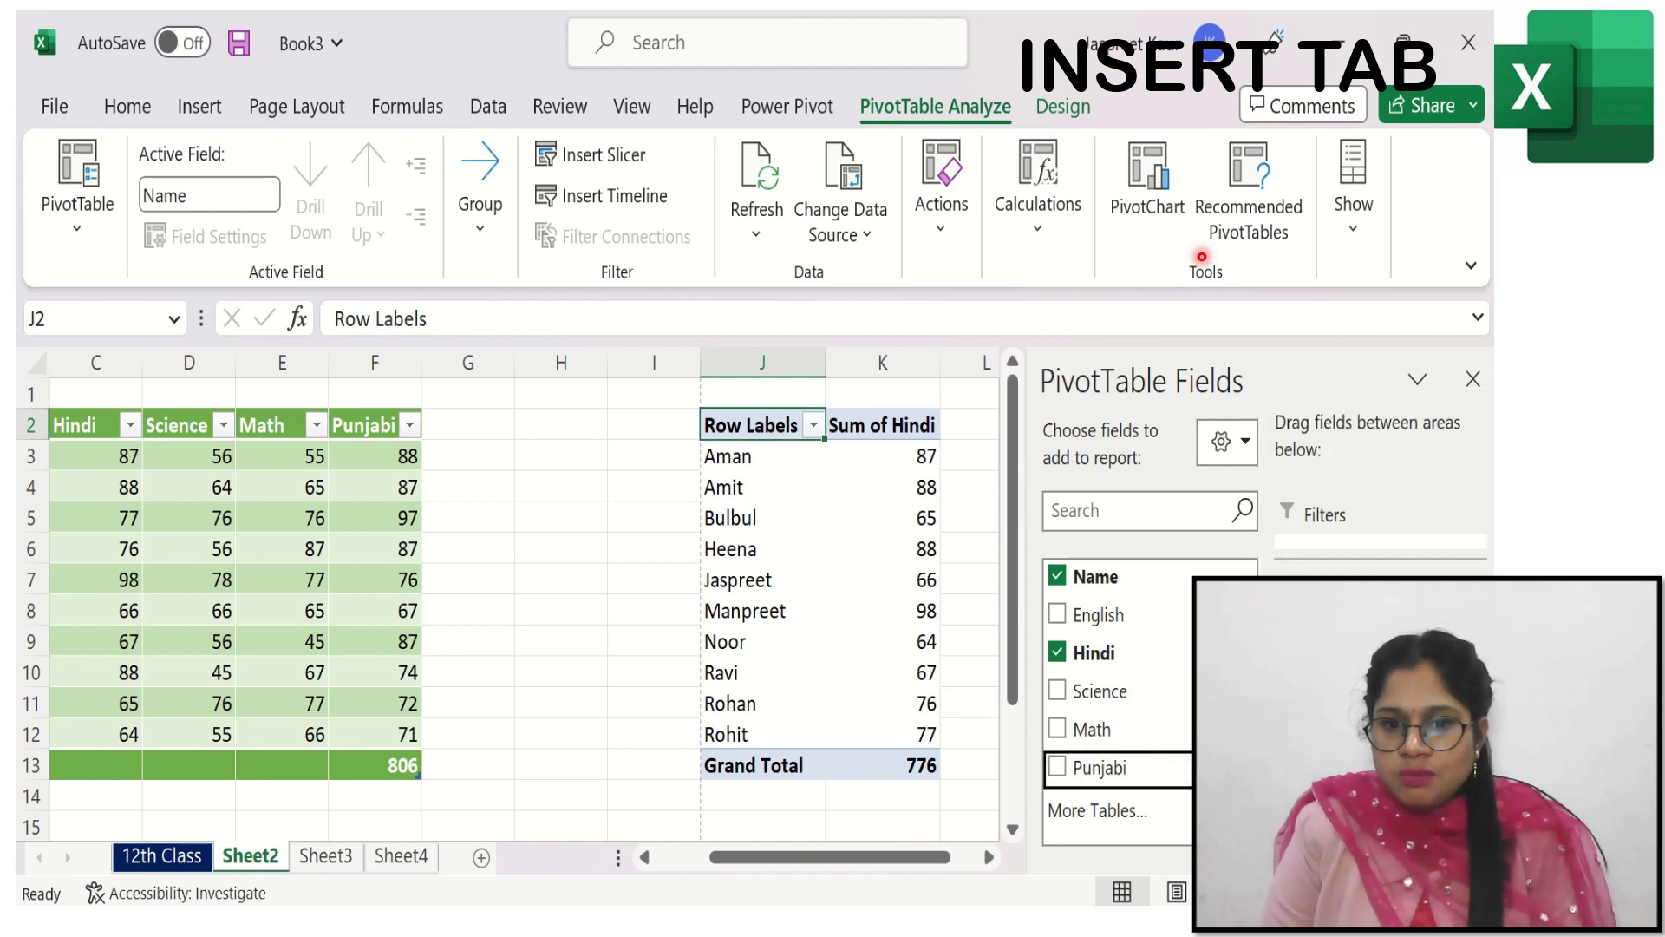
{"action": "left_click", "coordinate": [1056, 766]}
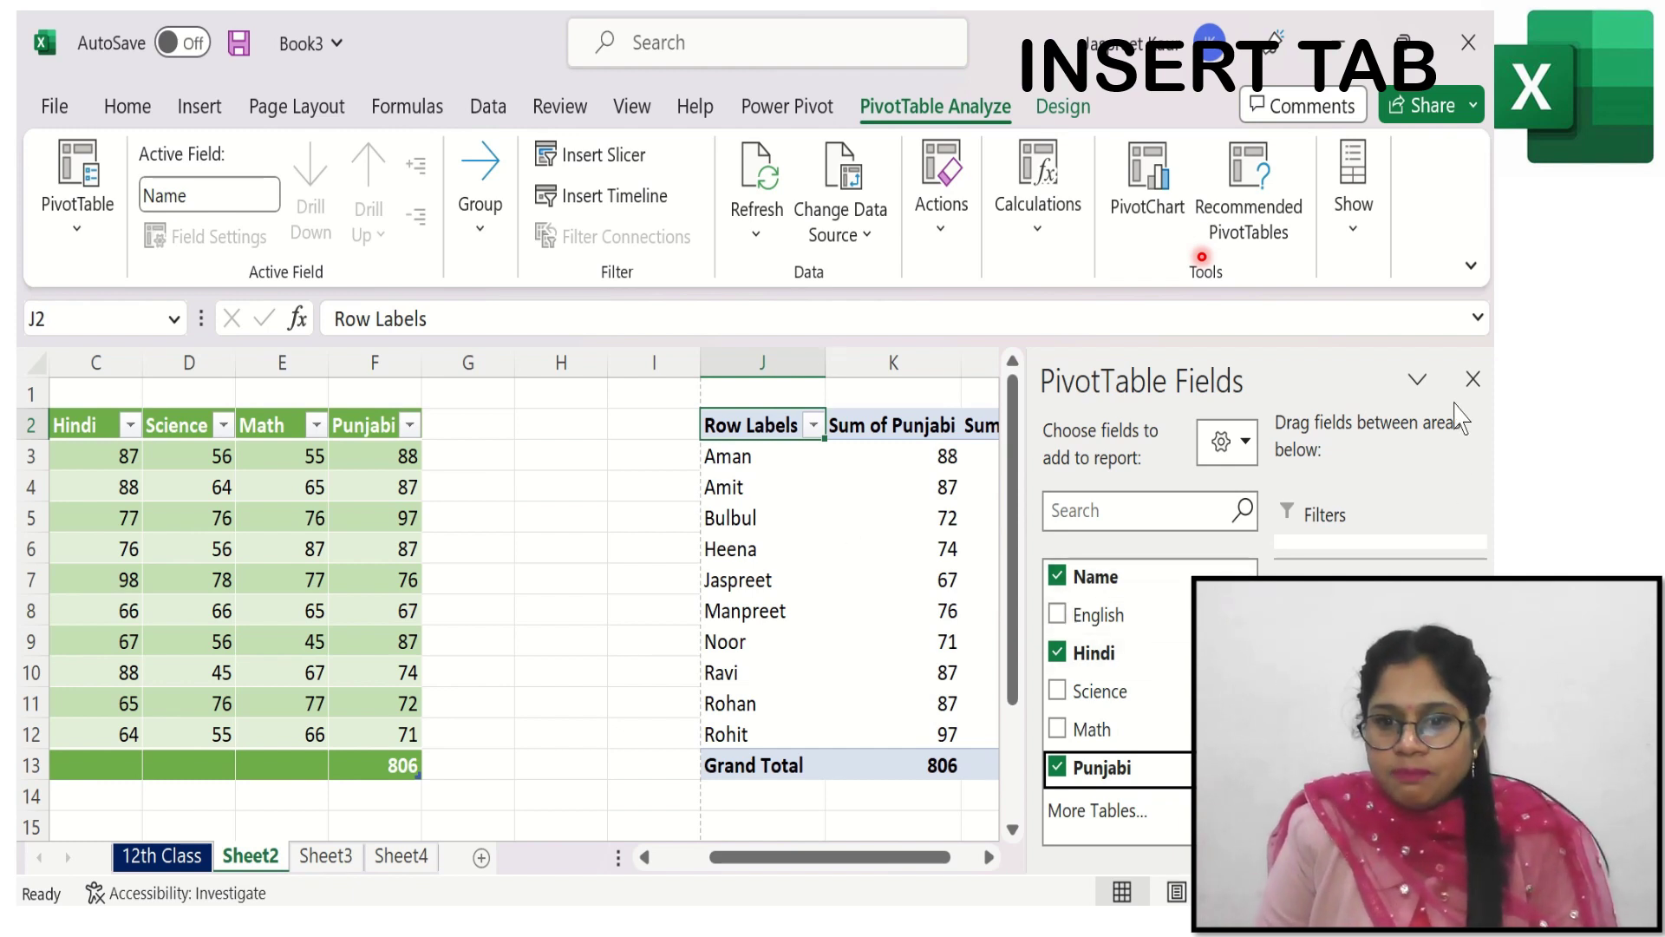
{"action": "left_click", "coordinate": [1473, 379]}
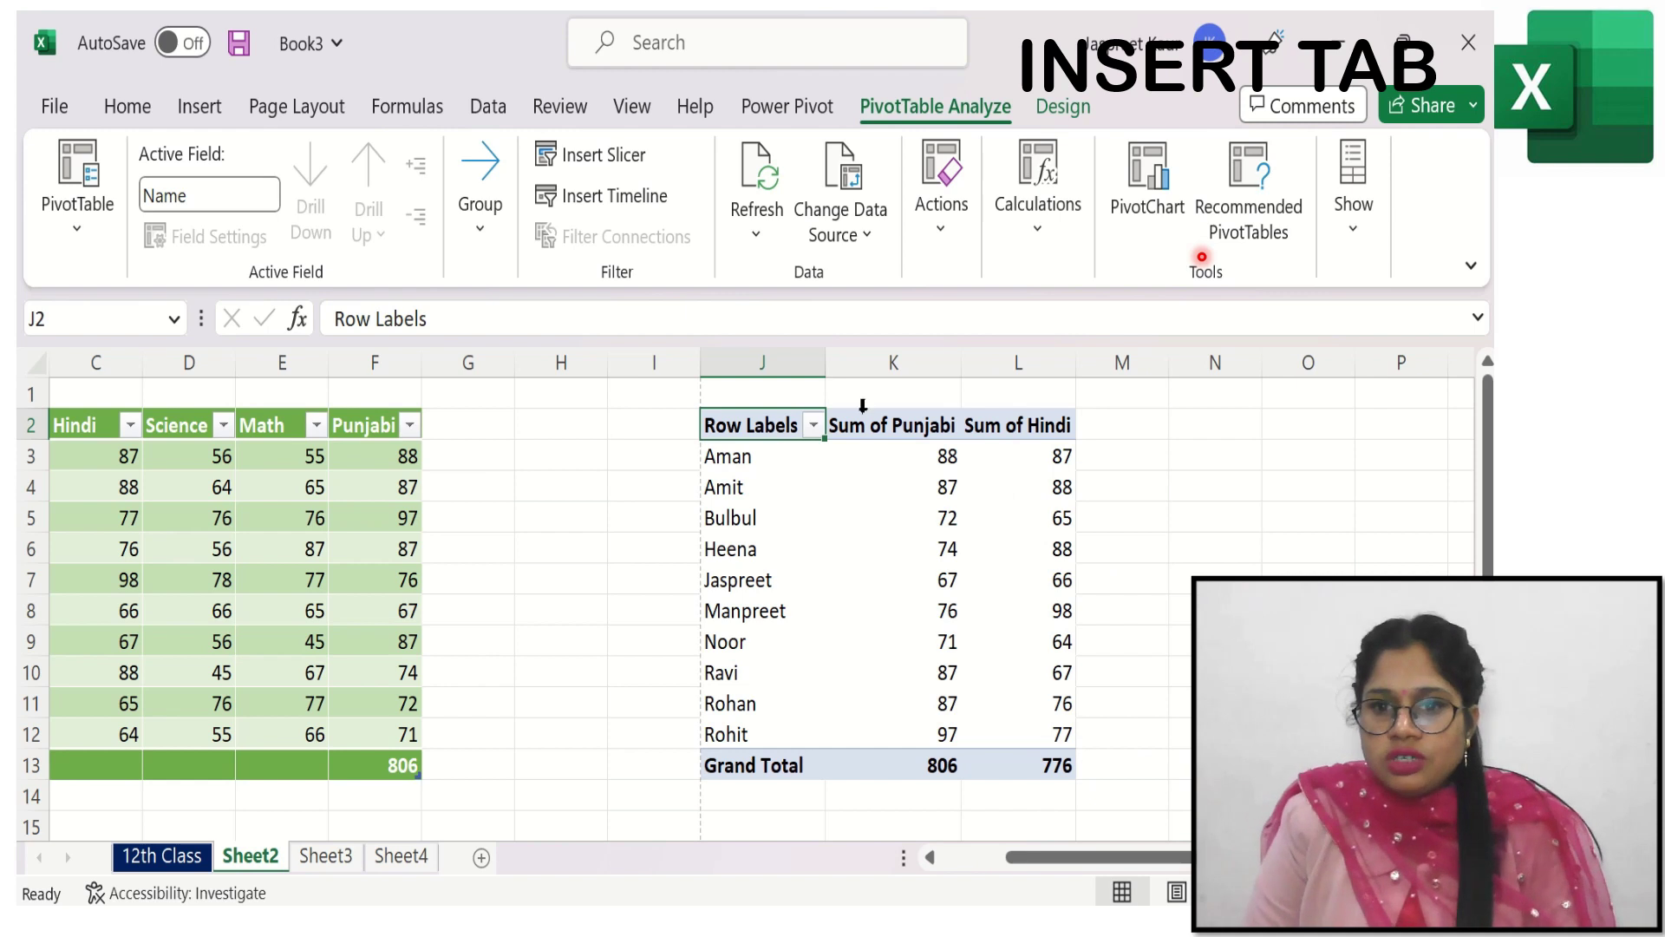
{"action": "left_click", "coordinate": [1268, 524]}
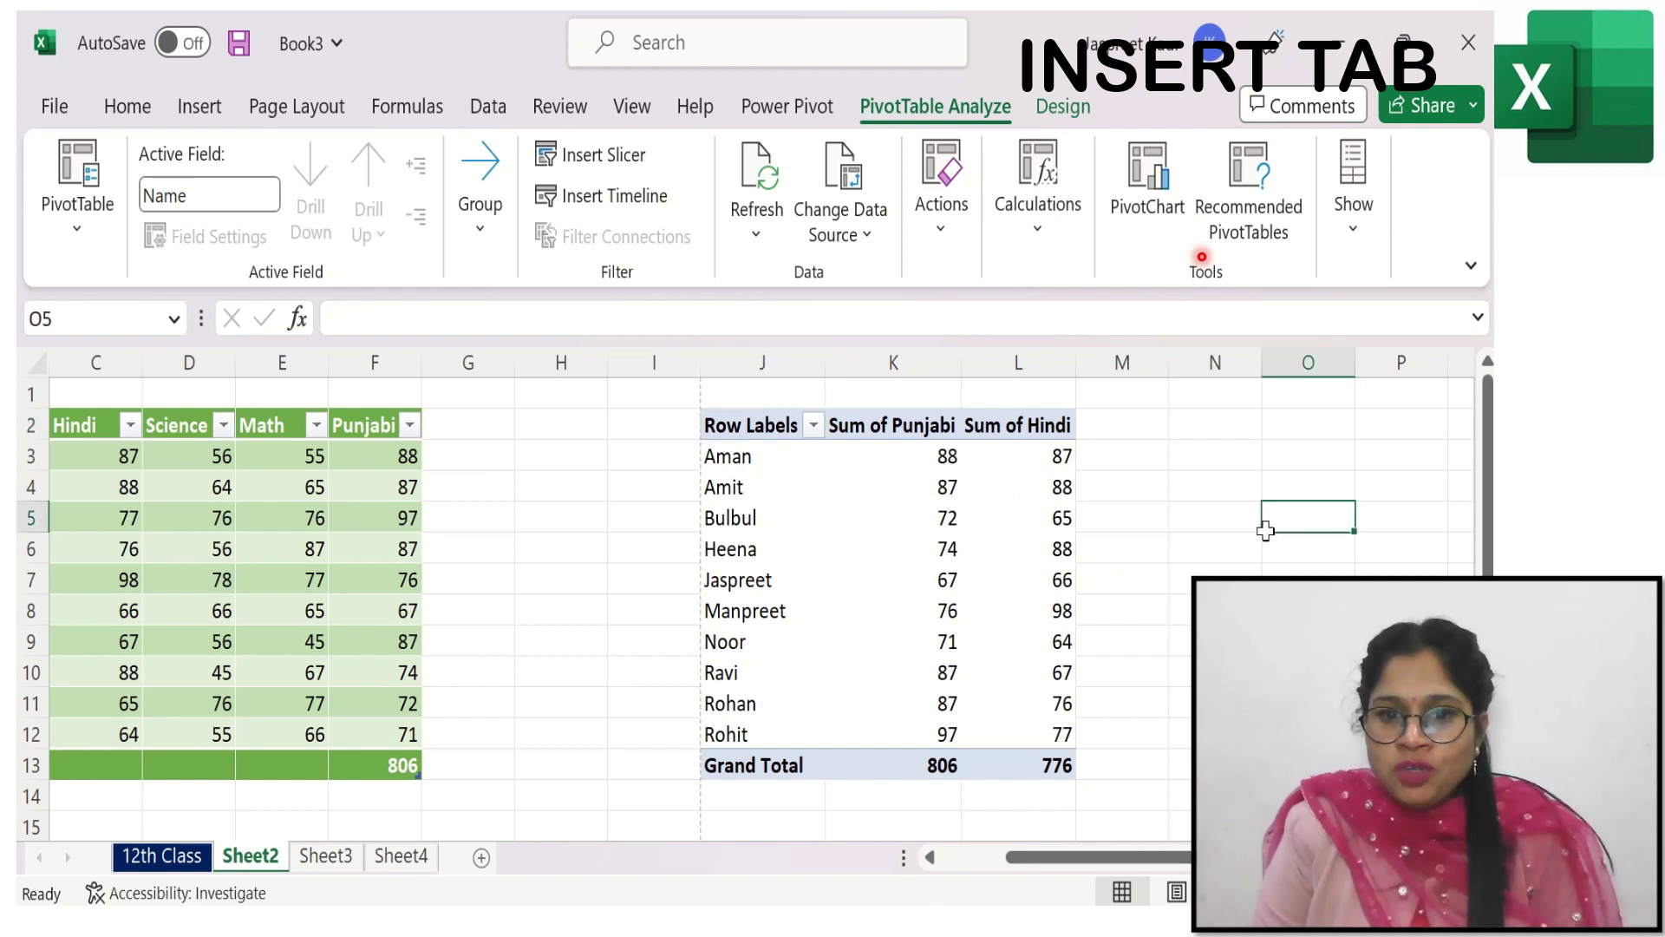
{"action": "left_click", "coordinate": [197, 111]}
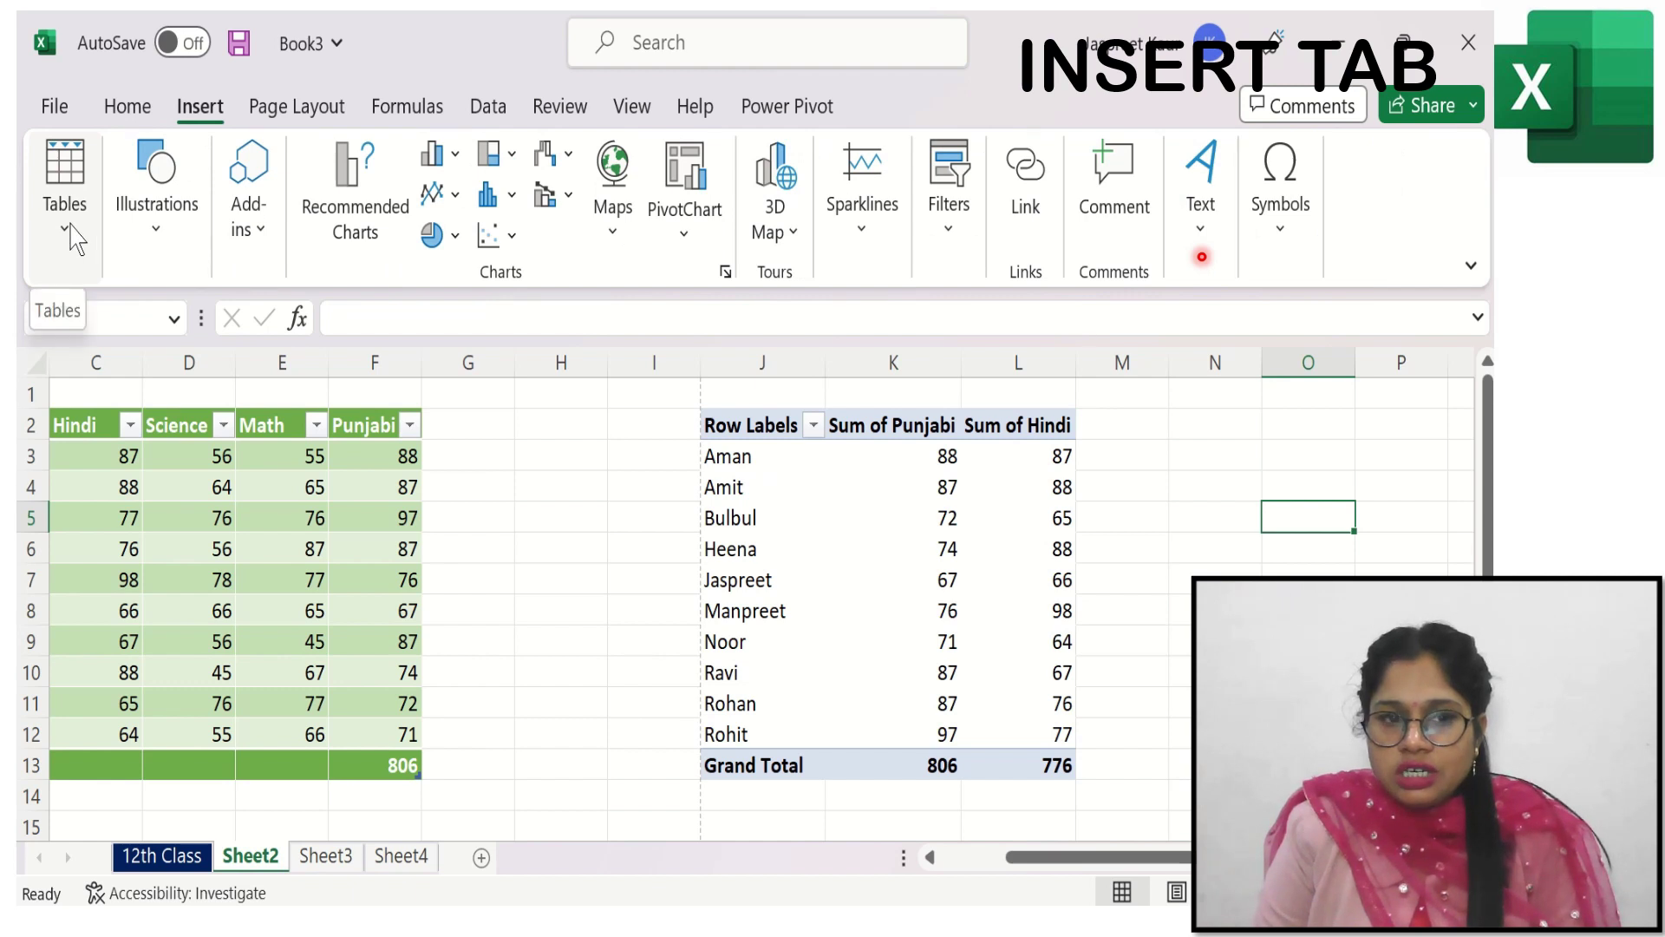